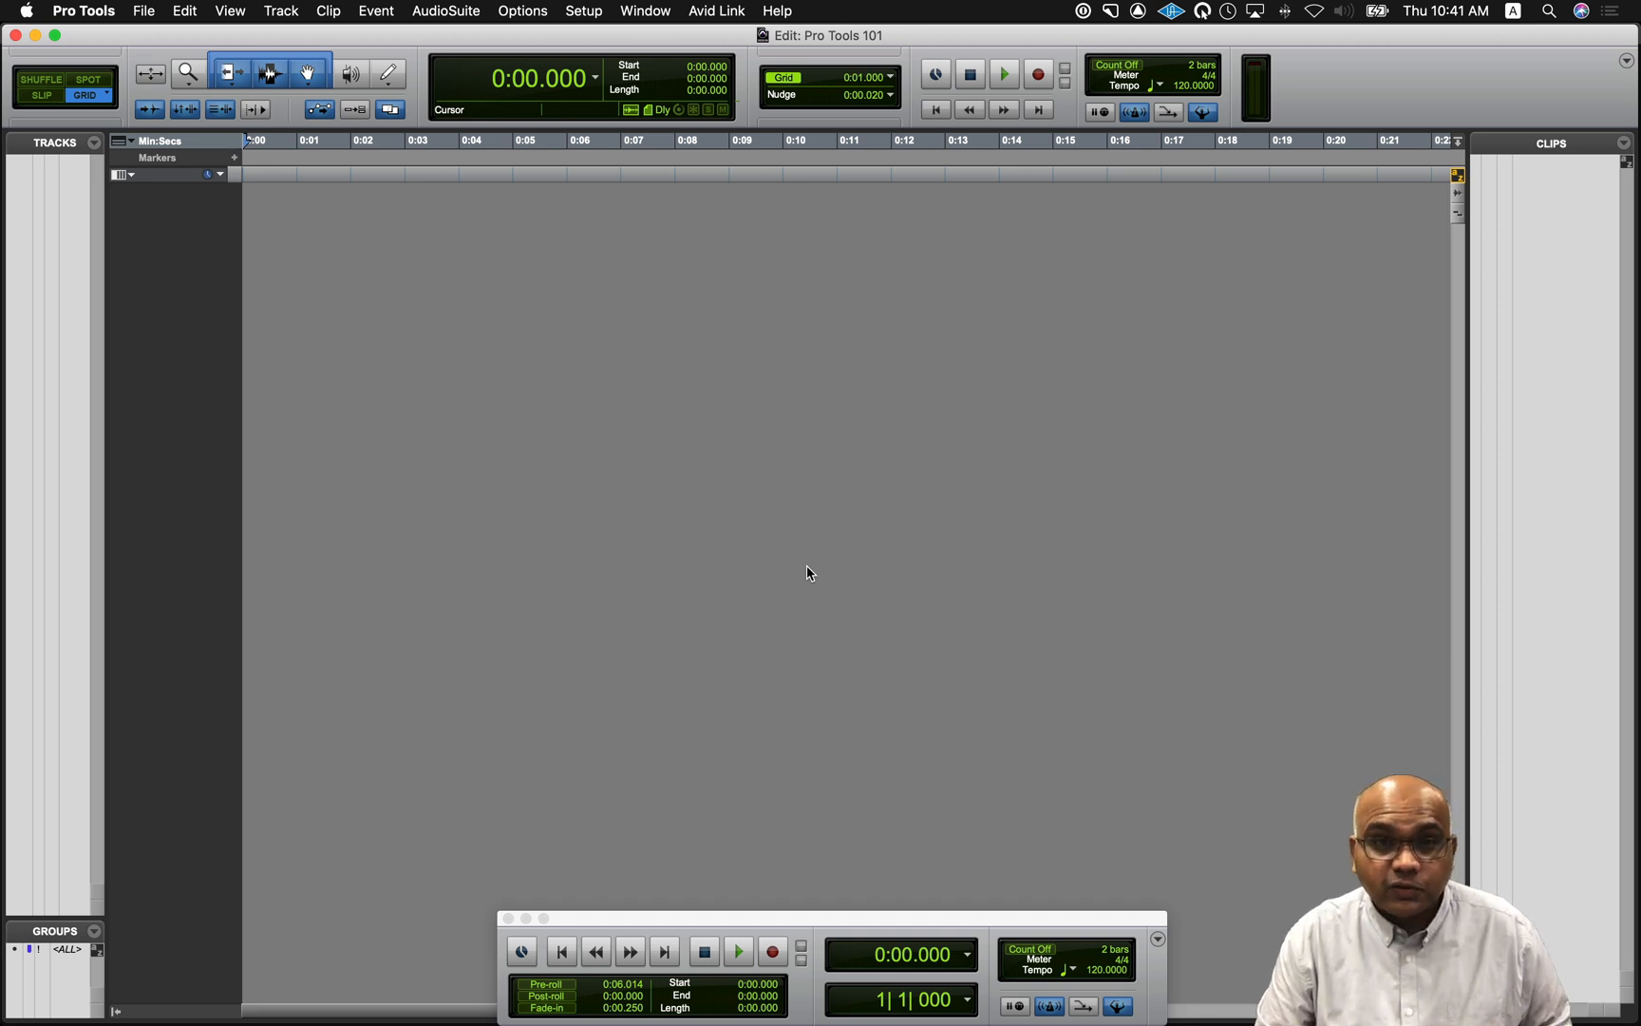
# - Create one new MIDI track with the Ticks timebase and the default name
pyautogui.press('super+shift+n')
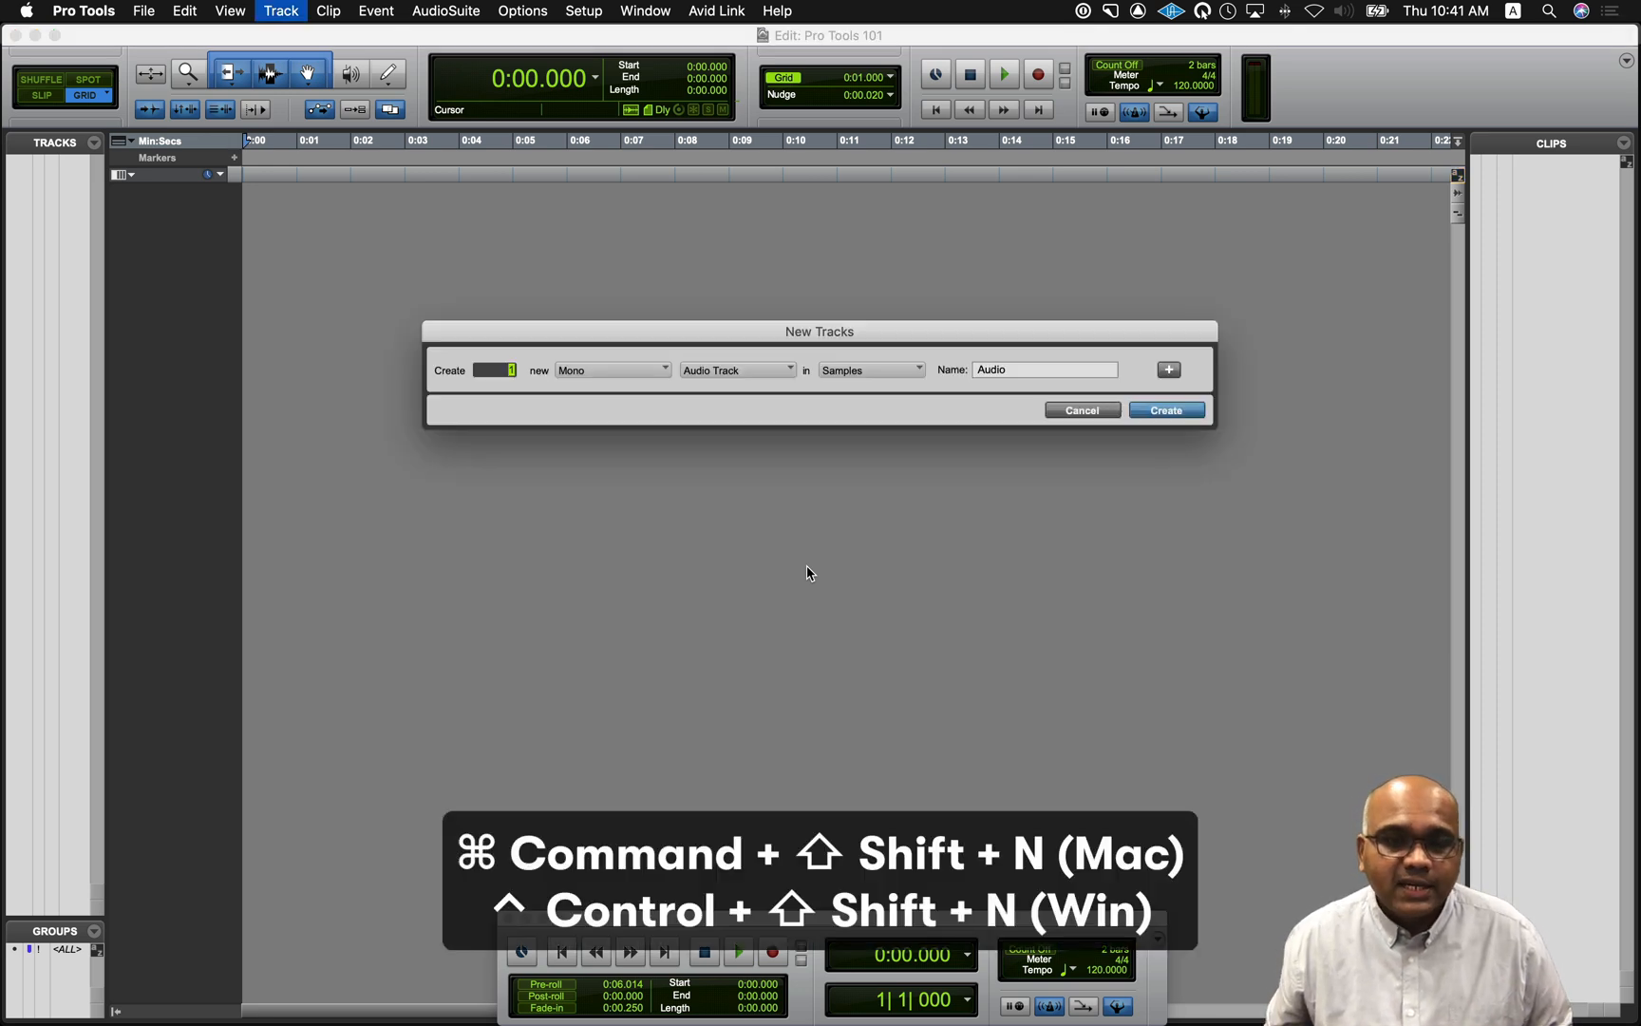
pyautogui.click(786, 372)
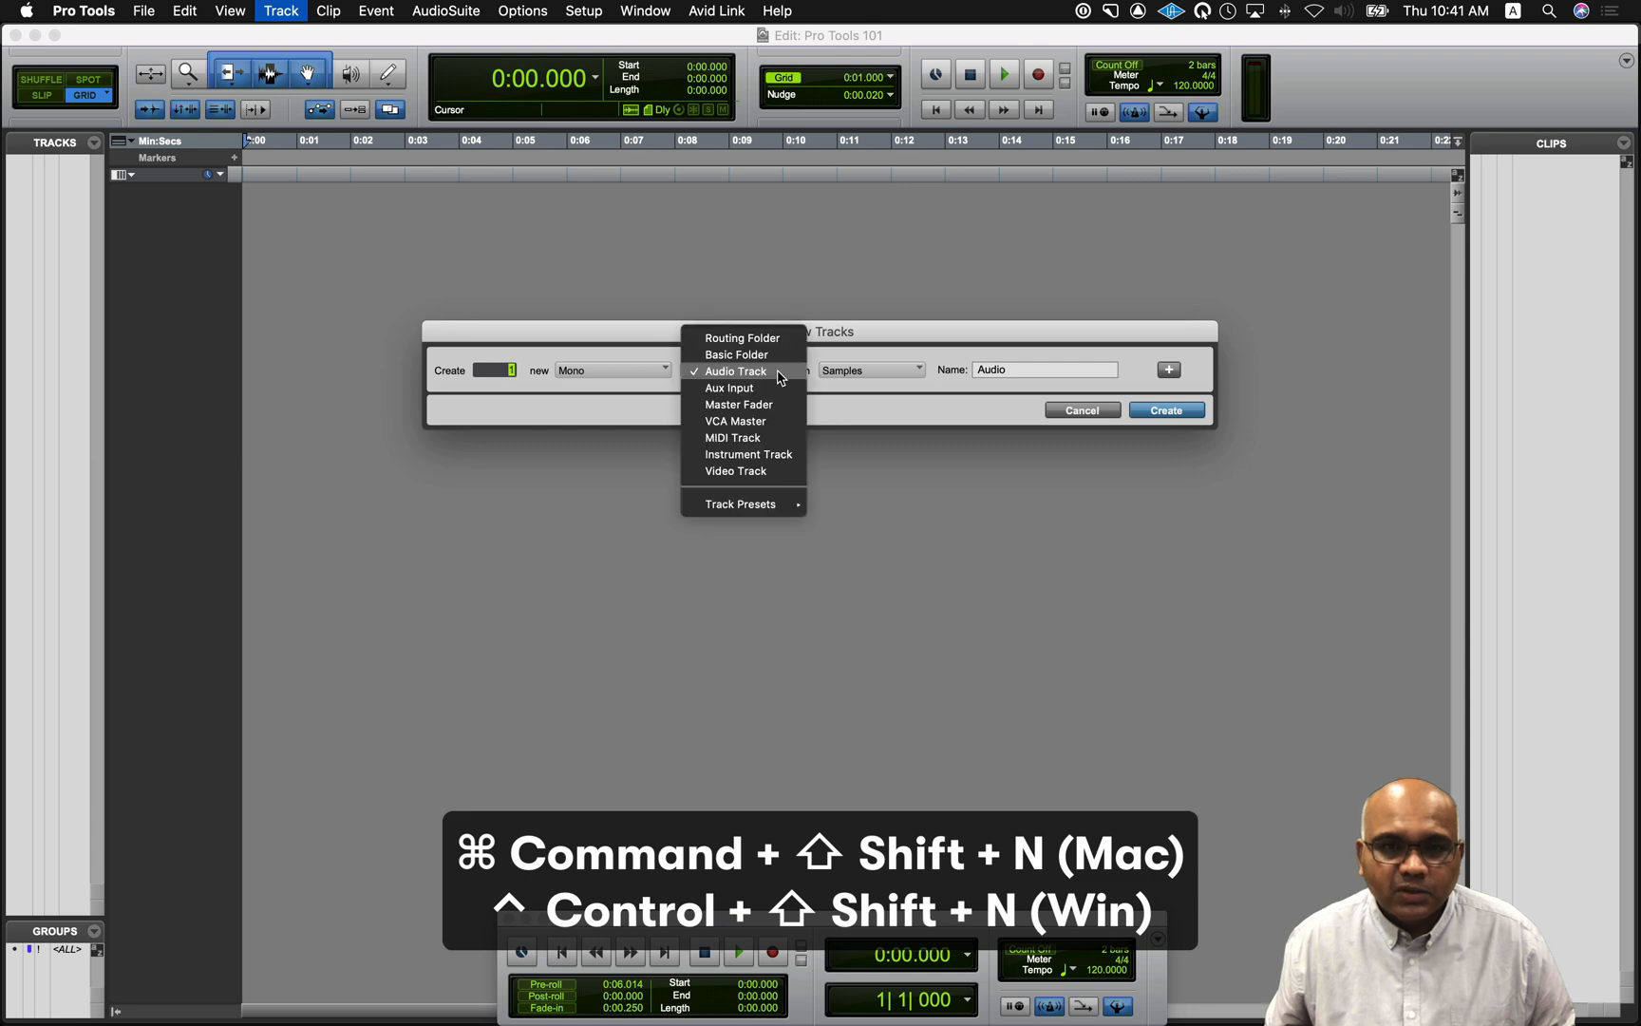
pyautogui.click(781, 440)
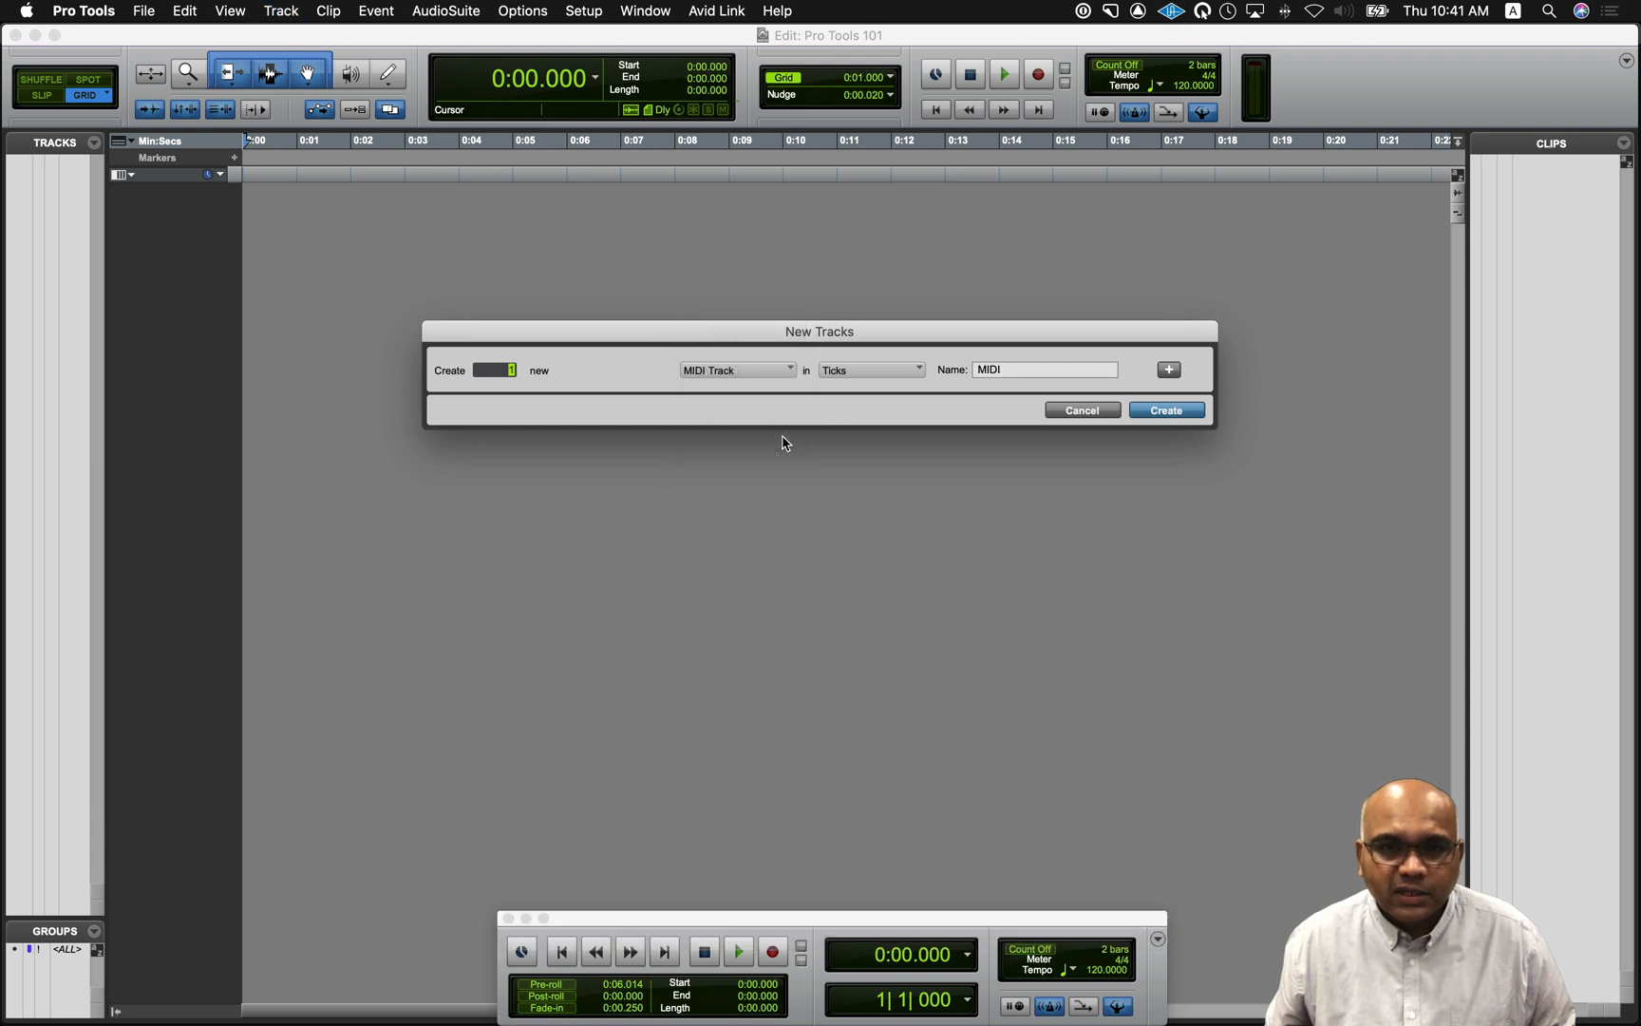
pyautogui.click(1146, 412)
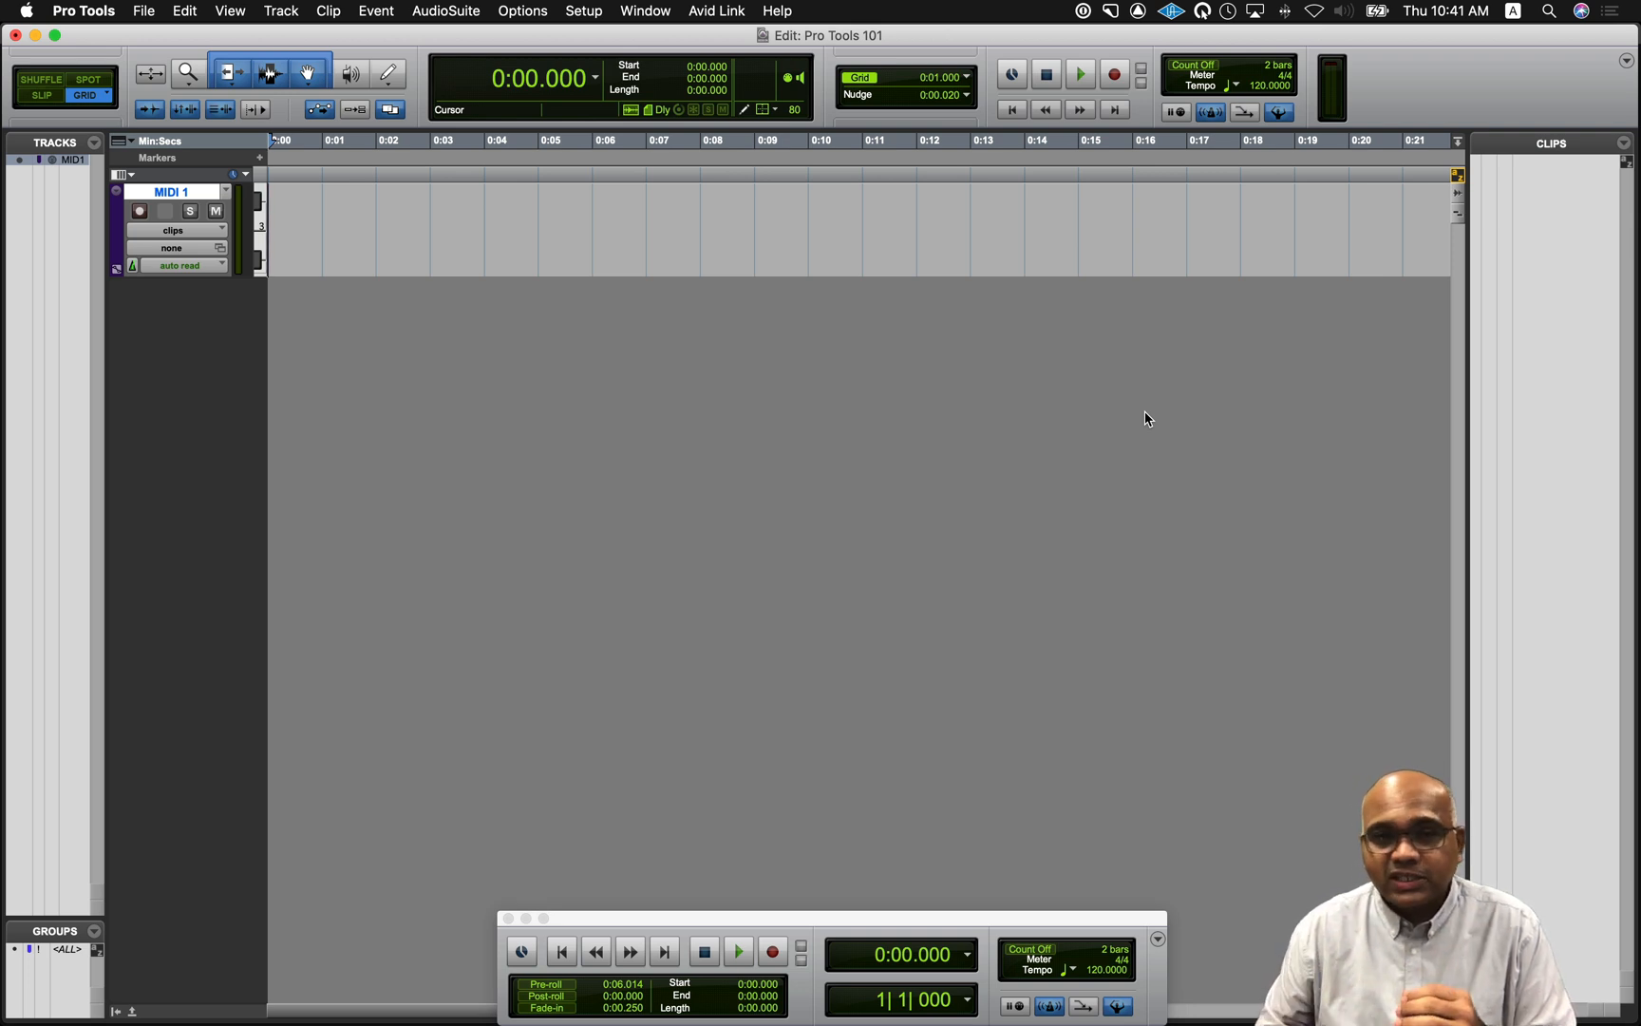
# - Check which MIDI input devices are enabled for the session and accept the existing selection
pyautogui.click(594, 13)
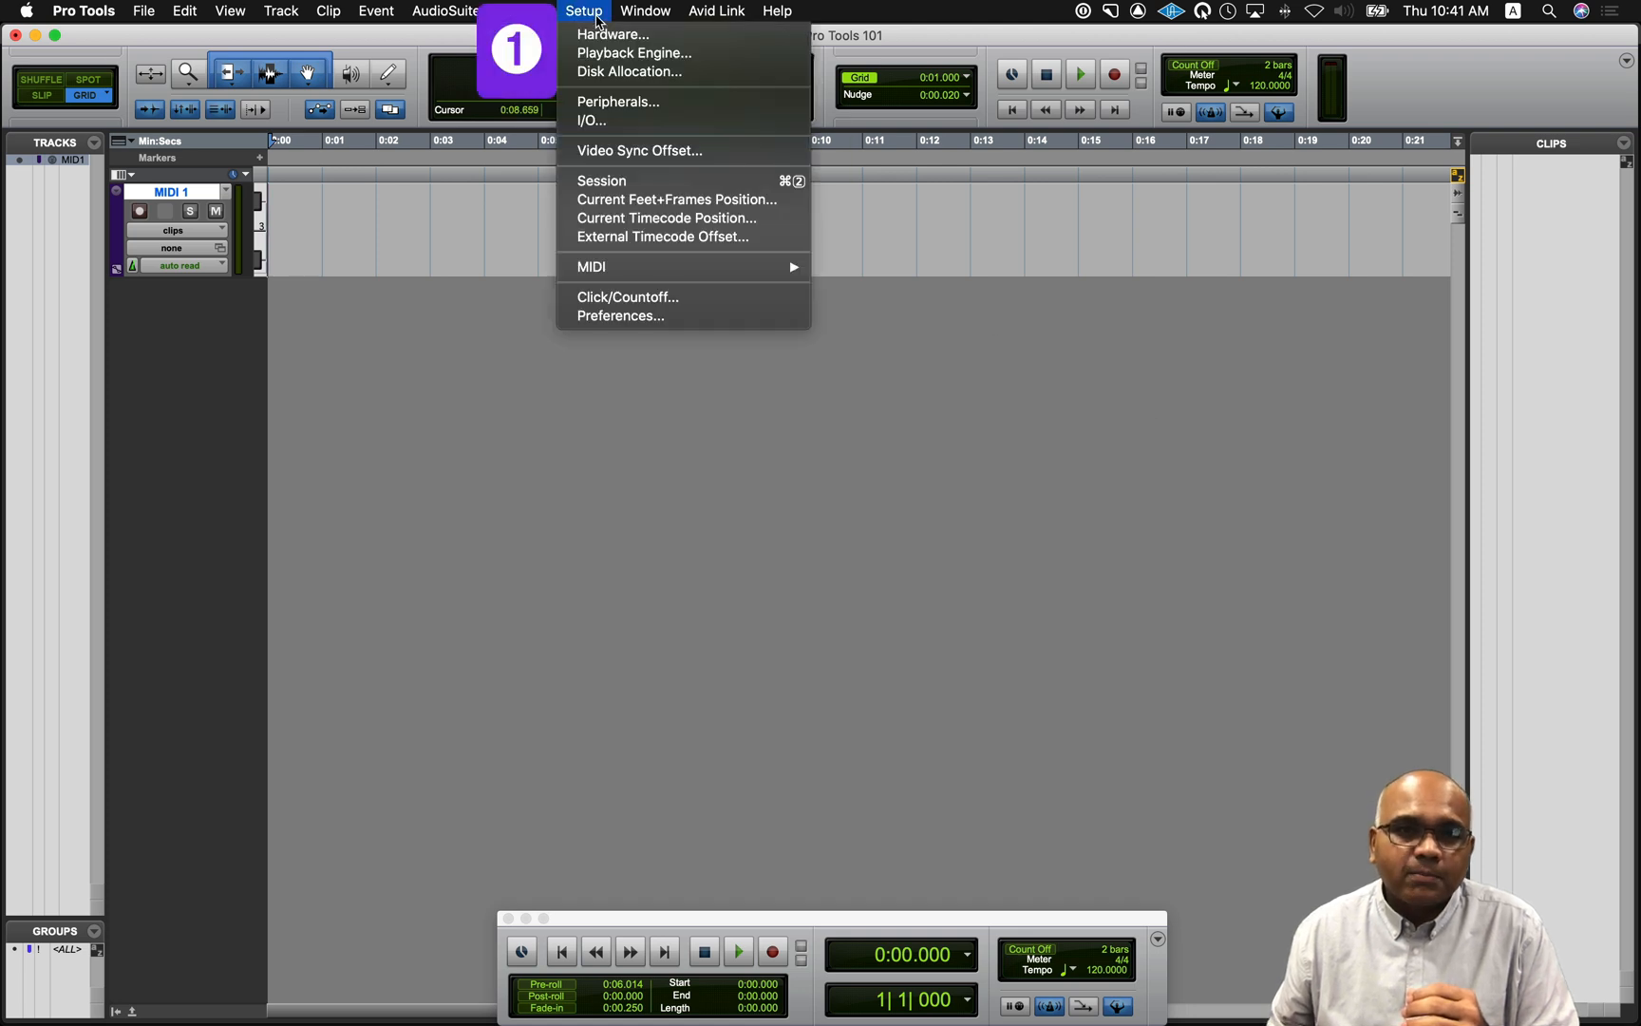
pyautogui.moveTo(653, 267)
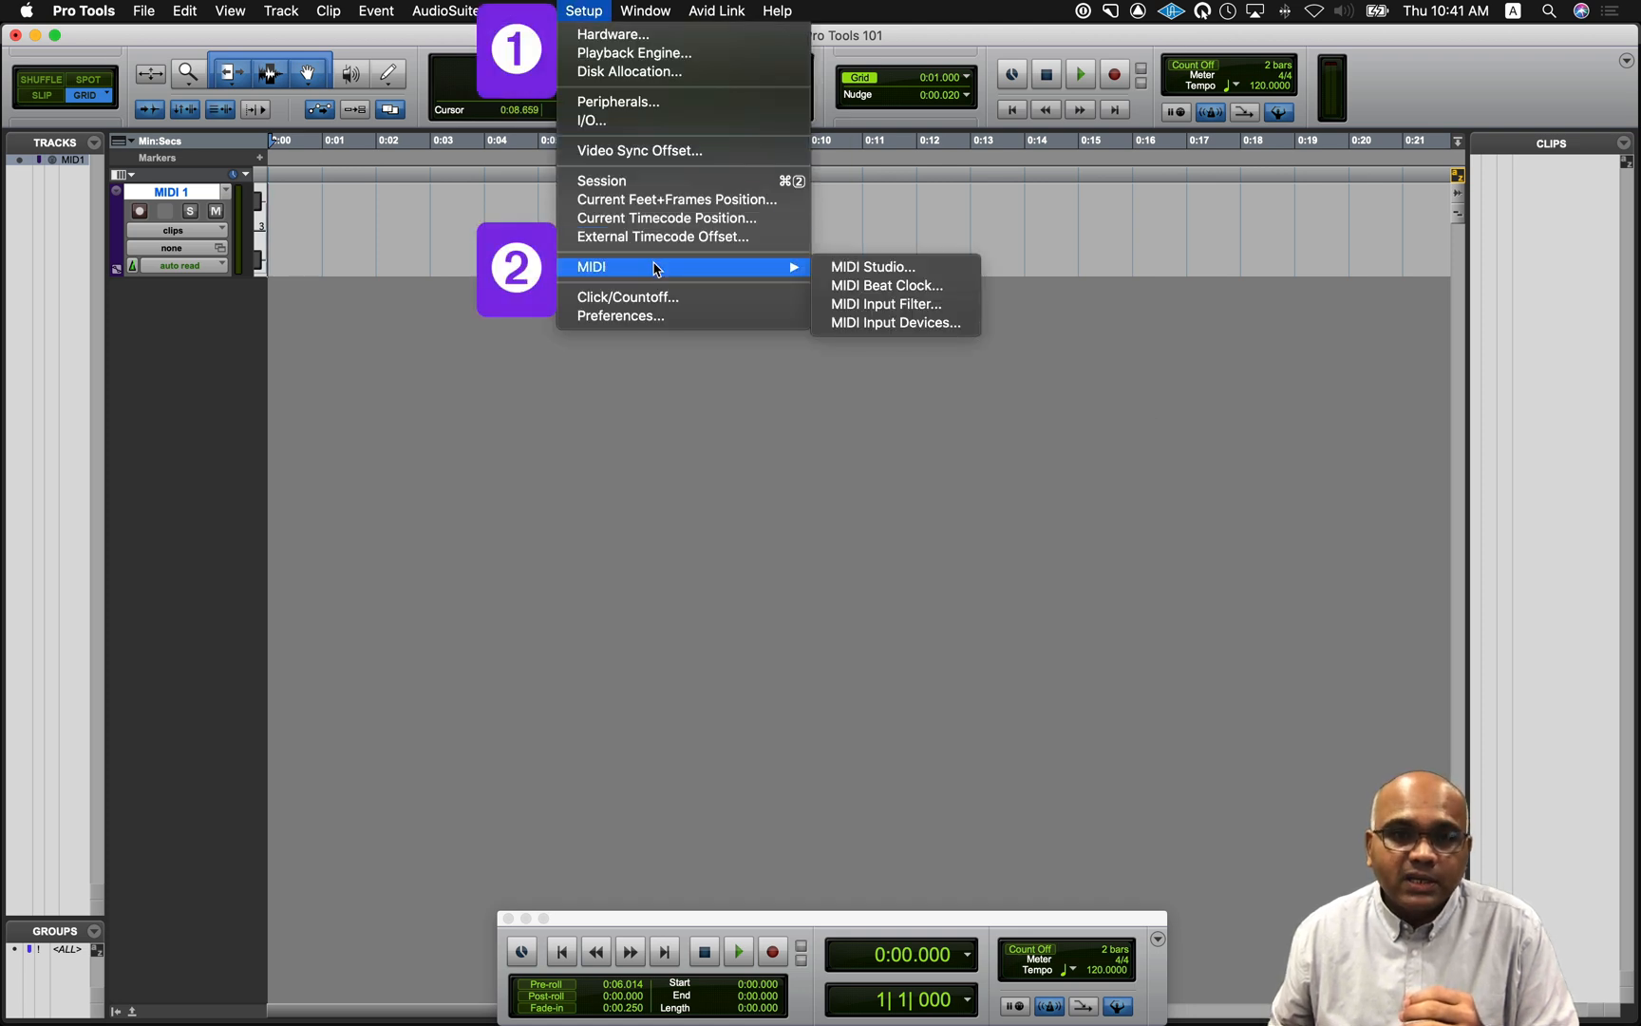
pyautogui.click(866, 324)
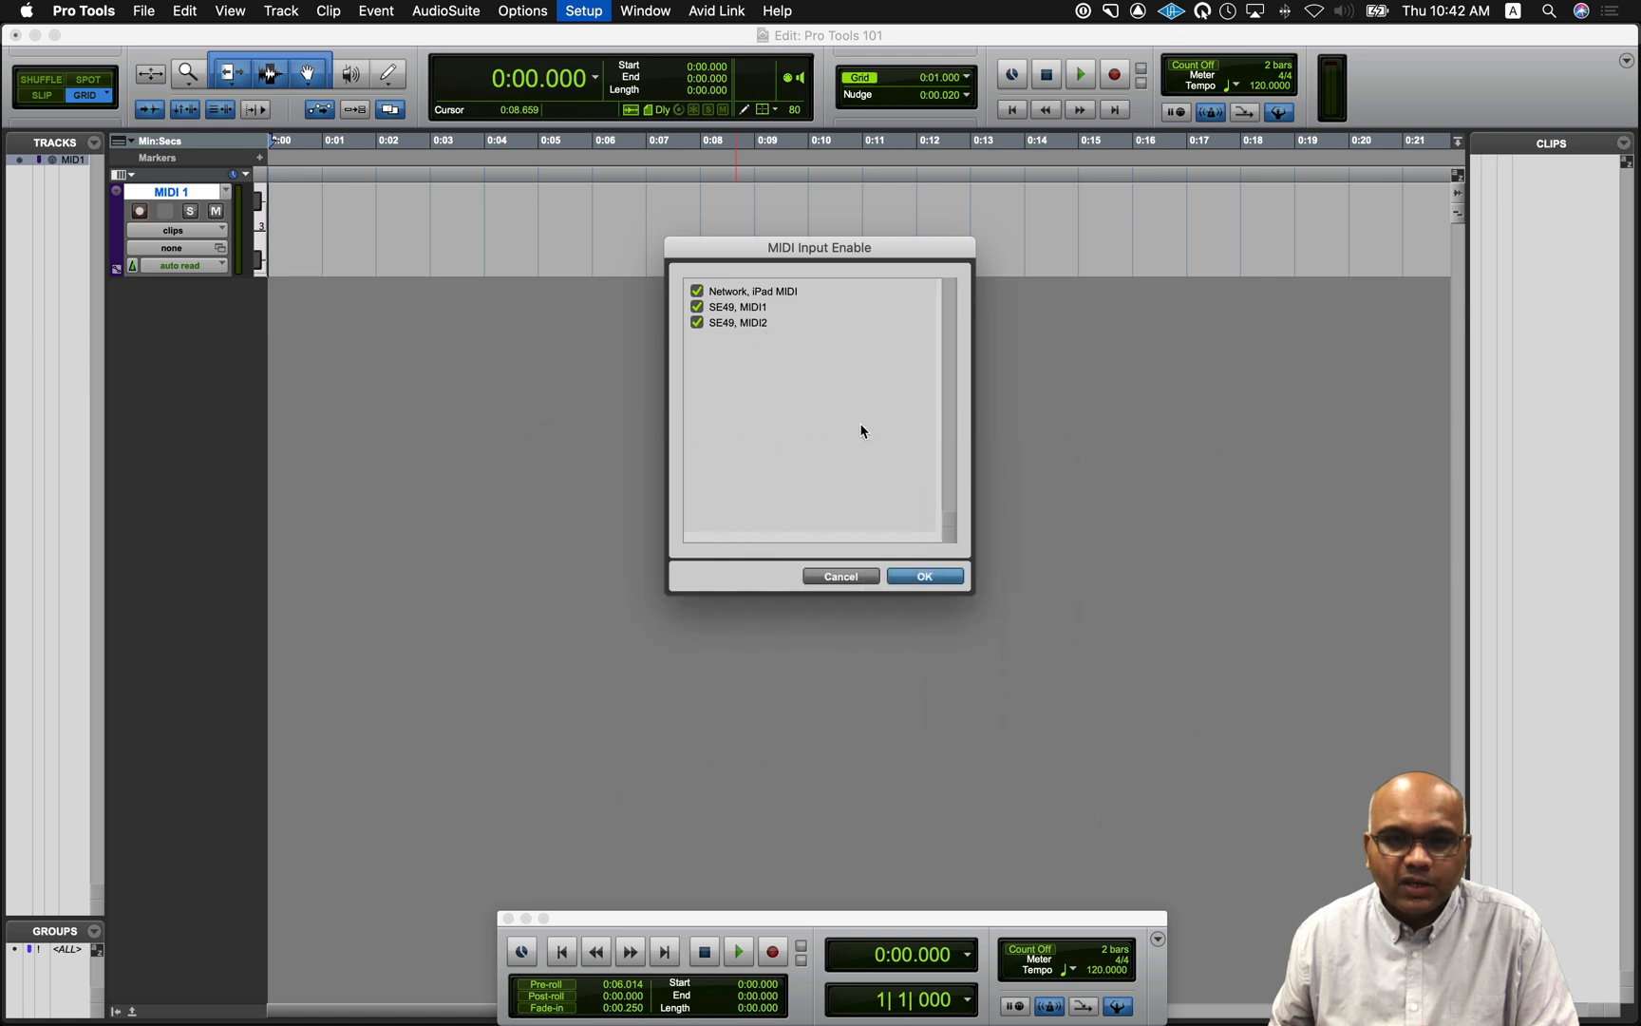
pyautogui.click(908, 574)
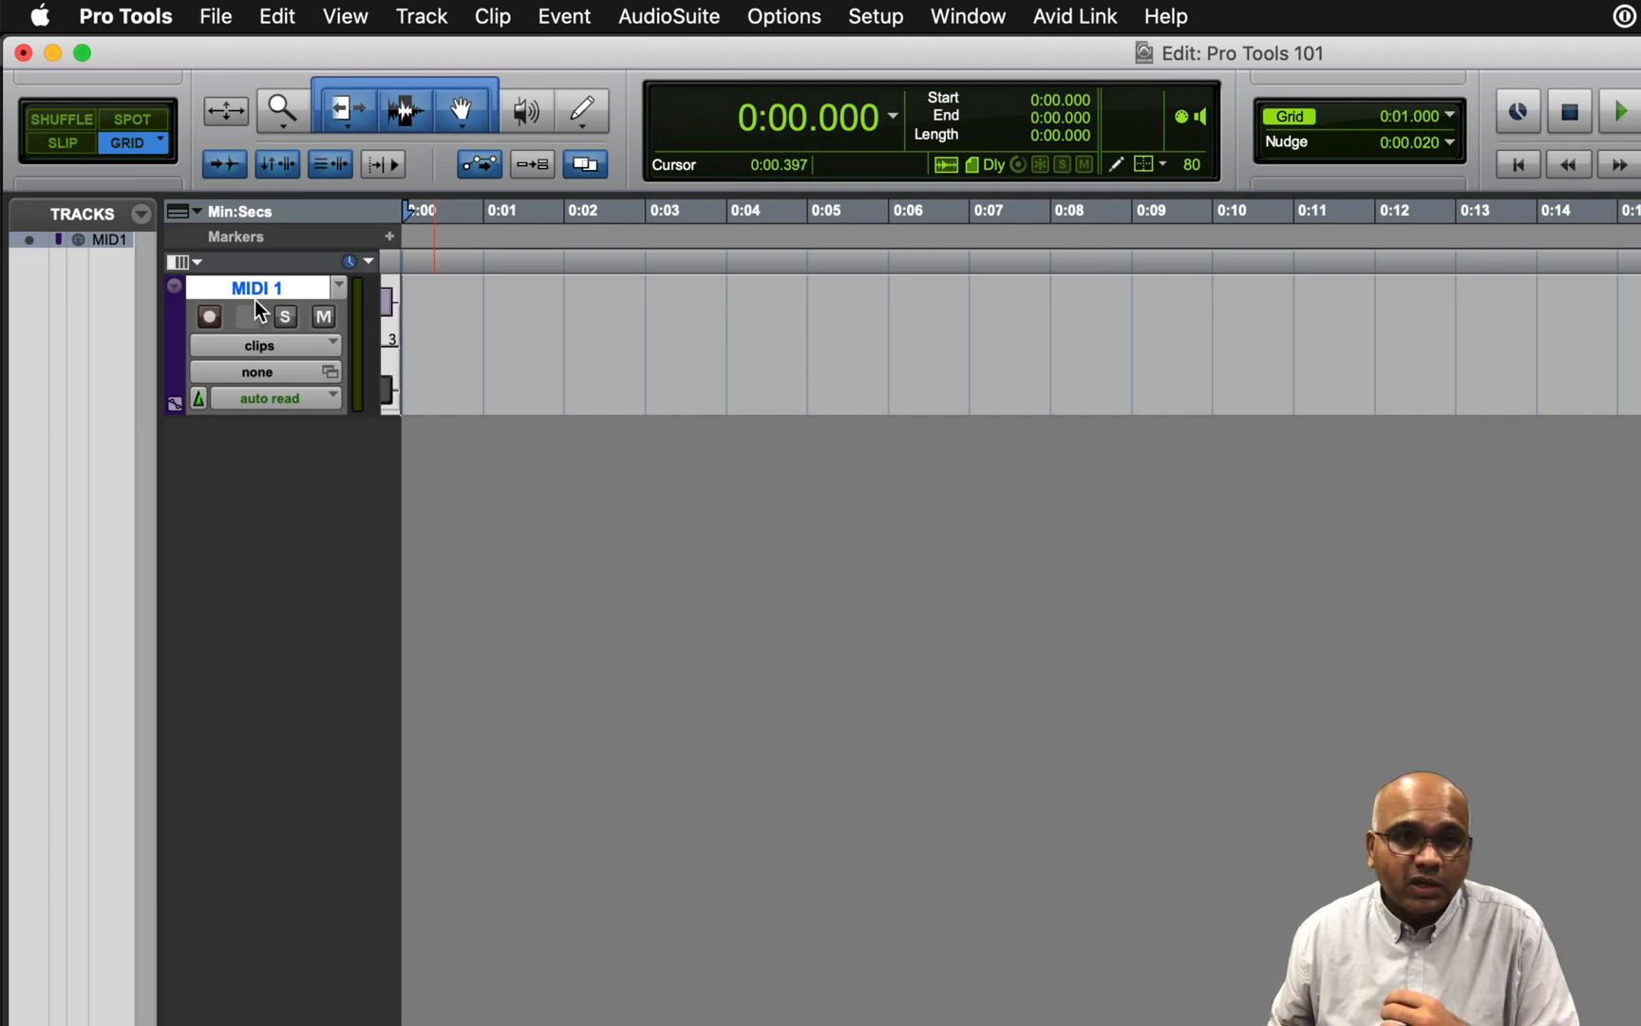
# - Record-enable the MIDI 1 track and record a short ascending run of notes from the session start
pyautogui.click(211, 319)
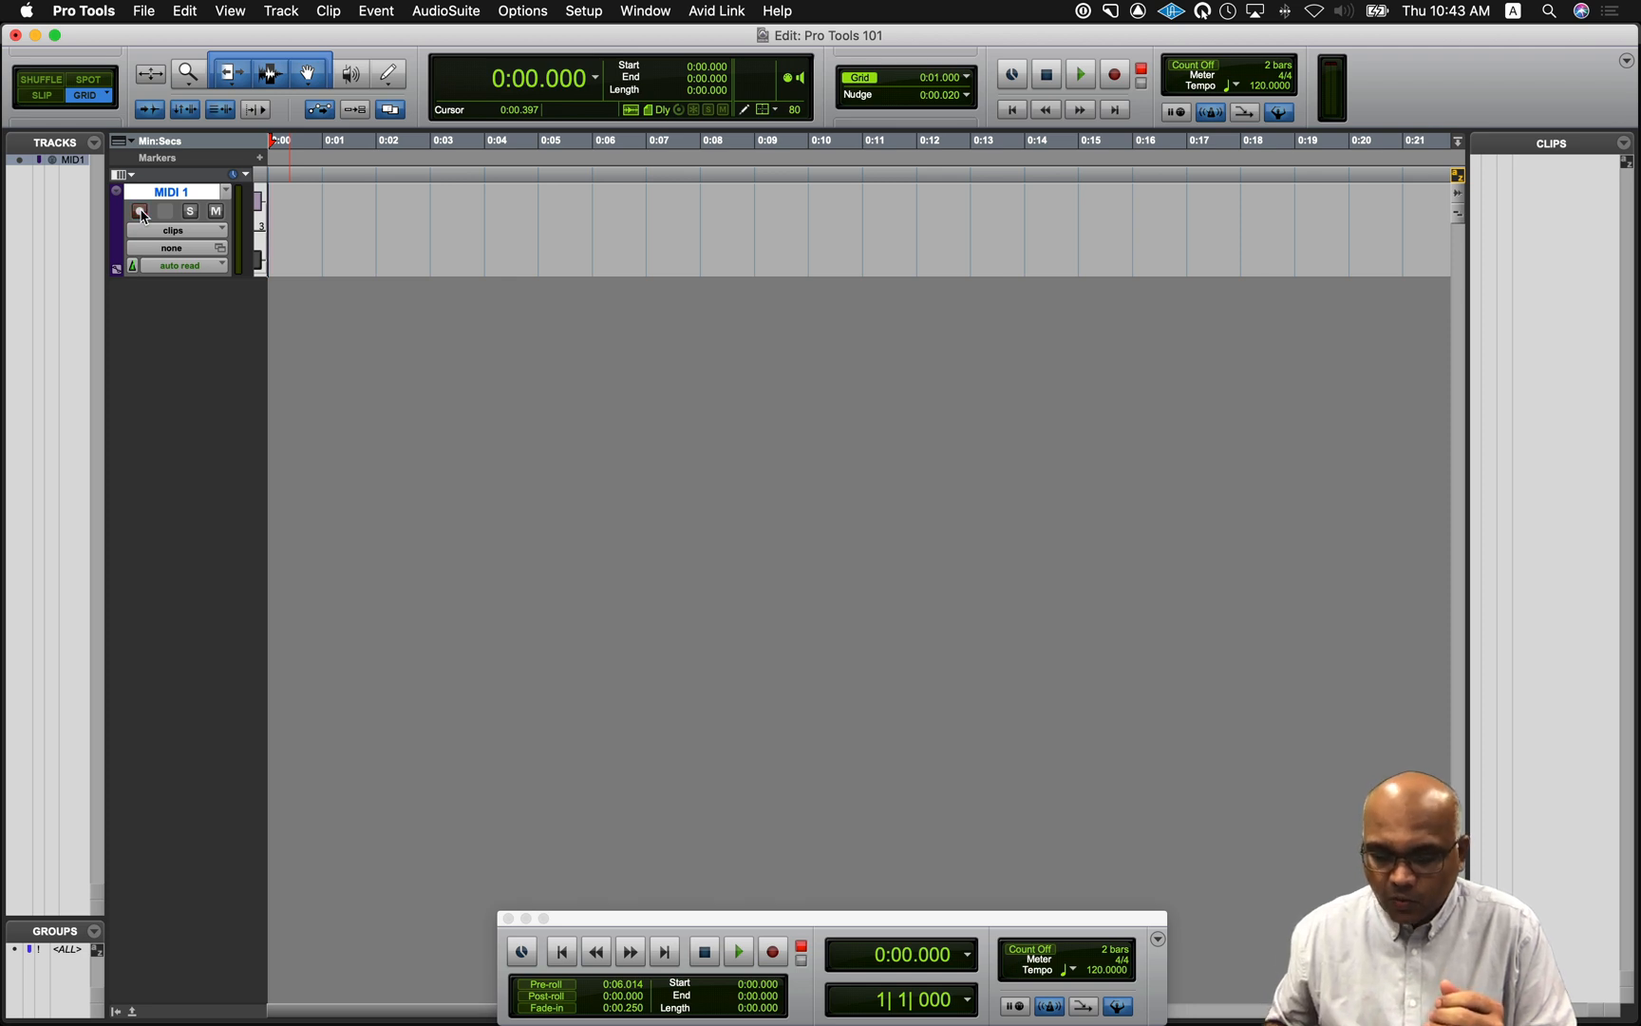
pyautogui.press('super+space')
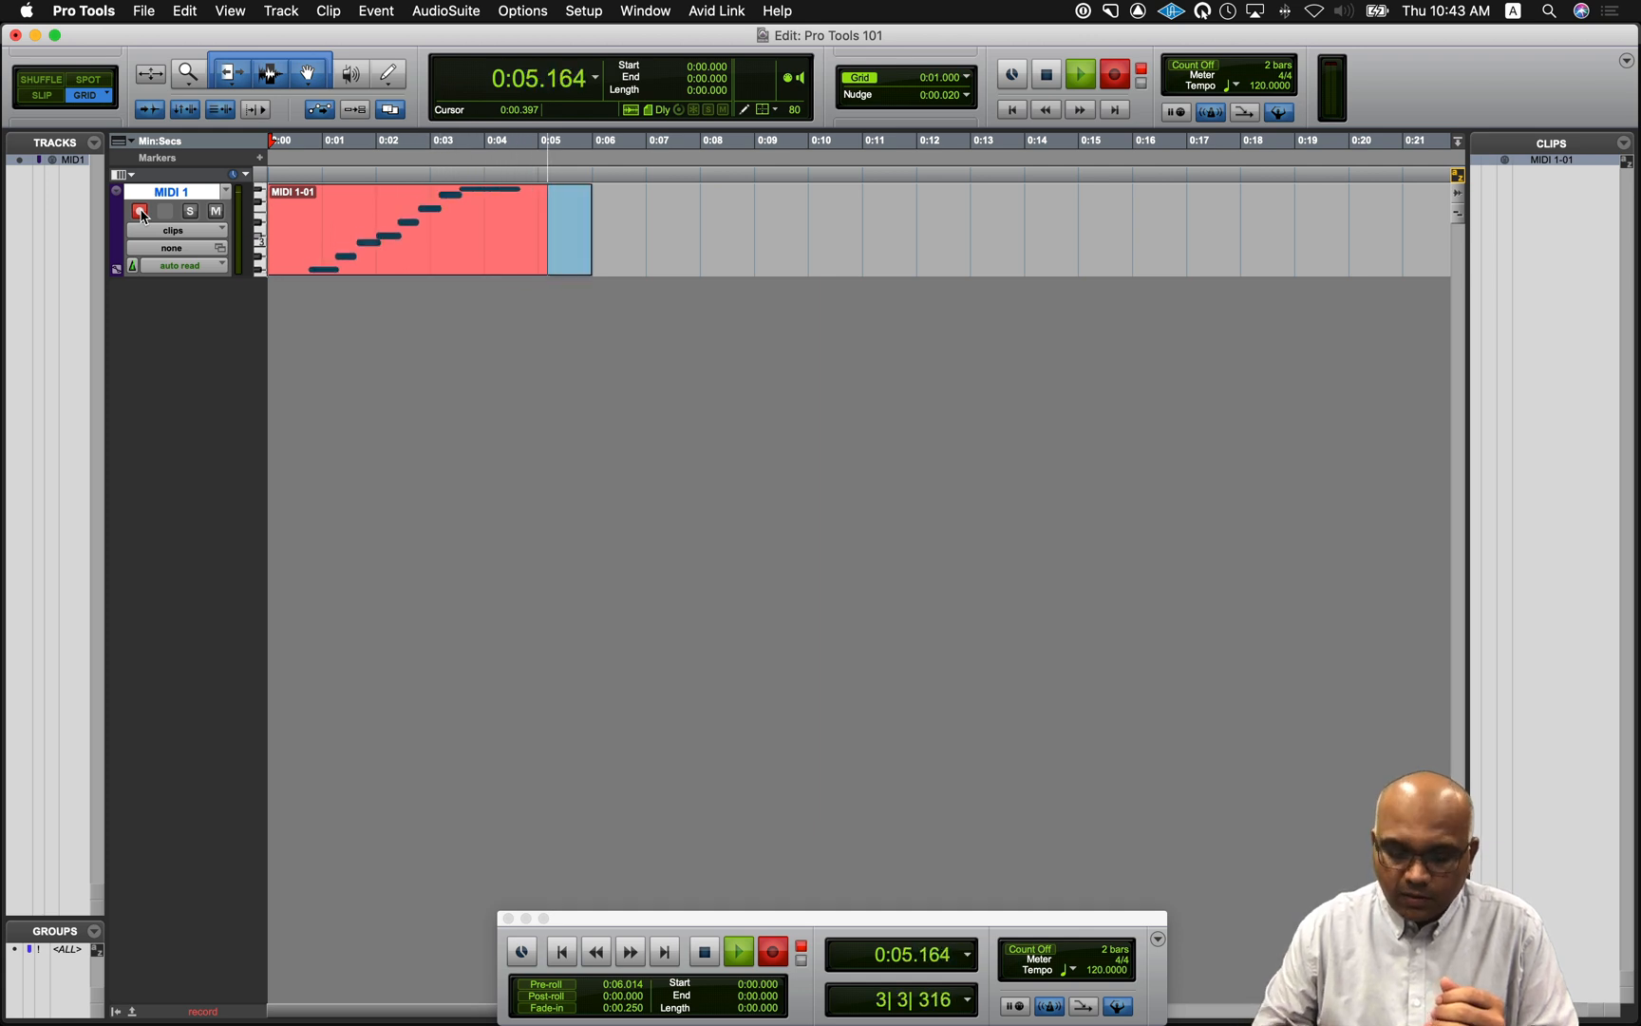
pyautogui.press('space')
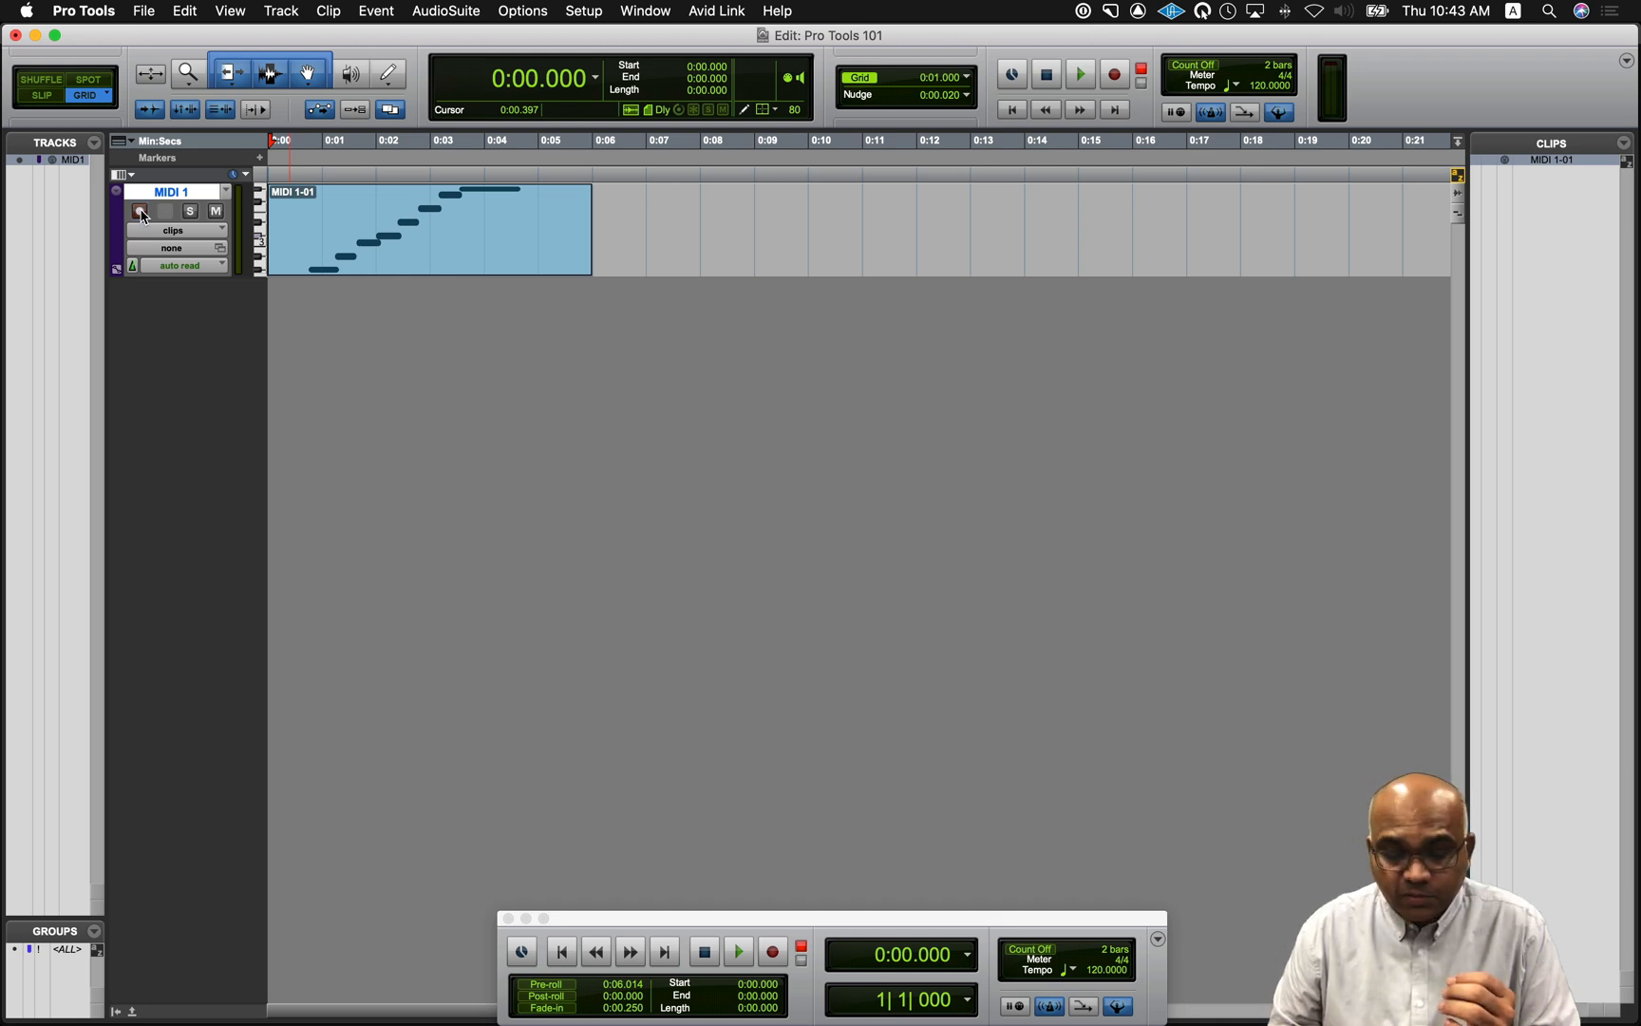
# - Show the Mix window and create one stereo Aux Input track with the Samples timebase
pyautogui.press('super+equal')
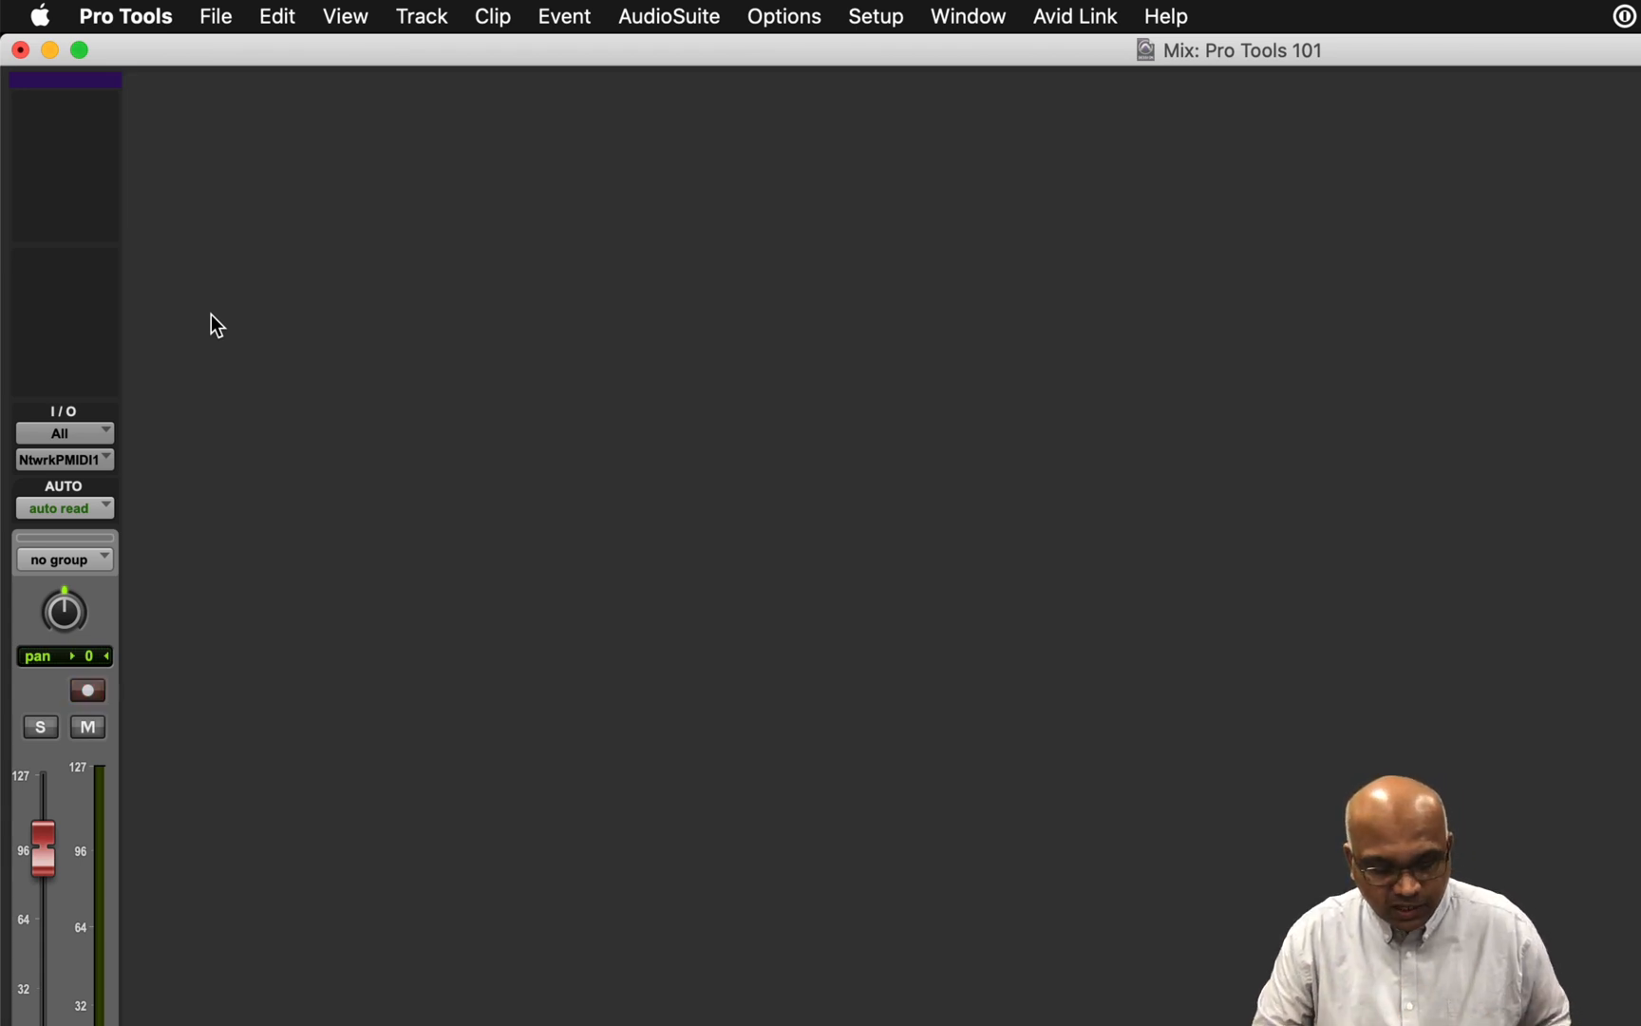
pyautogui.press('super+shift+n')
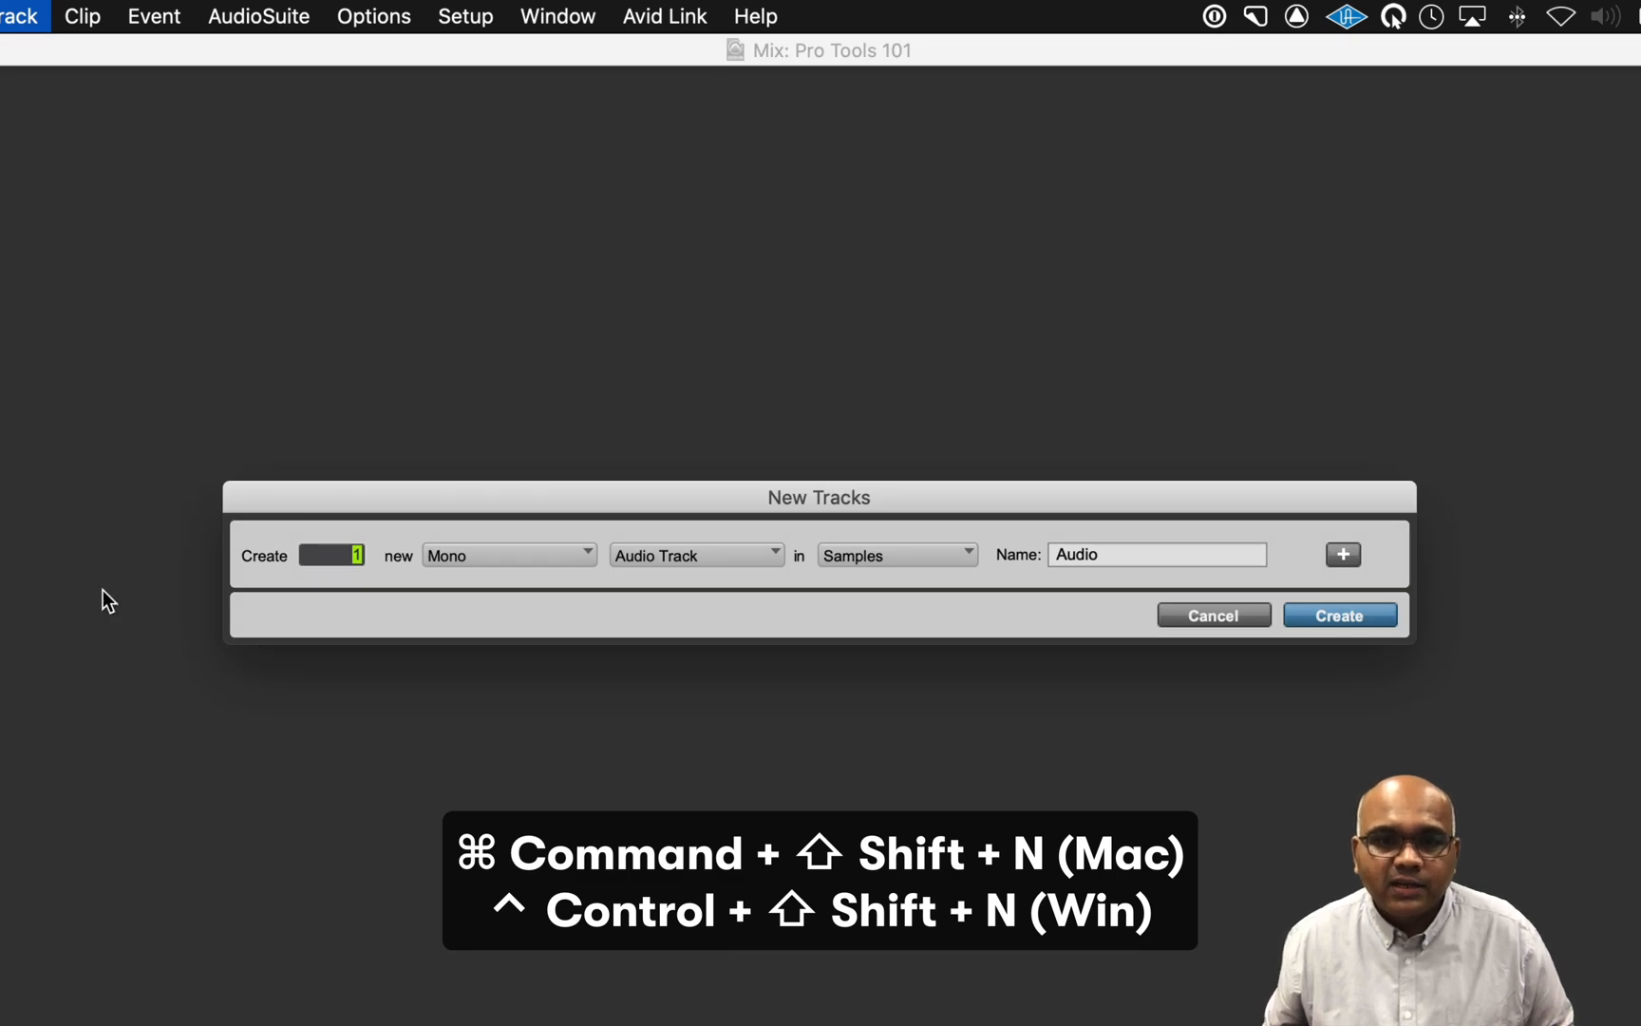
pyautogui.click(693, 558)
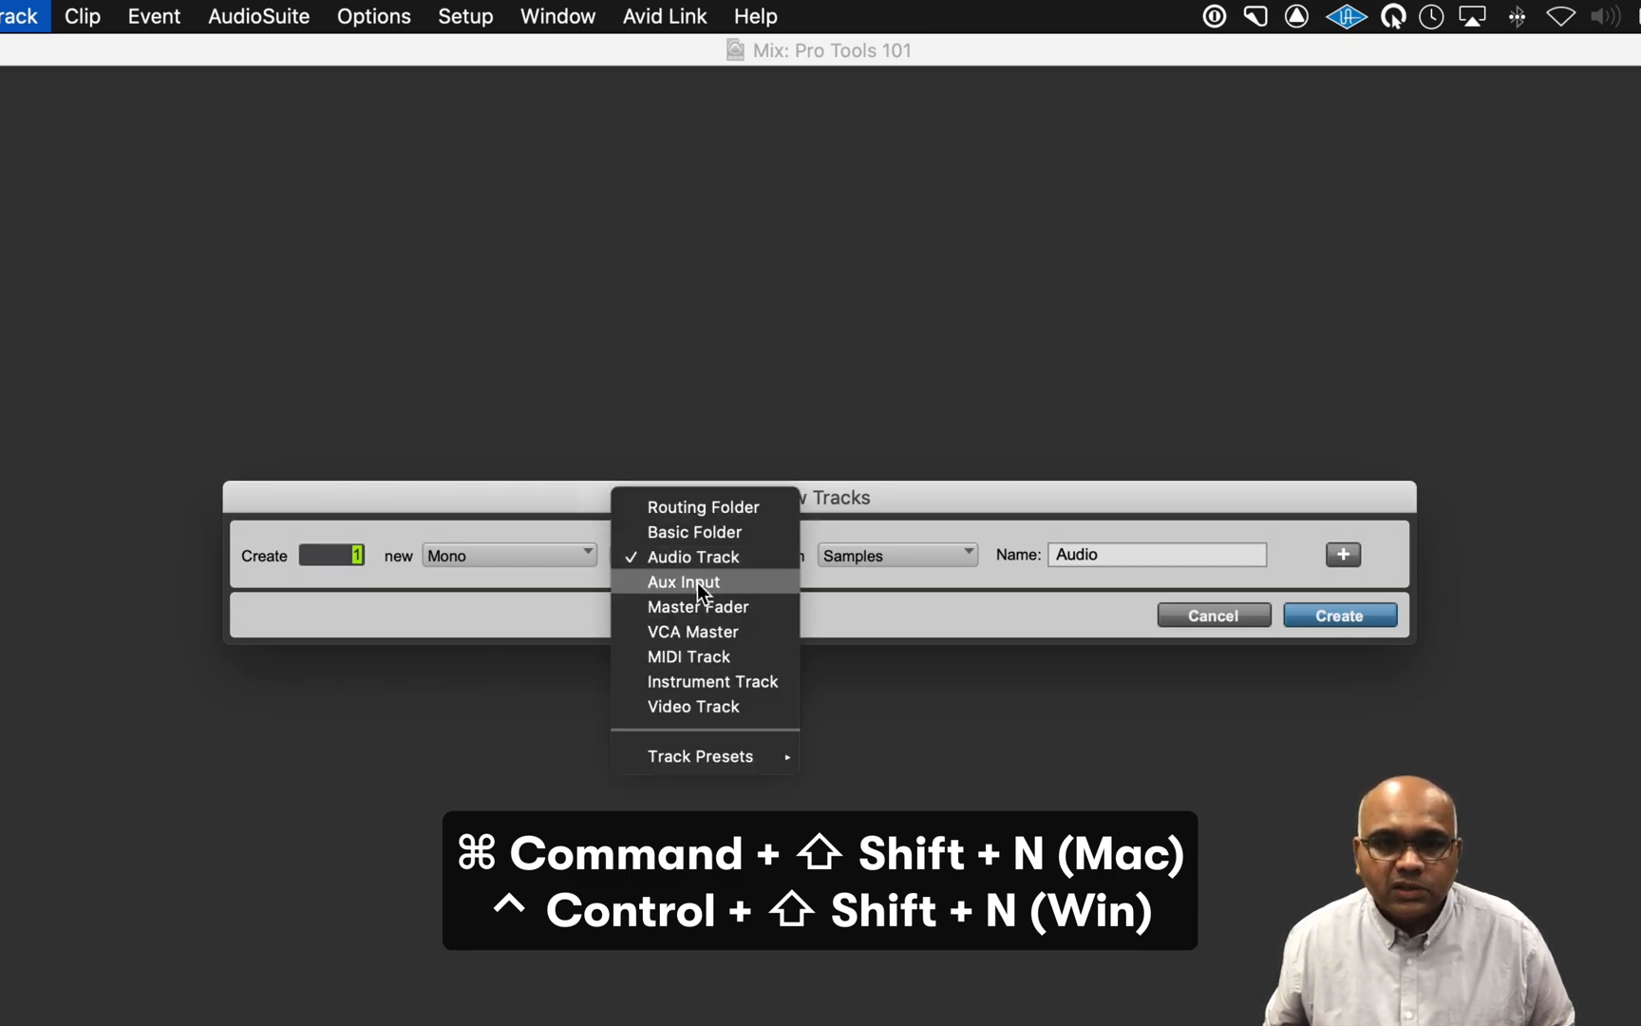
pyautogui.click(697, 582)
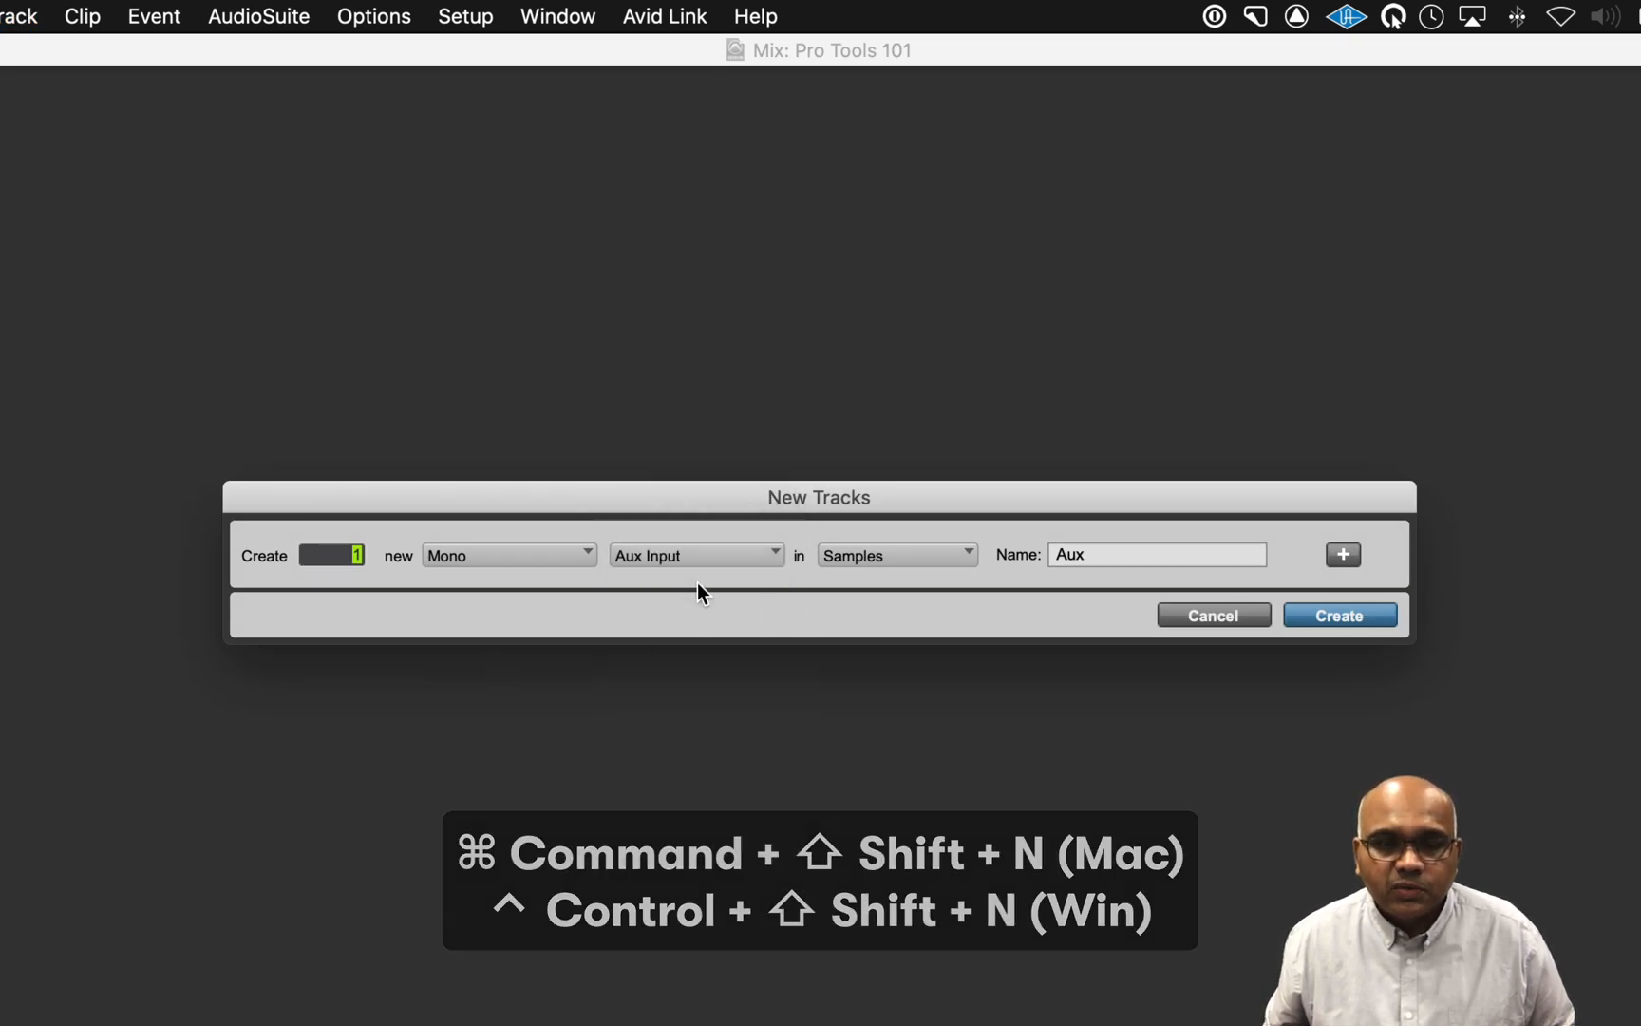
pyautogui.click(565, 552)
pyautogui.click(561, 583)
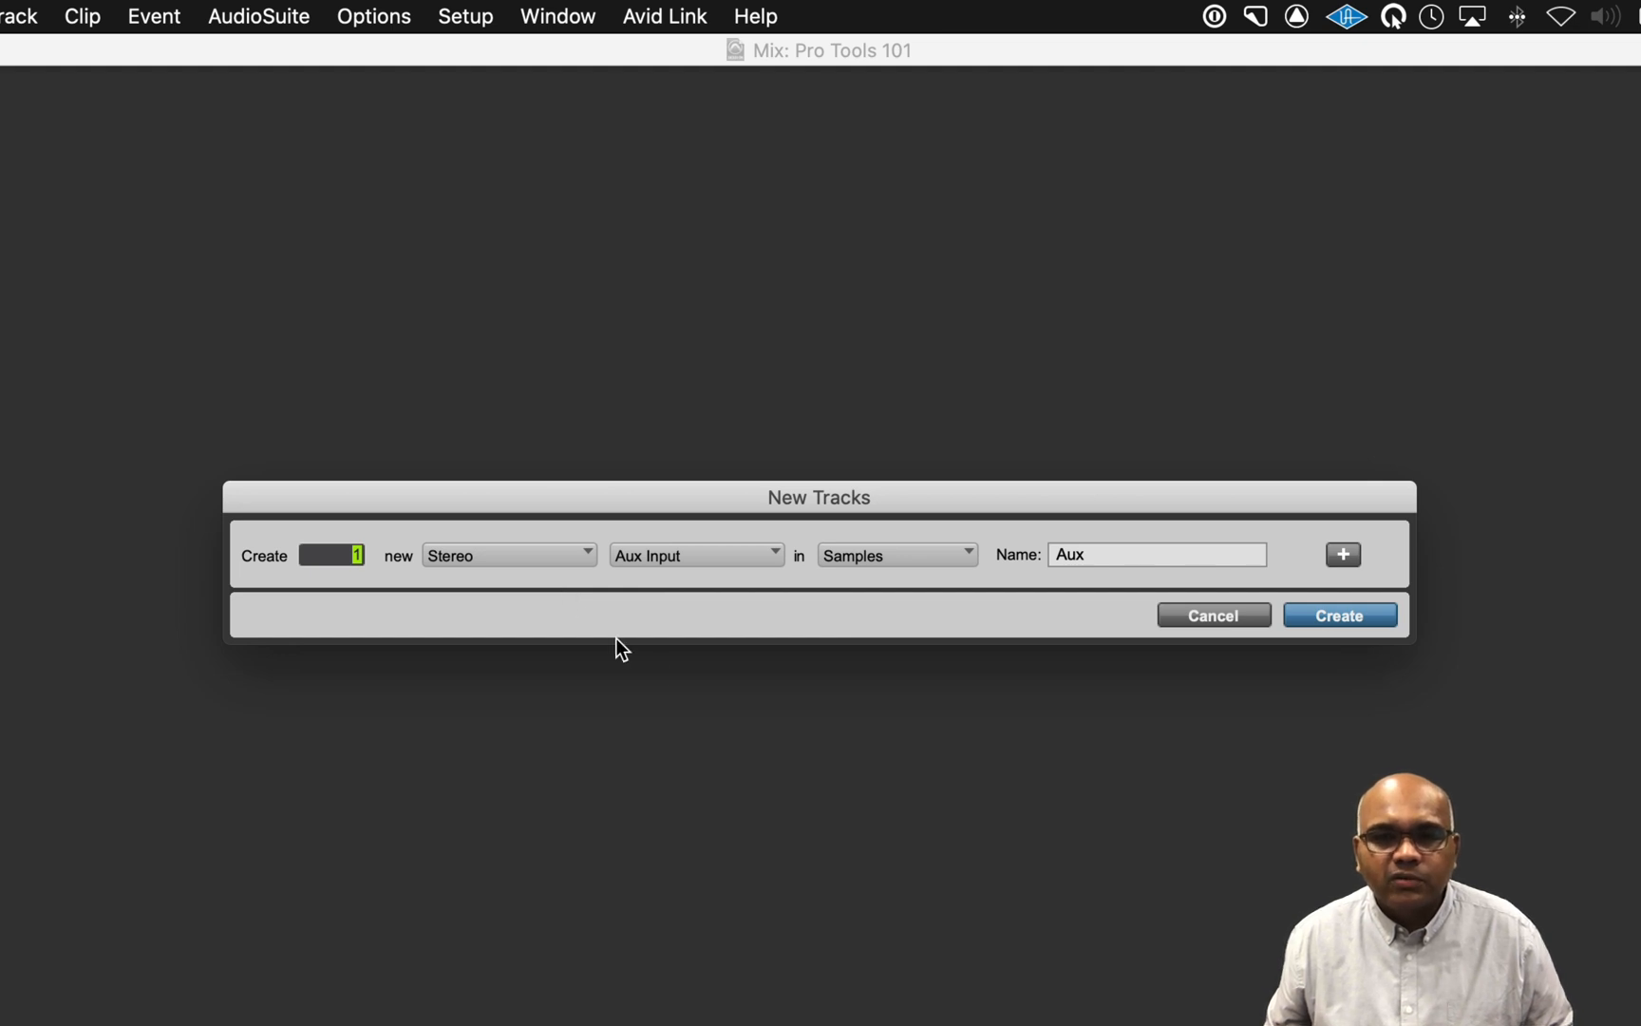
pyautogui.click(1339, 618)
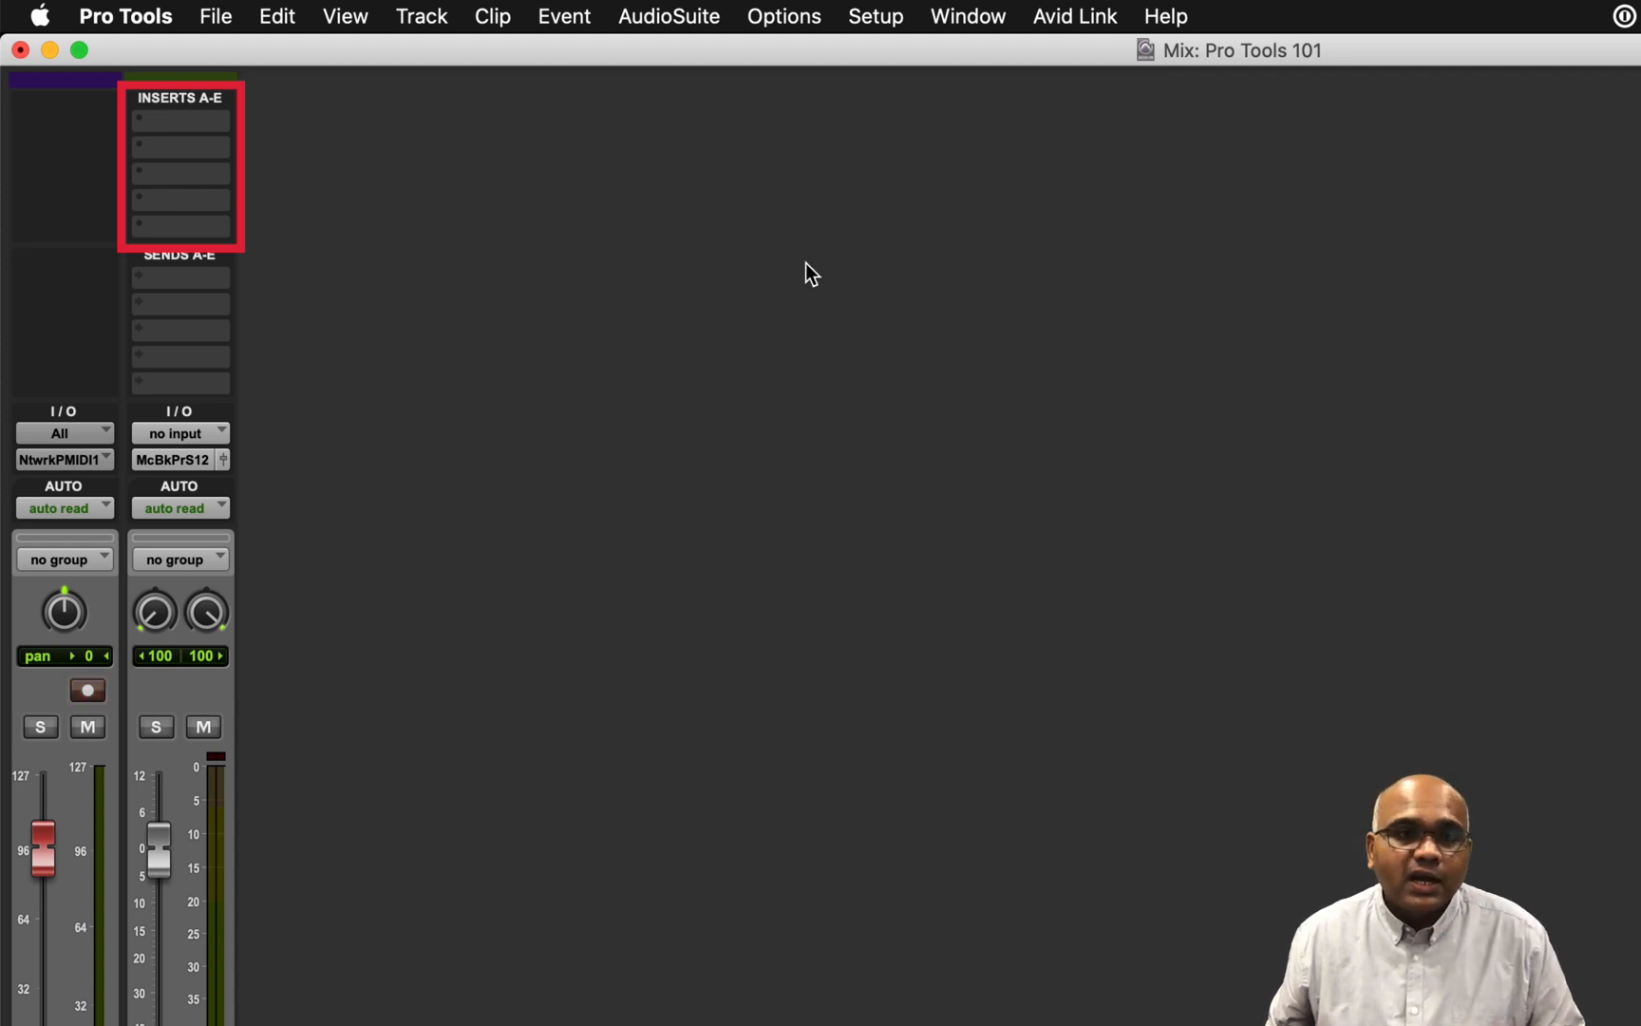
# - Insert the stereo Mini Grand instrument in Aux 1's first insert slot and route the MIDI 1 track's output to Aux 1 - Mini Grand 1
pyautogui.click(179, 125)
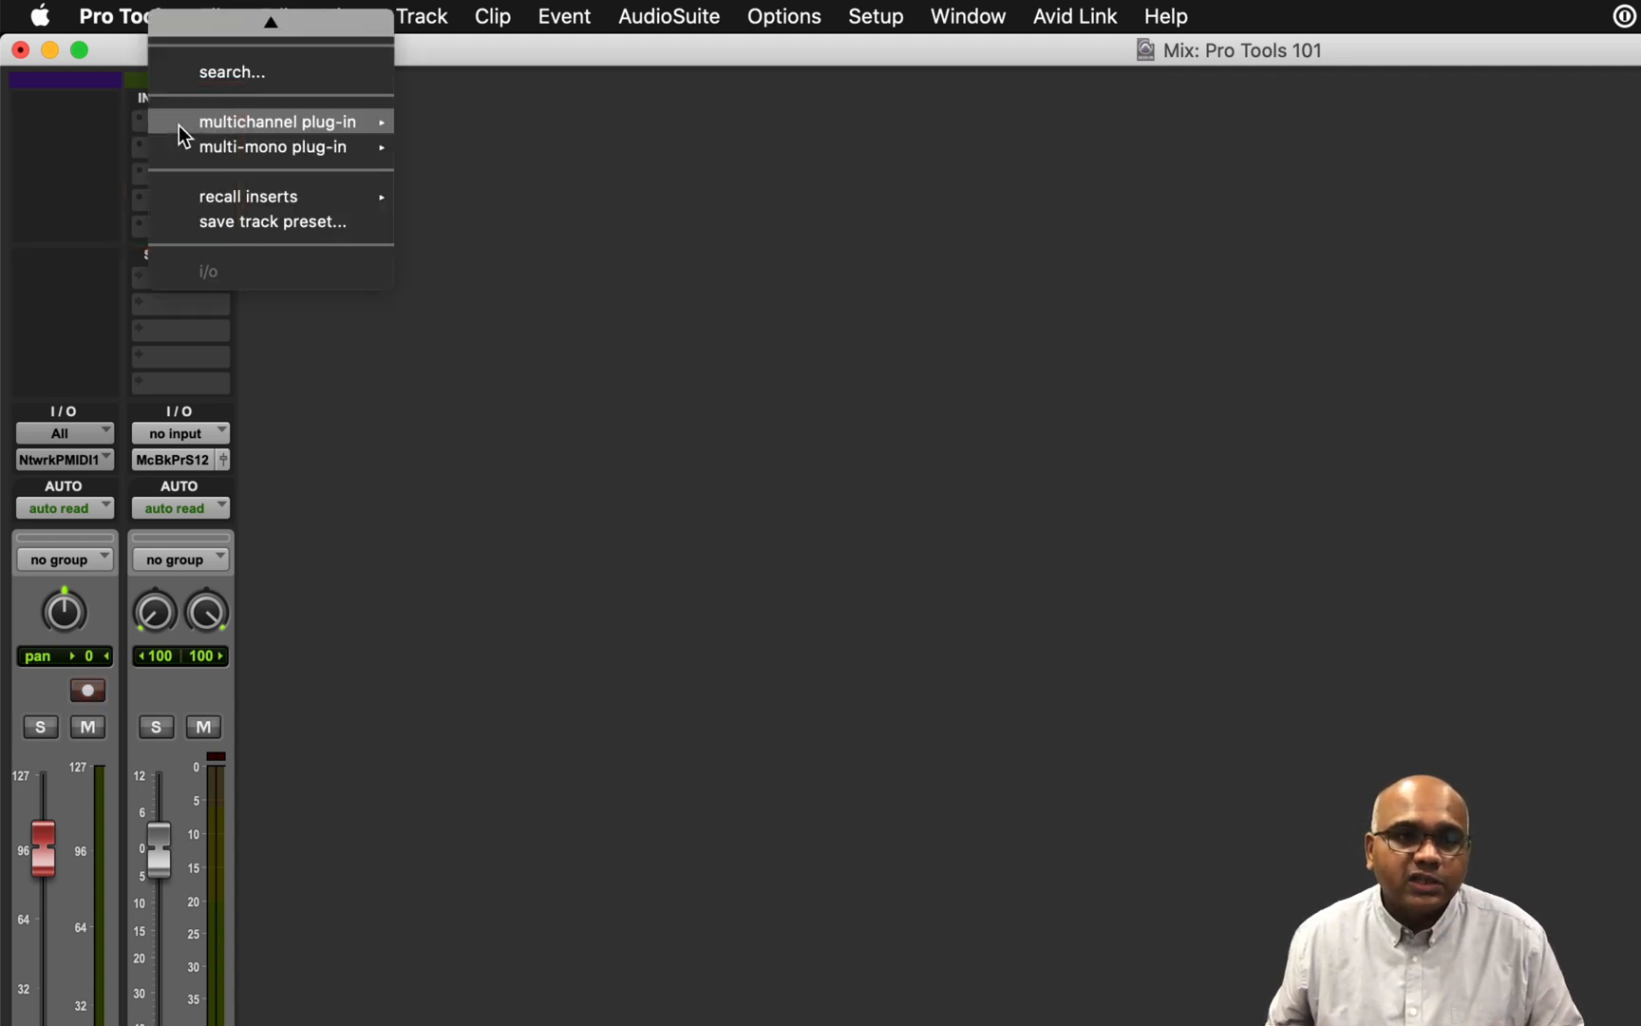
pyautogui.moveTo(262, 133)
pyautogui.moveTo(532, 352)
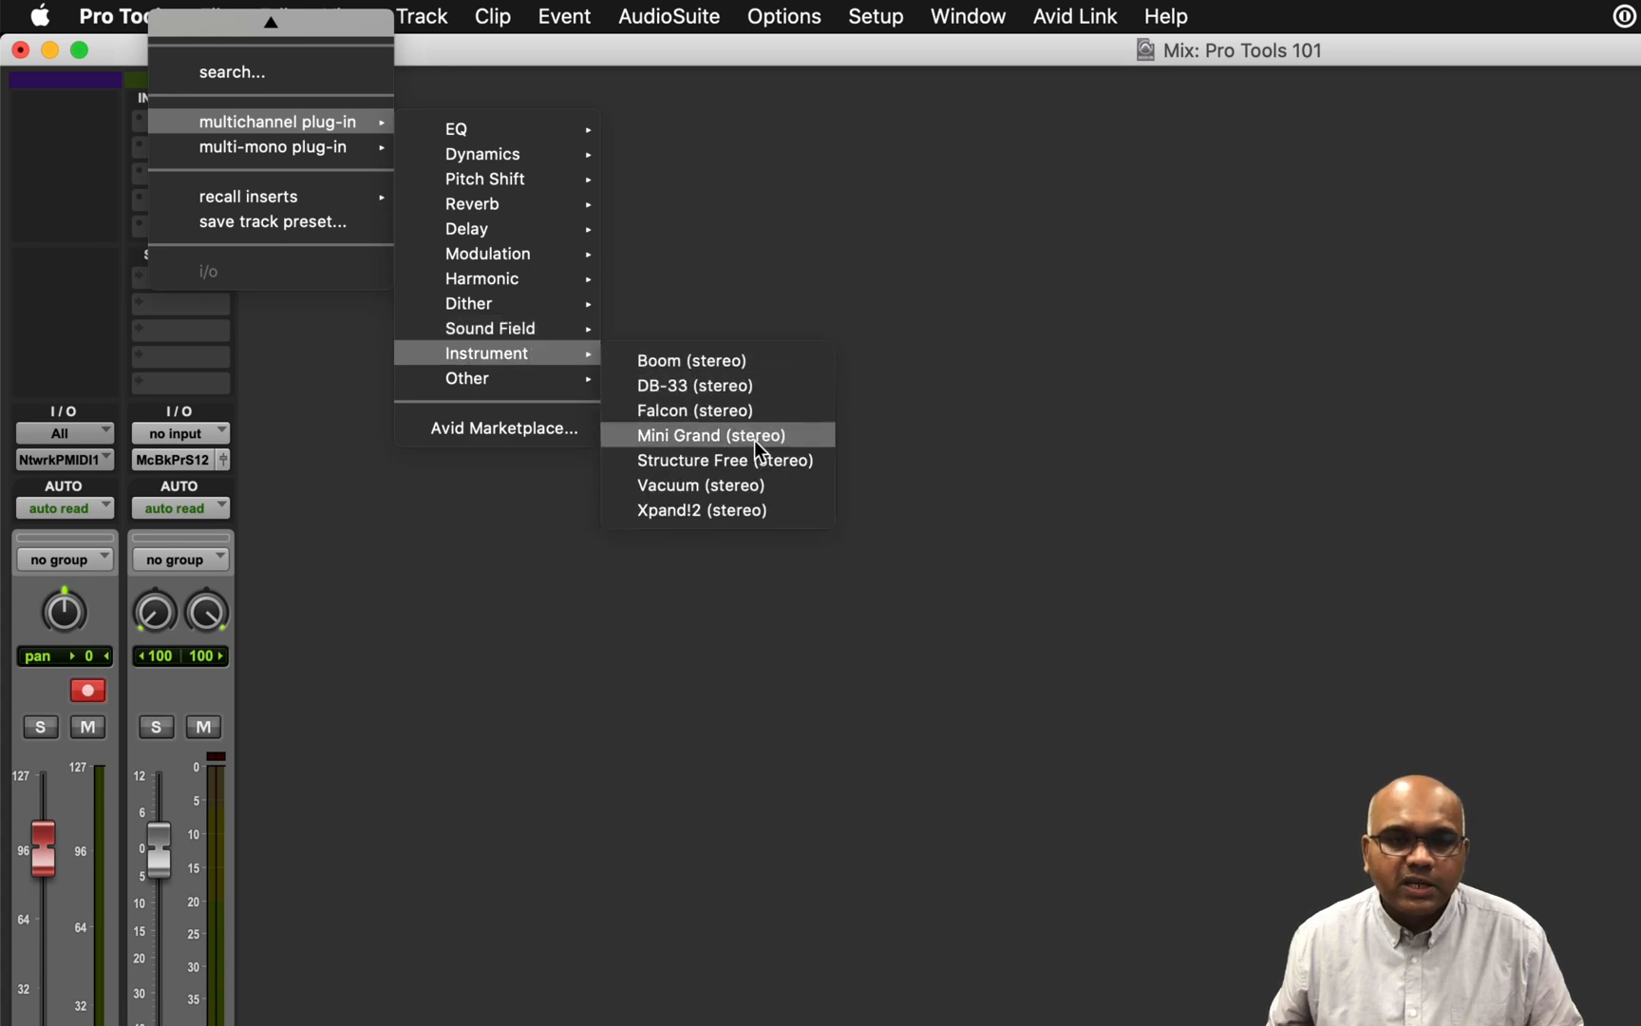
pyautogui.click(755, 439)
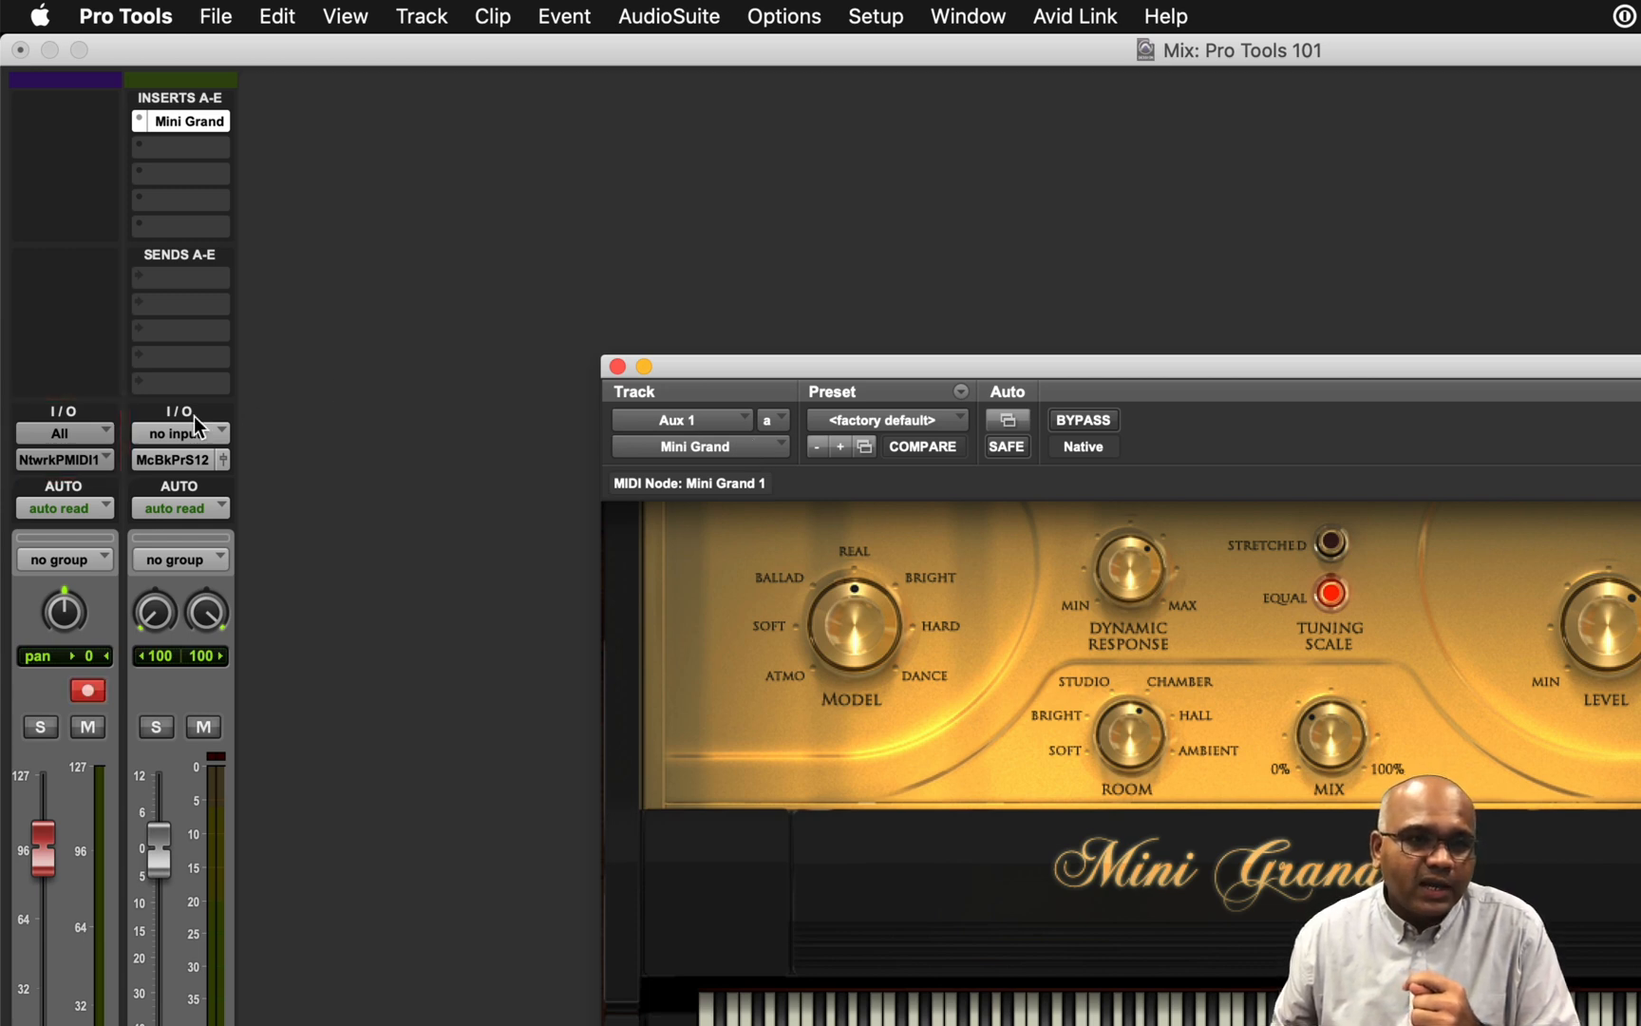
pyautogui.click(93, 462)
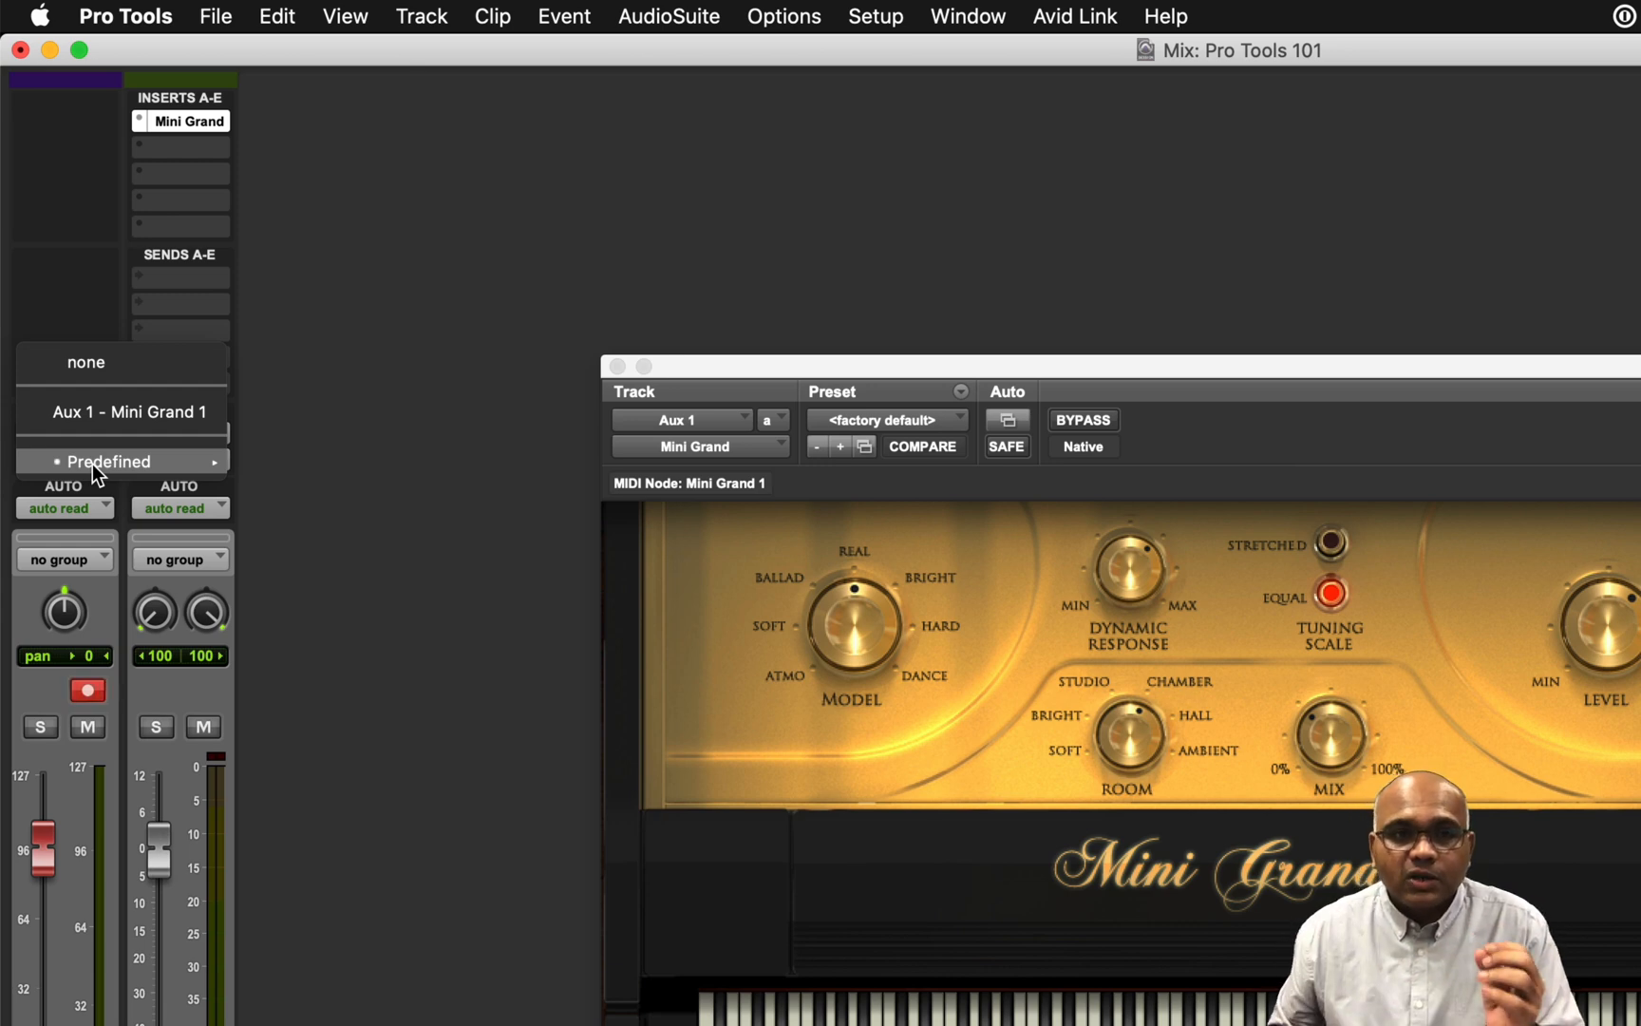
pyautogui.click(136, 421)
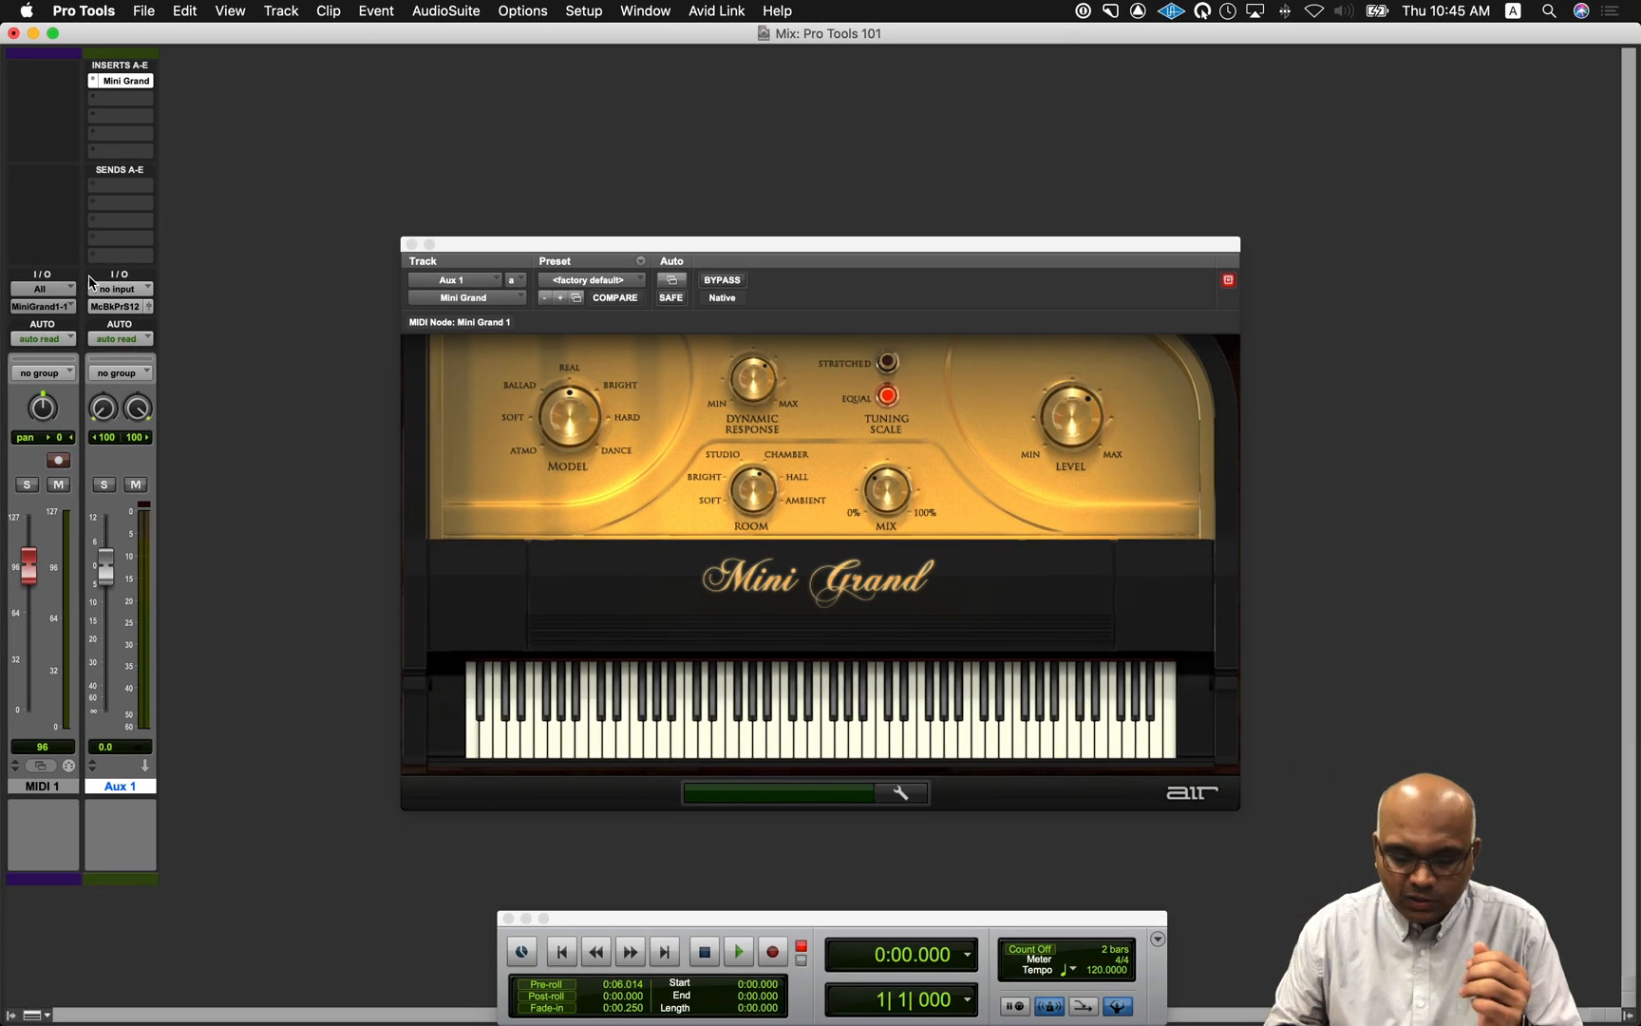
# - Play the recorded MIDI clip through Mini Grand in the Edit window, stop playback and close the plug-in window
pyautogui.press('super+equal')
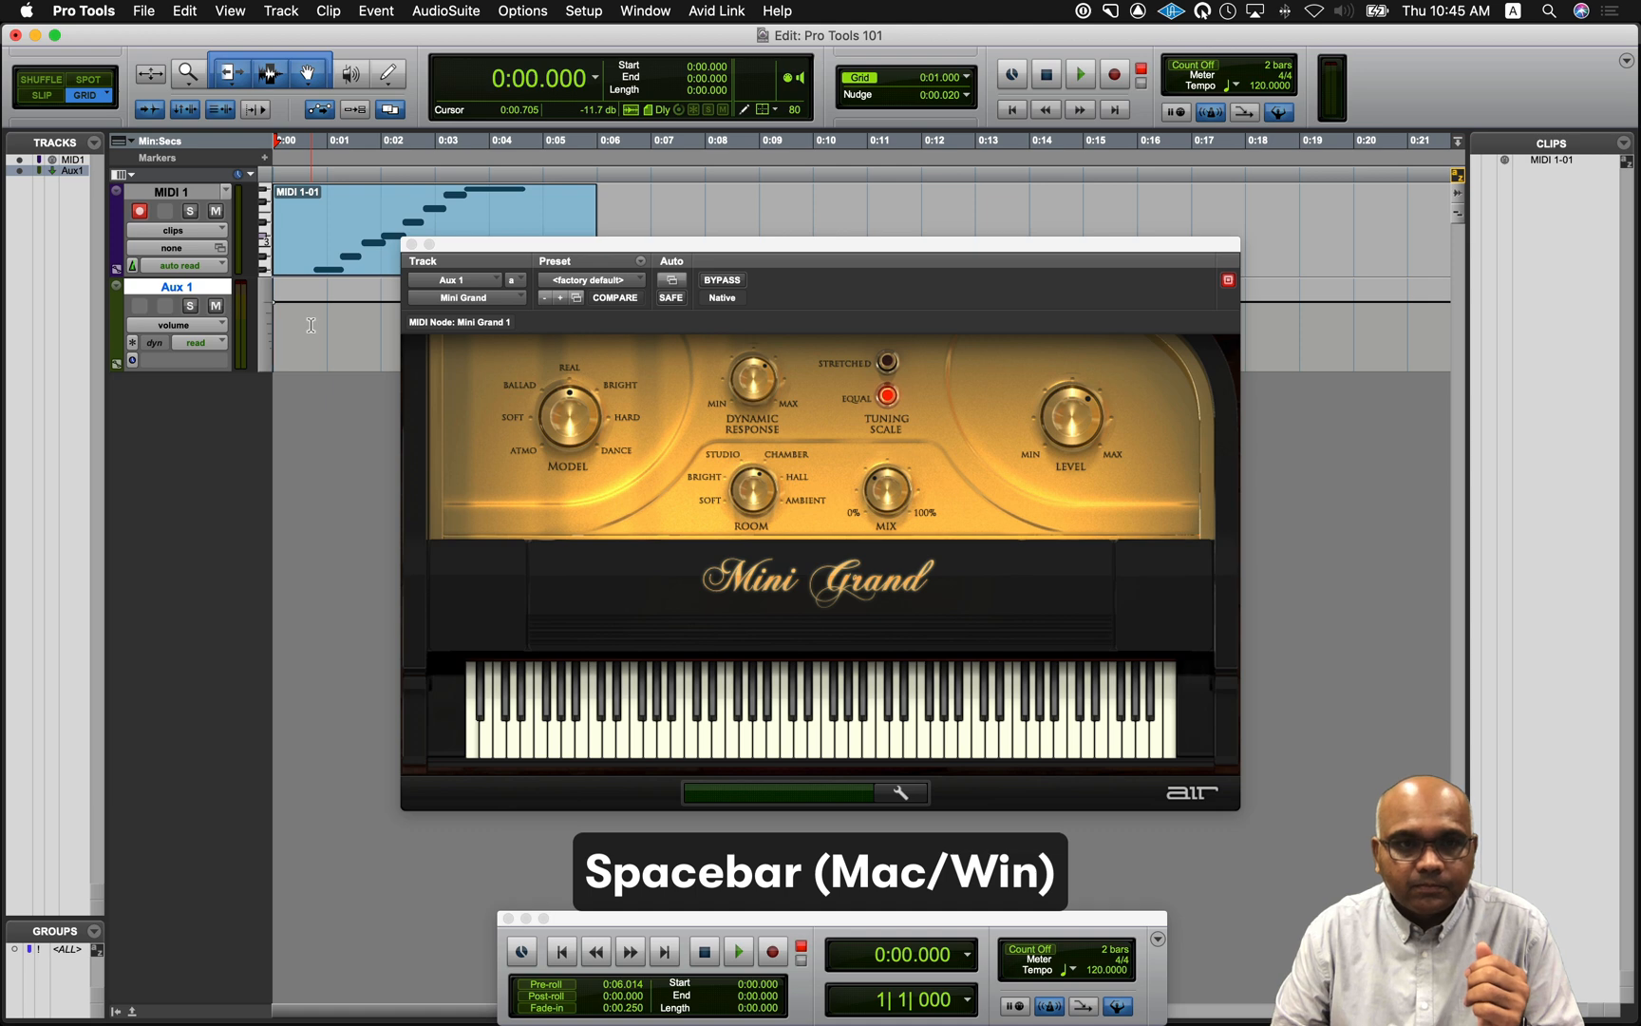
pyautogui.press('space')
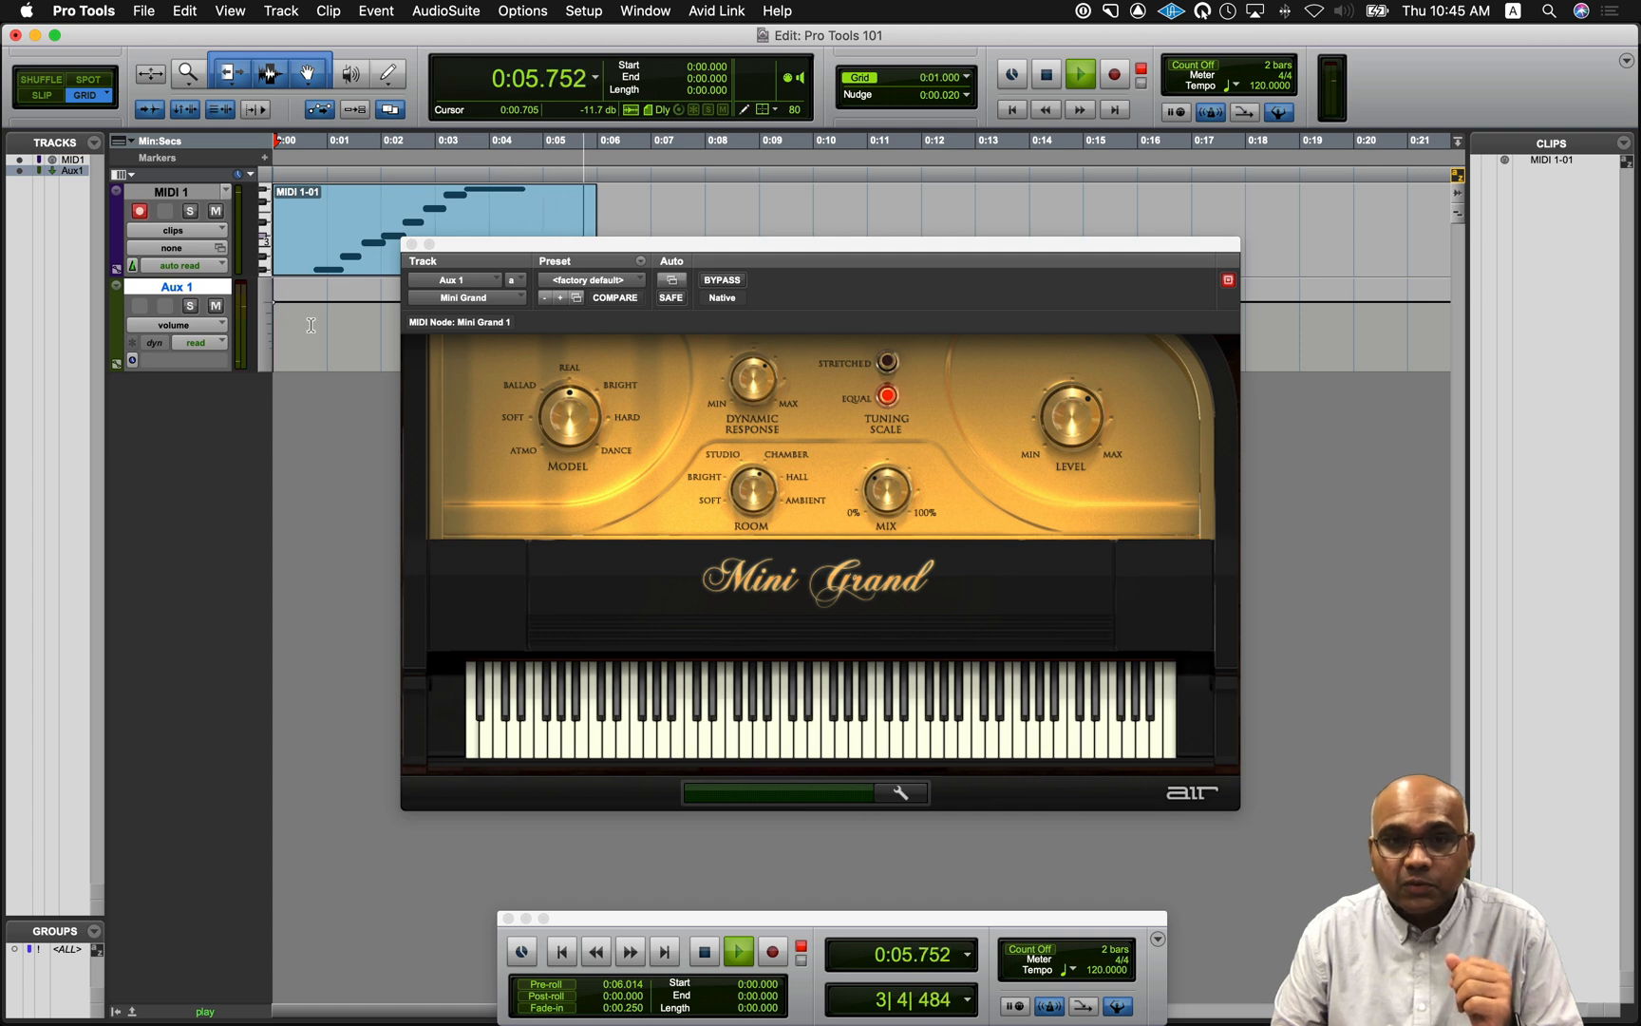
pyautogui.press('space')
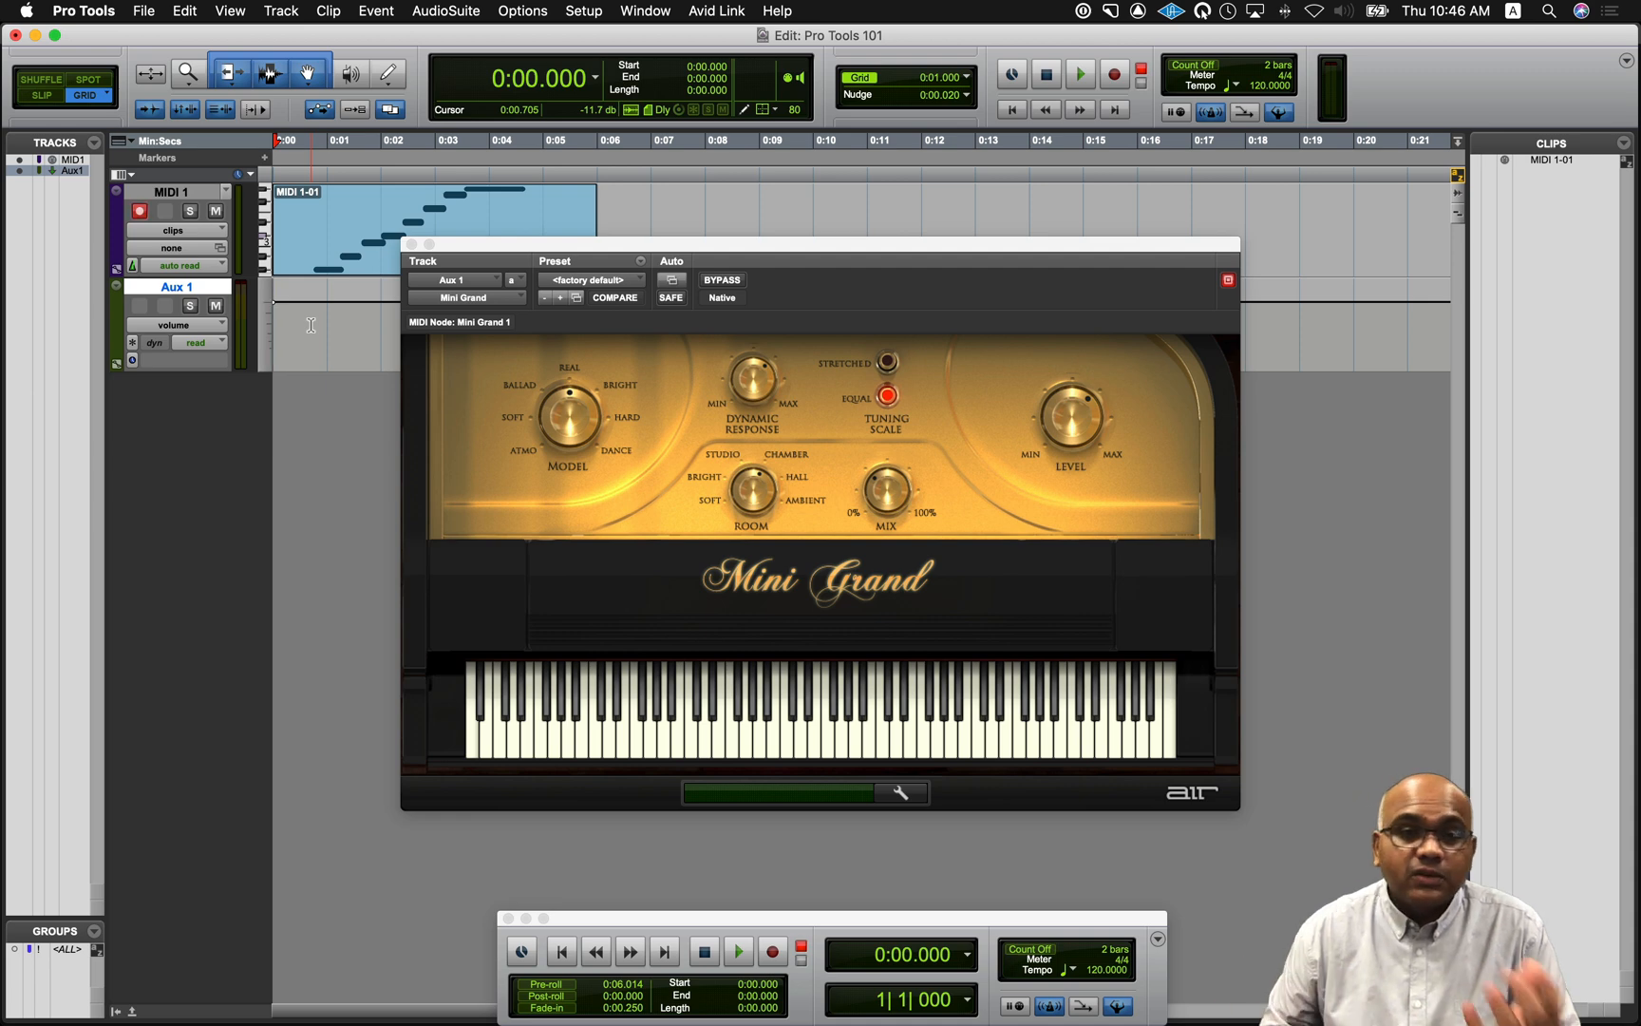
pyautogui.click(412, 245)
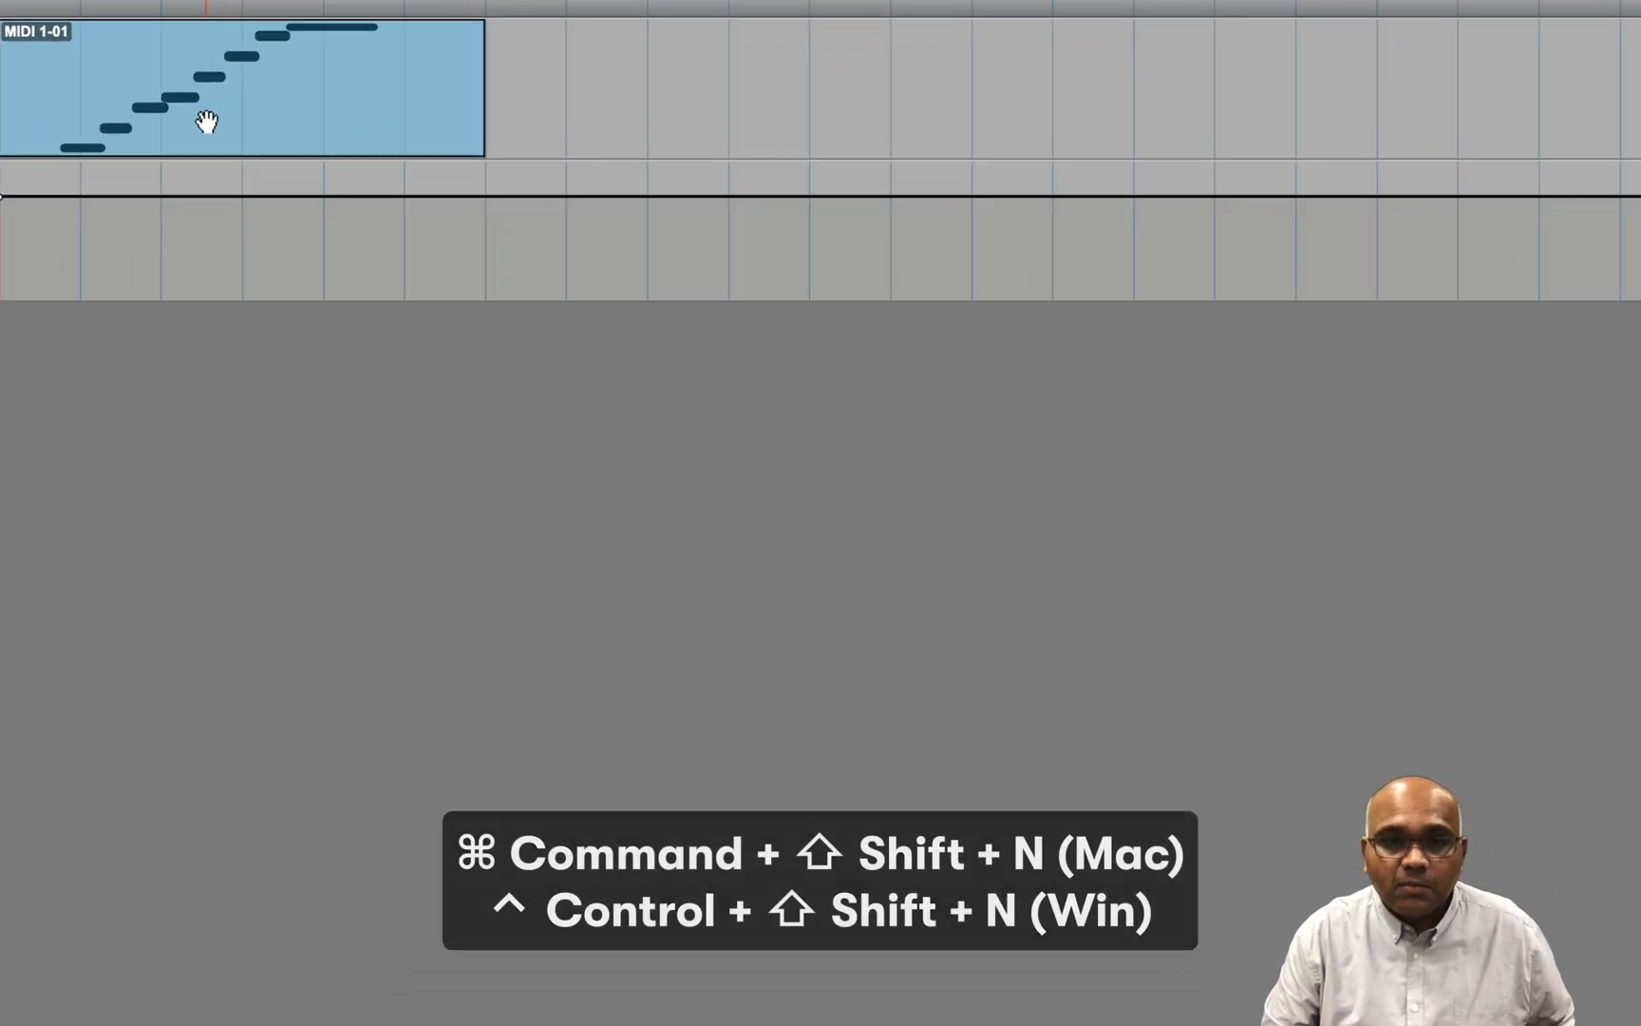
# - Create one stereo Instrument Track with the Ticks timebase and the default name
pyautogui.press('cmd+shift+n')
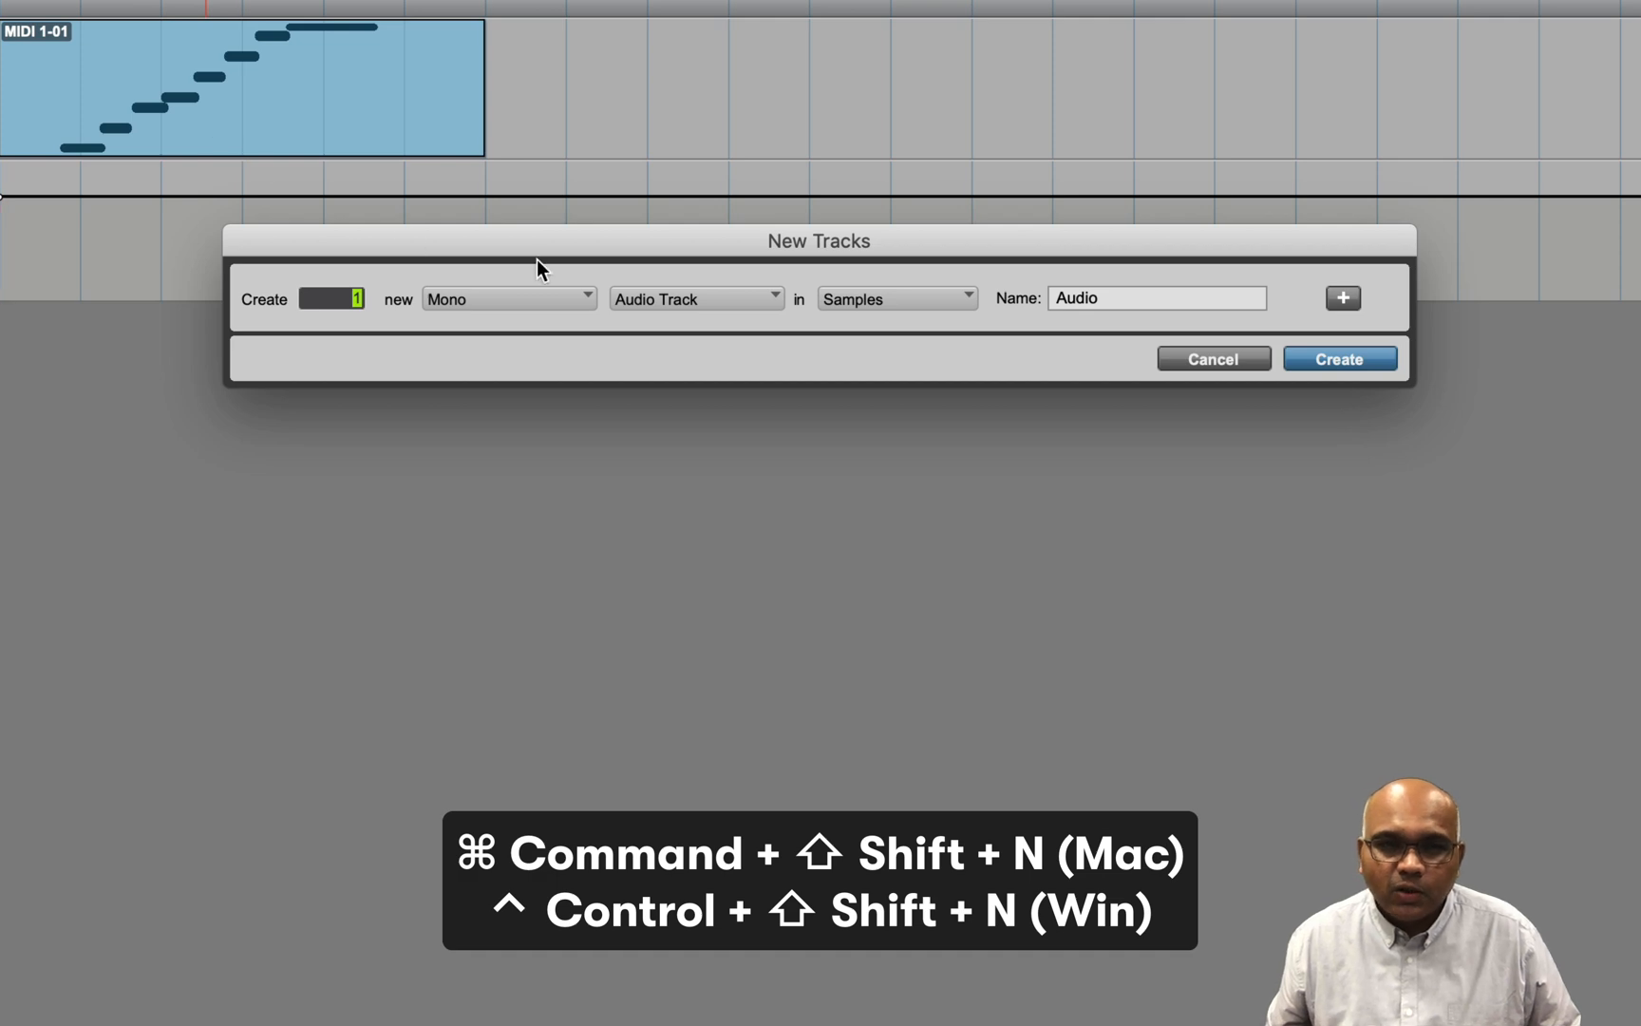
pyautogui.click(687, 294)
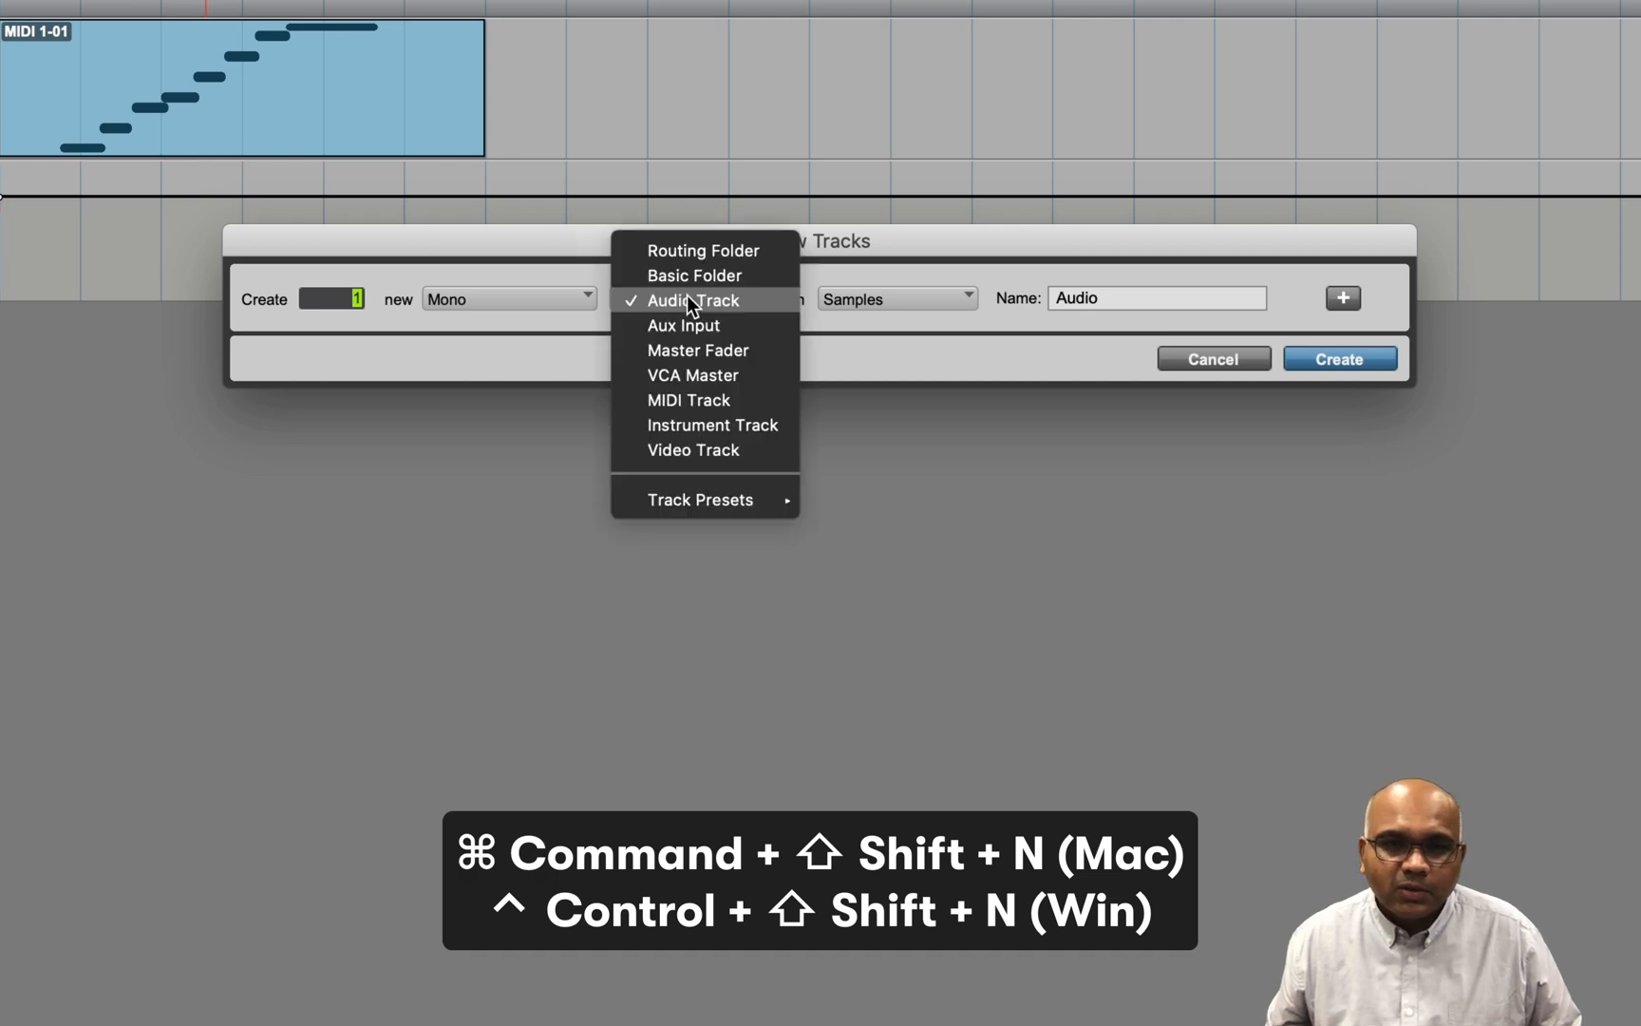
pyautogui.click(744, 425)
pyautogui.click(565, 303)
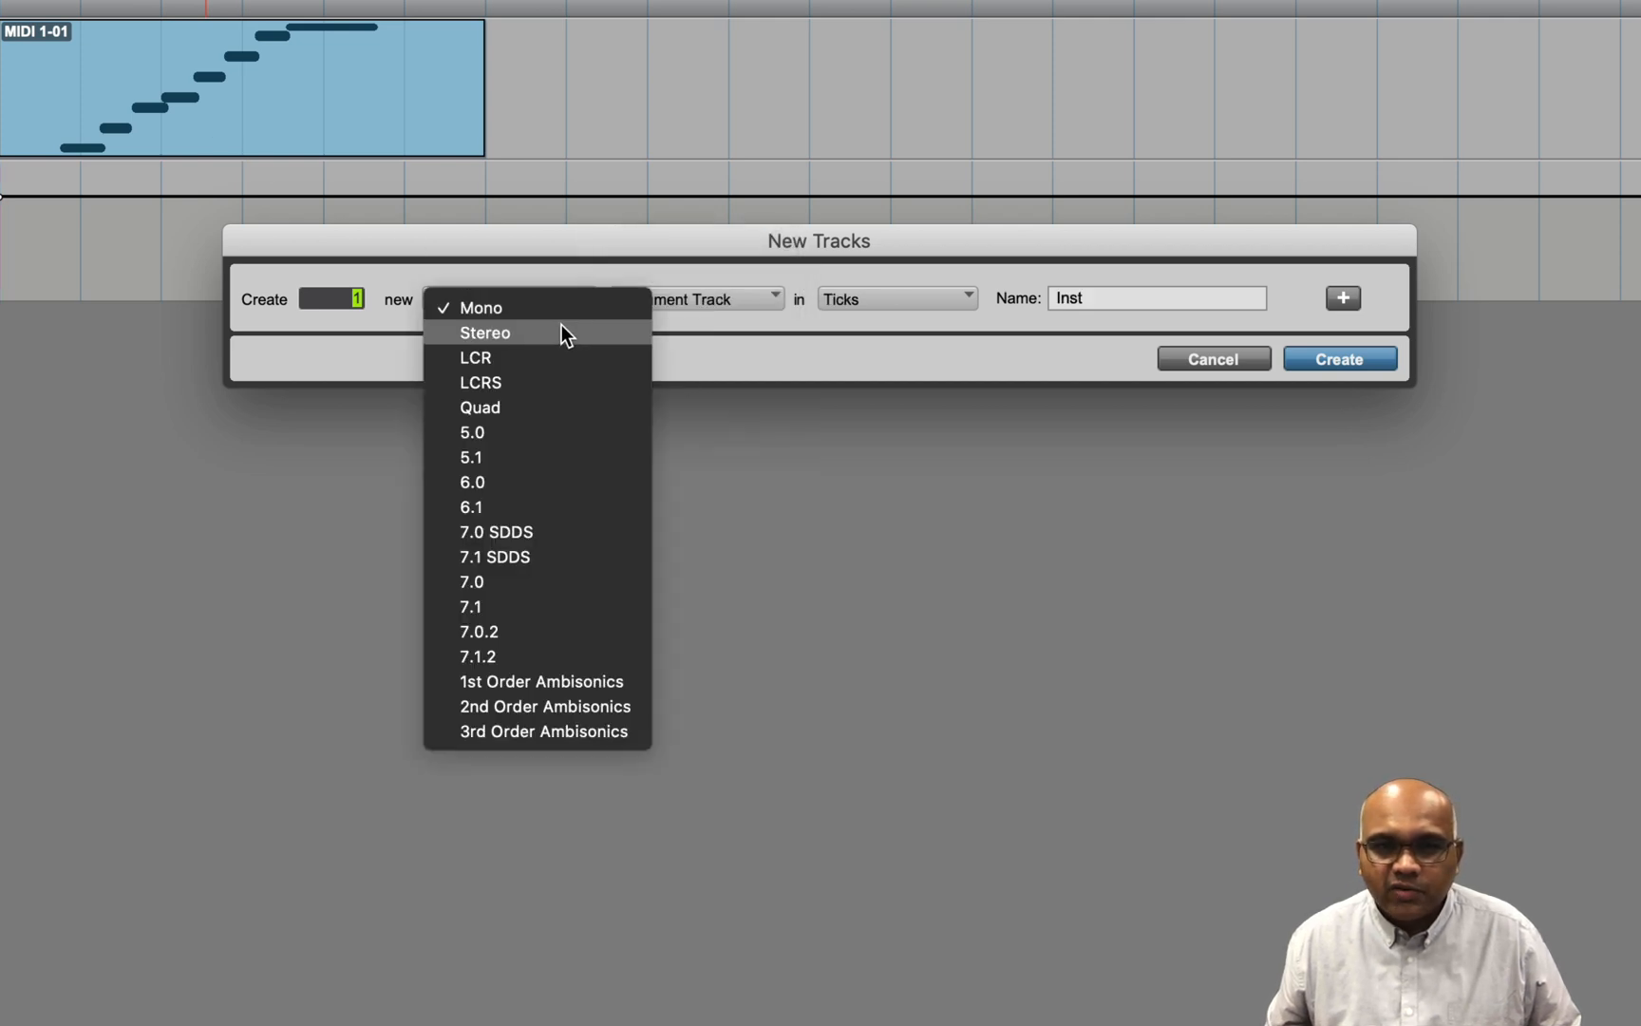
pyautogui.click(561, 326)
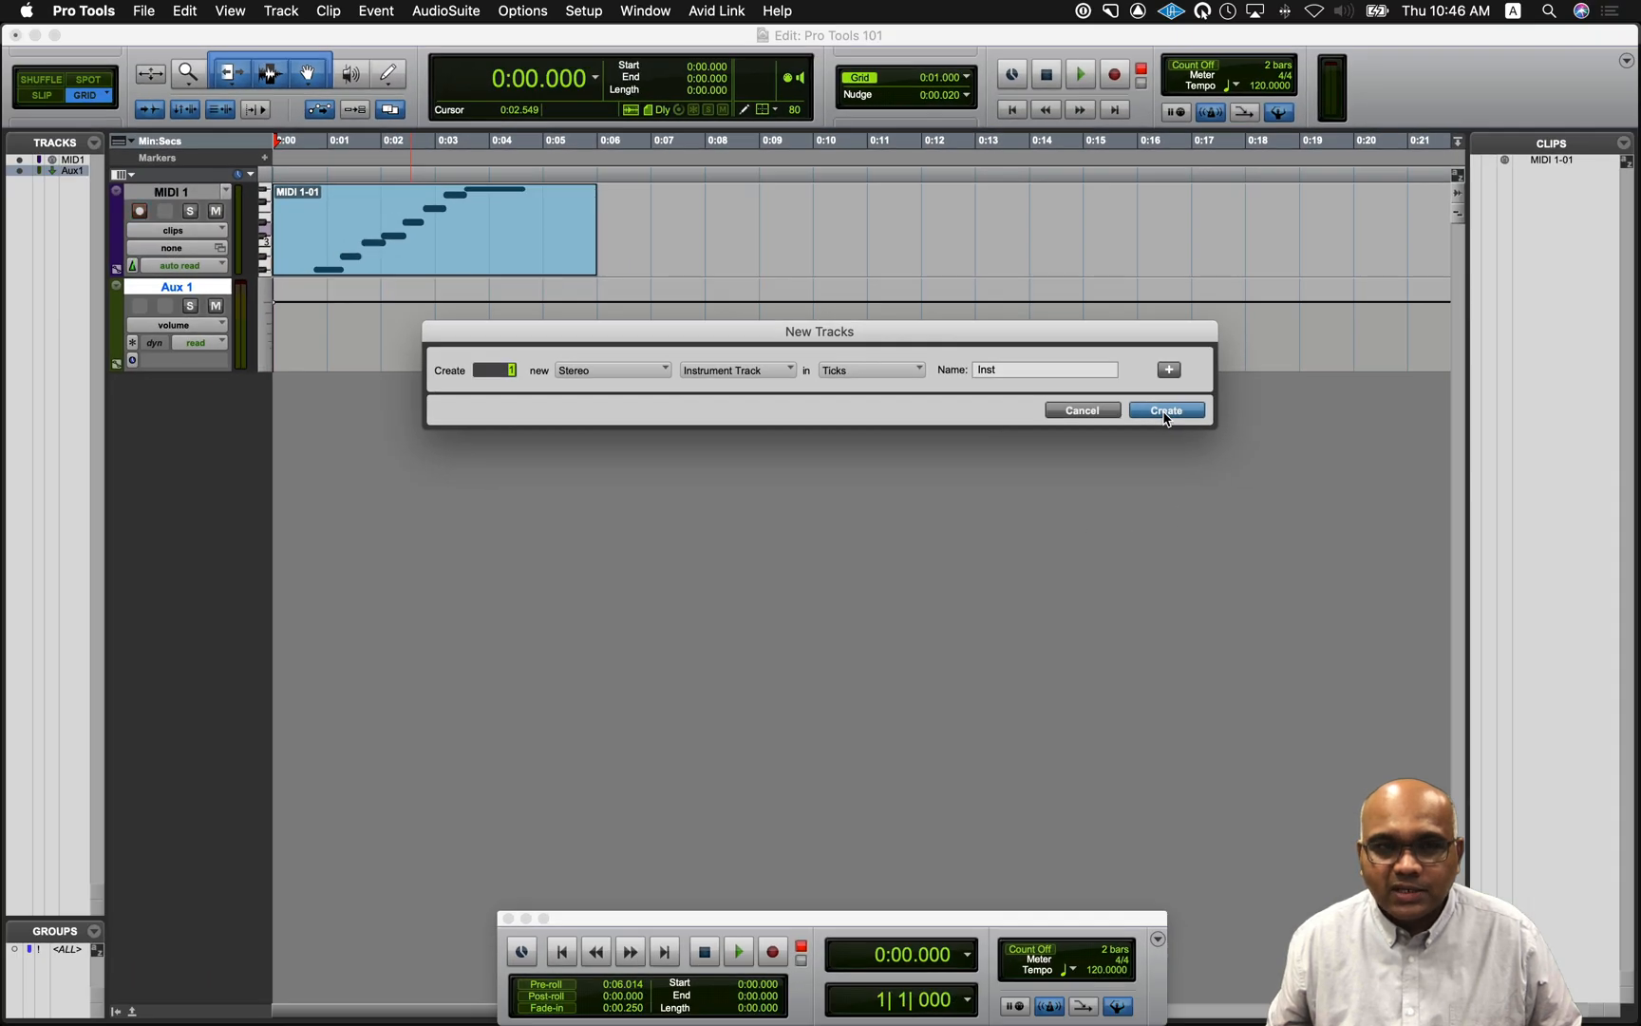
pyautogui.click(1339, 359)
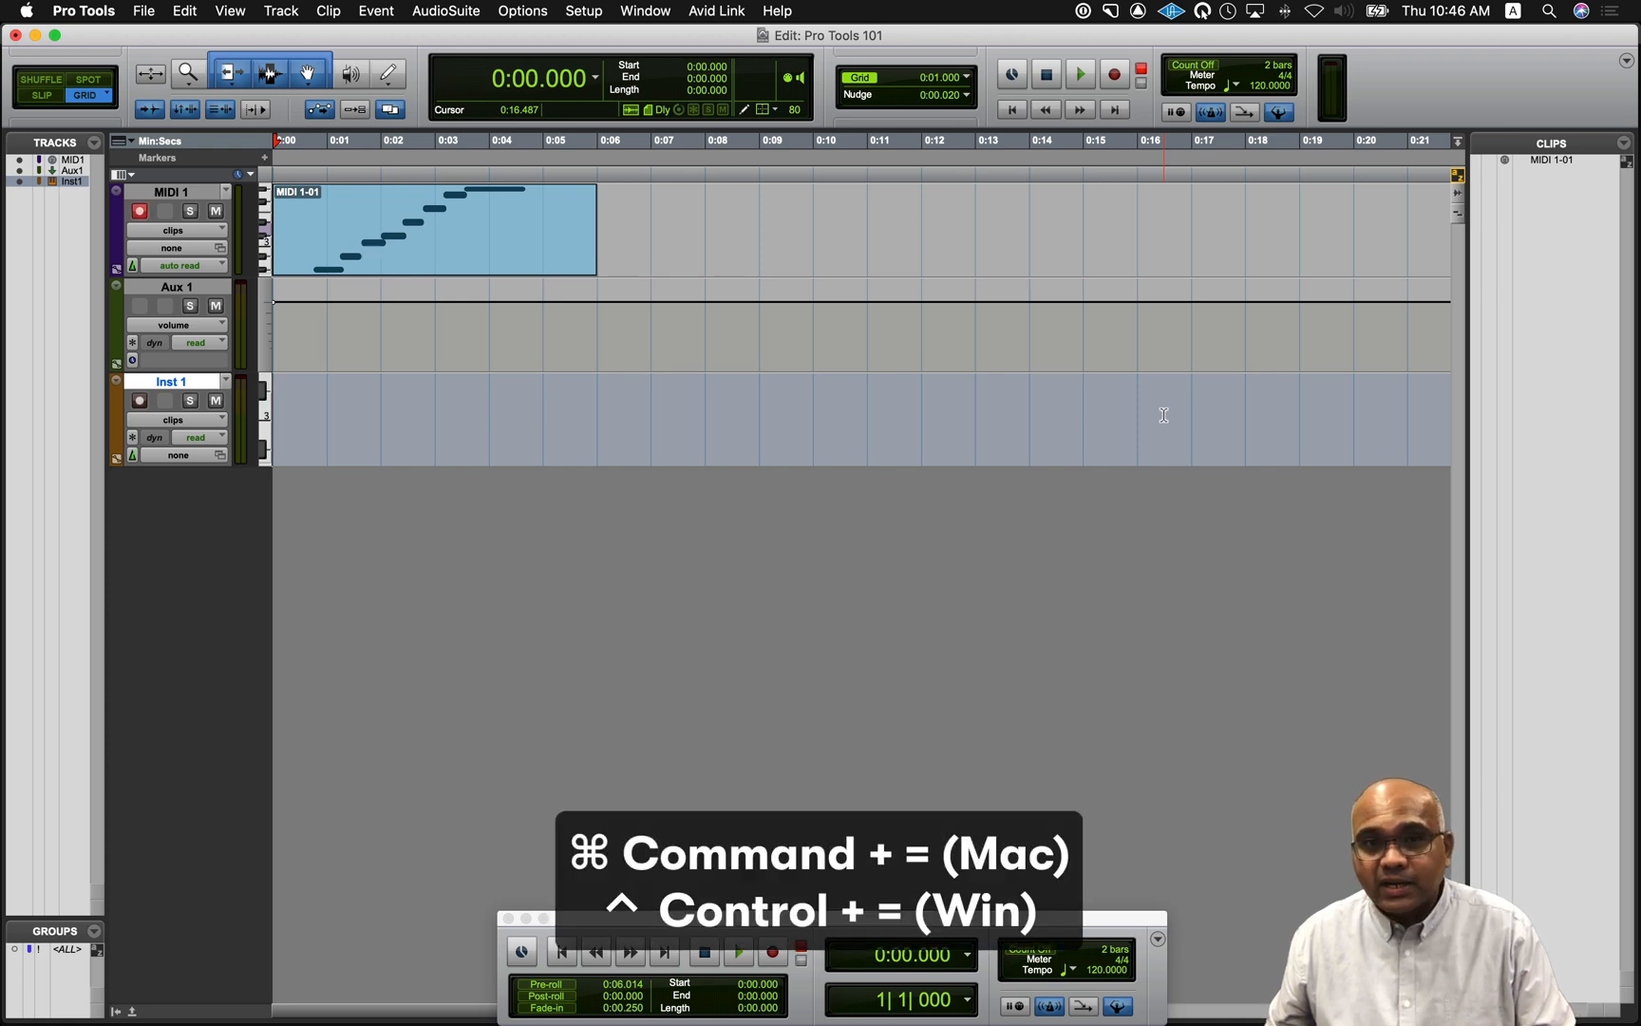
# - Insert the stereo Mini Grand multichannel instrument in the Inst 1 track's first insert slot in the Mix window
pyautogui.press('super+equal')
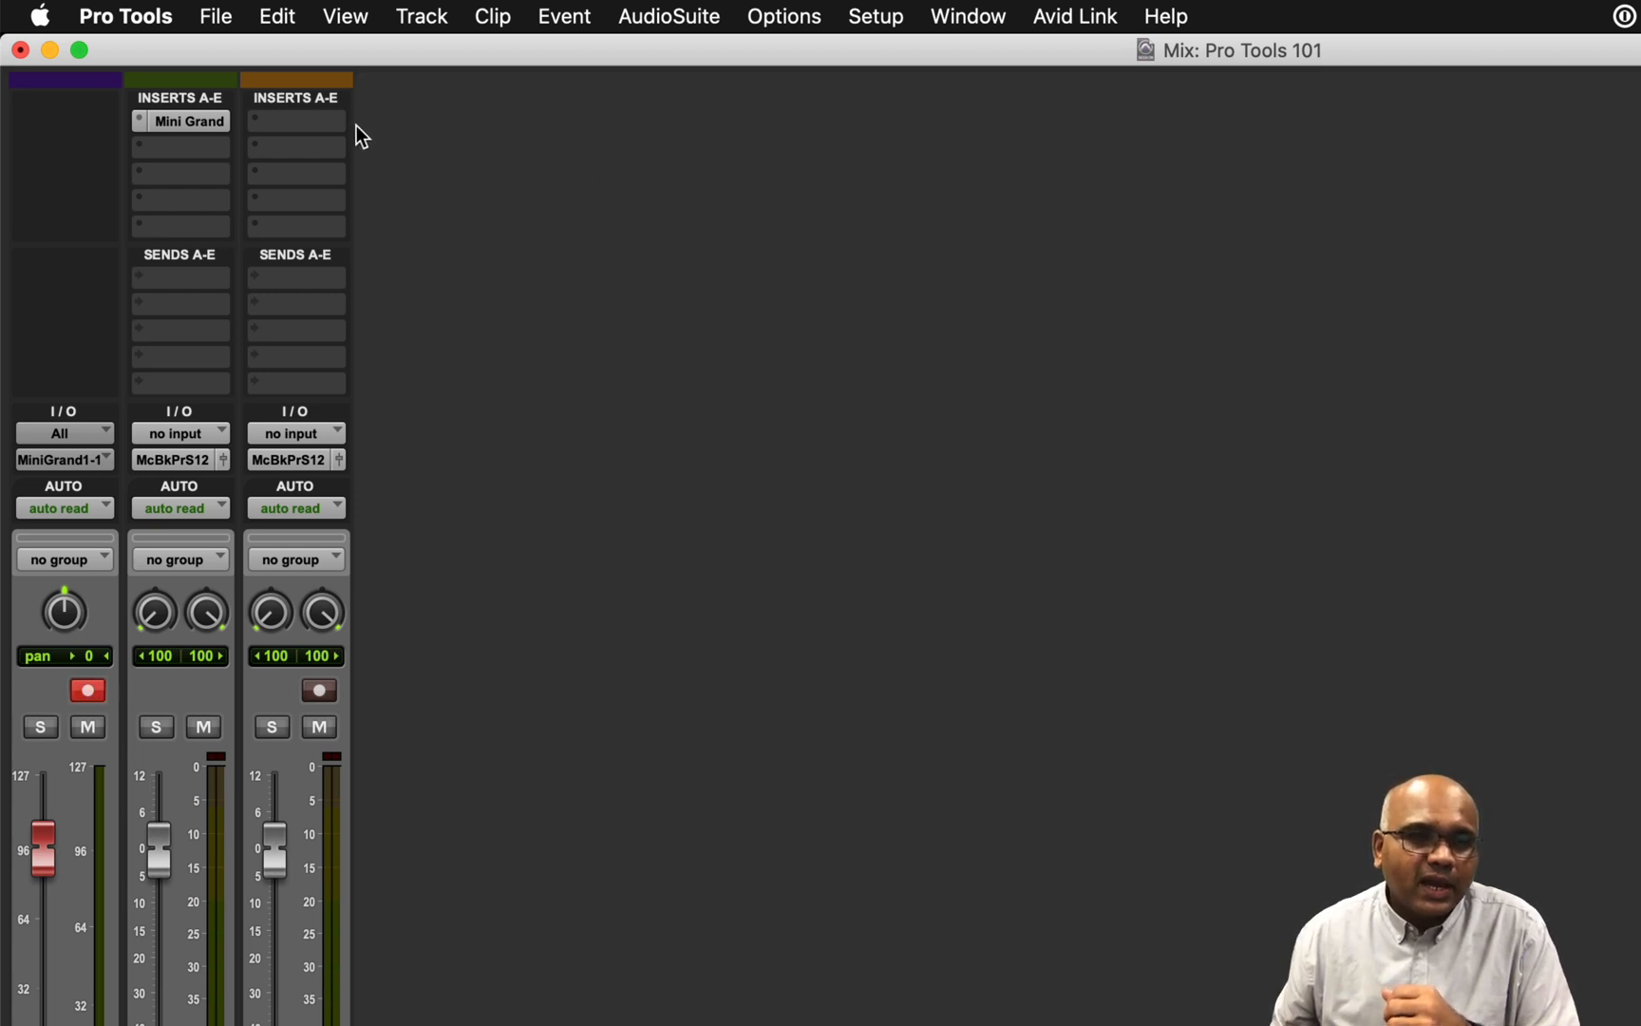
pyautogui.click(324, 123)
pyautogui.moveTo(424, 124)
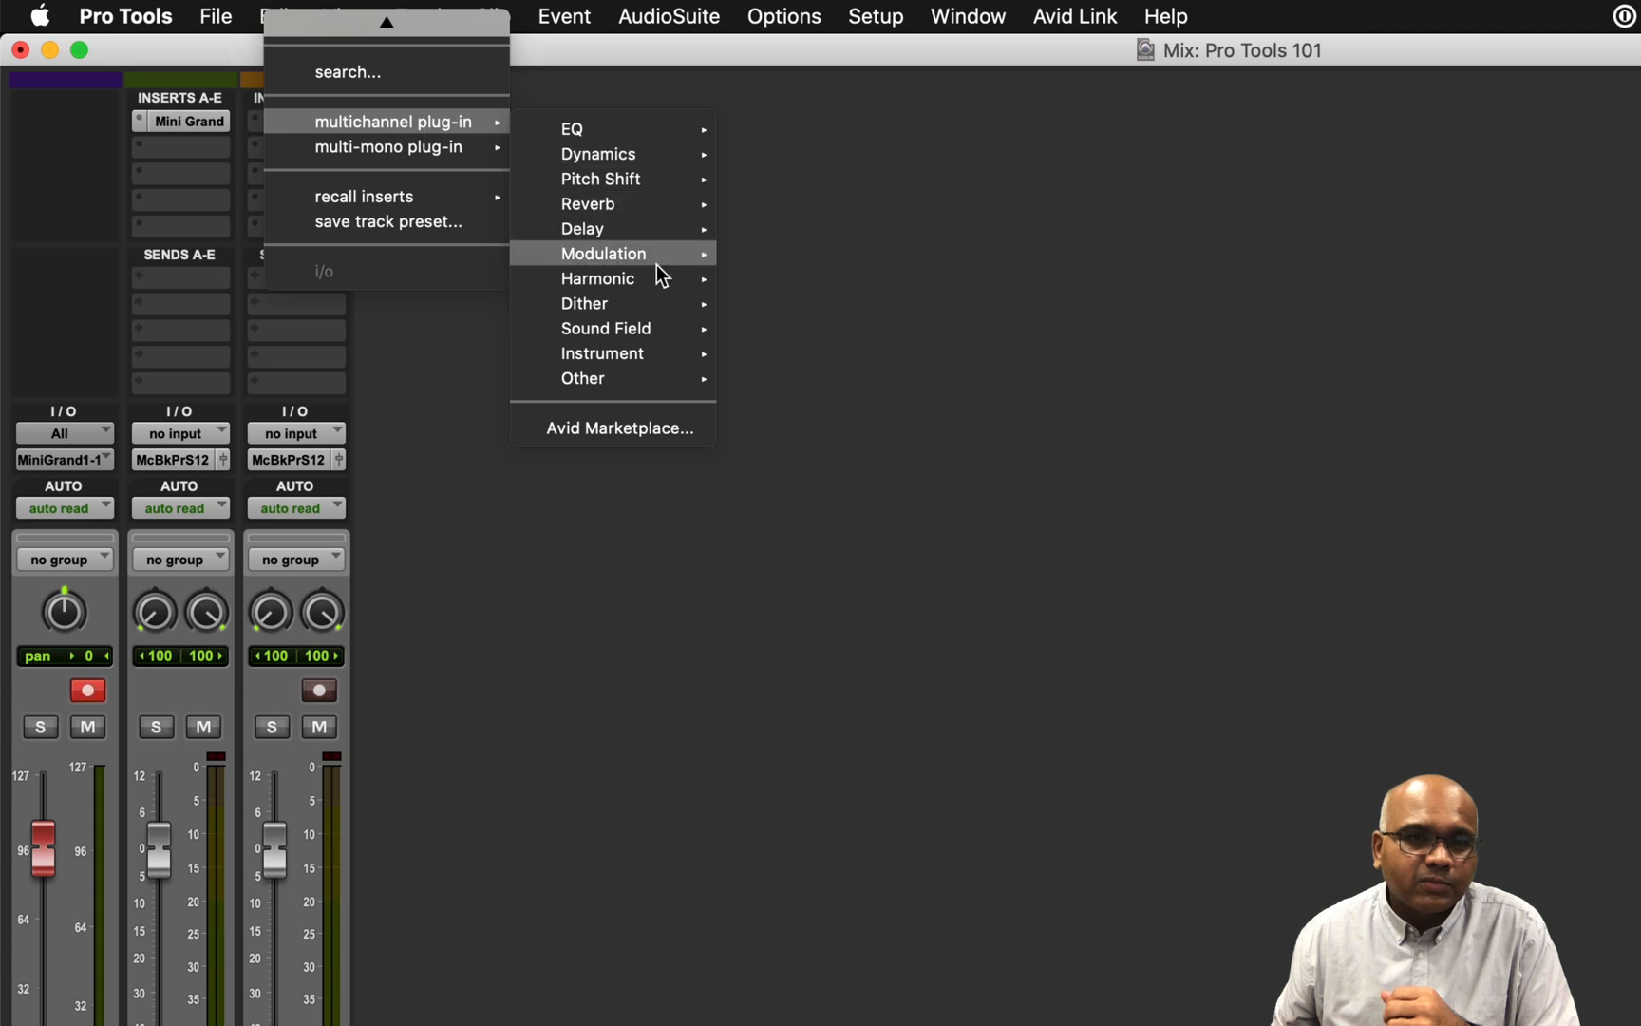
pyautogui.moveTo(670, 352)
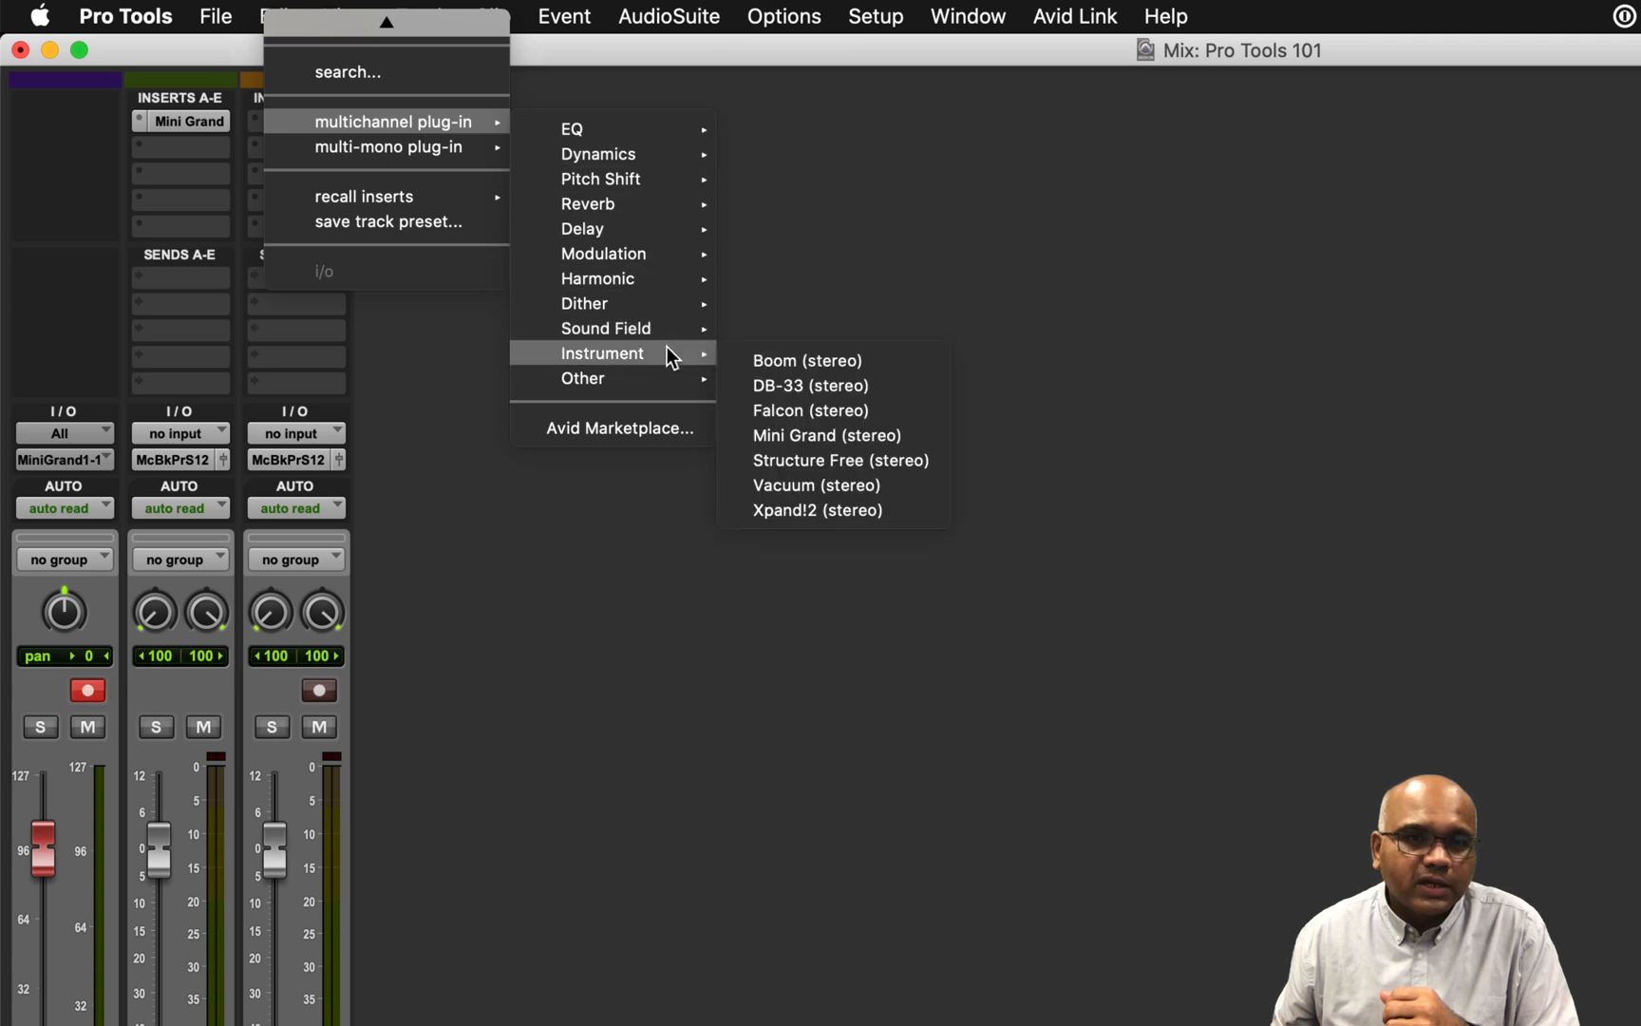
pyautogui.click(871, 435)
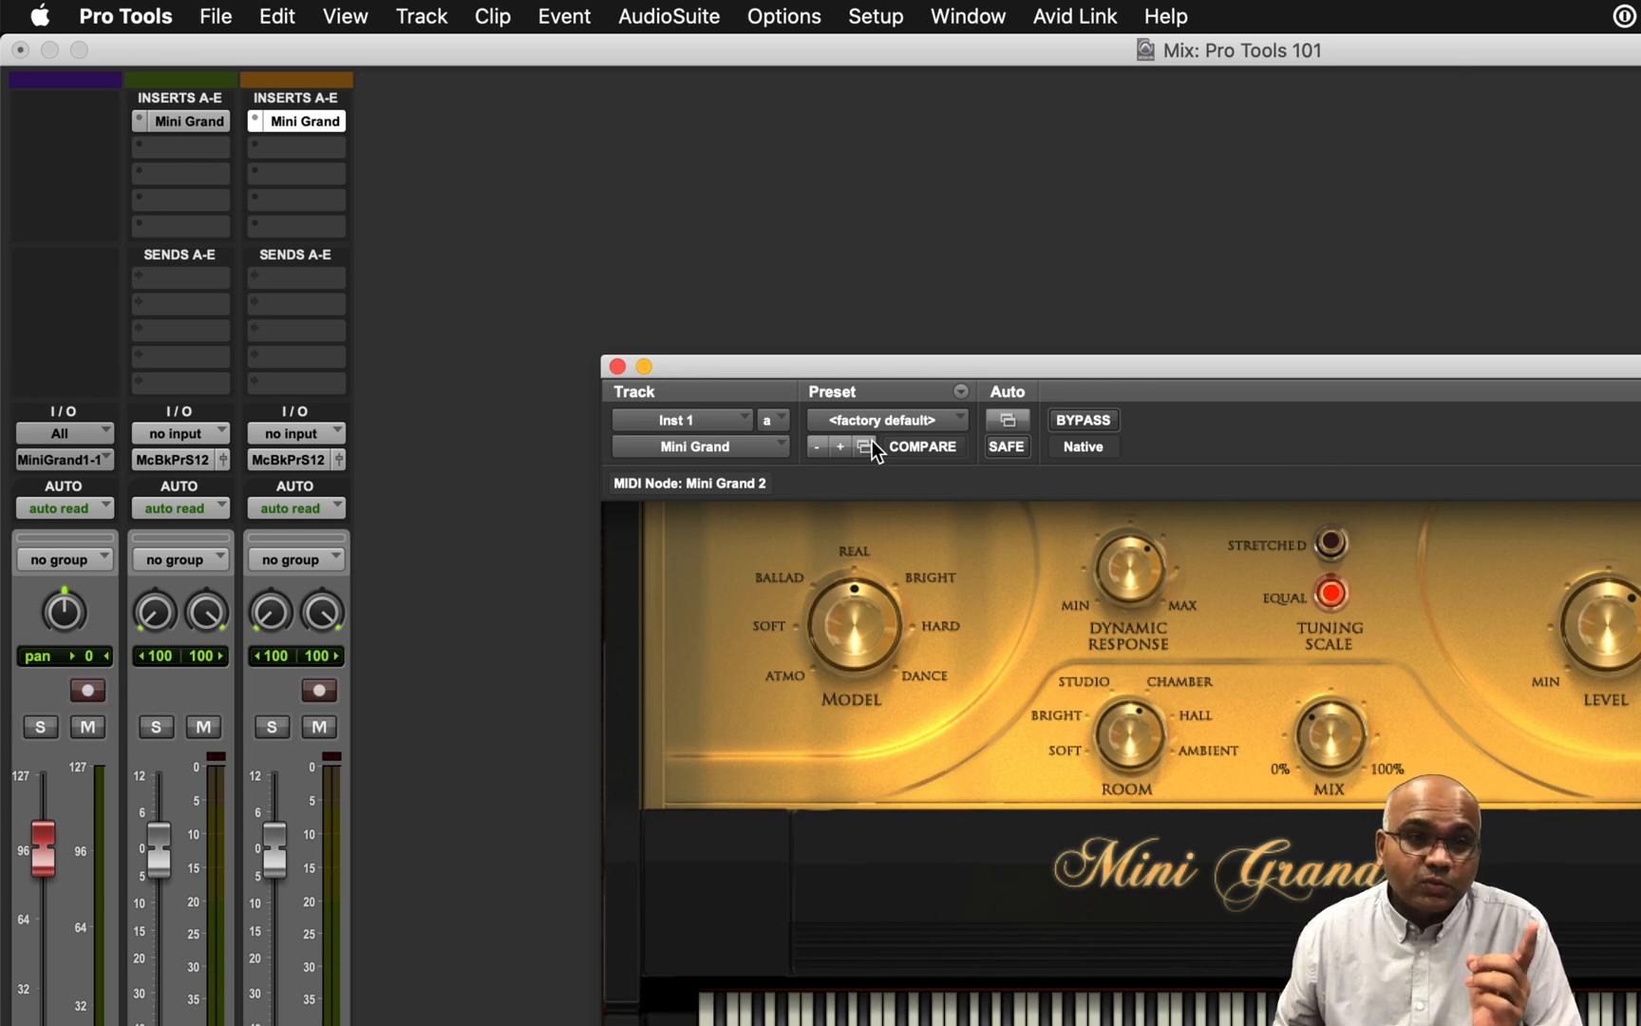
# - Check the MIDI 1 track's output choices in the Mix window, and record-enable the Inst 1 track
pyautogui.click(91, 464)
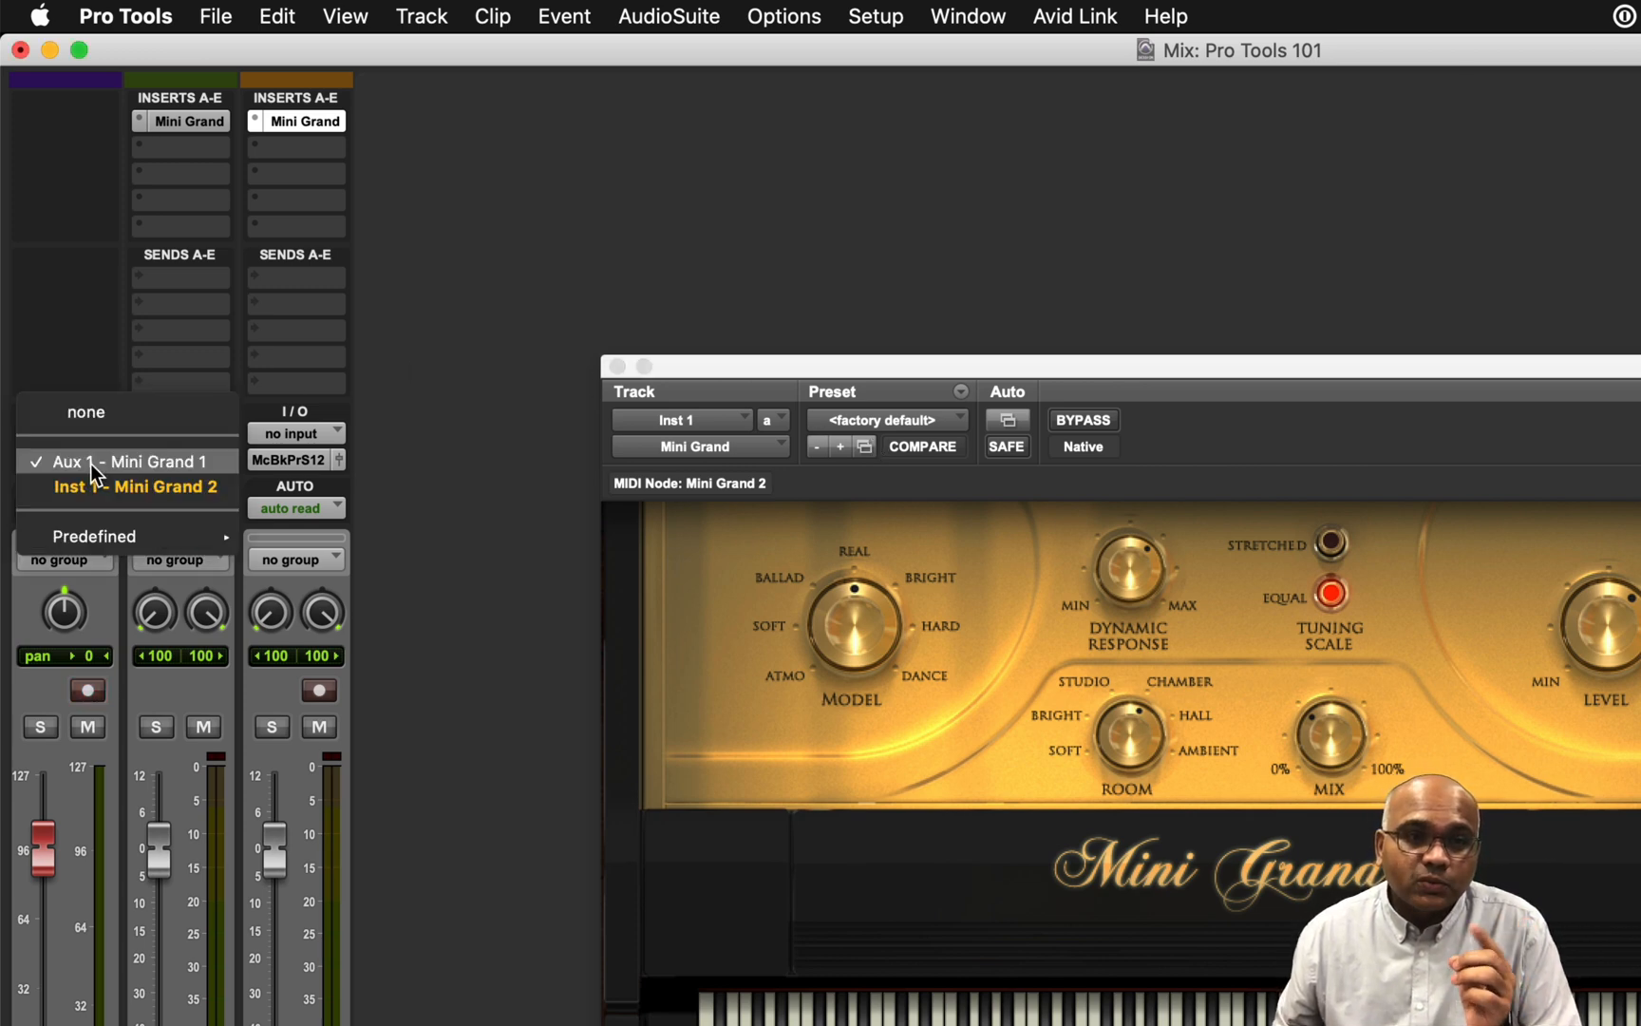
pyautogui.click(76, 360)
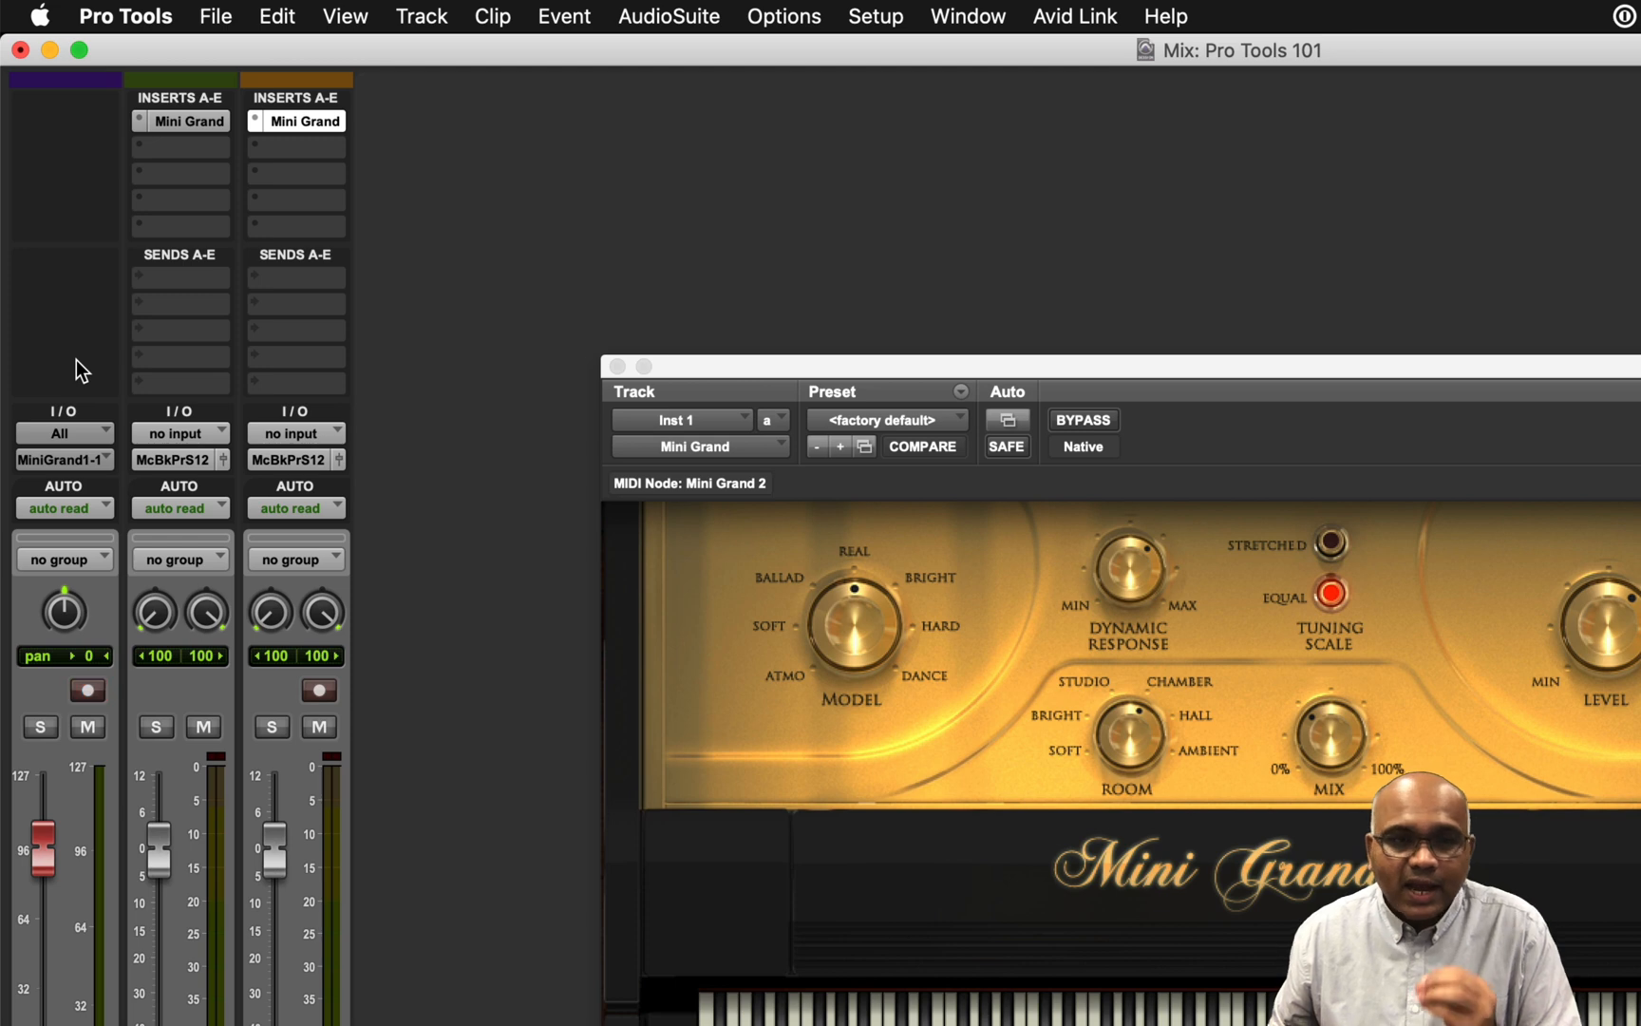
pyautogui.click(318, 690)
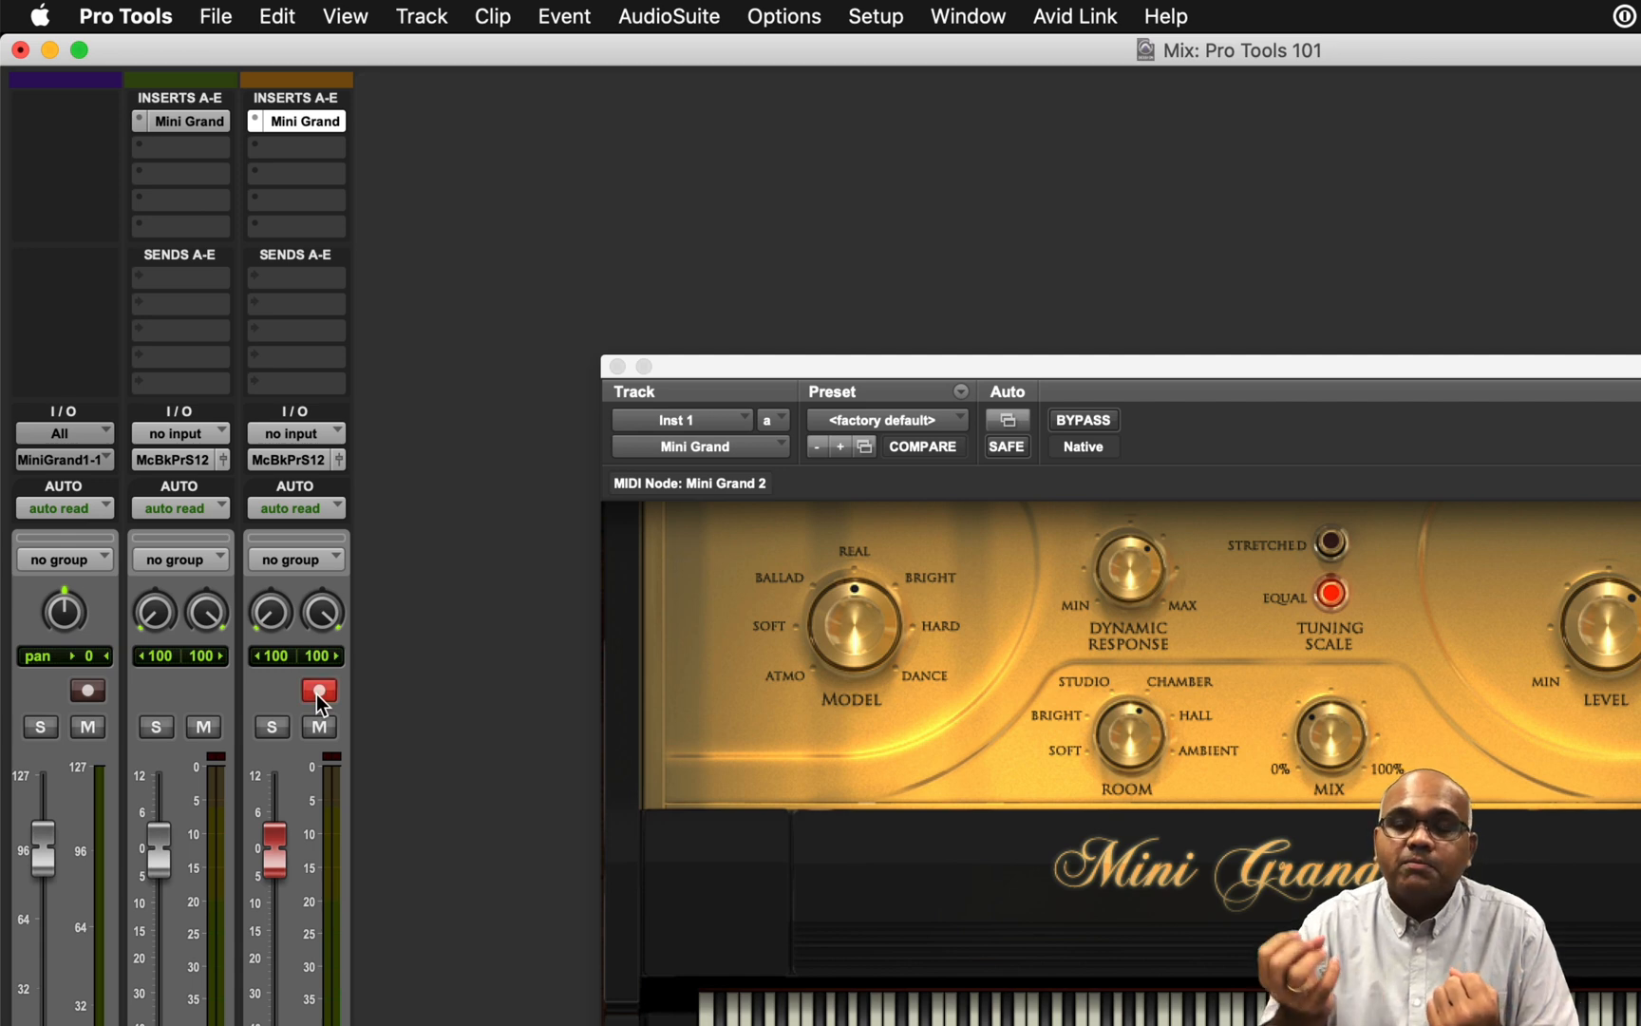
# - Examine the MIDI 1 track's available MIDI inputs and outputs, leaving the current routing selected
pyautogui.click(89, 433)
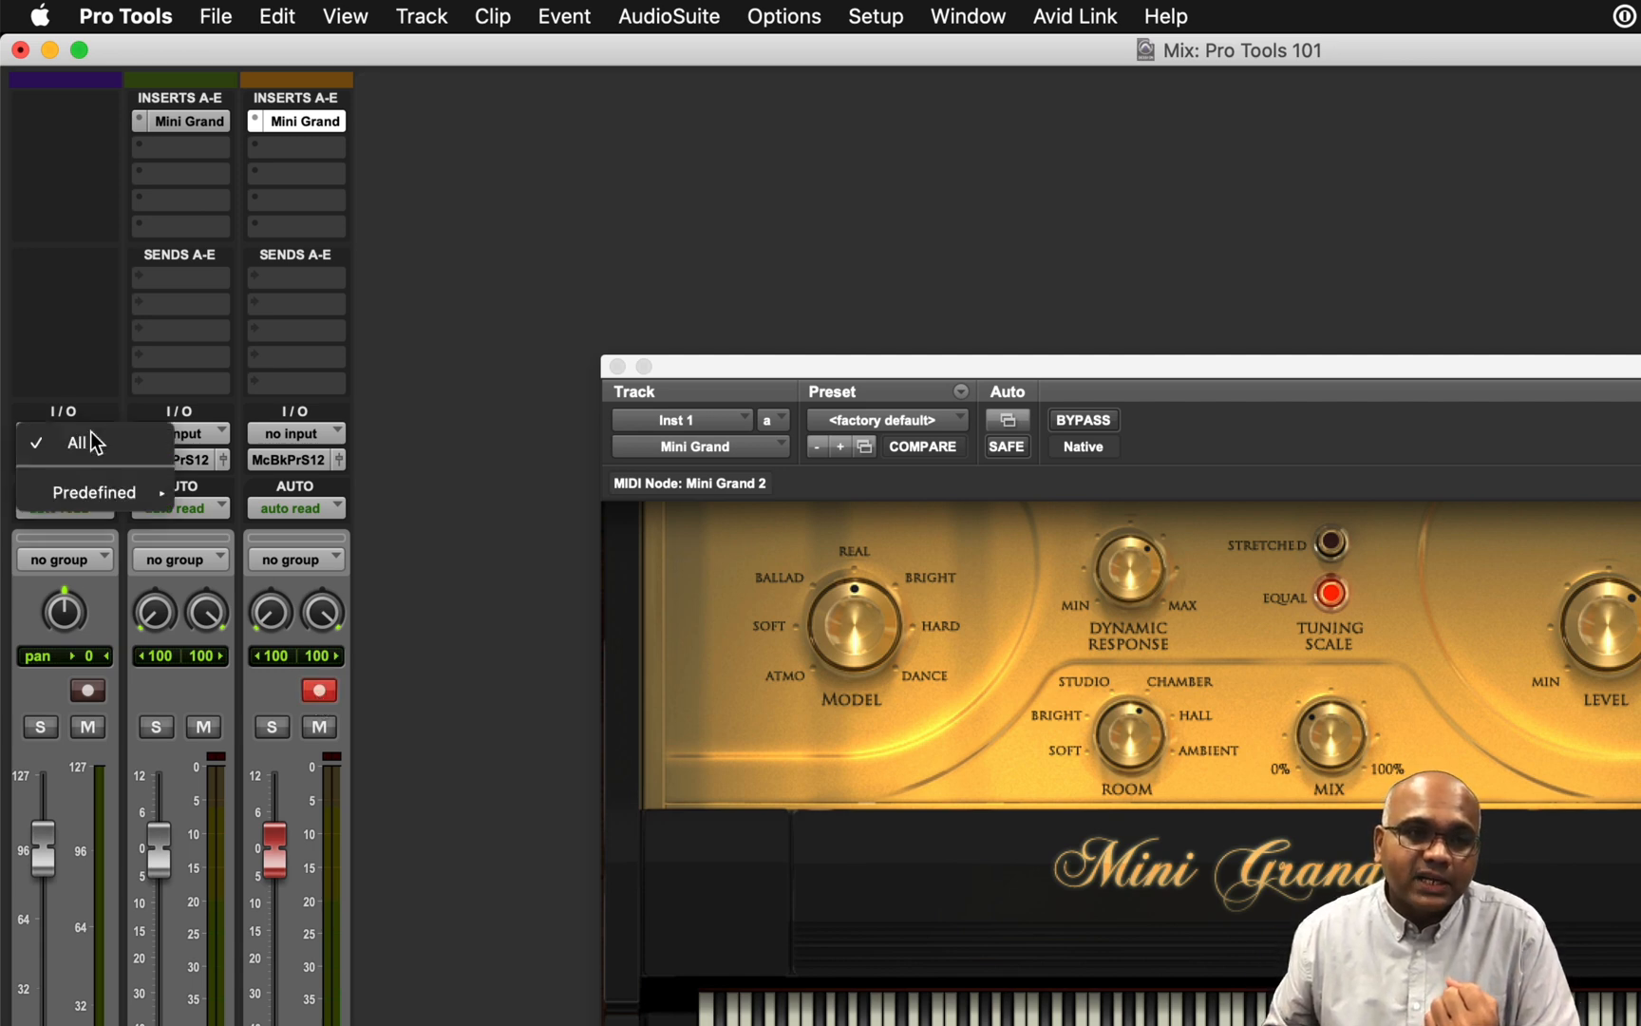
pyautogui.moveTo(98, 489)
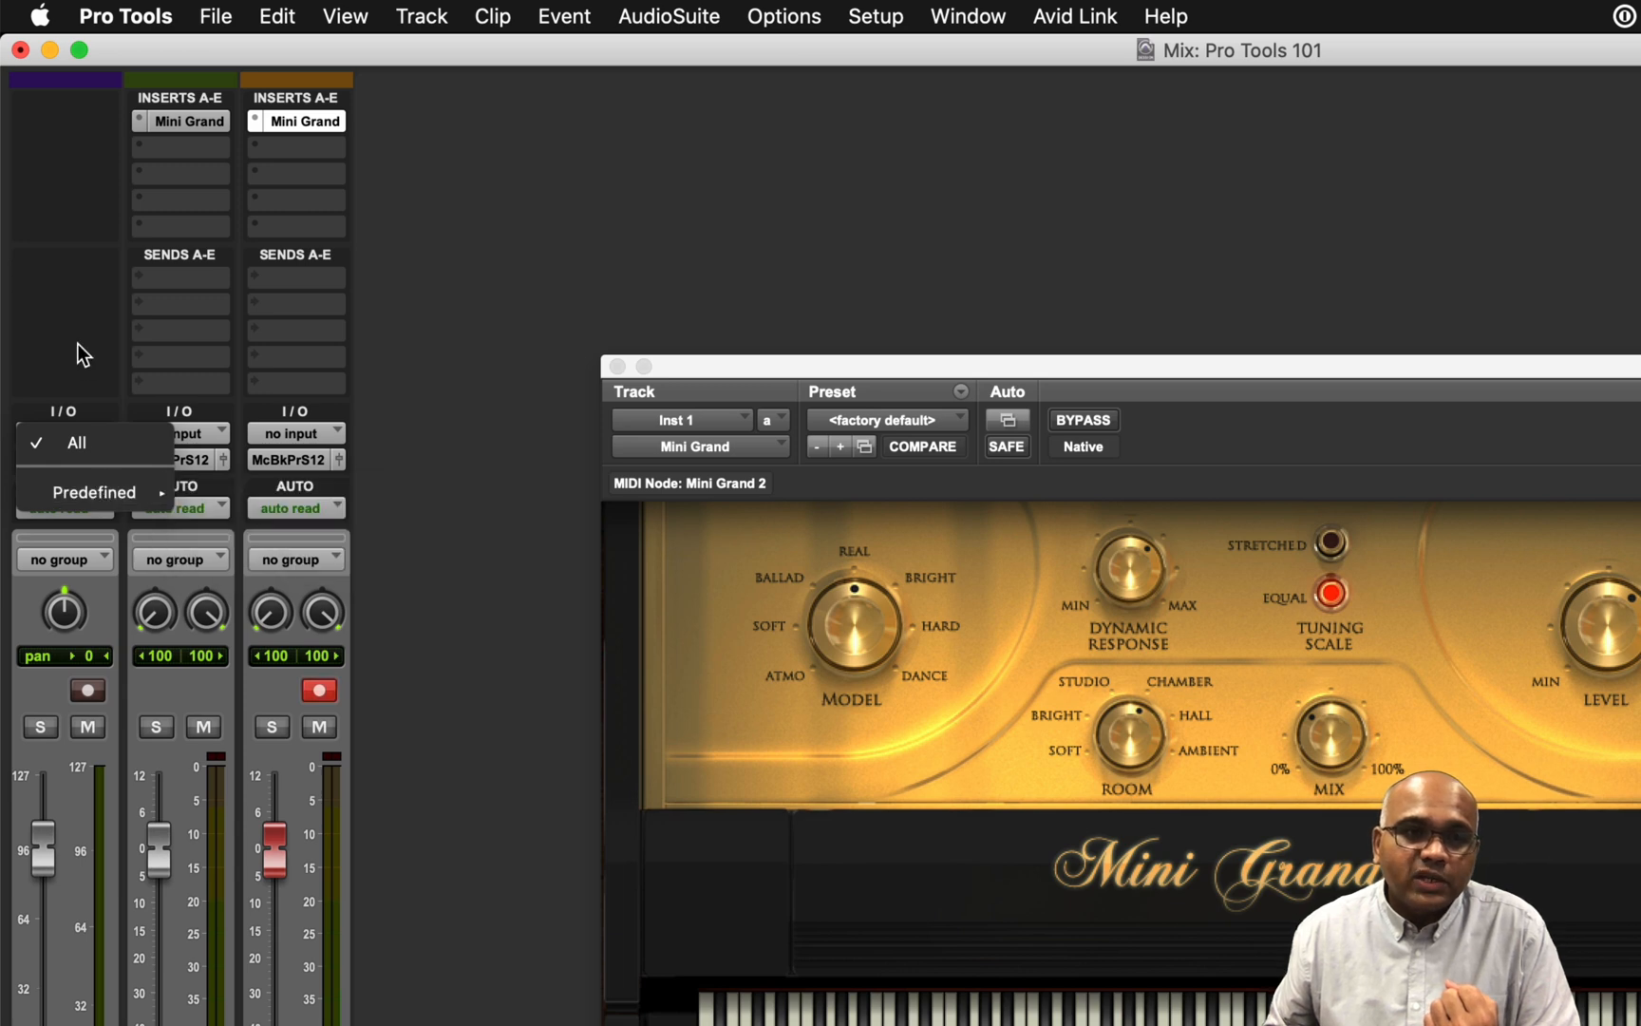
pyautogui.click(78, 344)
pyautogui.click(76, 458)
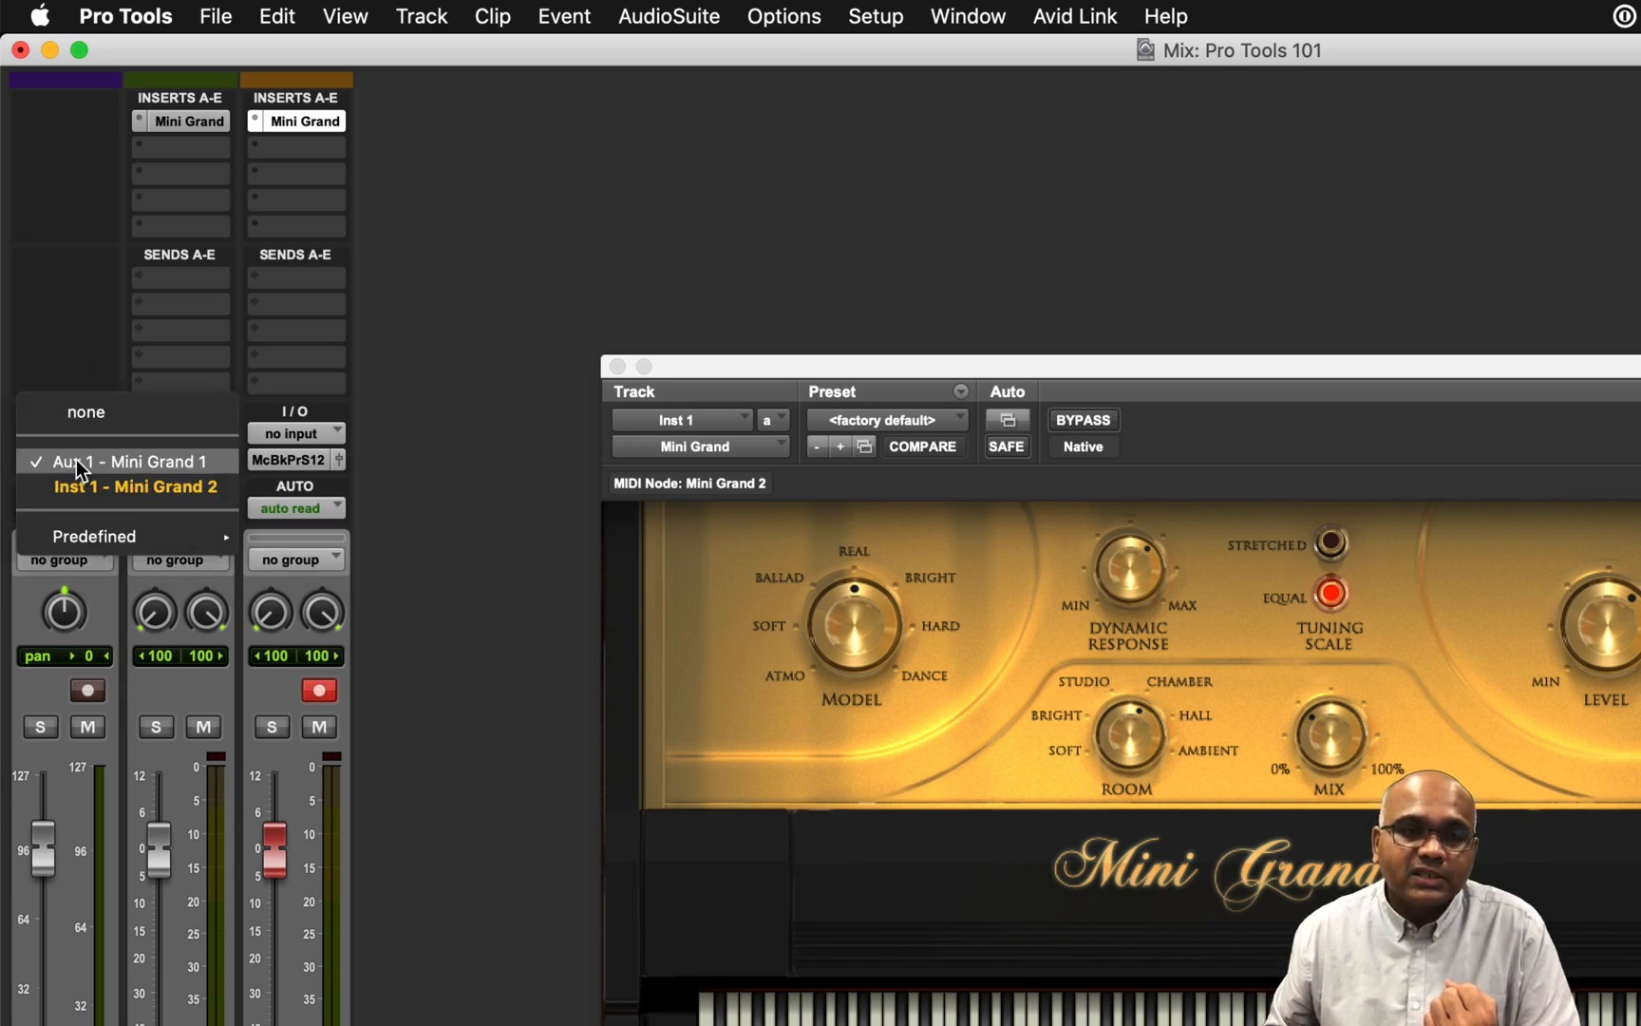
pyautogui.click(71, 346)
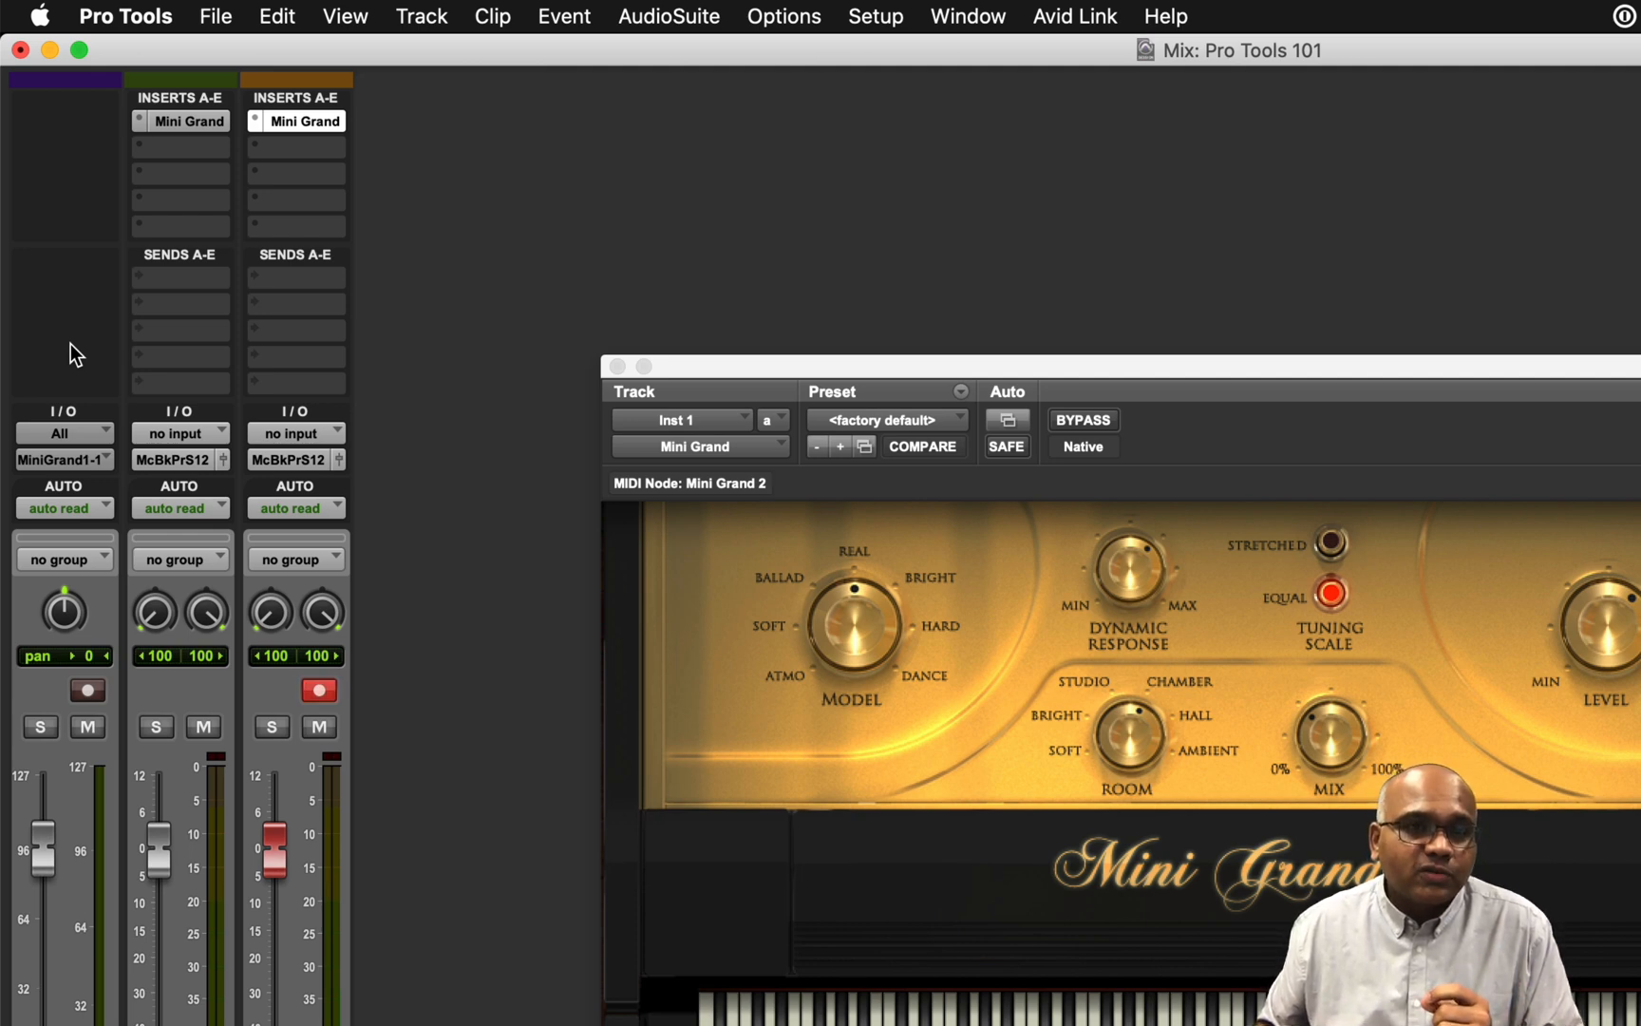
# - Show the Instruments section in the Mix window
pyautogui.click(361, 18)
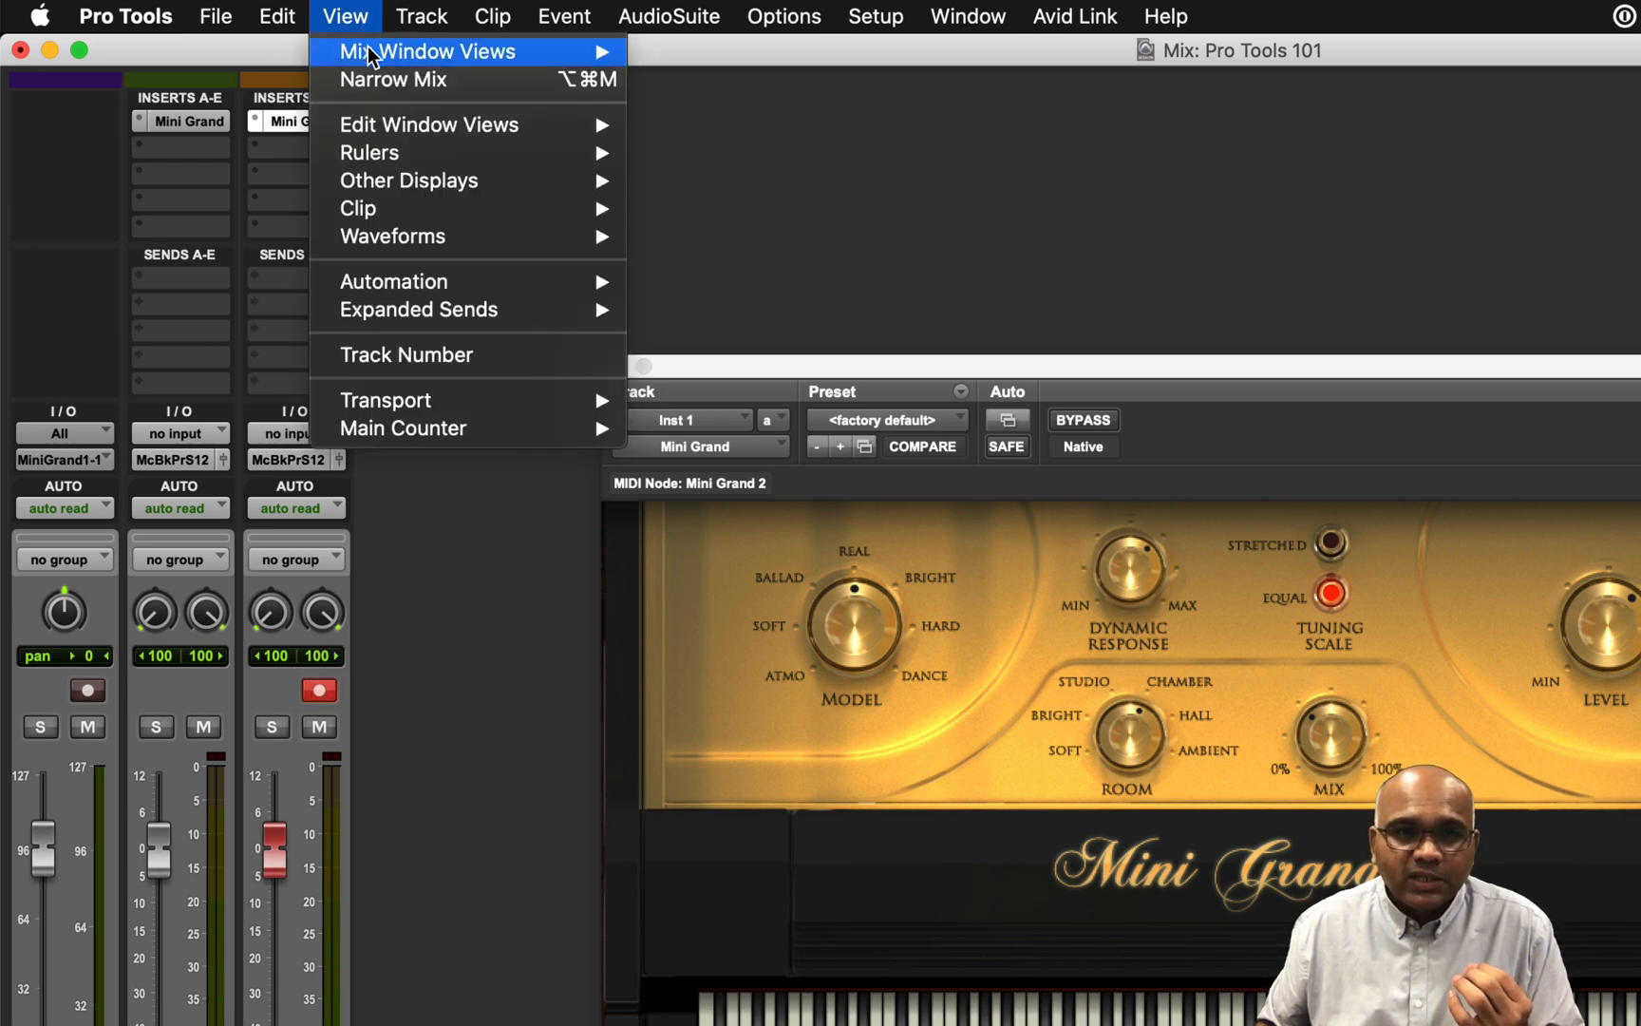
pyautogui.moveTo(367, 49)
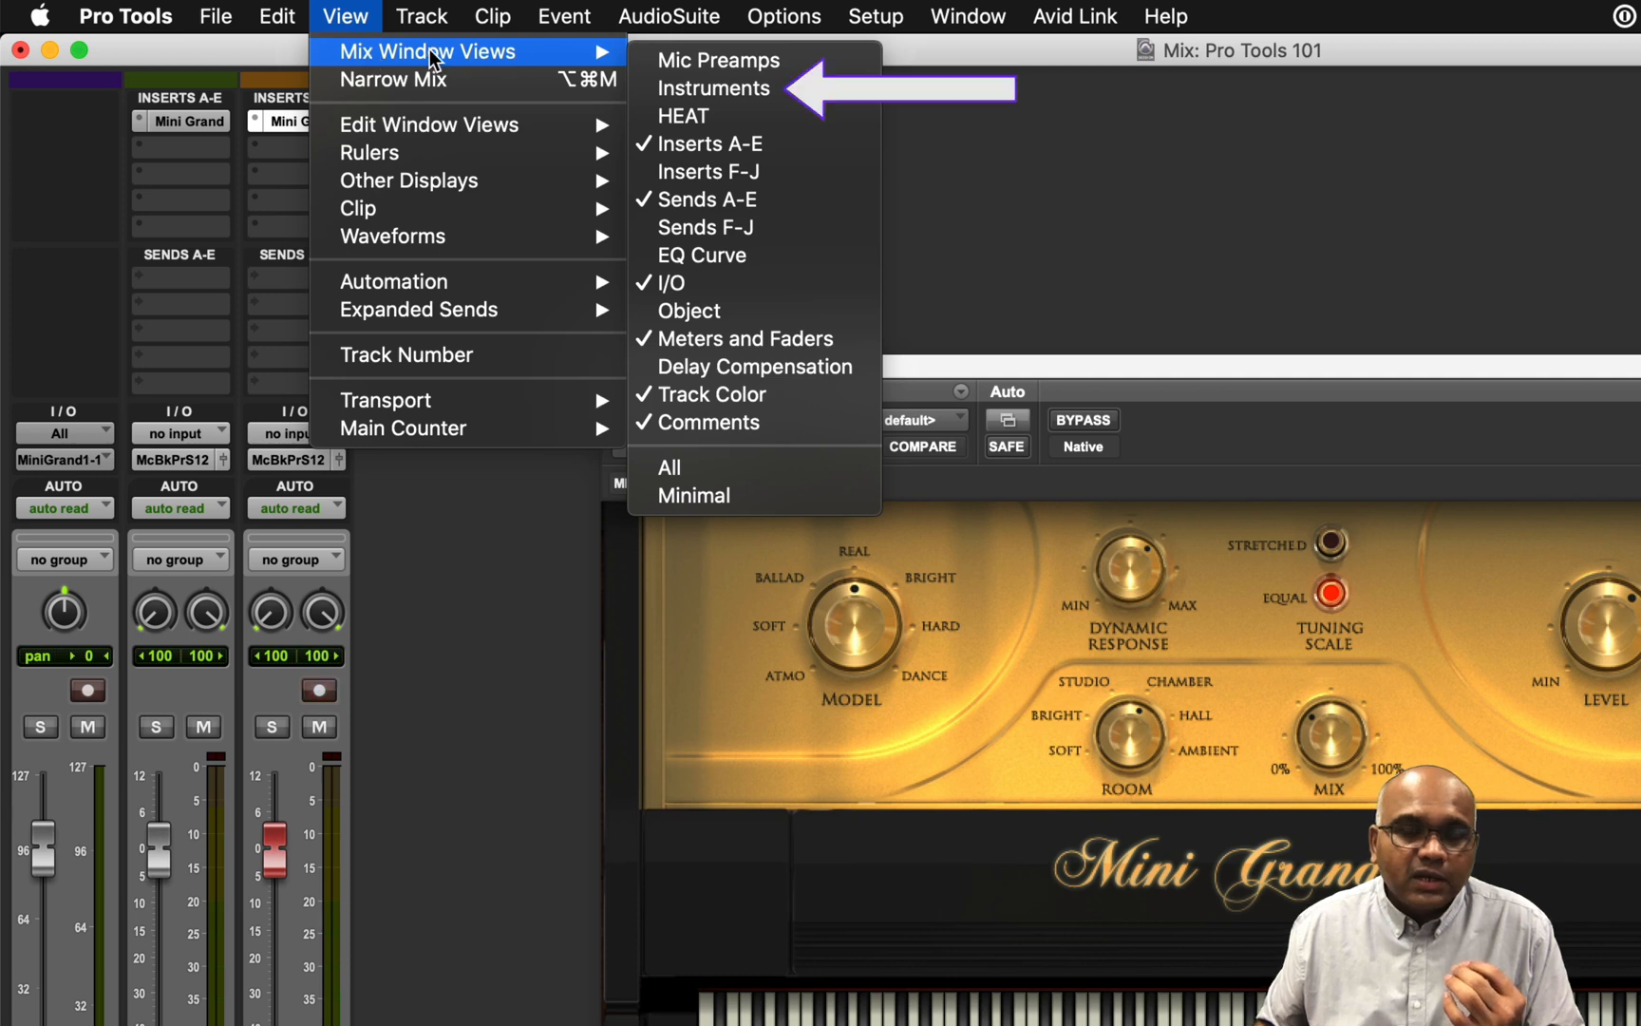
pyautogui.click(687, 91)
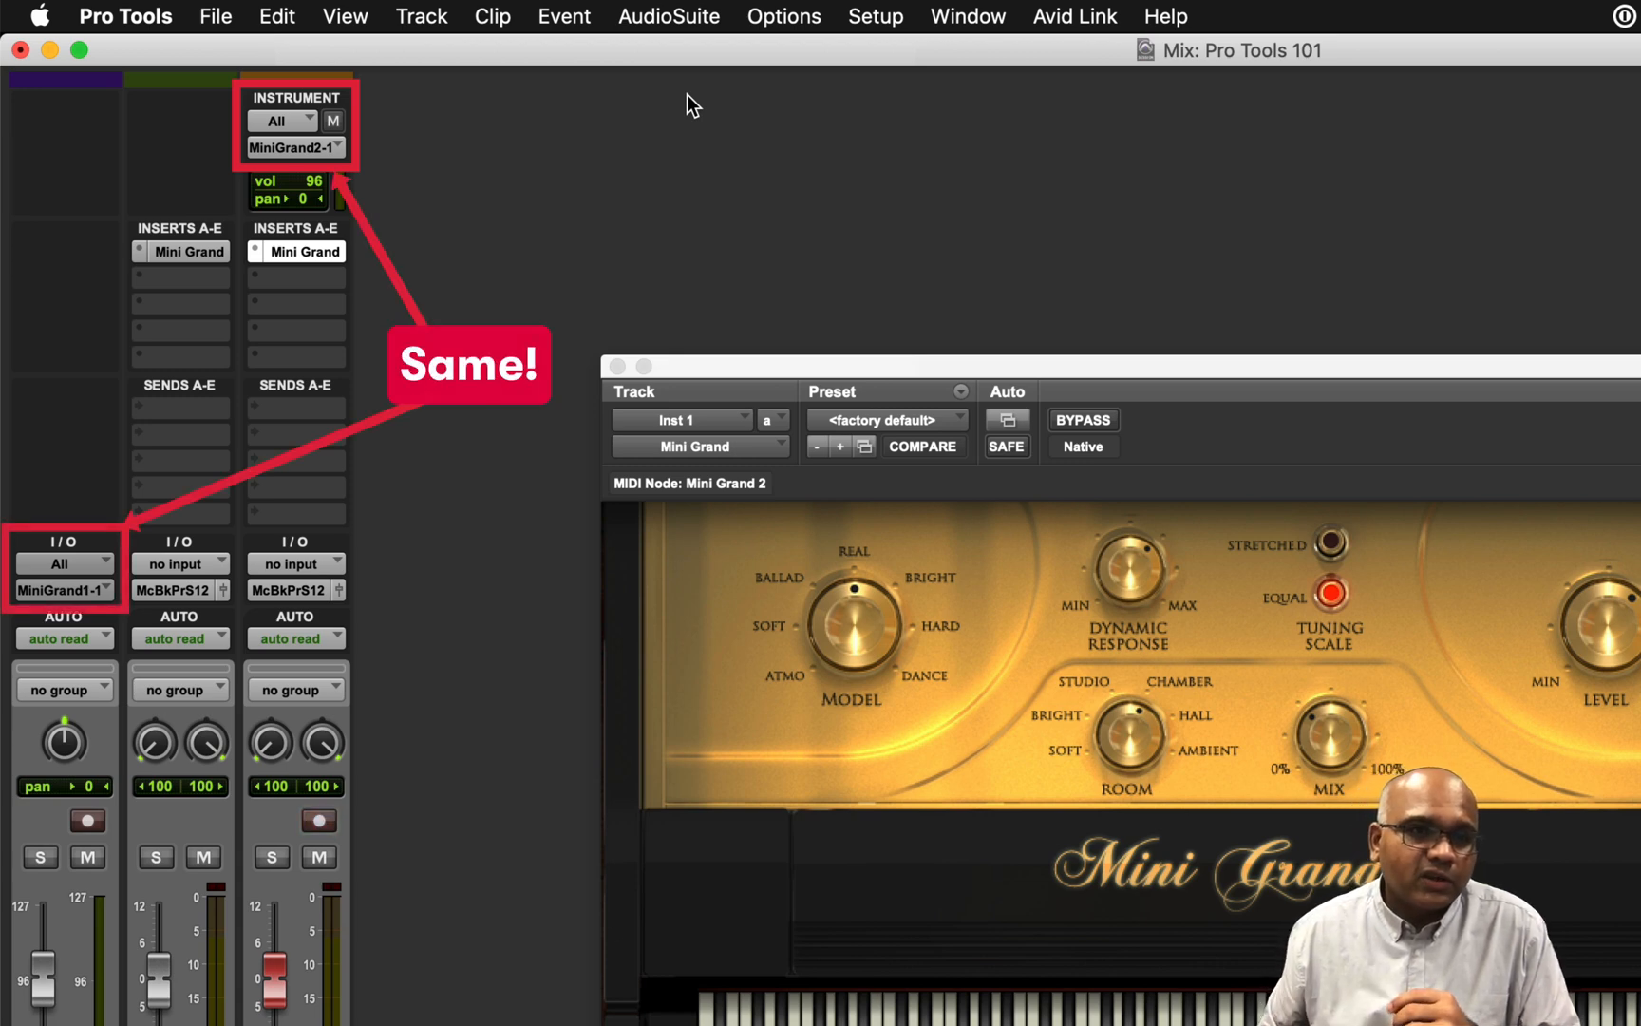
# - Examine the MIDI input and output choices in the Inst 1 track's Instrument section
pyautogui.click(294, 122)
pyautogui.moveTo(334, 181)
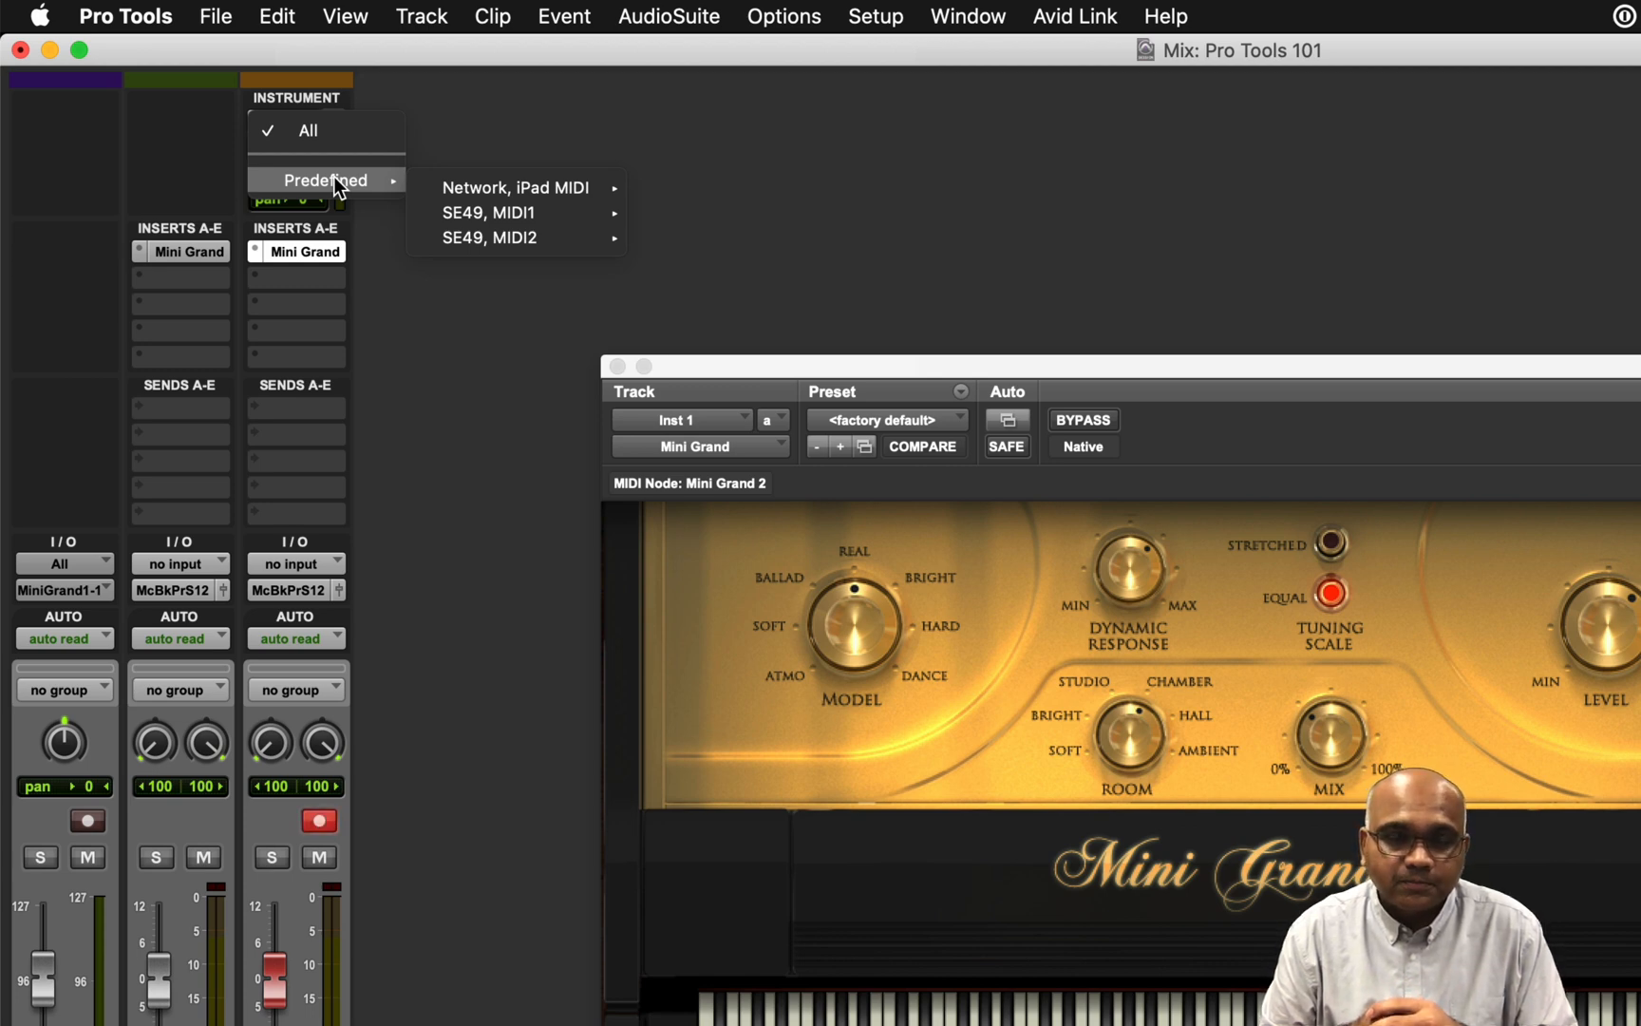
pyautogui.click(379, 236)
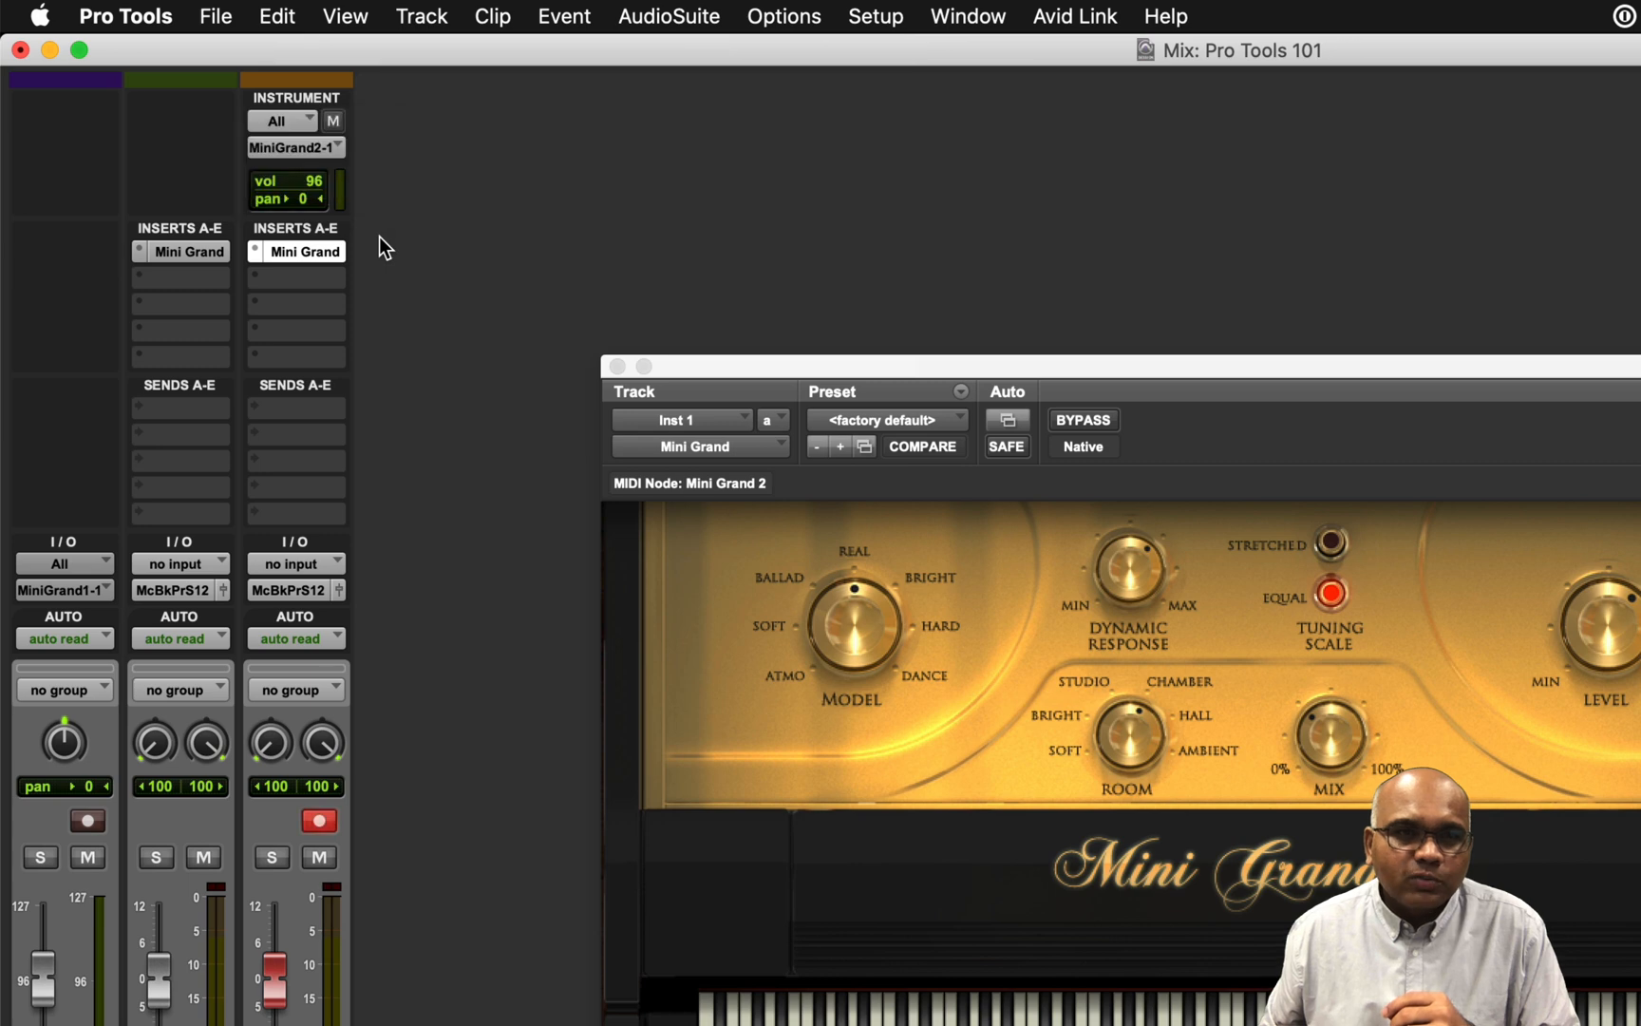
pyautogui.click(311, 149)
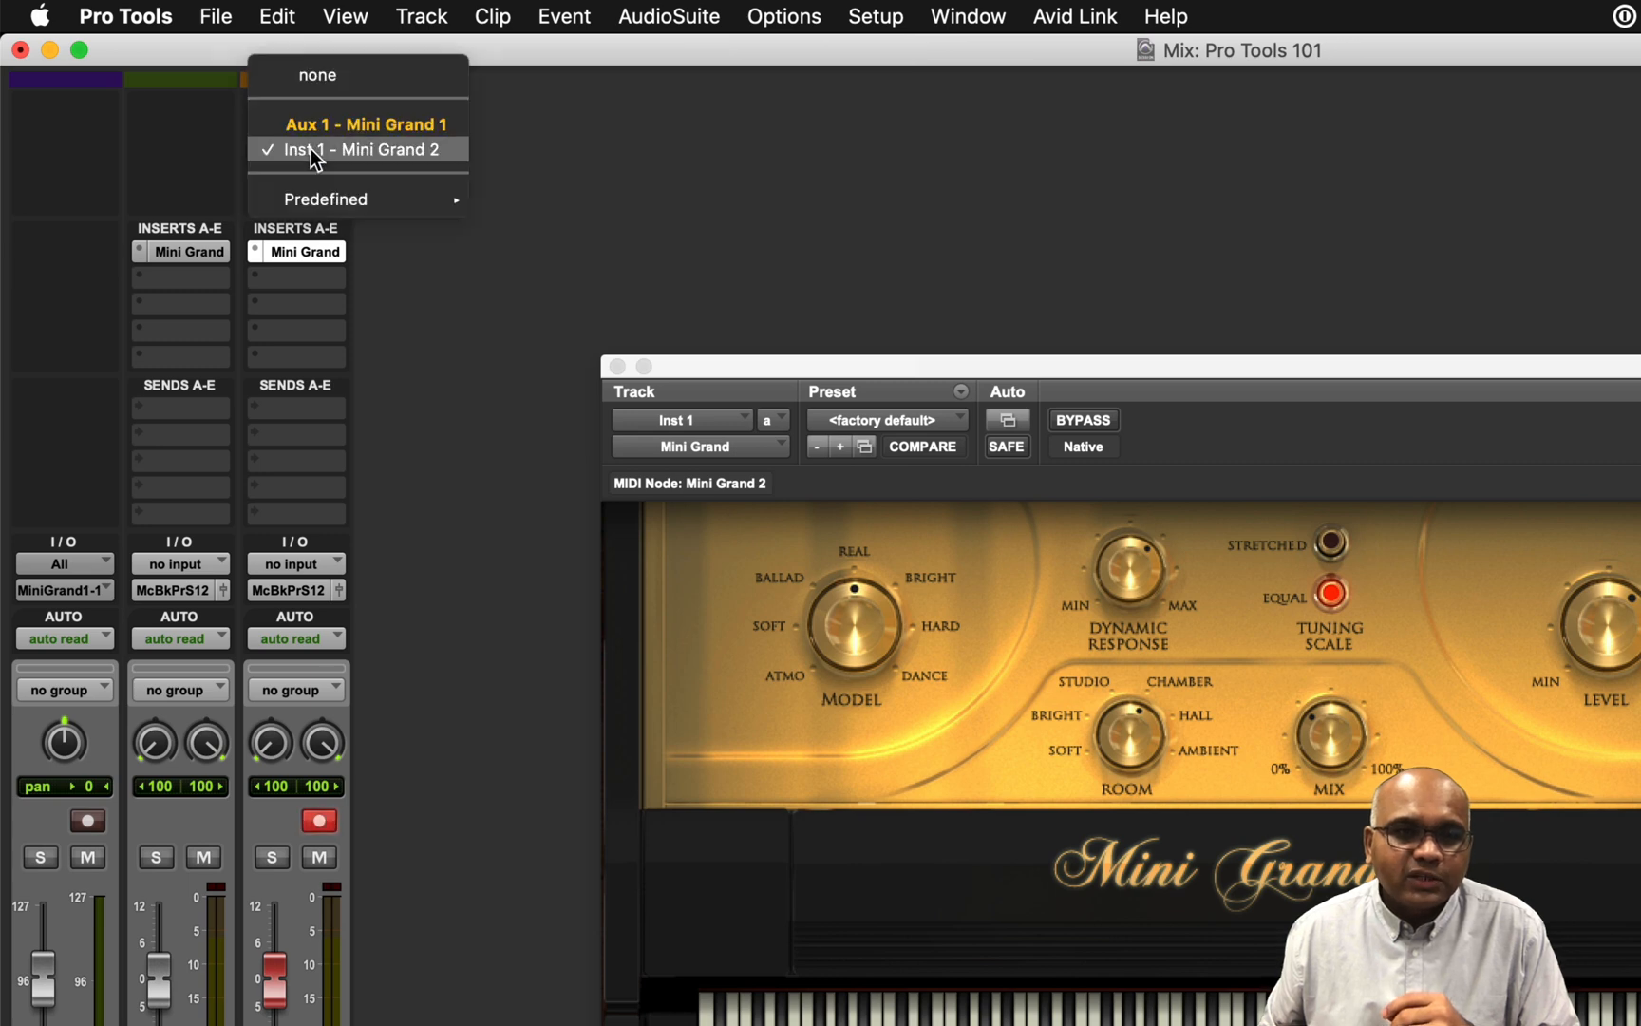
pyautogui.click(513, 76)
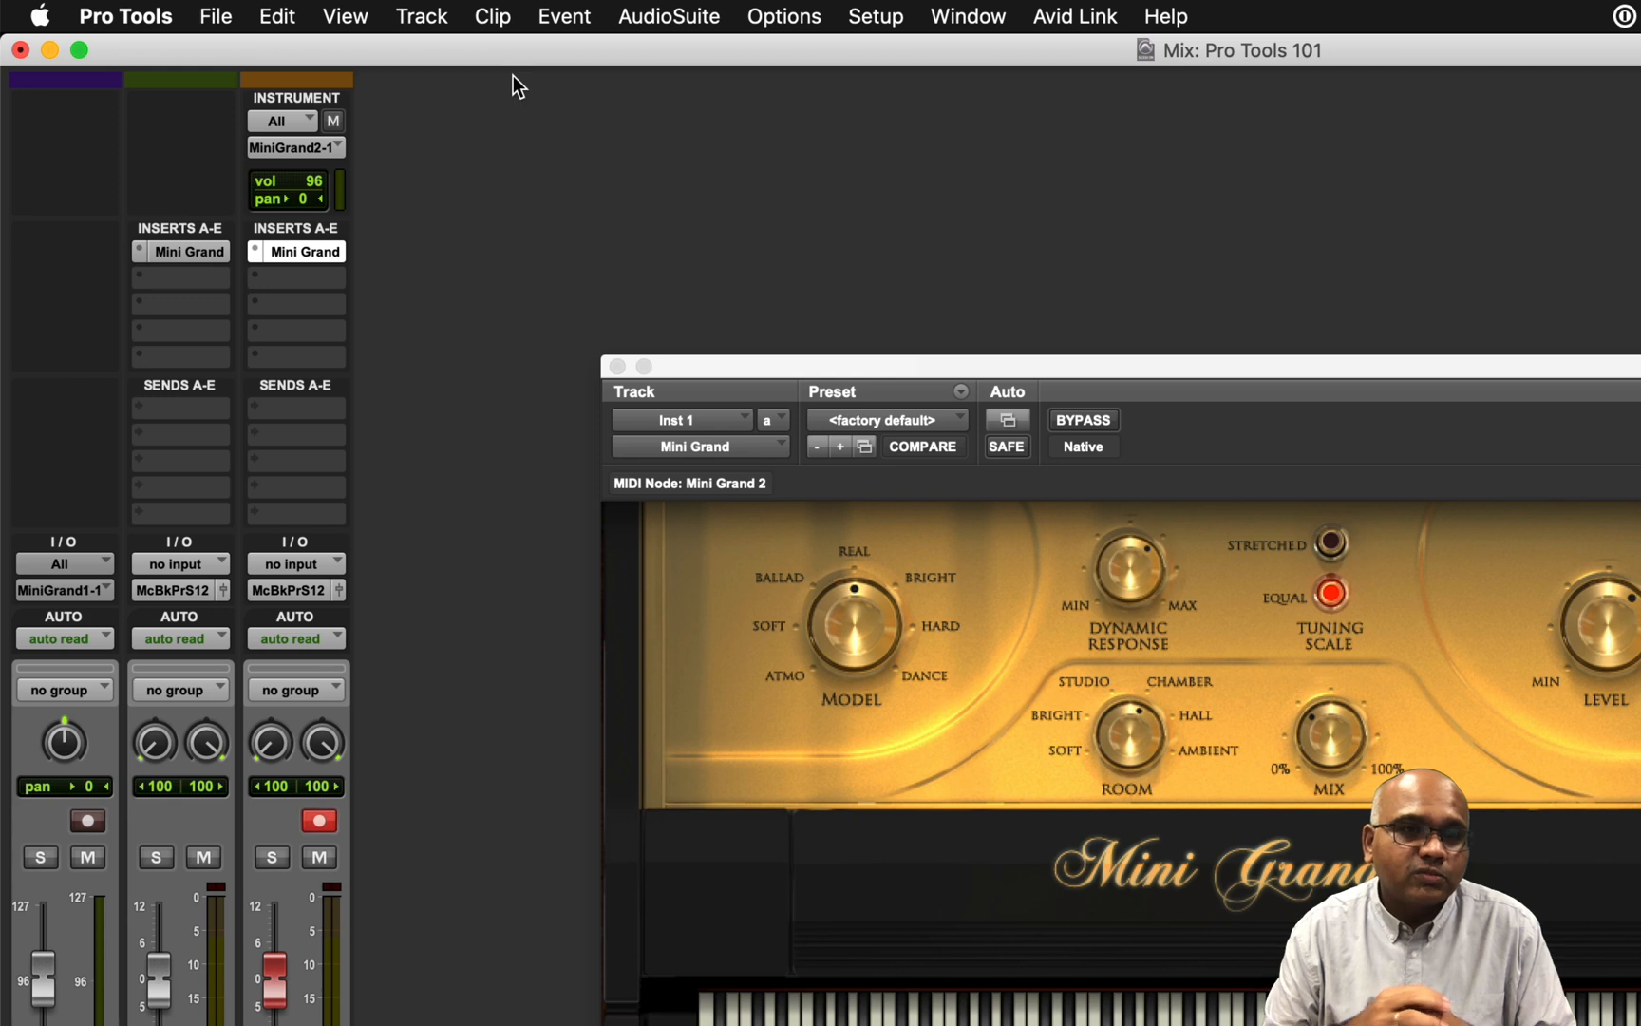
# - Review the Mix window view options and close the Inst 1 track's Mini Grand plug-in window
pyautogui.click(360, 21)
pyautogui.moveTo(380, 50)
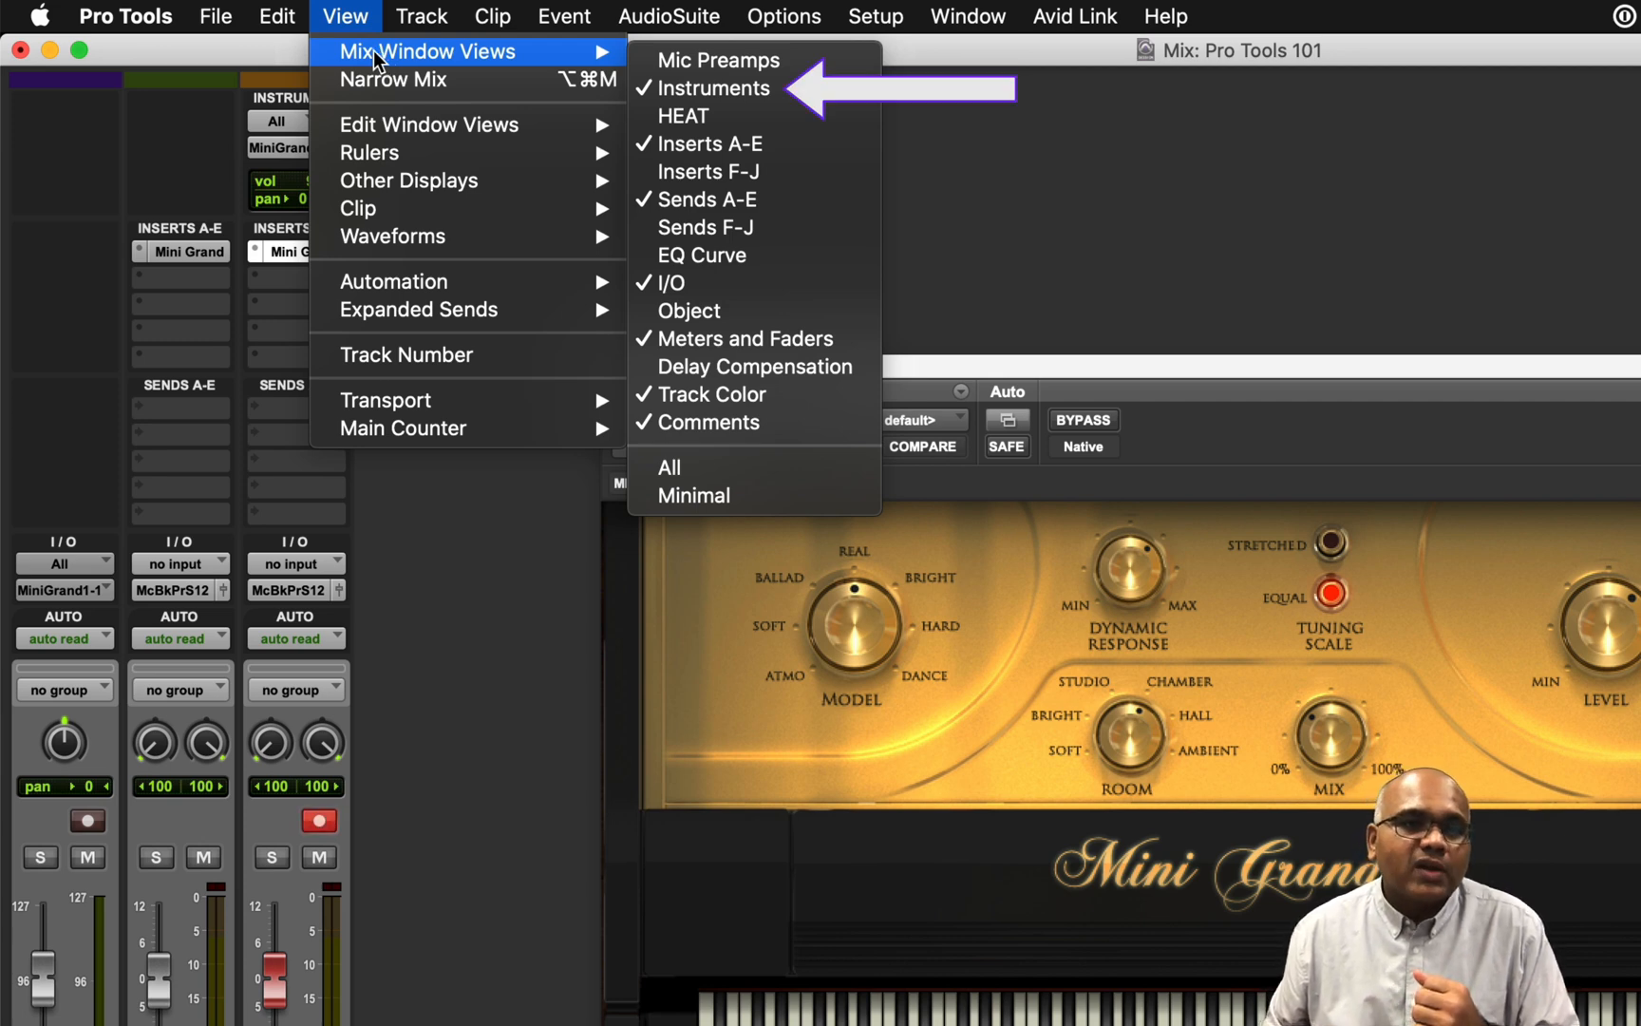
pyautogui.click(355, 21)
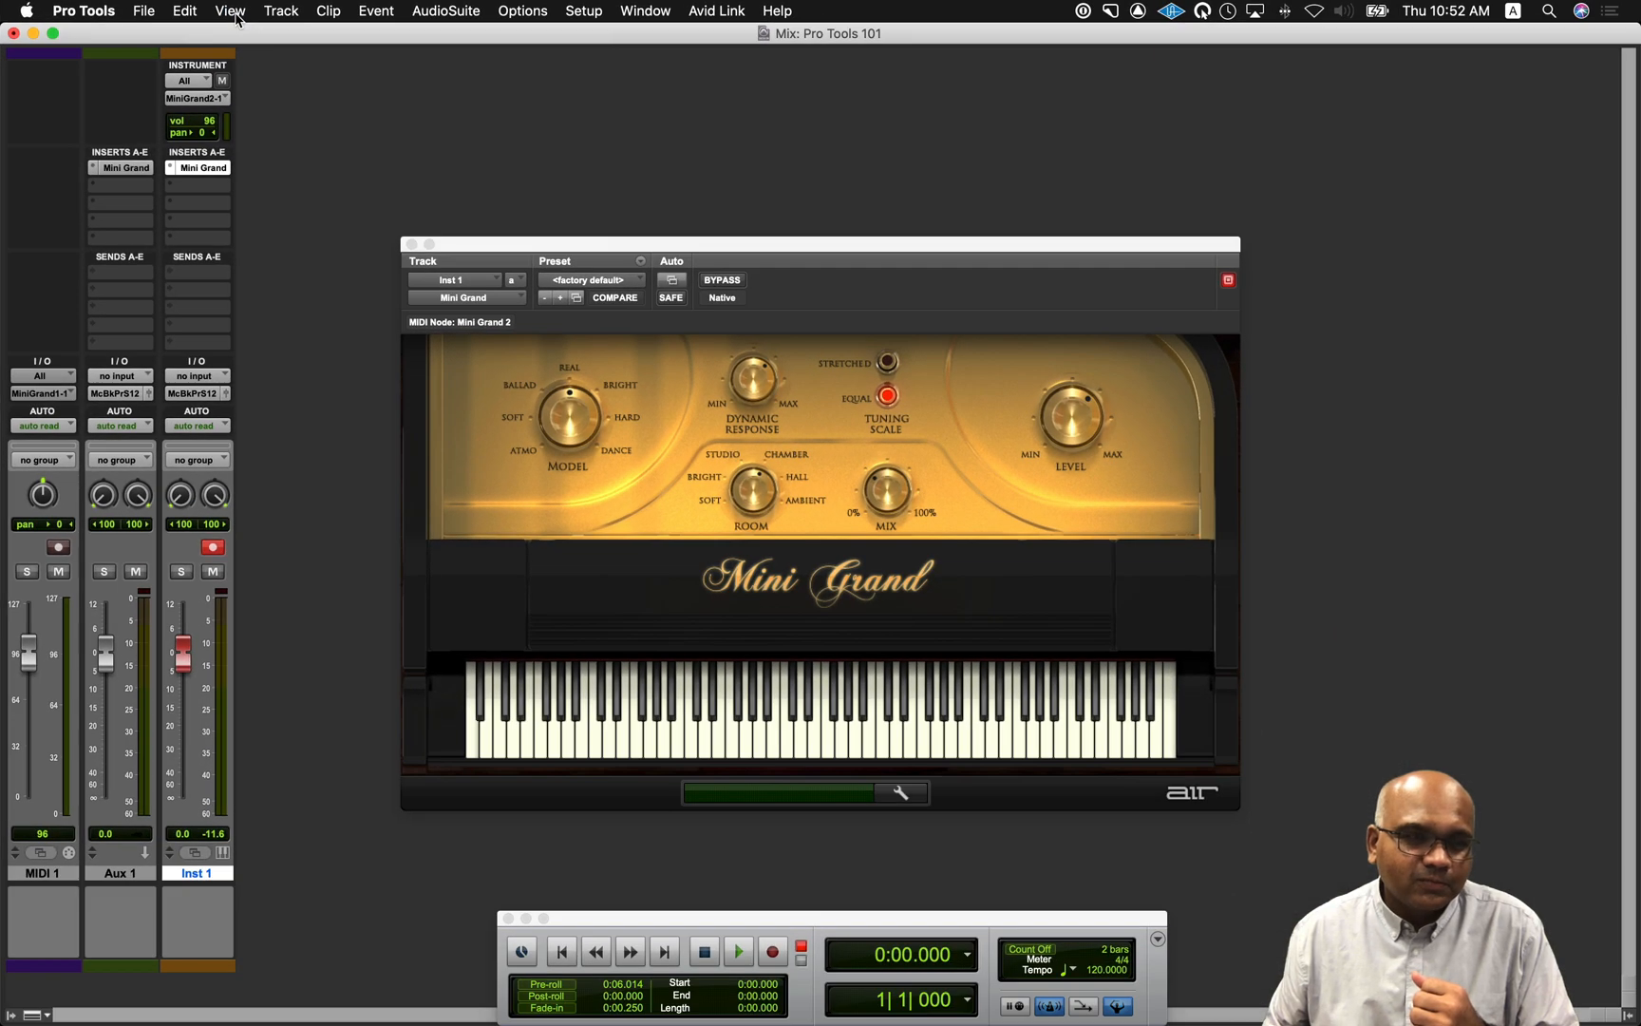
pyautogui.click(411, 244)
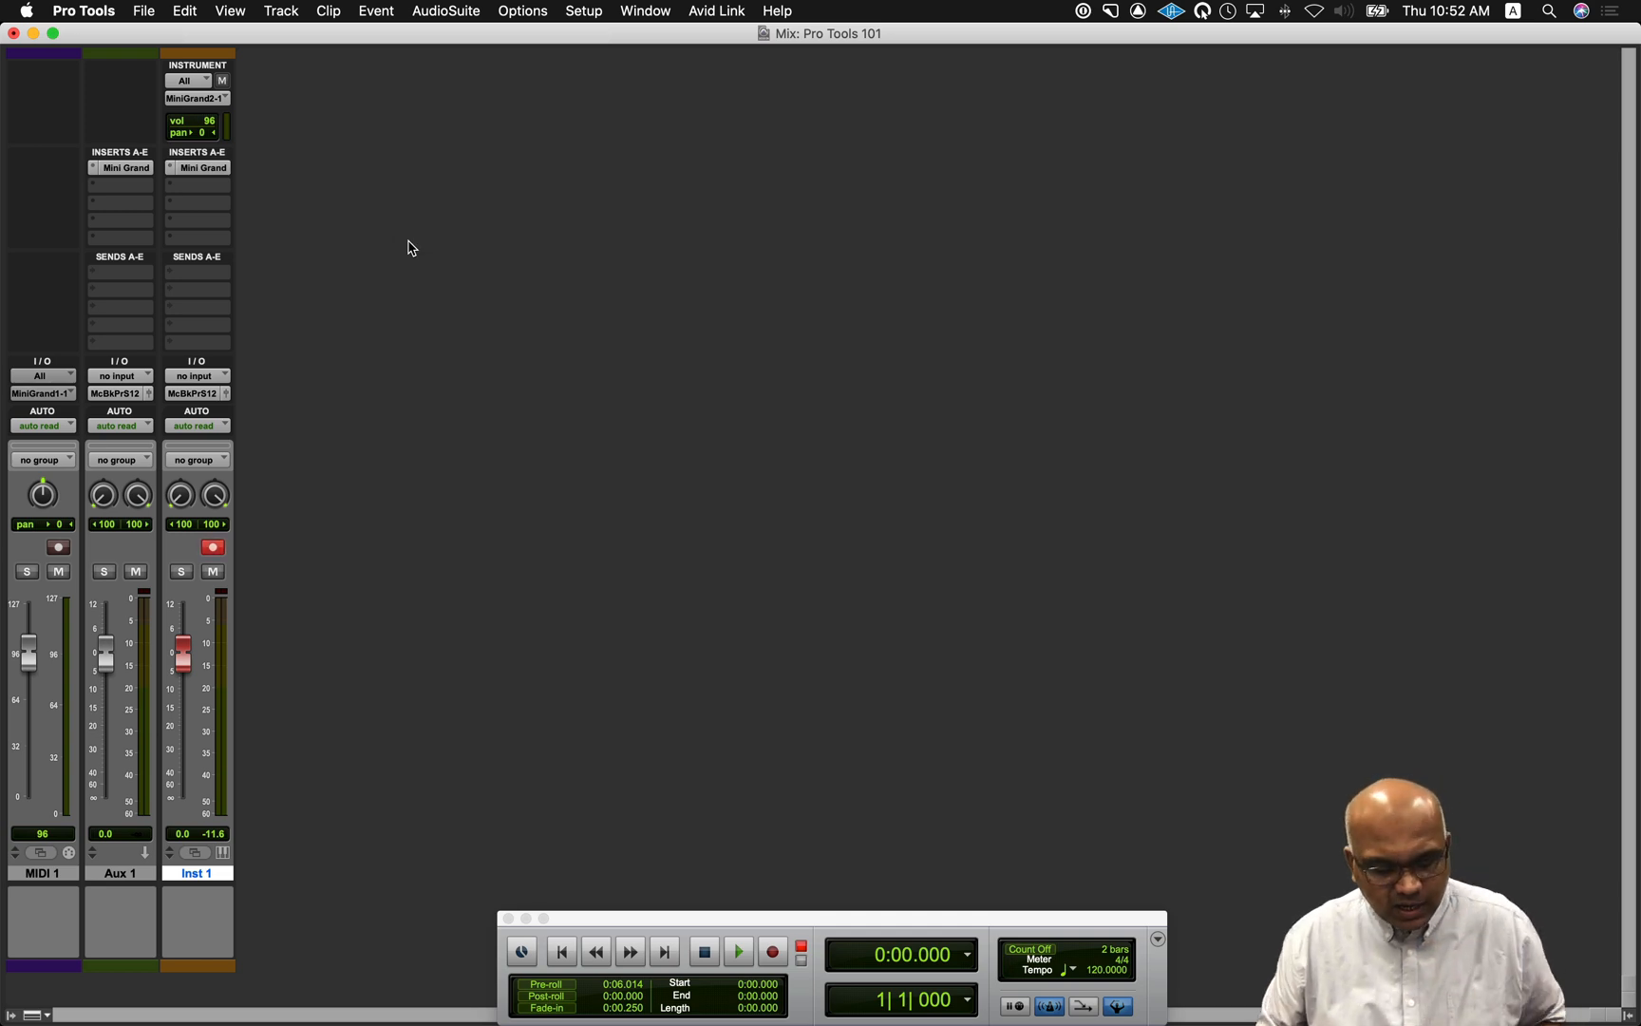
pyautogui.press('super+shift+n')
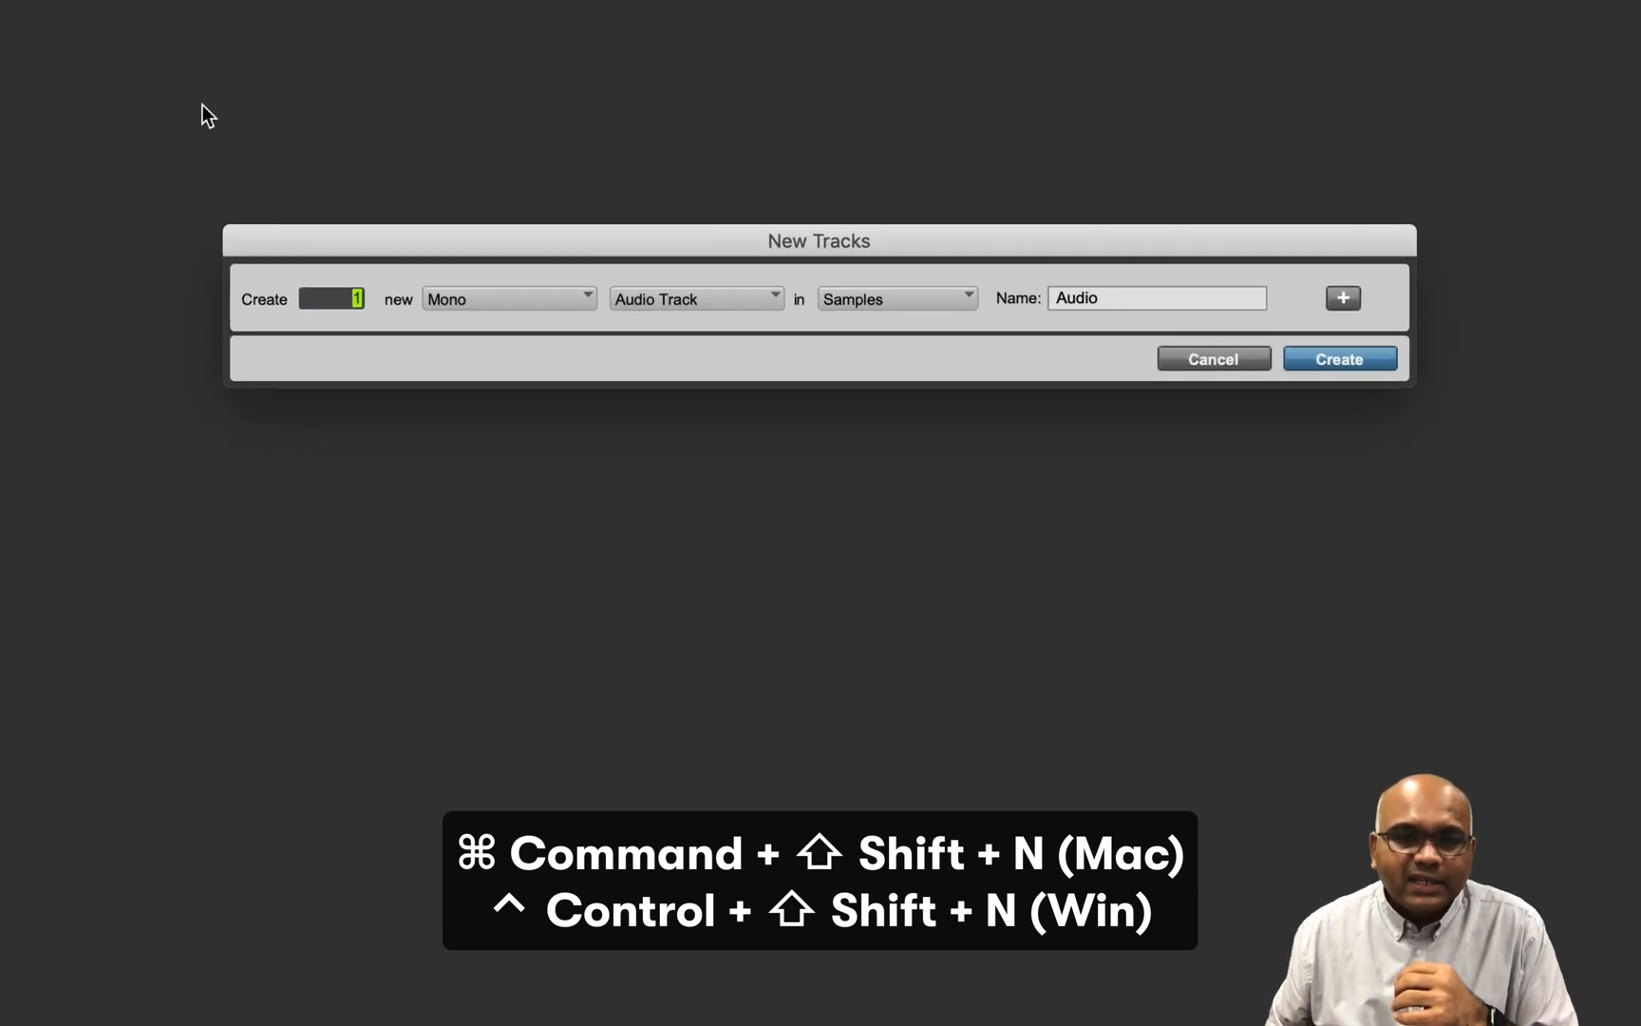
pyautogui.click(668, 304)
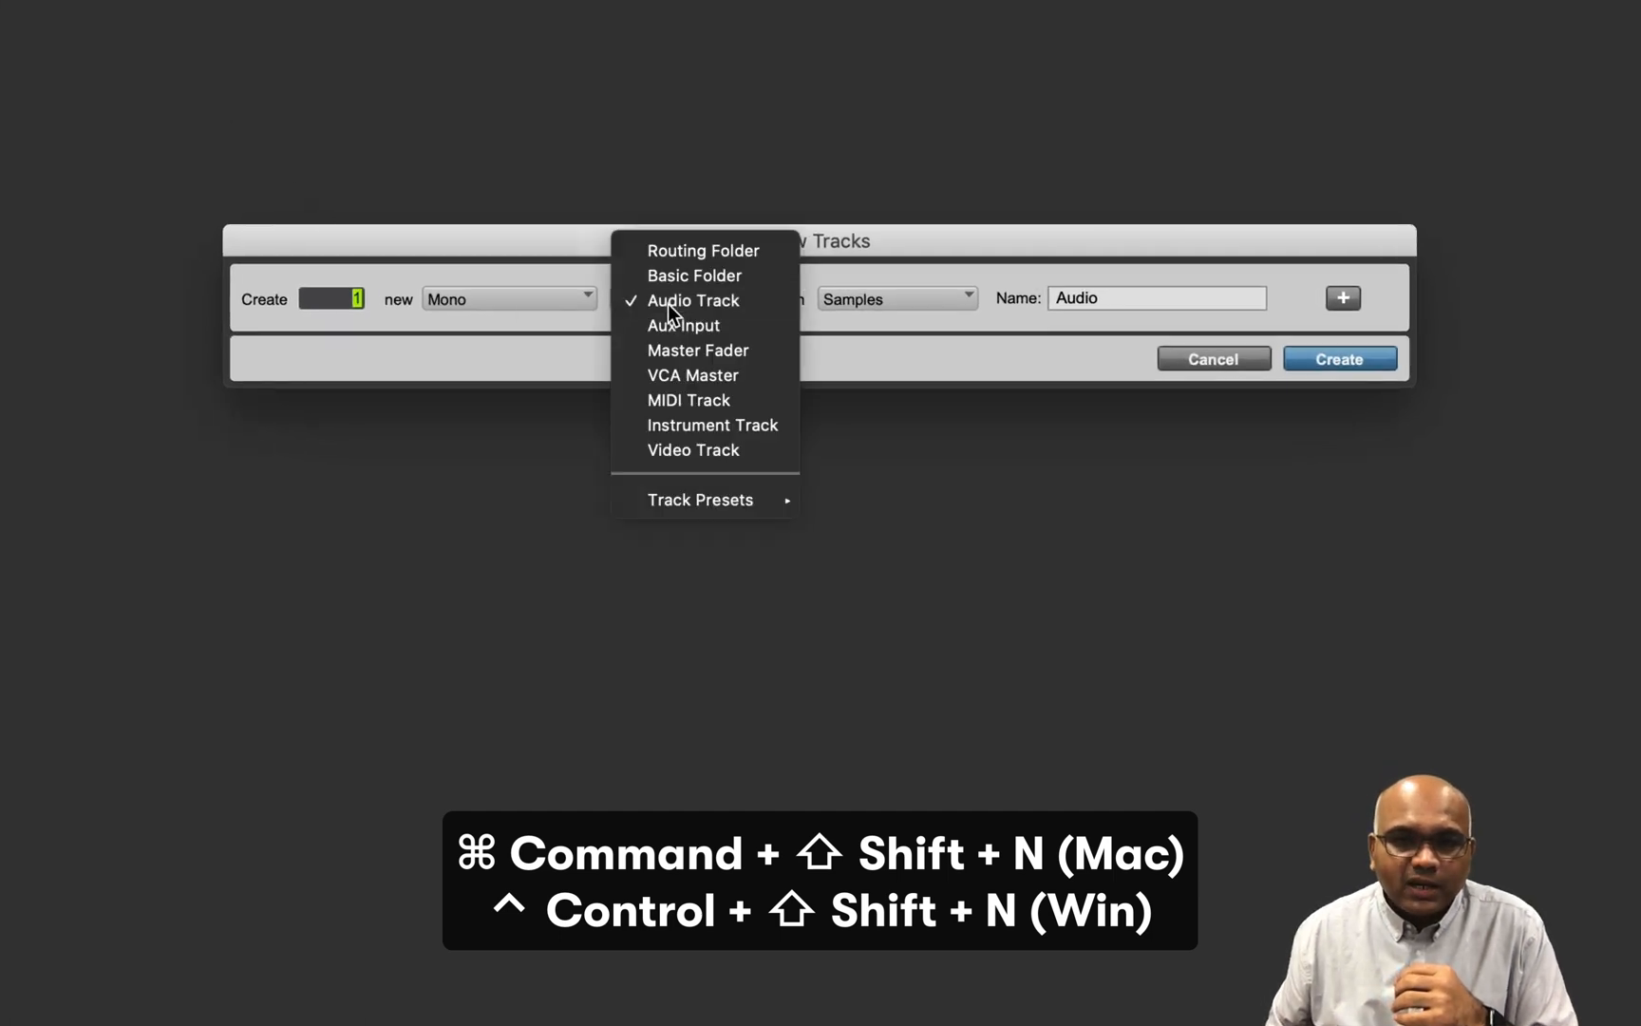
pyautogui.click(714, 401)
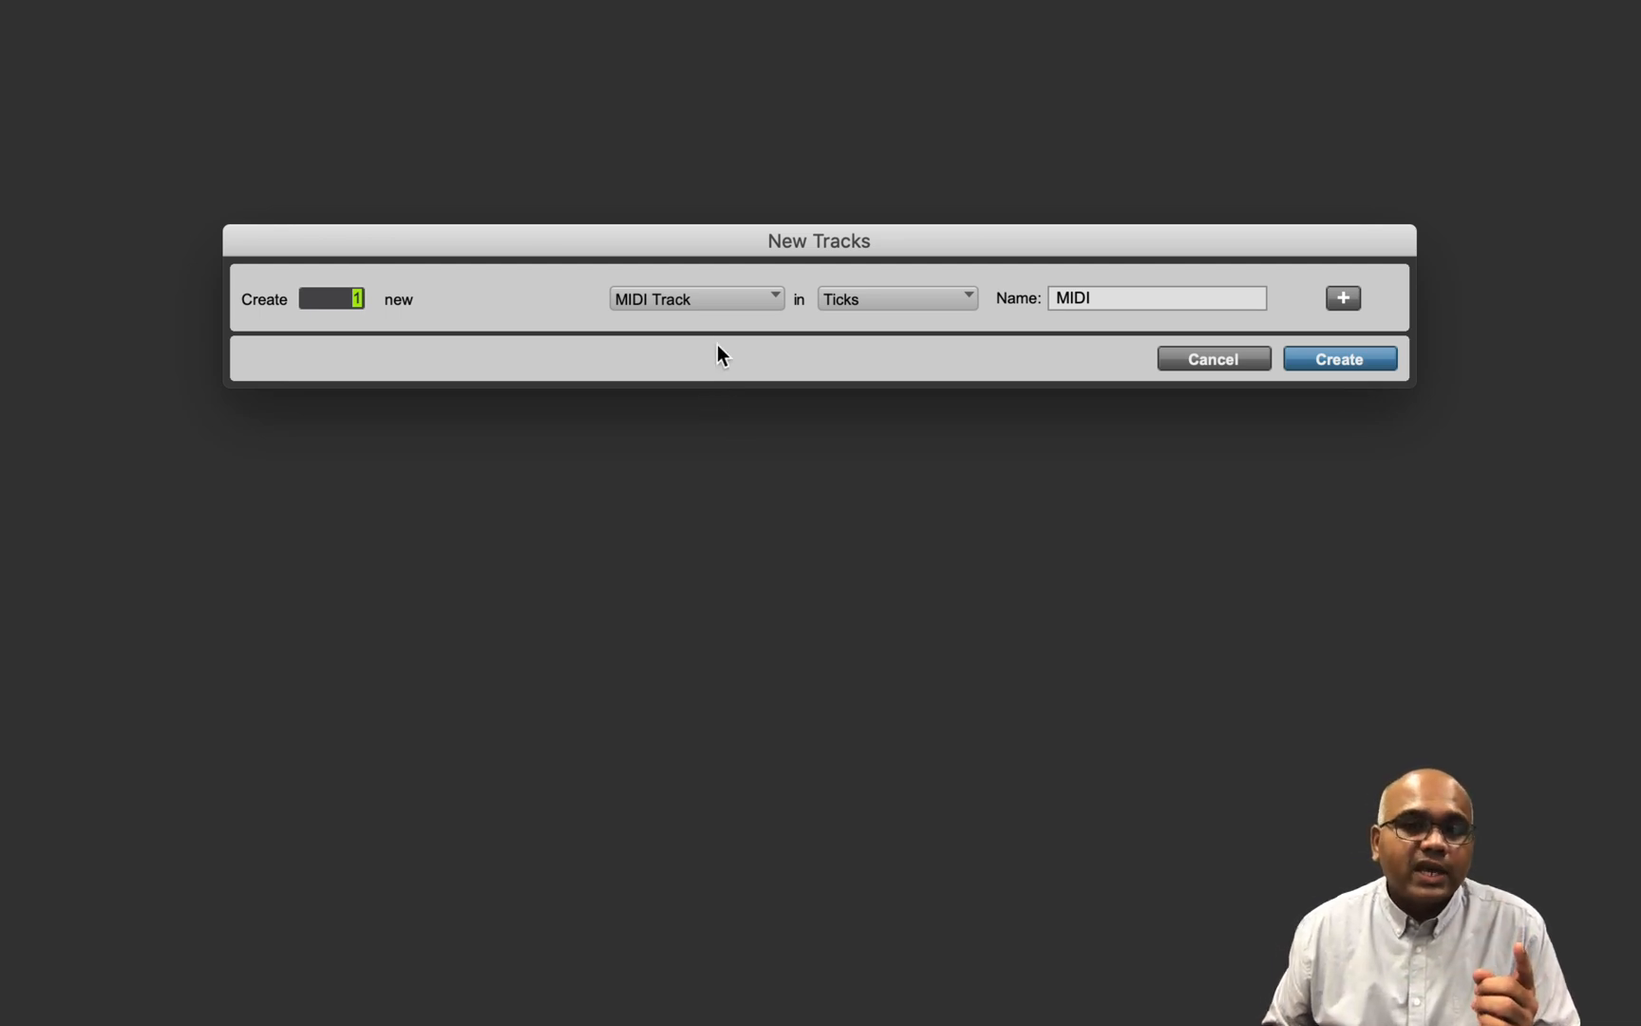
pyautogui.click(715, 293)
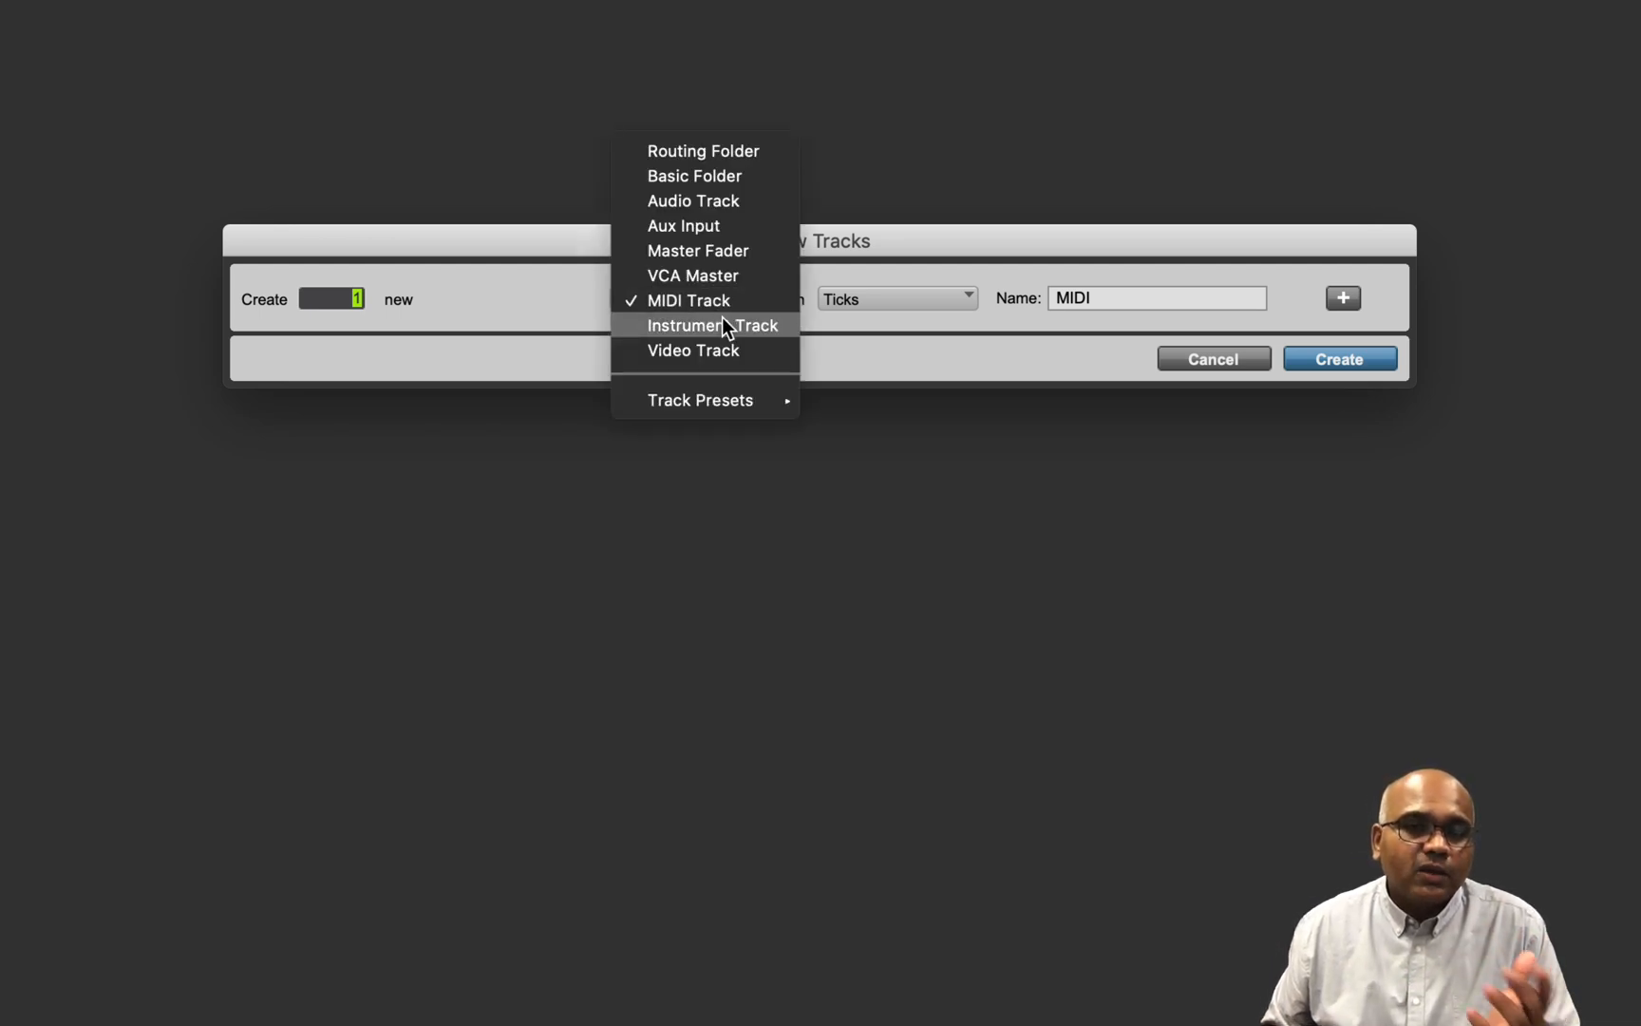
pyautogui.click(721, 318)
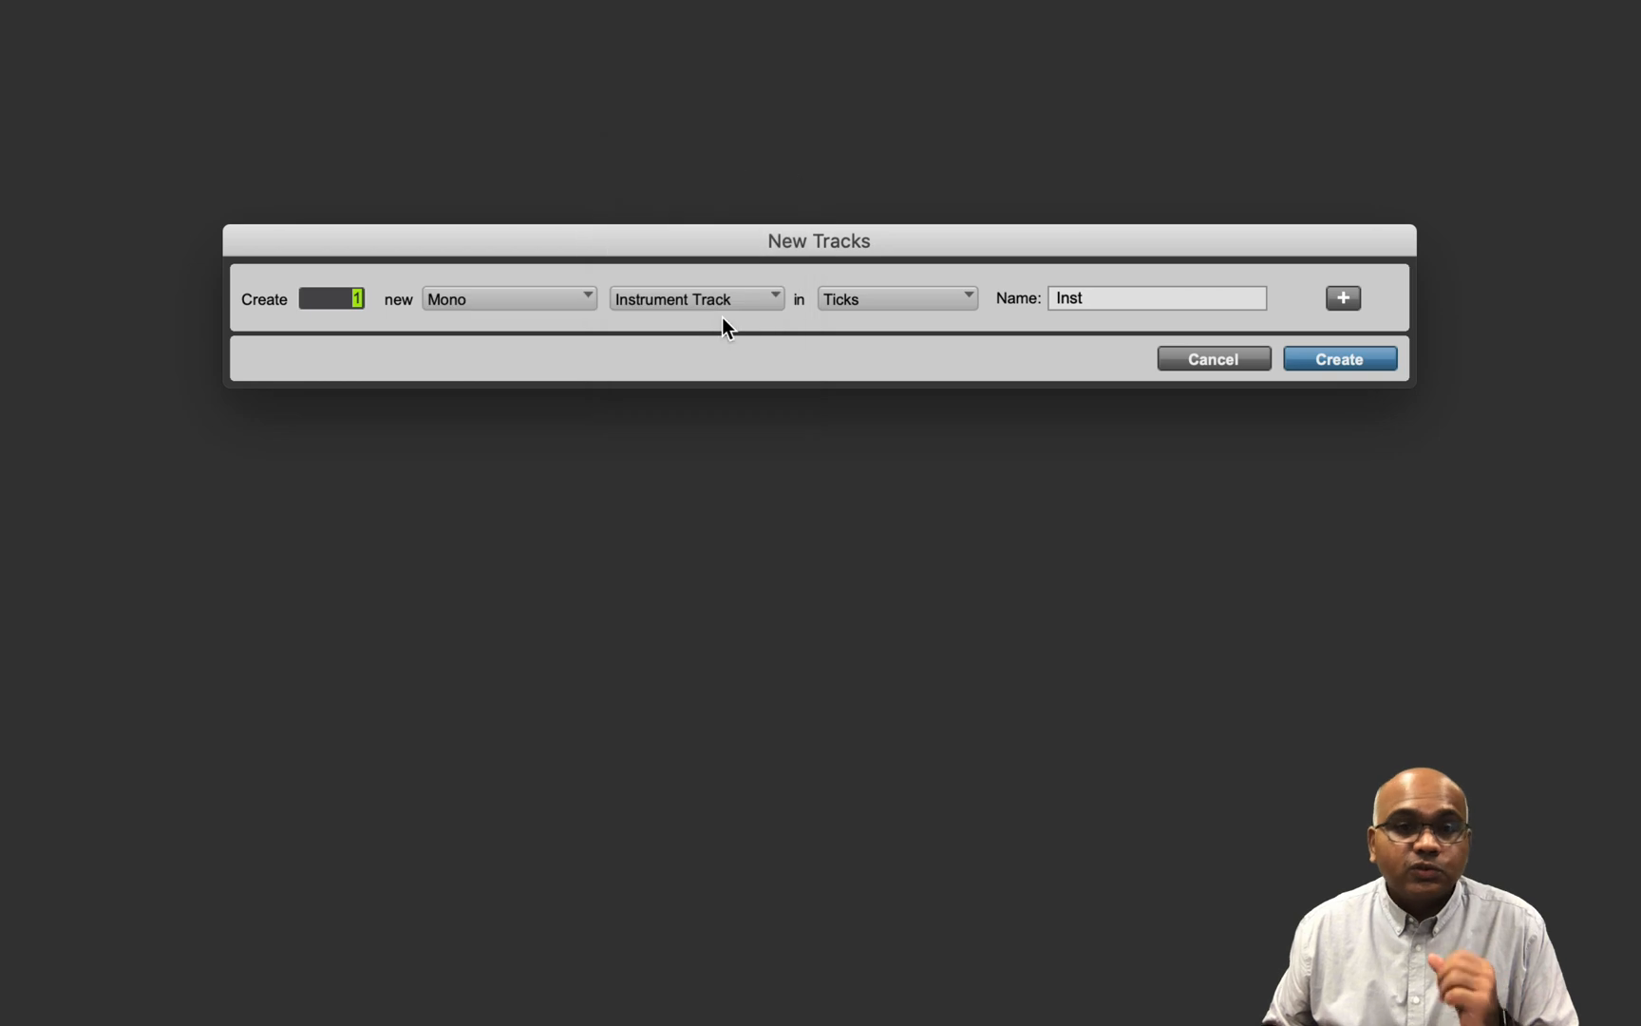
pyautogui.click(578, 299)
pyautogui.click(575, 326)
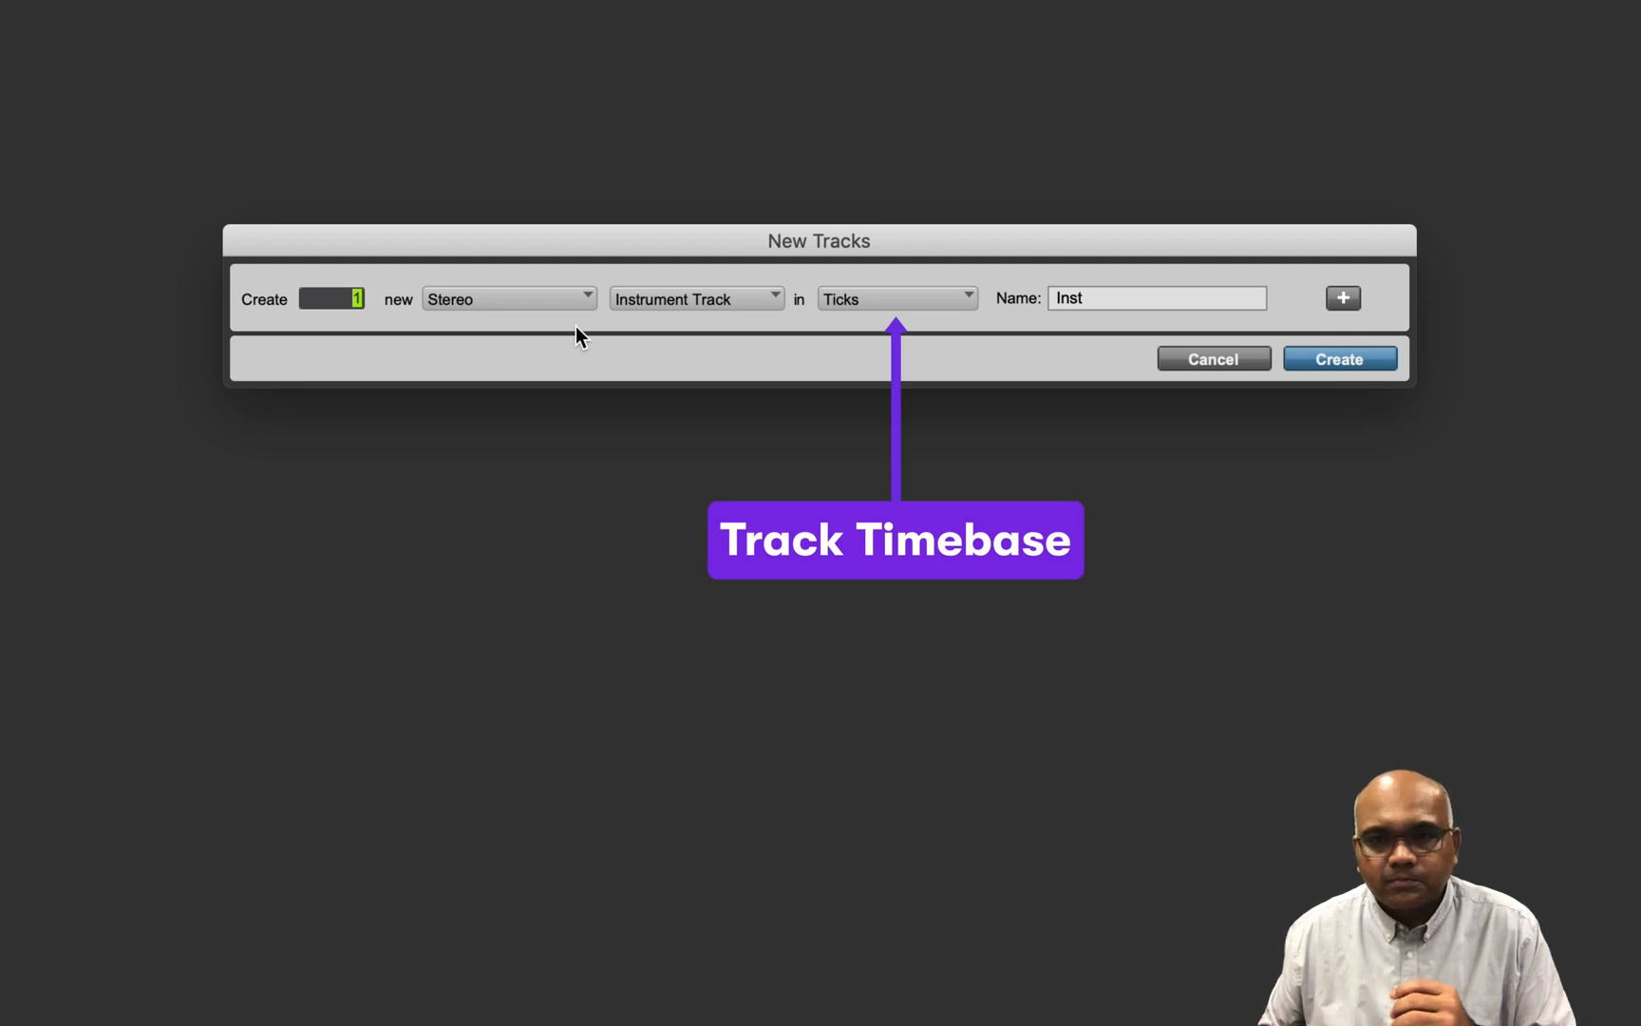
pyautogui.click(891, 304)
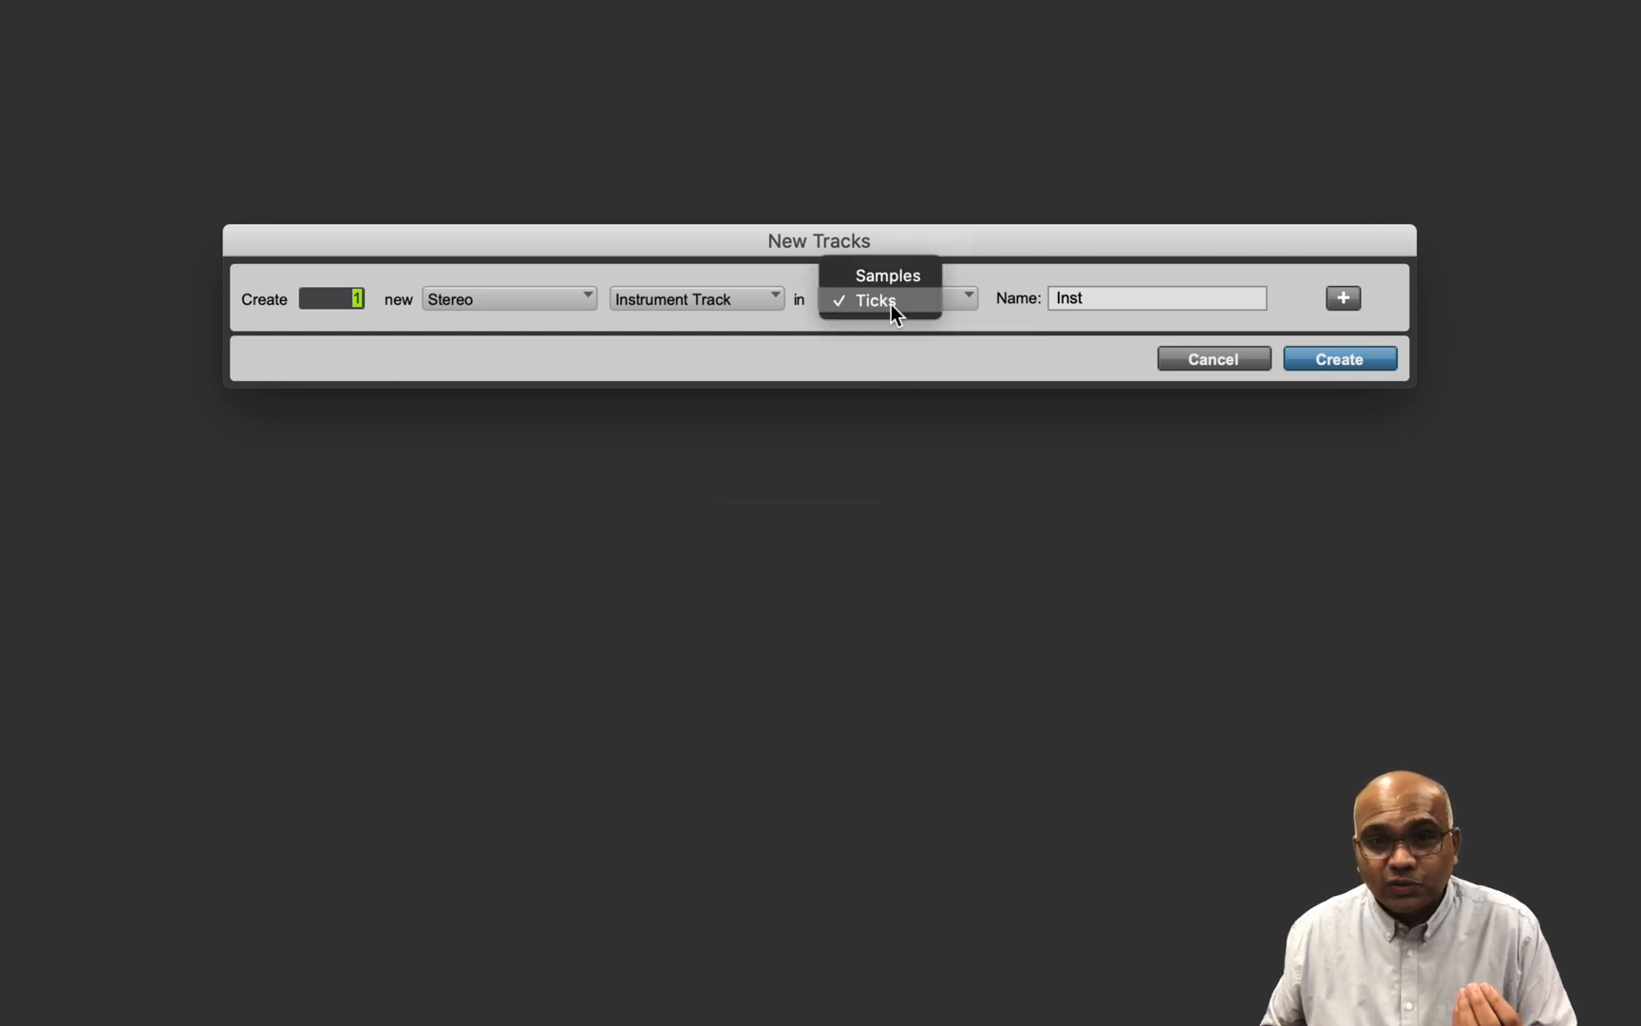
pyautogui.click(938, 340)
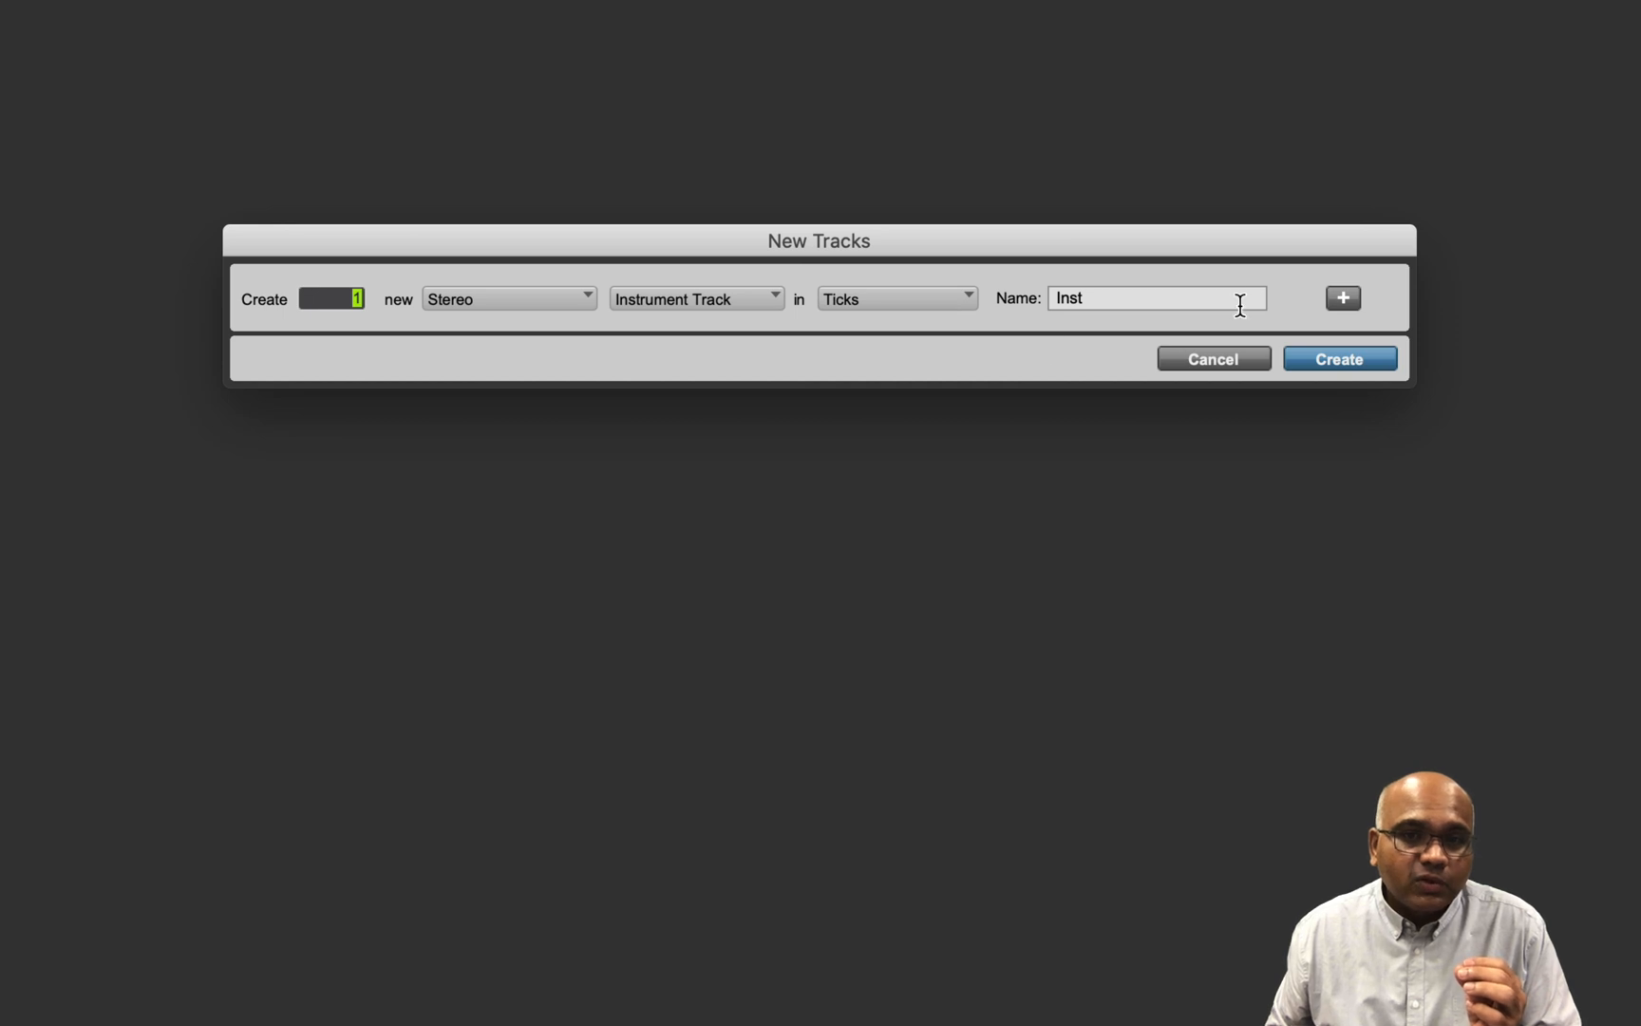
pyautogui.click(1343, 299)
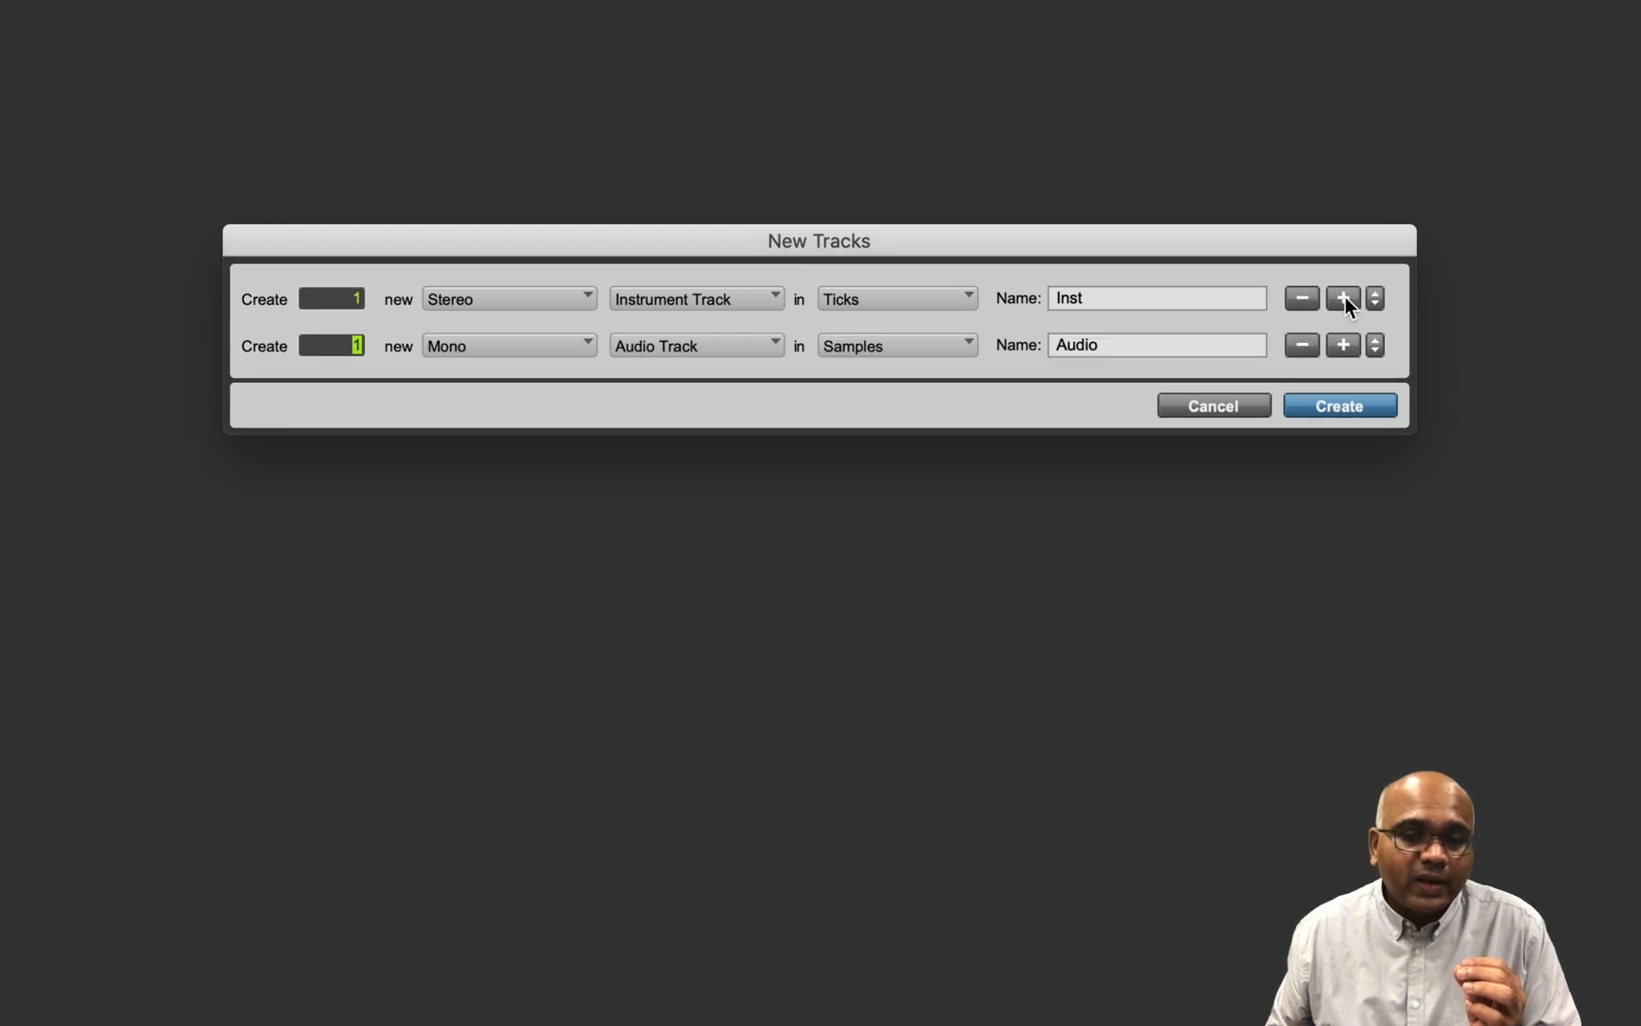
pyautogui.click(743, 344)
pyautogui.click(743, 445)
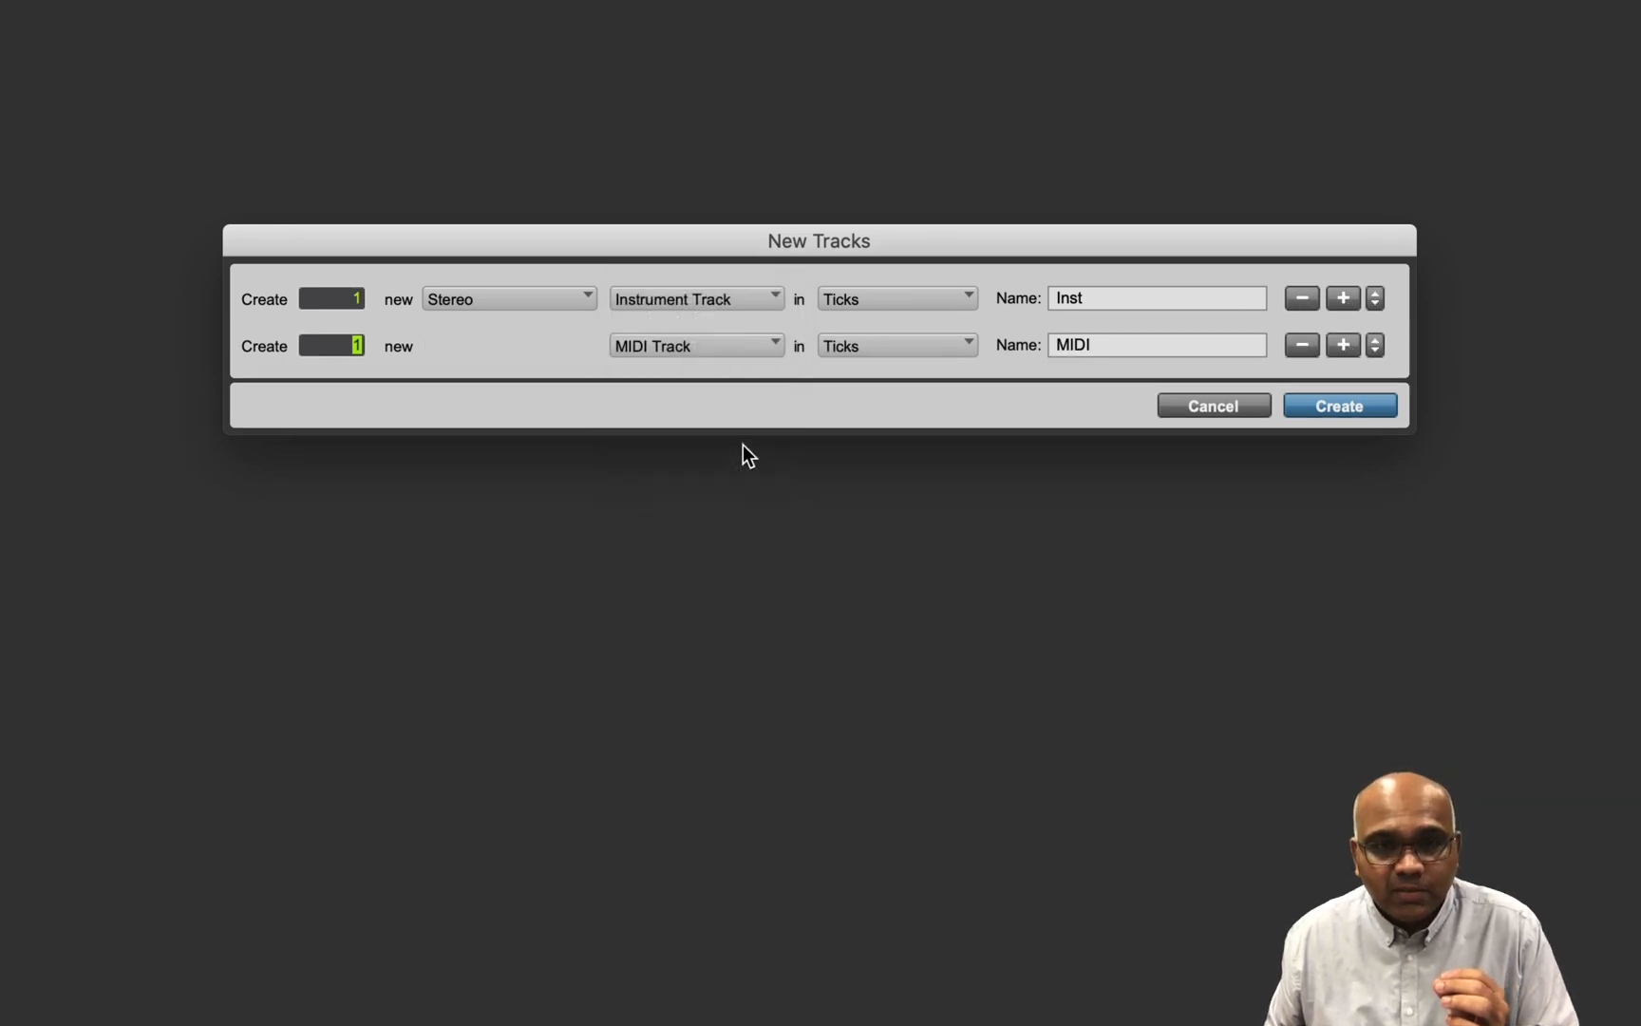
pyautogui.click(1347, 347)
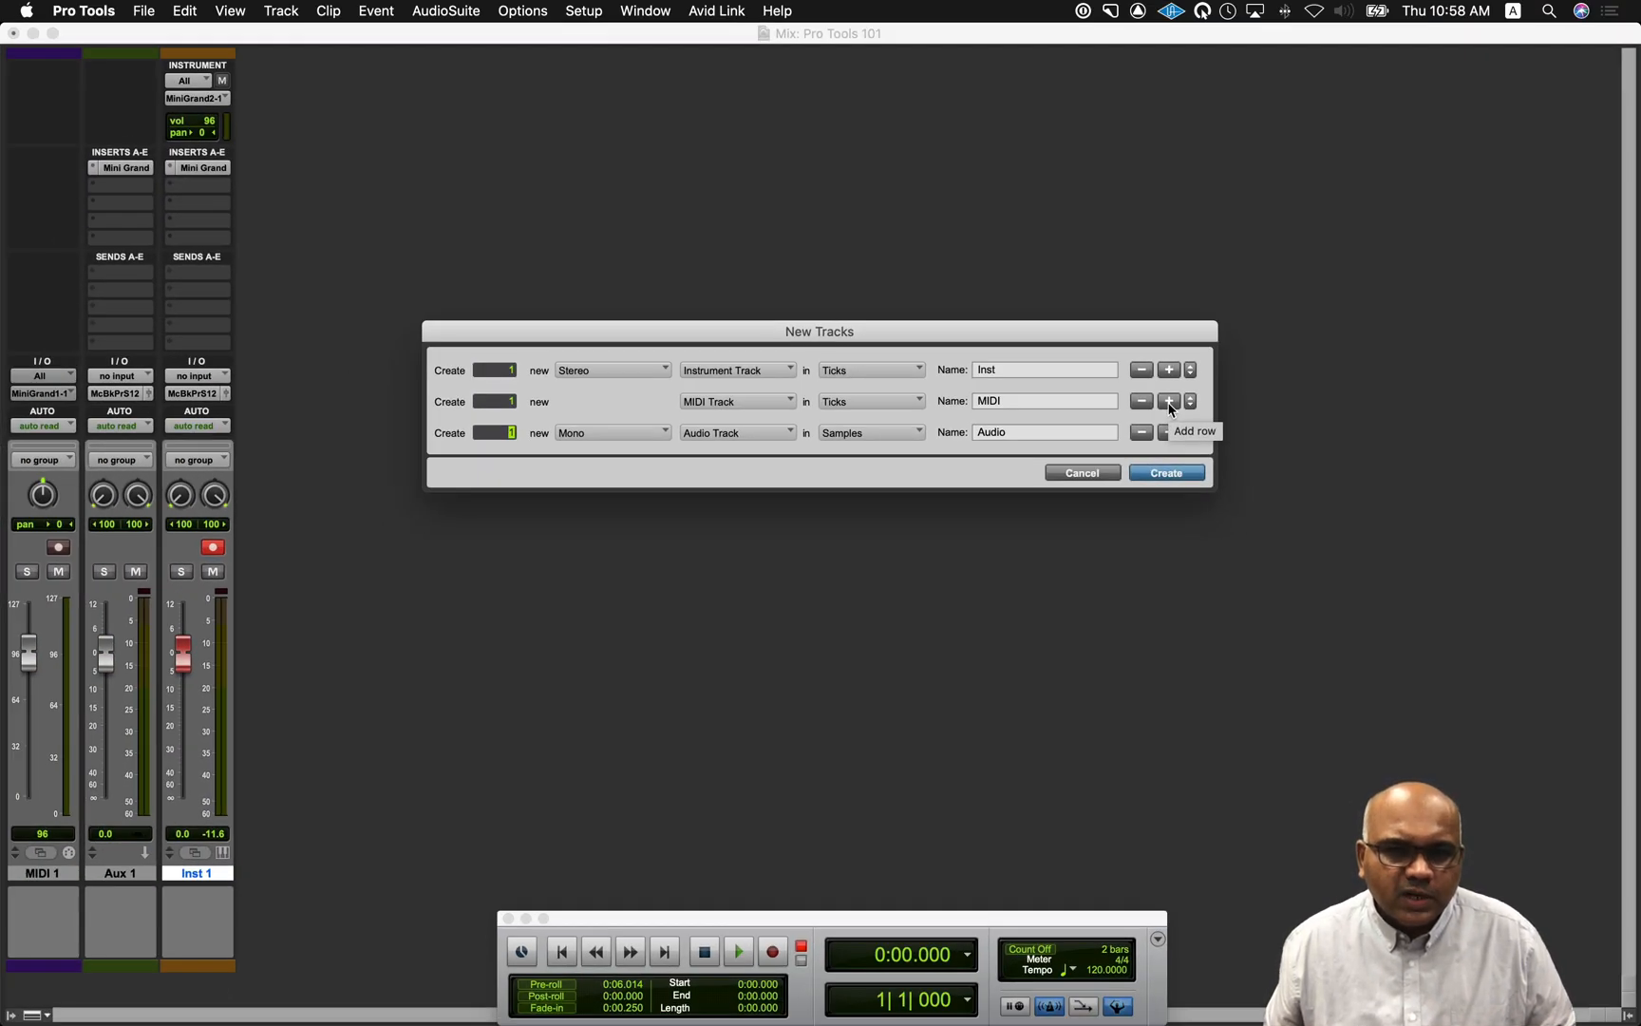
pyautogui.click(1081, 470)
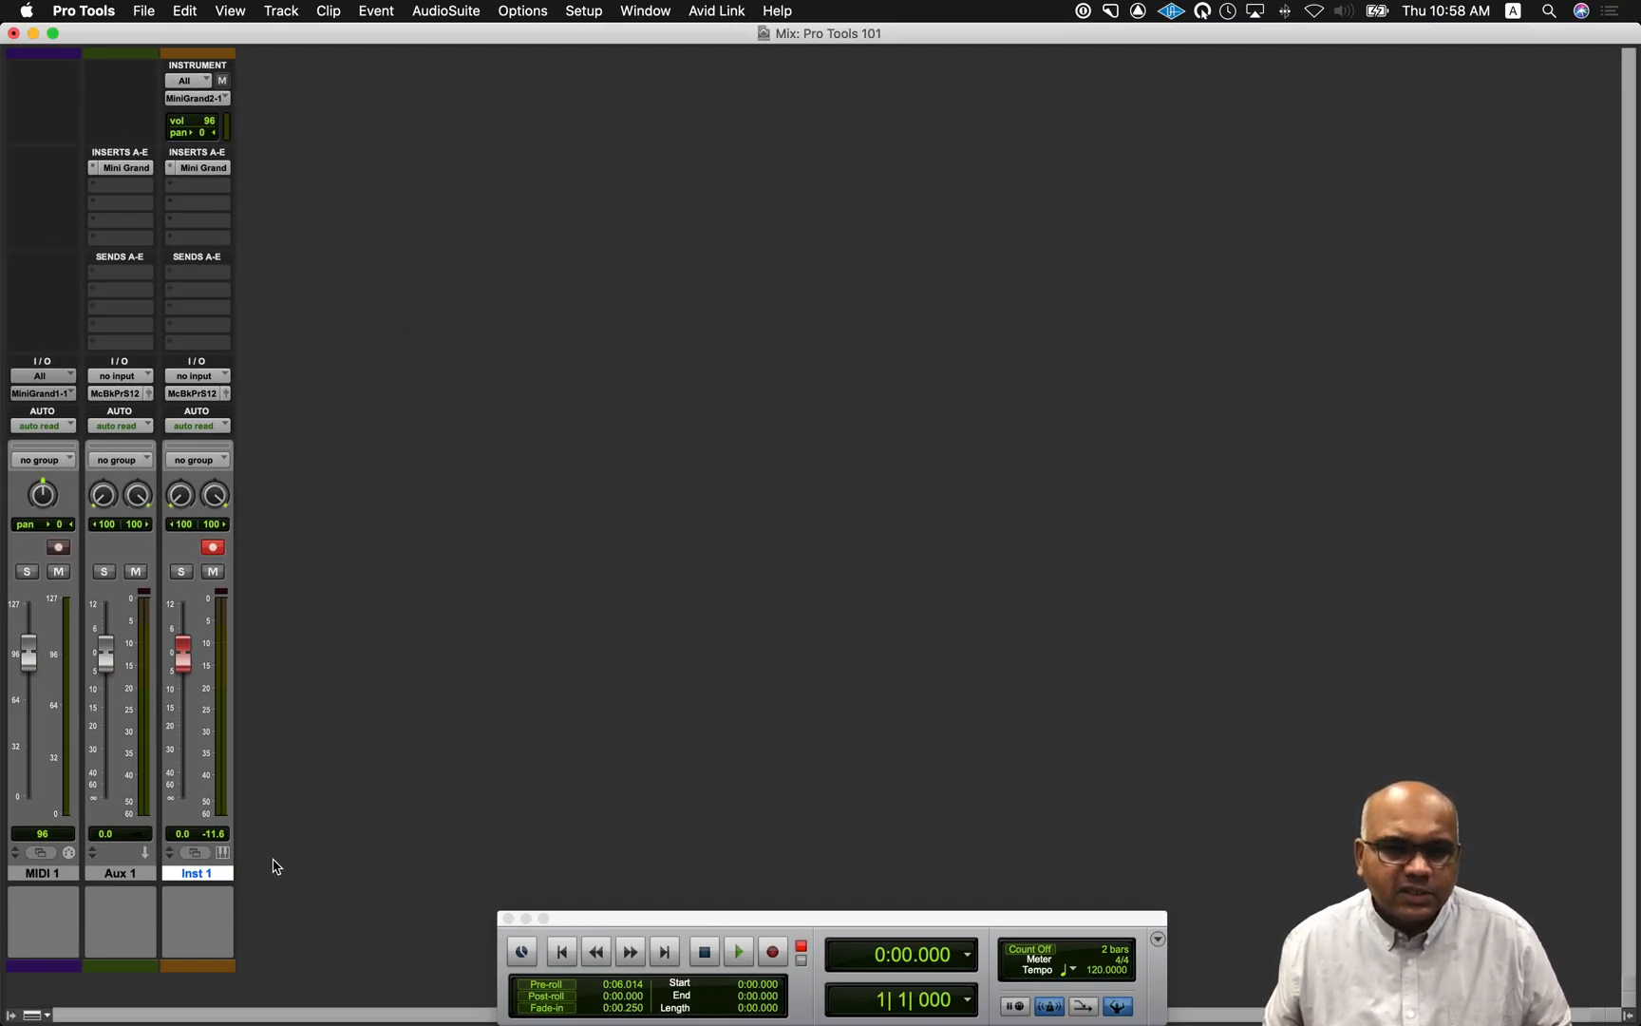
# - Delete the Aux 1 and Inst 1 tracks together from the Mix window
pyautogui.click(136, 873)
pyautogui.keyDown('shift'); pyautogui.click(188, 876); pyautogui.keyUp('shift')
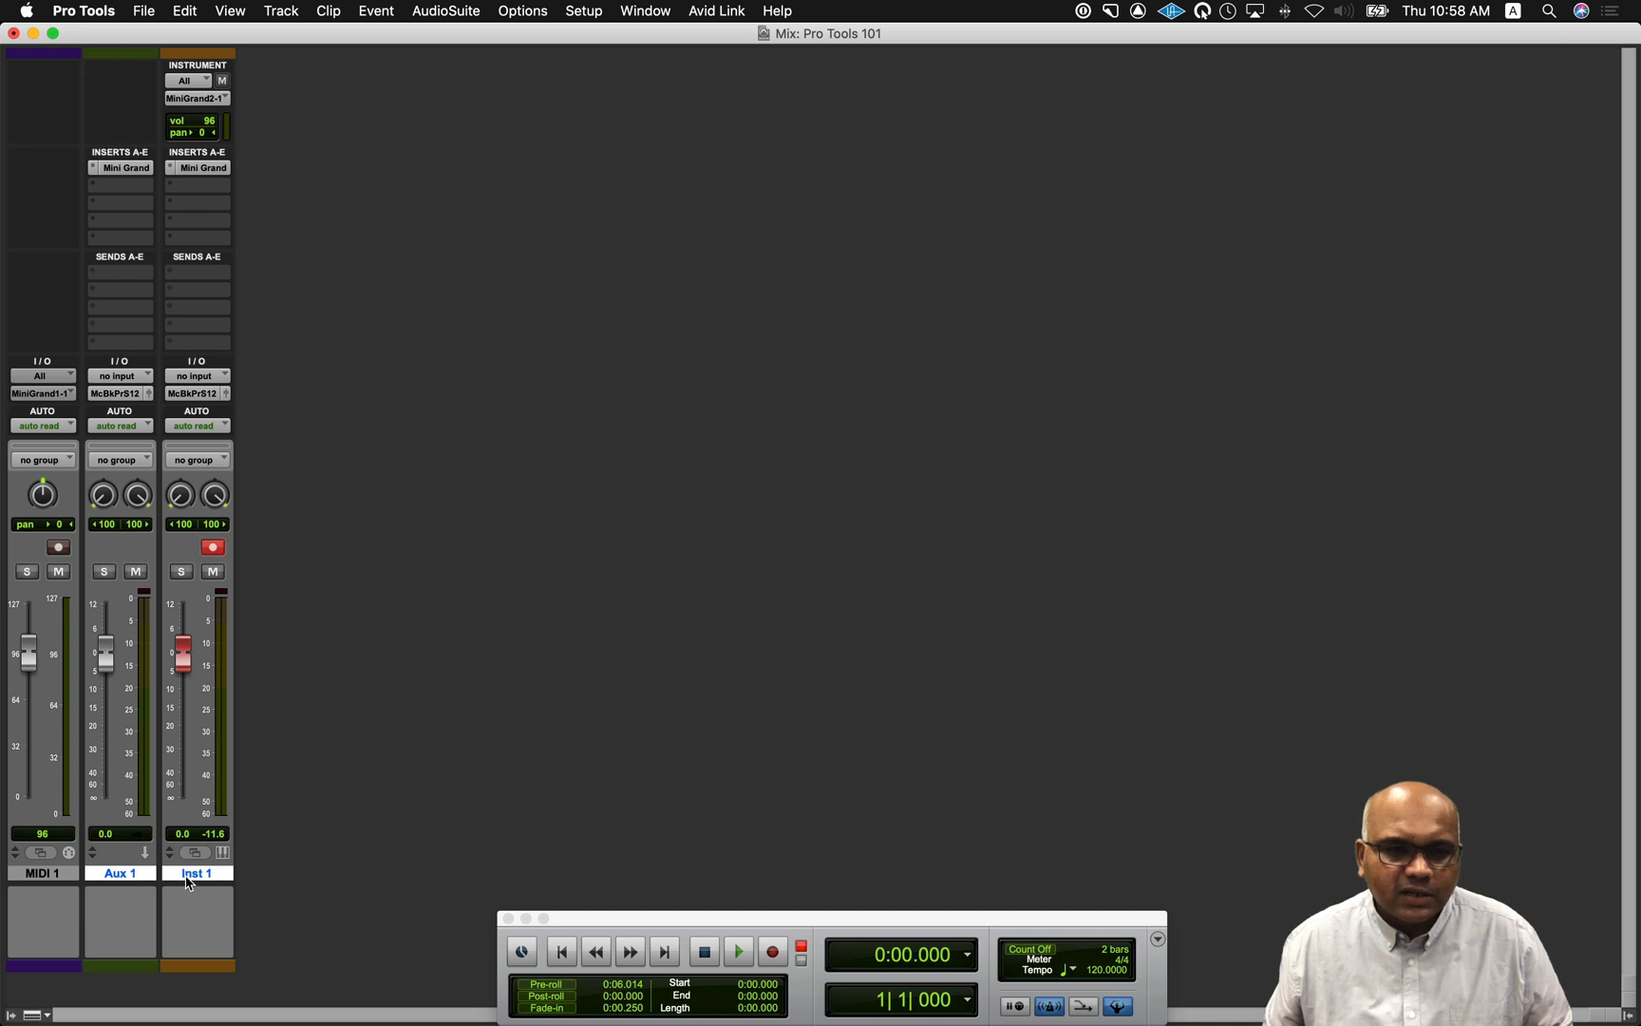
pyautogui.rightClick(186, 875)
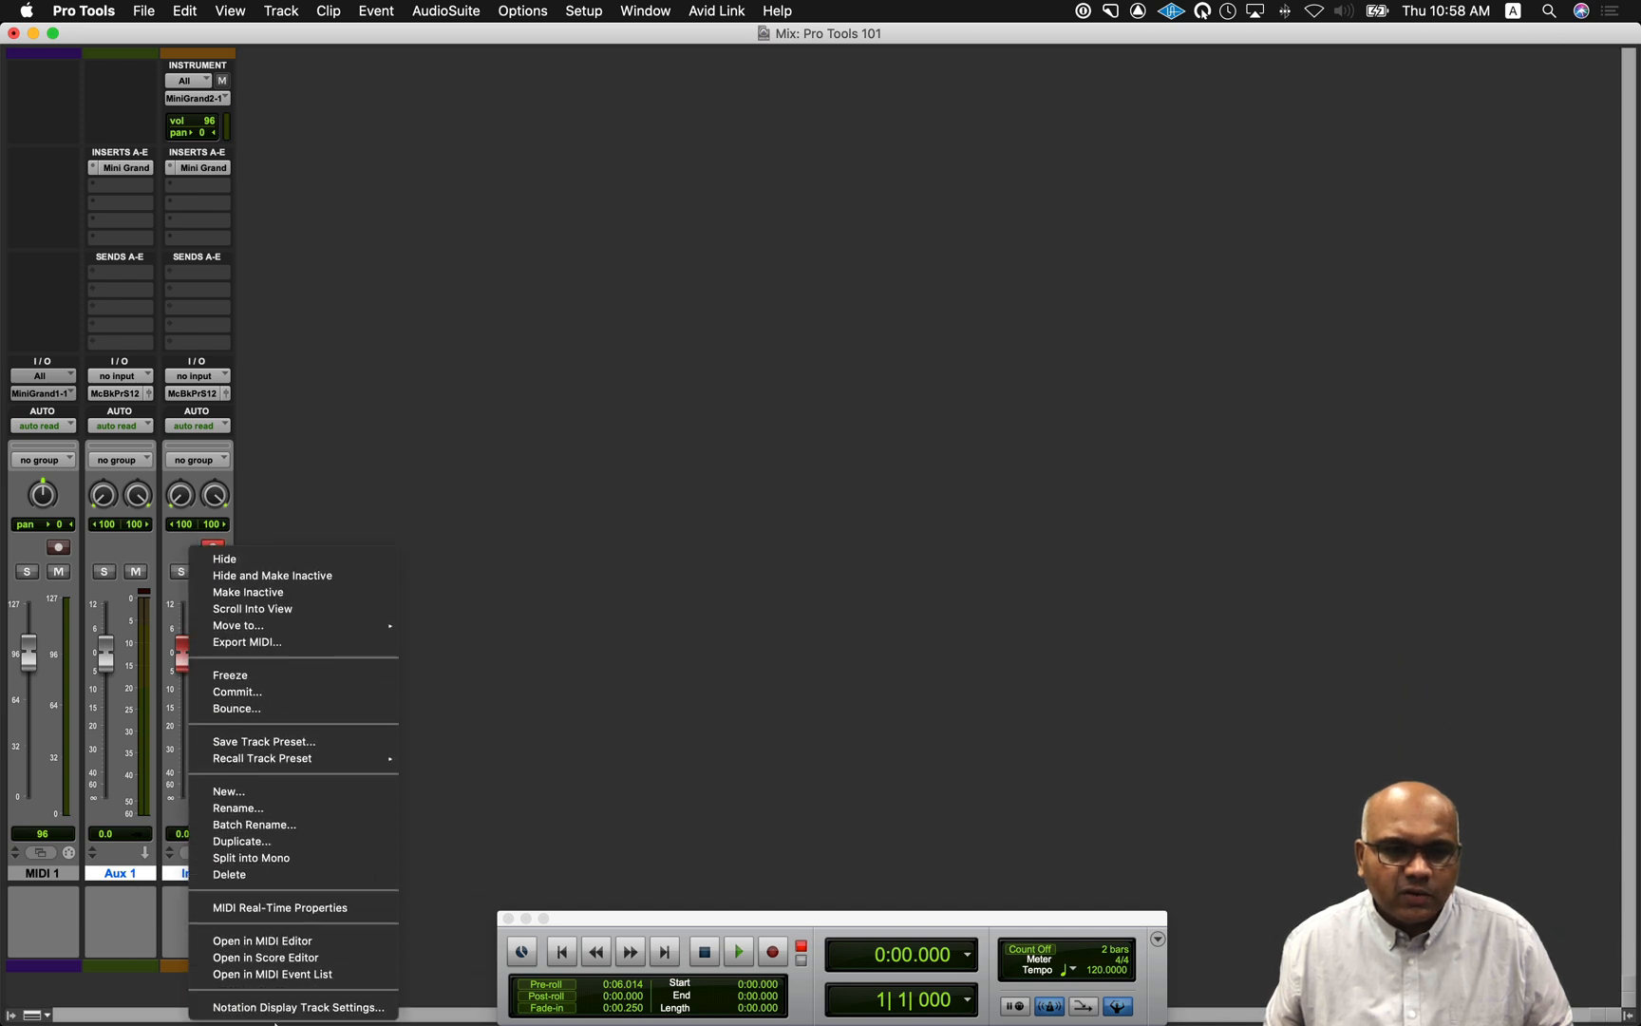
pyautogui.click(286, 875)
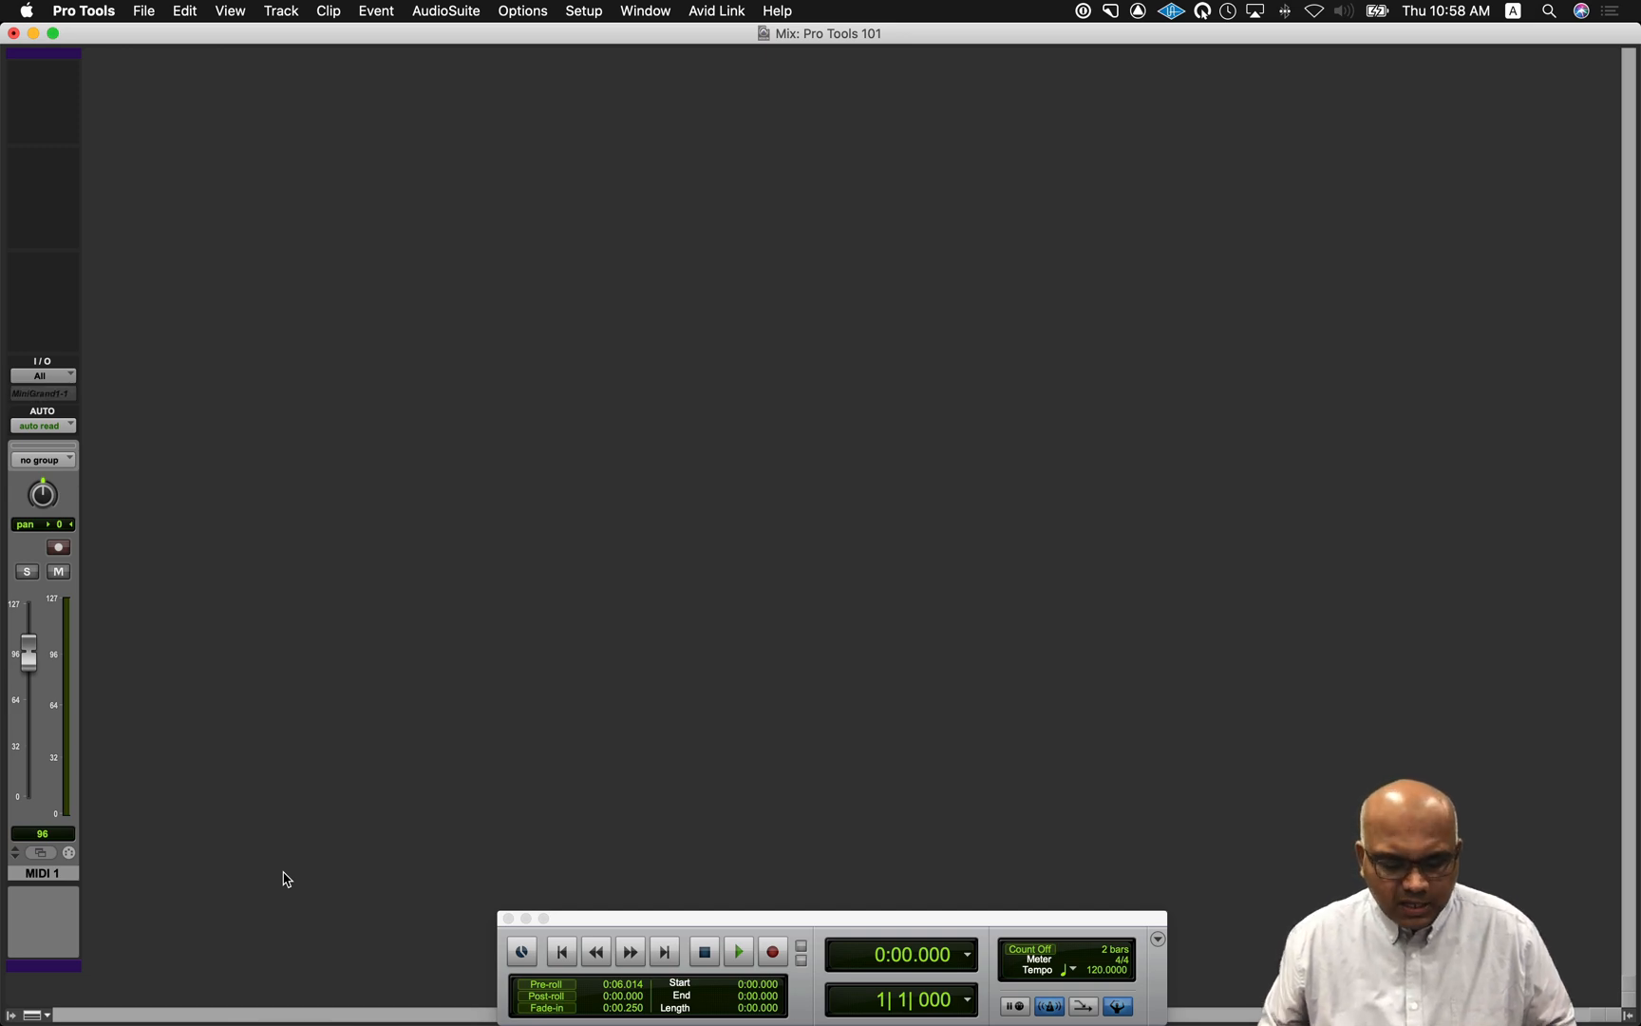
# - Create one new MIDI track with its timebase set to Samples
pyautogui.press('super+shift+n')
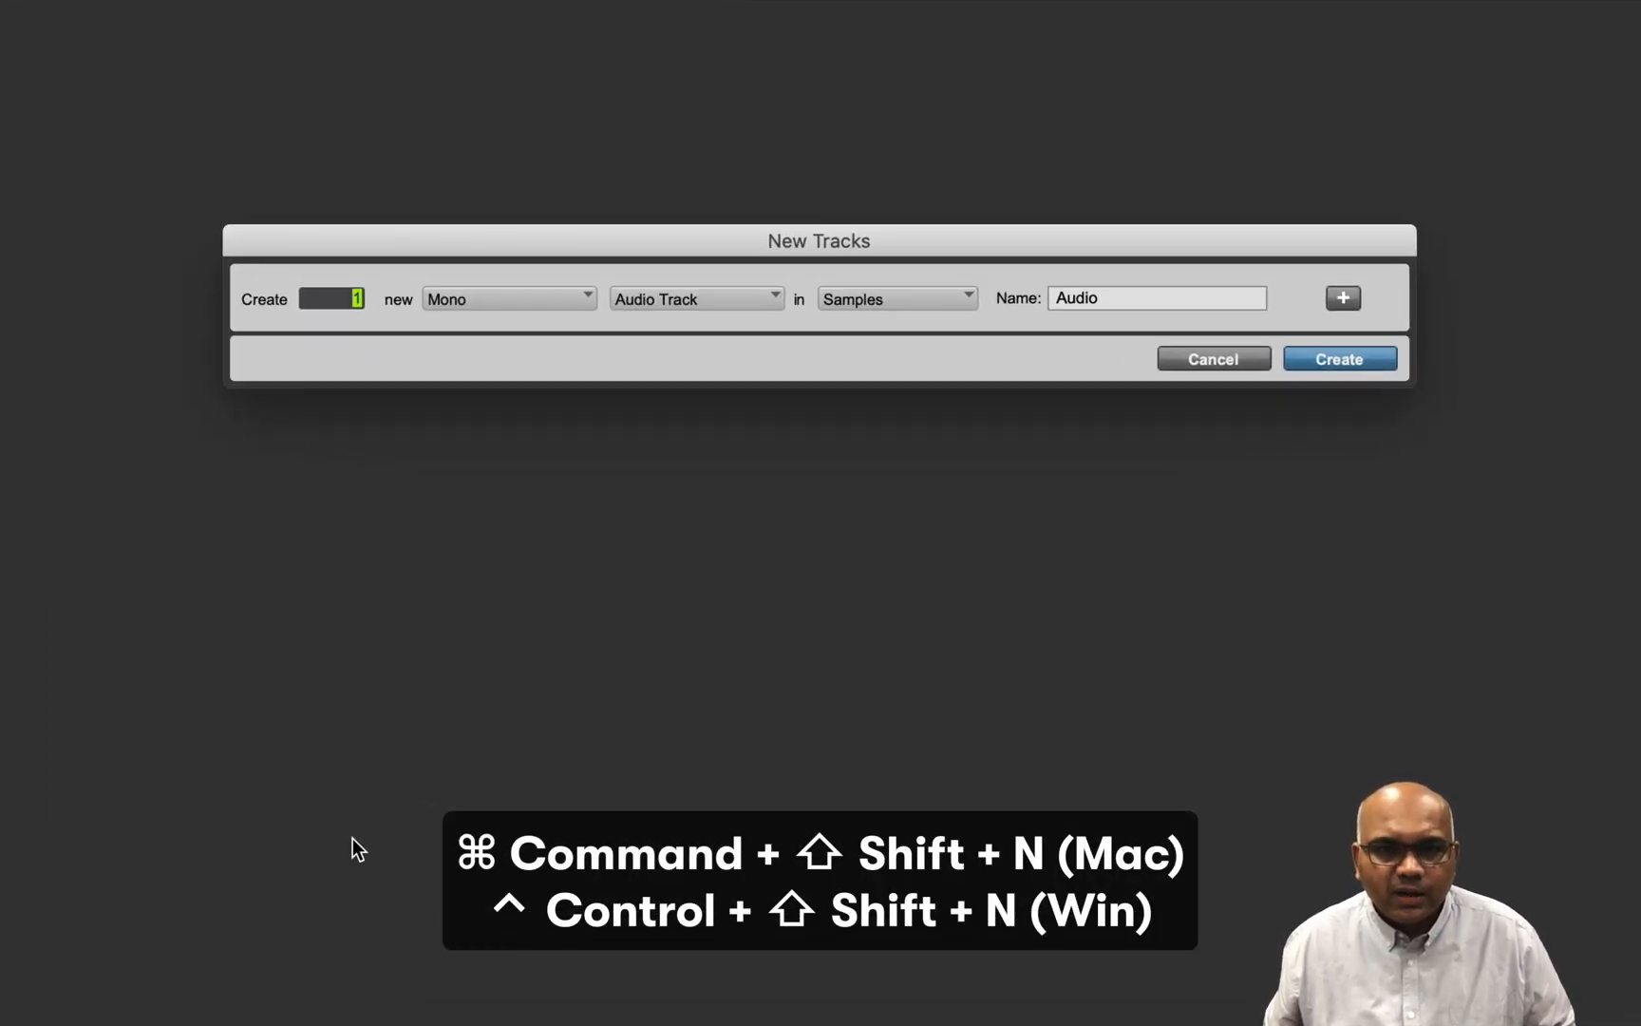
pyautogui.click(733, 304)
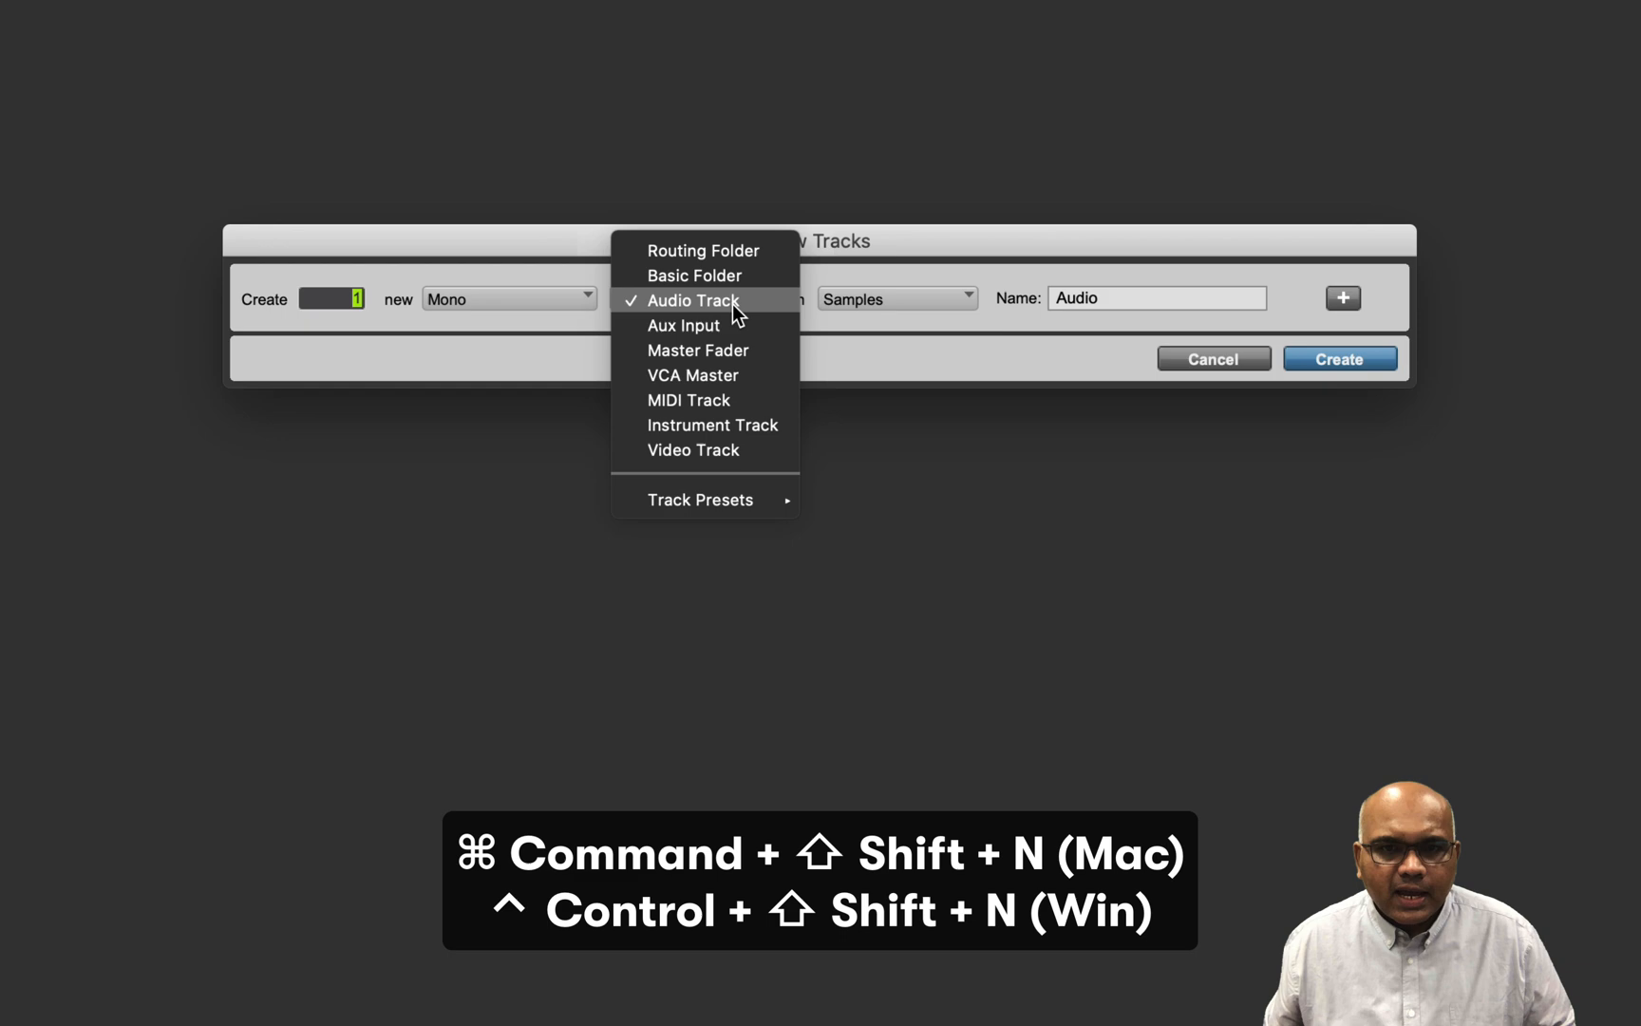
pyautogui.click(739, 400)
pyautogui.click(927, 297)
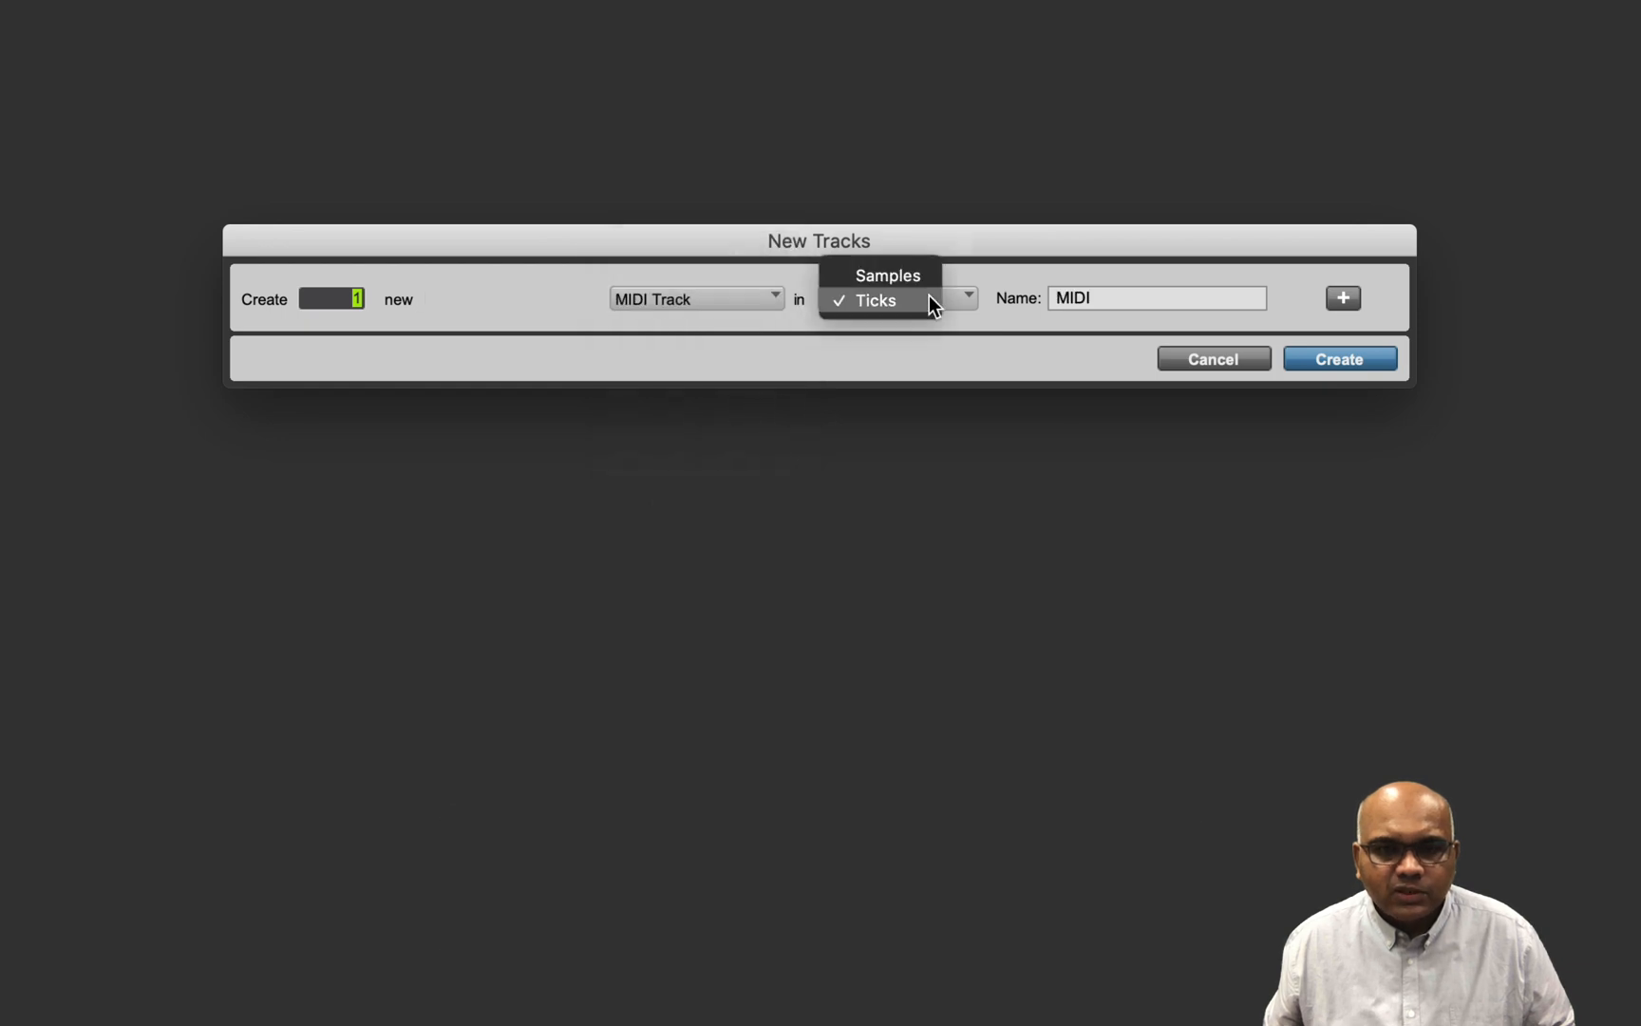
pyautogui.click(927, 275)
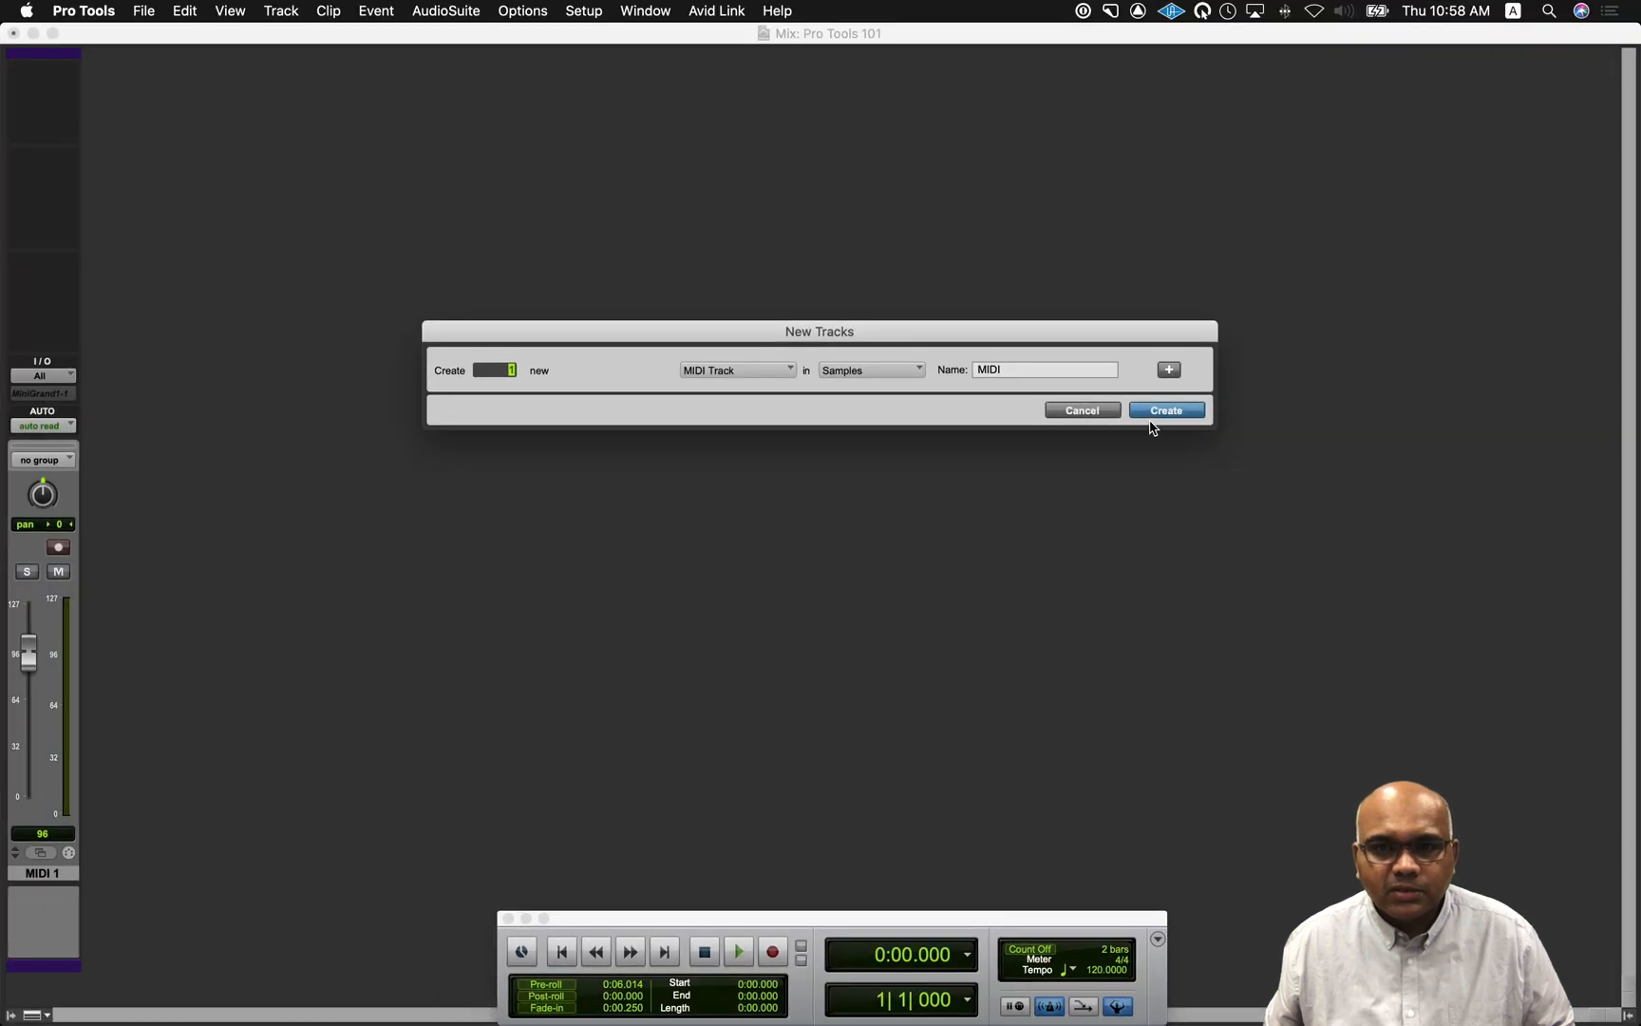
pyautogui.click(1165, 410)
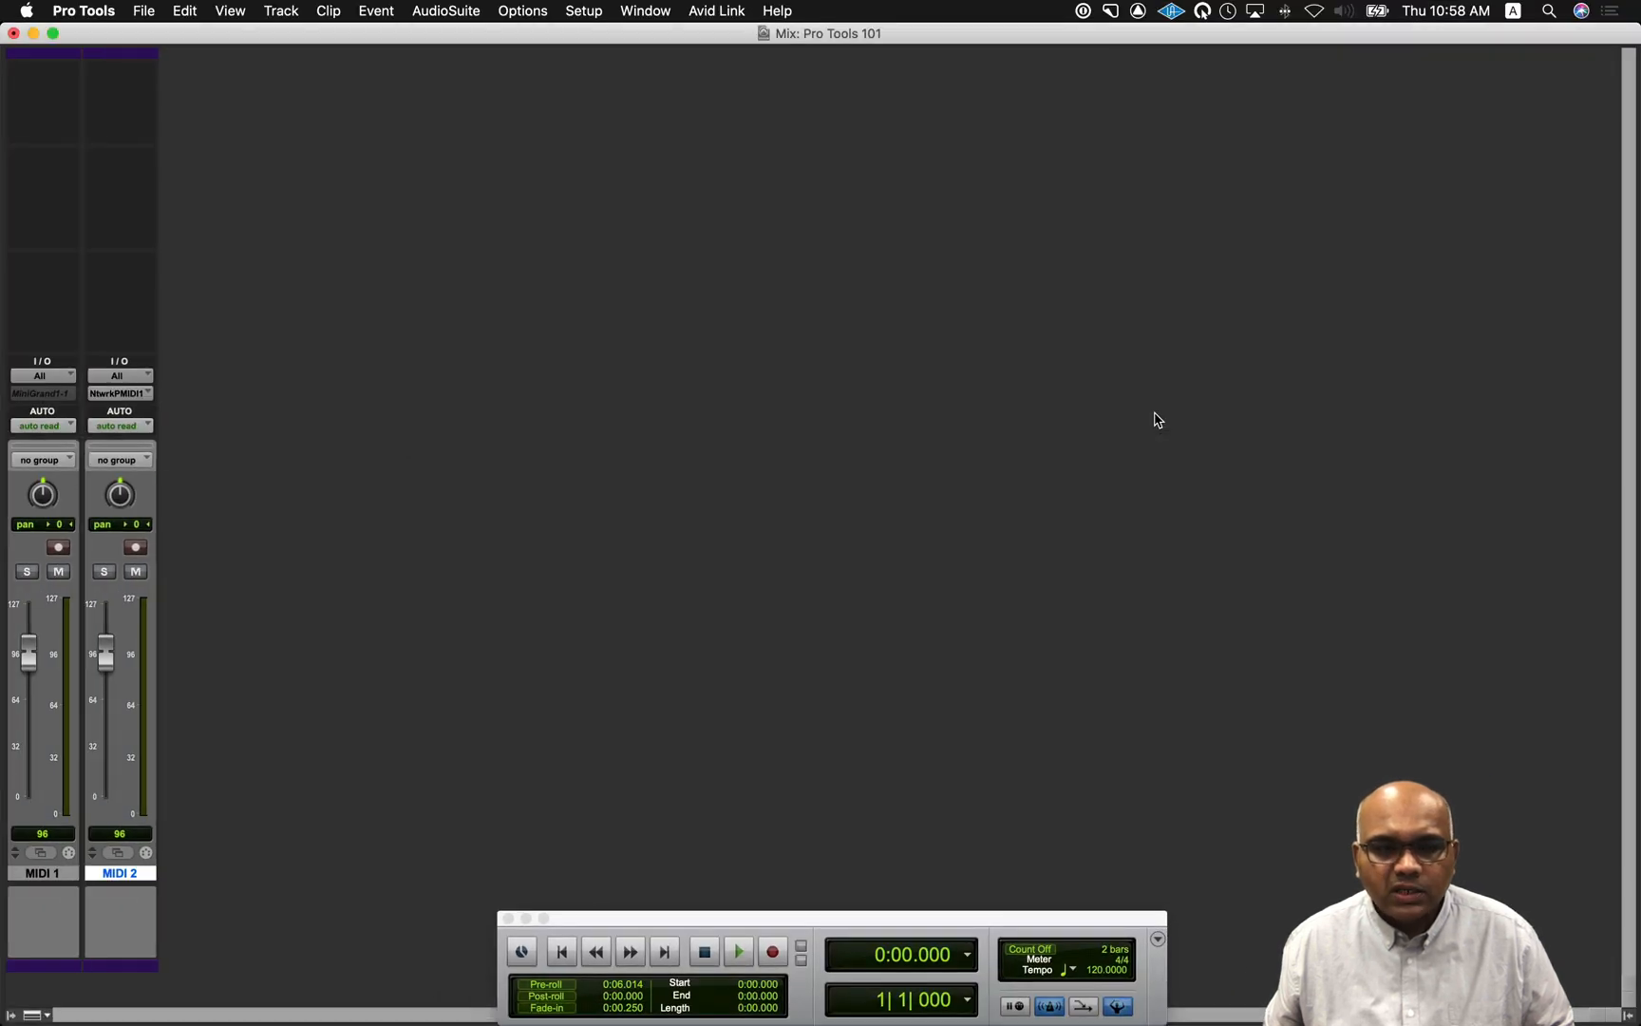
# - In the Edit window, copy the MIDI 1 clip onto the MIDI 2 track and move both clips to start at 0:05.000
pyautogui.press('super+equal')
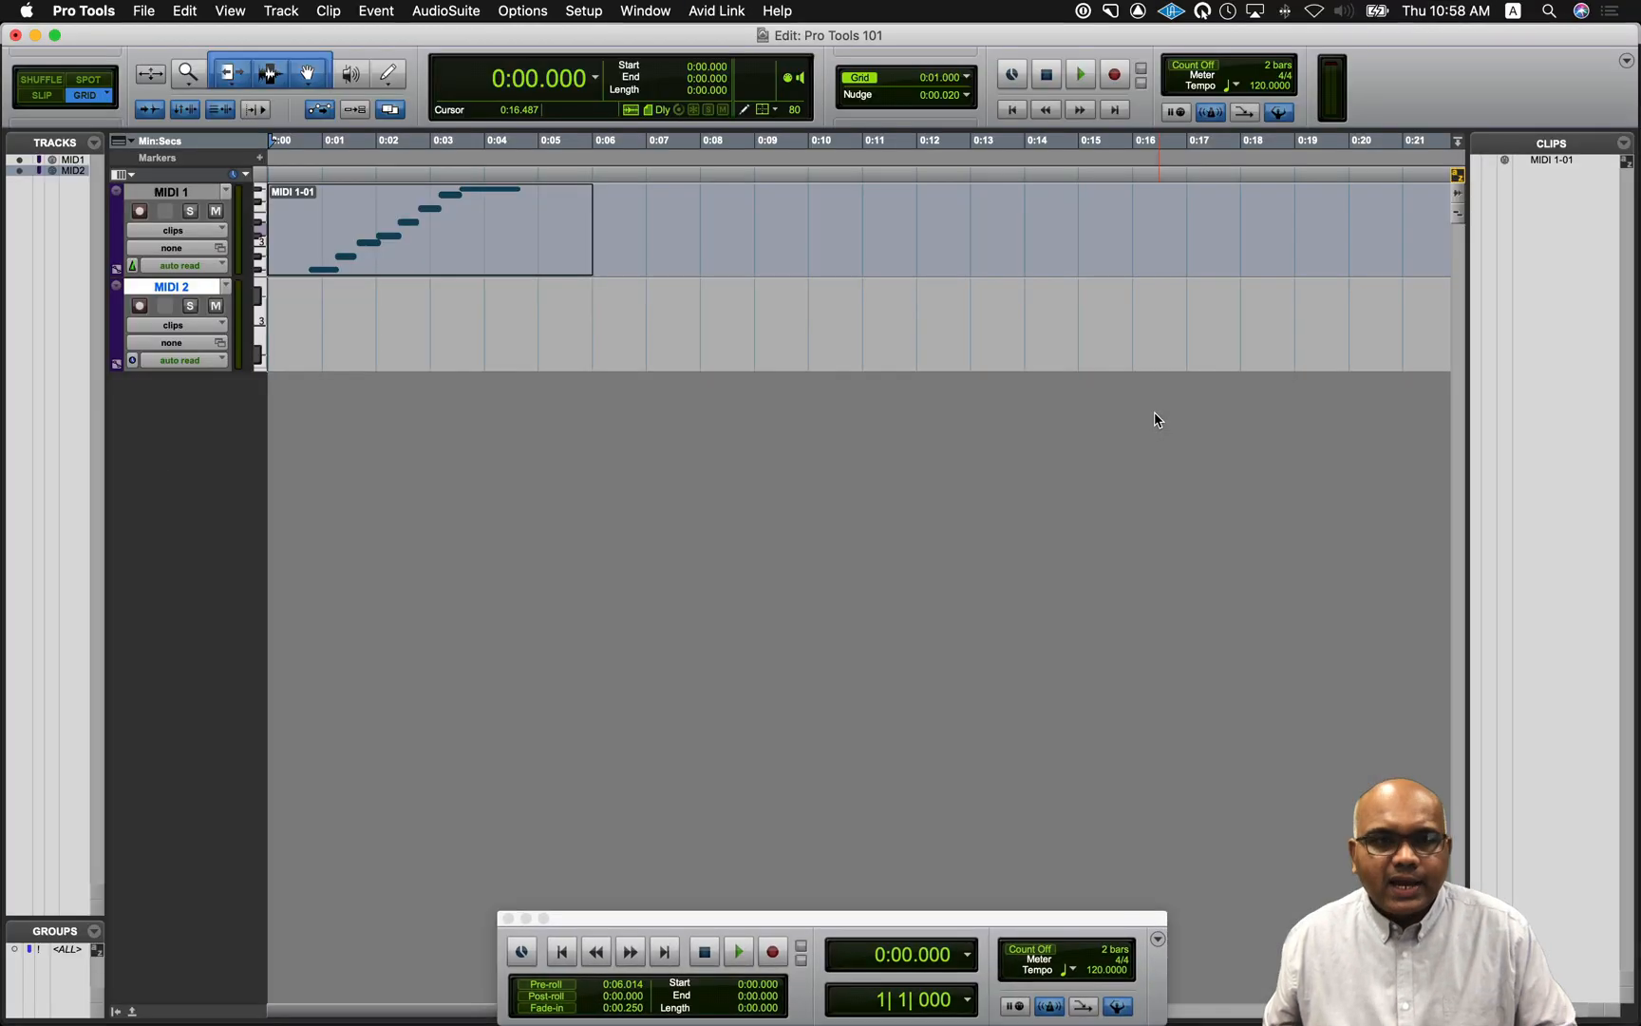
pyautogui.click(418, 256)
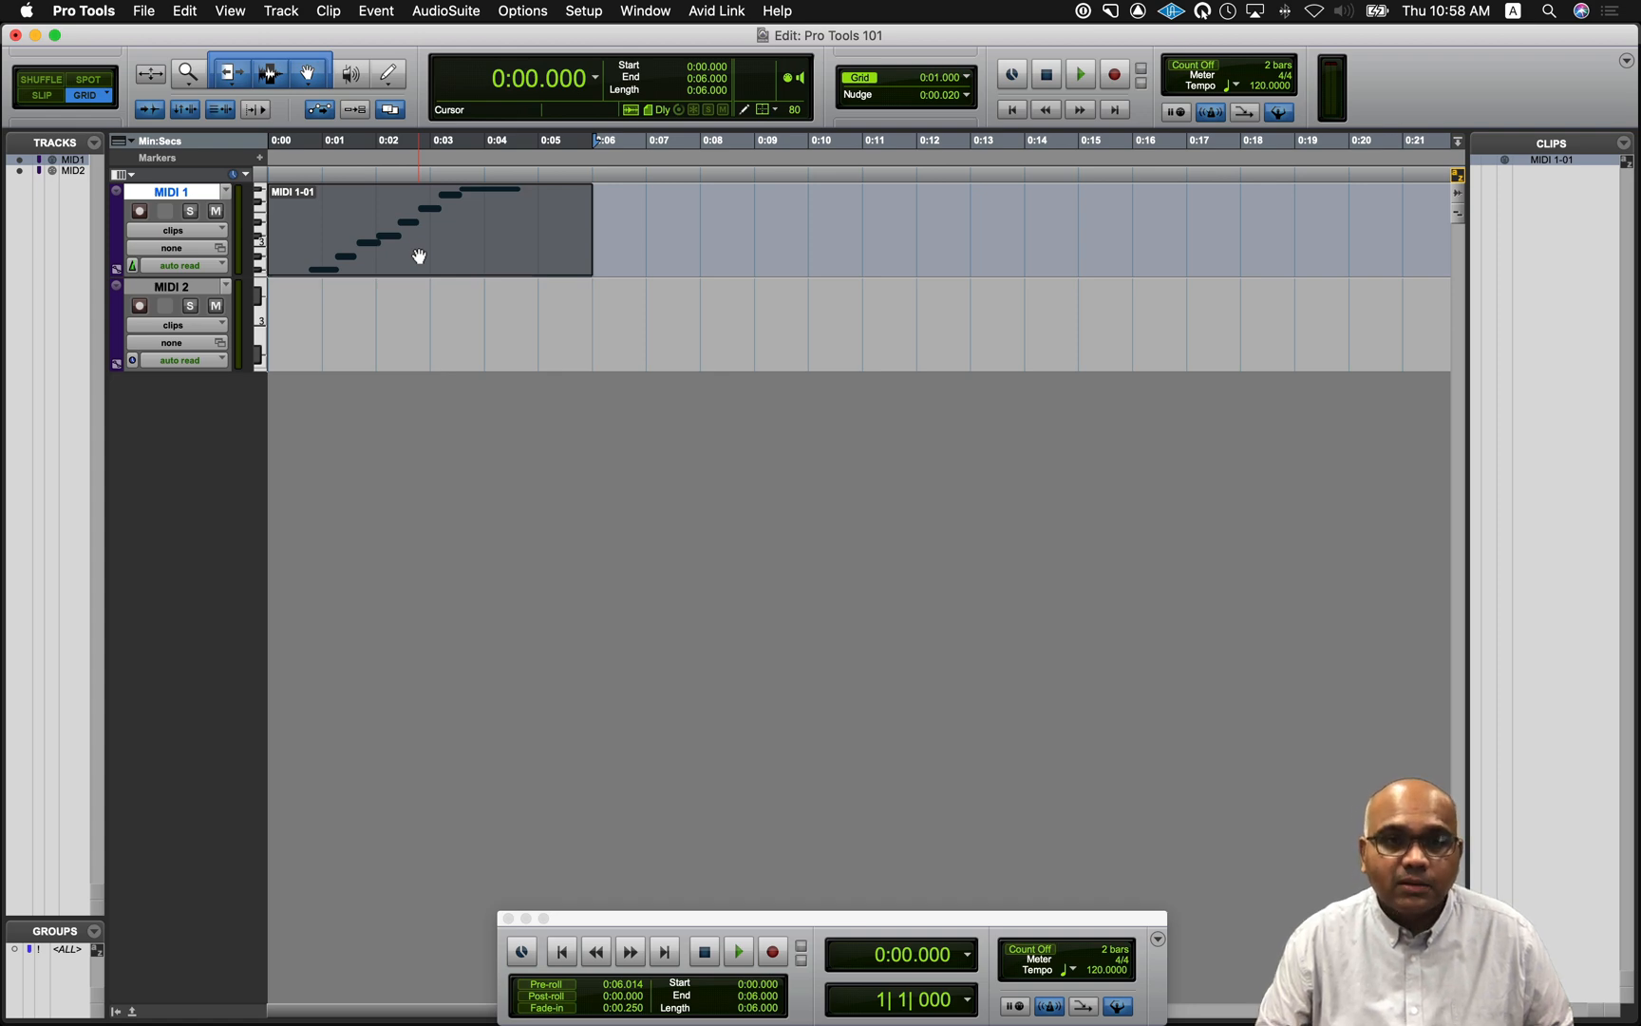
pyautogui.press(';')
pyautogui.press('super+v')
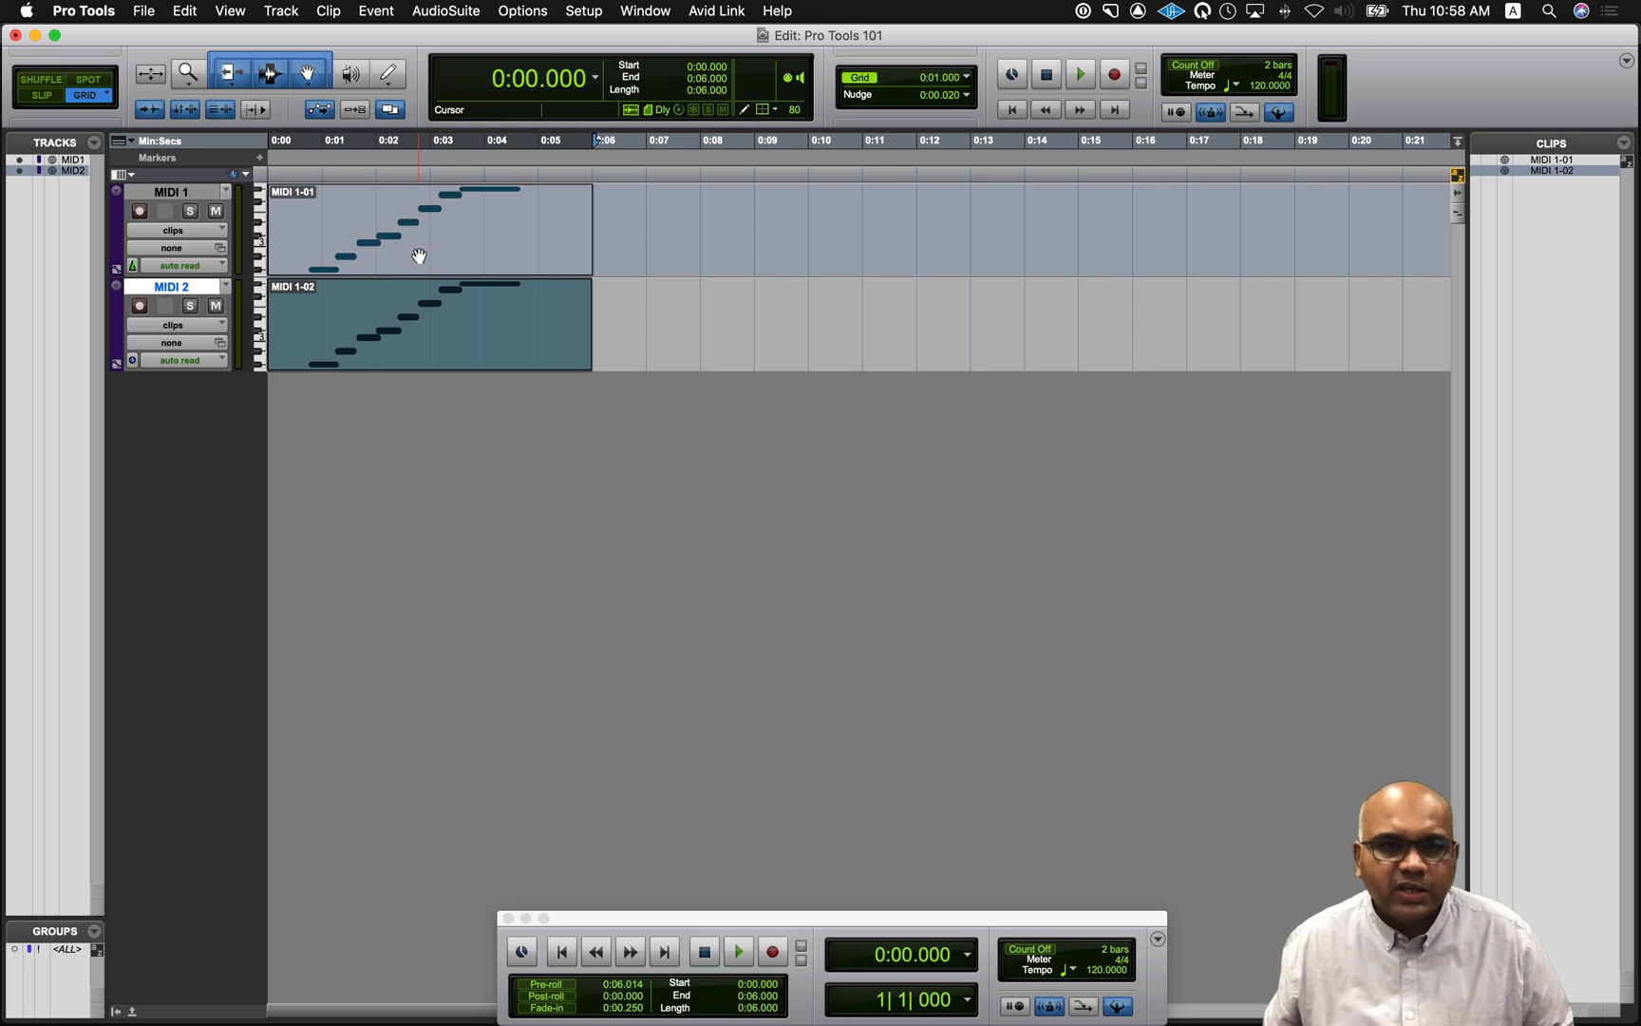
pyautogui.moveTo(418, 257); pyautogui.dragTo(670, 243)
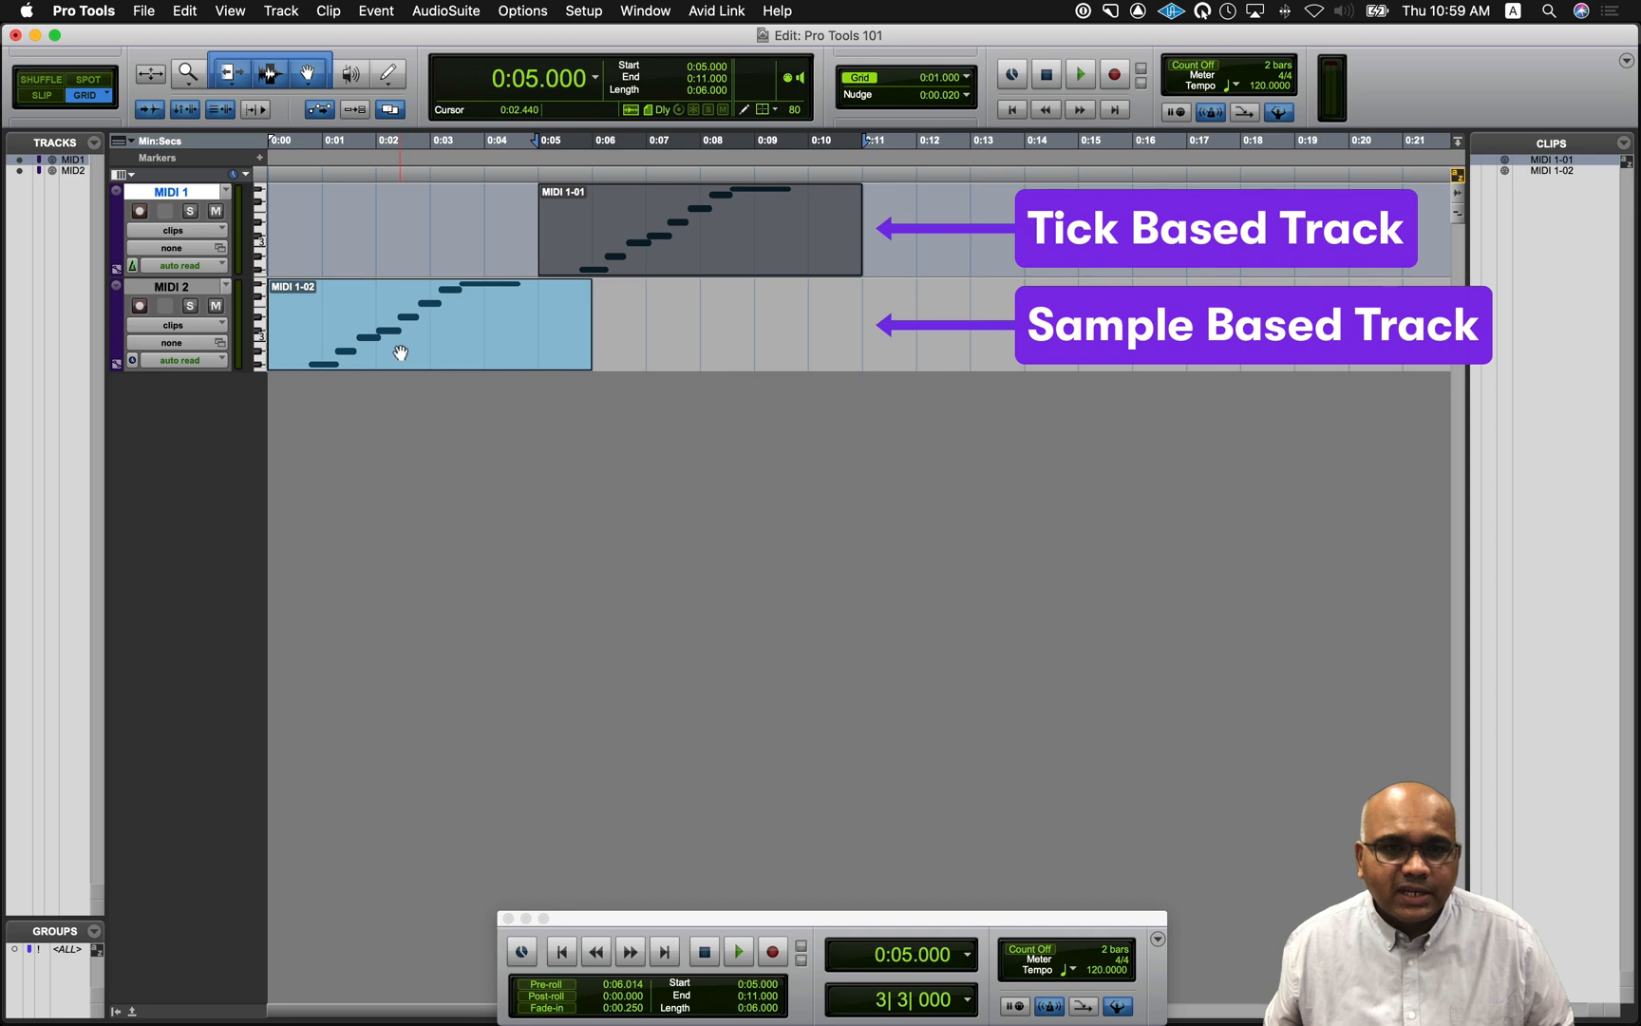
pyautogui.moveTo(400, 352); pyautogui.dragTo(686, 356)
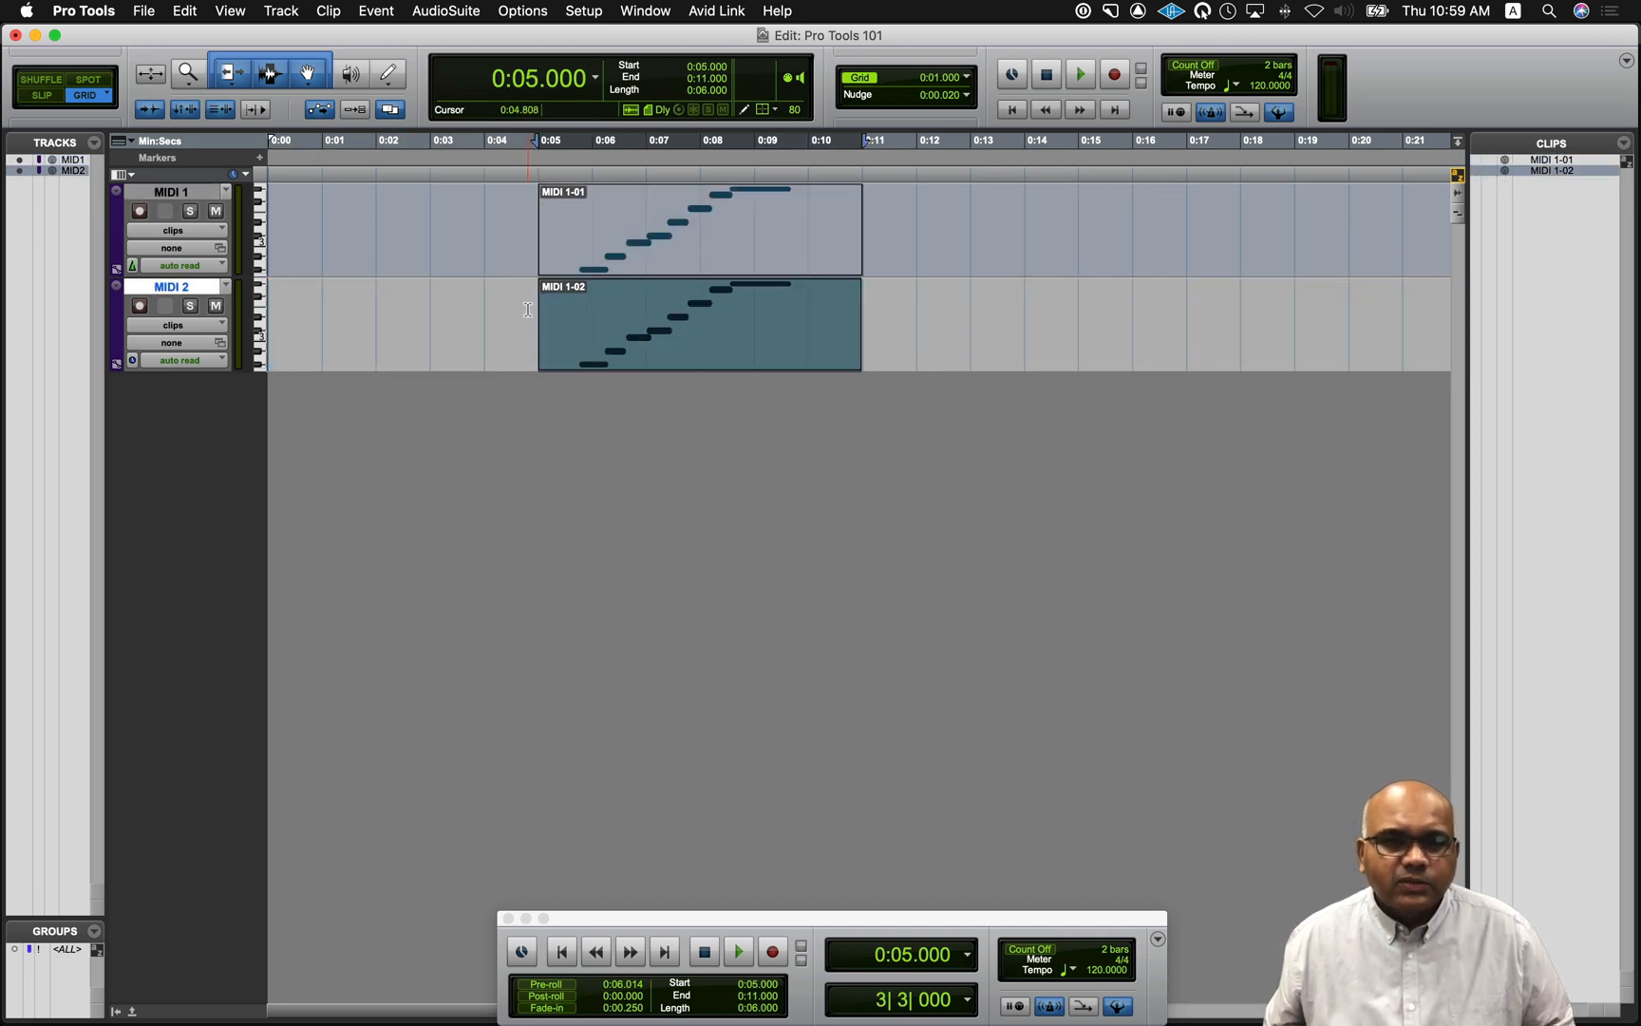
# - Place the edit cursor at the clips' start and set the main counter to Bars|Beats
pyautogui.click(529, 310)
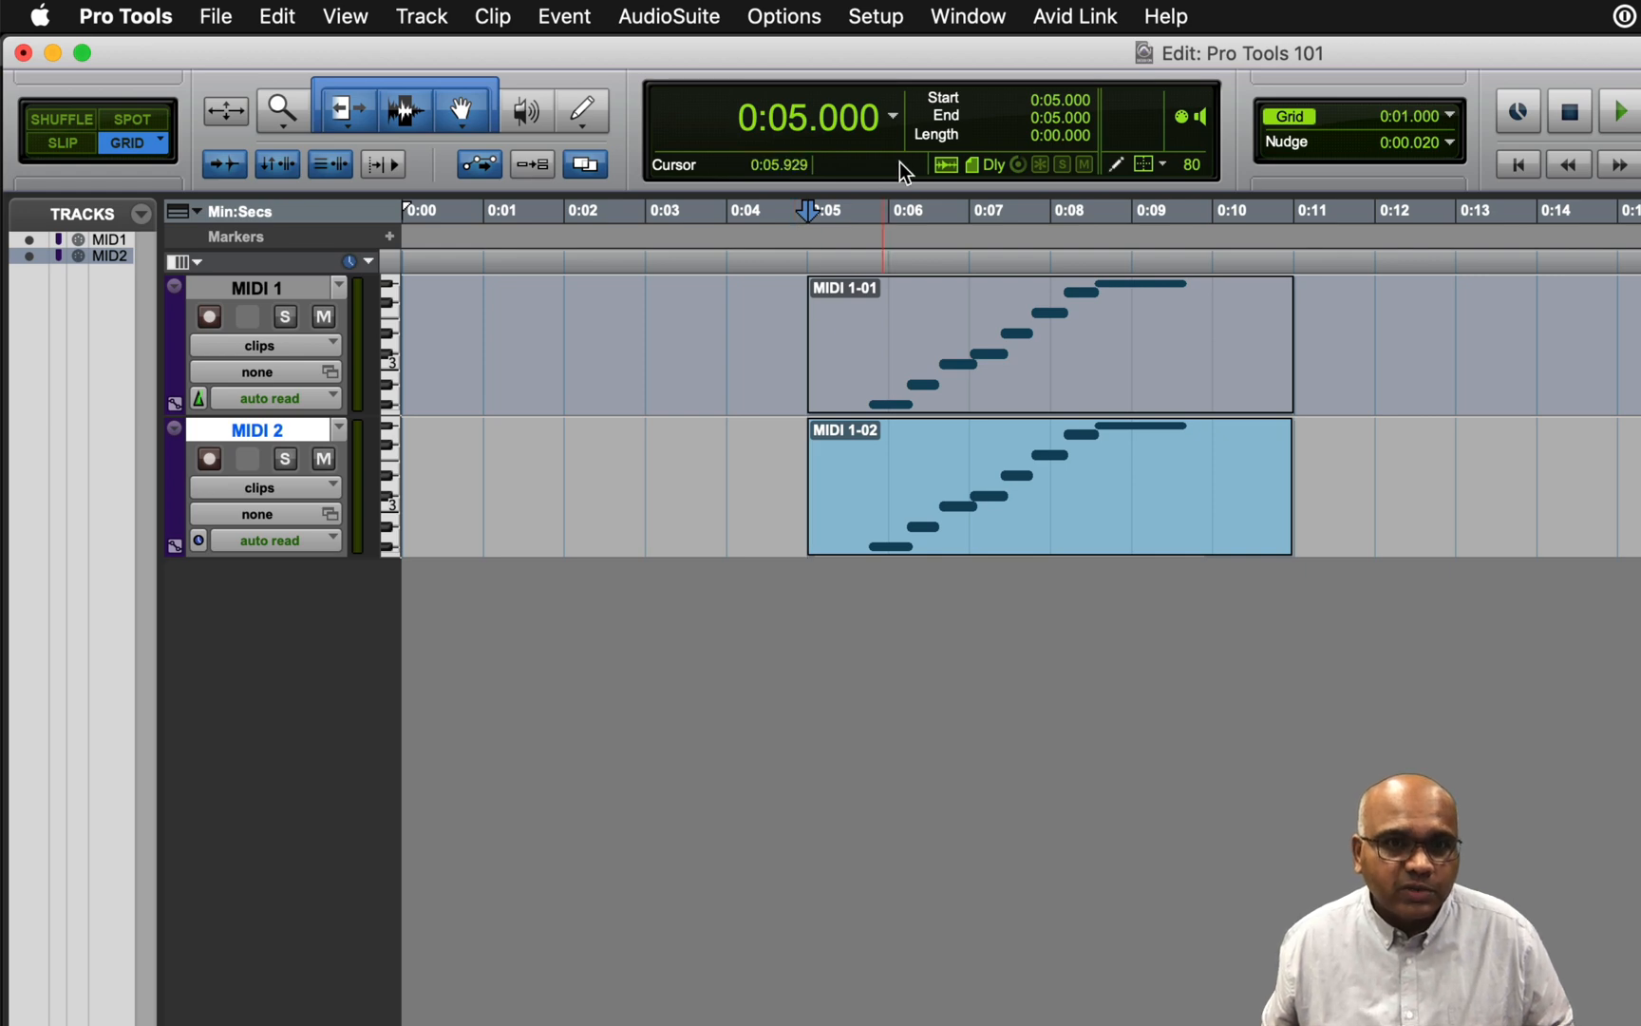
pyautogui.click(893, 117)
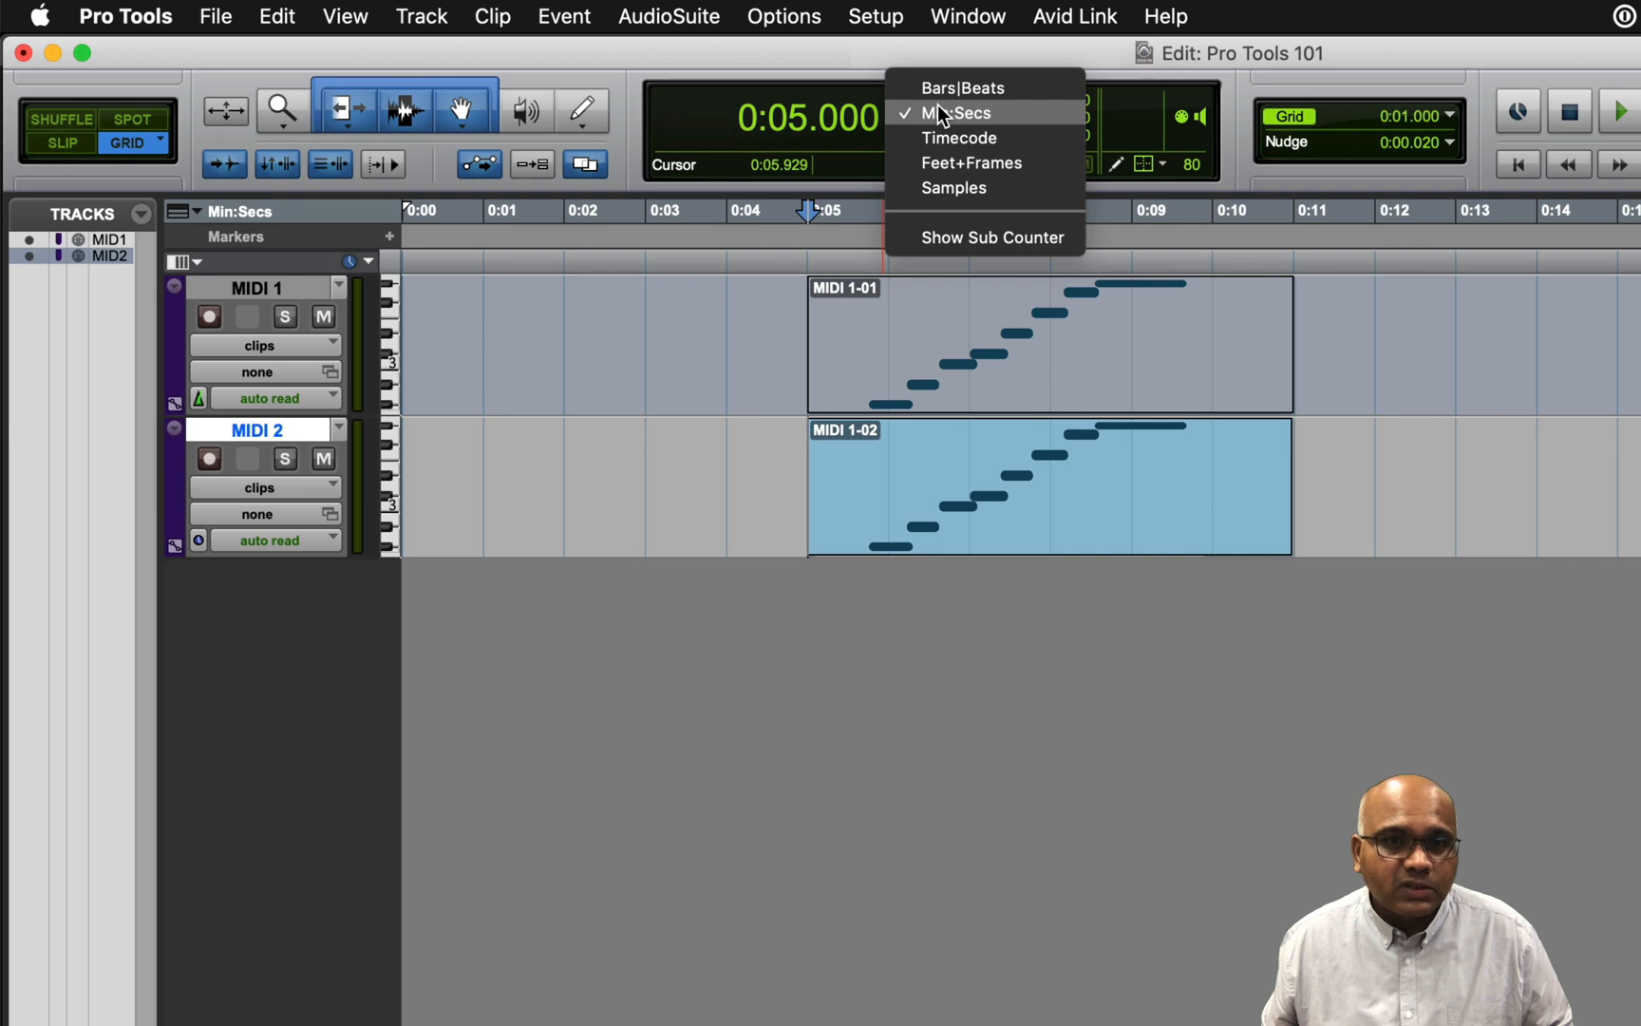
pyautogui.click(1007, 93)
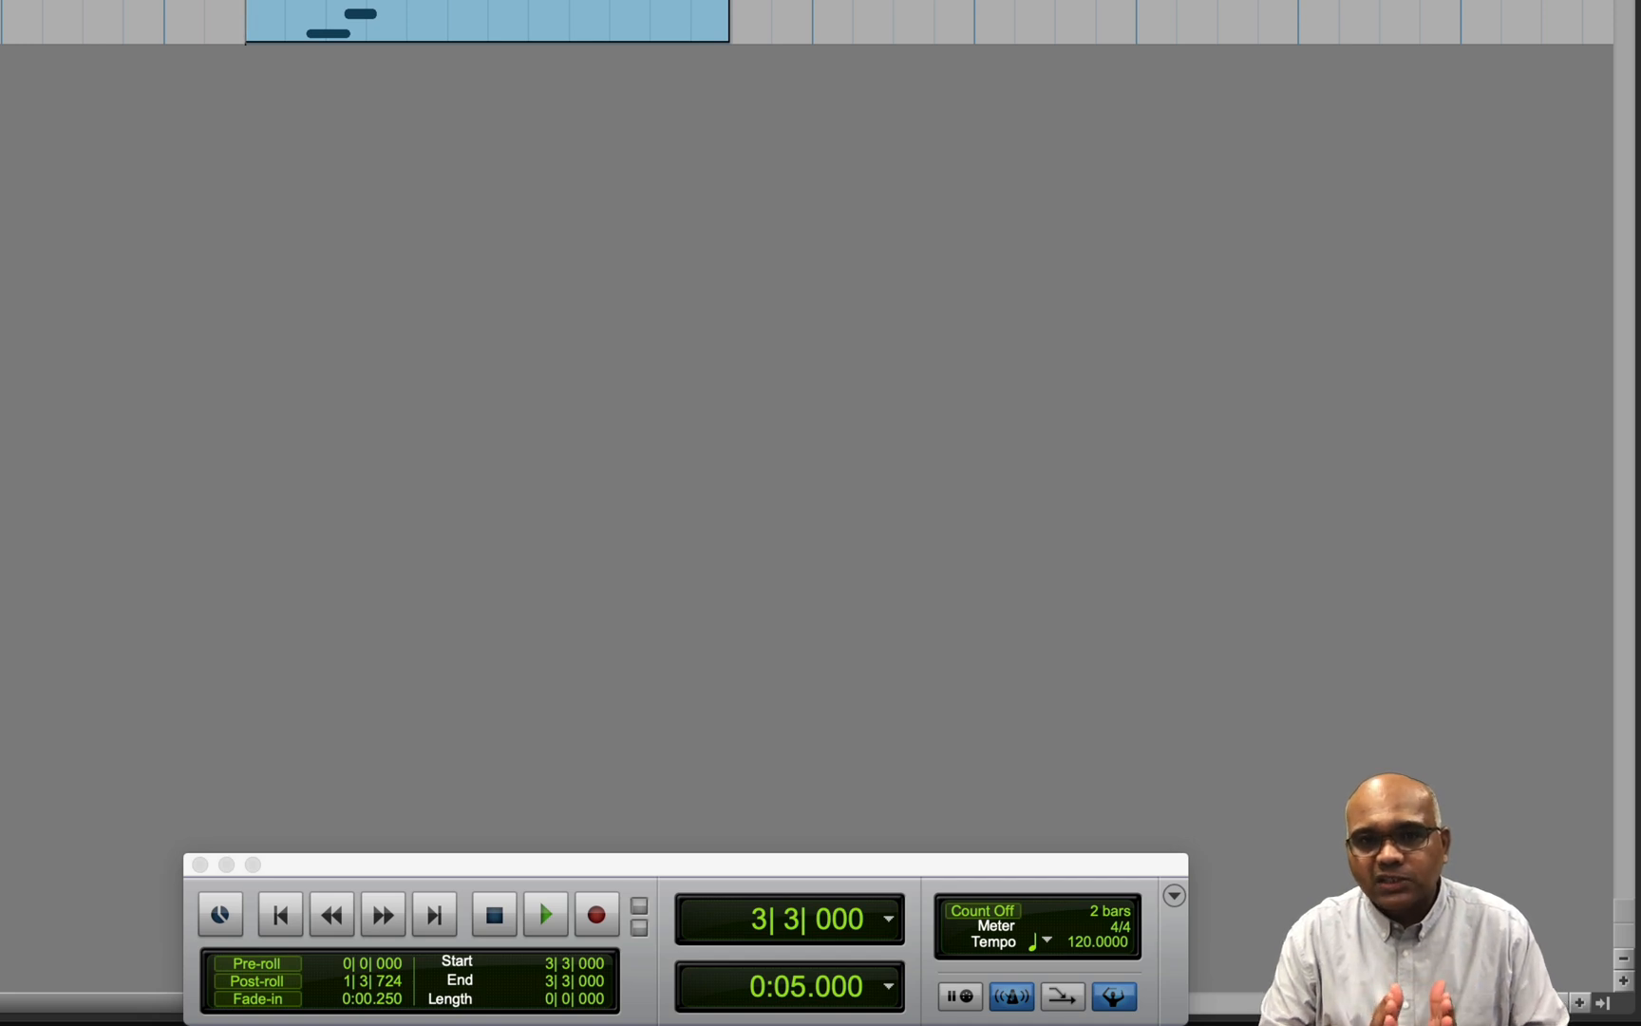
# - Set the session tempo to 240 BPM in the Transport window
pyautogui.click(1102, 997)
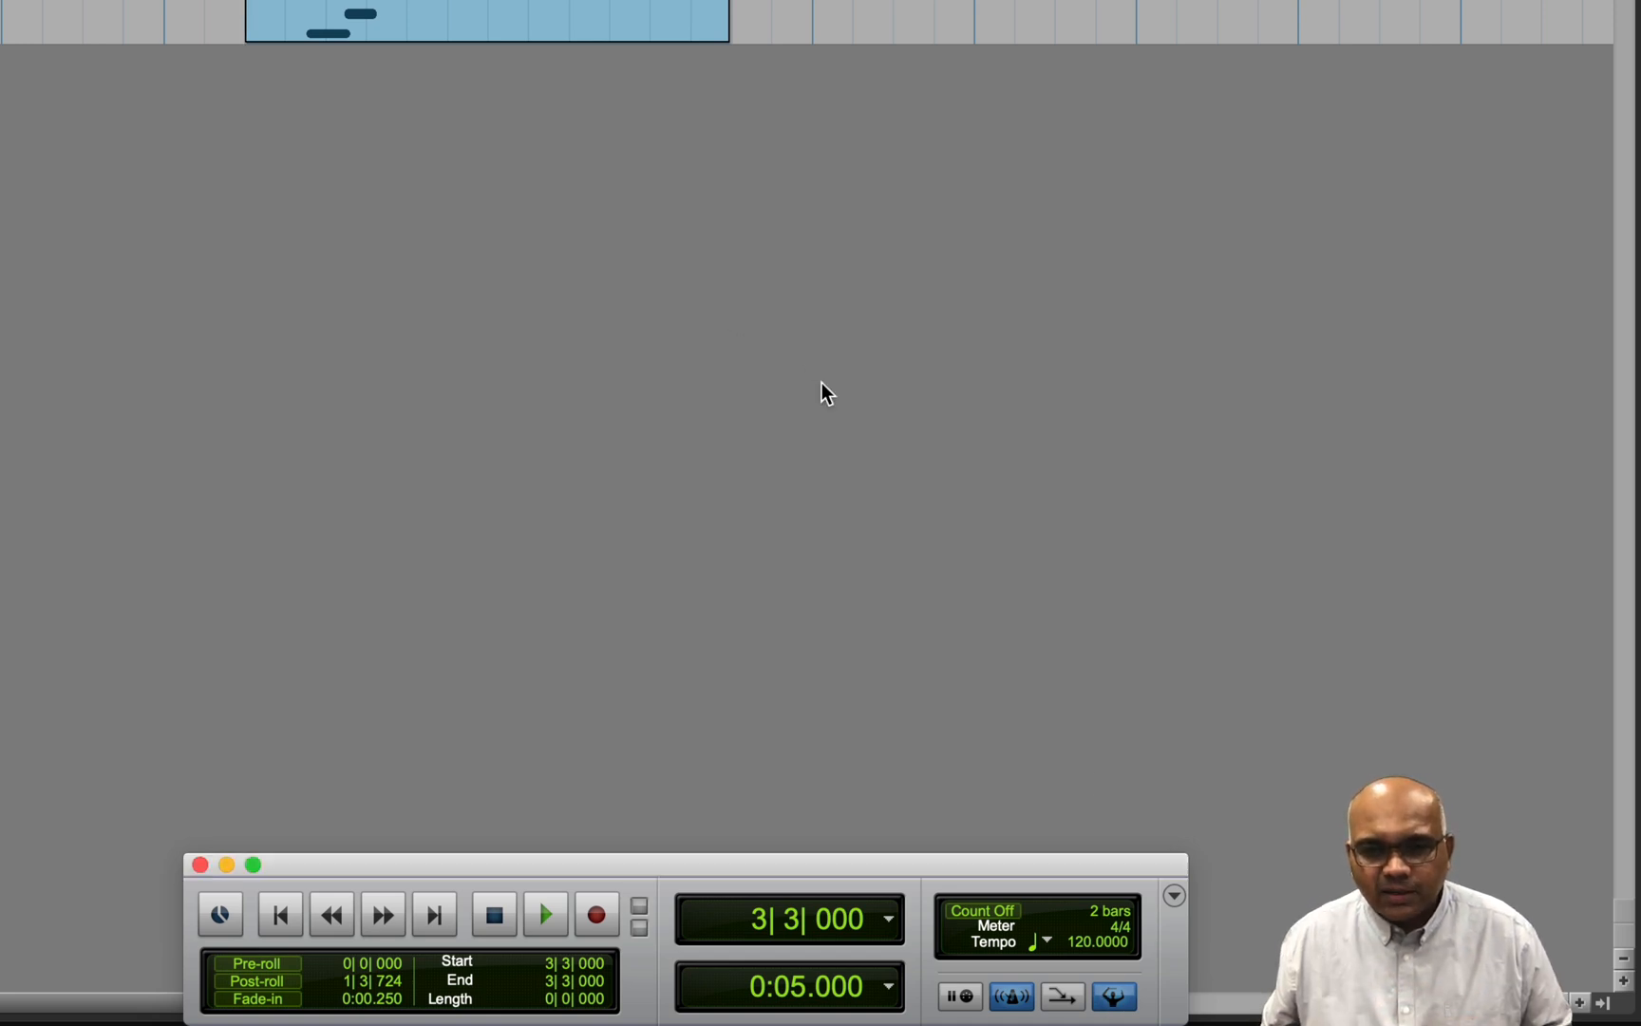
pyautogui.click(1083, 938)
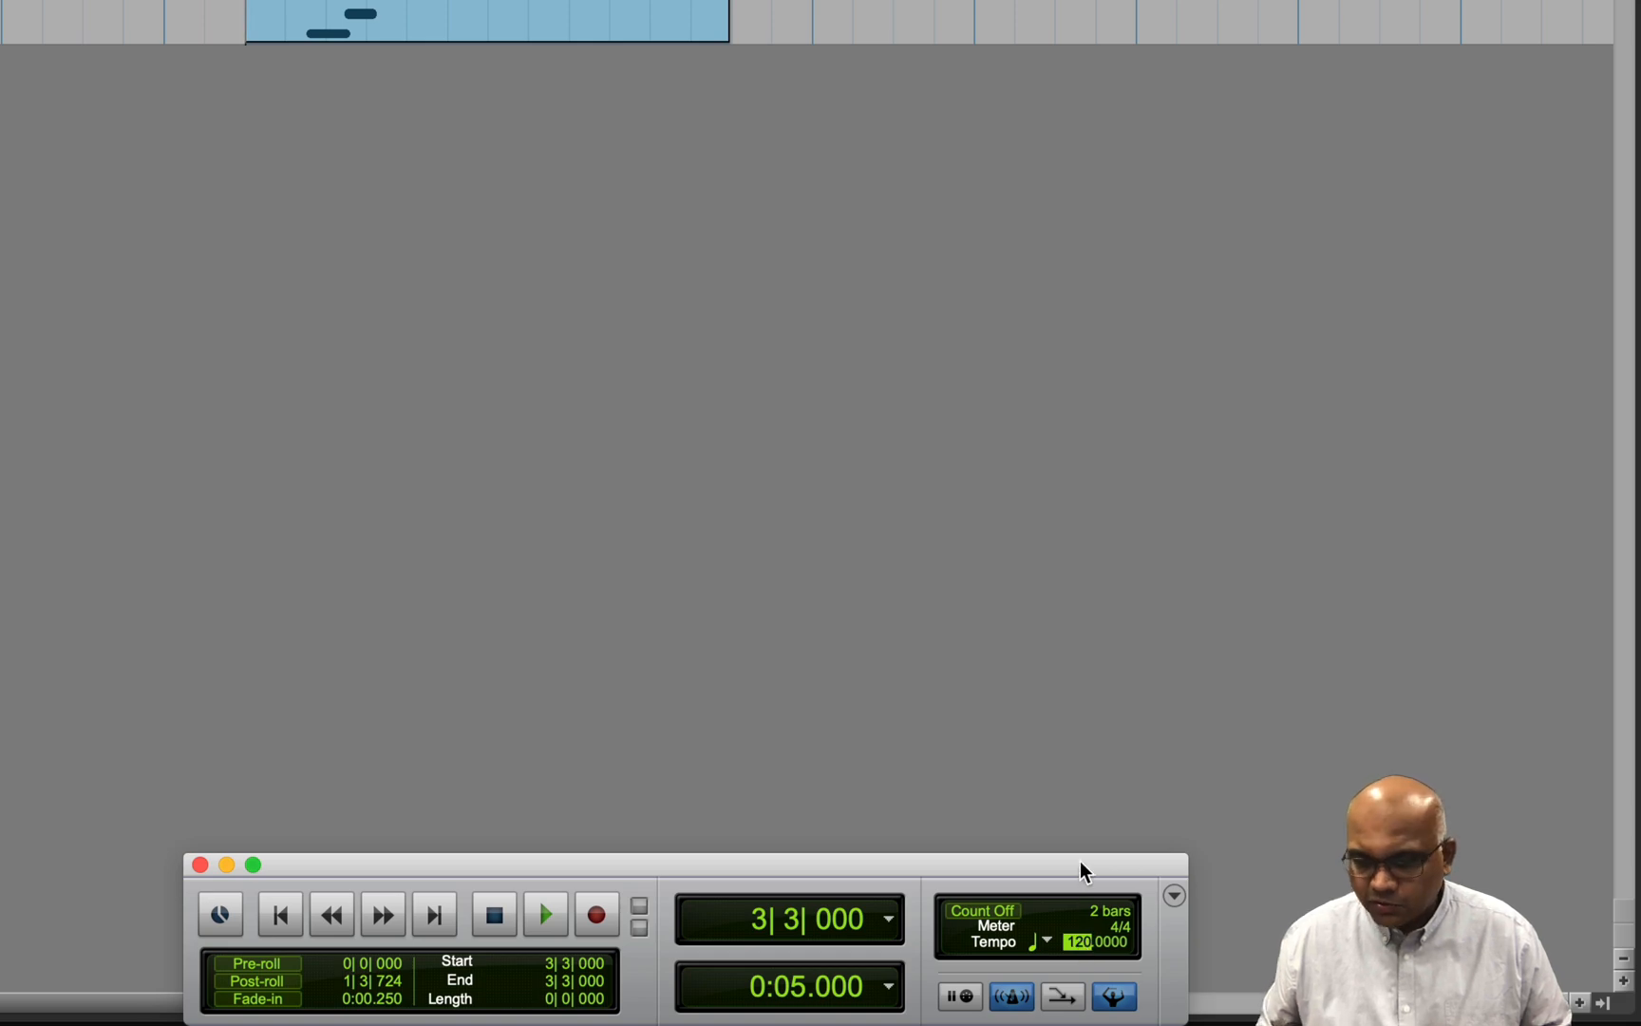
pyautogui.write('240')
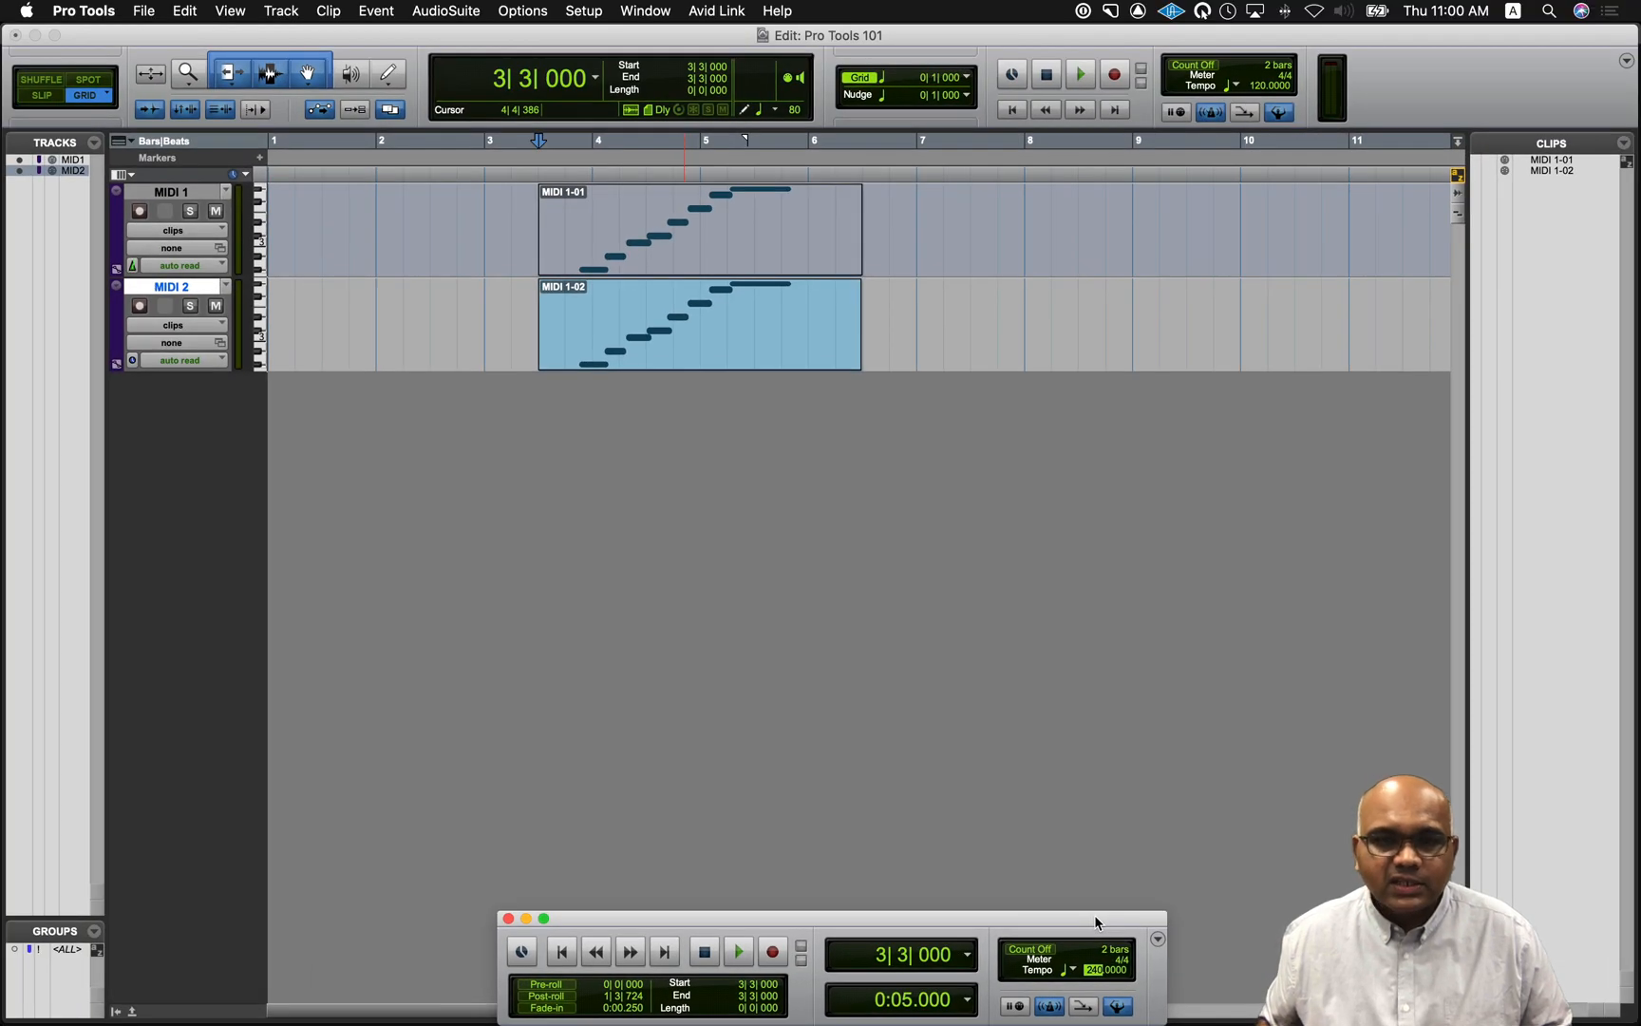
pyautogui.press('Return')
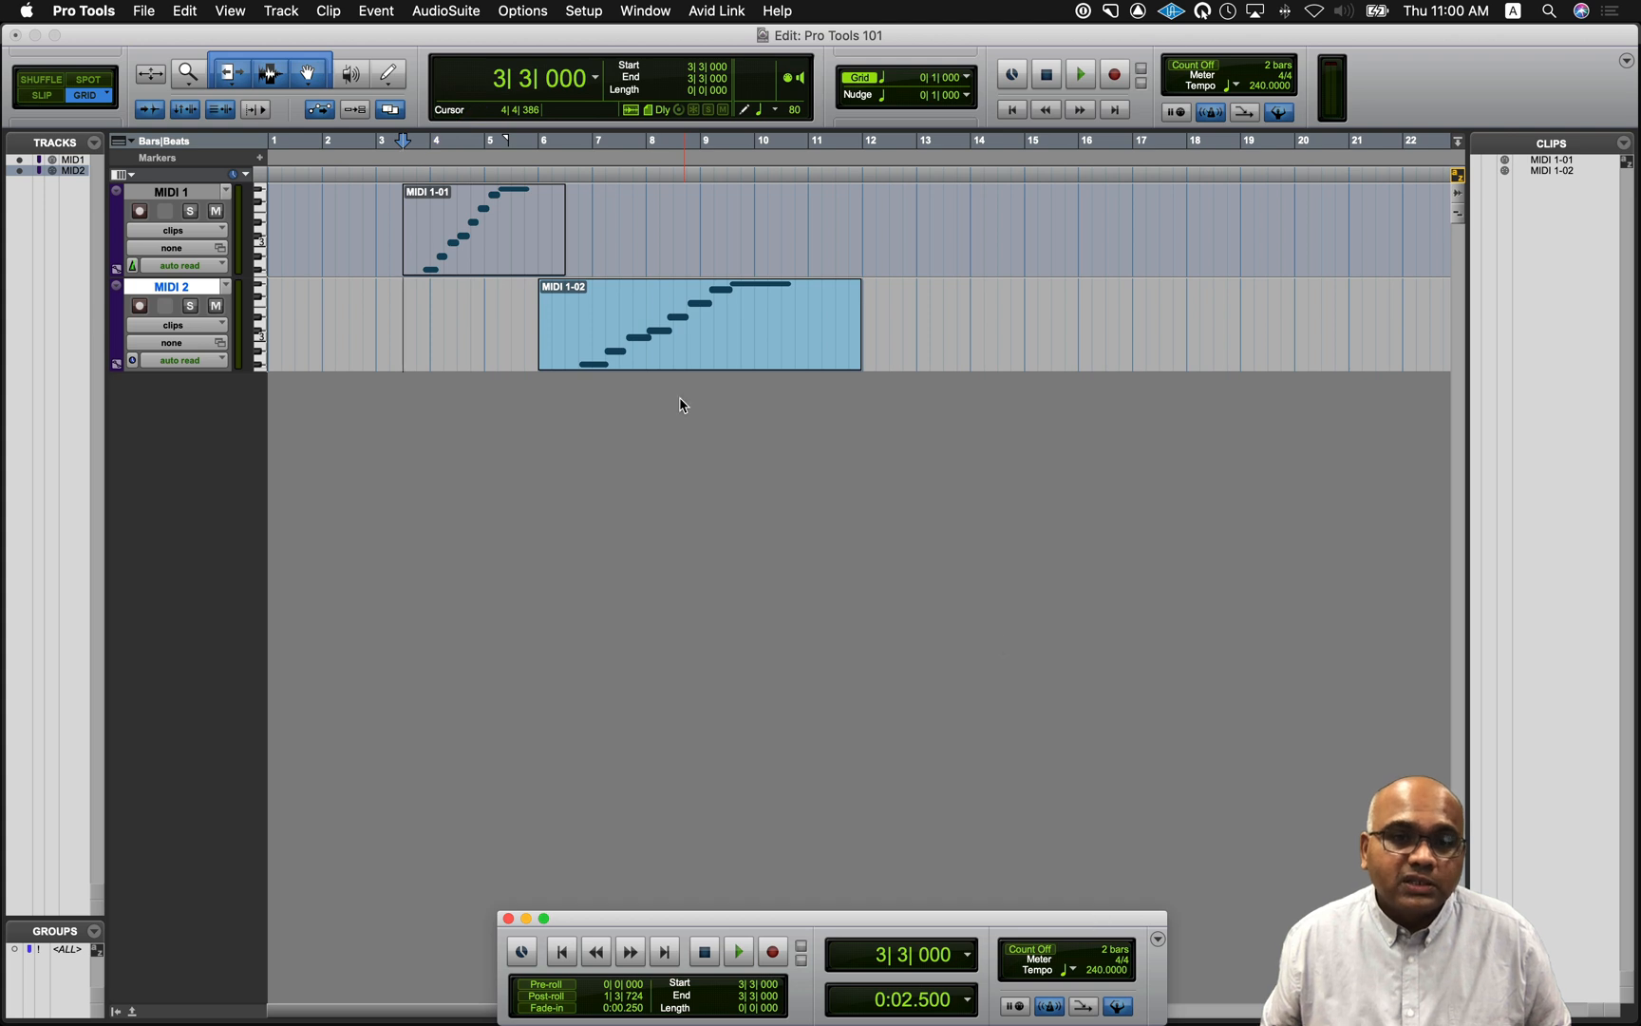
# - Select the MIDI 2 clip, then step the main counter's ticks down to 5|4|959 and back up to 6|1|000
pyautogui.click(692, 367)
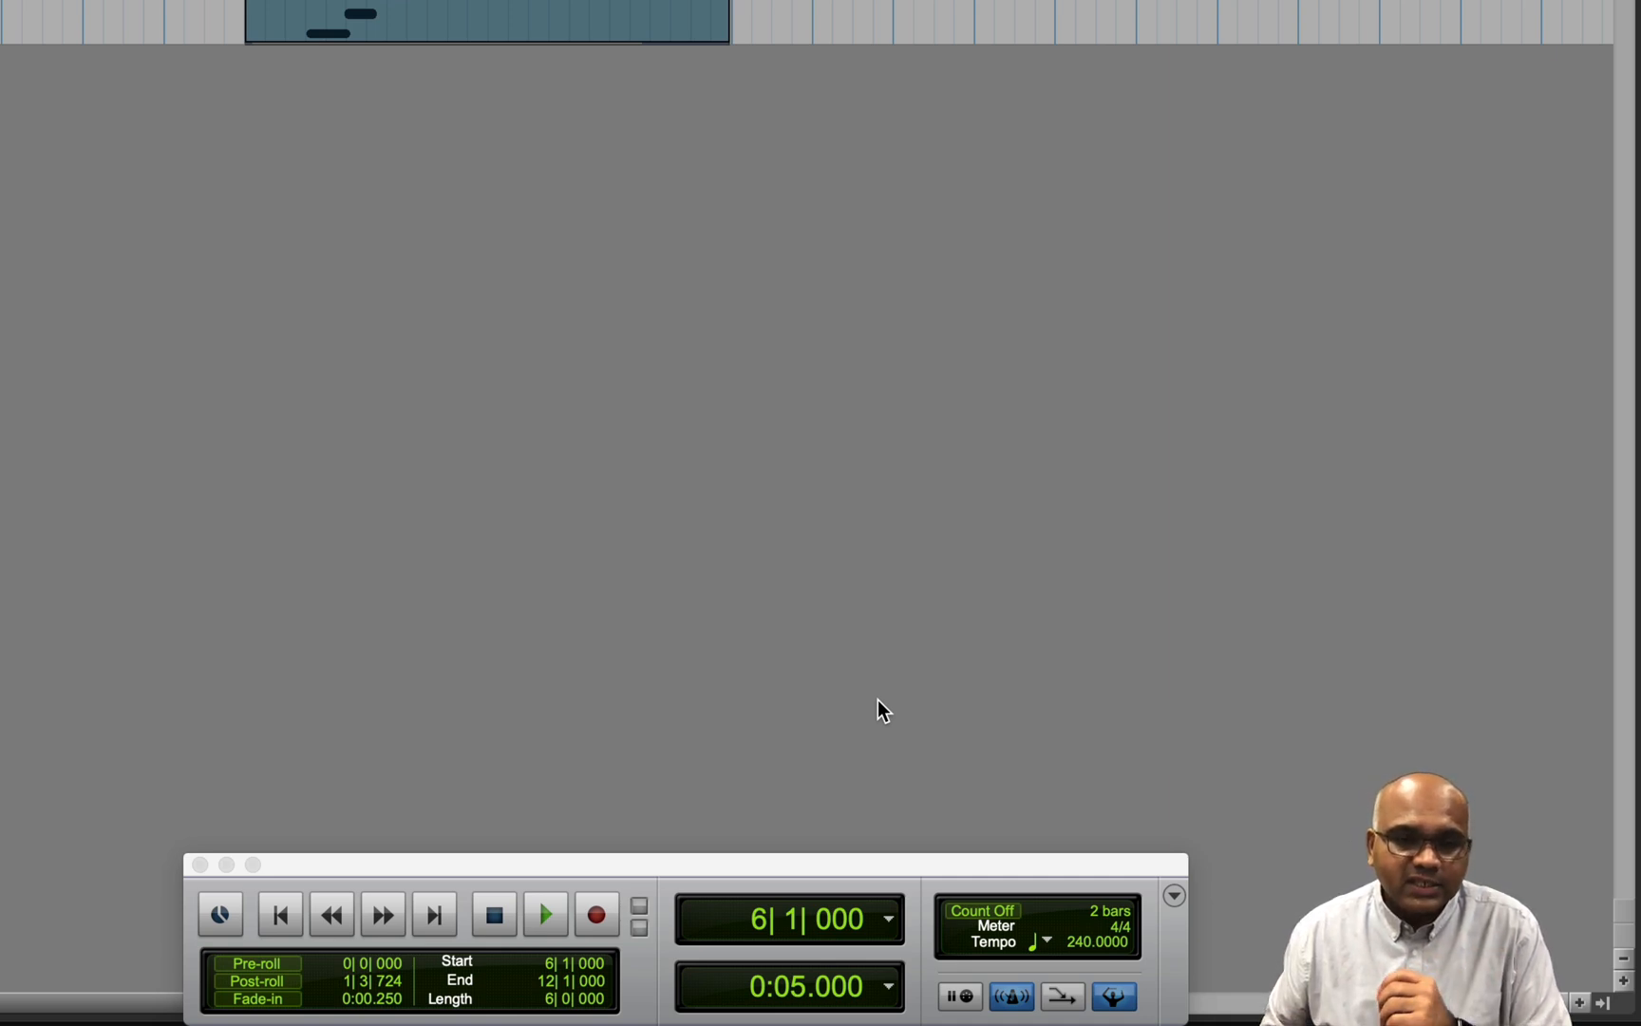
pyautogui.click(847, 919)
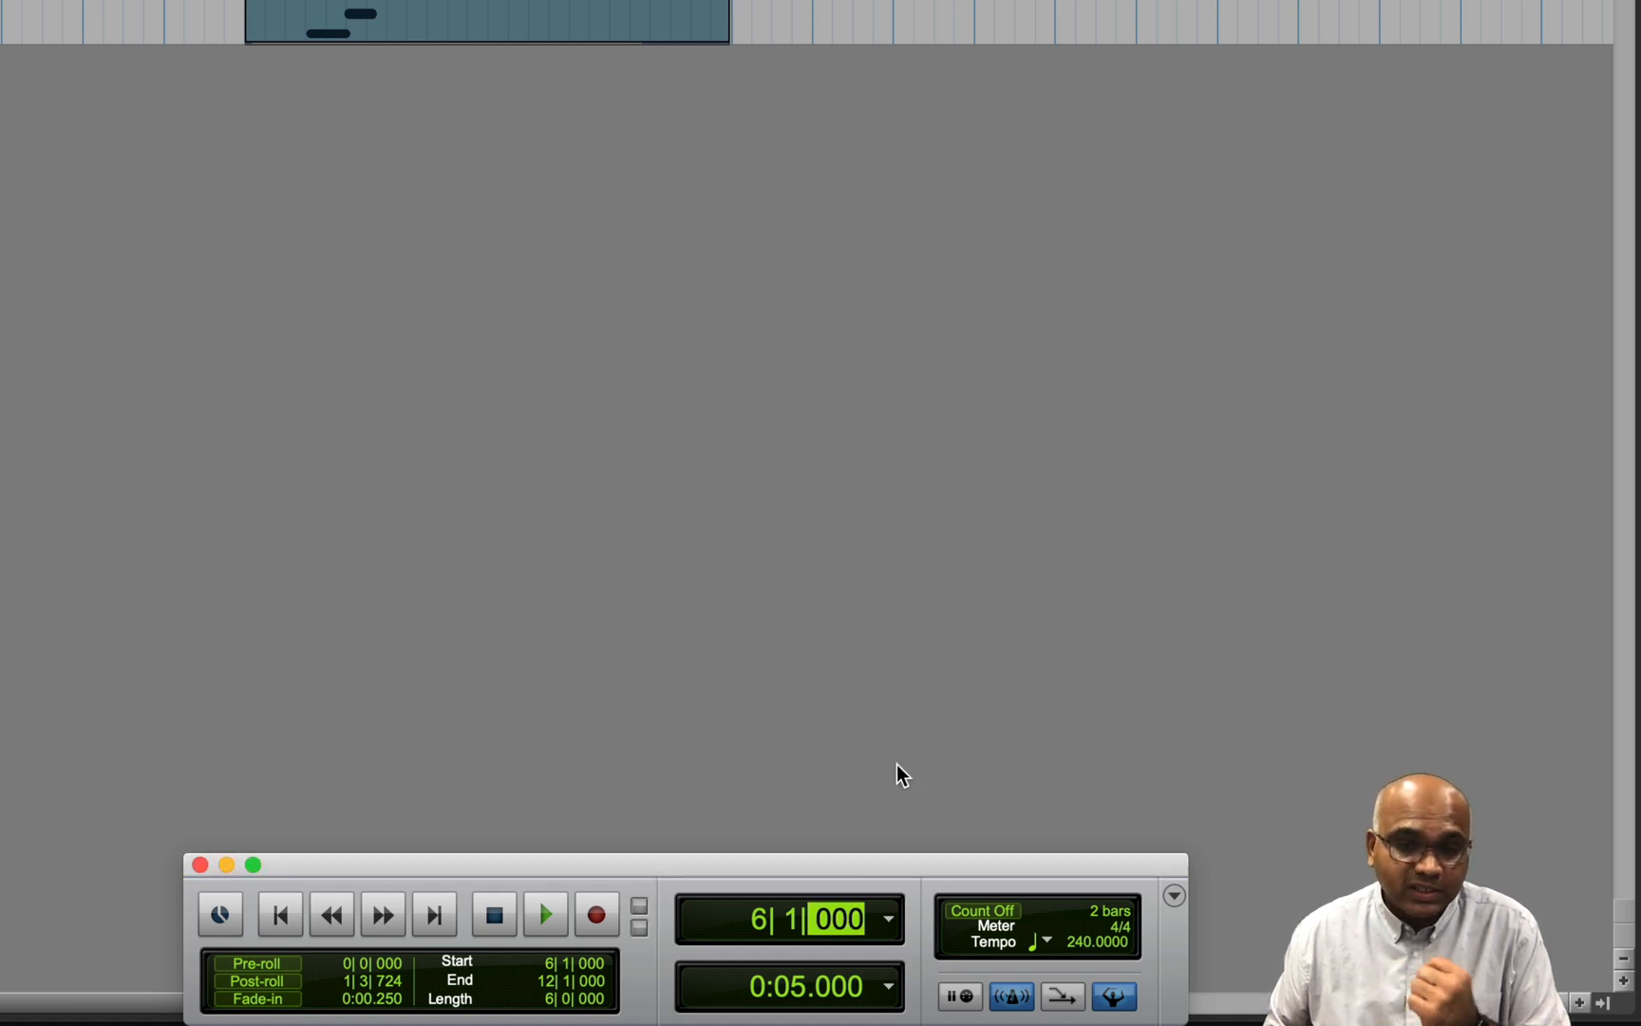
pyautogui.press('Down')
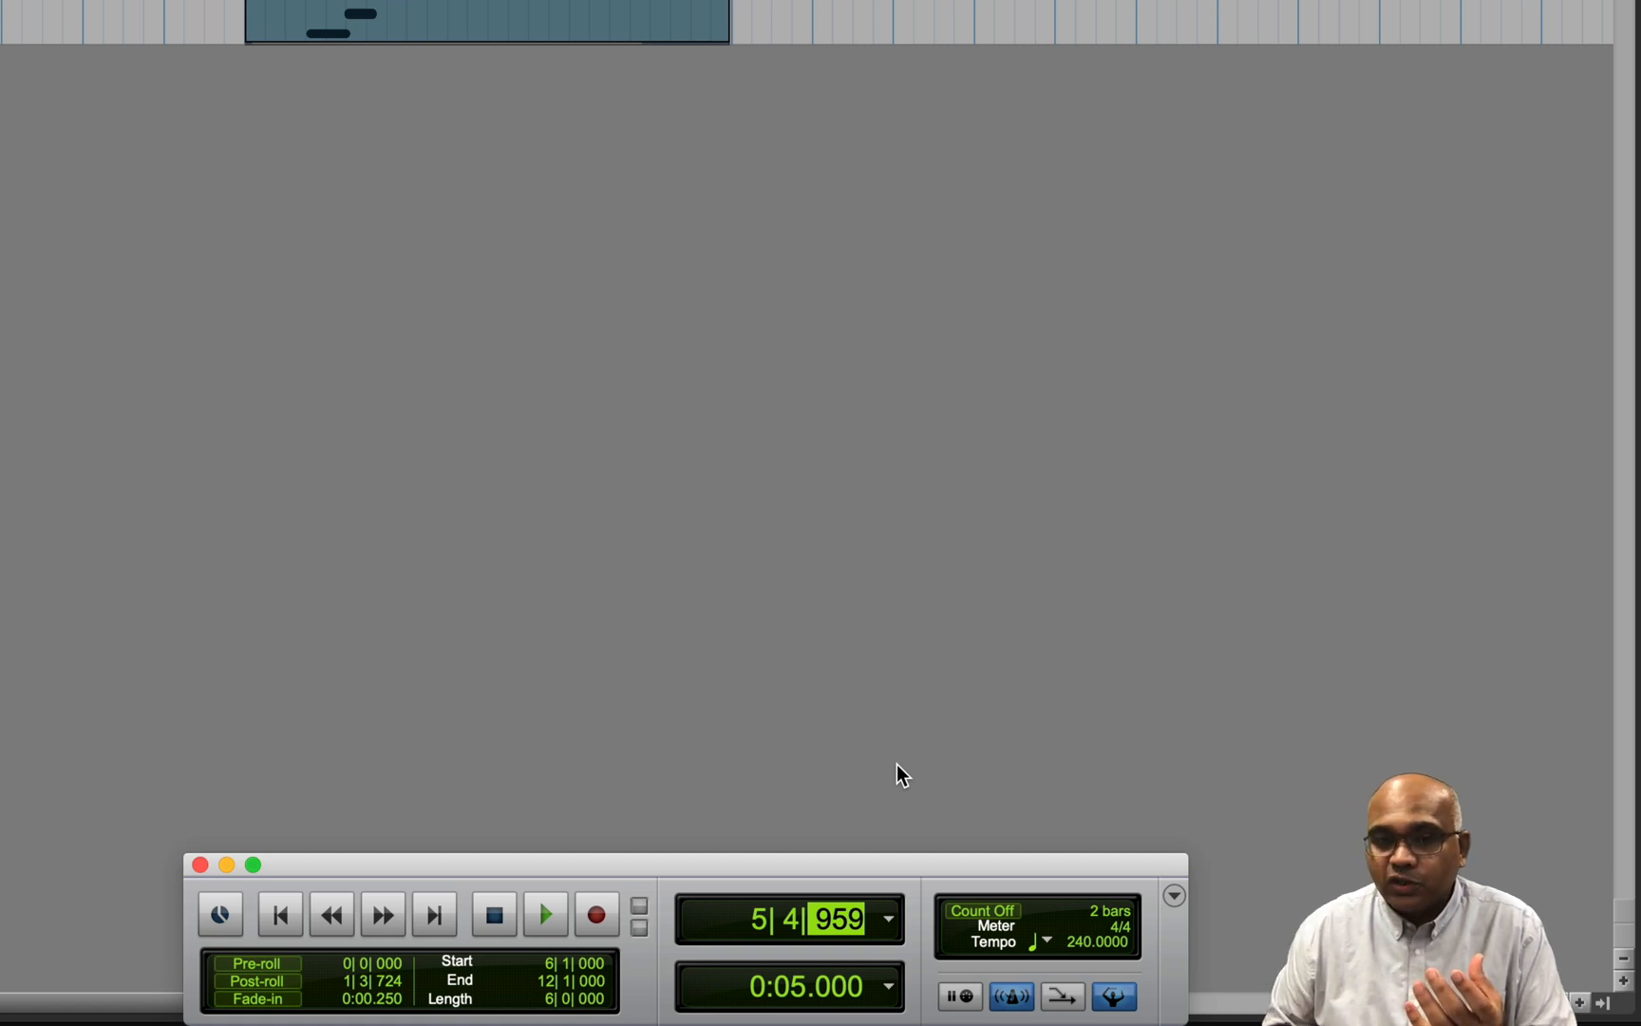
pyautogui.press('Up')
pyautogui.press('Return')
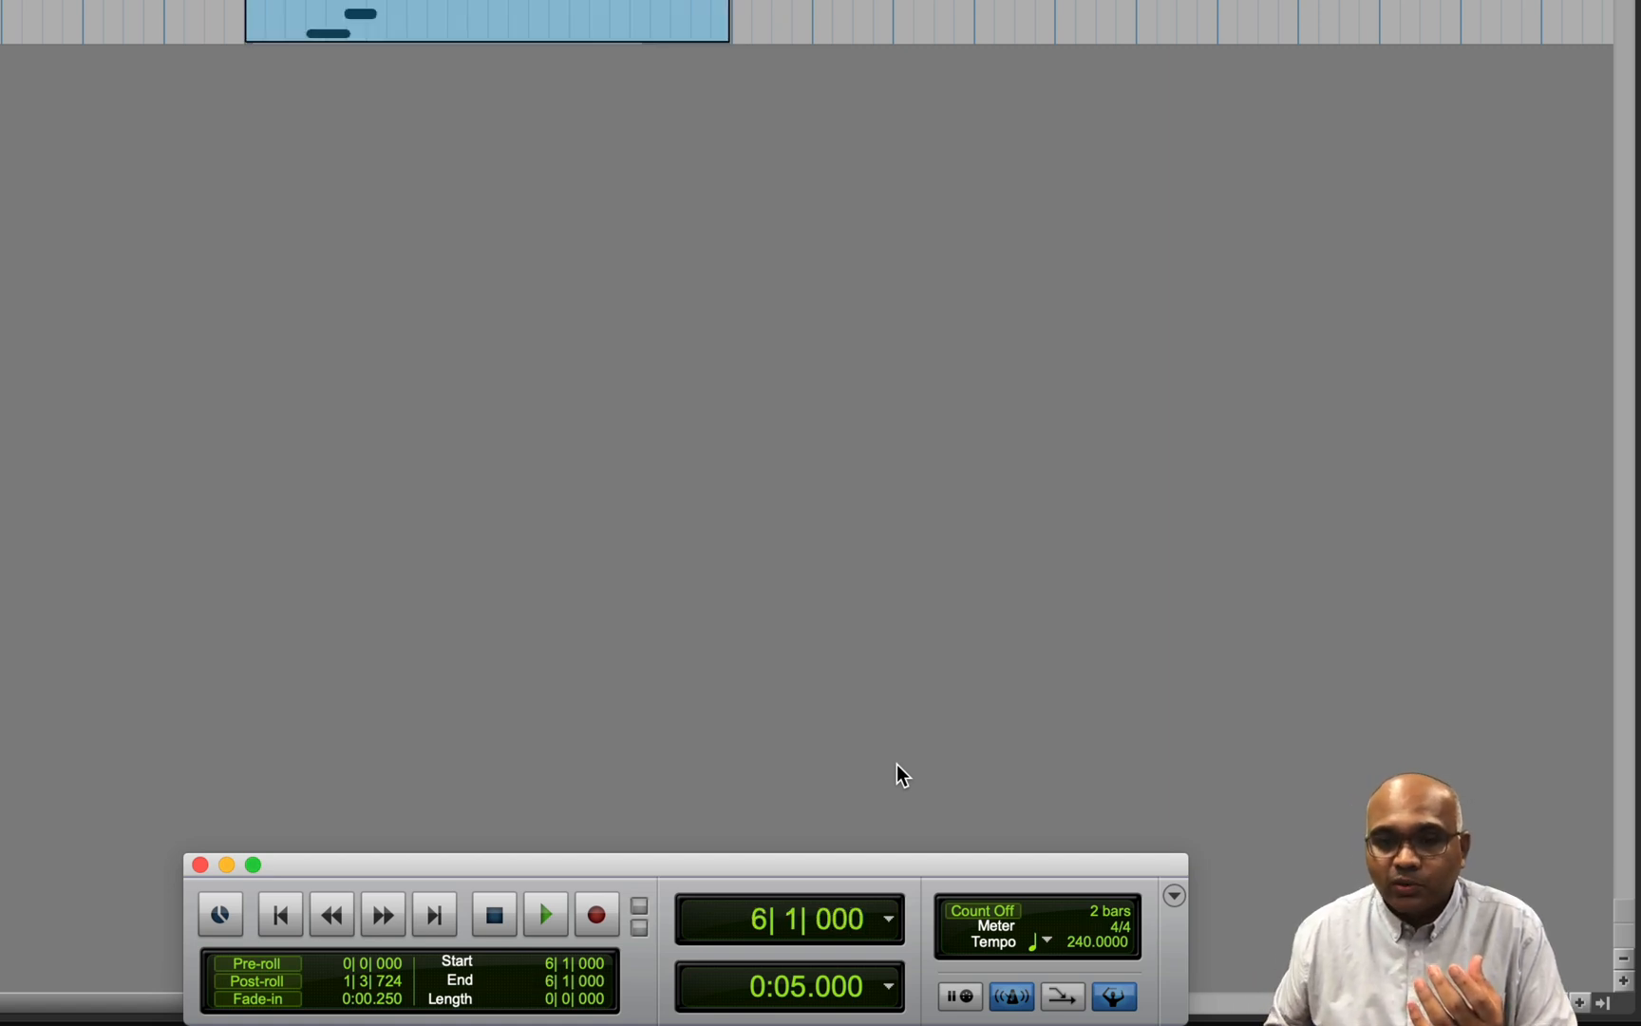
# - Set the session tempo to 120 BPM and select the clips on the MIDI 1 and MIDI 2 tracks in turn
pyautogui.click(1074, 943)
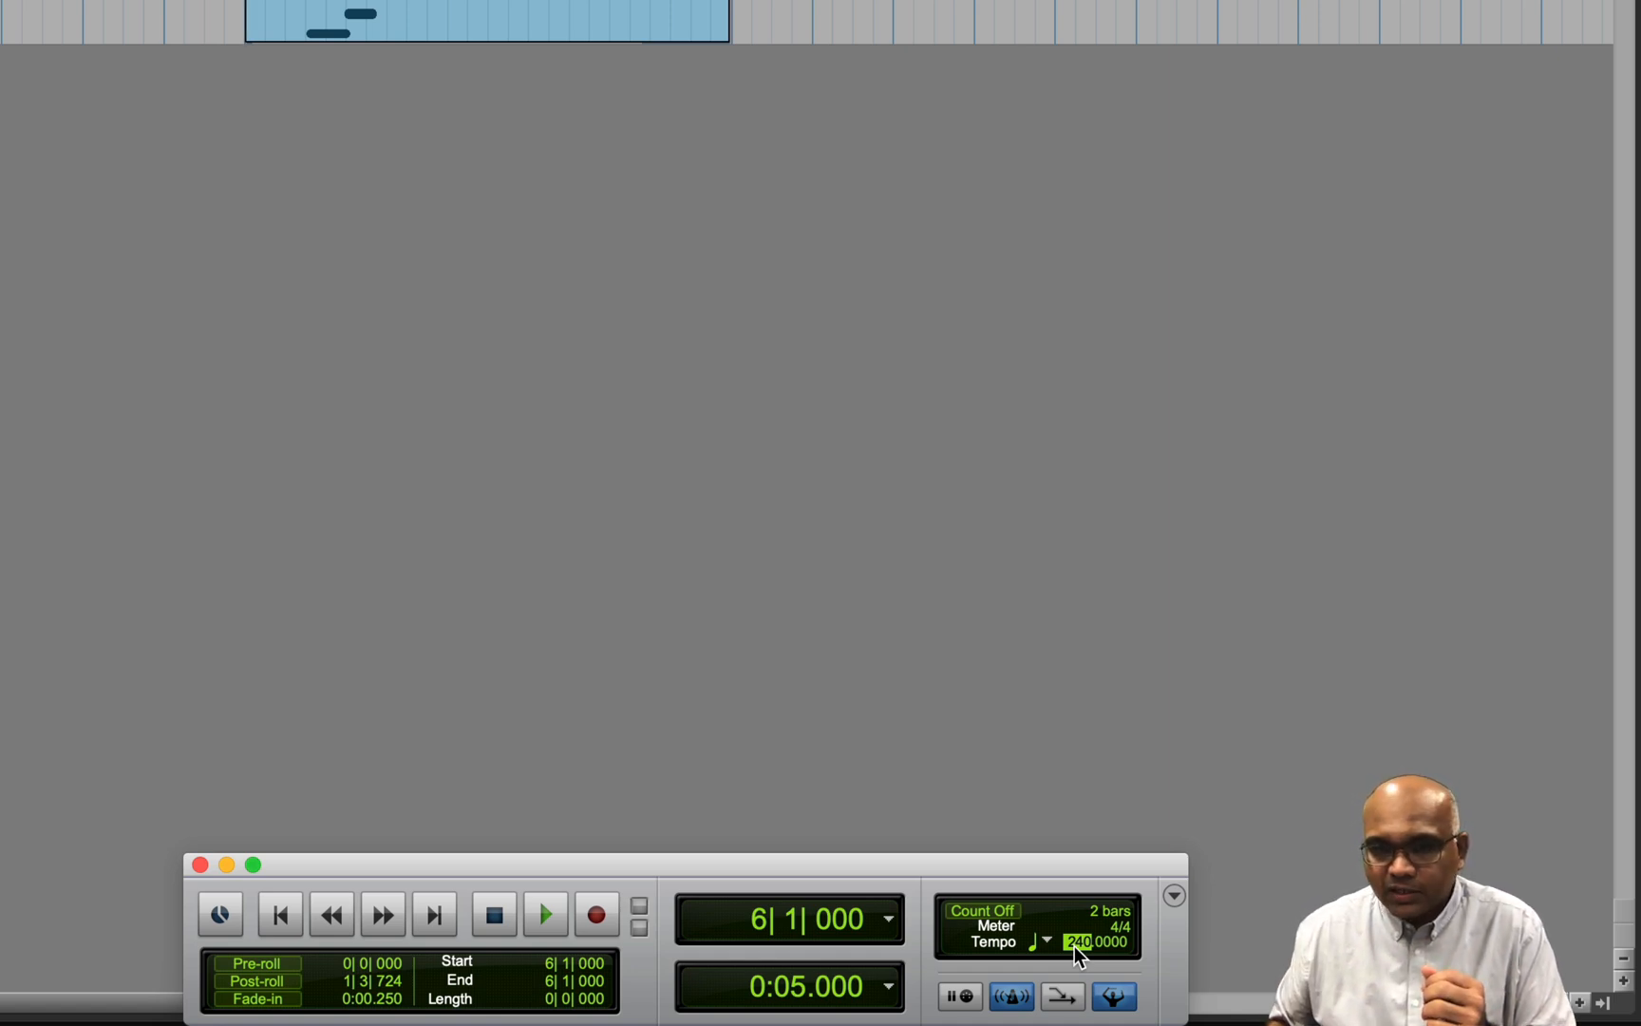
pyautogui.write('120')
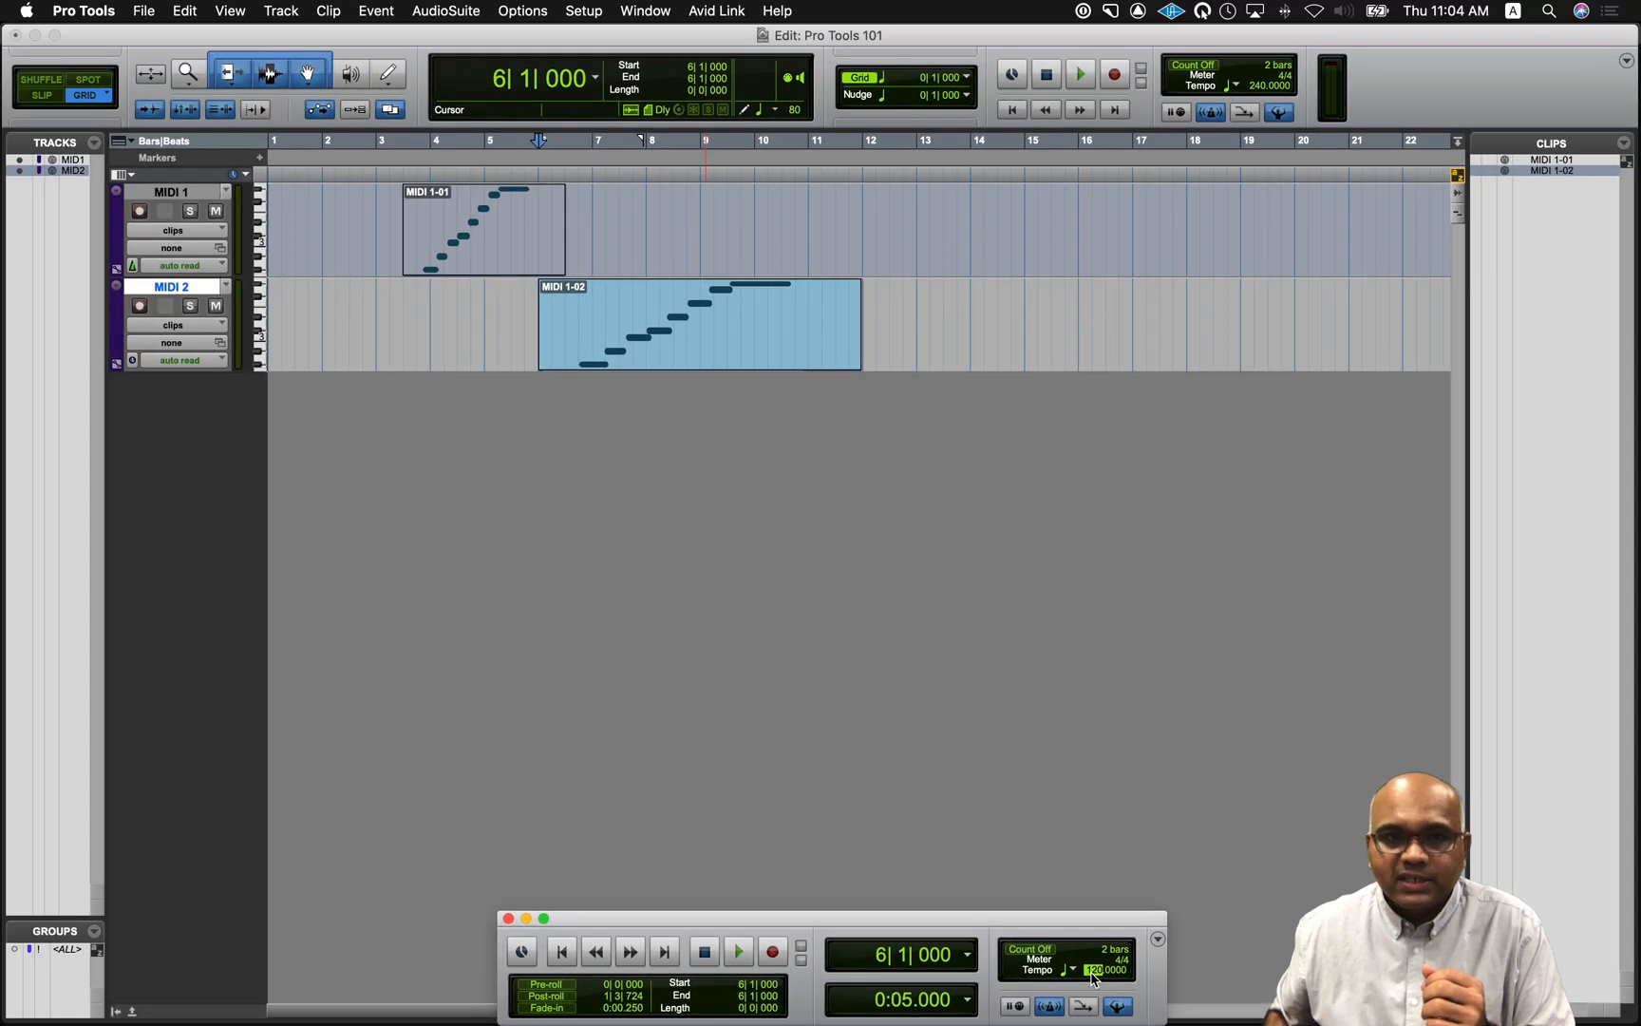
pyautogui.press('Return')
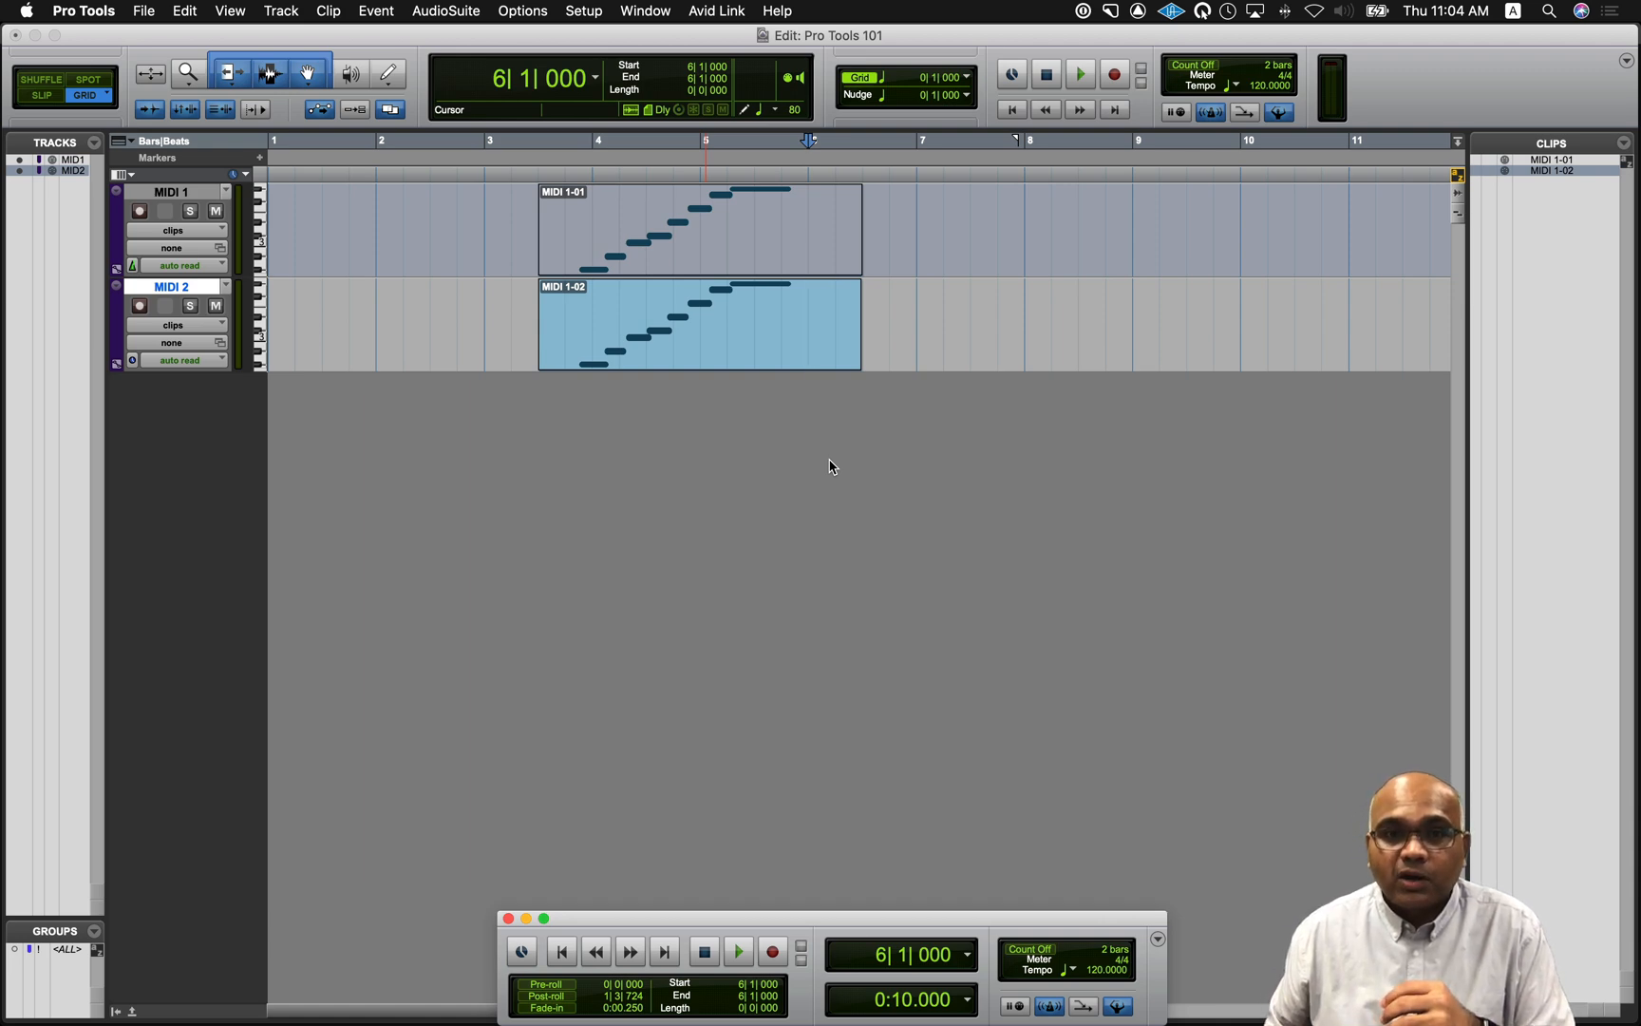
pyautogui.click(700, 262)
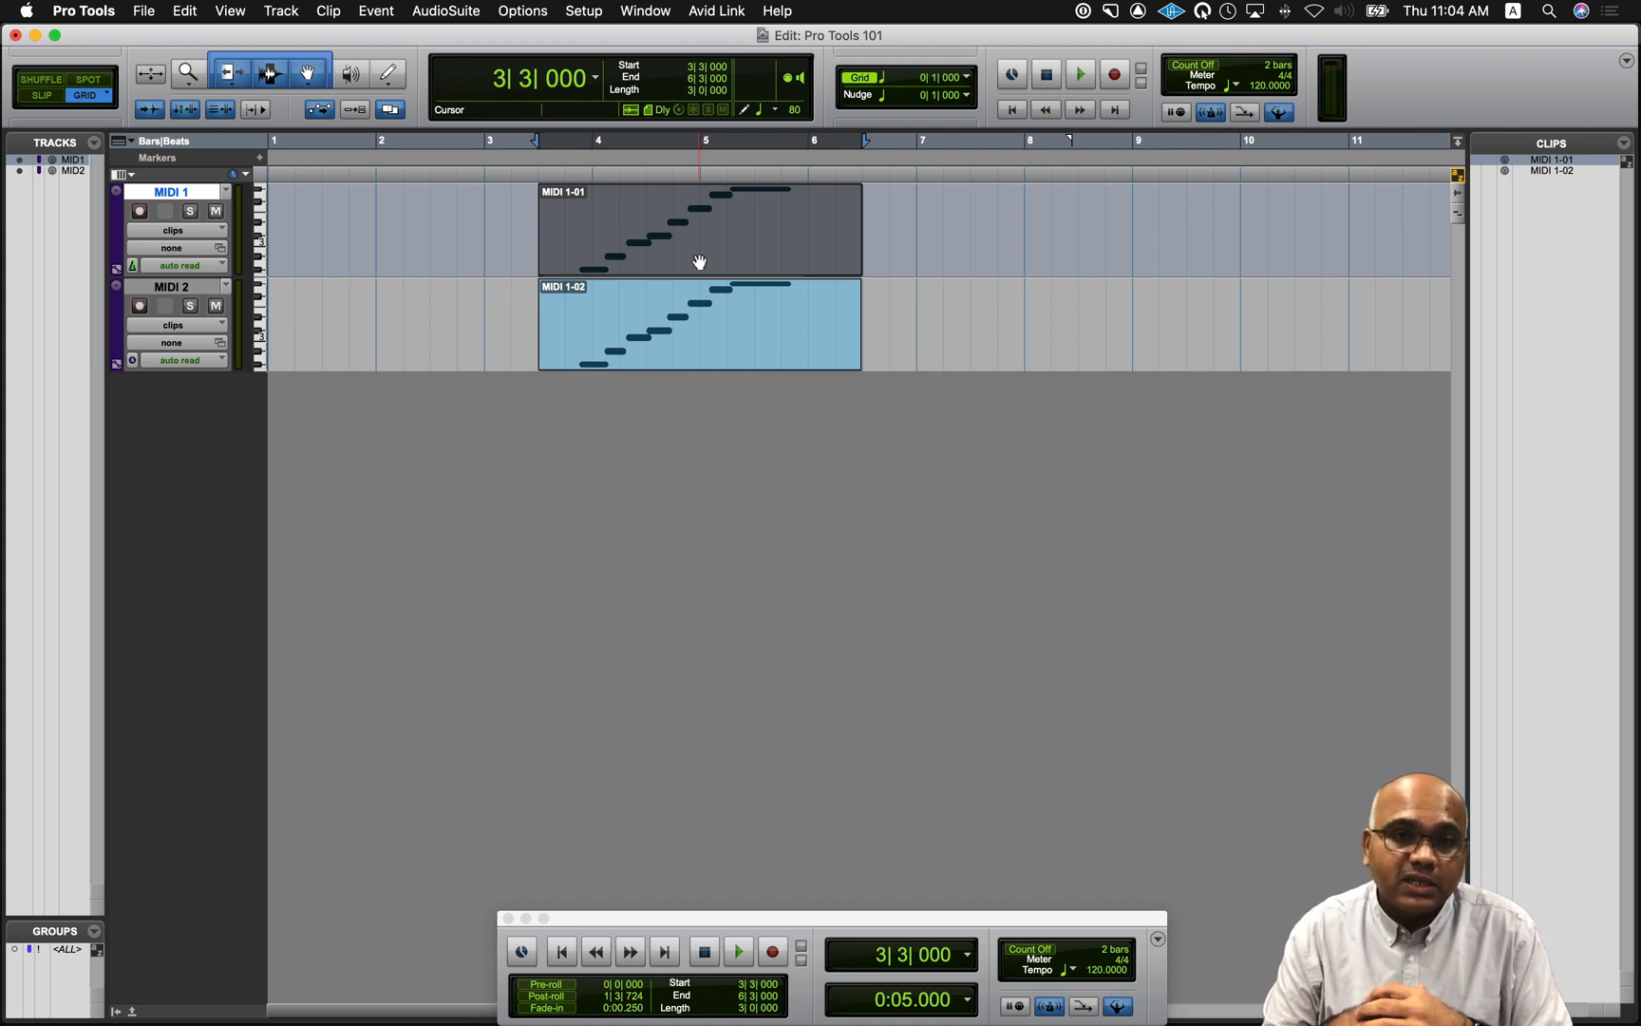
pyautogui.click(676, 356)
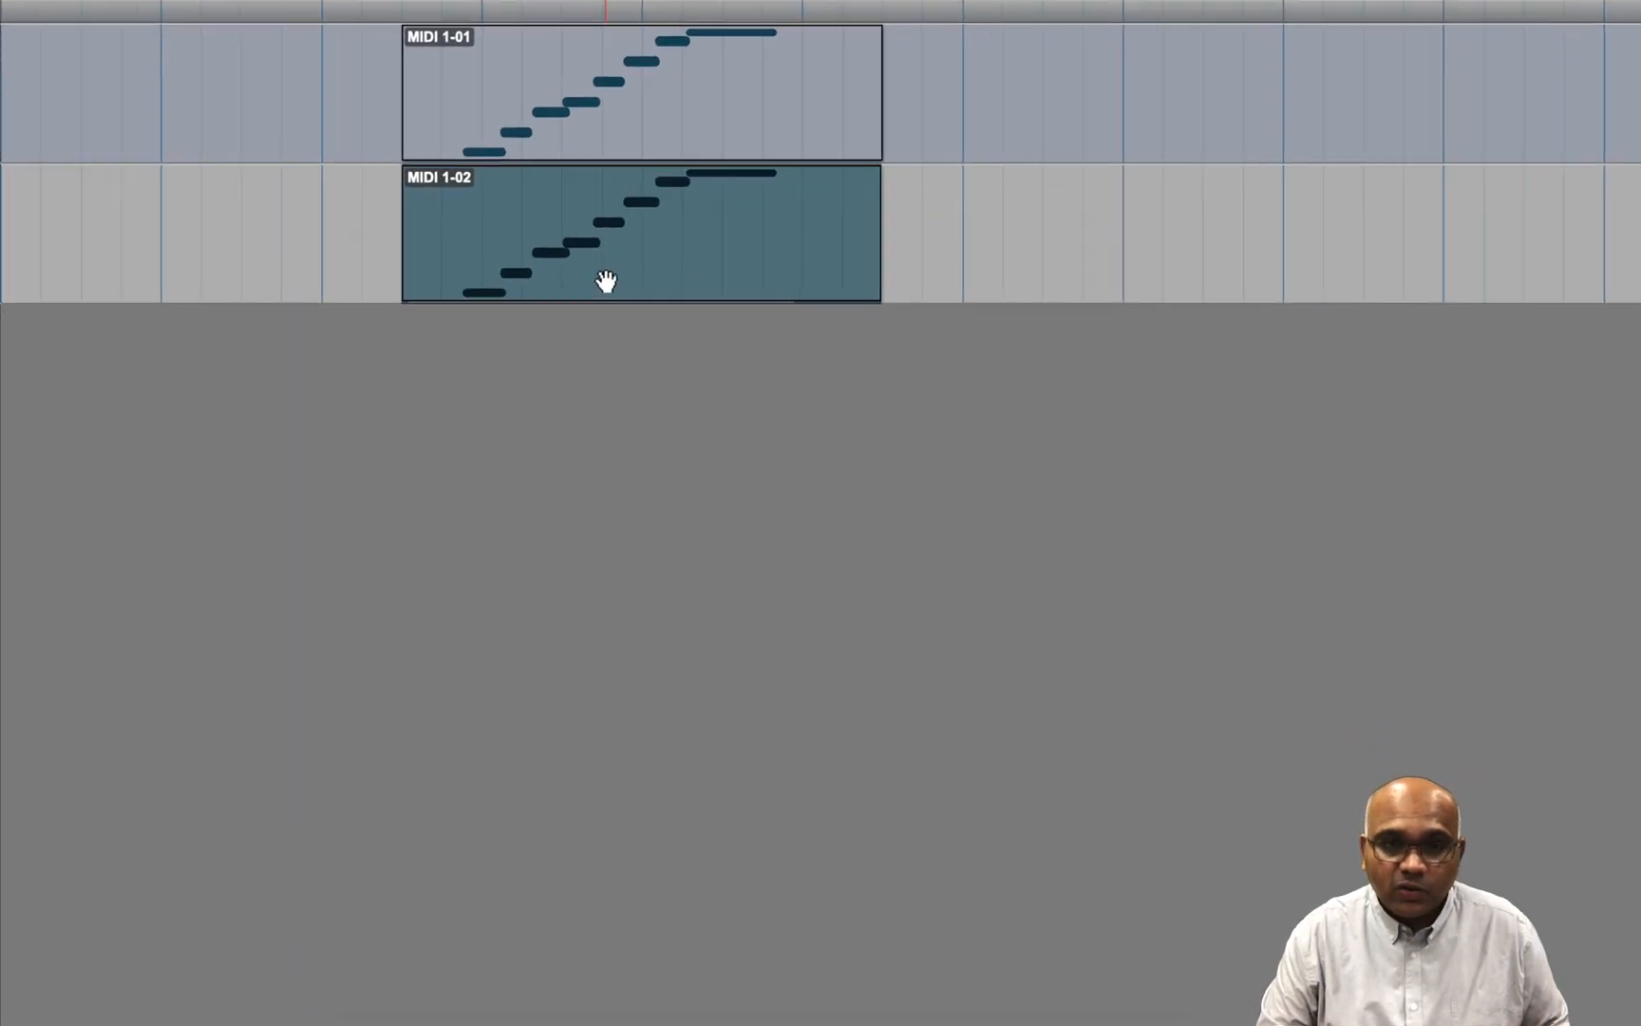
pyautogui.press('super+shift+n')
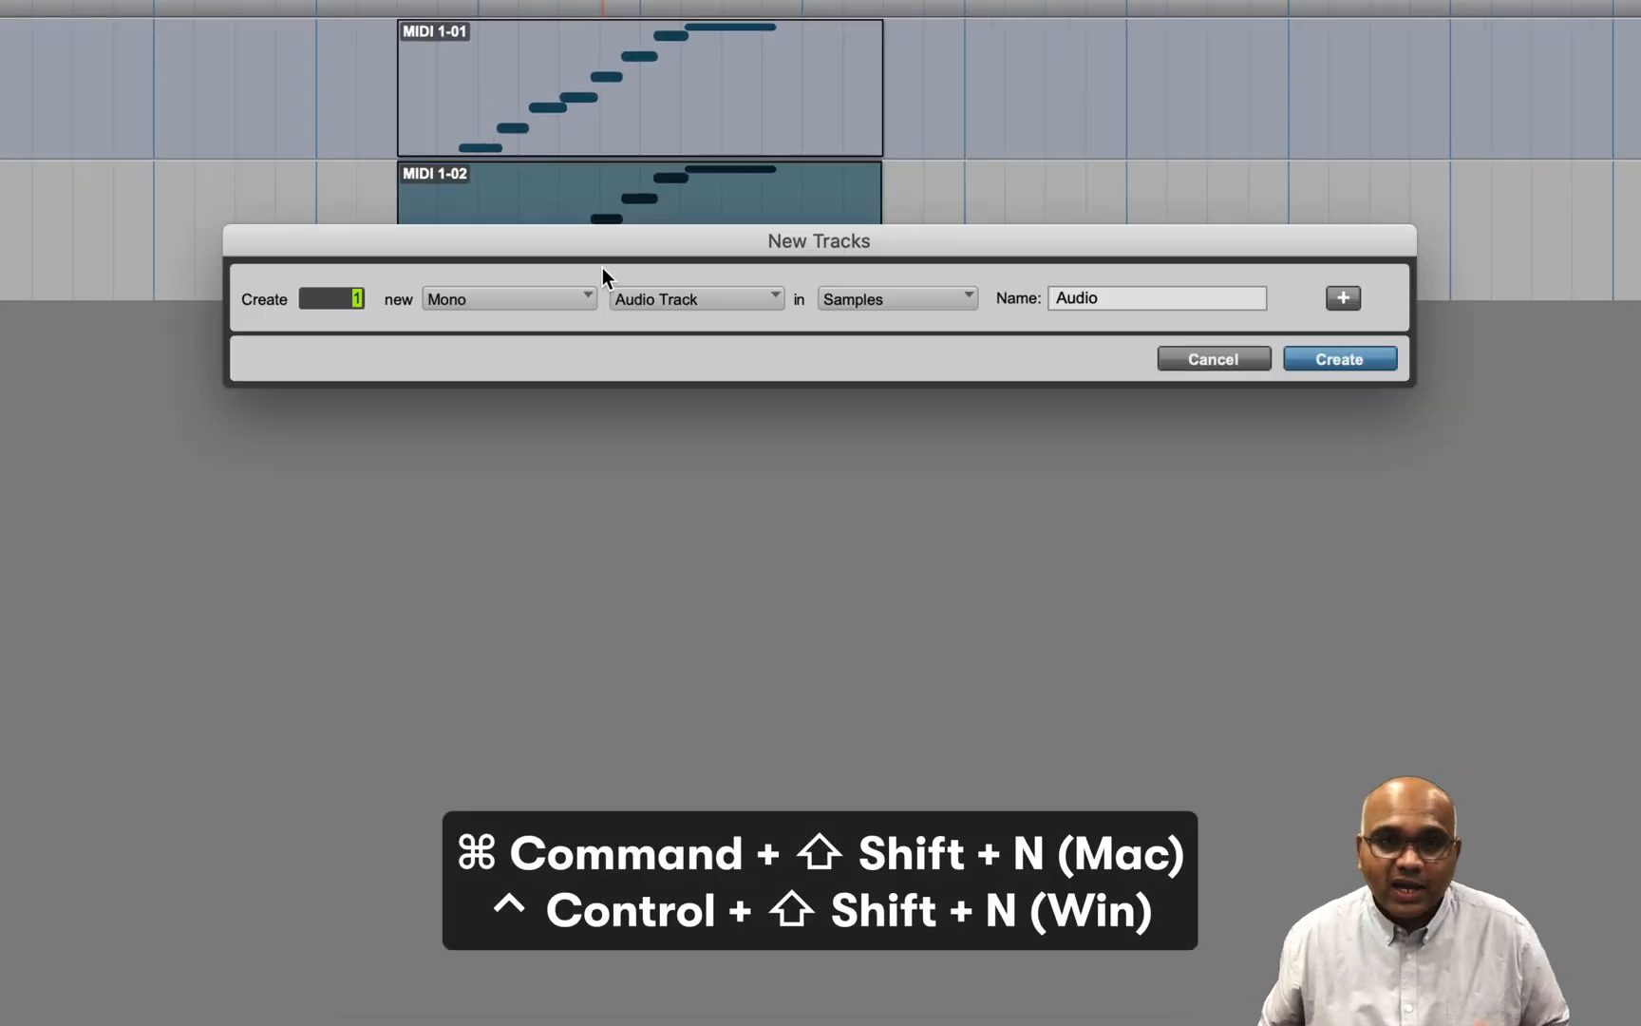
pyautogui.click(859, 301)
pyautogui.click(865, 332)
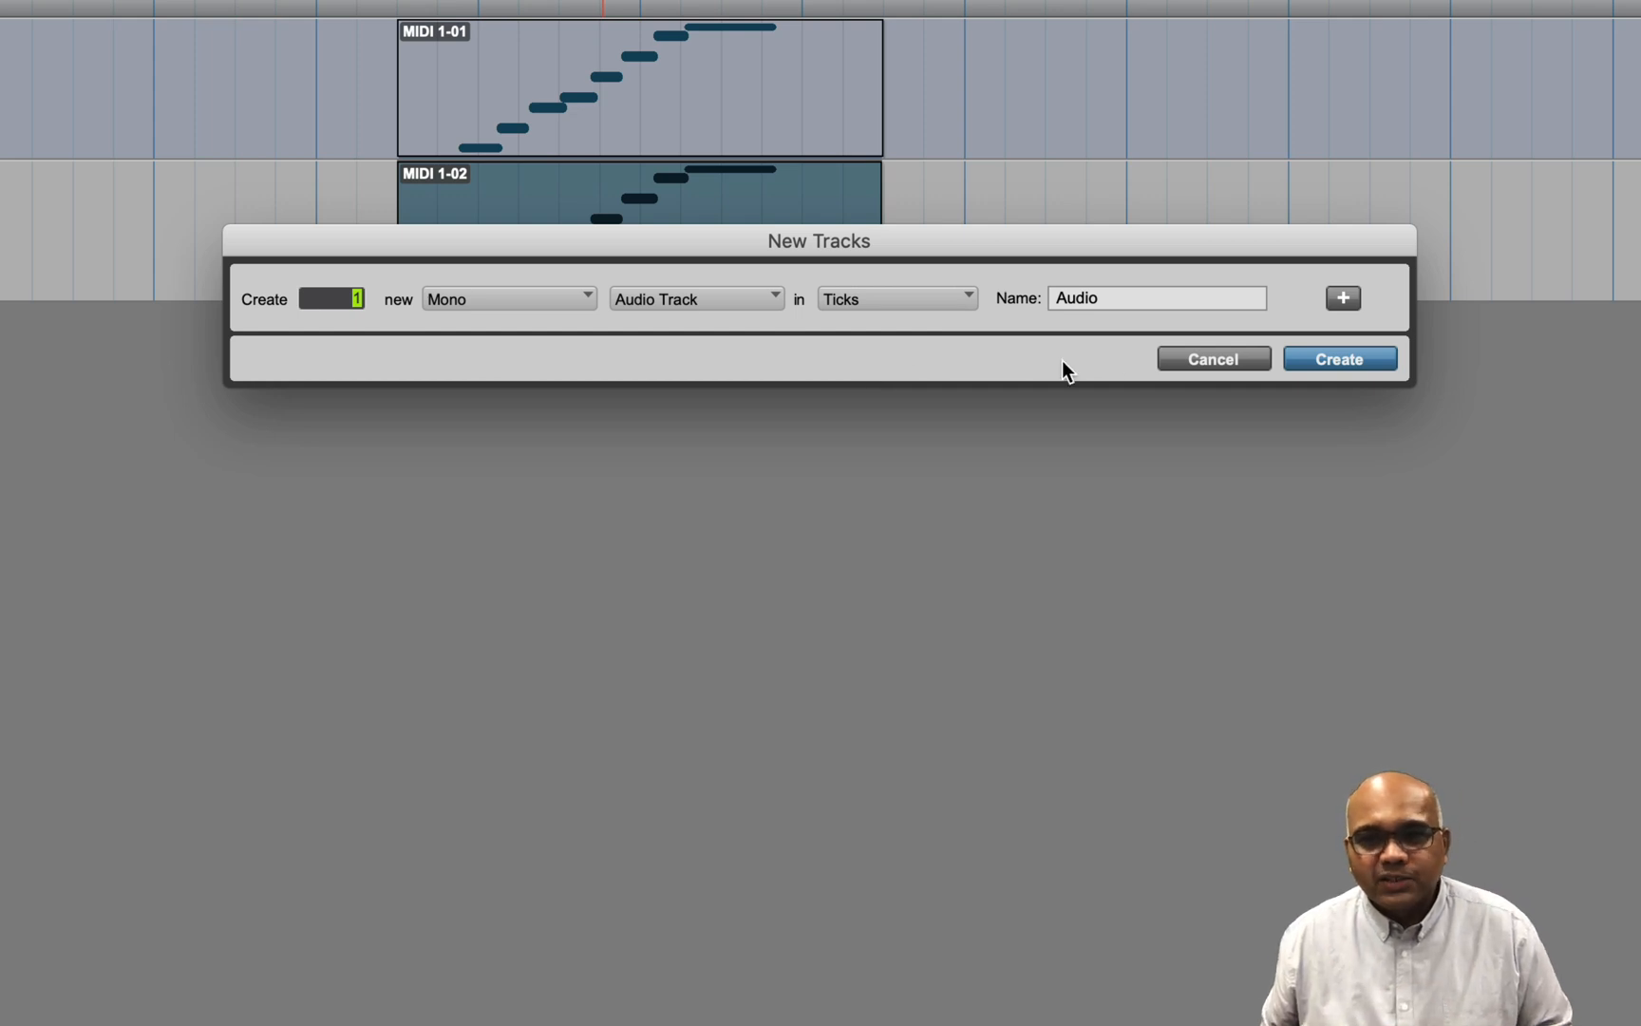
pyautogui.click(1201, 359)
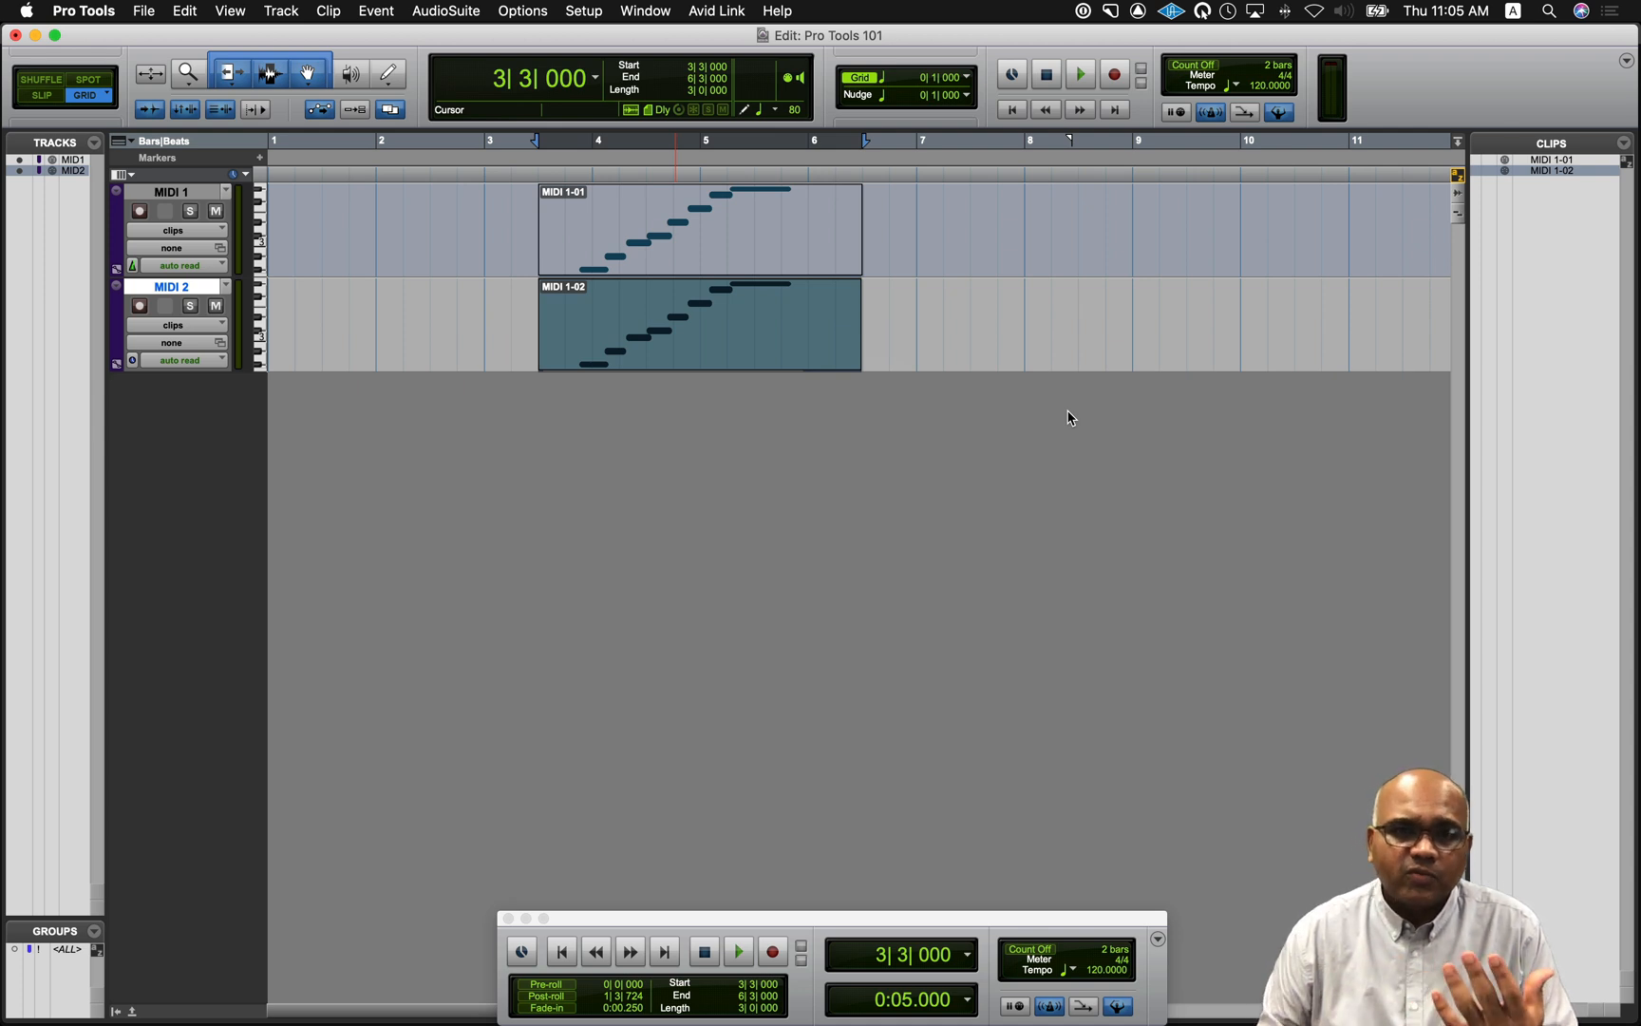
# - Return to the session start at 1|1|000 and show the sub counter beneath the main counter
pyautogui.press('Return')
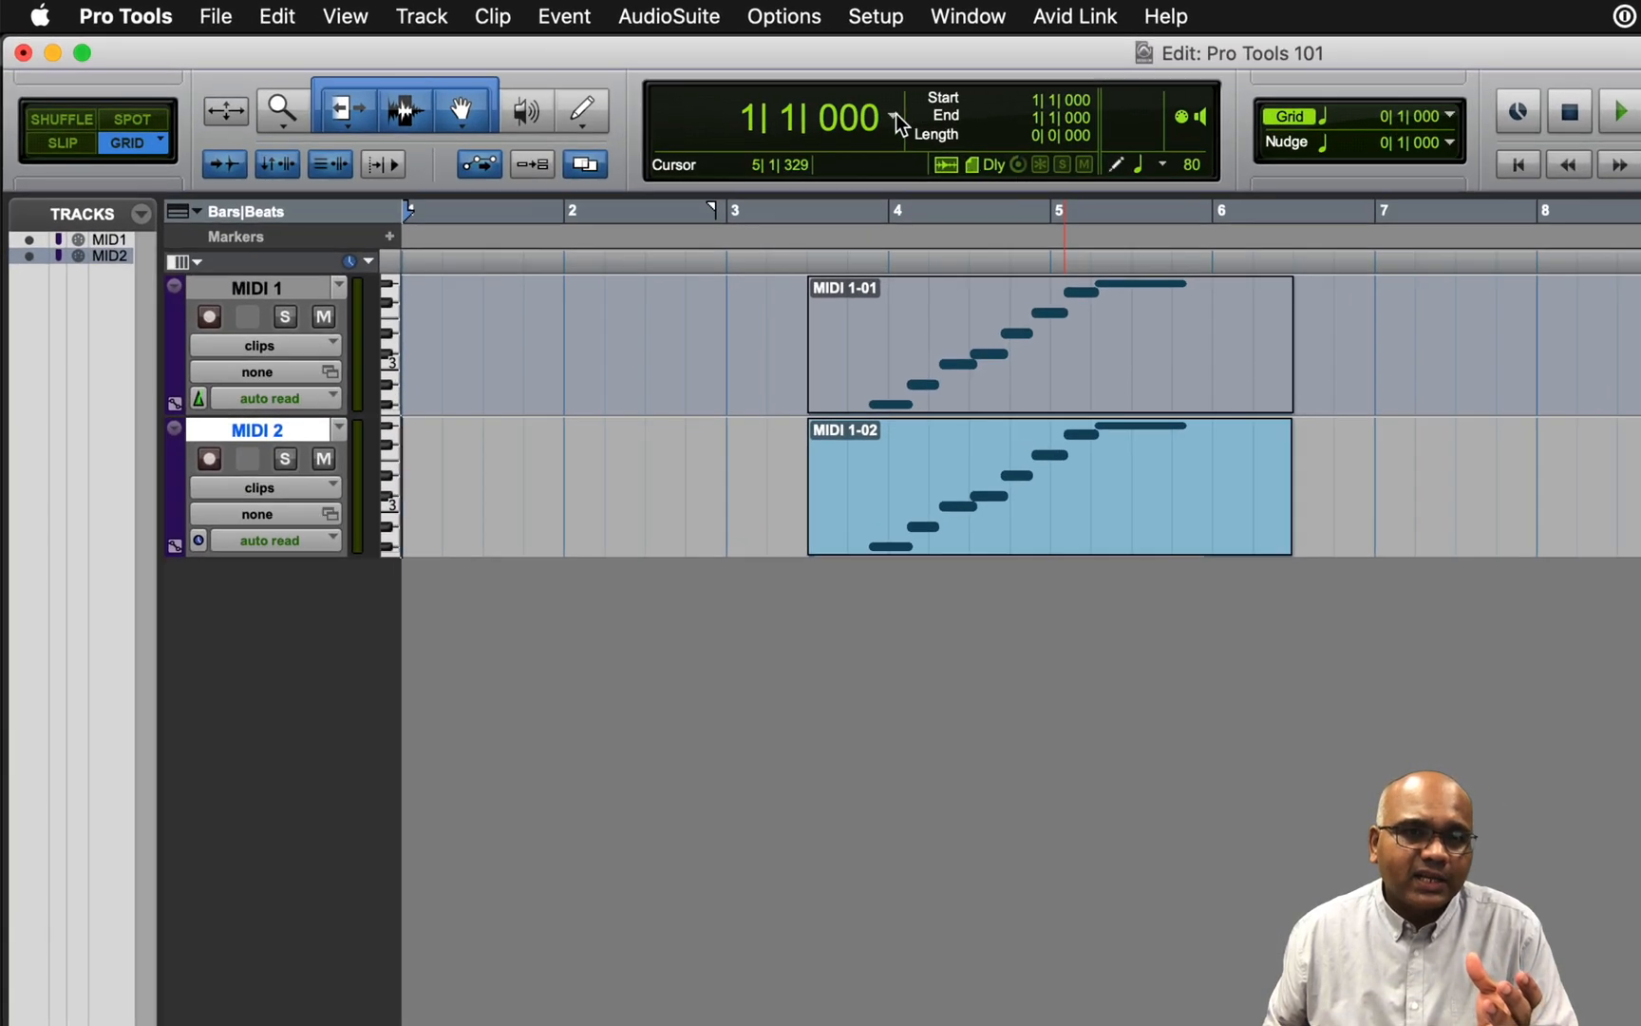
pyautogui.click(723, 94)
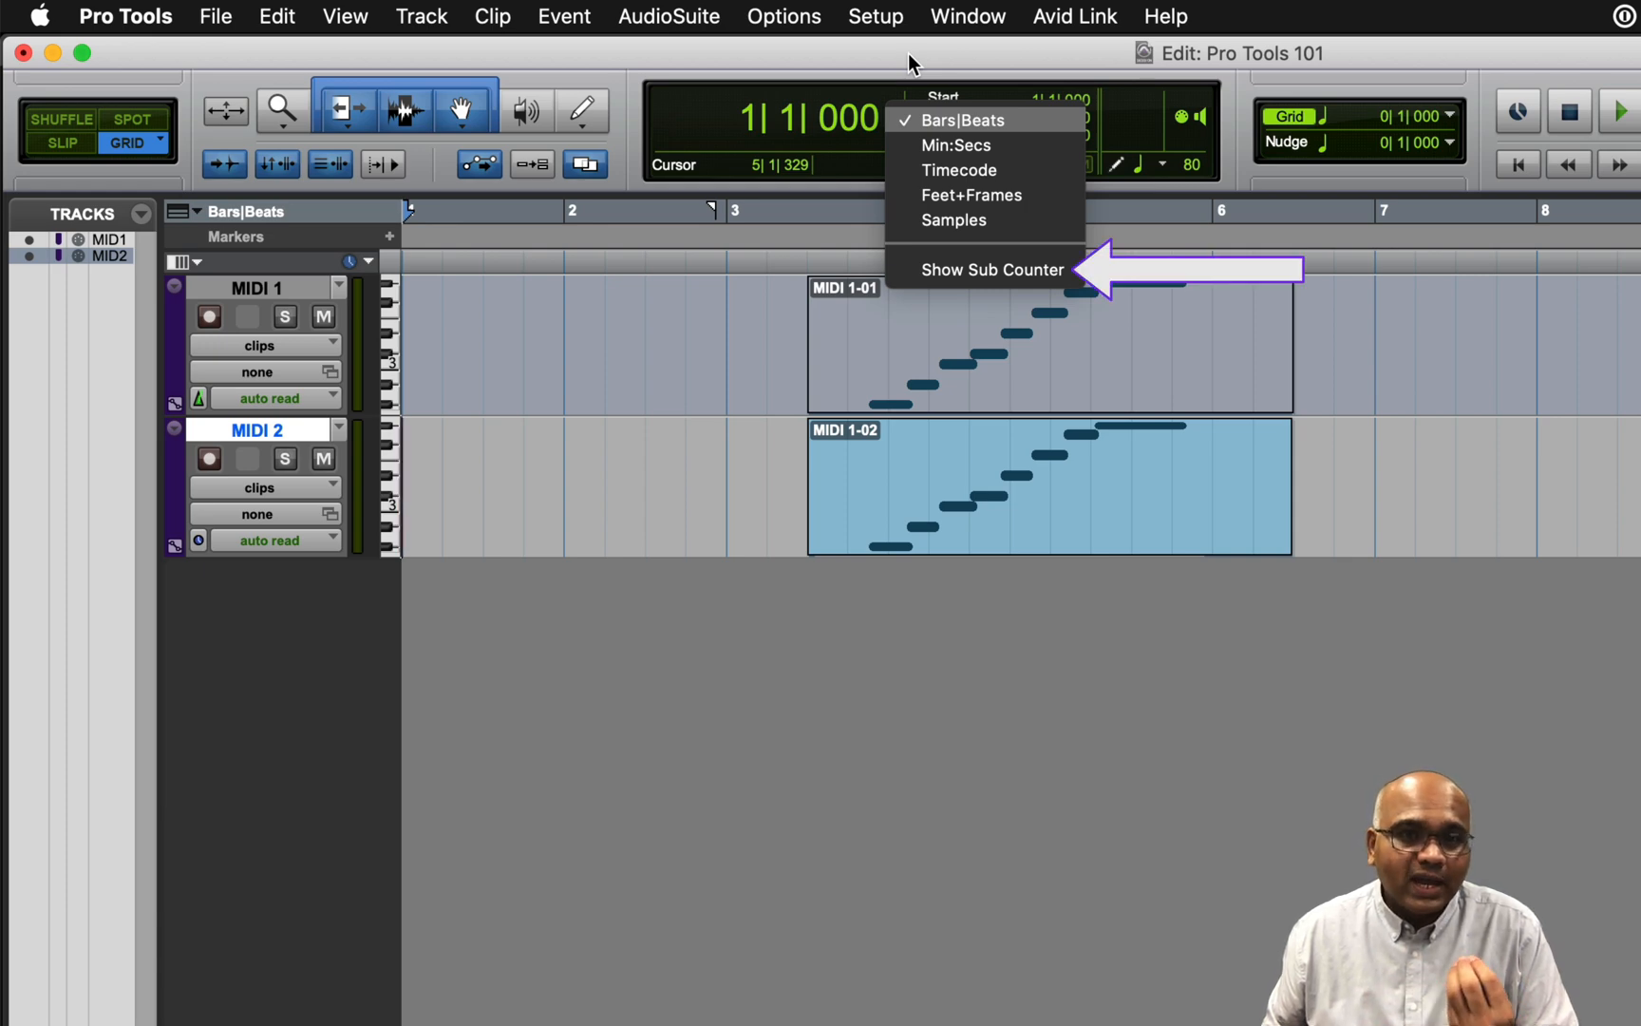
pyautogui.click(906, 270)
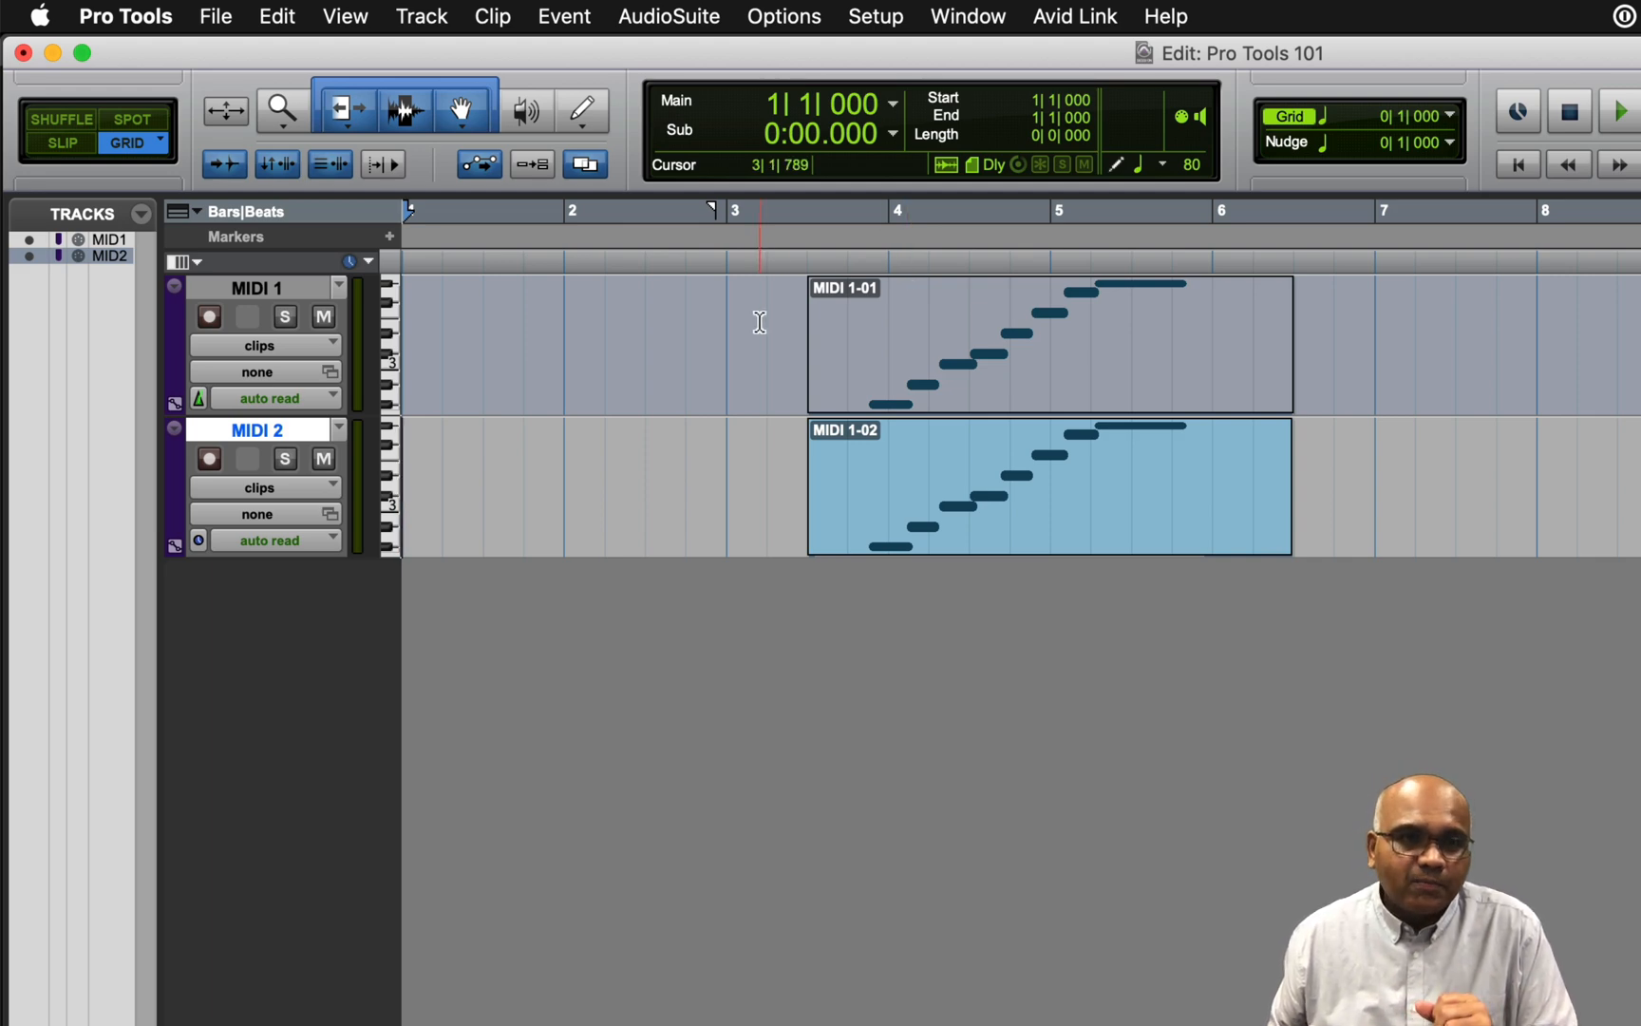
# - Show the Tempo ruler in the Edit window
pyautogui.click(367, 19)
pyautogui.moveTo(413, 153)
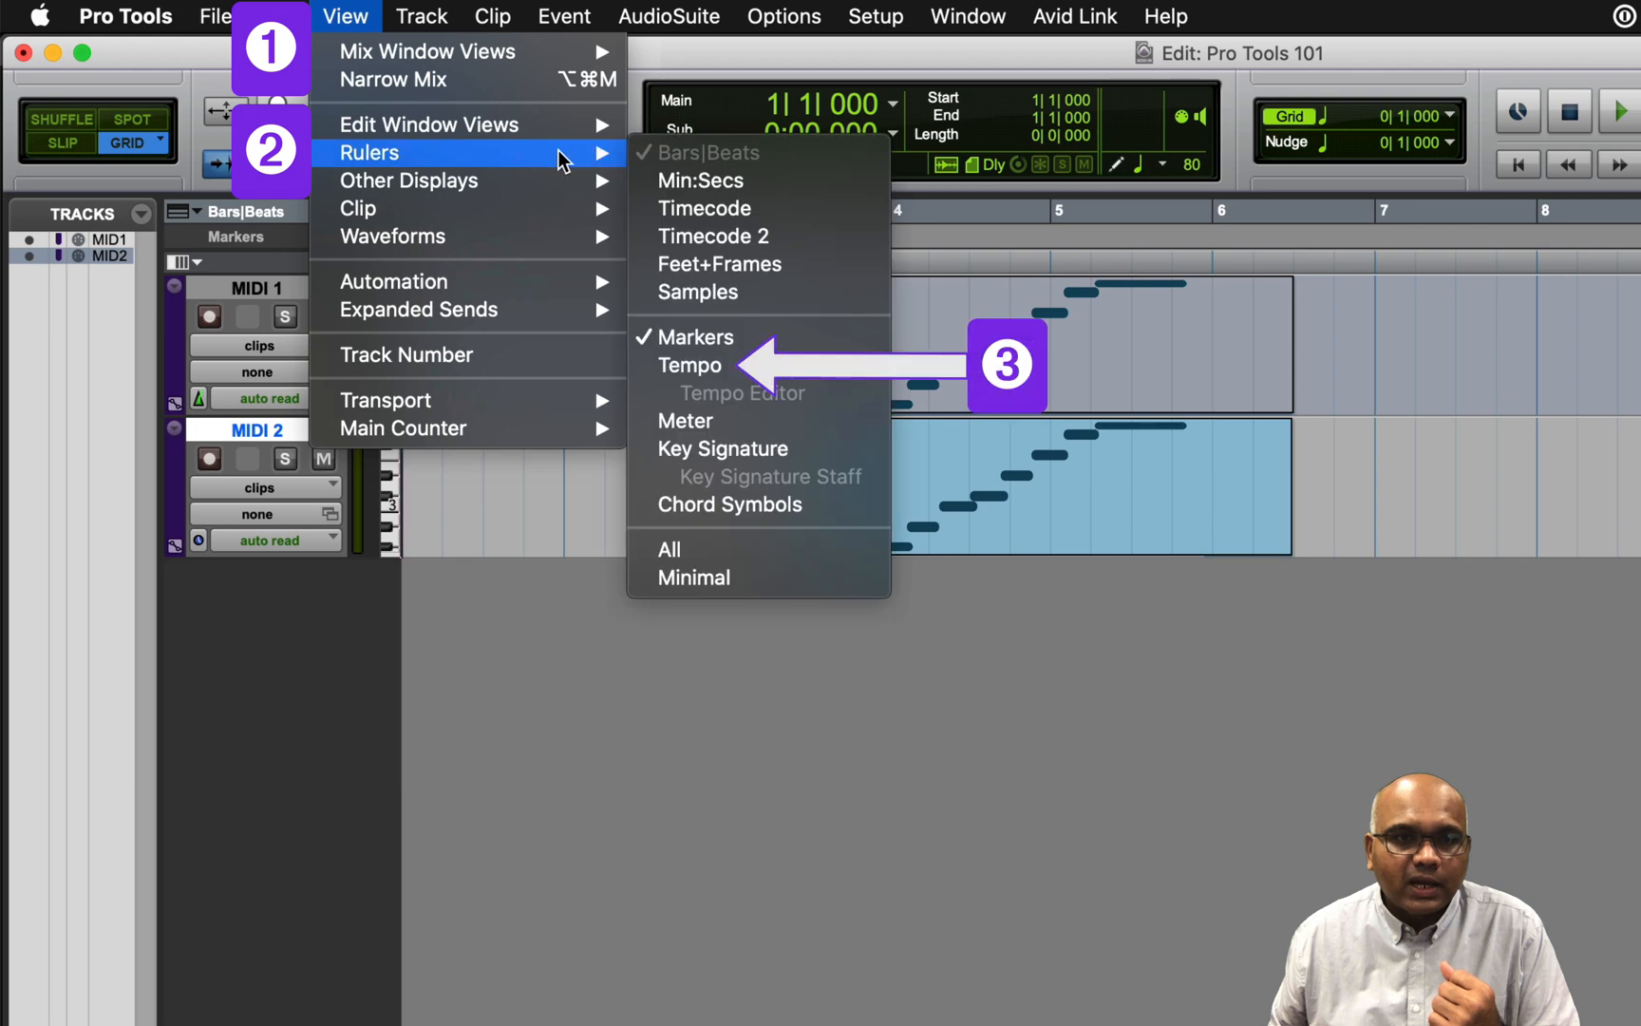
pyautogui.click(781, 368)
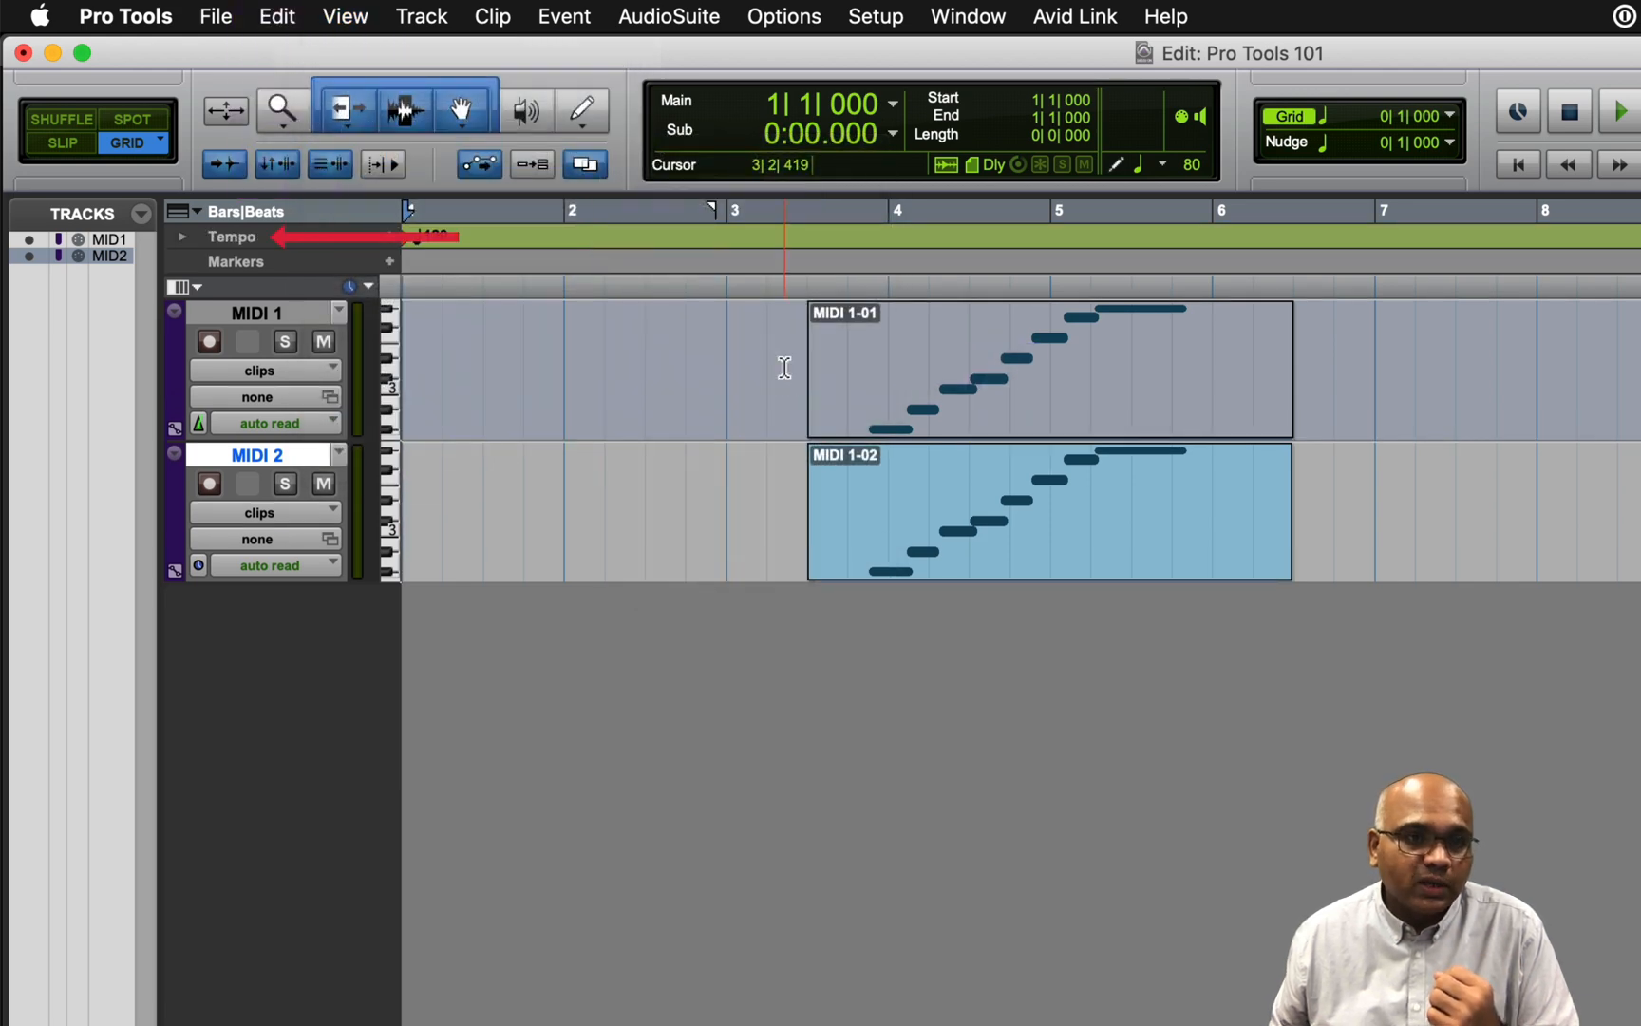
# - Show the Meter ruler and hide the Markers ruler in the Edit window
pyautogui.click(359, 19)
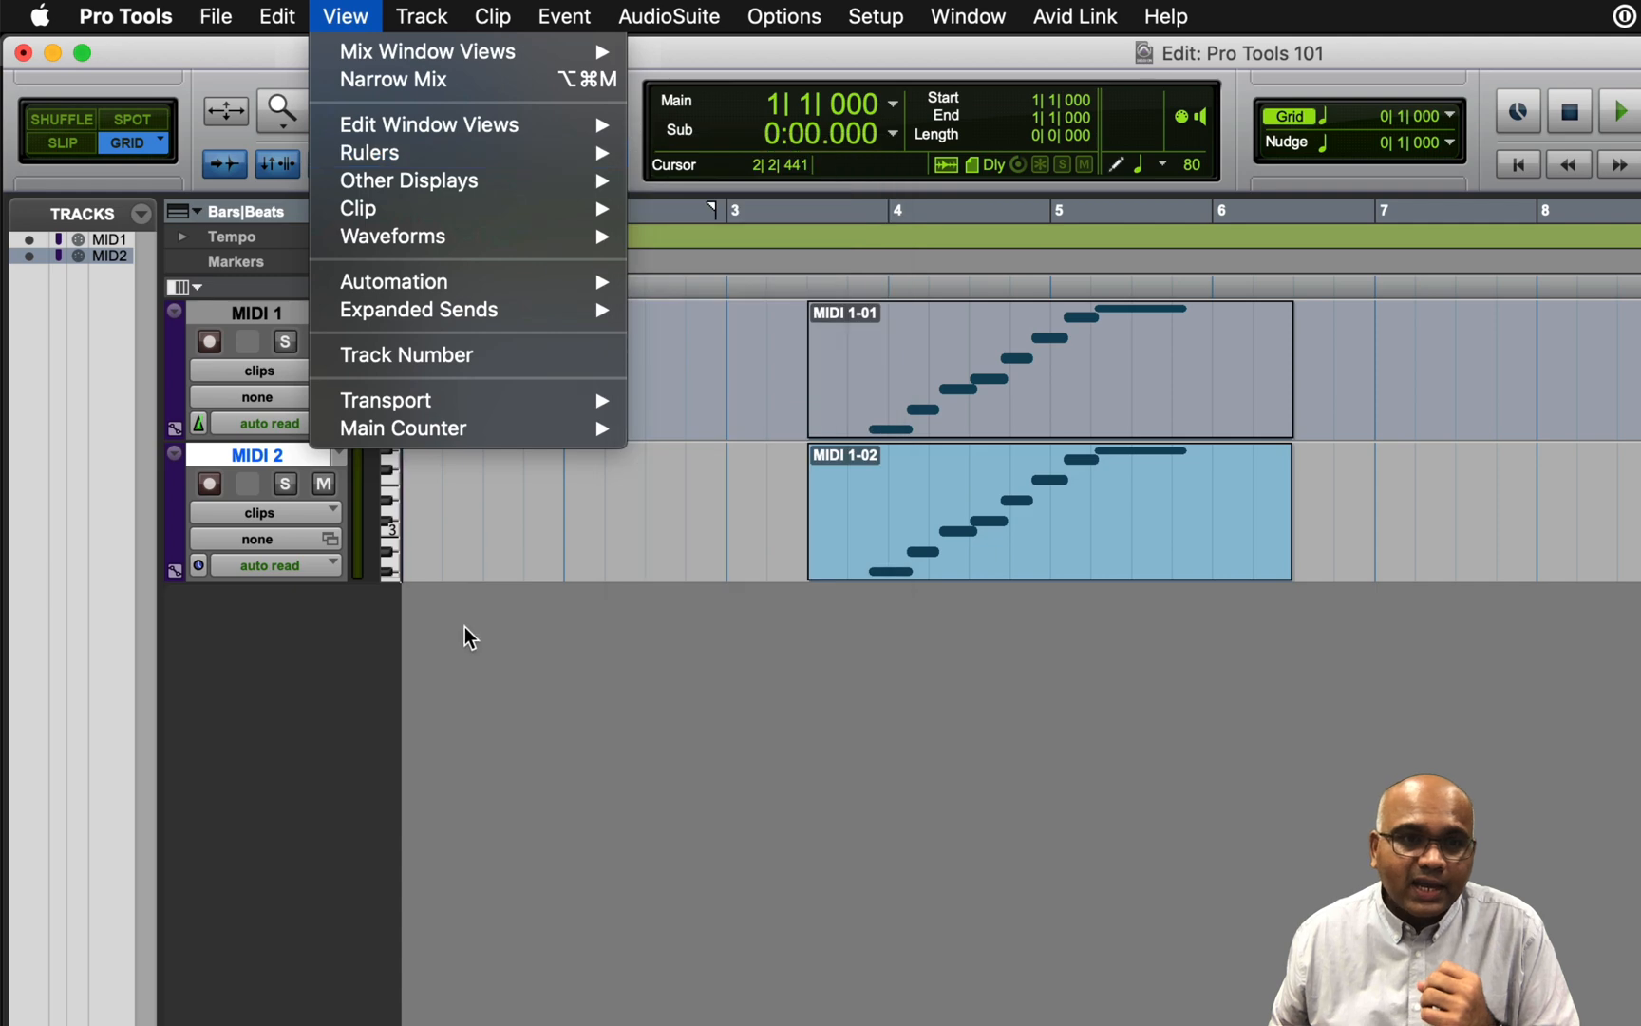
pyautogui.click(464, 625)
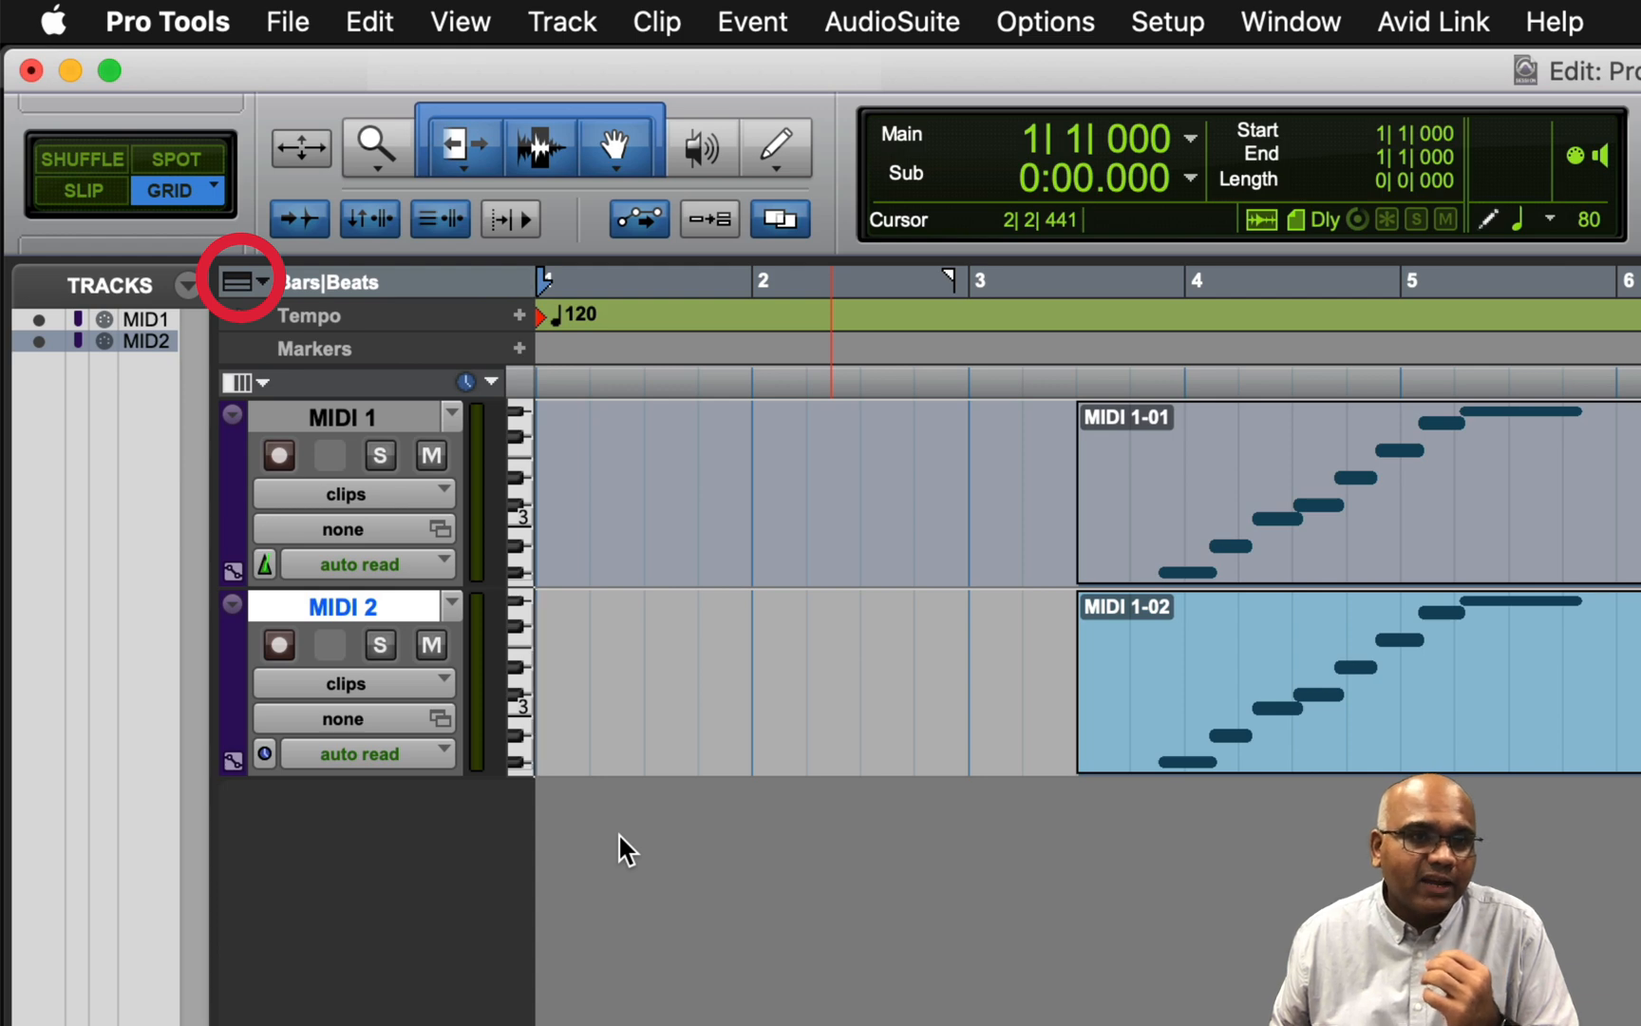
pyautogui.click(264, 283)
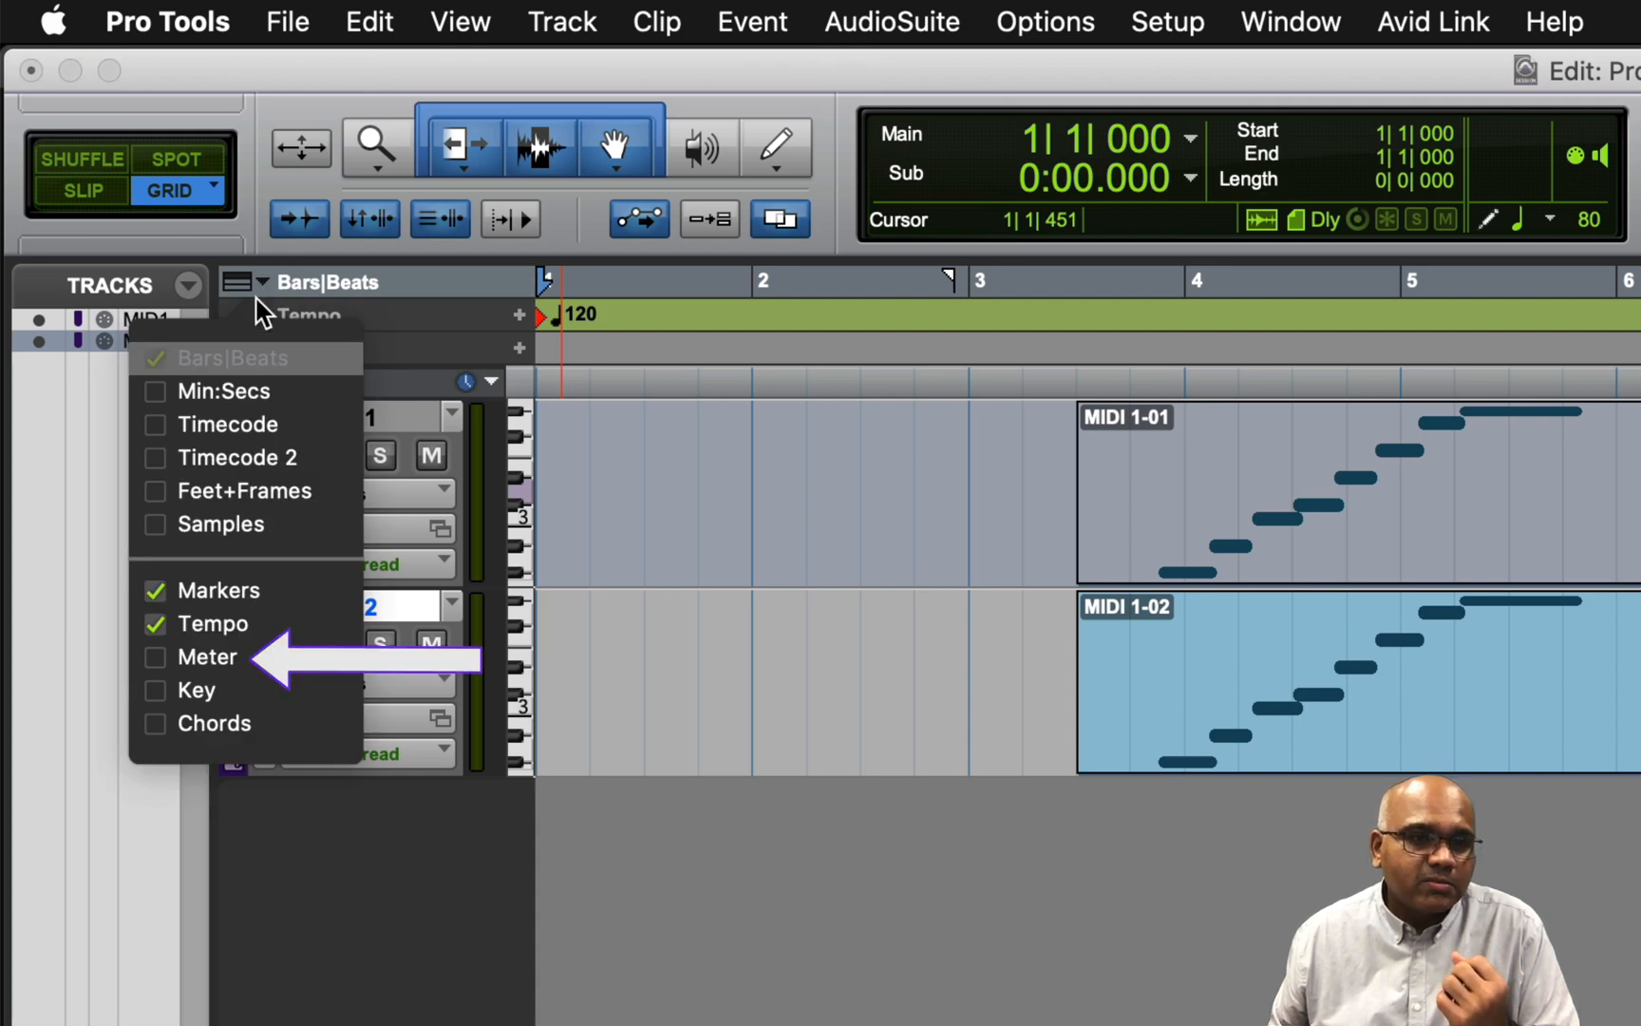
pyautogui.click(218, 668)
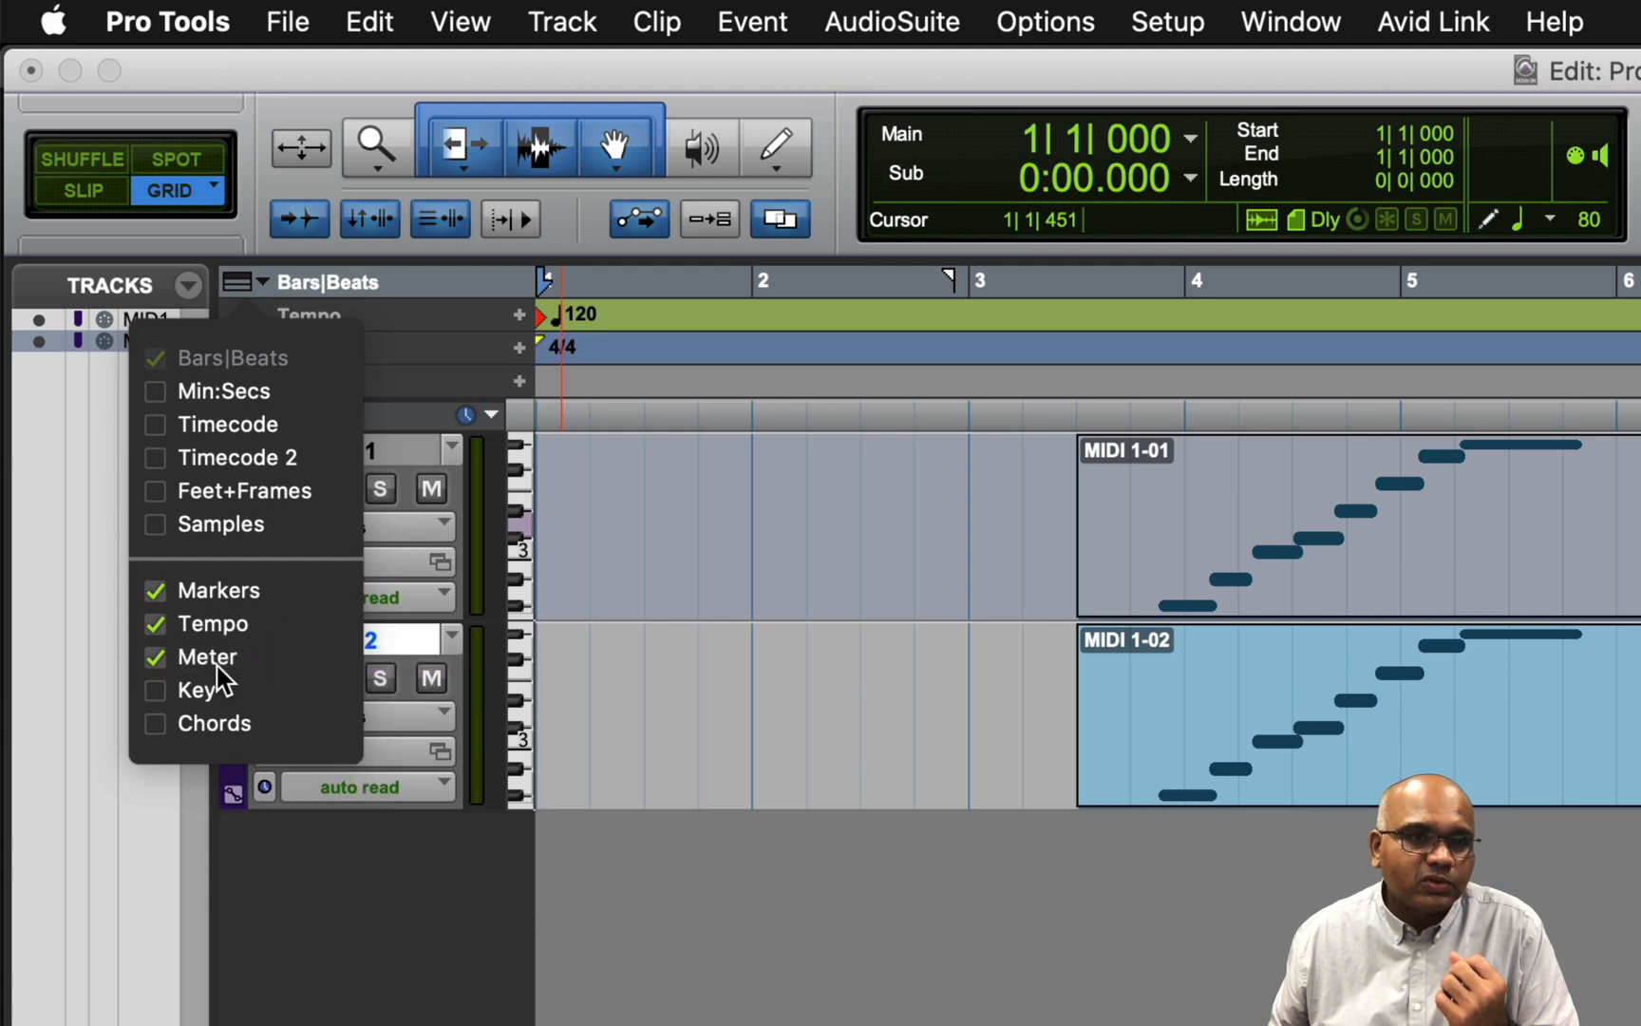
pyautogui.click(359, 952)
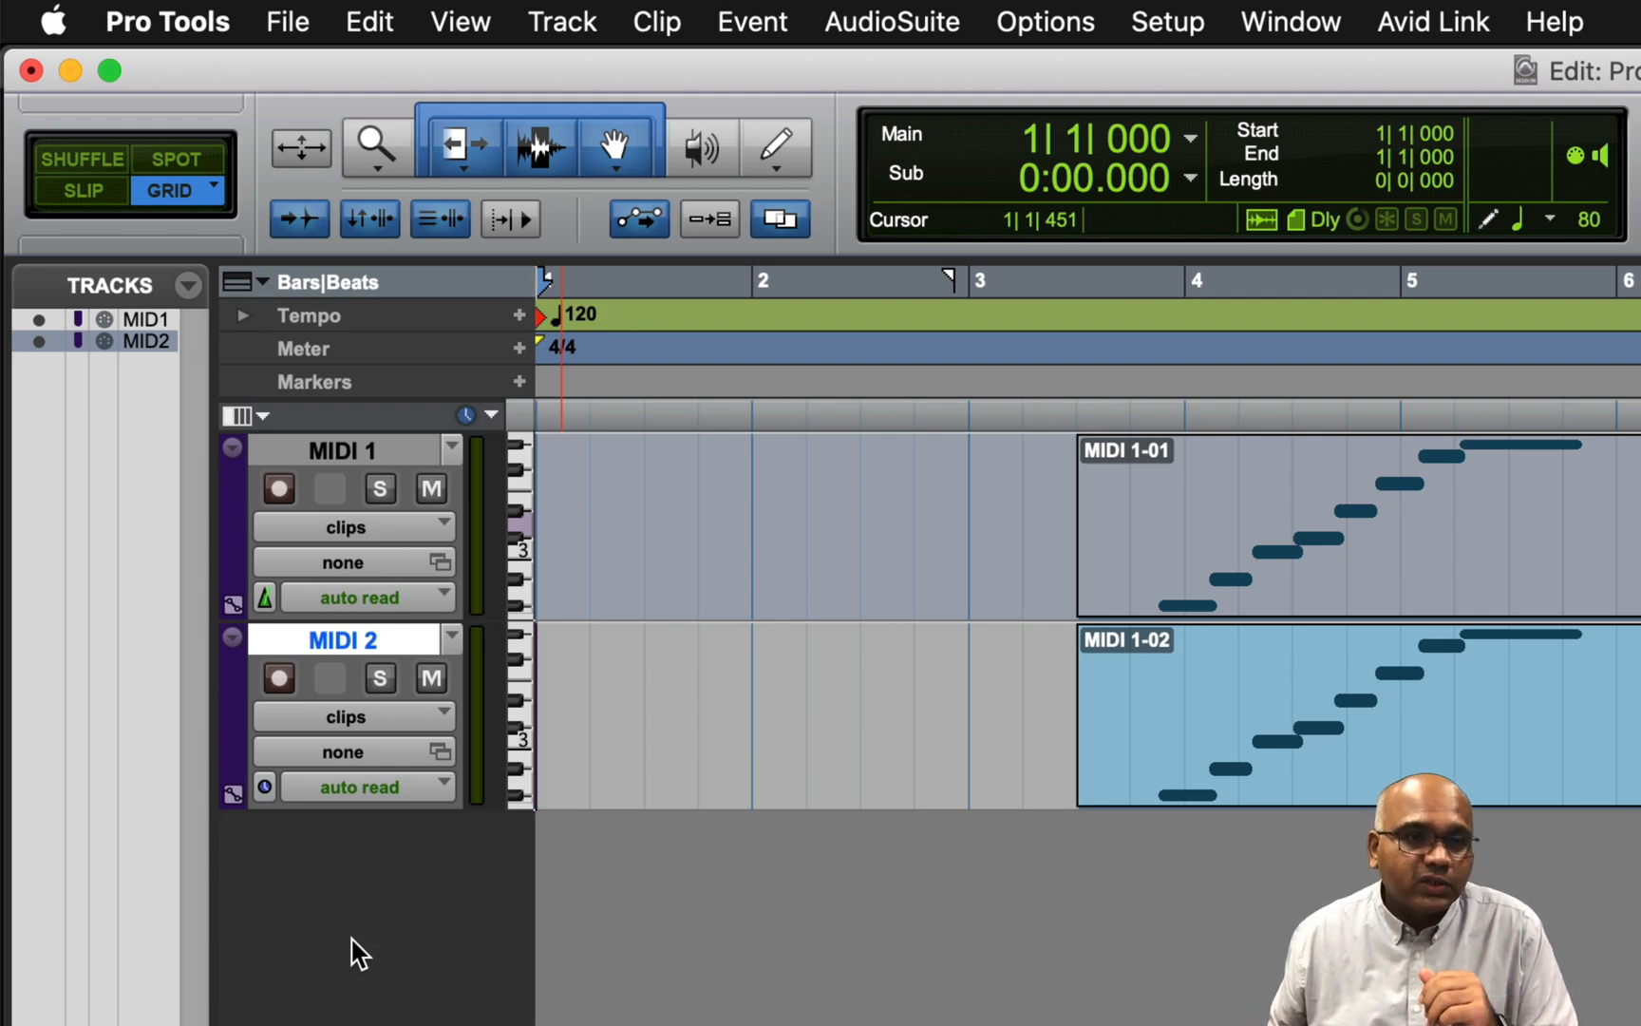
pyautogui.keyDown('alt'); pyautogui.click(347, 385); pyautogui.keyUp('alt')
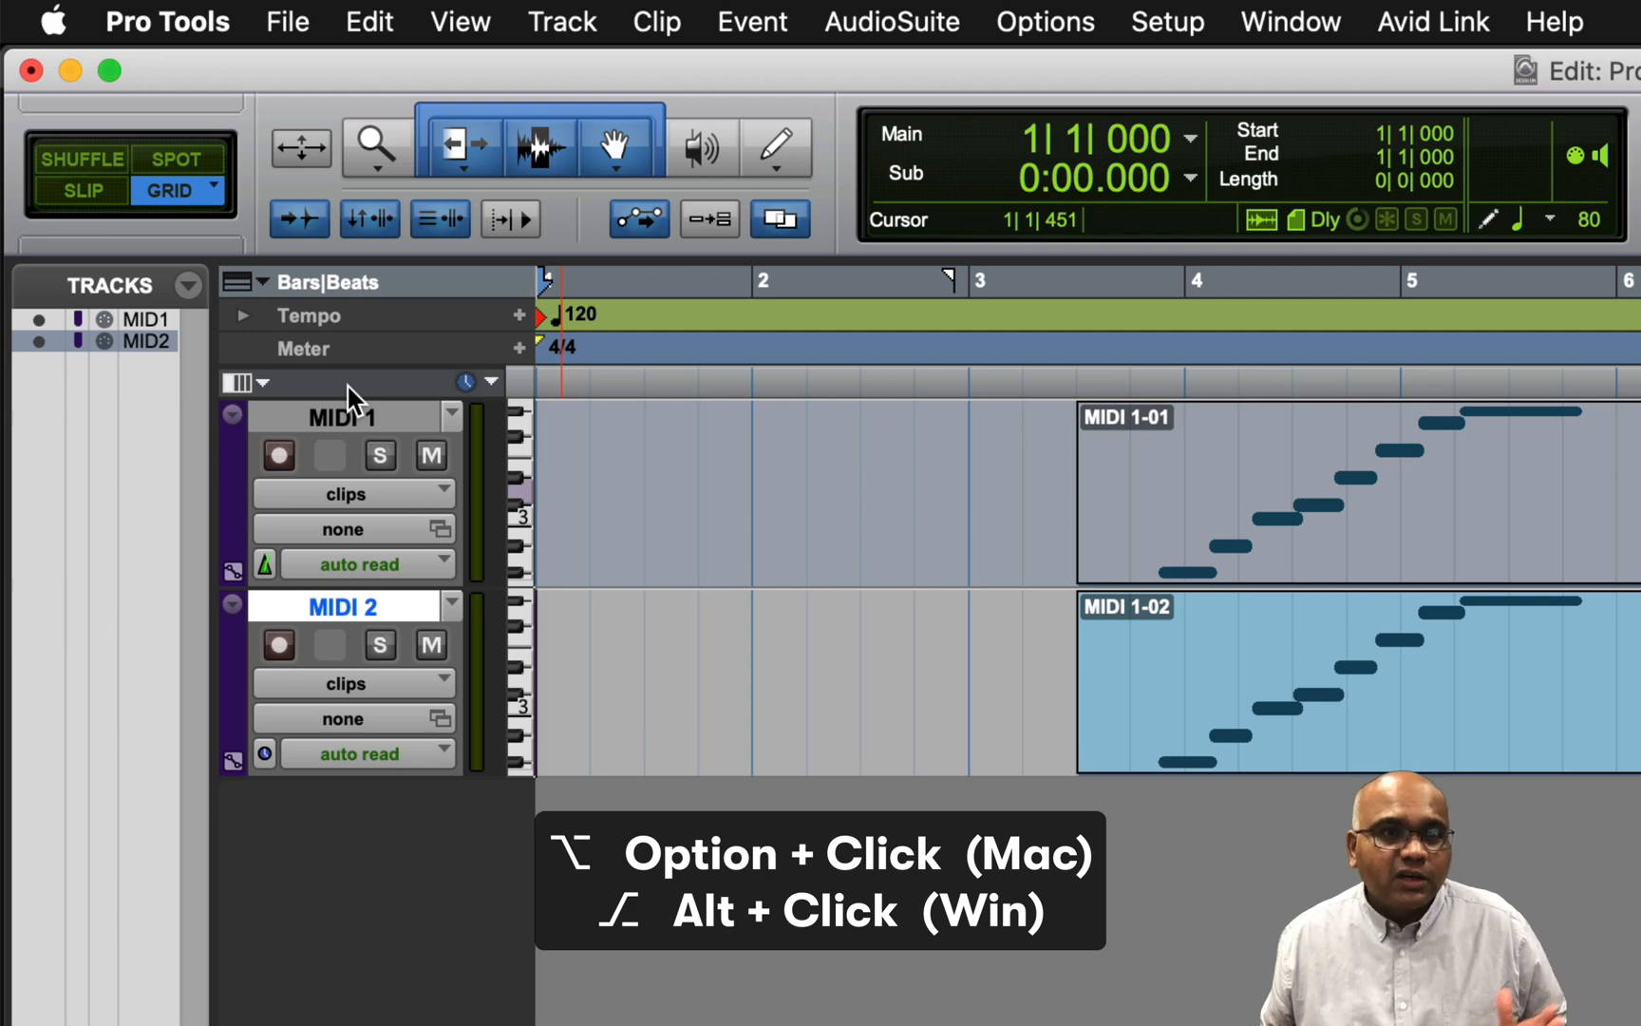
pyautogui.click(264, 283)
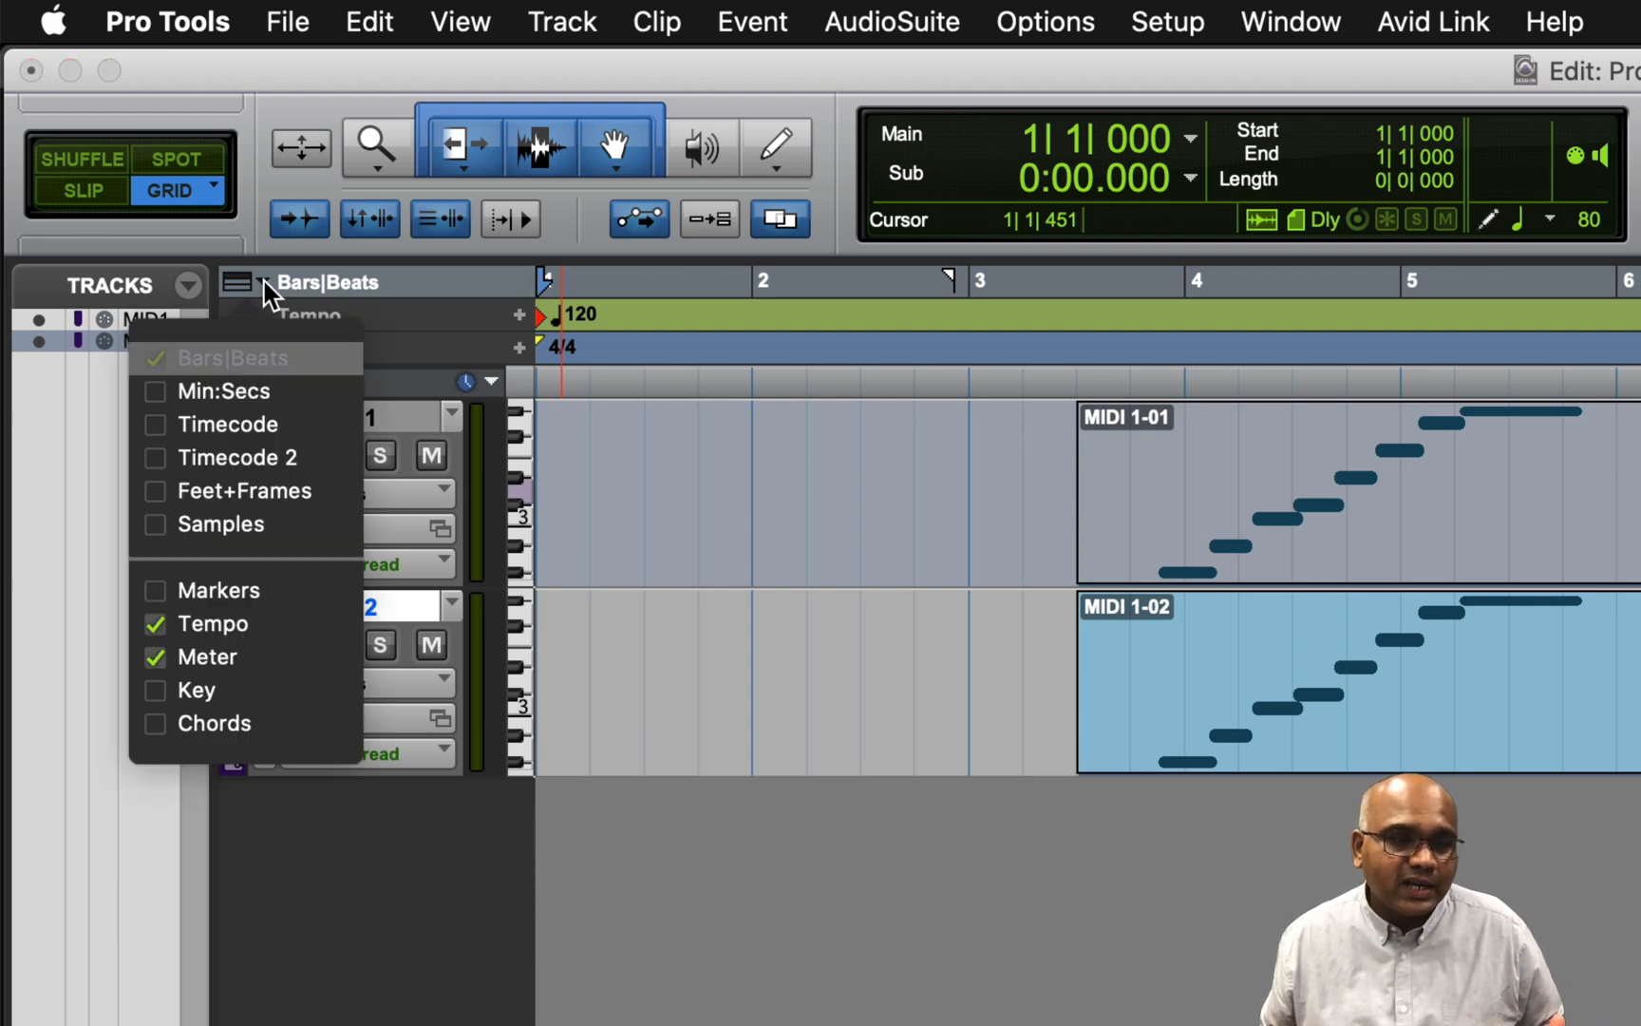
pyautogui.click(265, 283)
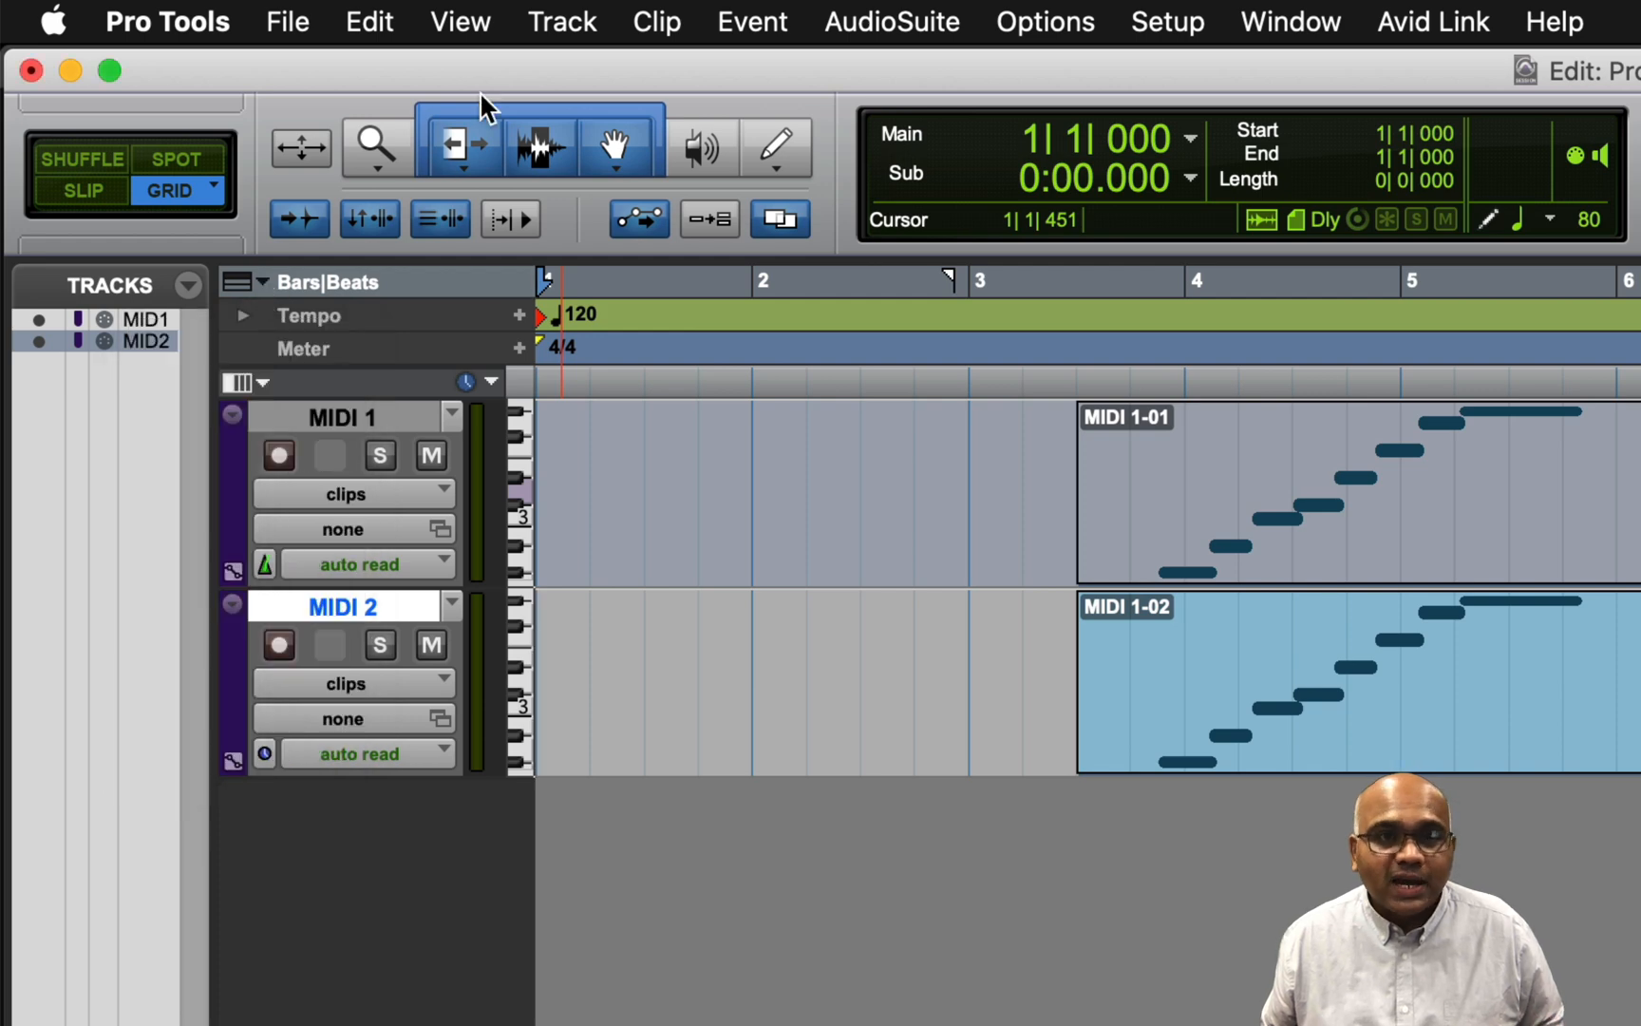
pyautogui.click(482, 30)
pyautogui.moveTo(511, 209)
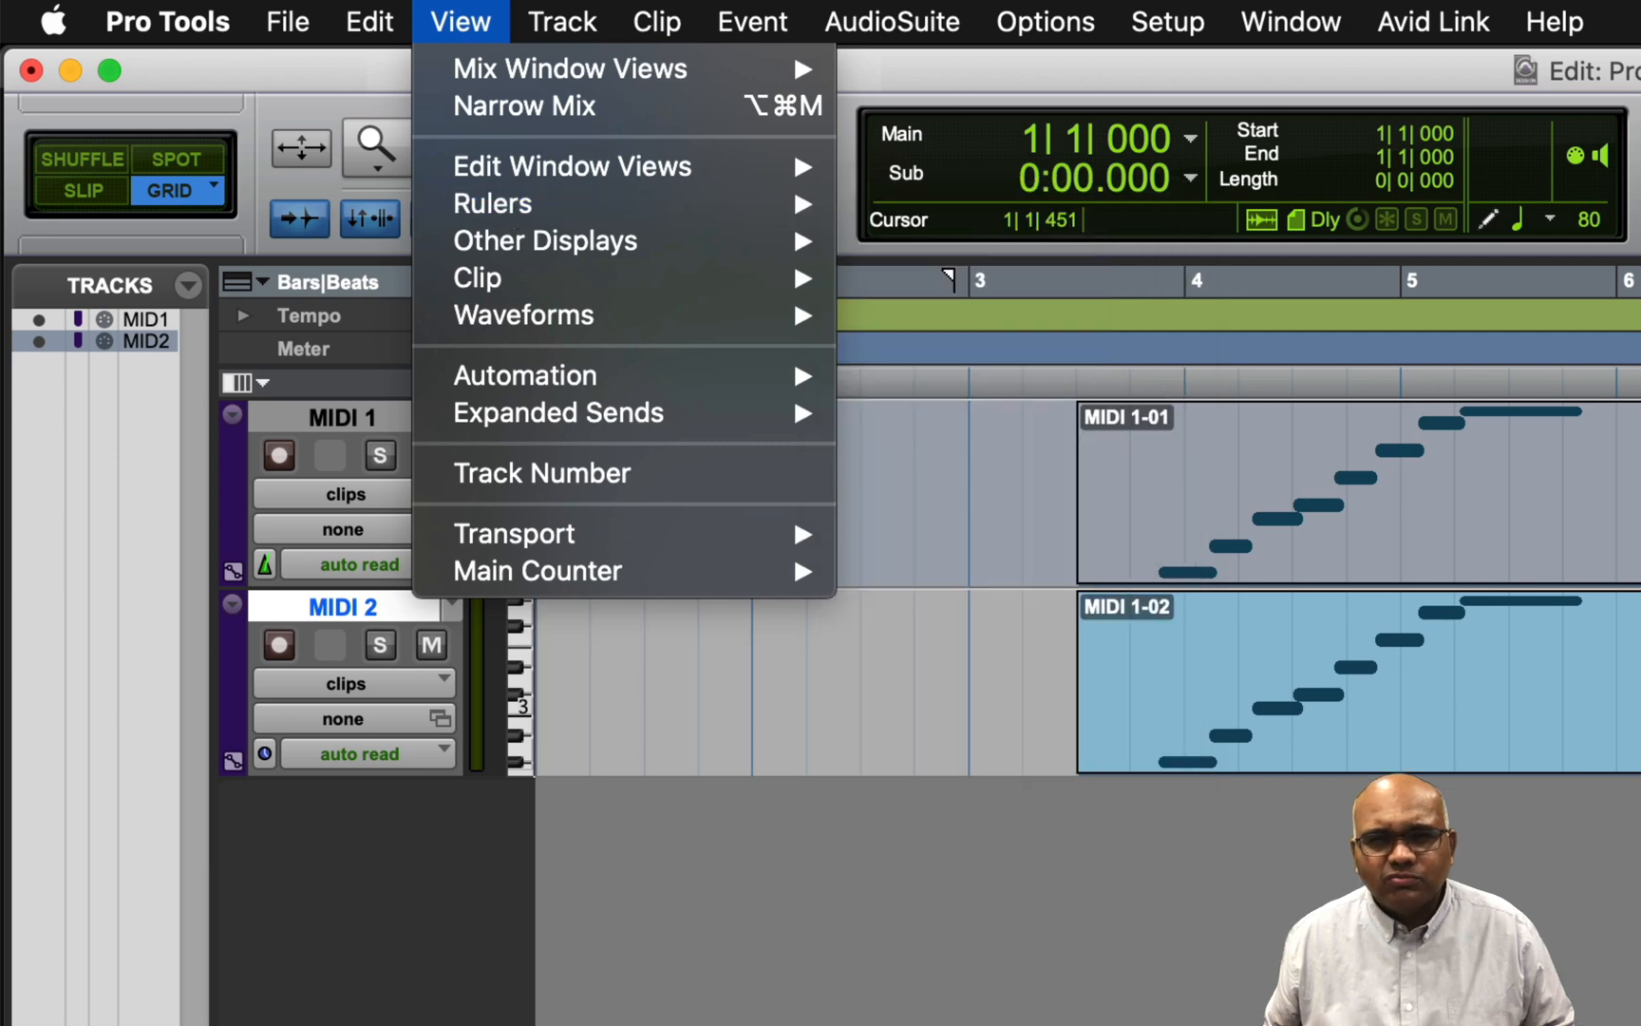
pyautogui.click(736, 972)
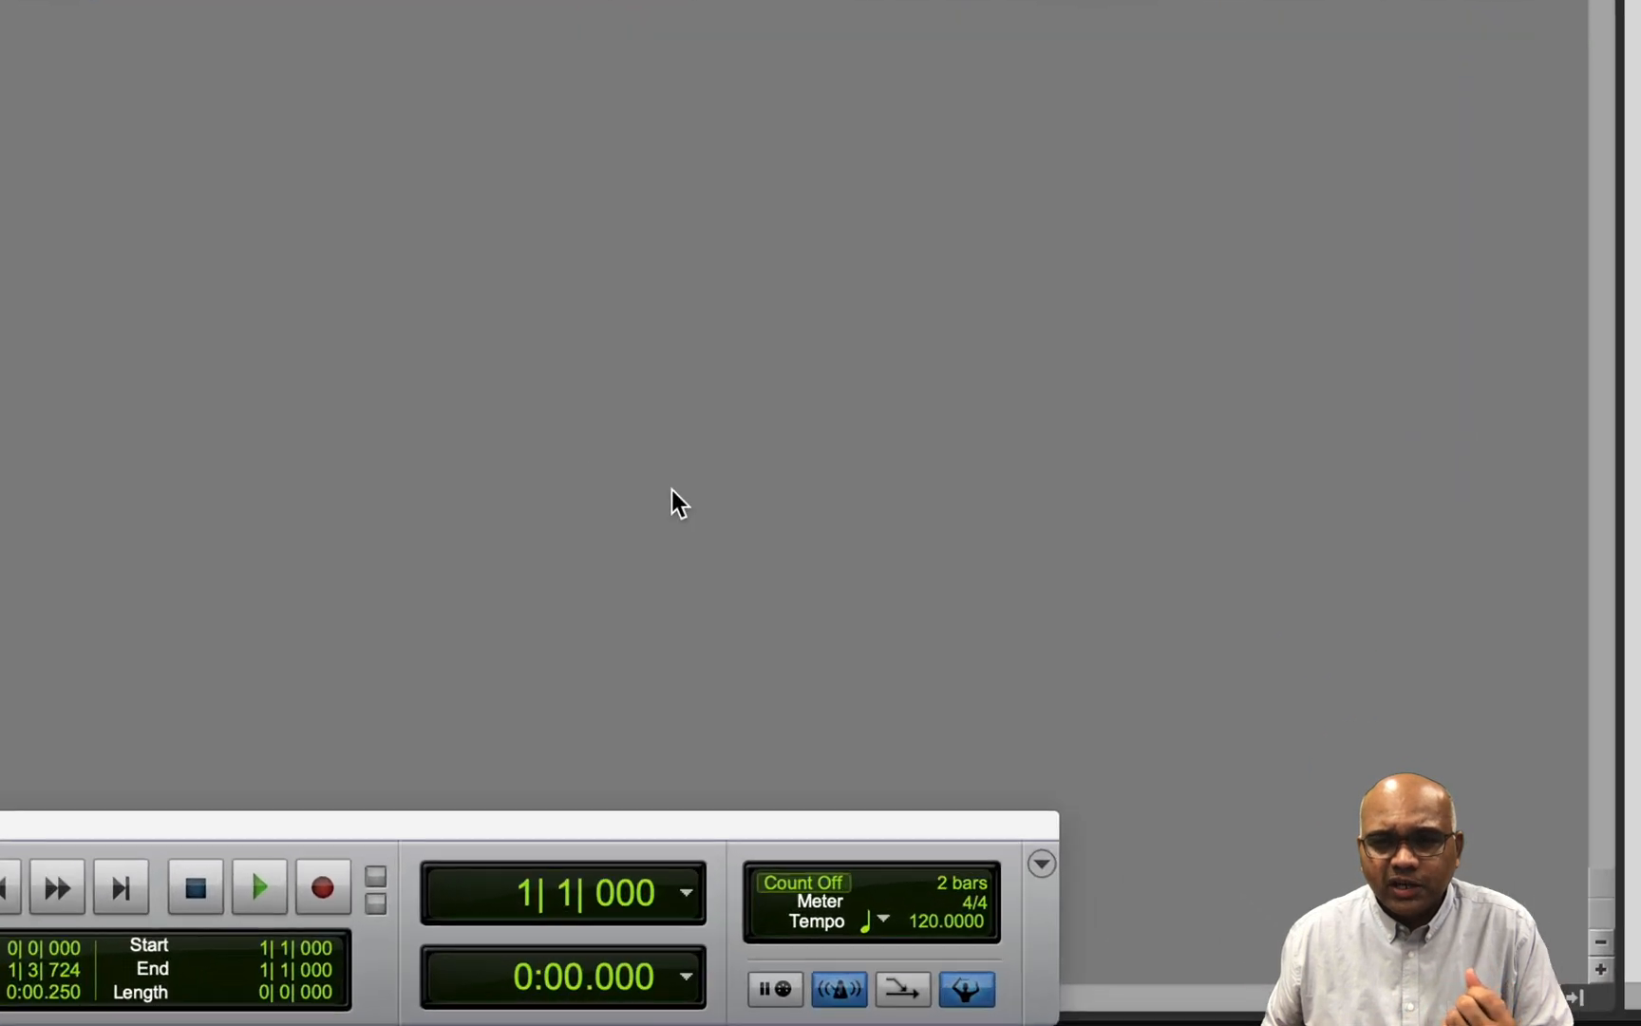
# - Set the session tempo to 100 BPM in the transport, and add a 120 BPM tempo change at 1|1|000 in the Tempo ruler
pyautogui.click(889, 914)
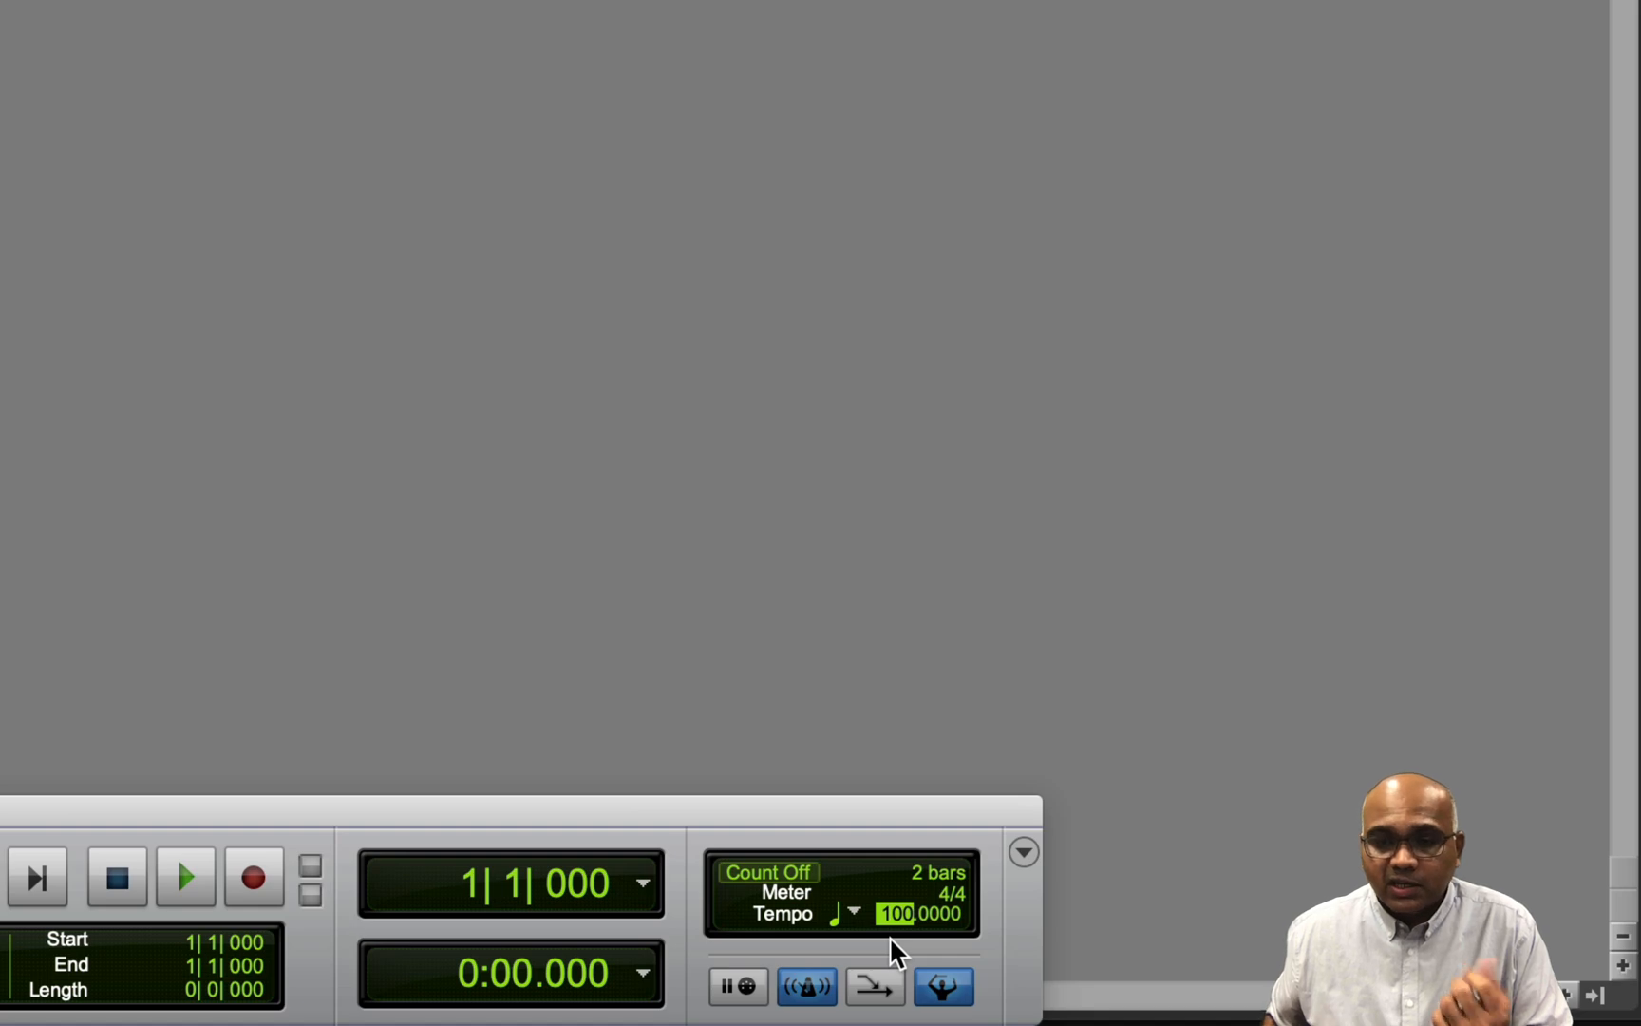
pyautogui.press('Return')
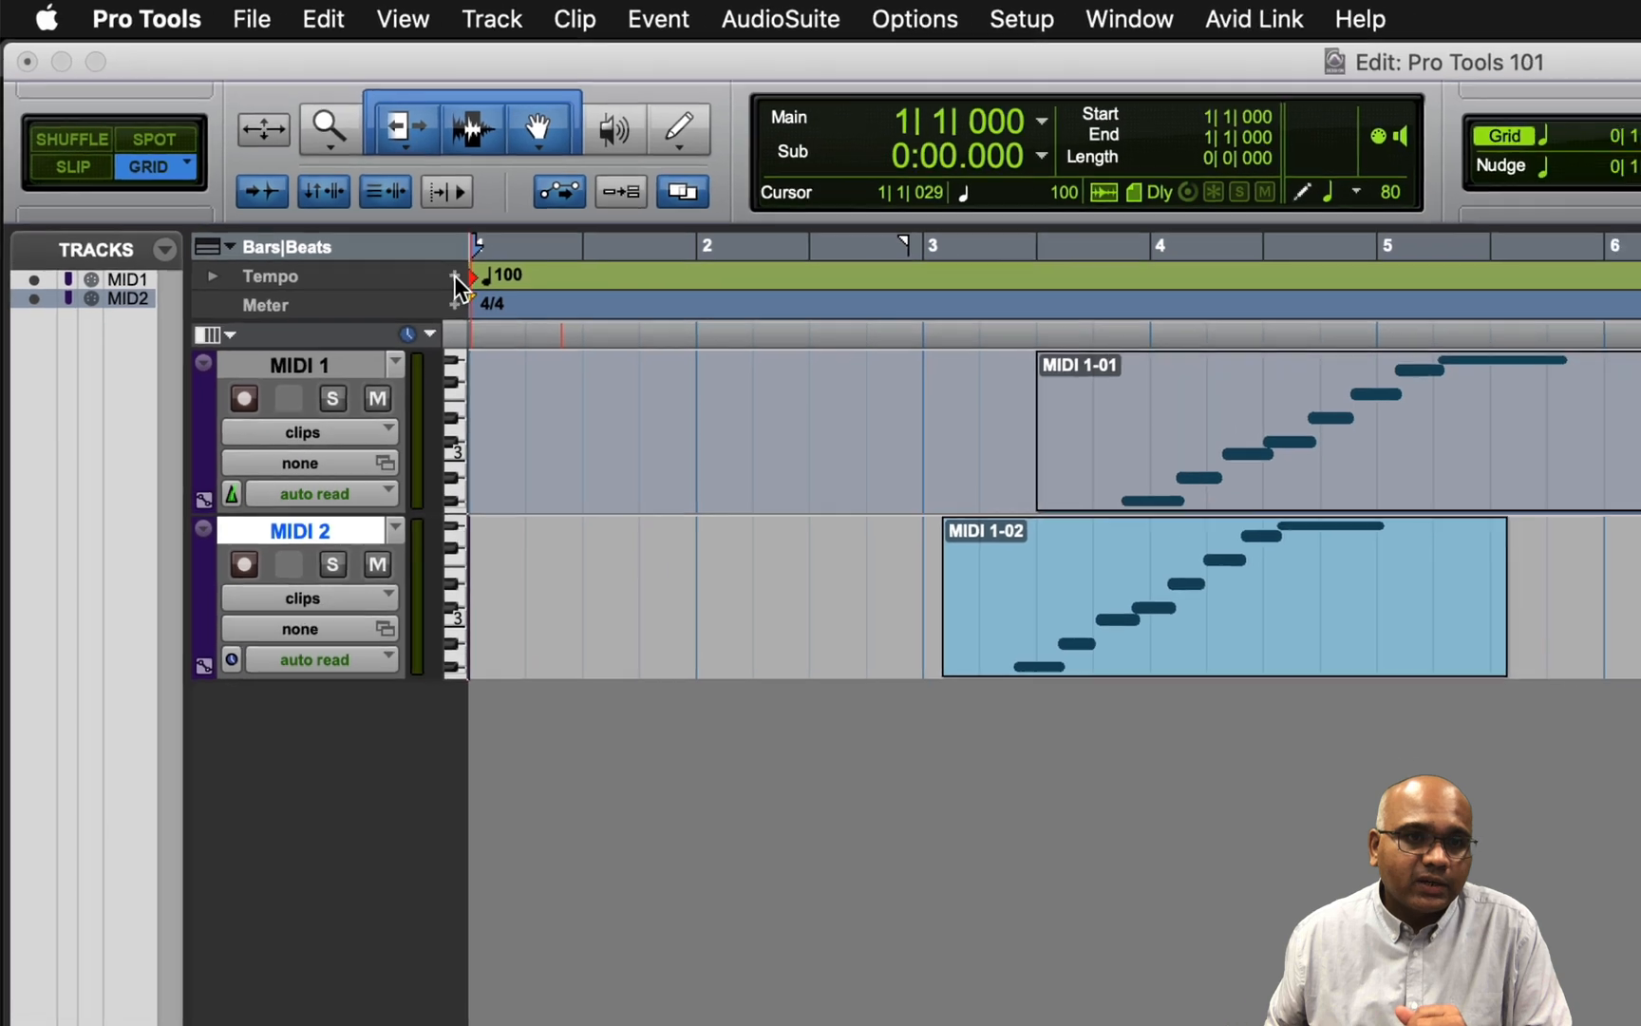
pyautogui.click(519, 314)
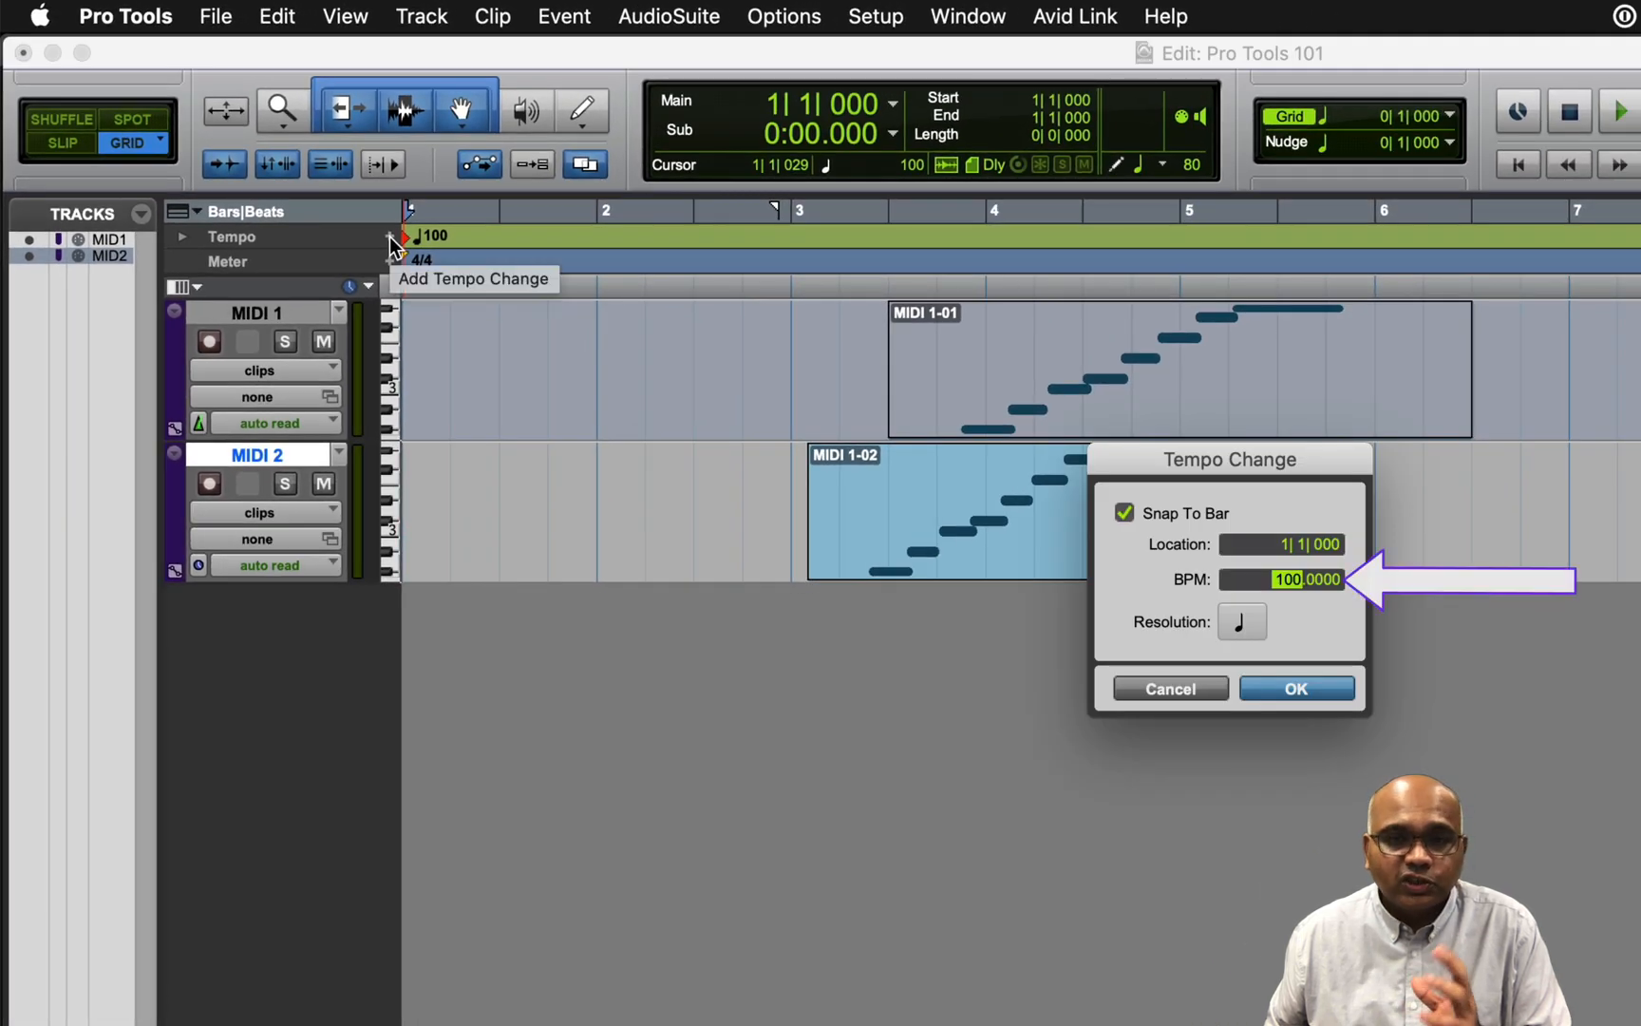
pyautogui.write('1')
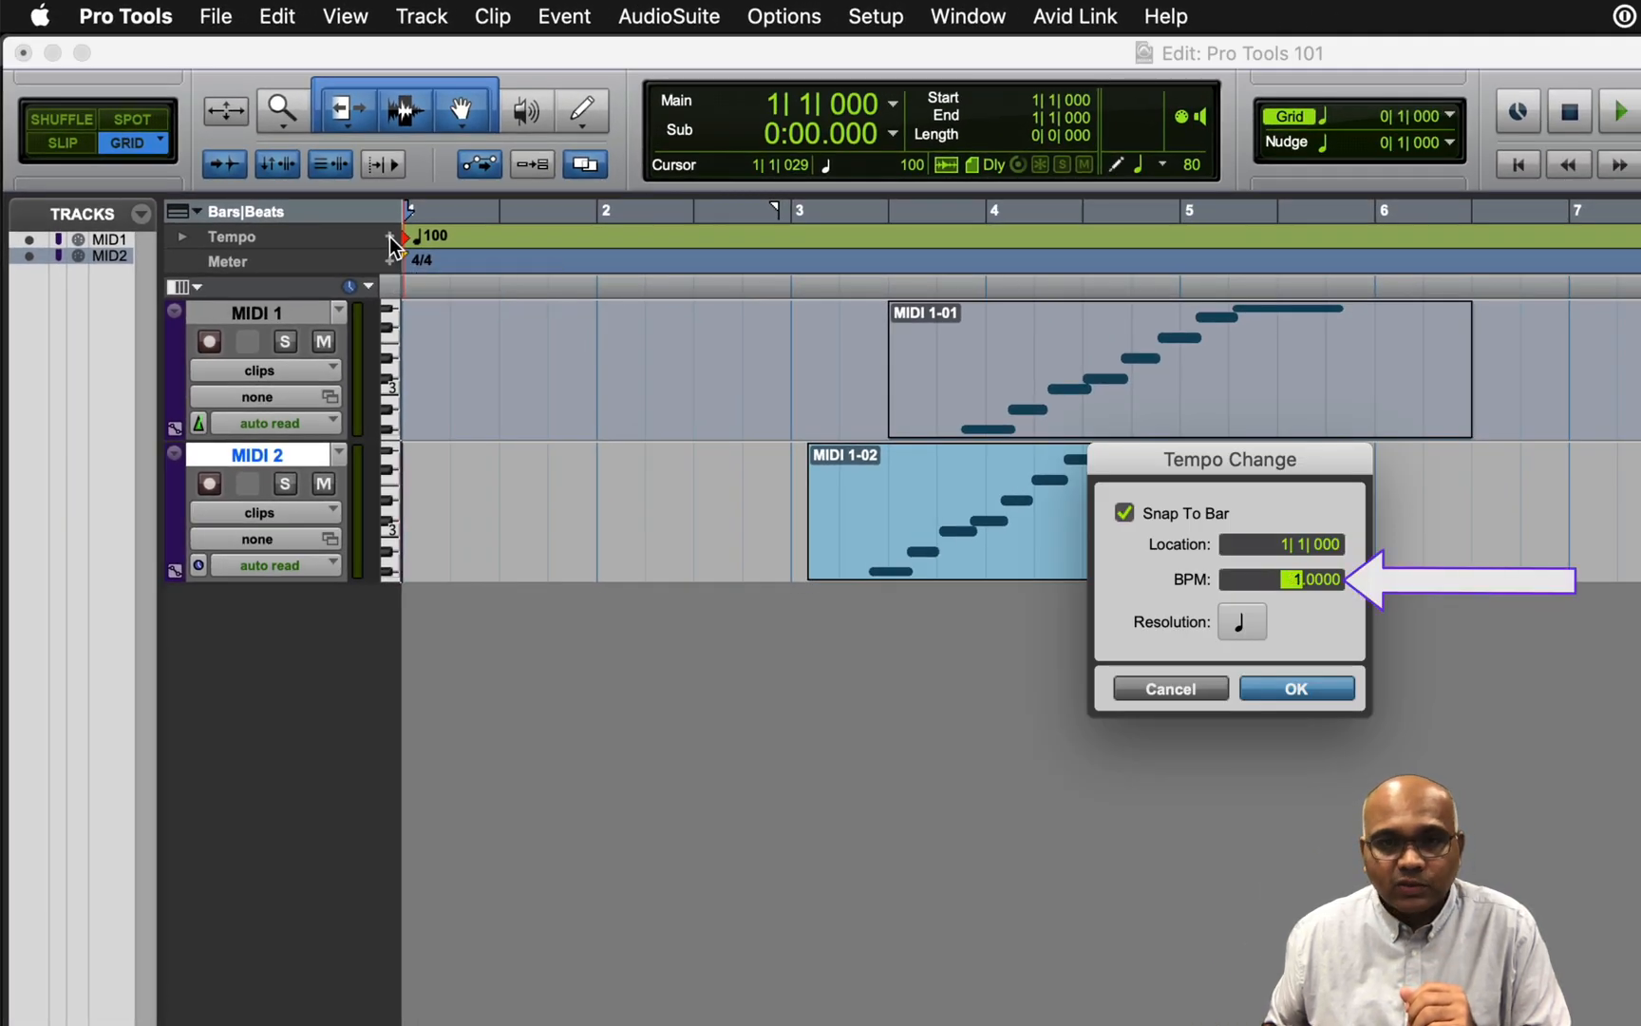
pyautogui.write('20')
pyautogui.press('Tab')
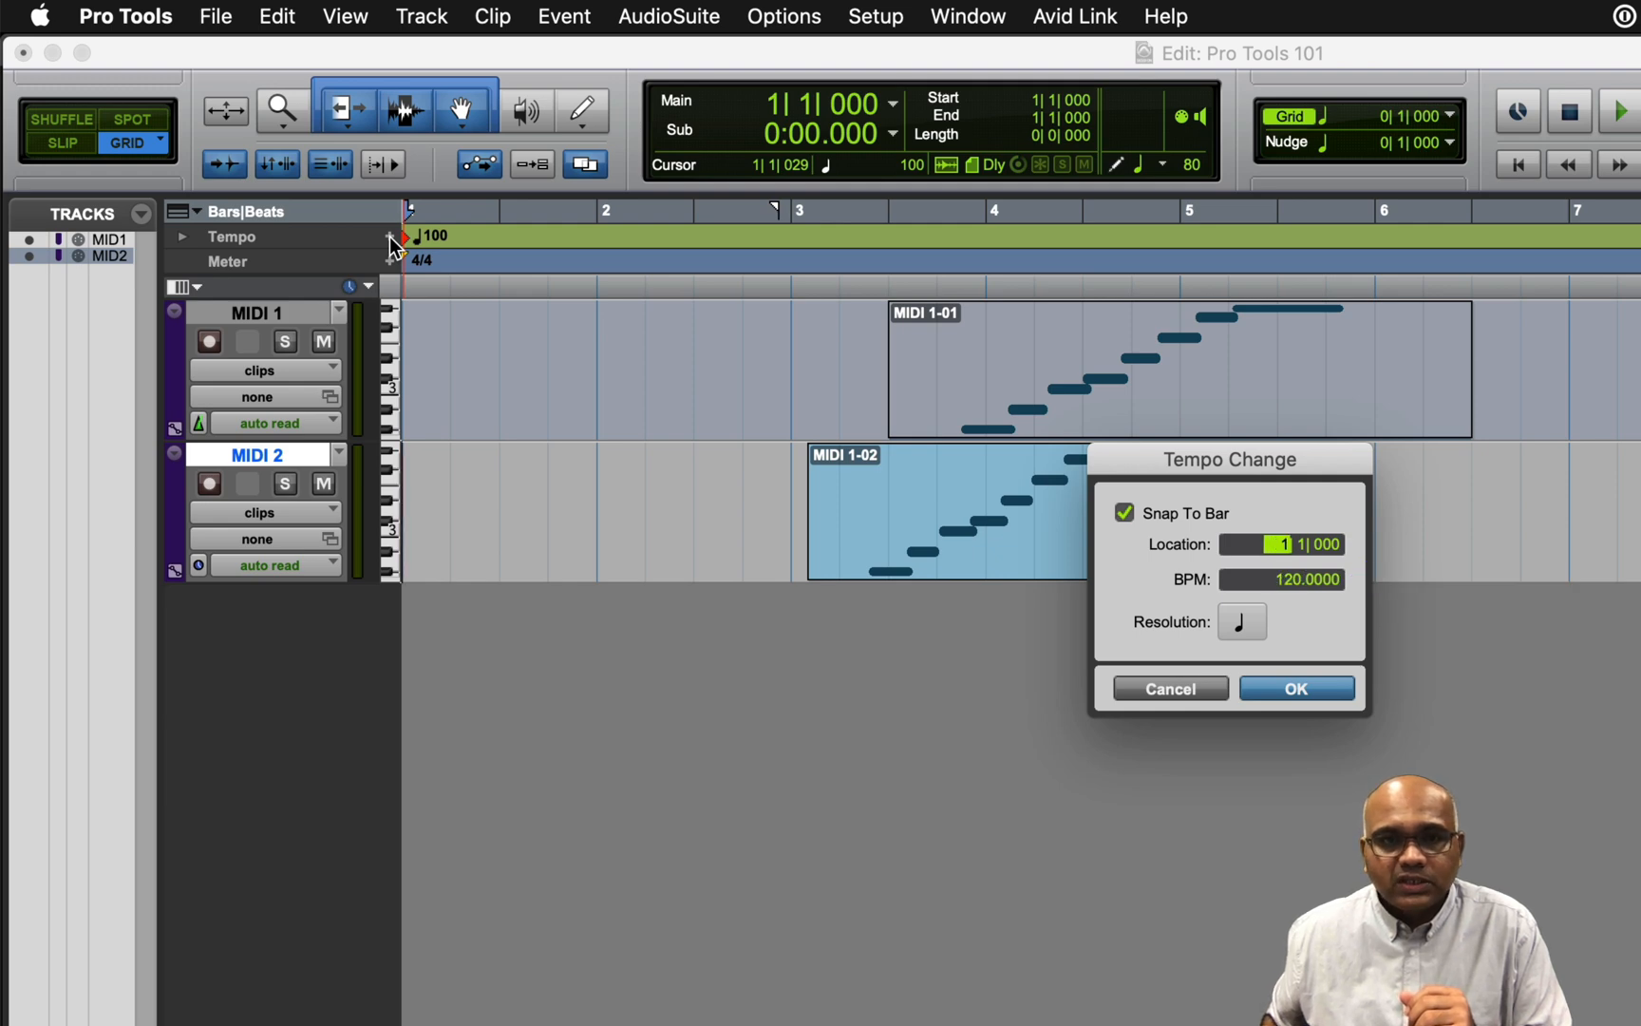
pyautogui.press('Return')
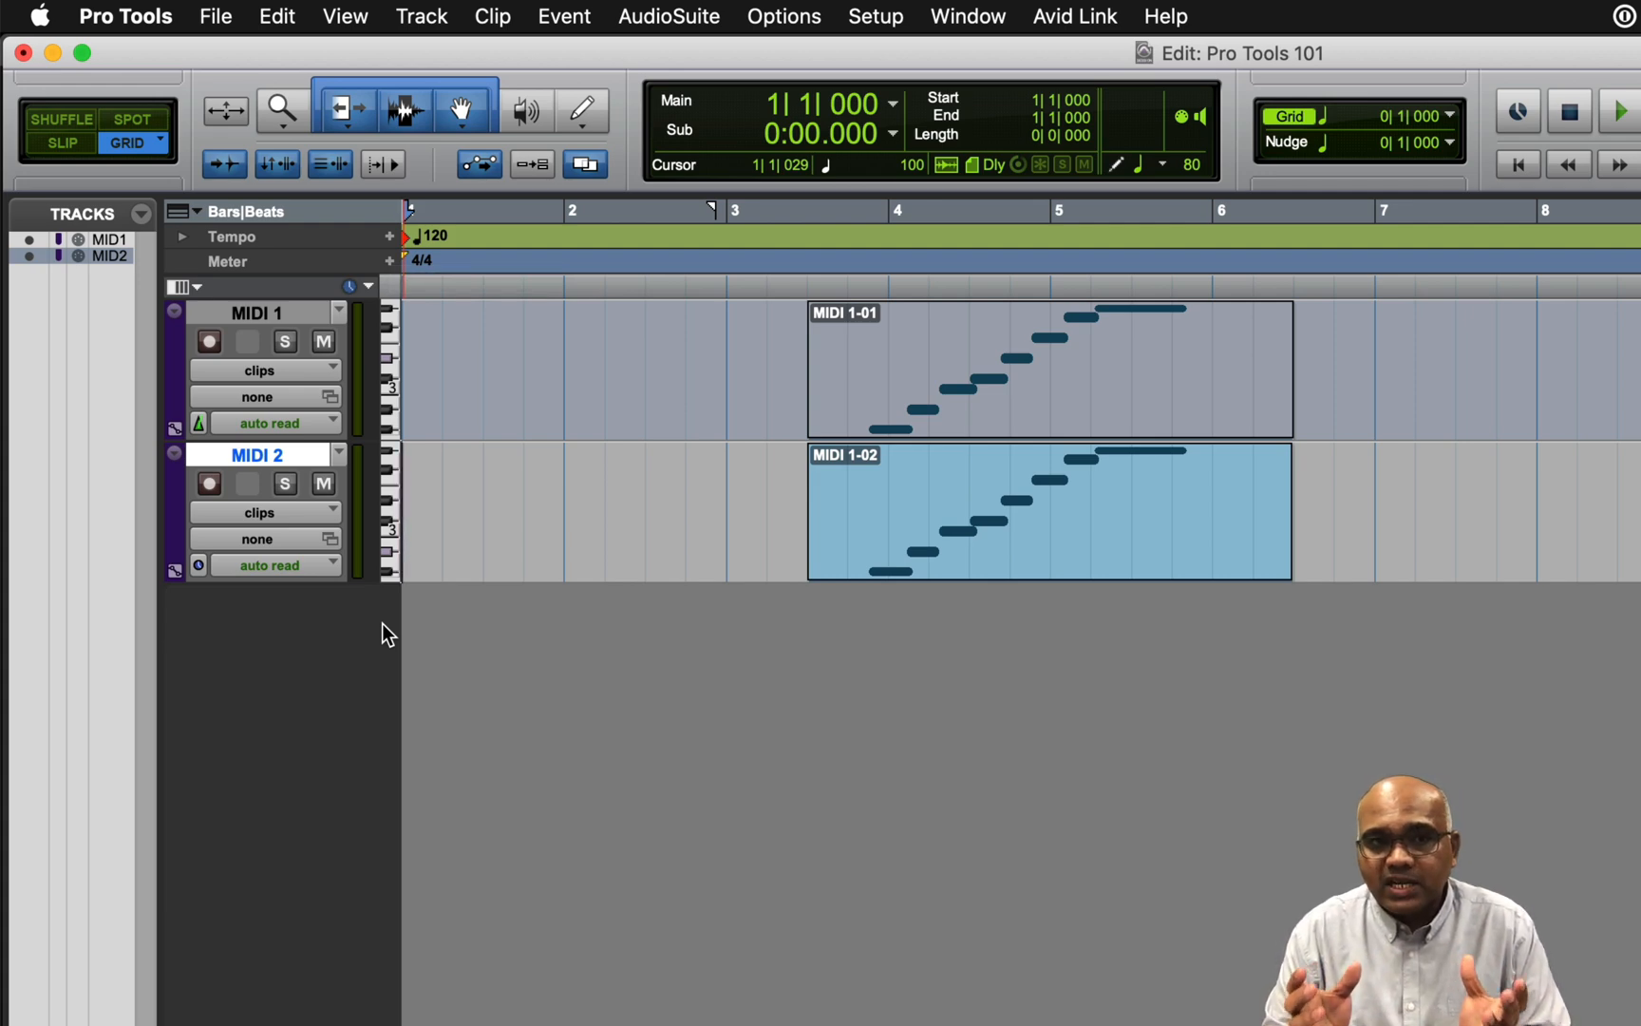
# - Add a 3/4 meter change at 1|1|000 from the Meter ruler
pyautogui.click(389, 261)
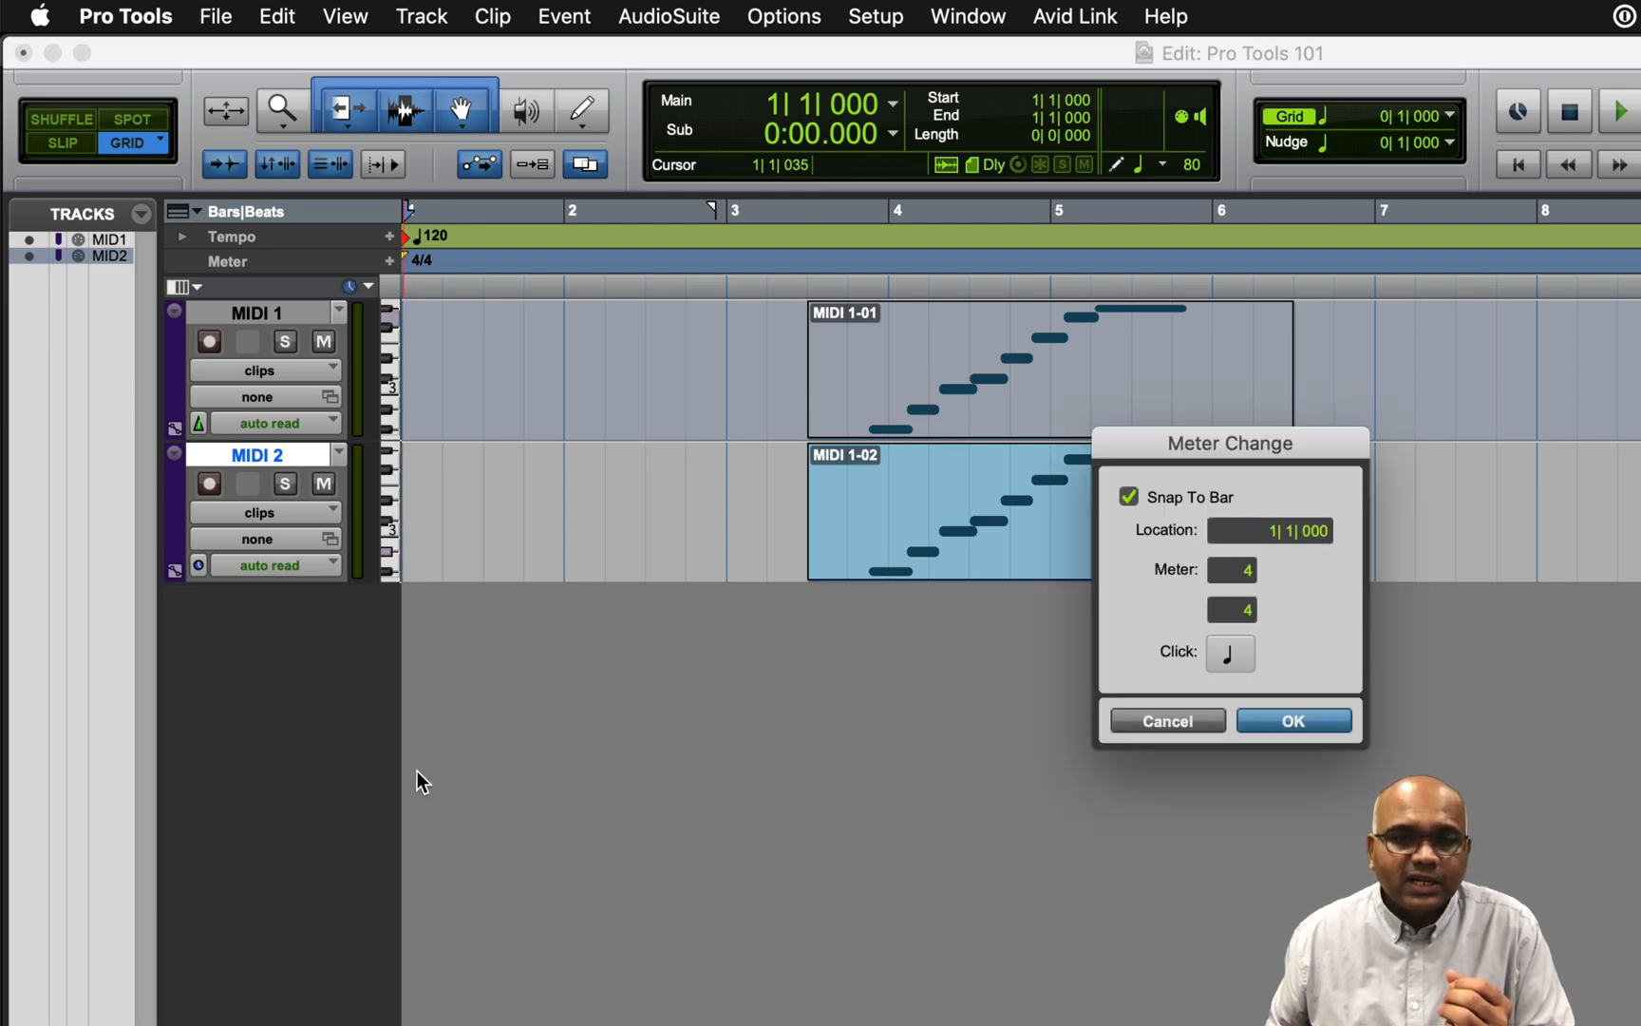
pyautogui.click(1241, 572)
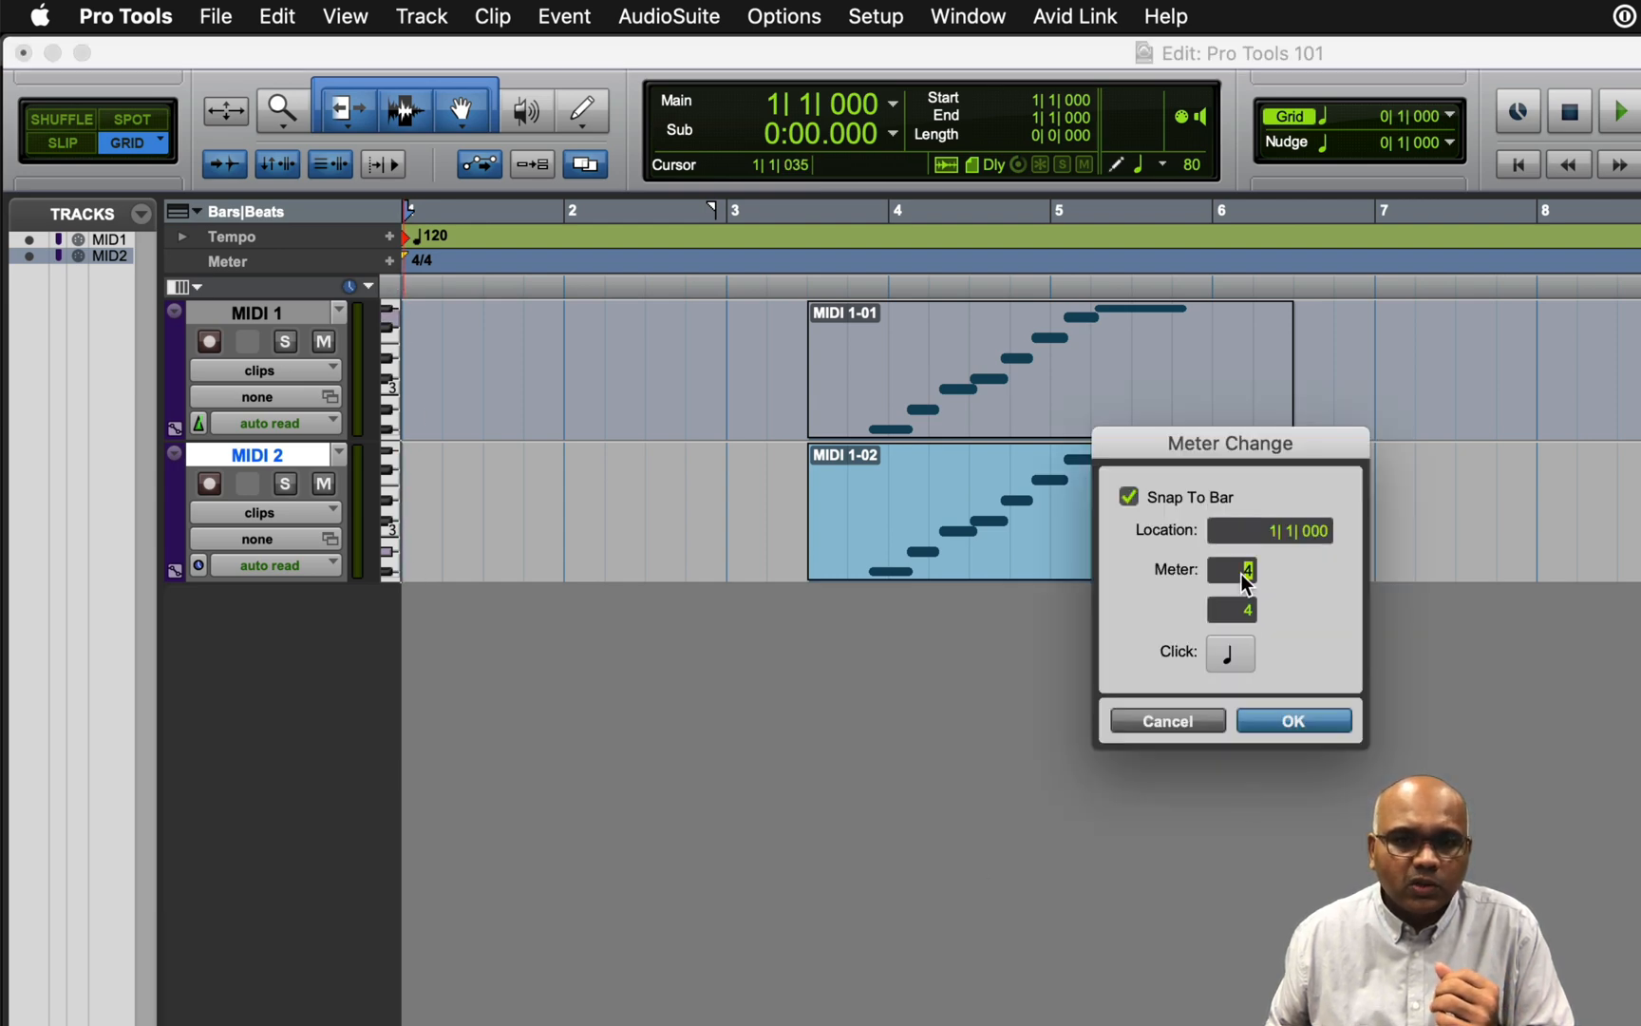
pyautogui.write('3')
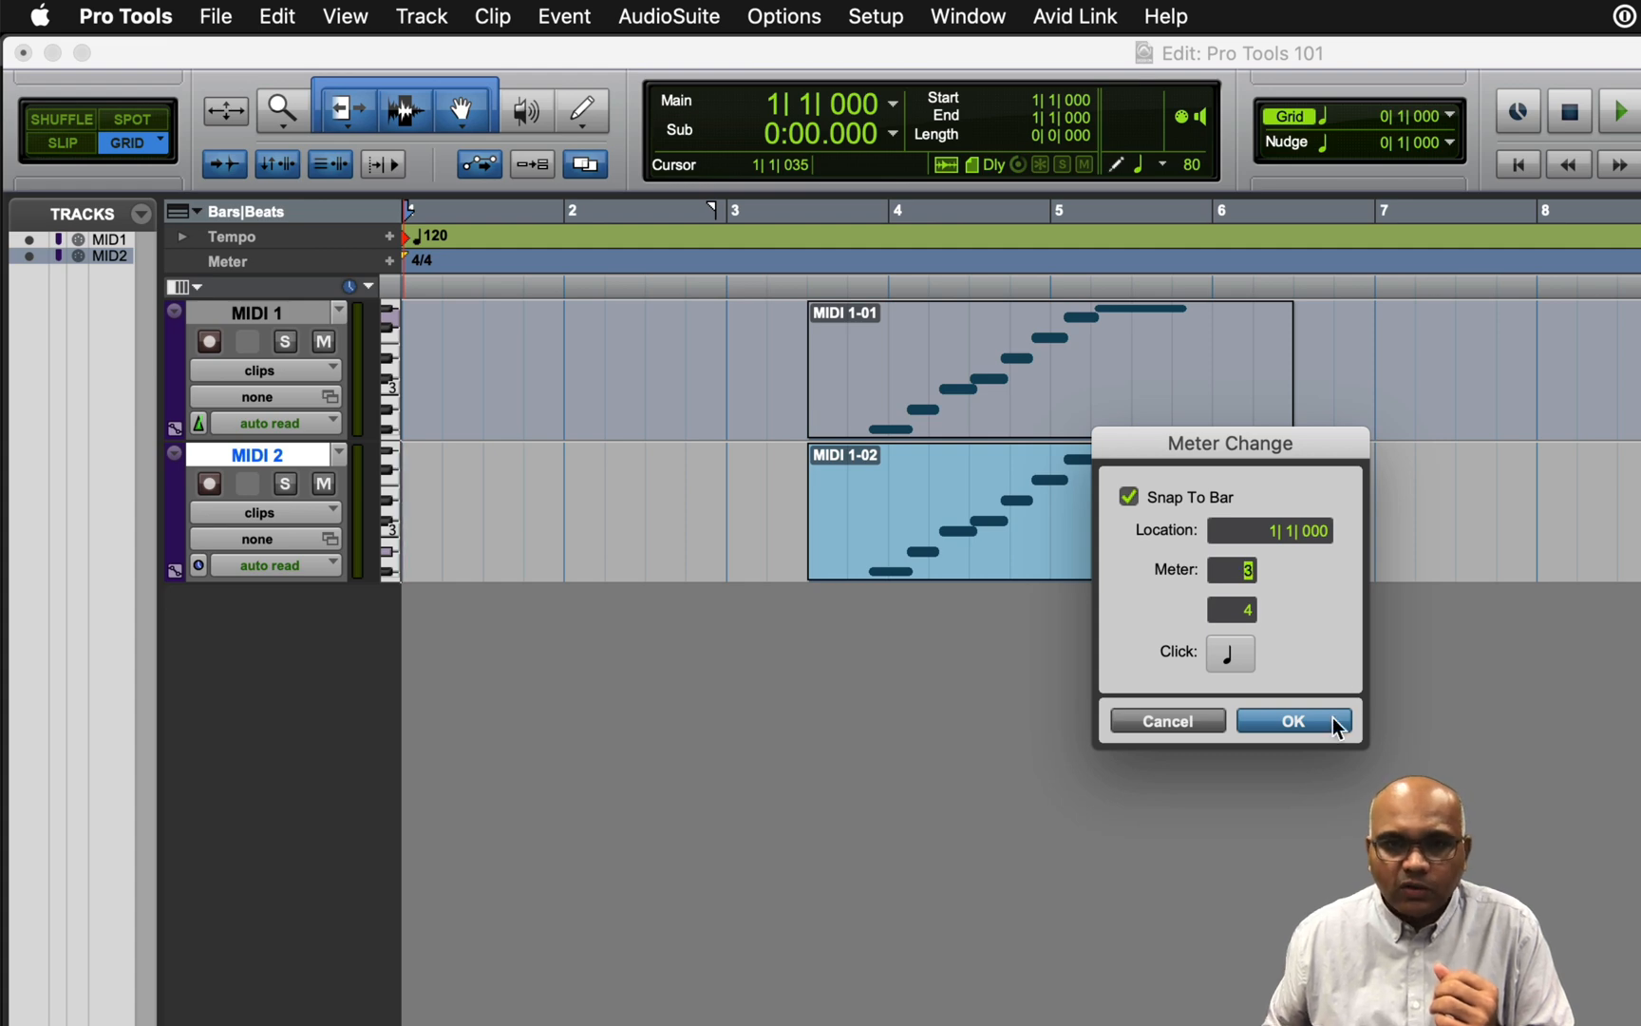
pyautogui.click(1328, 725)
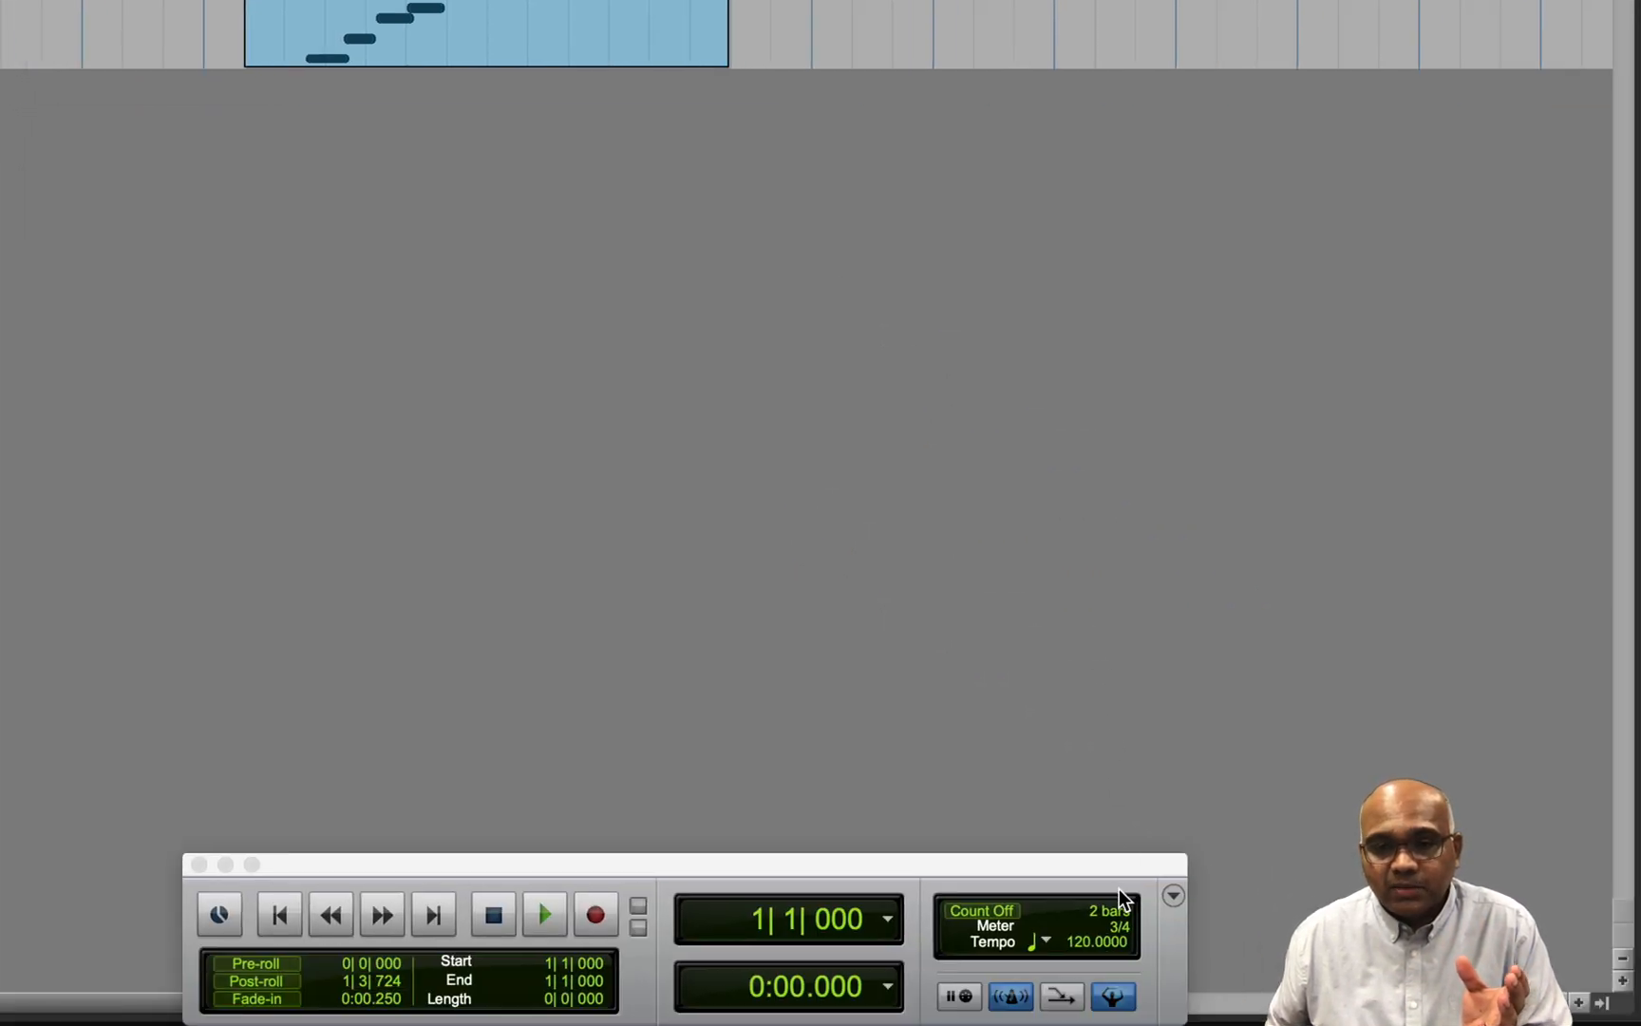
# - Set the meter at 1|1|000 to 4/4 from the transport's meter display
pyautogui.doubleClick(1121, 927)
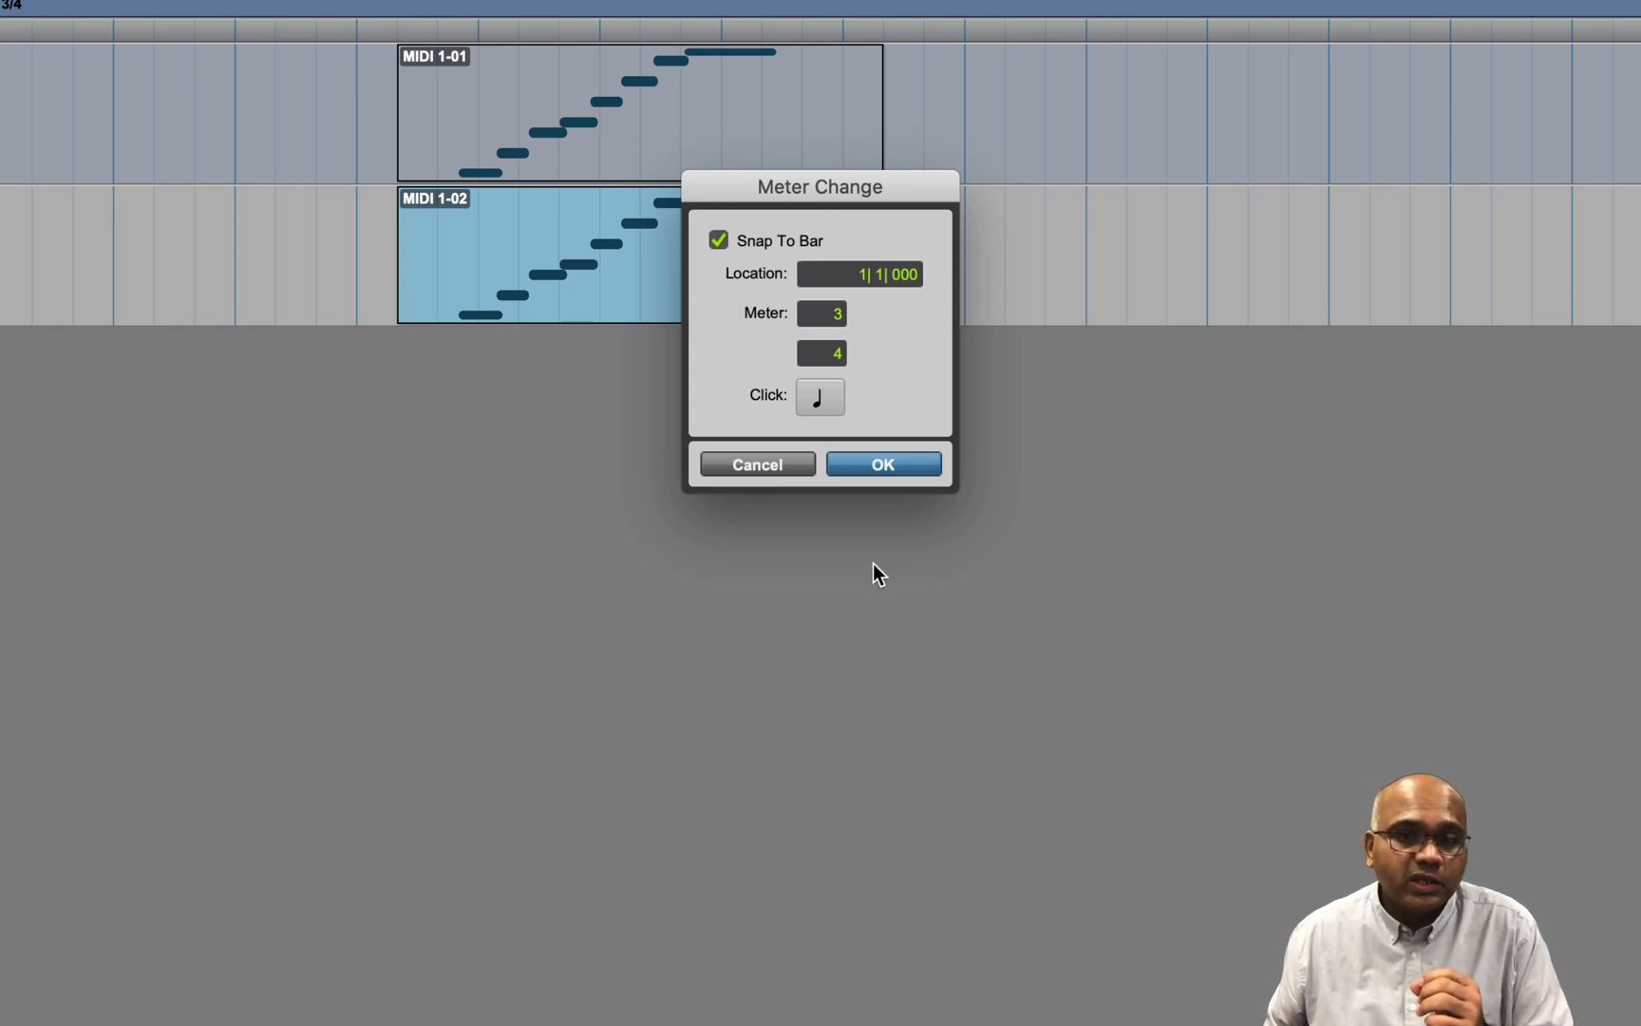
pyautogui.click(831, 316)
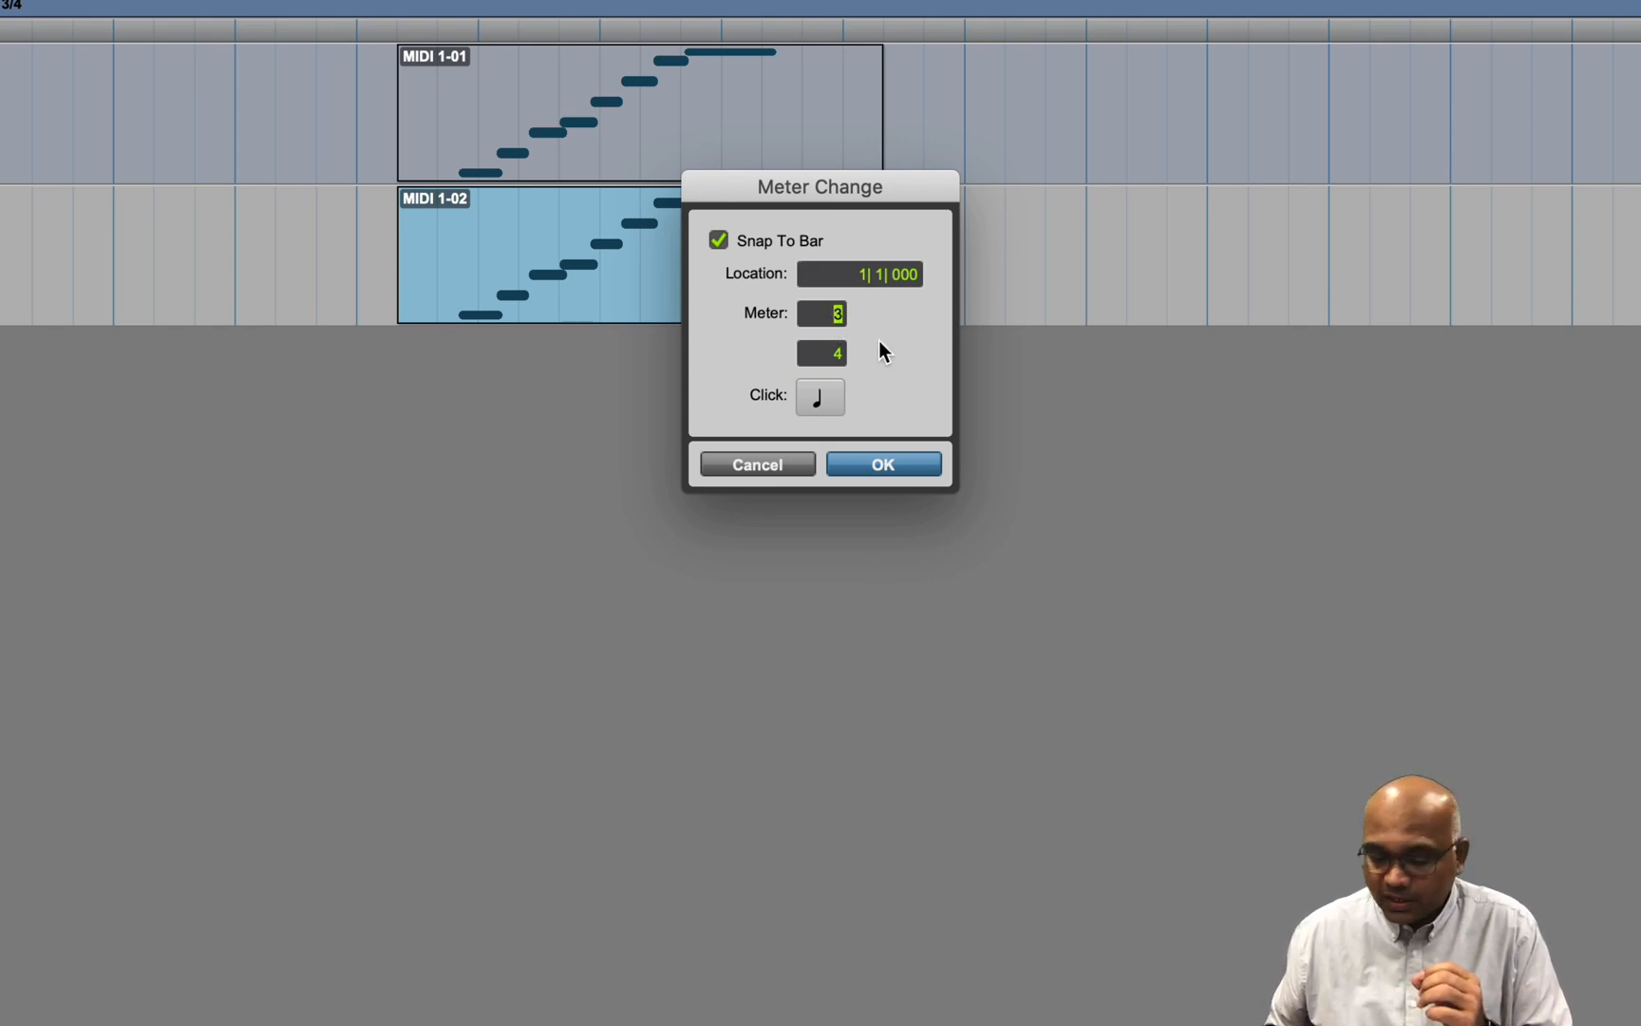
pyautogui.write('4')
pyautogui.press('Return')
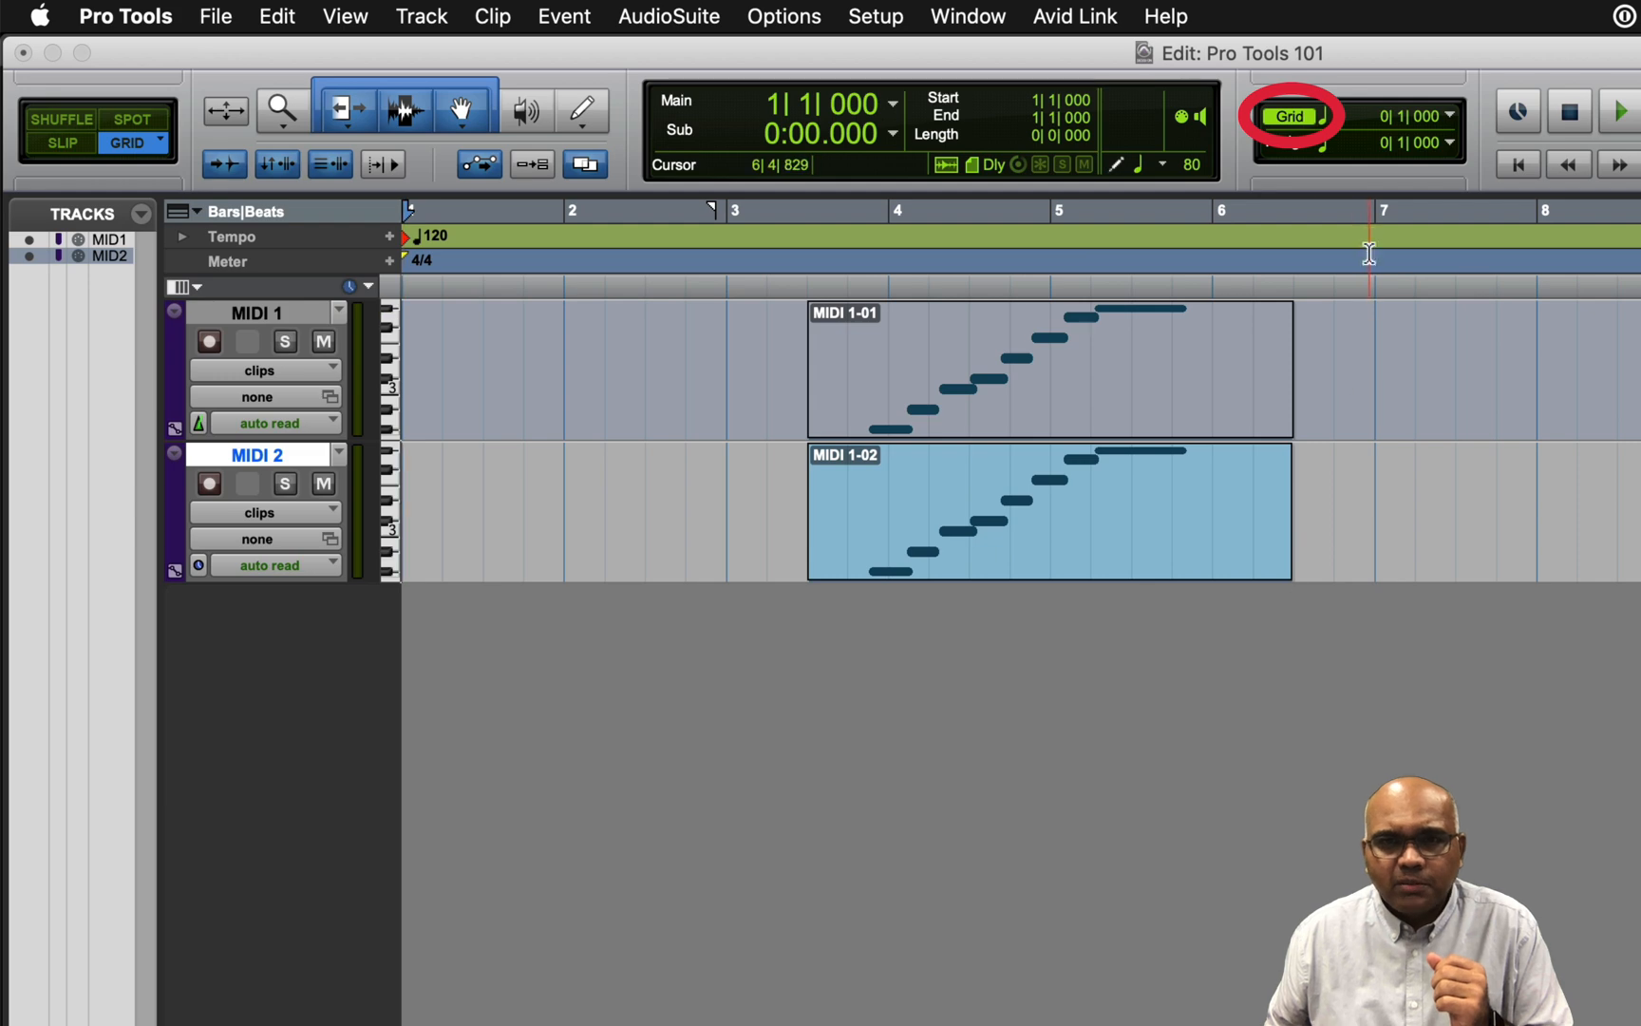
# - Hide the grid lines in the Edit window and show them again
pyautogui.click(1300, 117)
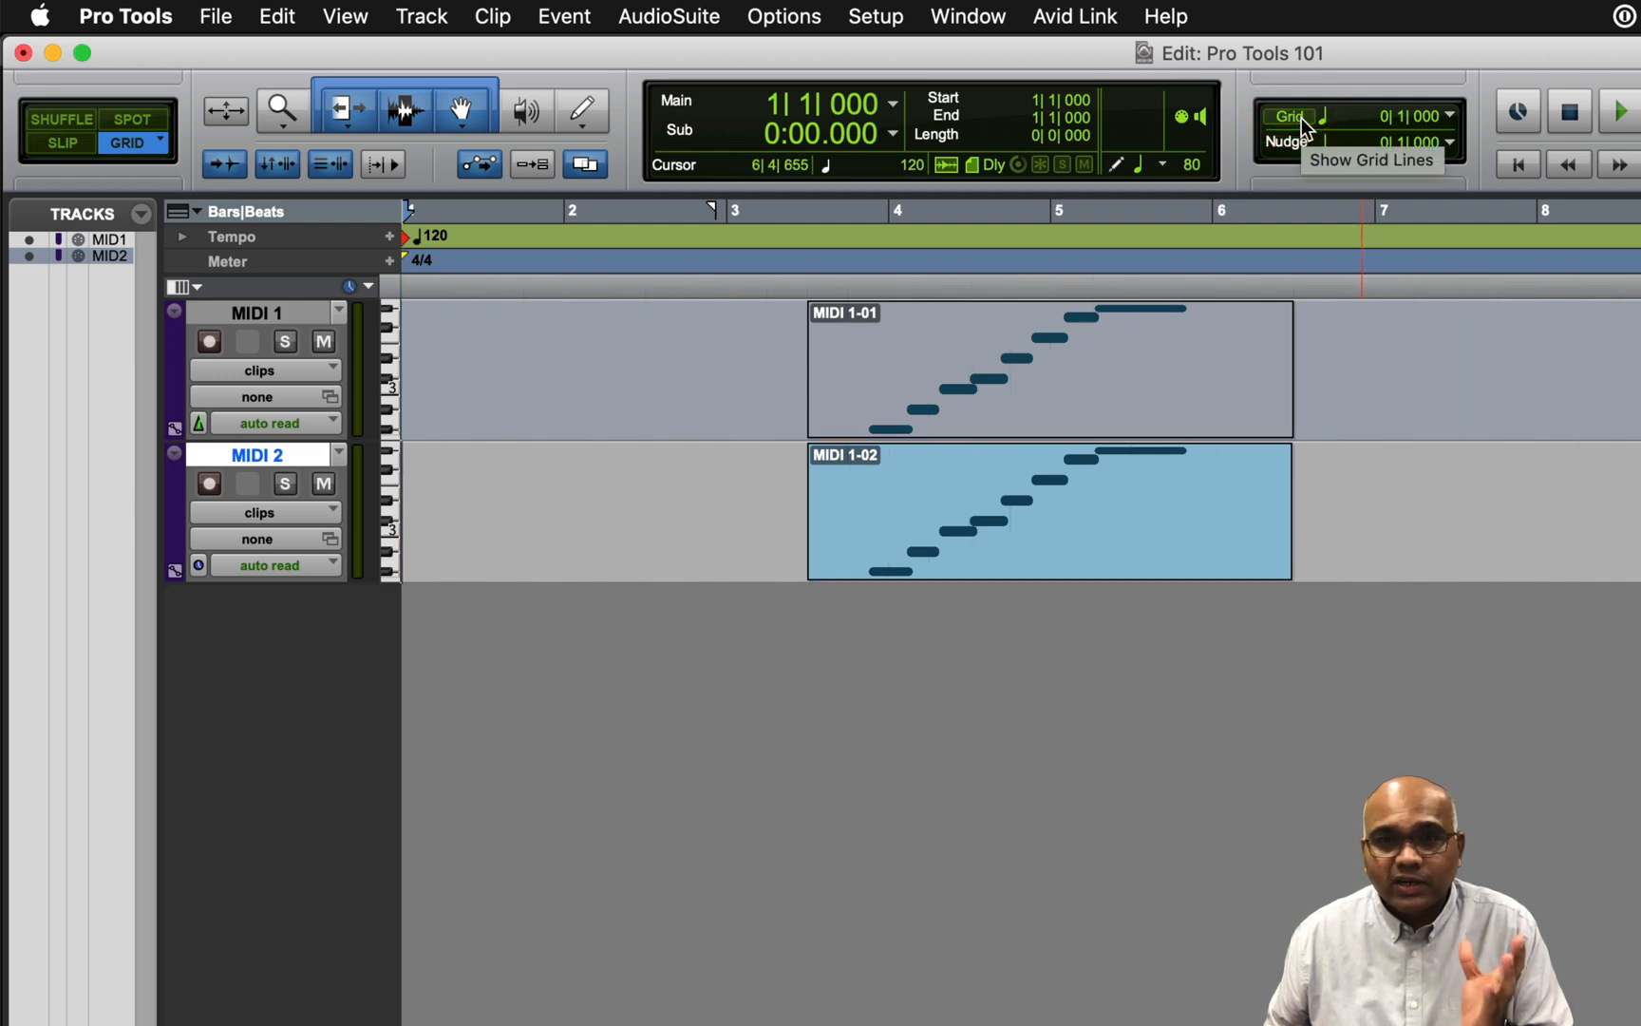
pyautogui.click(1301, 118)
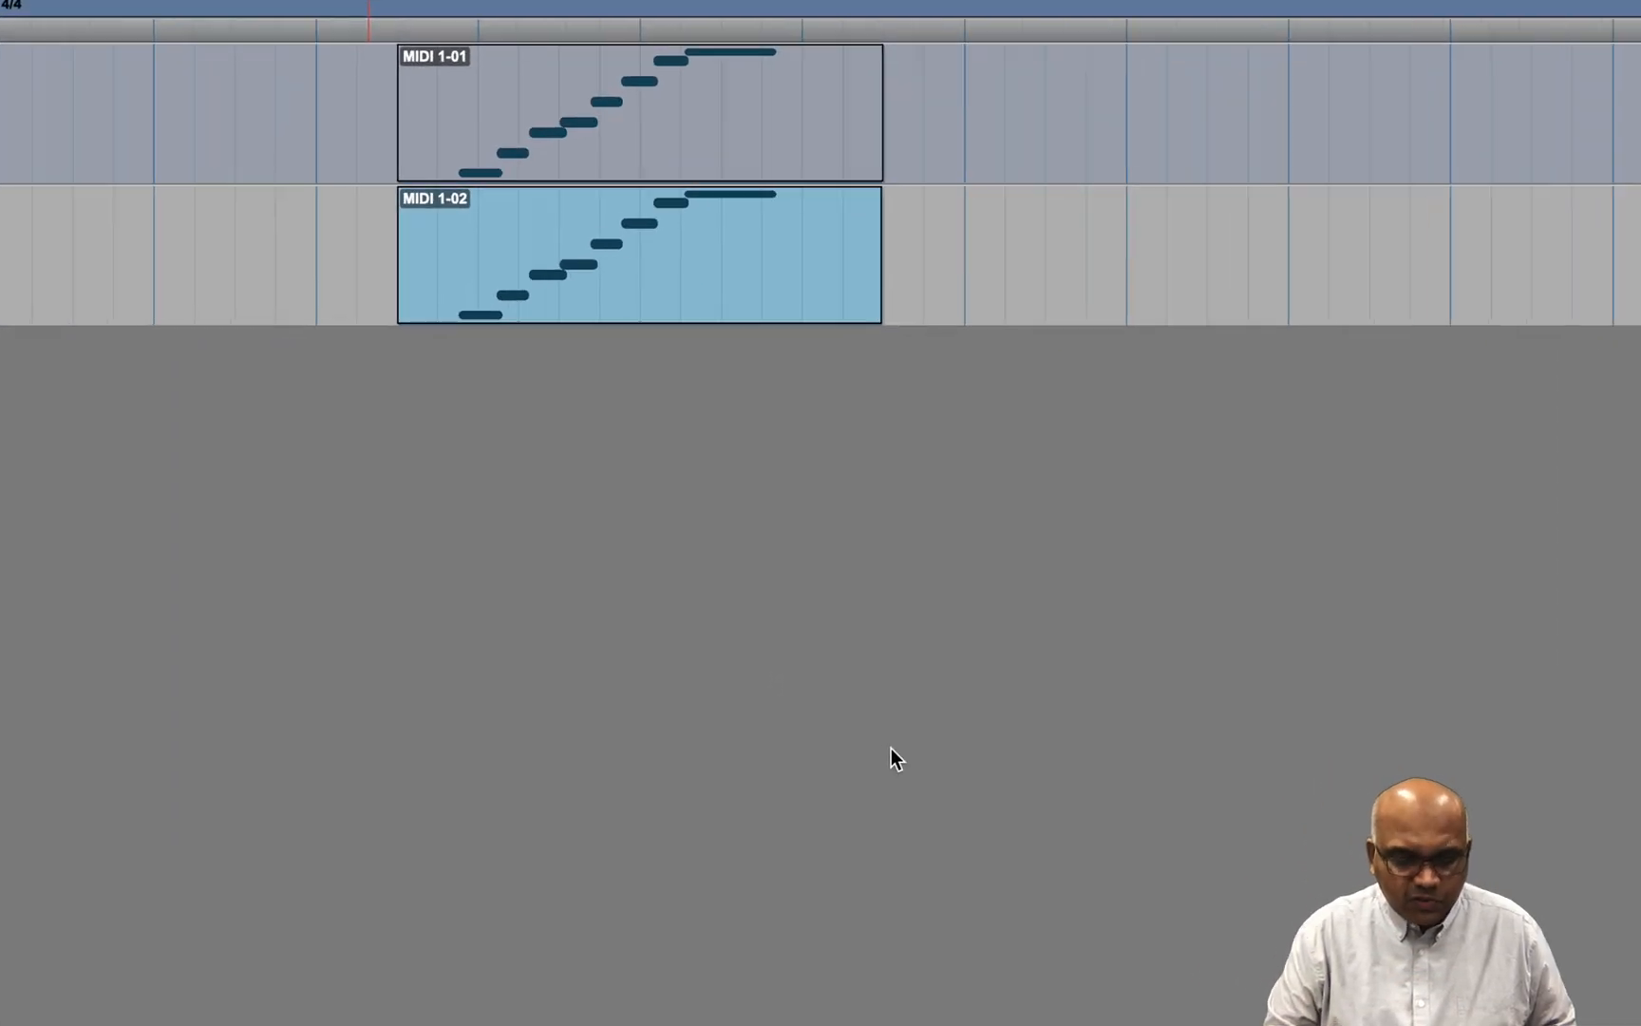
# - Create one new stereo, tick-based Instrument track
pyautogui.press('super+shift+n')
pyautogui.press('super+Right')
pyautogui.press('super+Down')
pyautogui.press('super+Down')
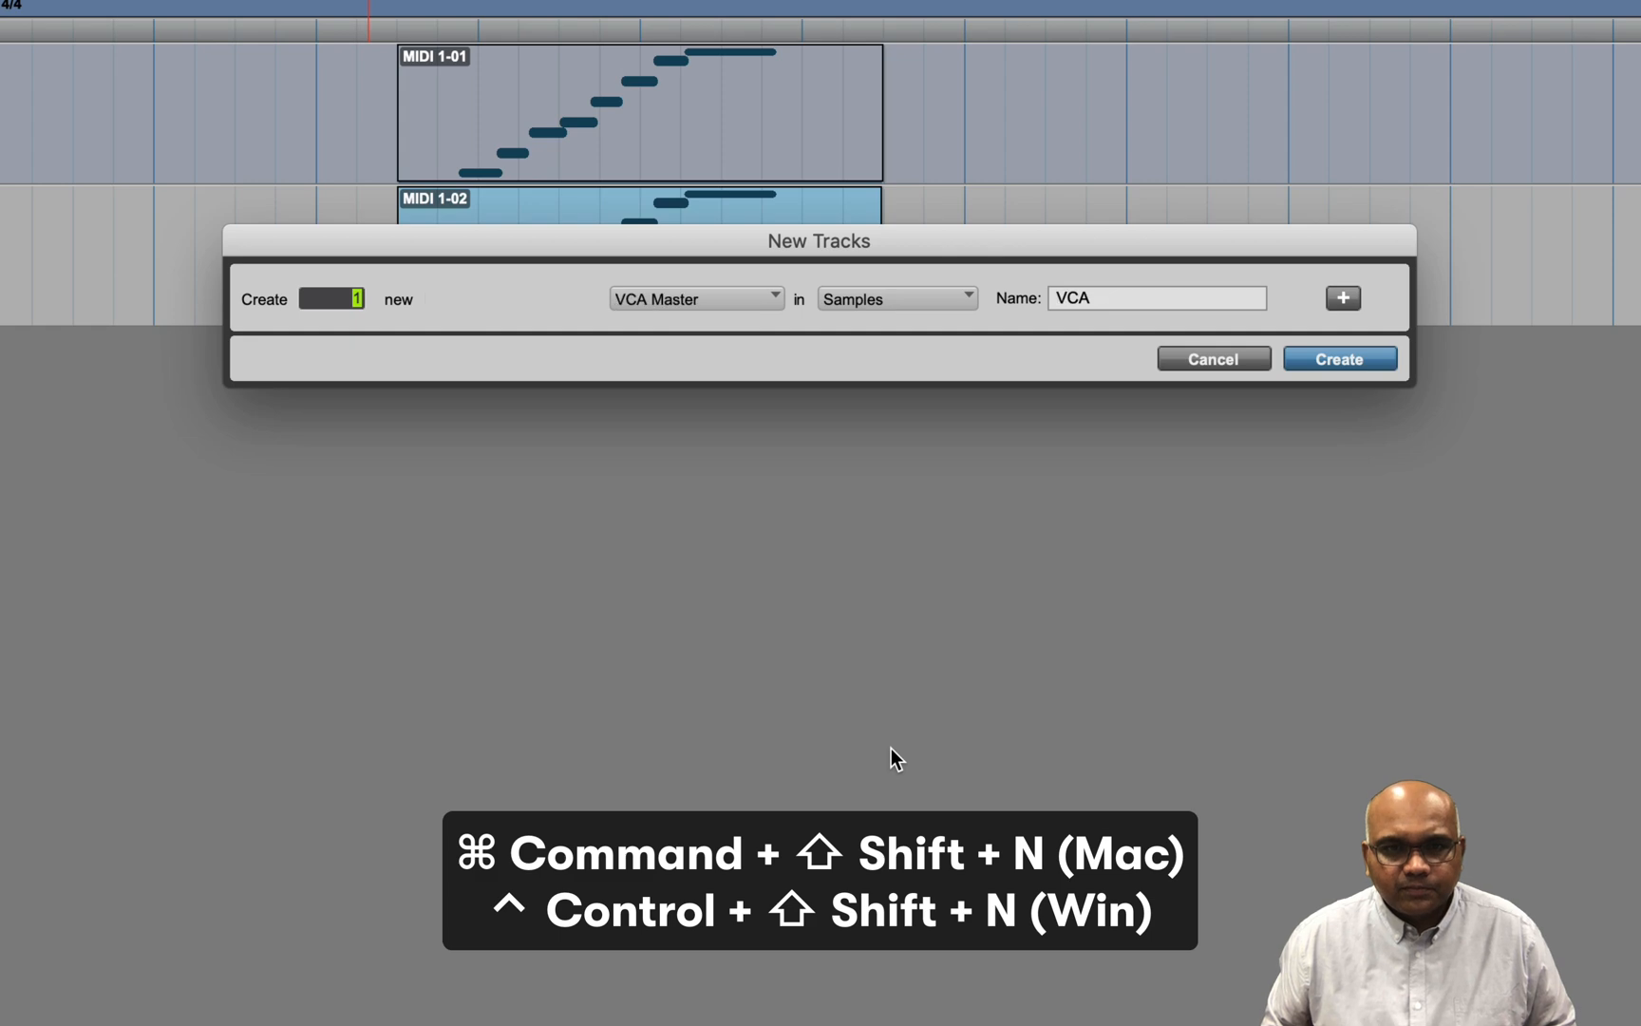
pyautogui.press('super+Down')
pyautogui.press('super+Down')
pyautogui.press('super+Down')
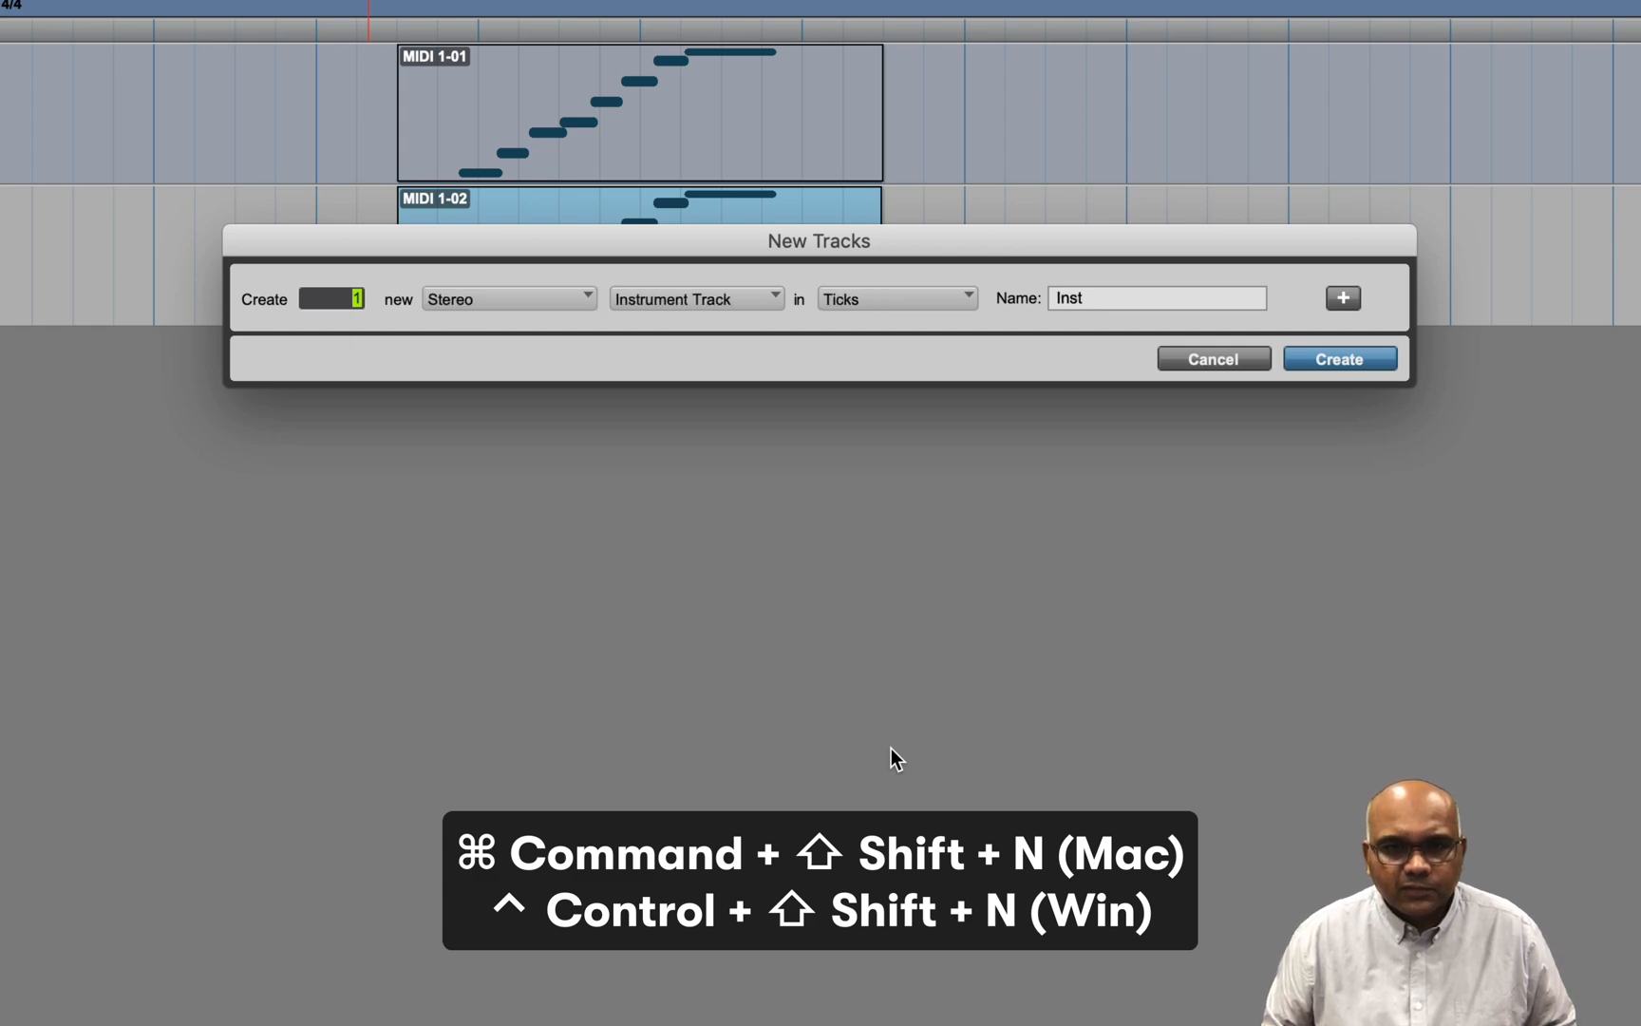
pyautogui.press('Return')
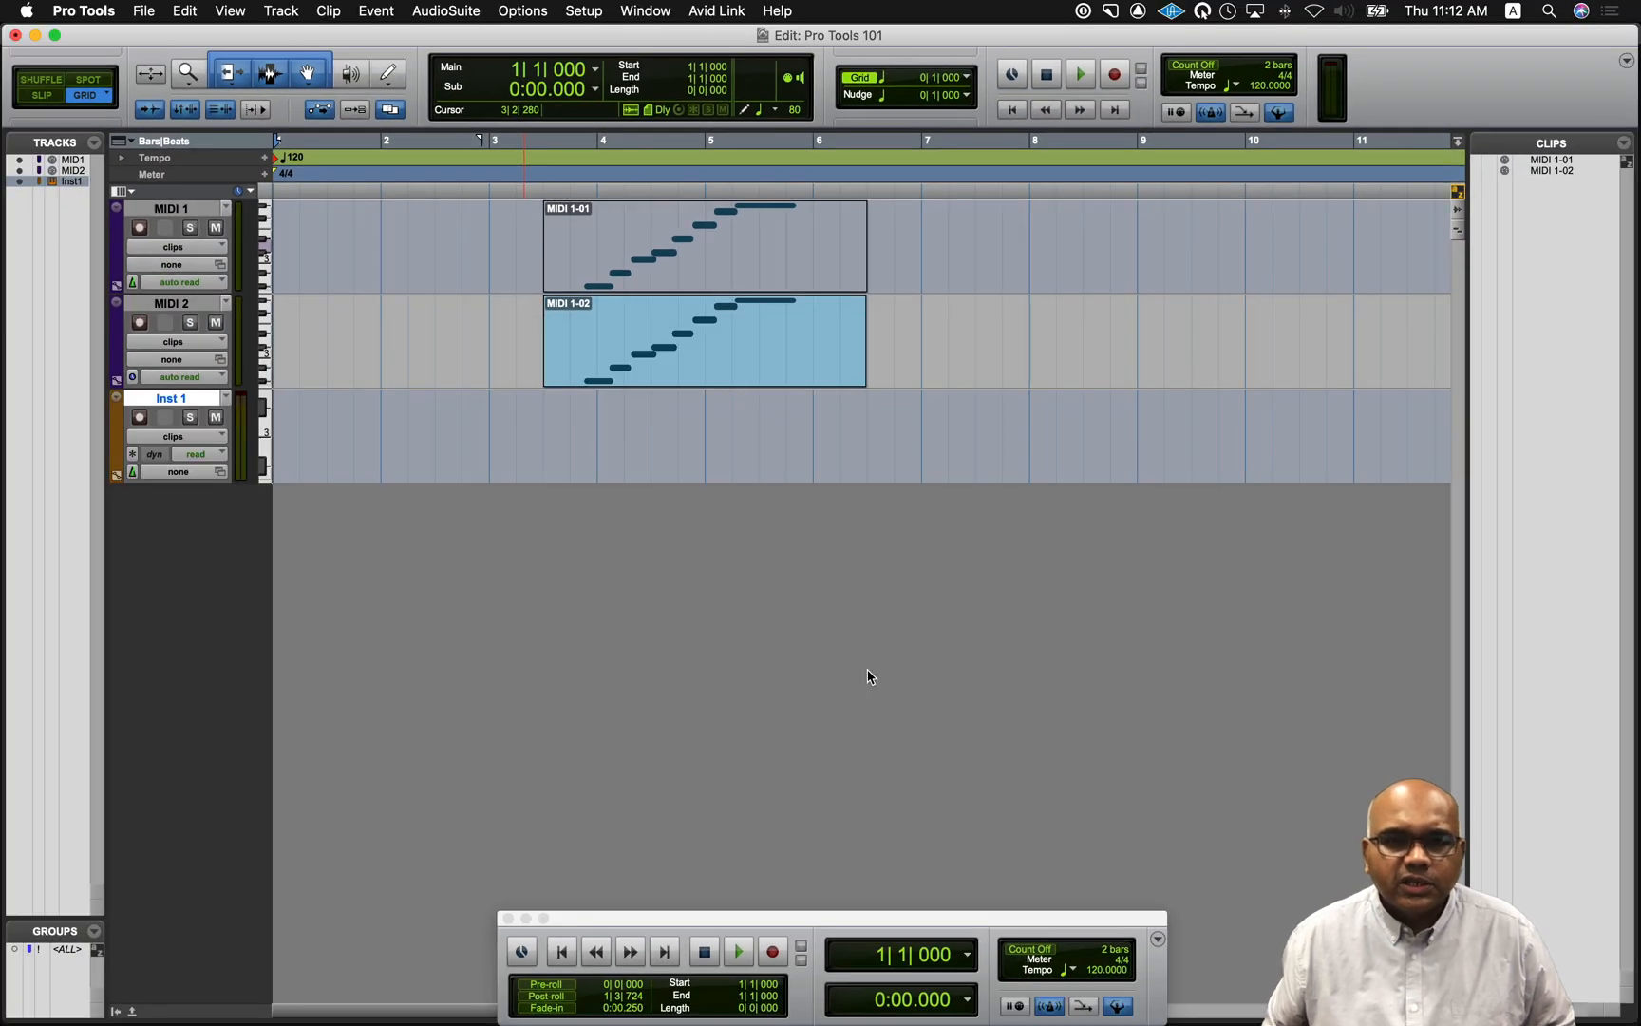
# - In the Mix window, insert the Mini Grand (stereo) instrument plug-in on the Inst 1 track and record-enable the track
pyautogui.press('super+equal')
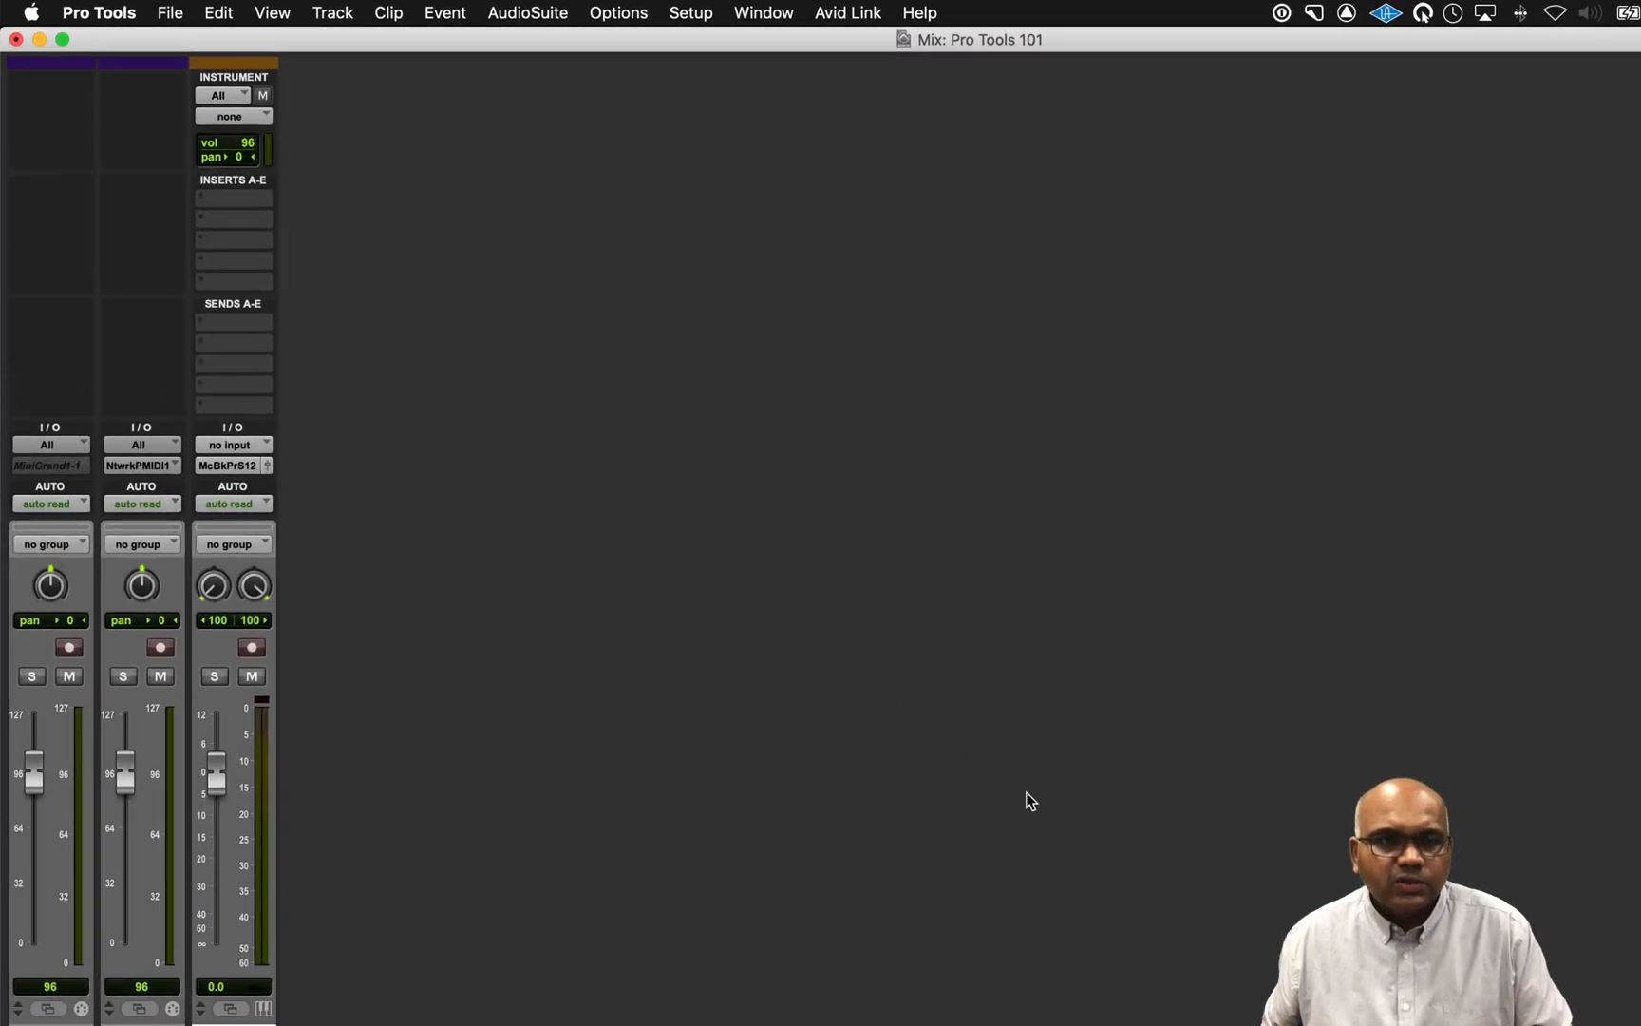
pyautogui.click(322, 254)
pyautogui.moveTo(496, 251)
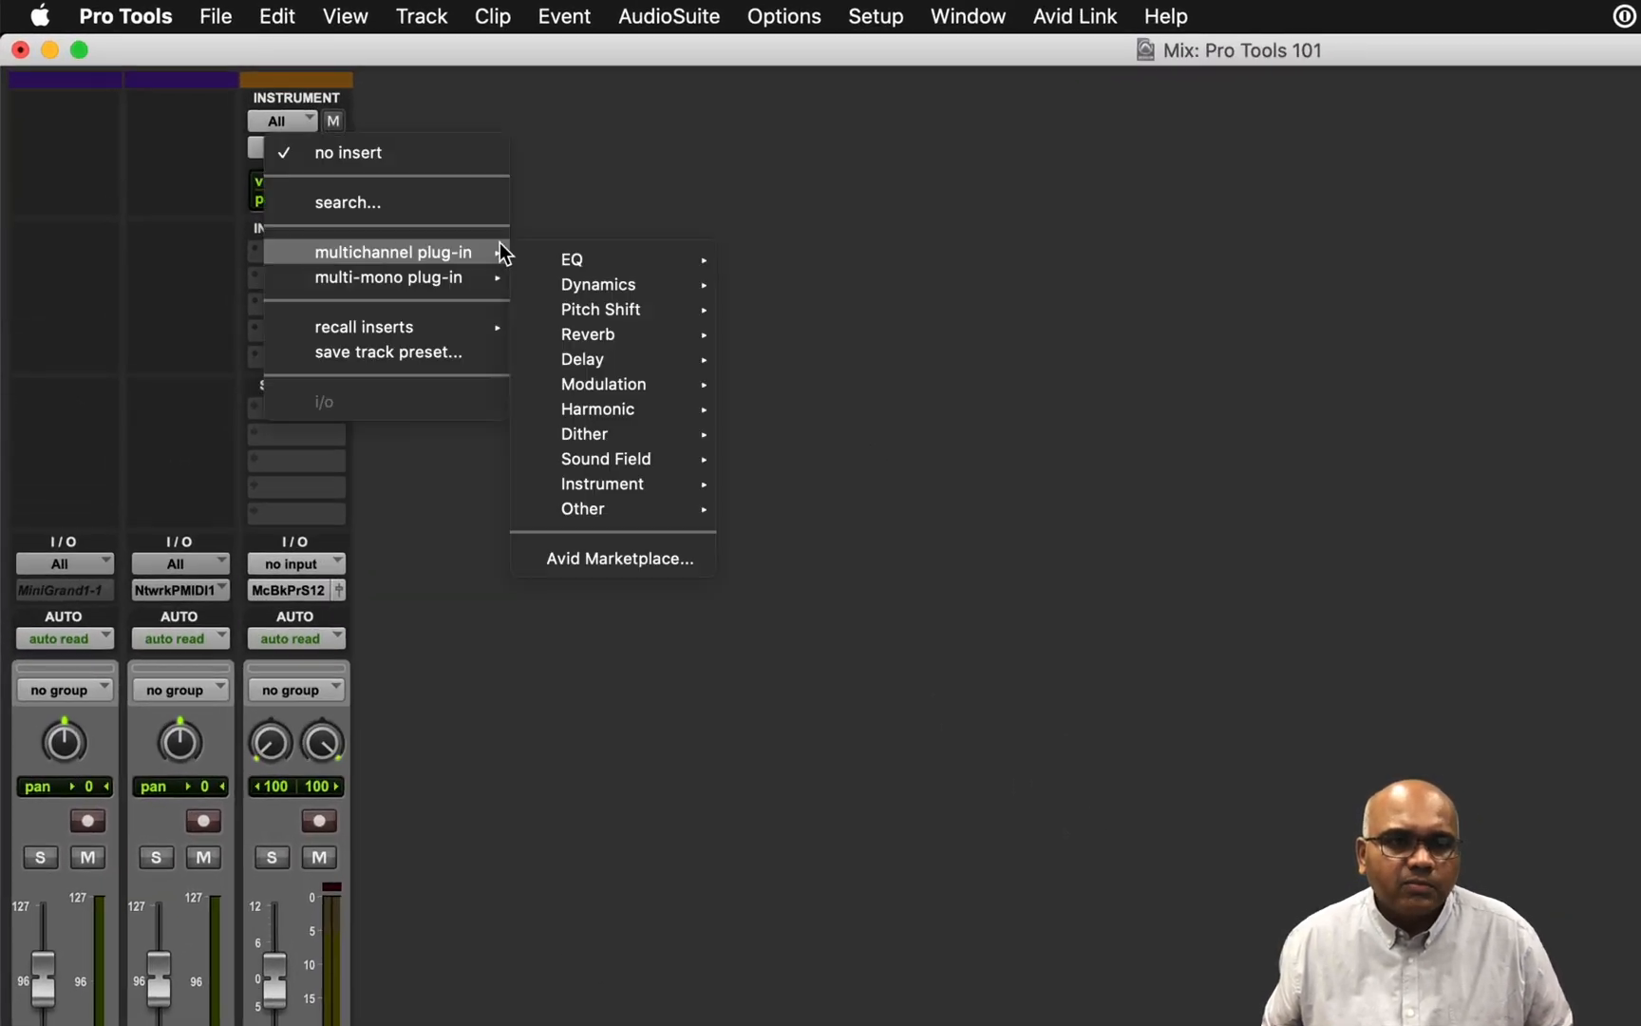
pyautogui.moveTo(670, 494)
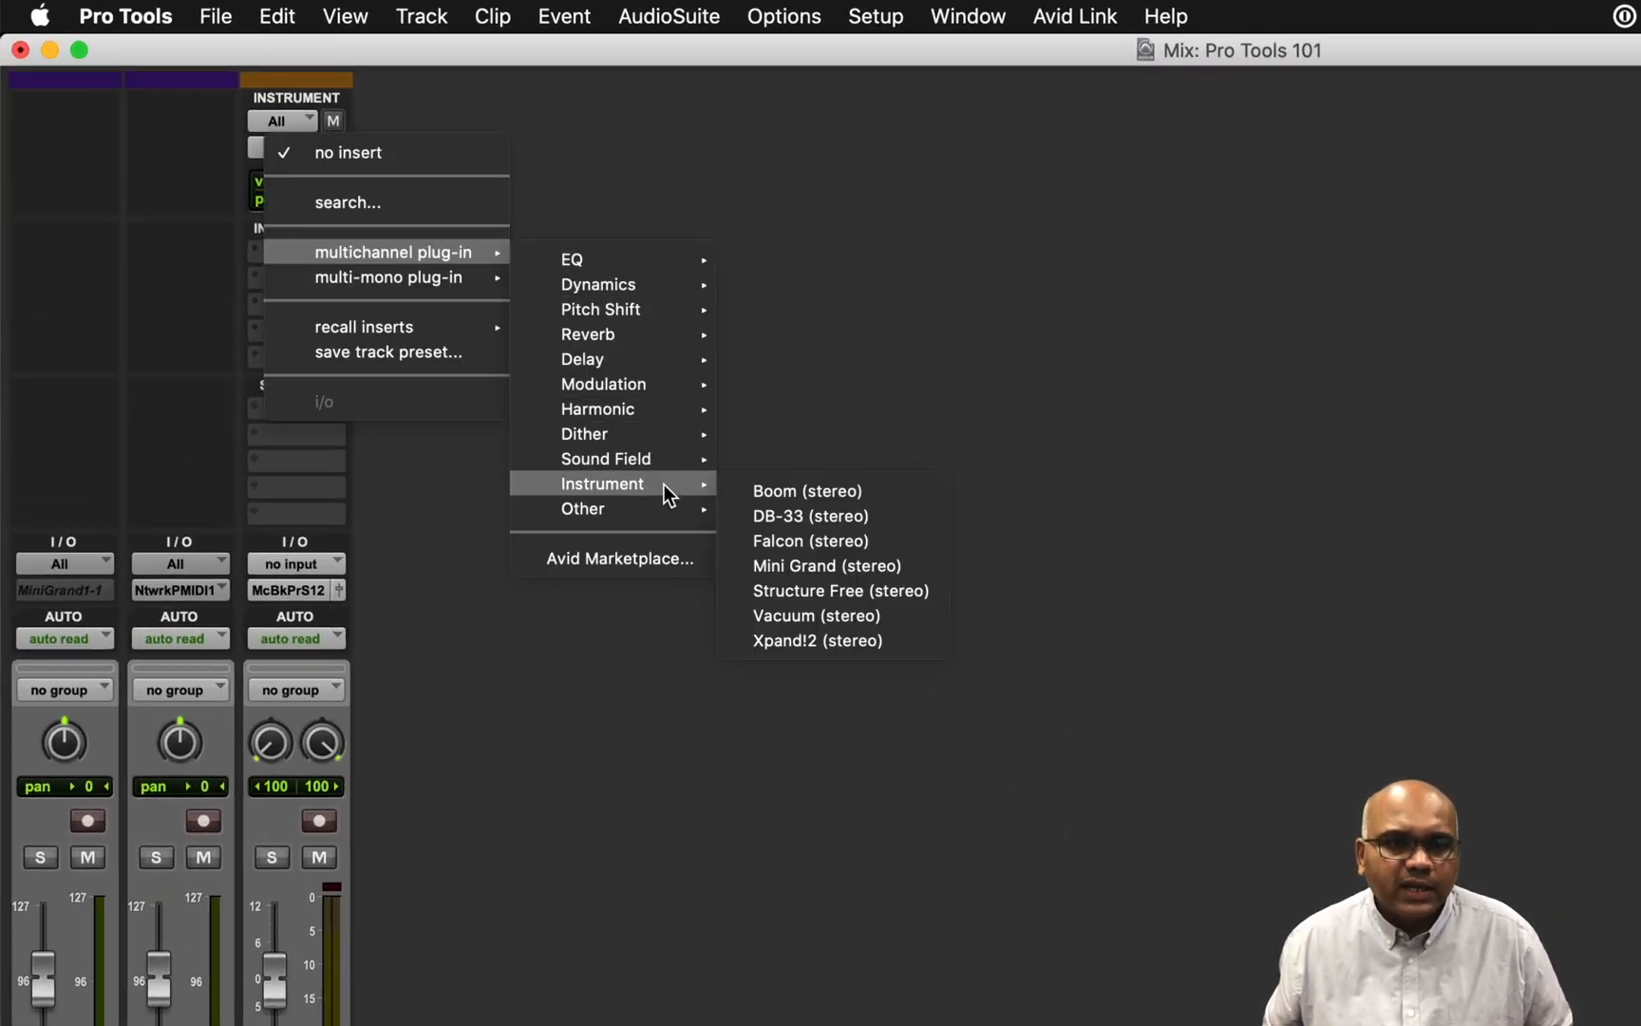
pyautogui.click(824, 566)
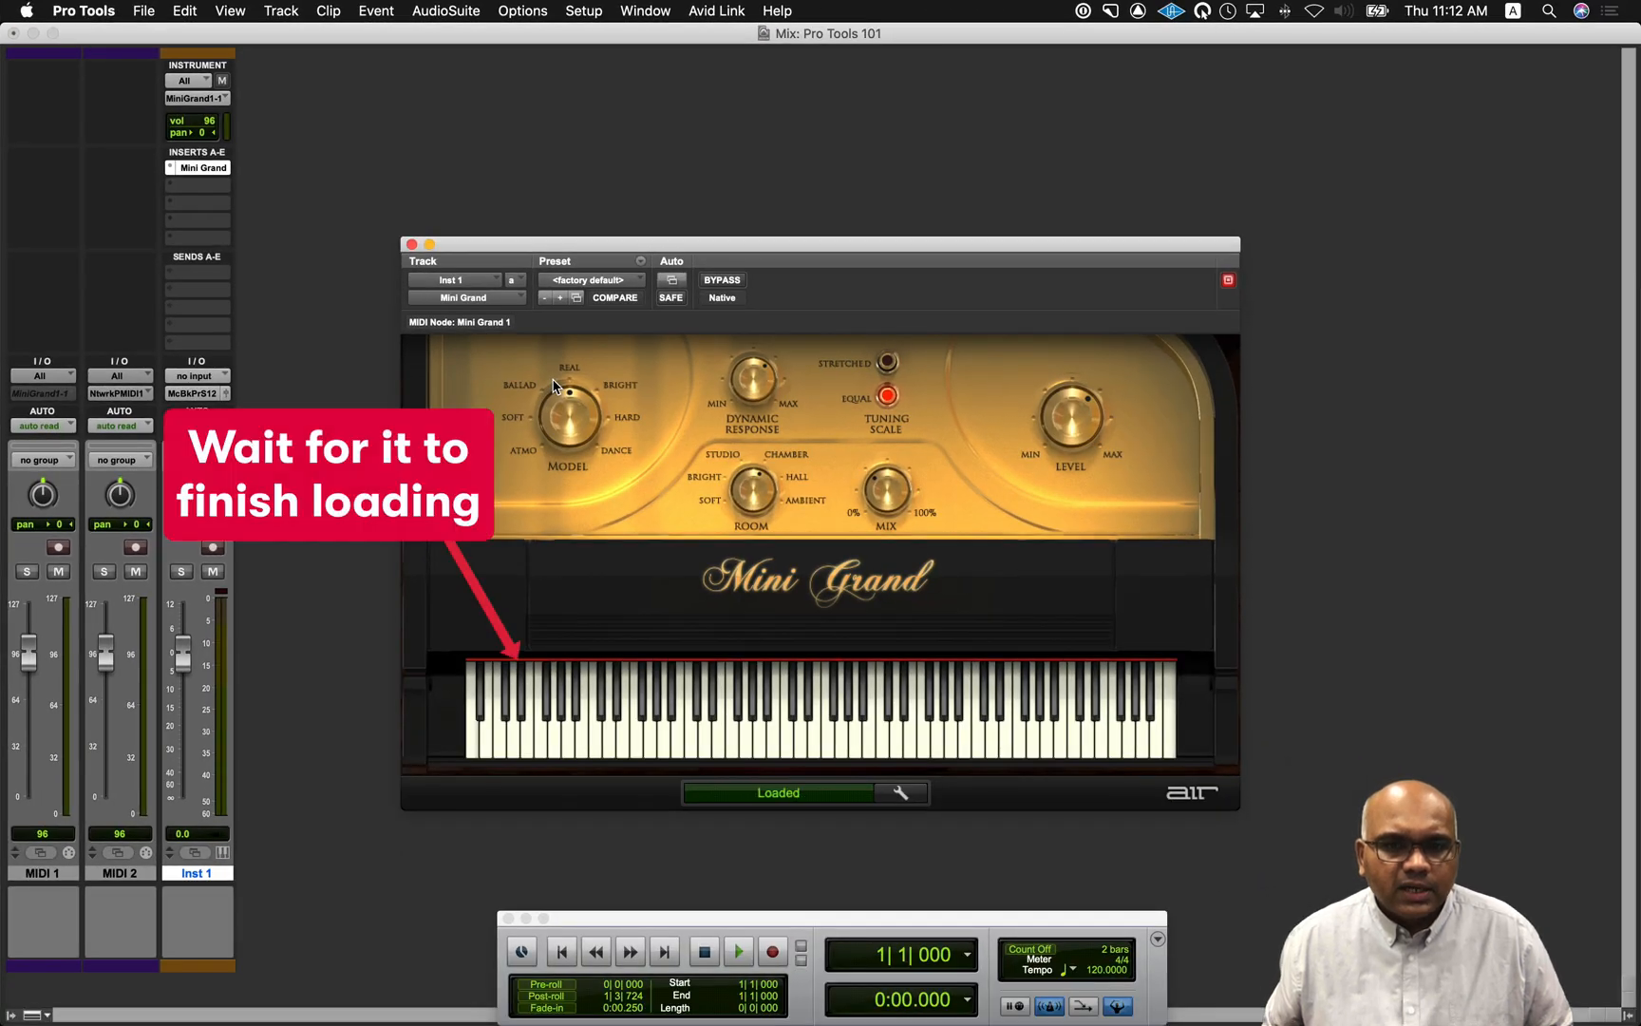
pyautogui.click(213, 549)
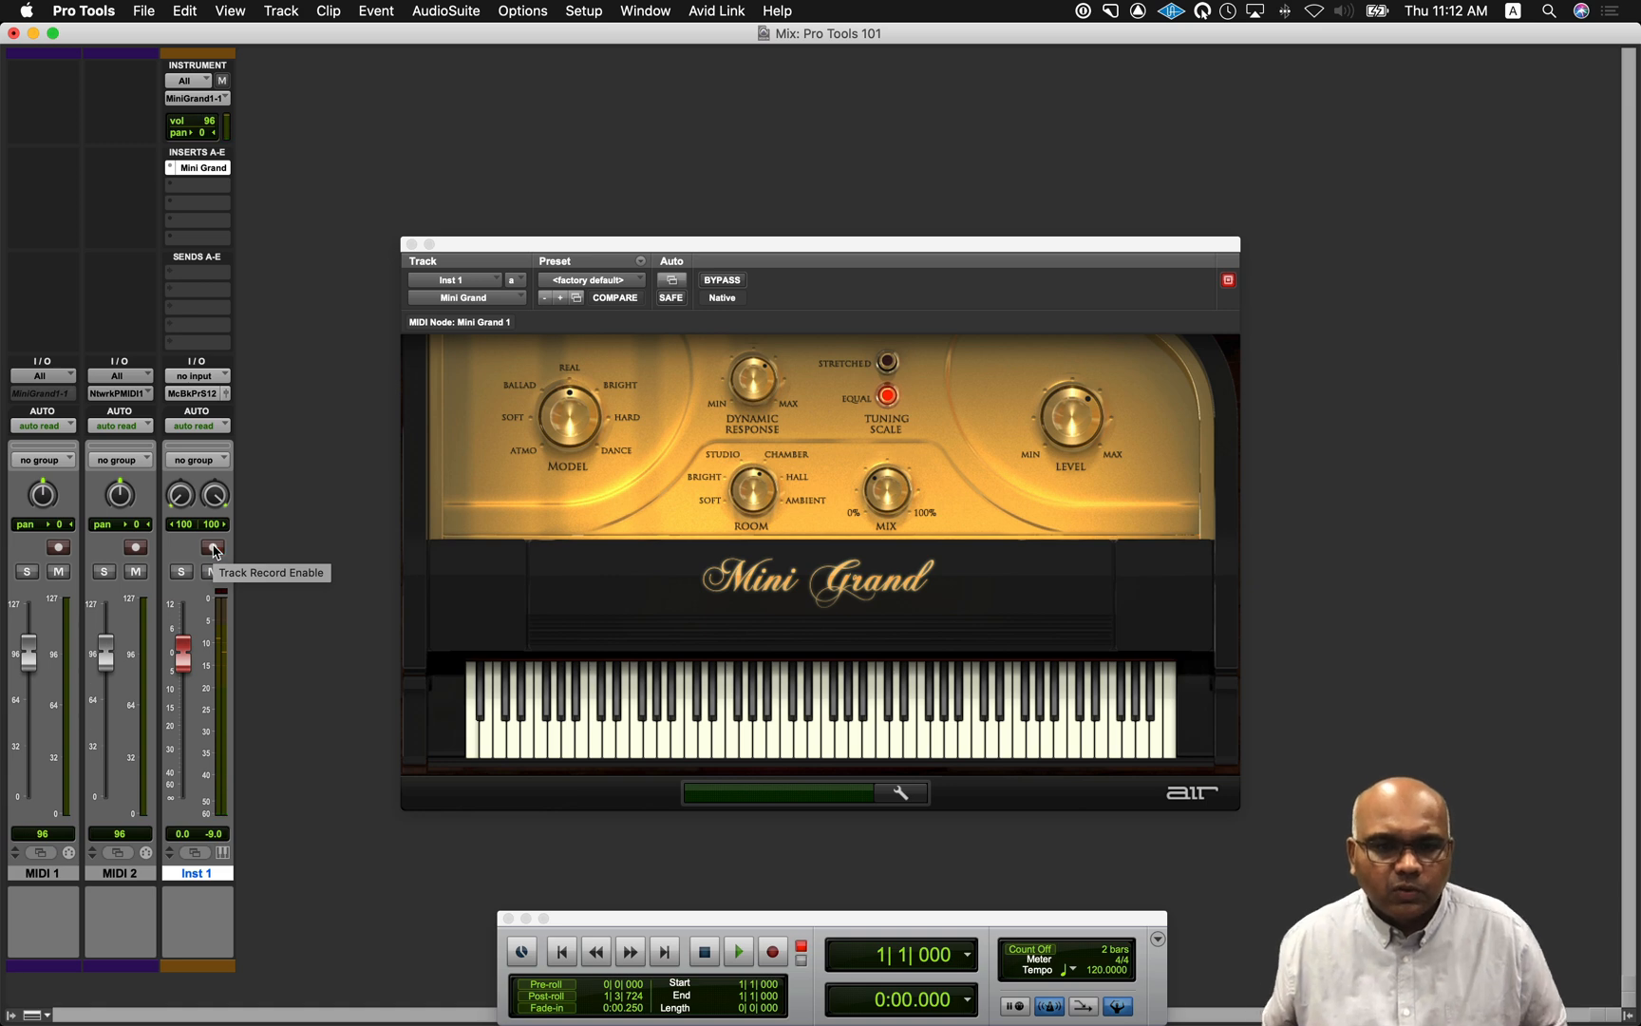
# - Delete the MIDI 1 and MIDI 2 tracks together with their active clips
pyautogui.click(54, 874)
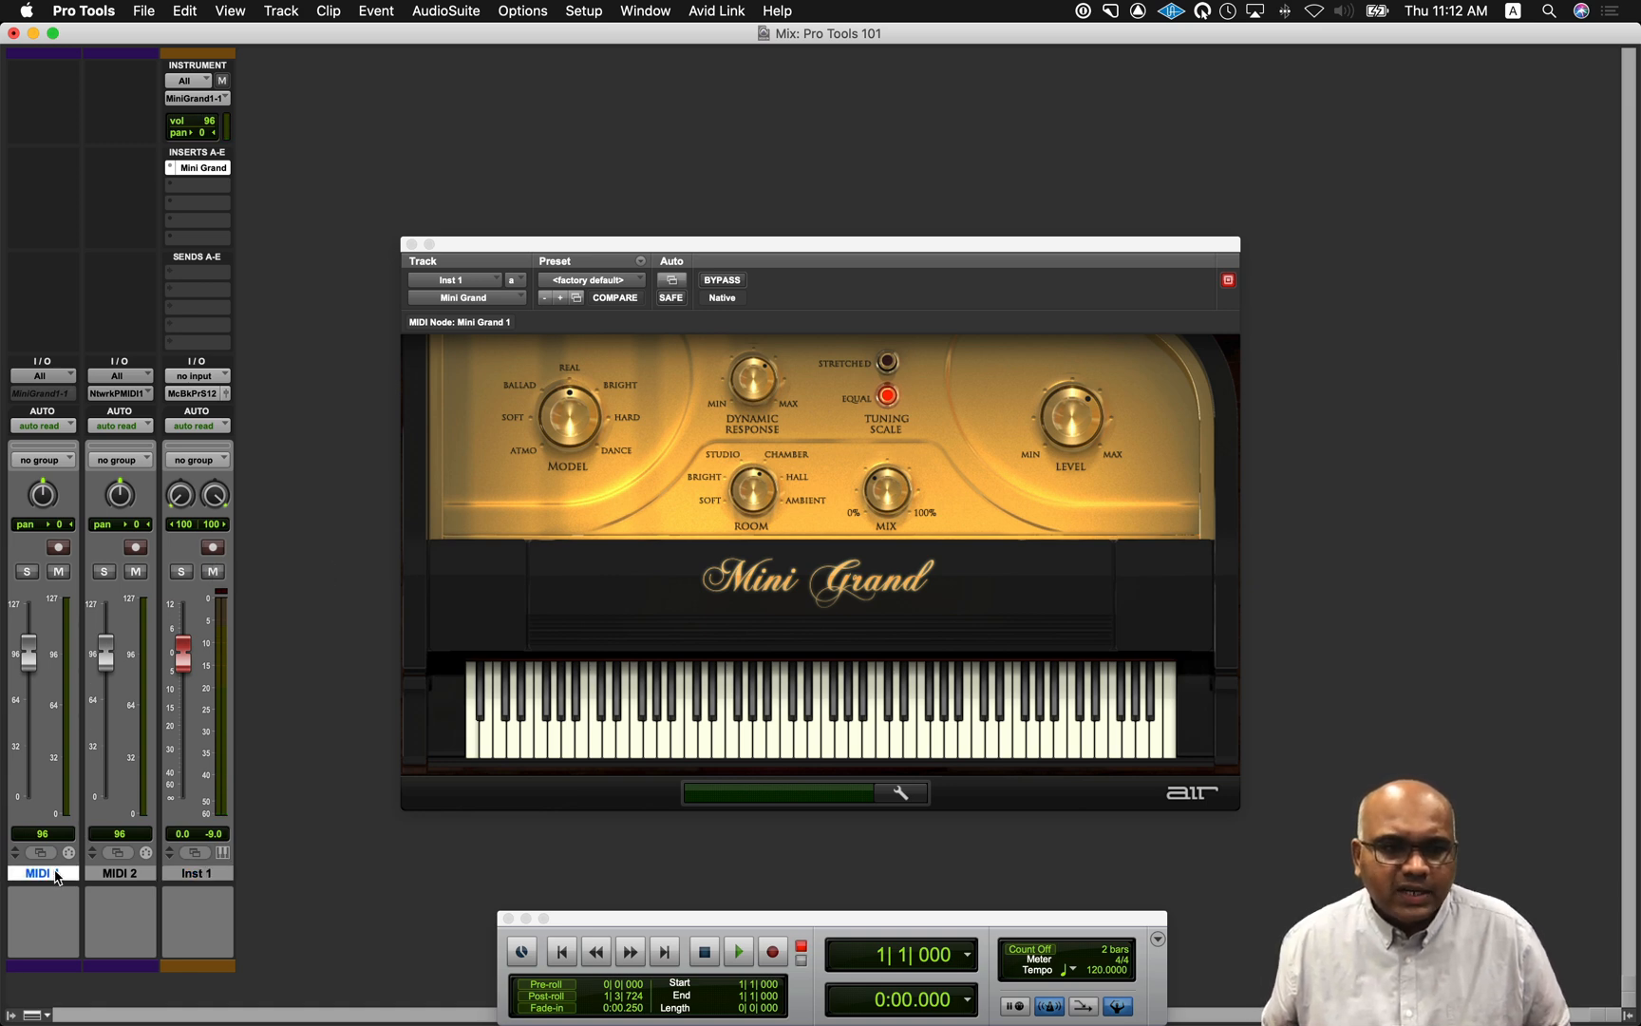
pyautogui.keyDown('shift'); pyautogui.click(108, 873); pyautogui.keyUp('shift')
pyautogui.rightClick(108, 874)
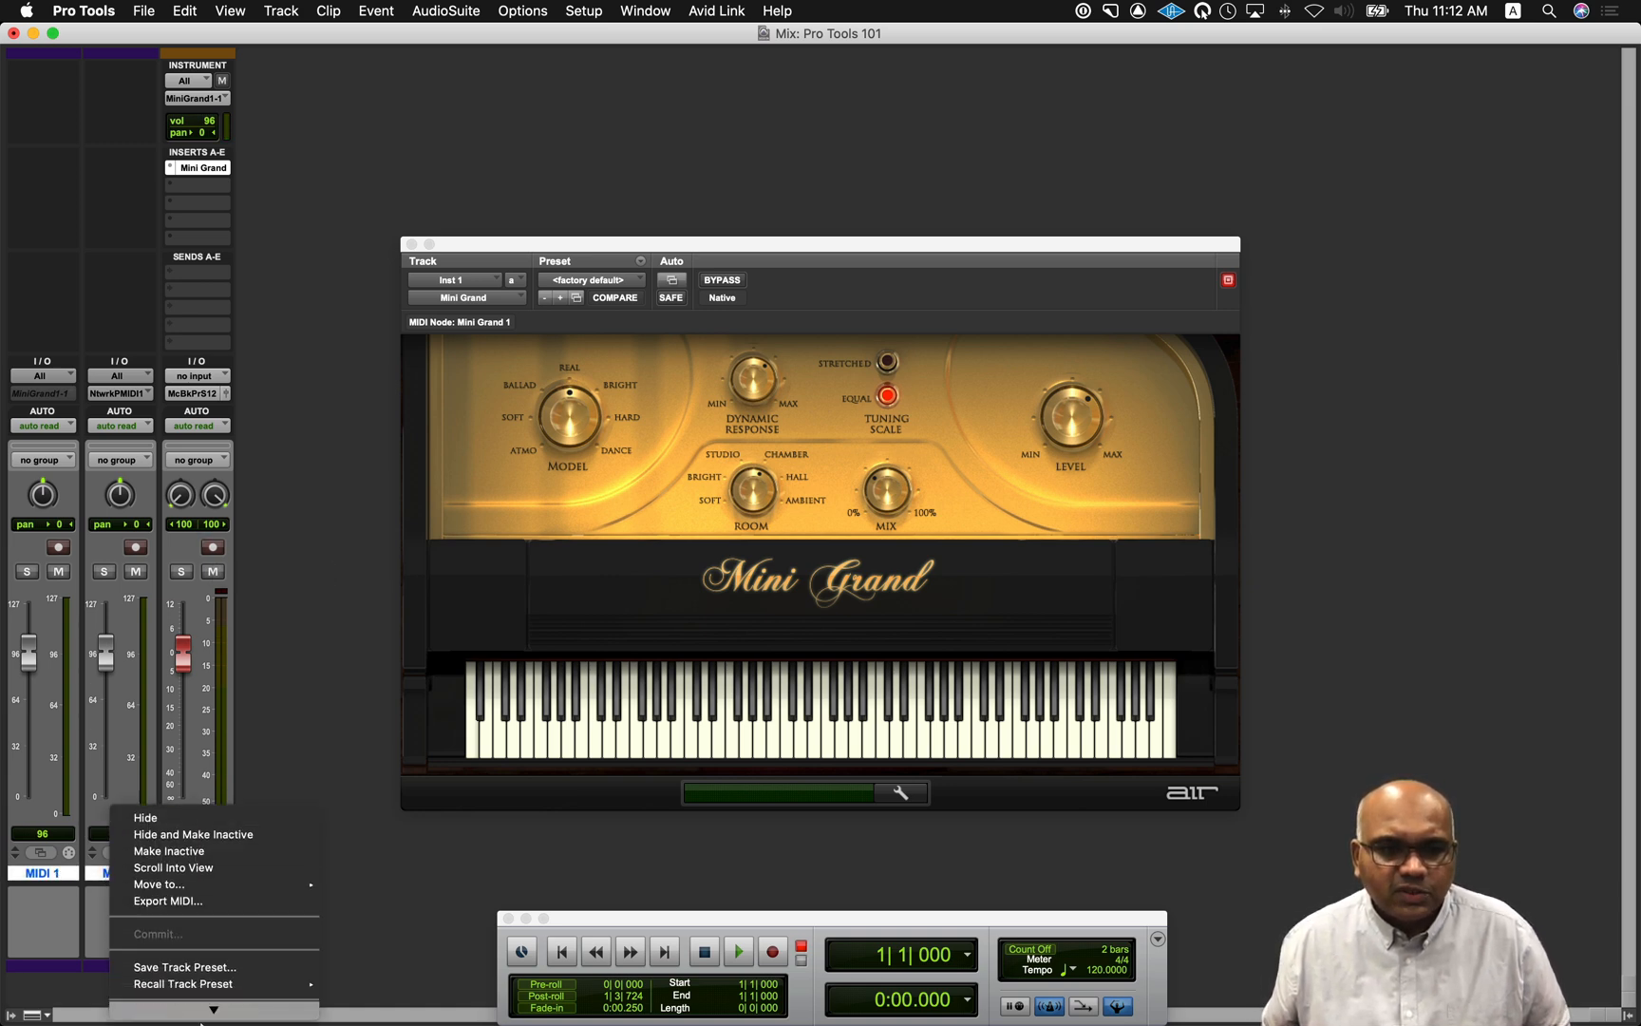
pyautogui.click(211, 883)
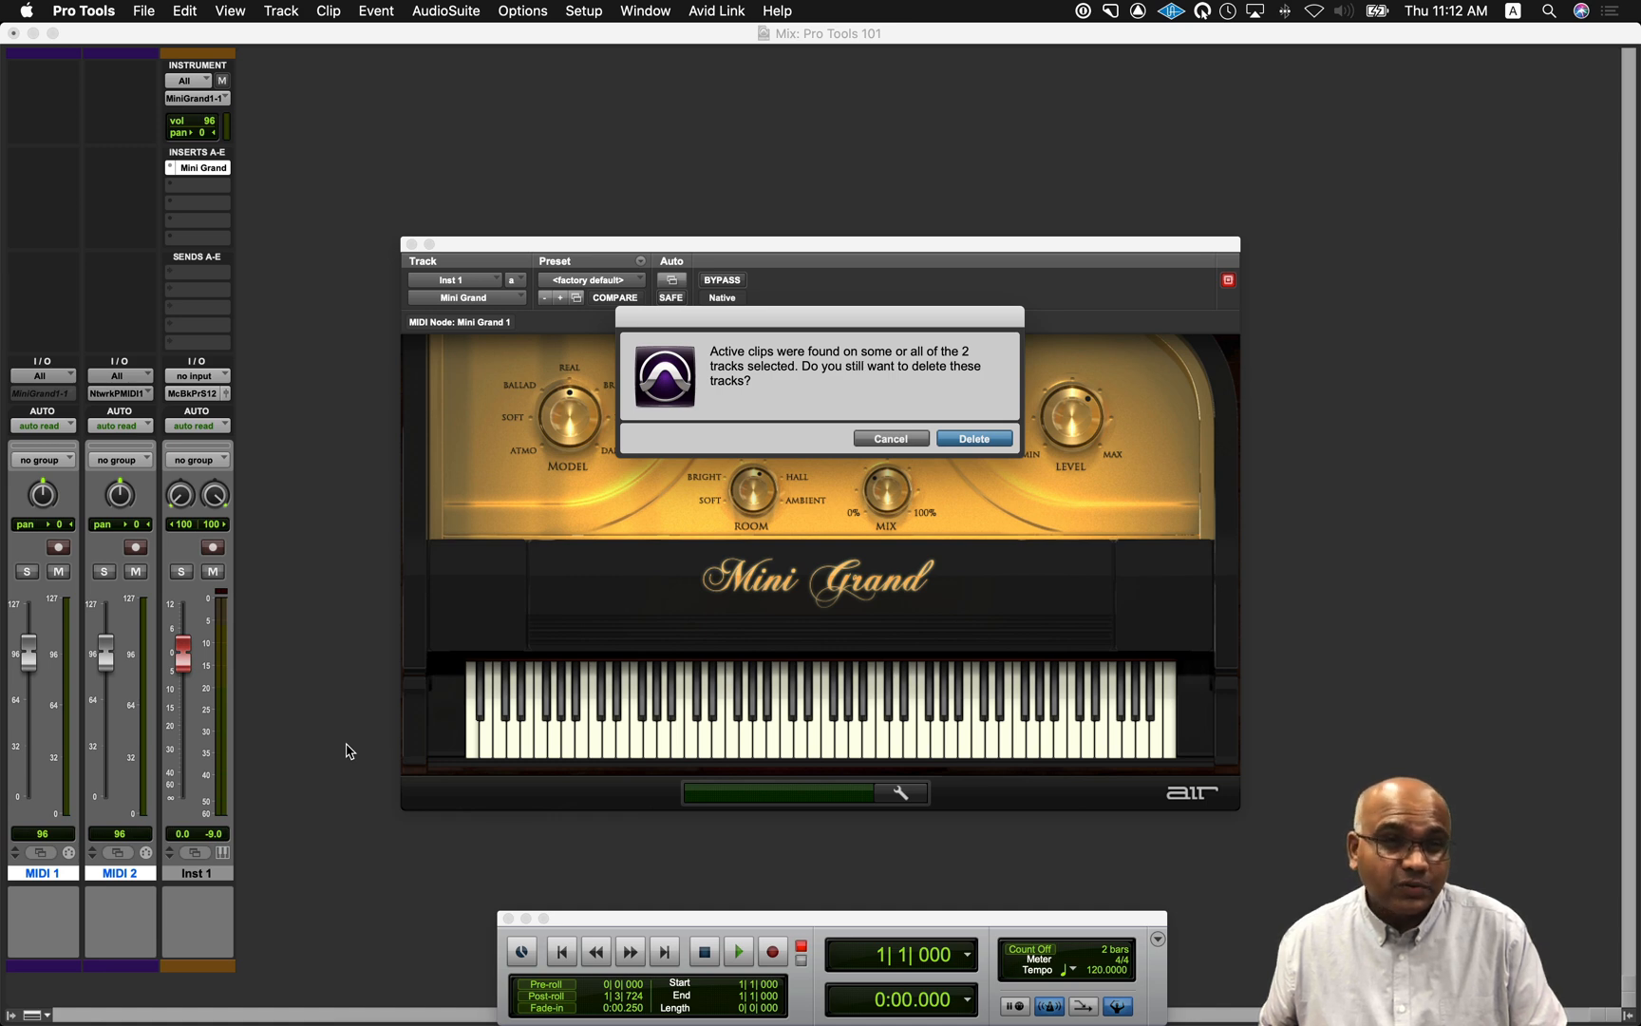
pyautogui.click(987, 441)
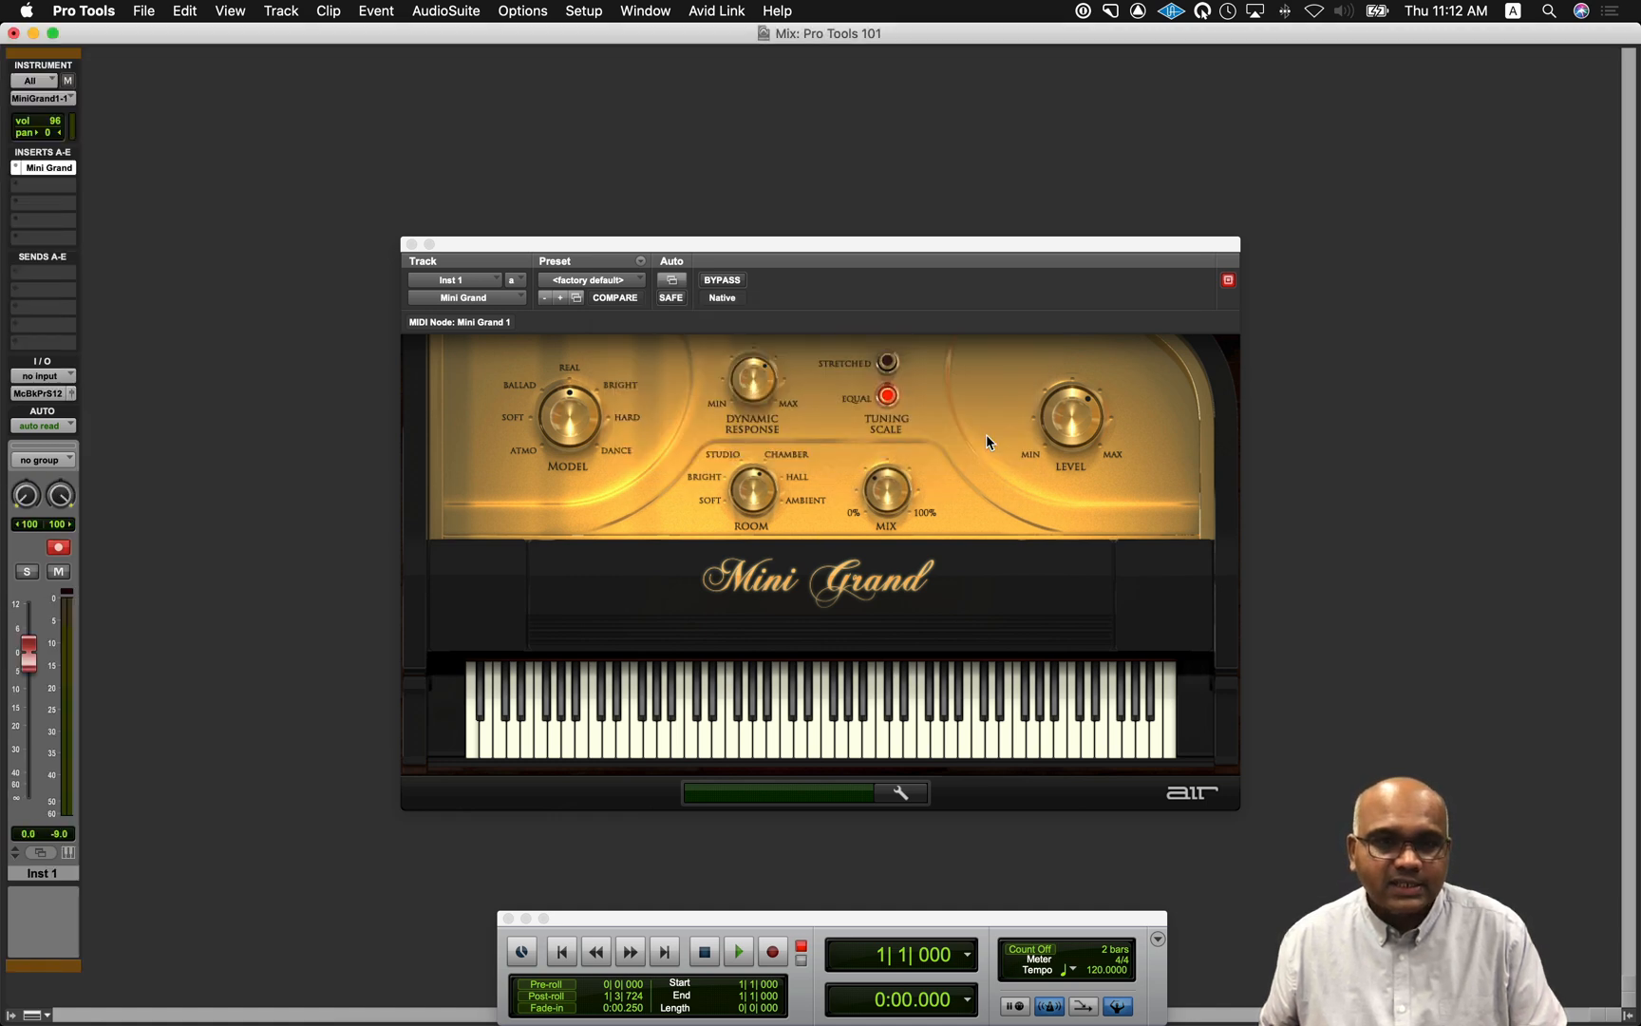
# - In the Edit window, enable Wait for Note and record a MIDI performance on the Inst 1 track from bar 1
pyautogui.press('super+equal')
pyautogui.click(412, 245)
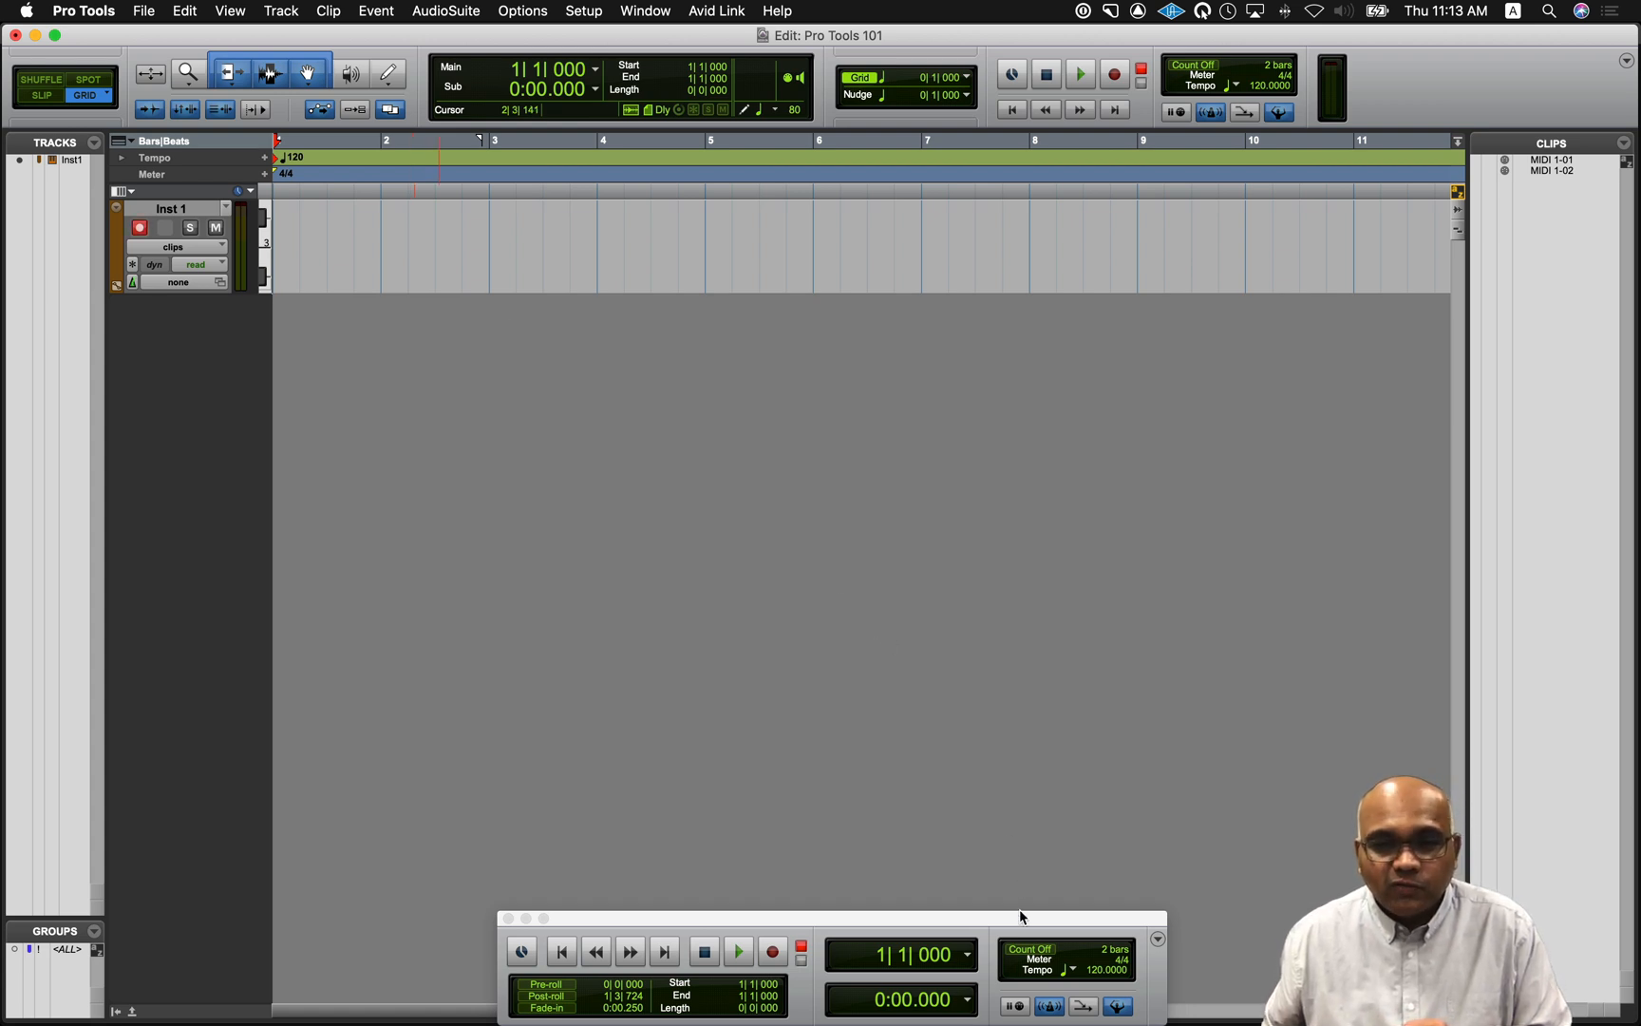
pyautogui.click(1013, 1012)
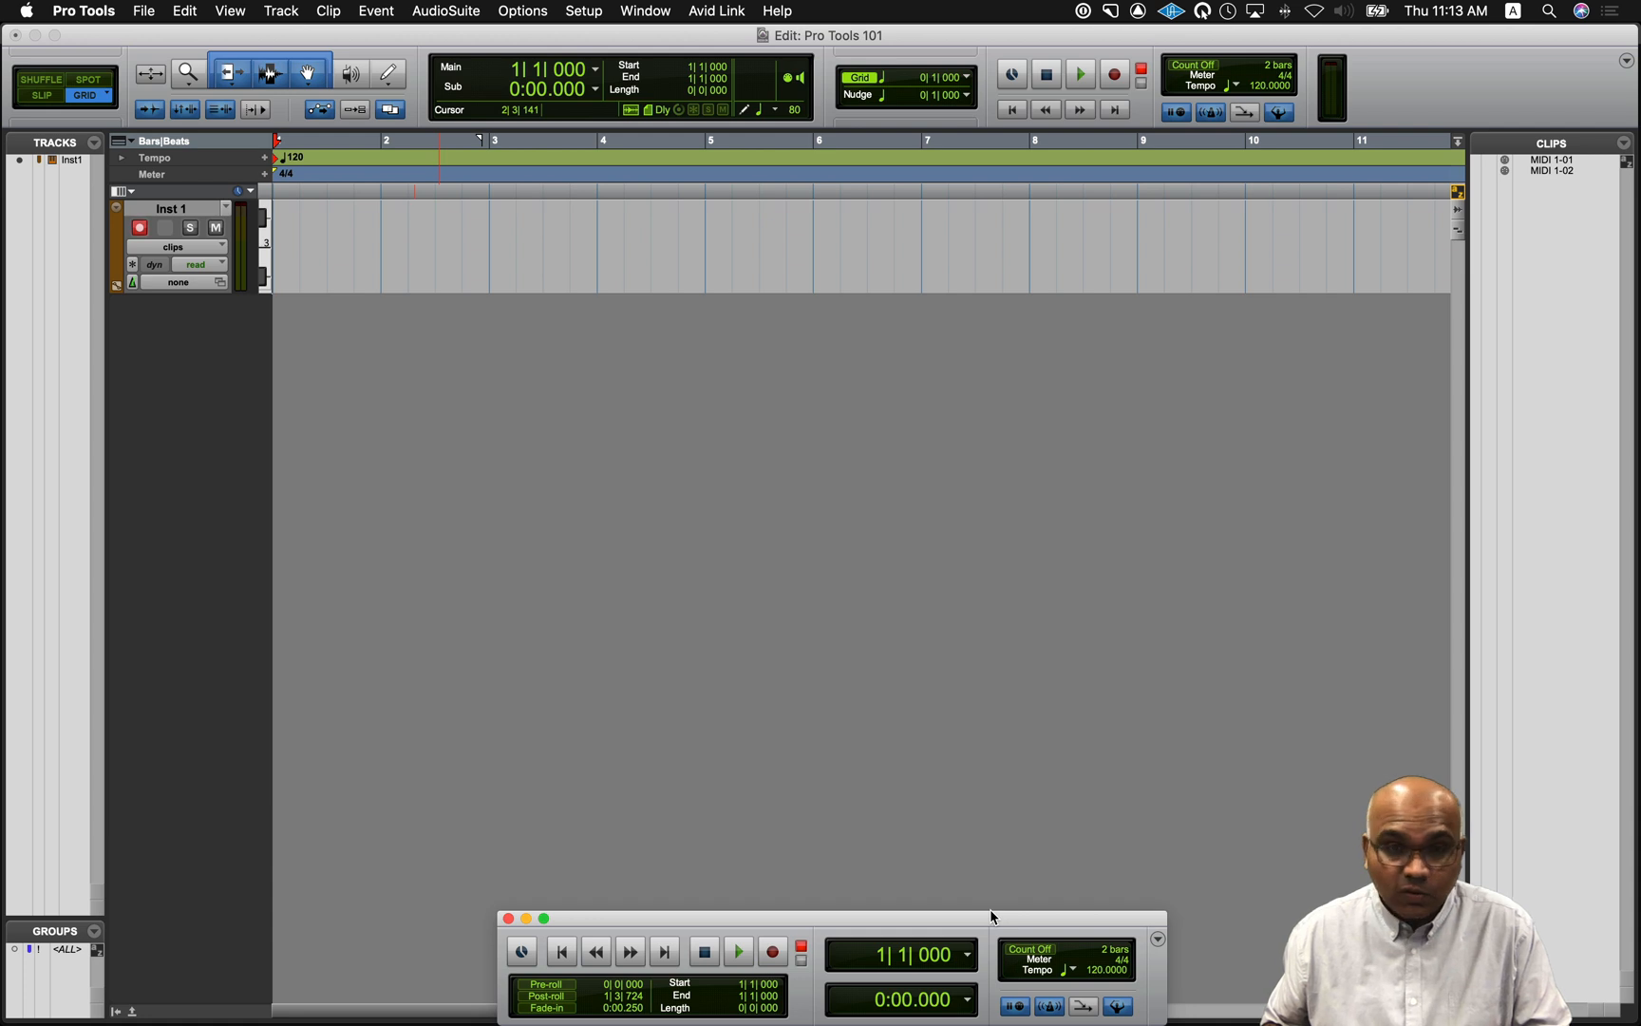
pyautogui.press('super+space')
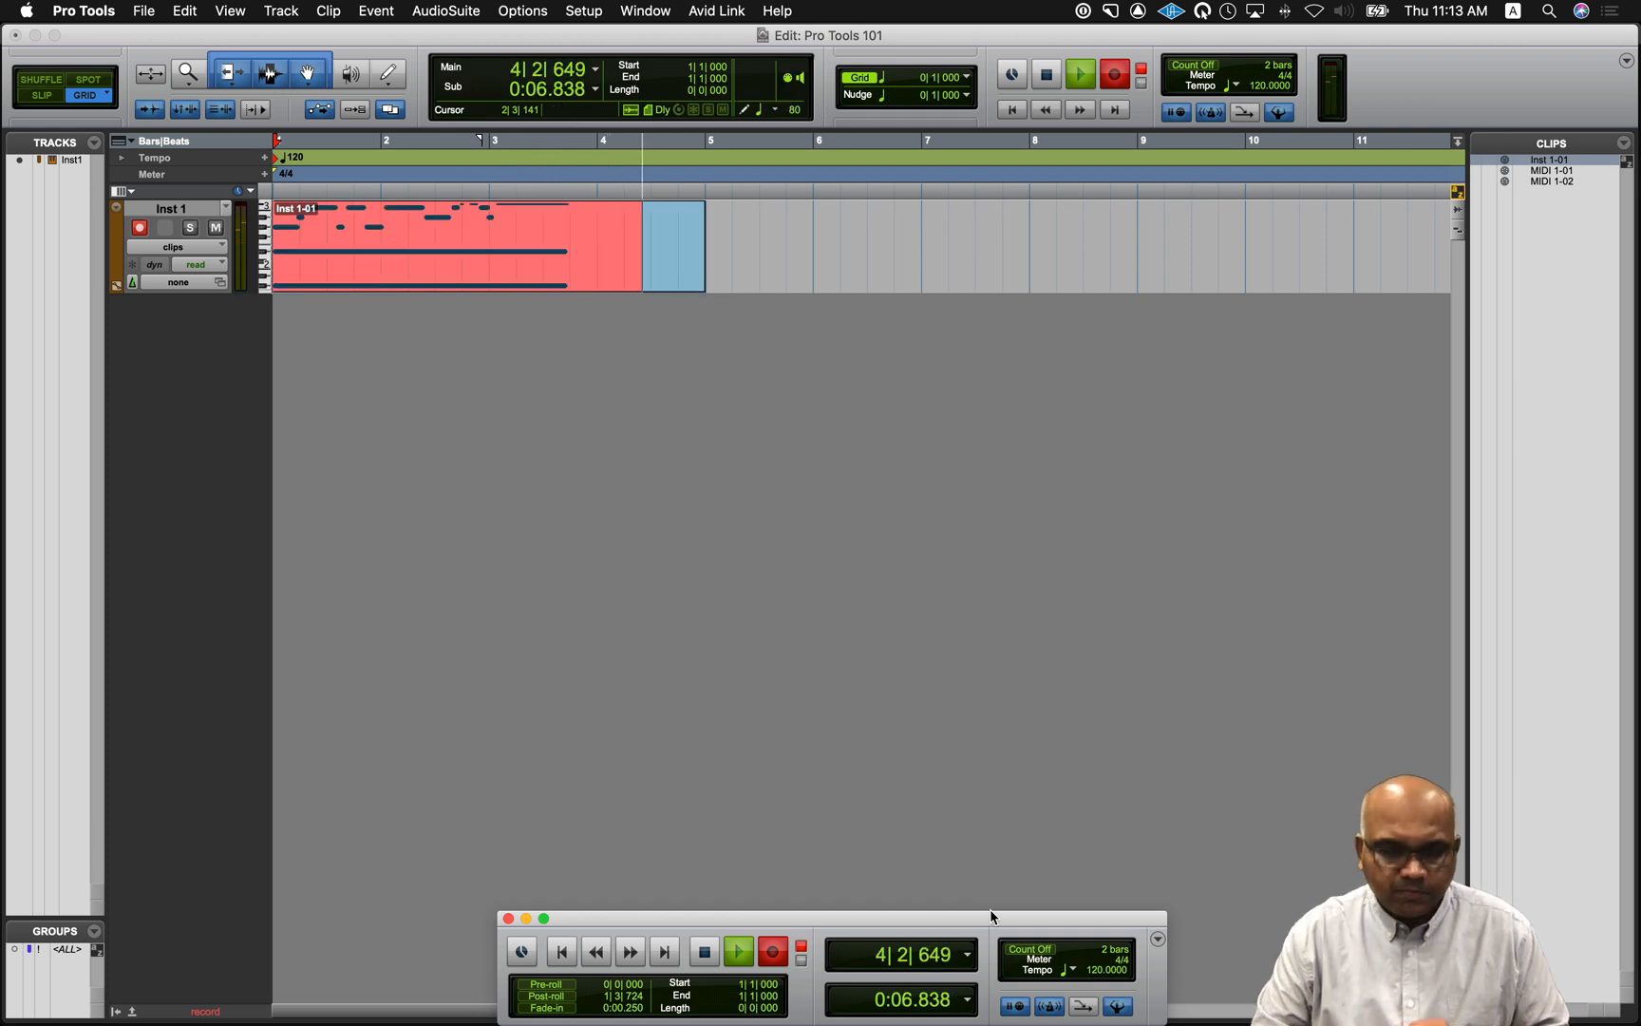
pyautogui.press('space')
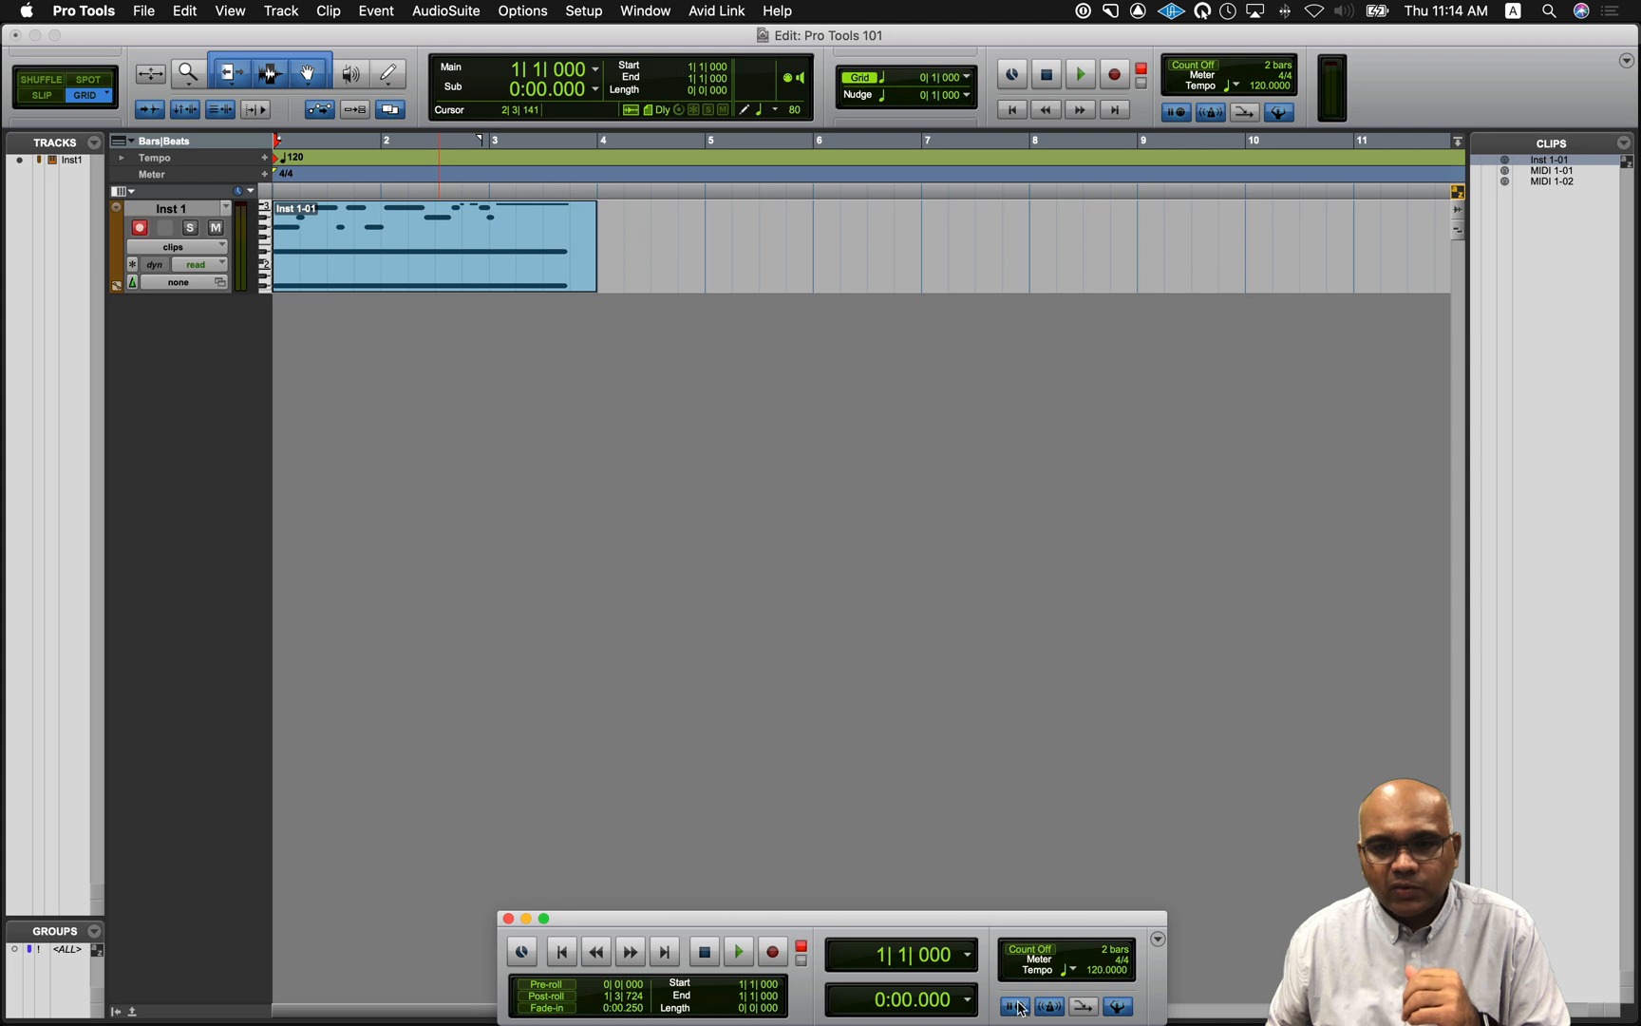
# - Enable MIDI Merge and record additional notes into the existing Inst 1 clip from bar 1
pyautogui.click(1084, 1009)
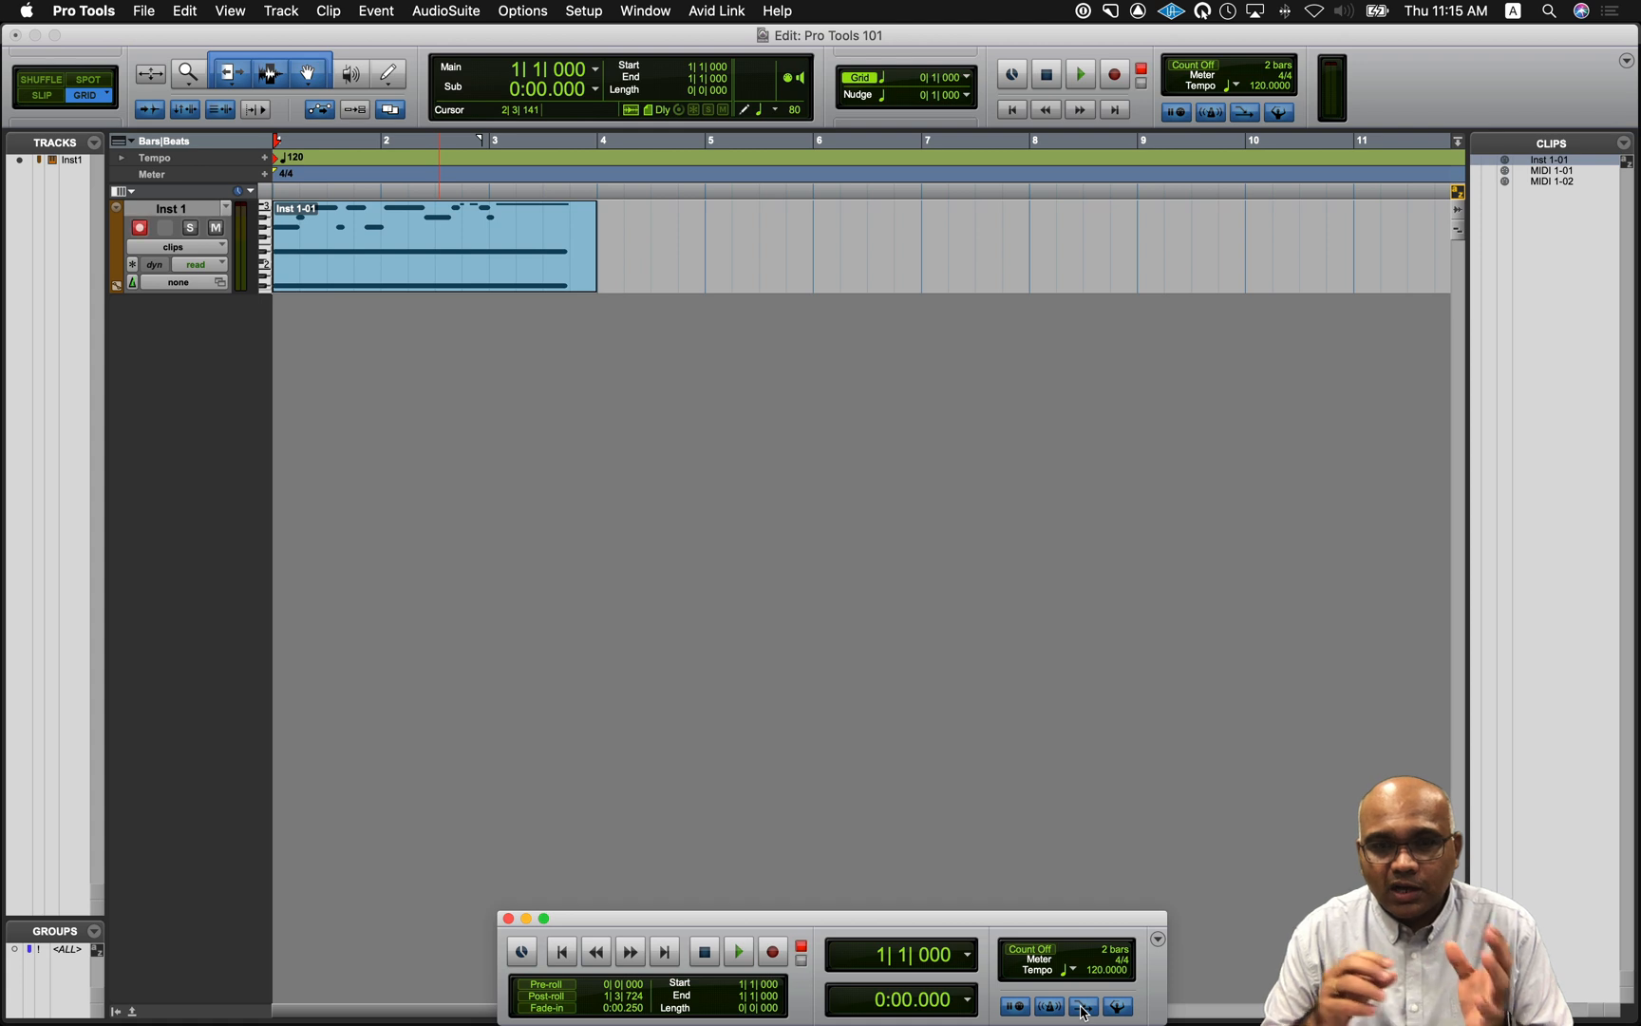
pyautogui.press('super+space')
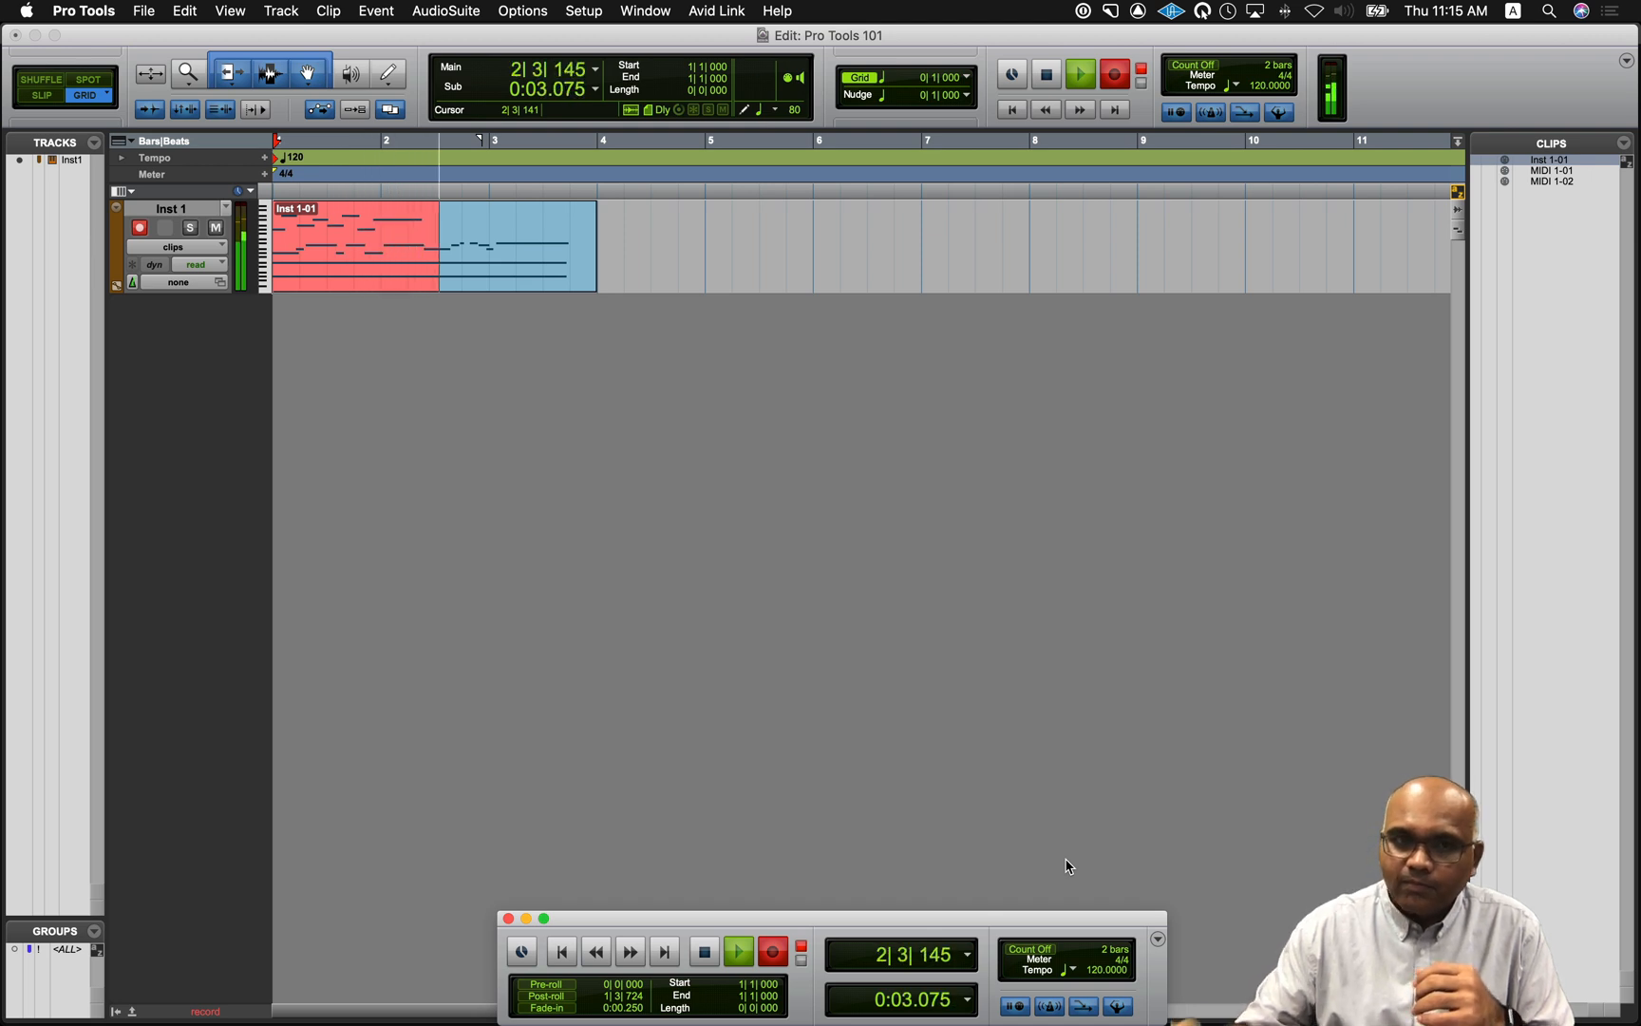
pyautogui.press('space')
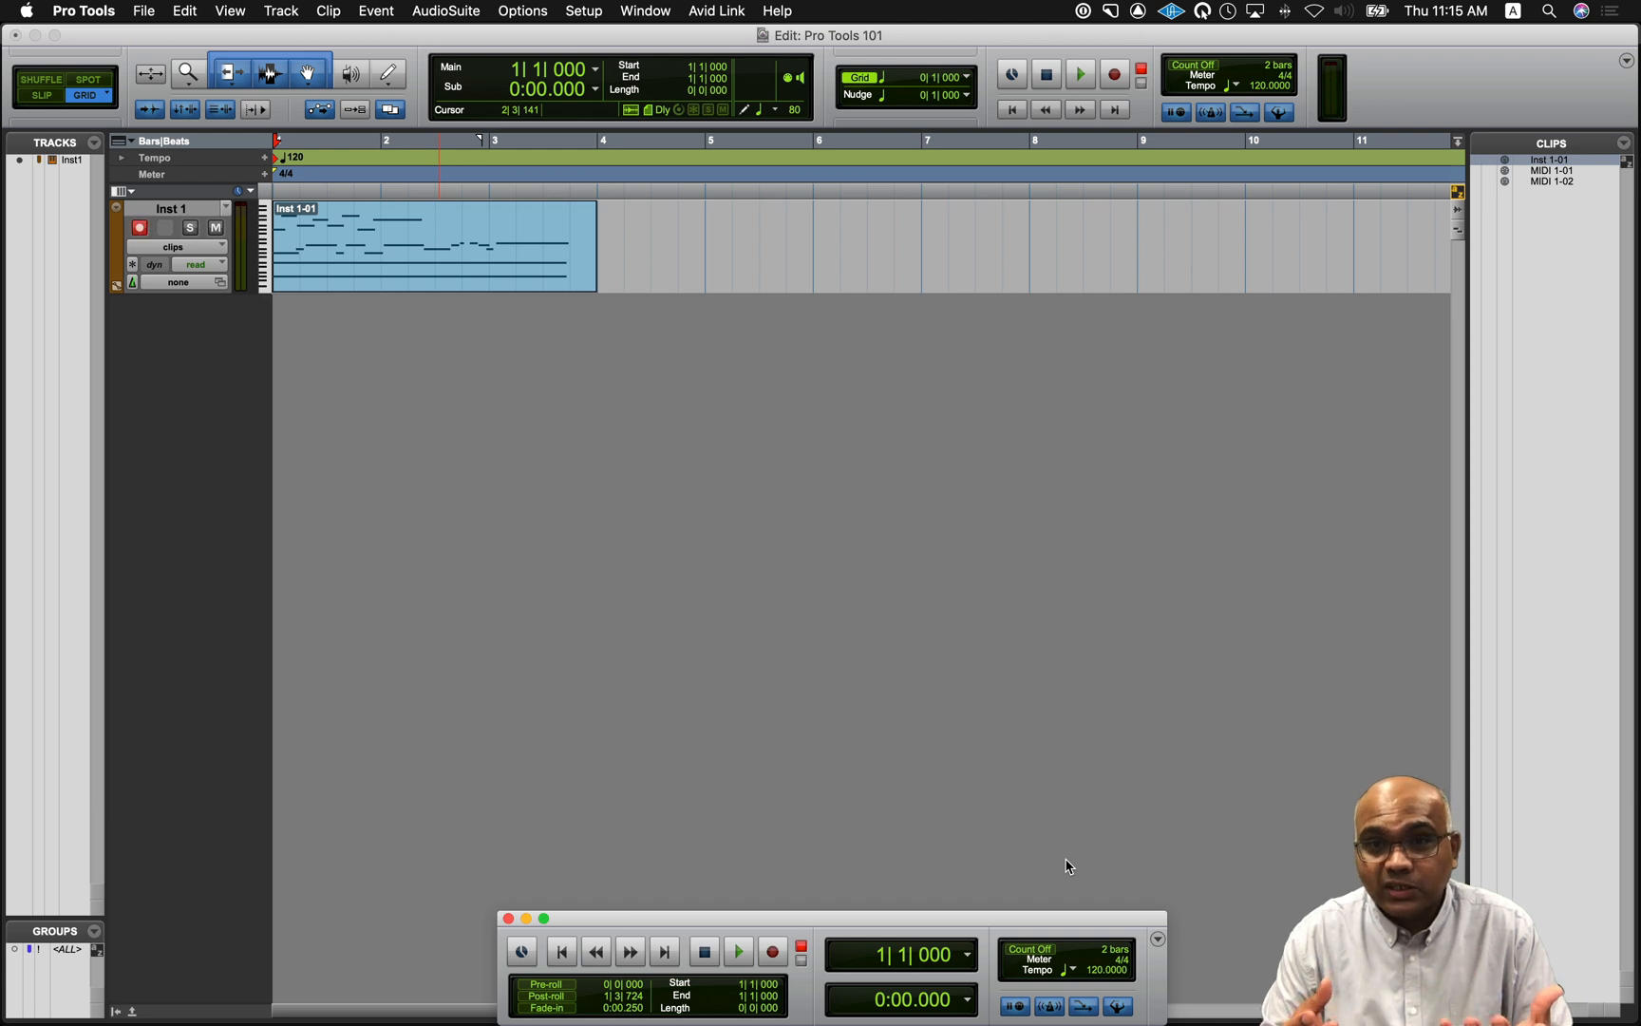
# - Play back the merged Inst 1 recording, and turn off MIDI Merge and Wait for Note
pyautogui.press('space')
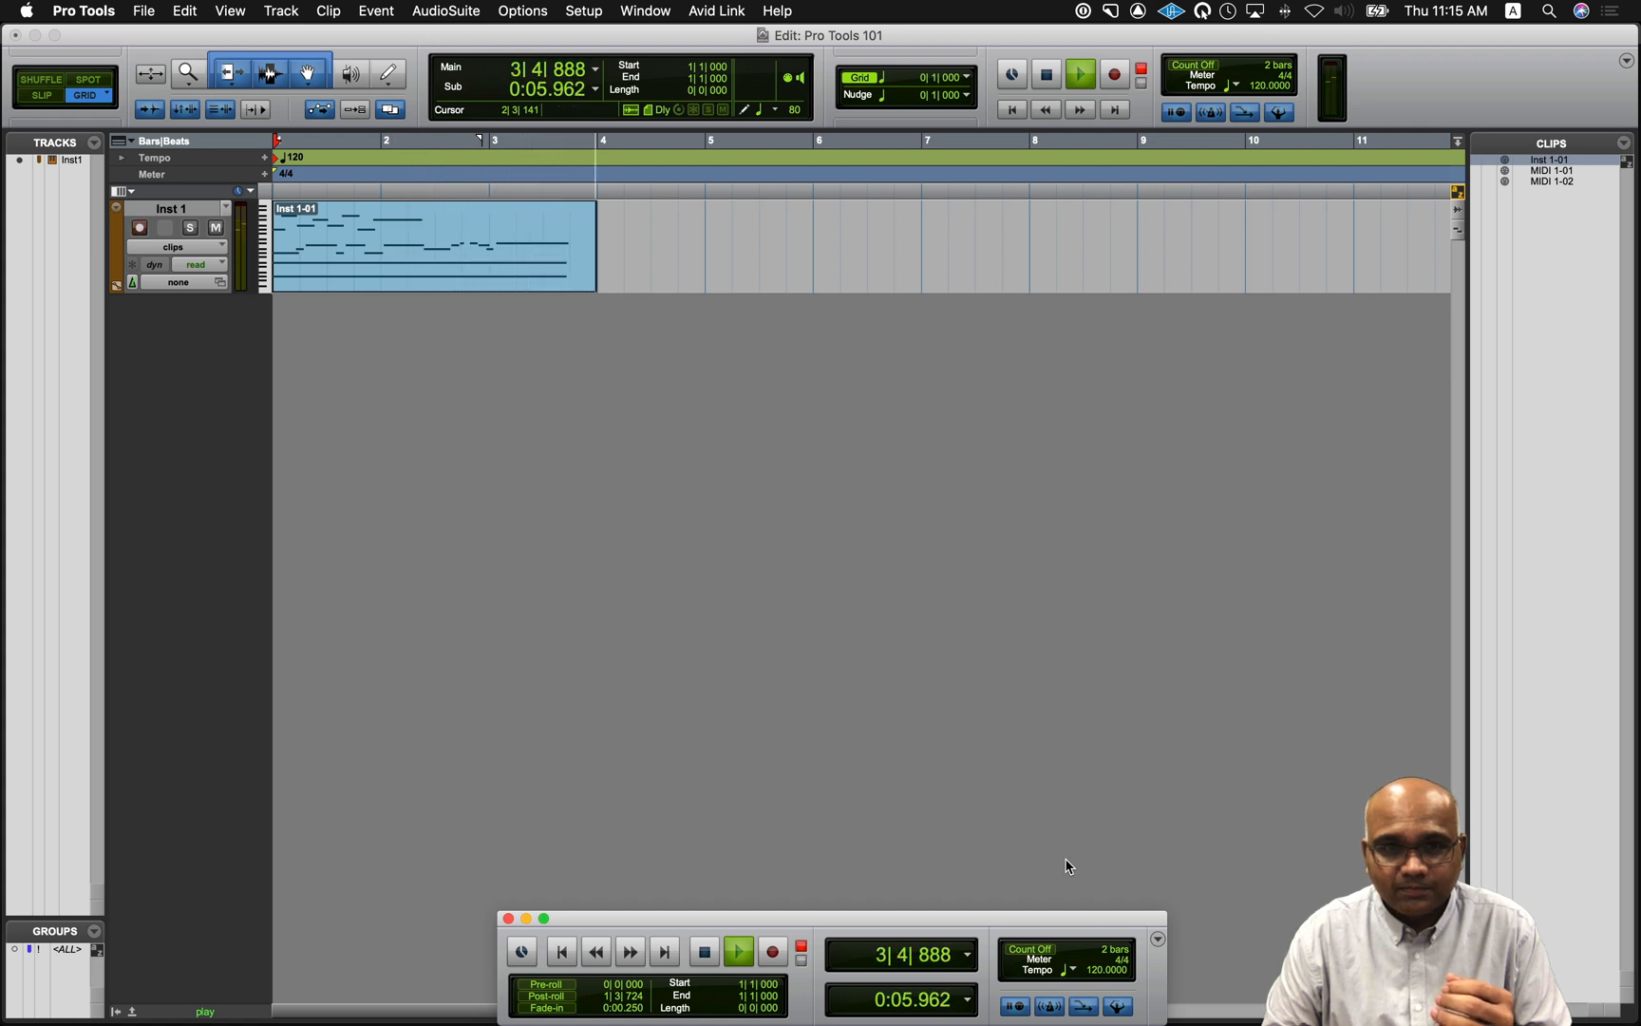
pyautogui.press('space')
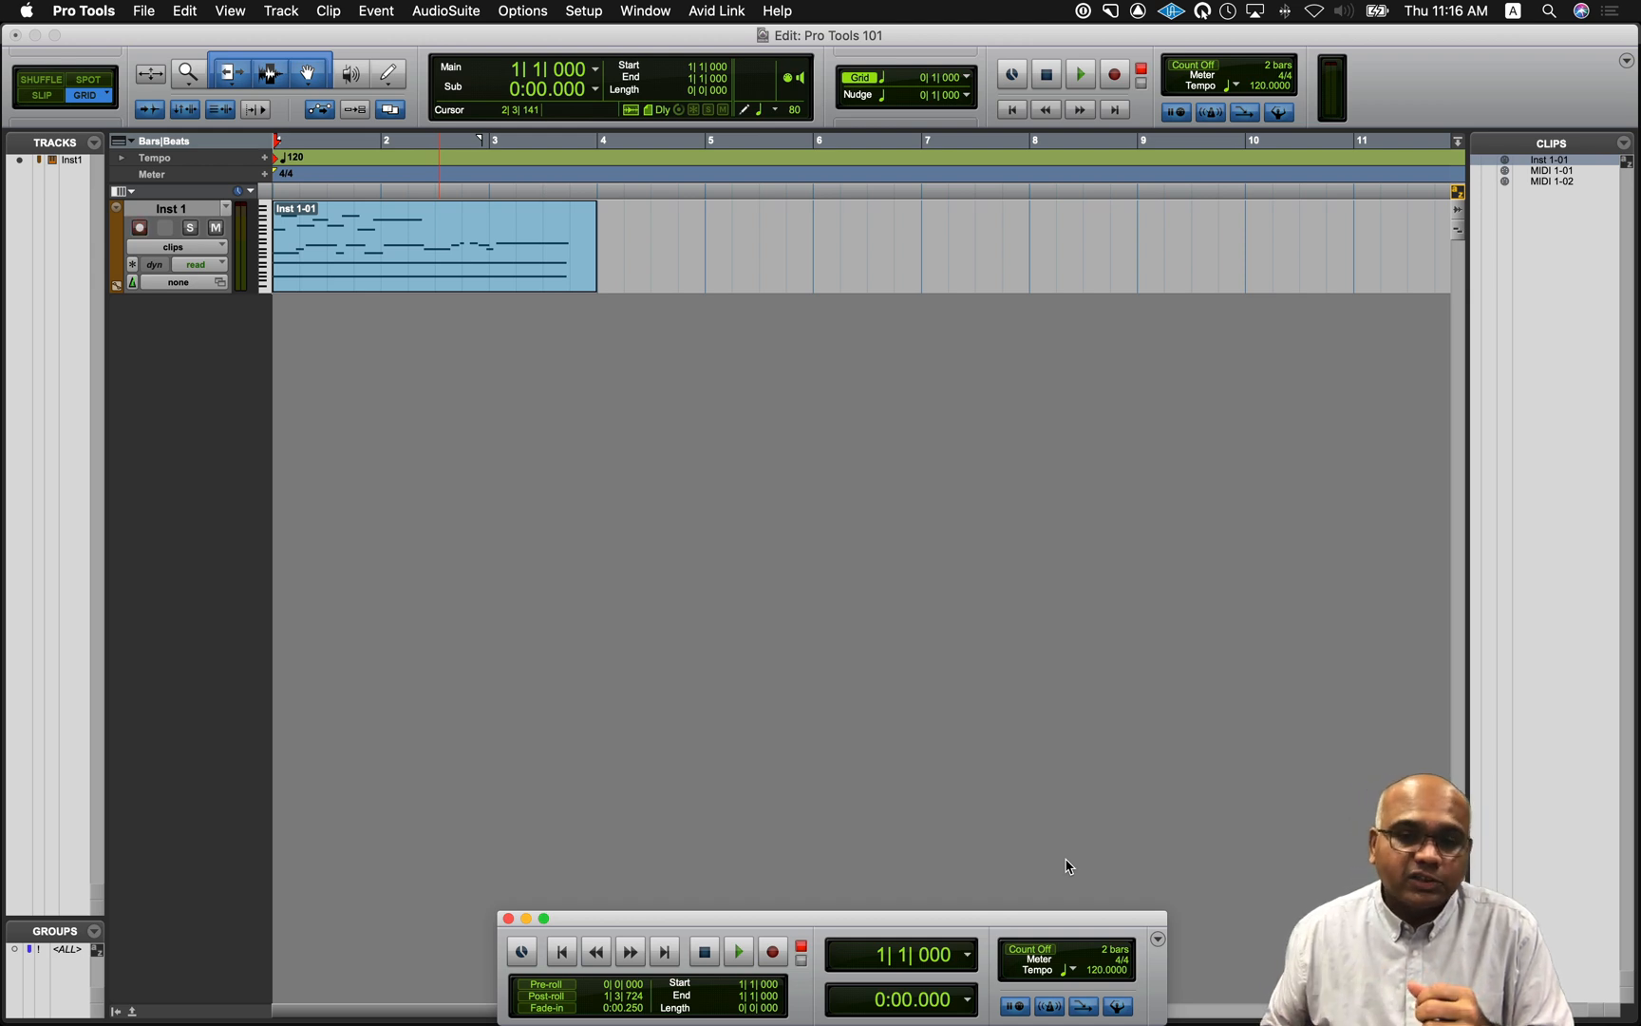
pyautogui.click(1085, 1007)
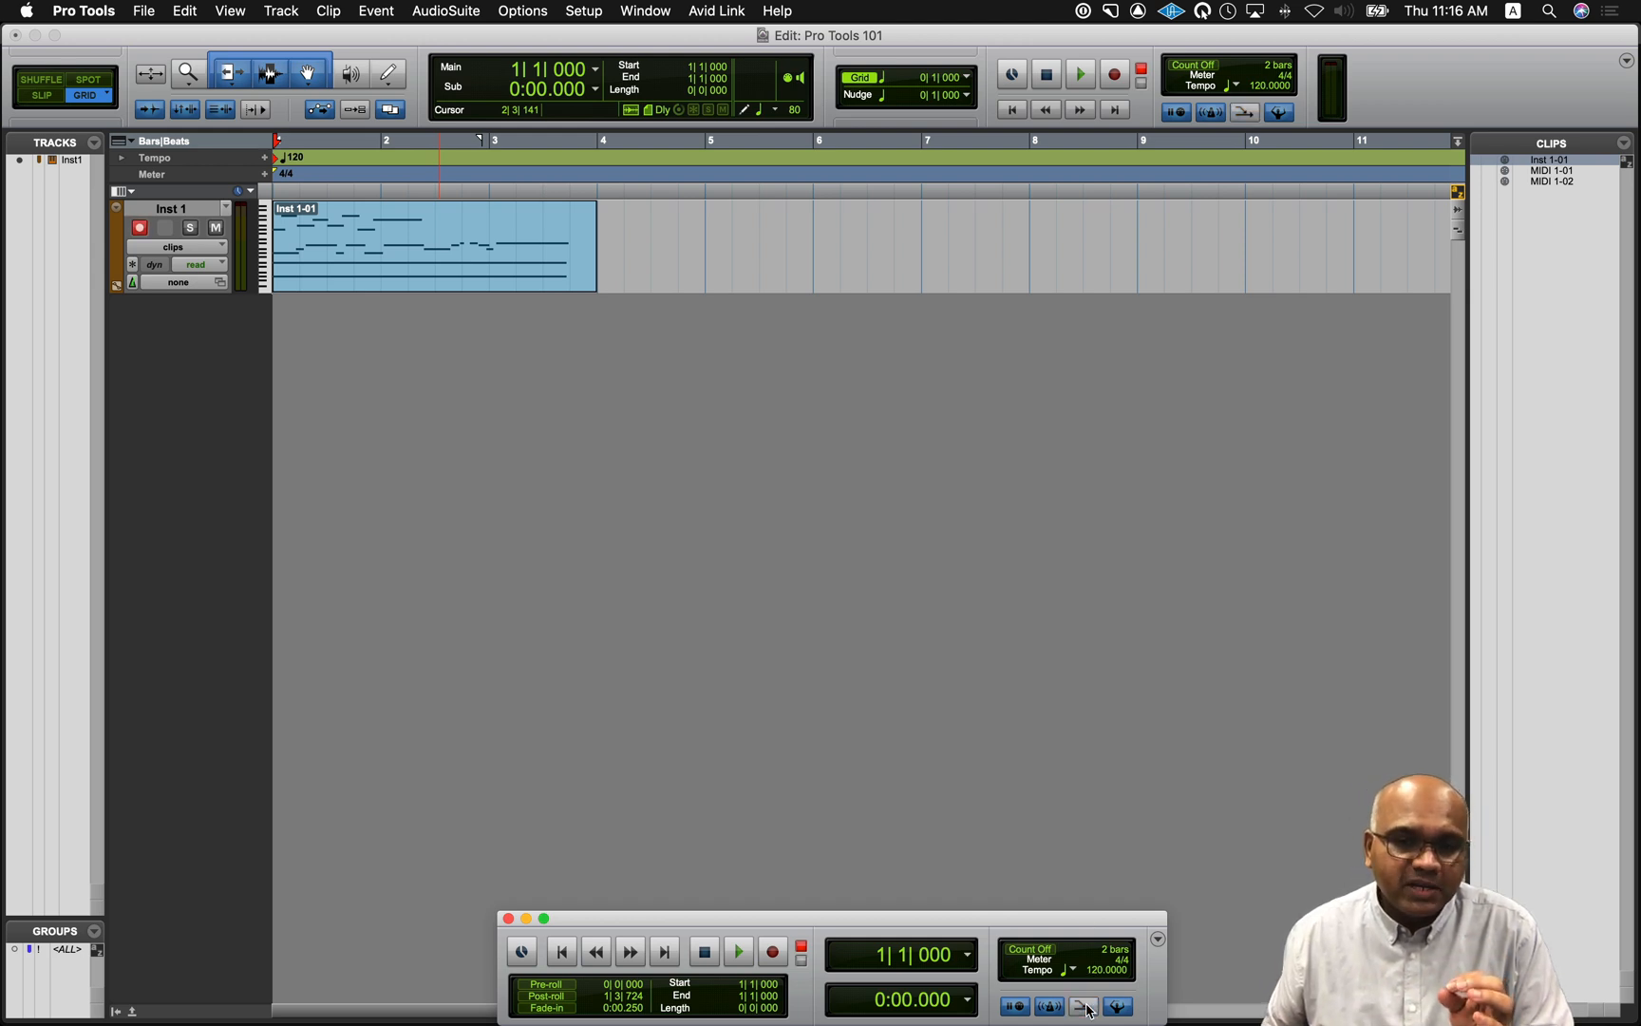
pyautogui.click(1014, 1006)
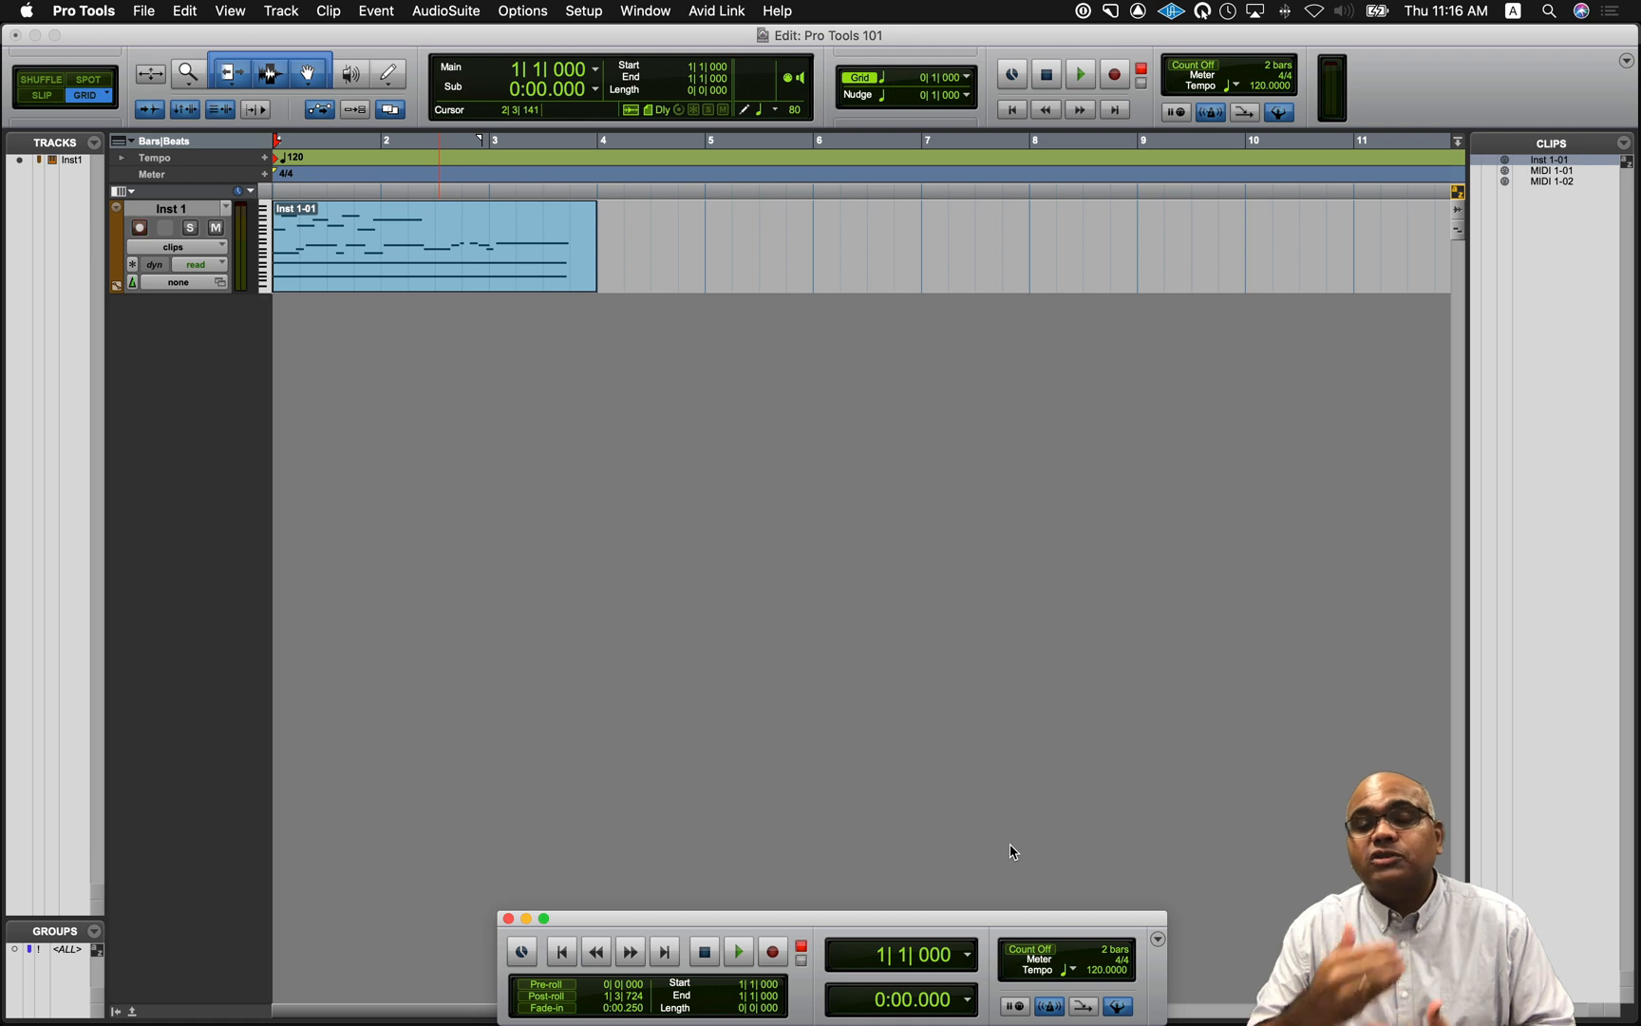
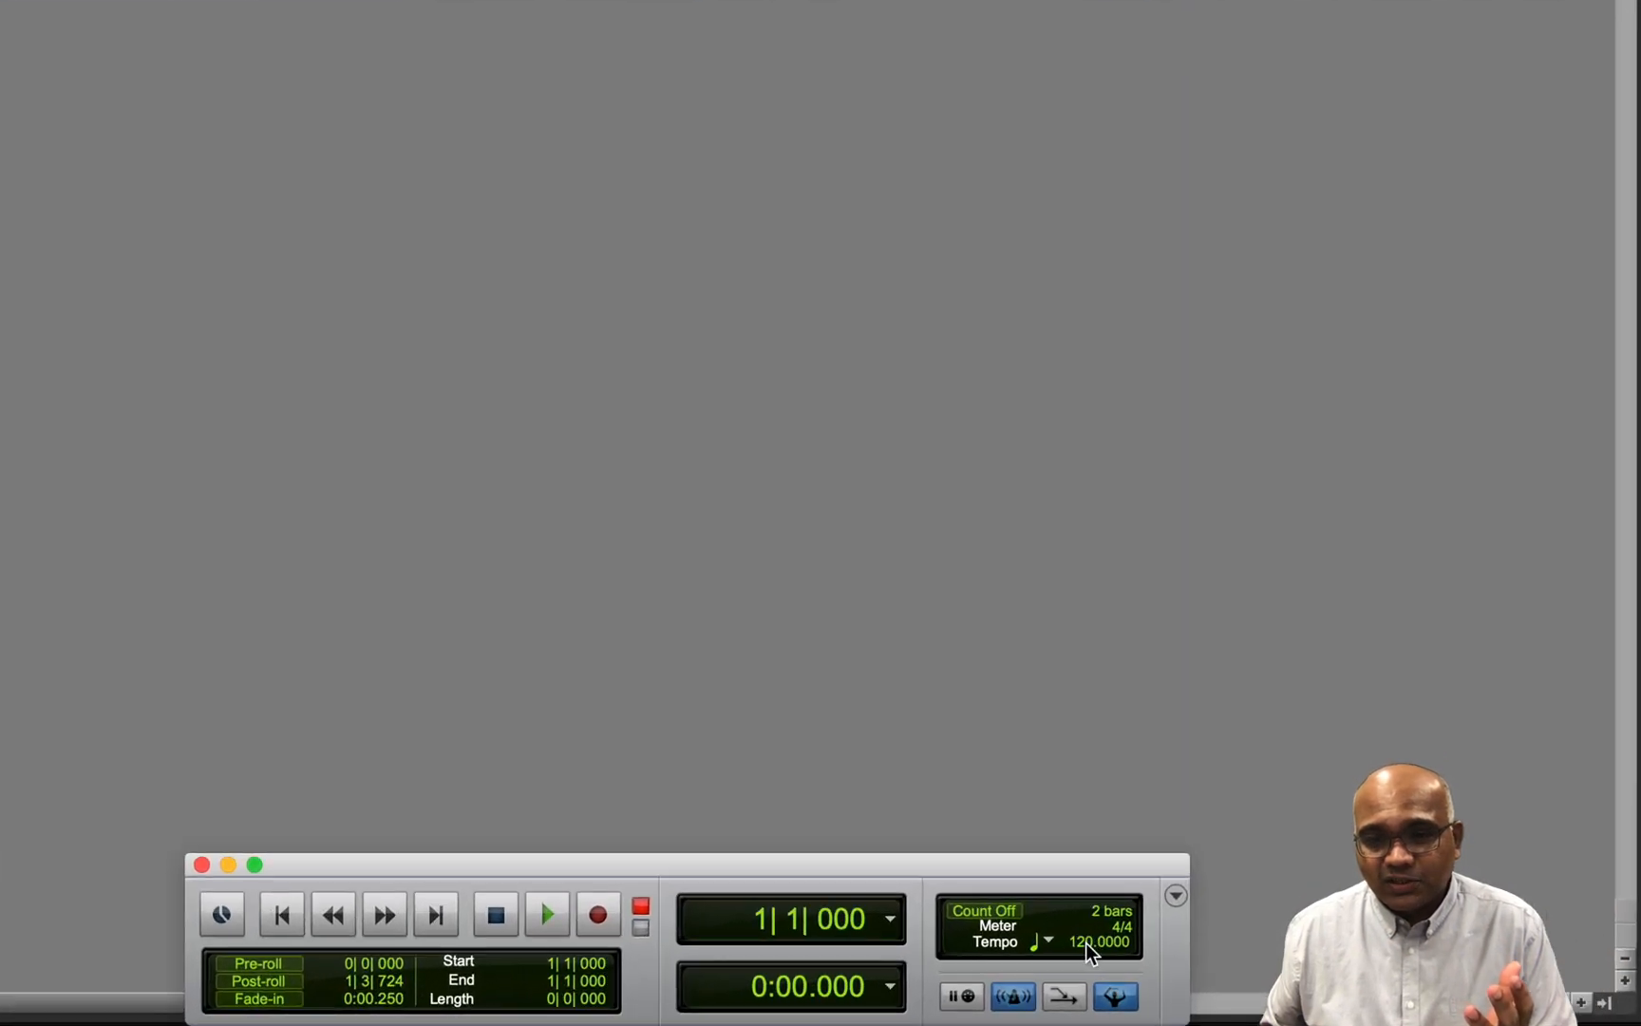
# - Open and leave the transport's tempo value, and switch the Conductor track off and on again
pyautogui.click(1088, 957)
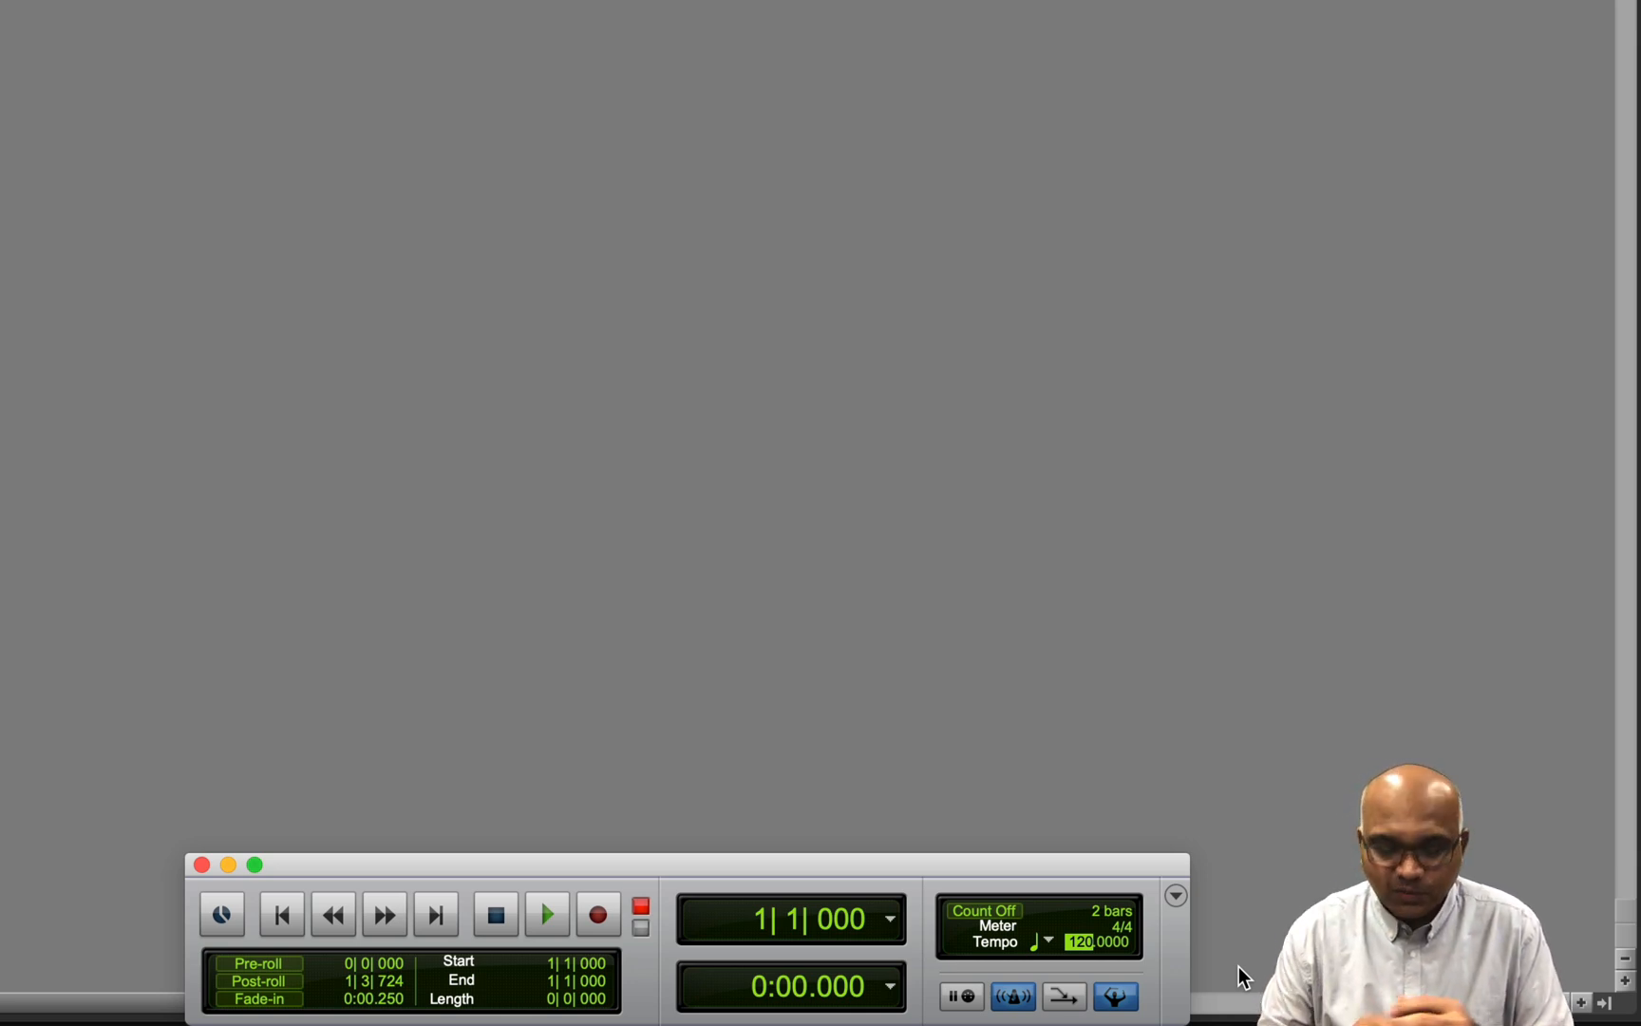
pyautogui.press('Return')
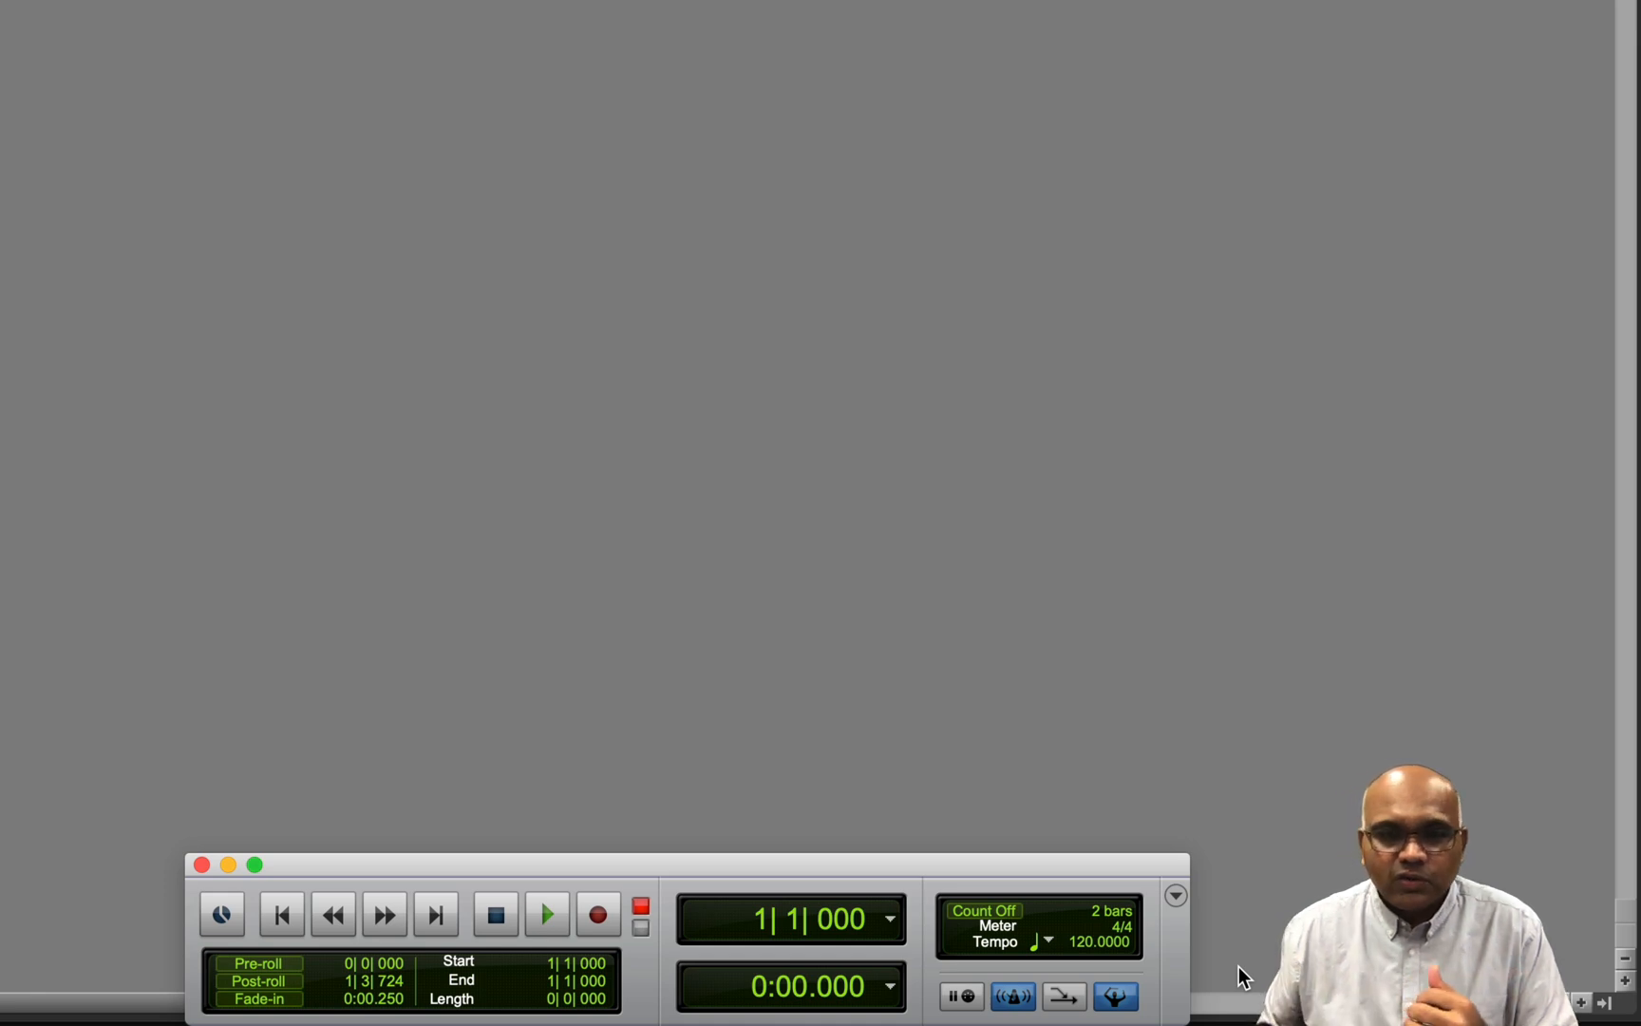
pyautogui.click(1119, 999)
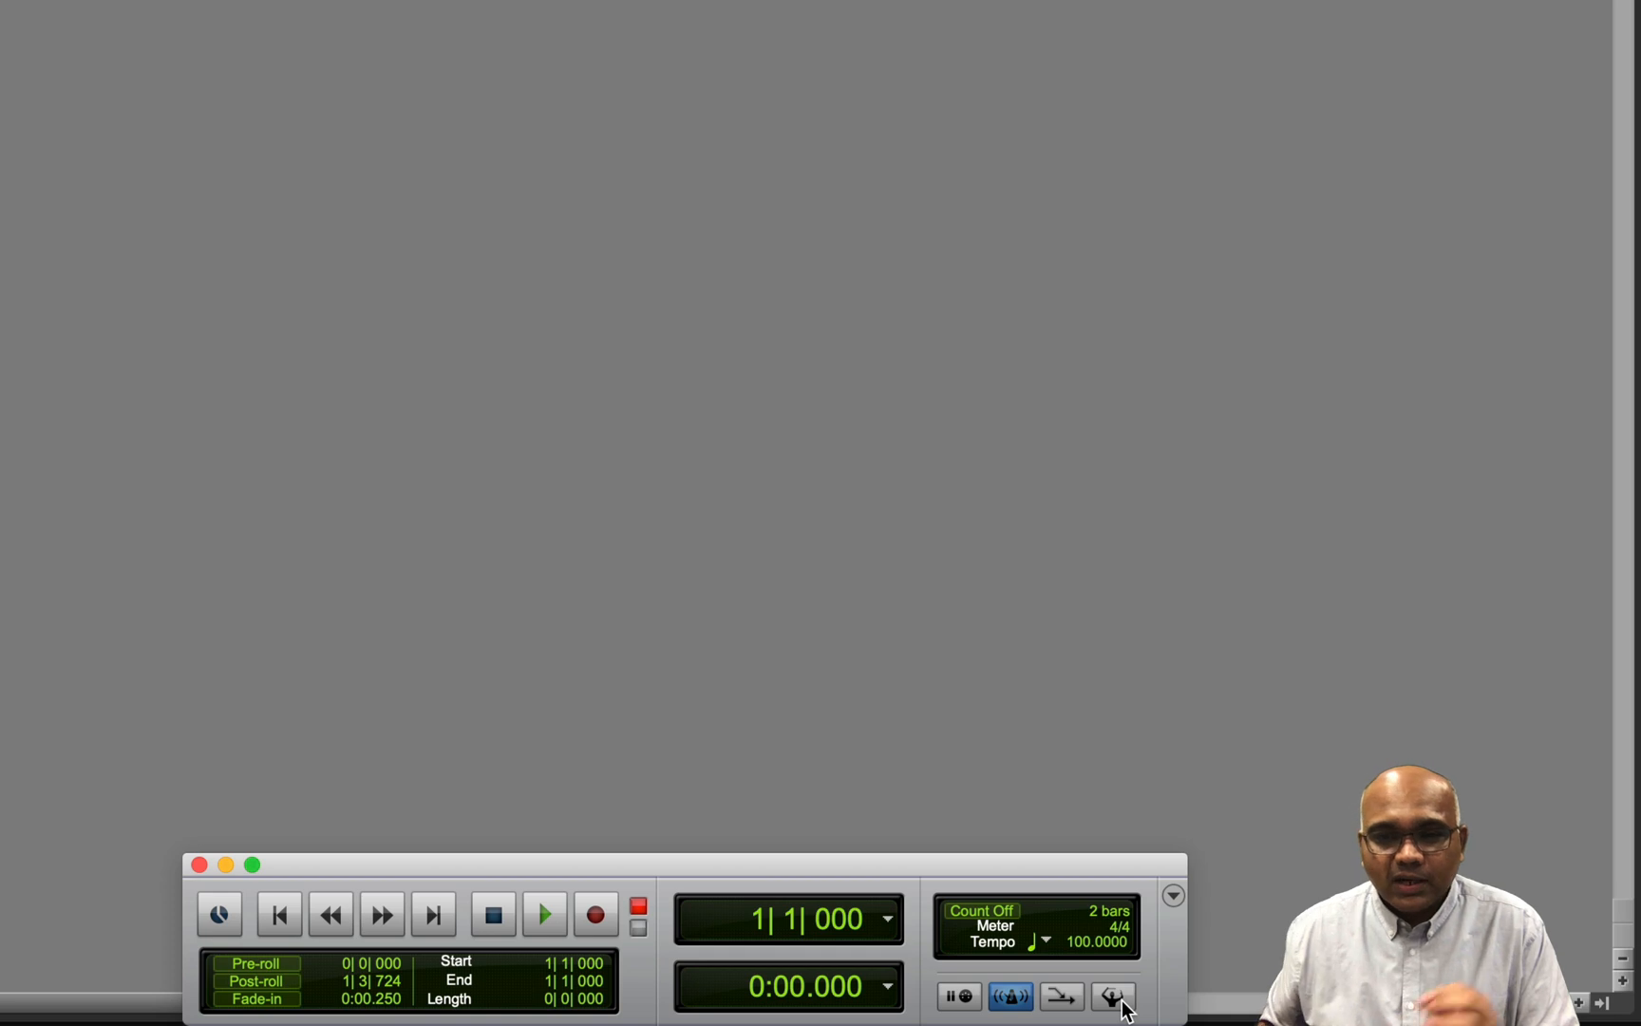
pyautogui.click(1121, 1000)
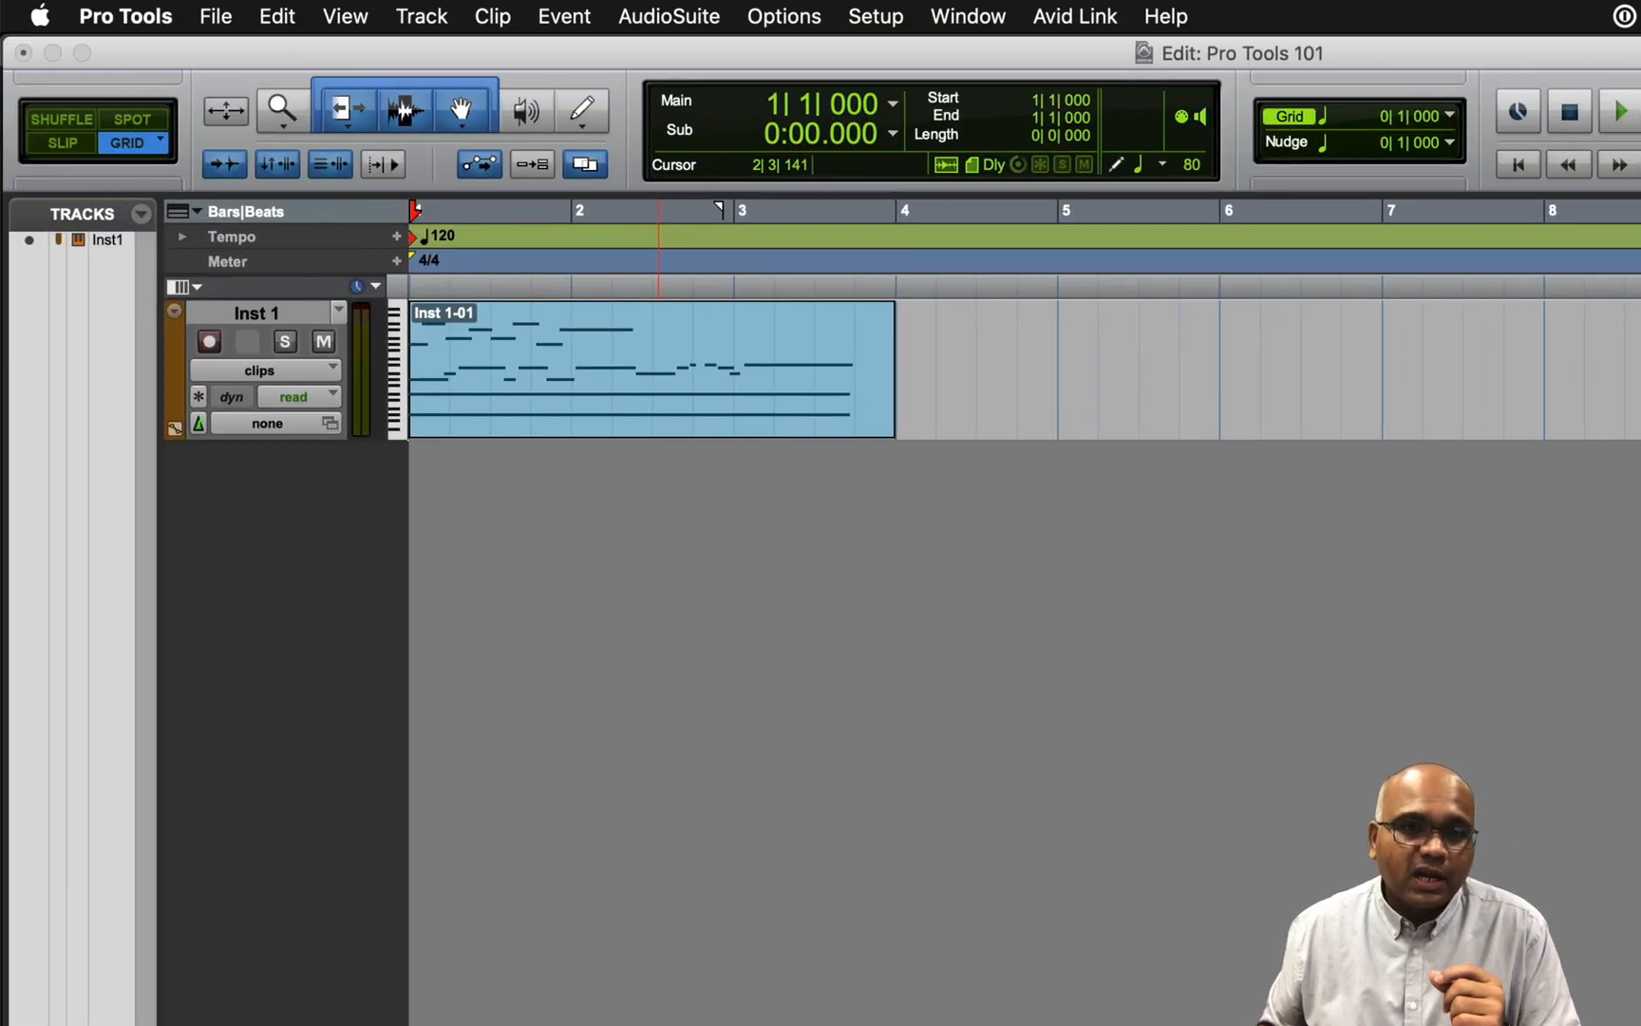
# - Insert a tempo change to 60 BPM at 2|1|000 on the Tempo ruler
pyautogui.click(571, 236)
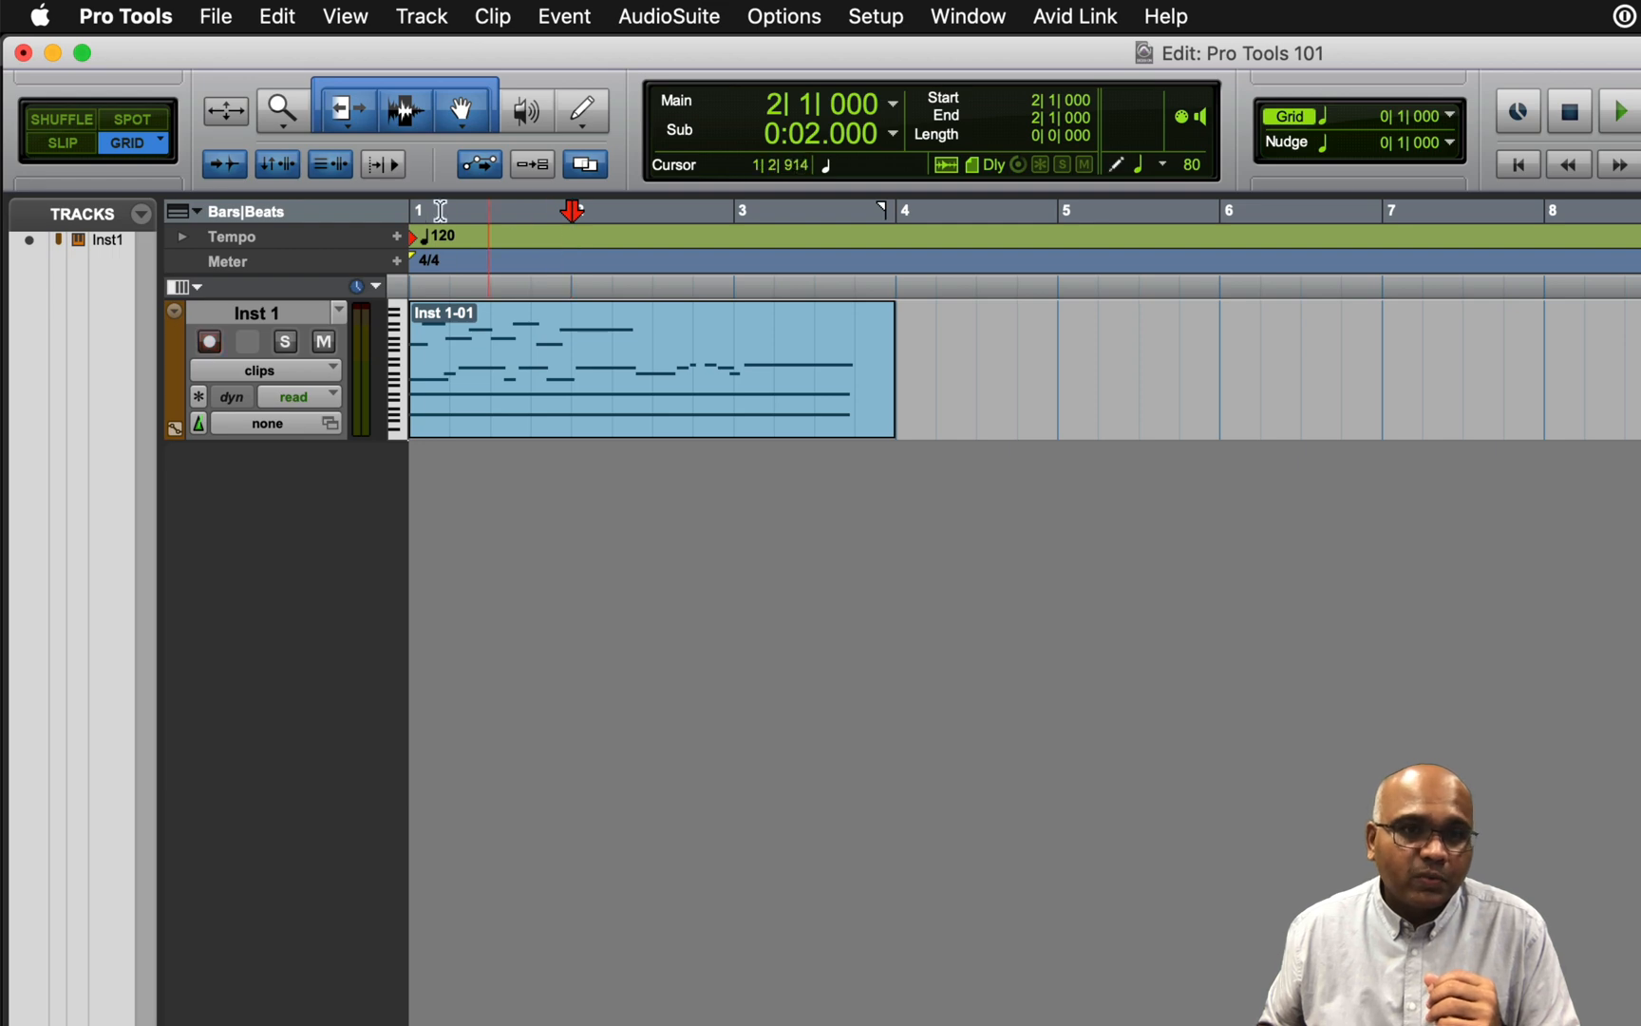
pyautogui.click(396, 237)
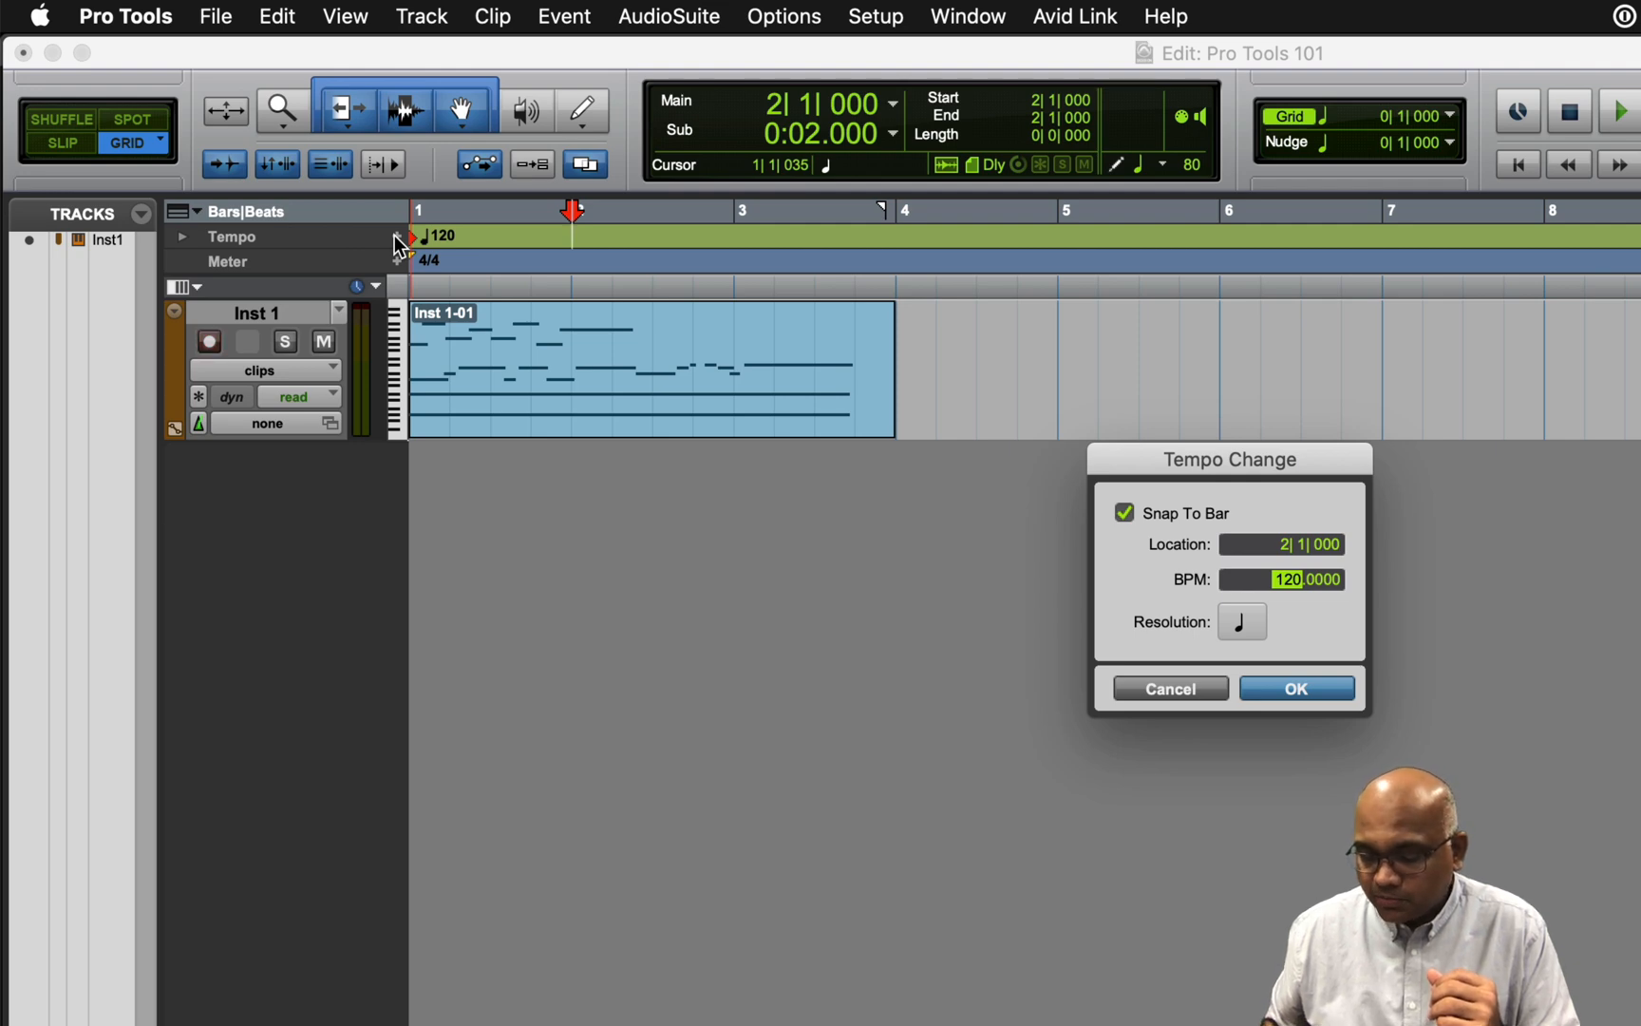
pyautogui.write('60')
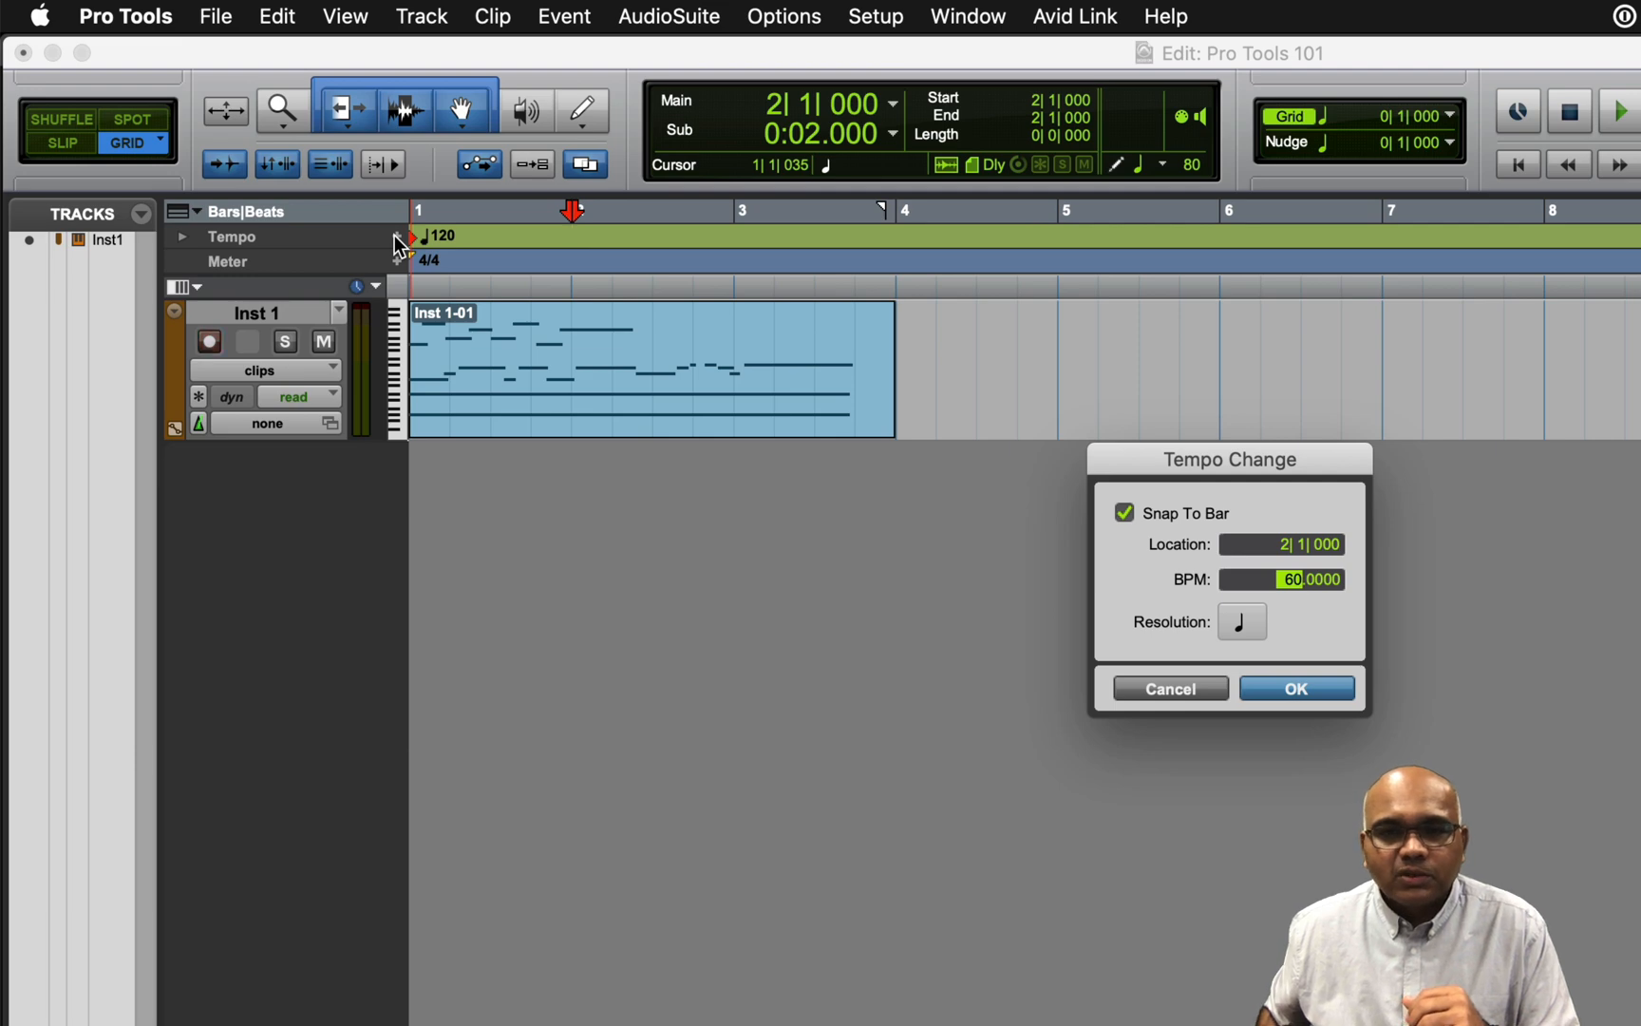
pyautogui.press('Return')
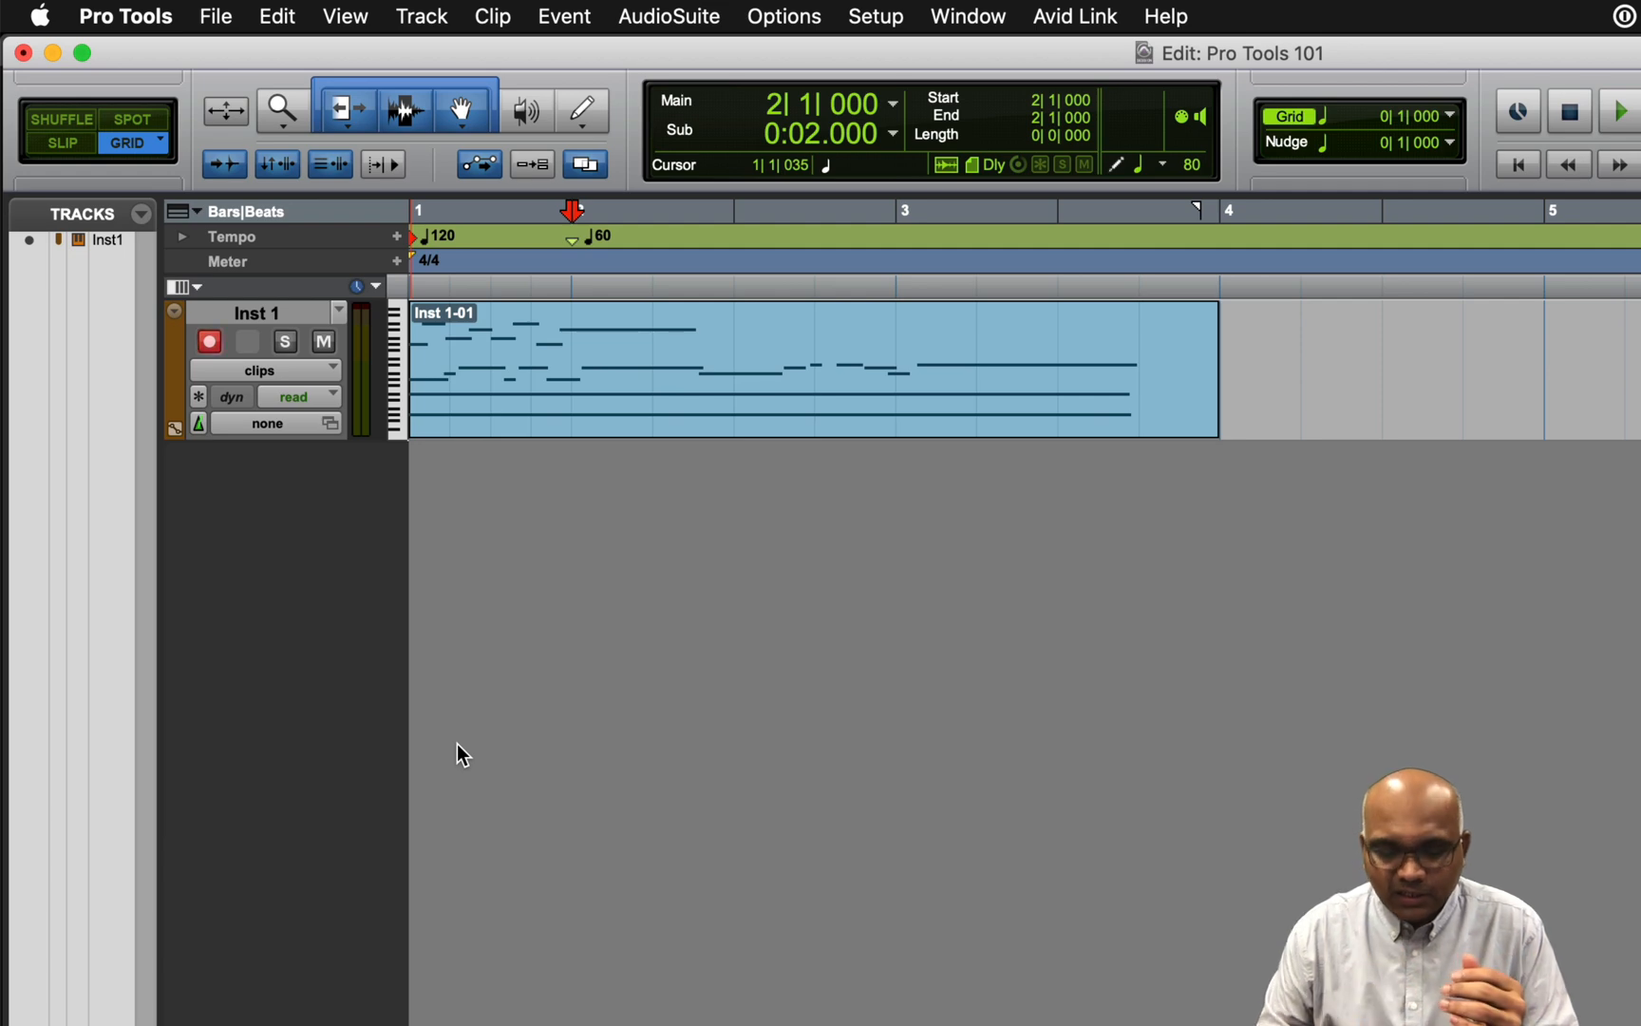
# - Play the session from the start to hear the tempo change at bar 2
pyautogui.press('Return')
pyautogui.press('space')
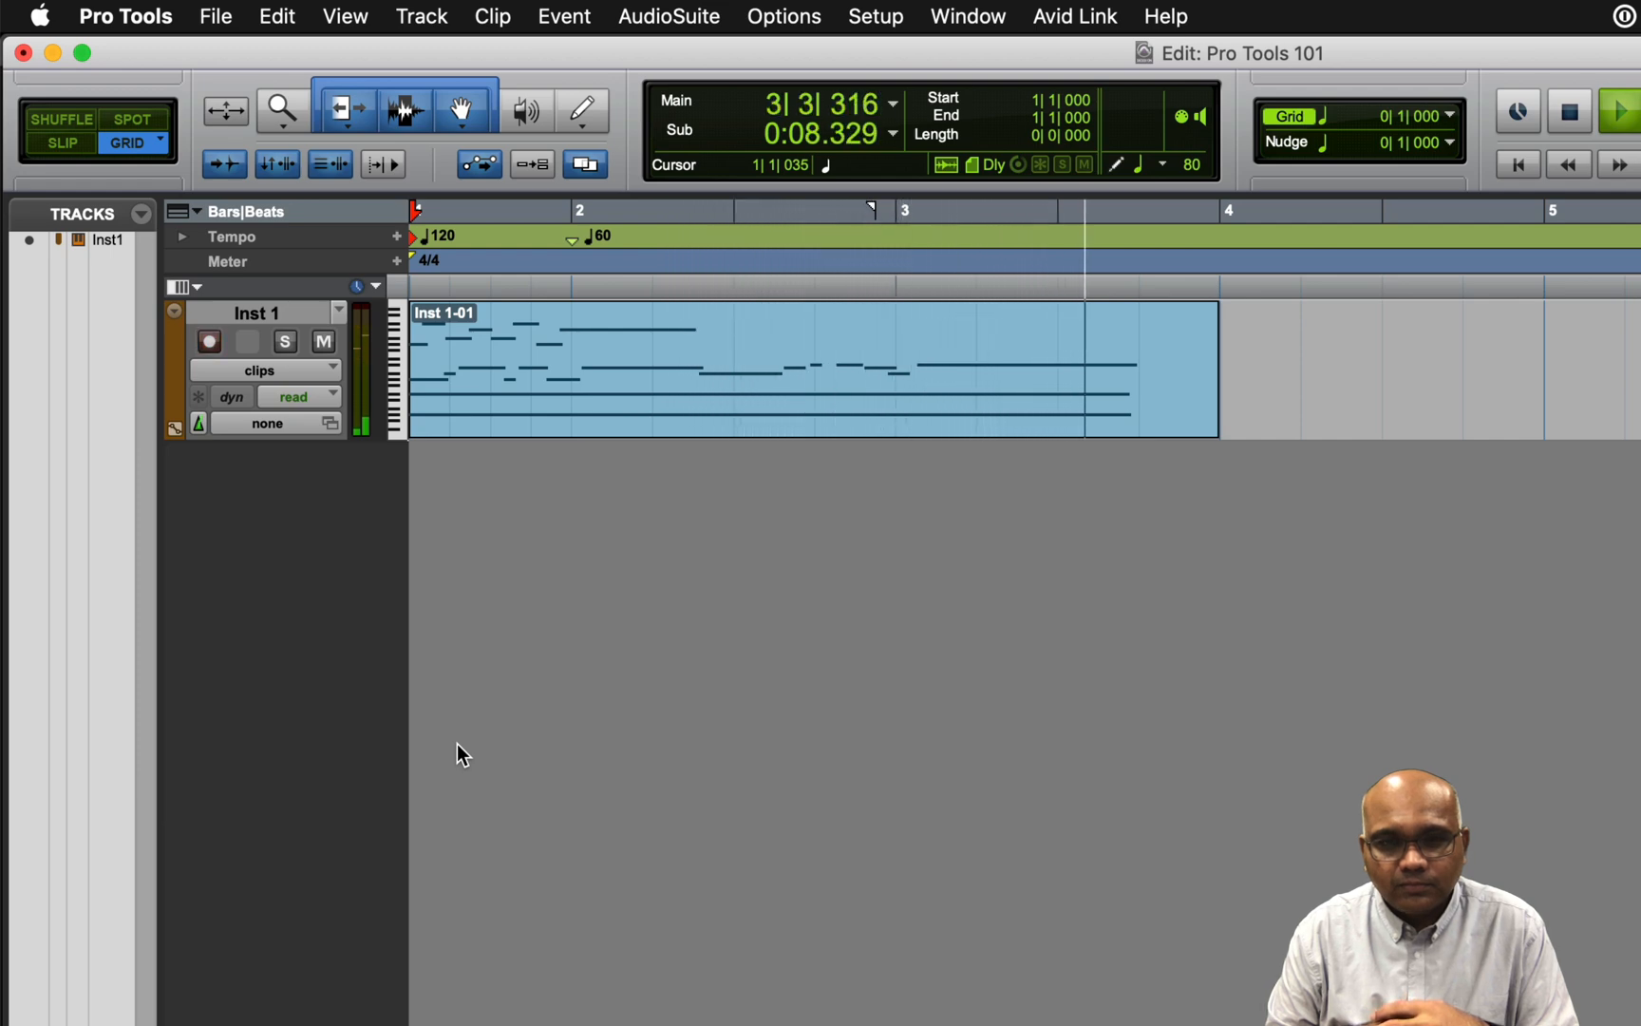
pyautogui.press('space')
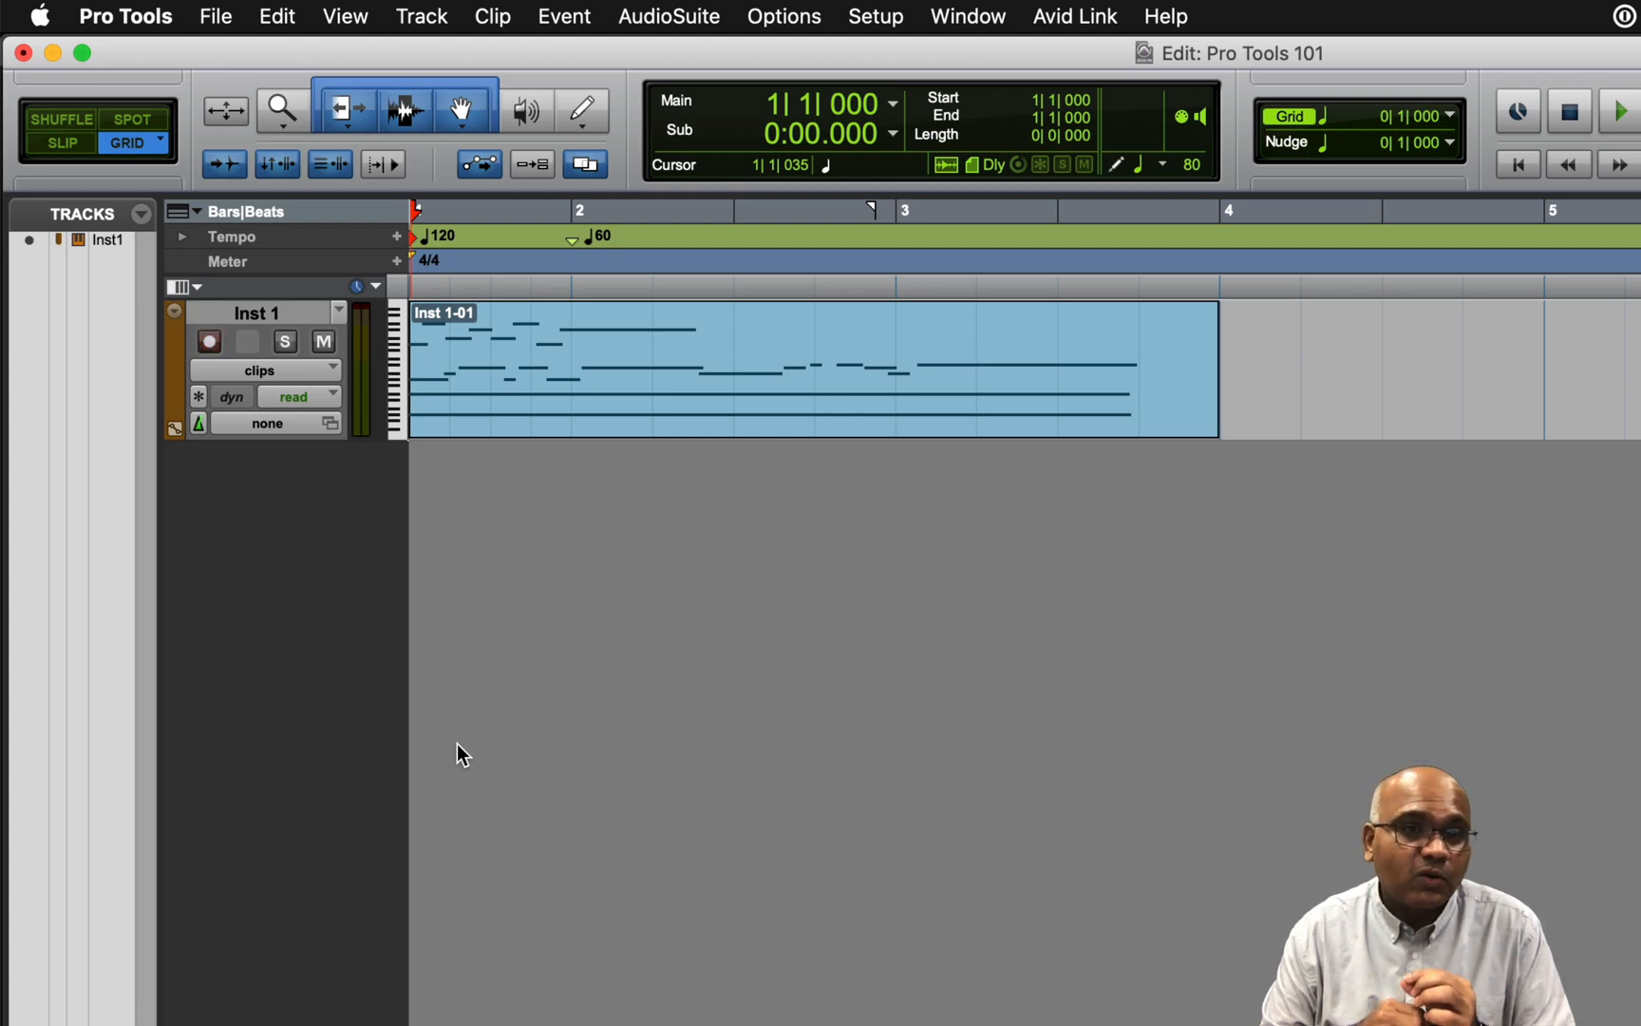
# - Insert a tempo change to 120 BPM at 3|1|000 on the Tempo ruler
pyautogui.click(572, 330)
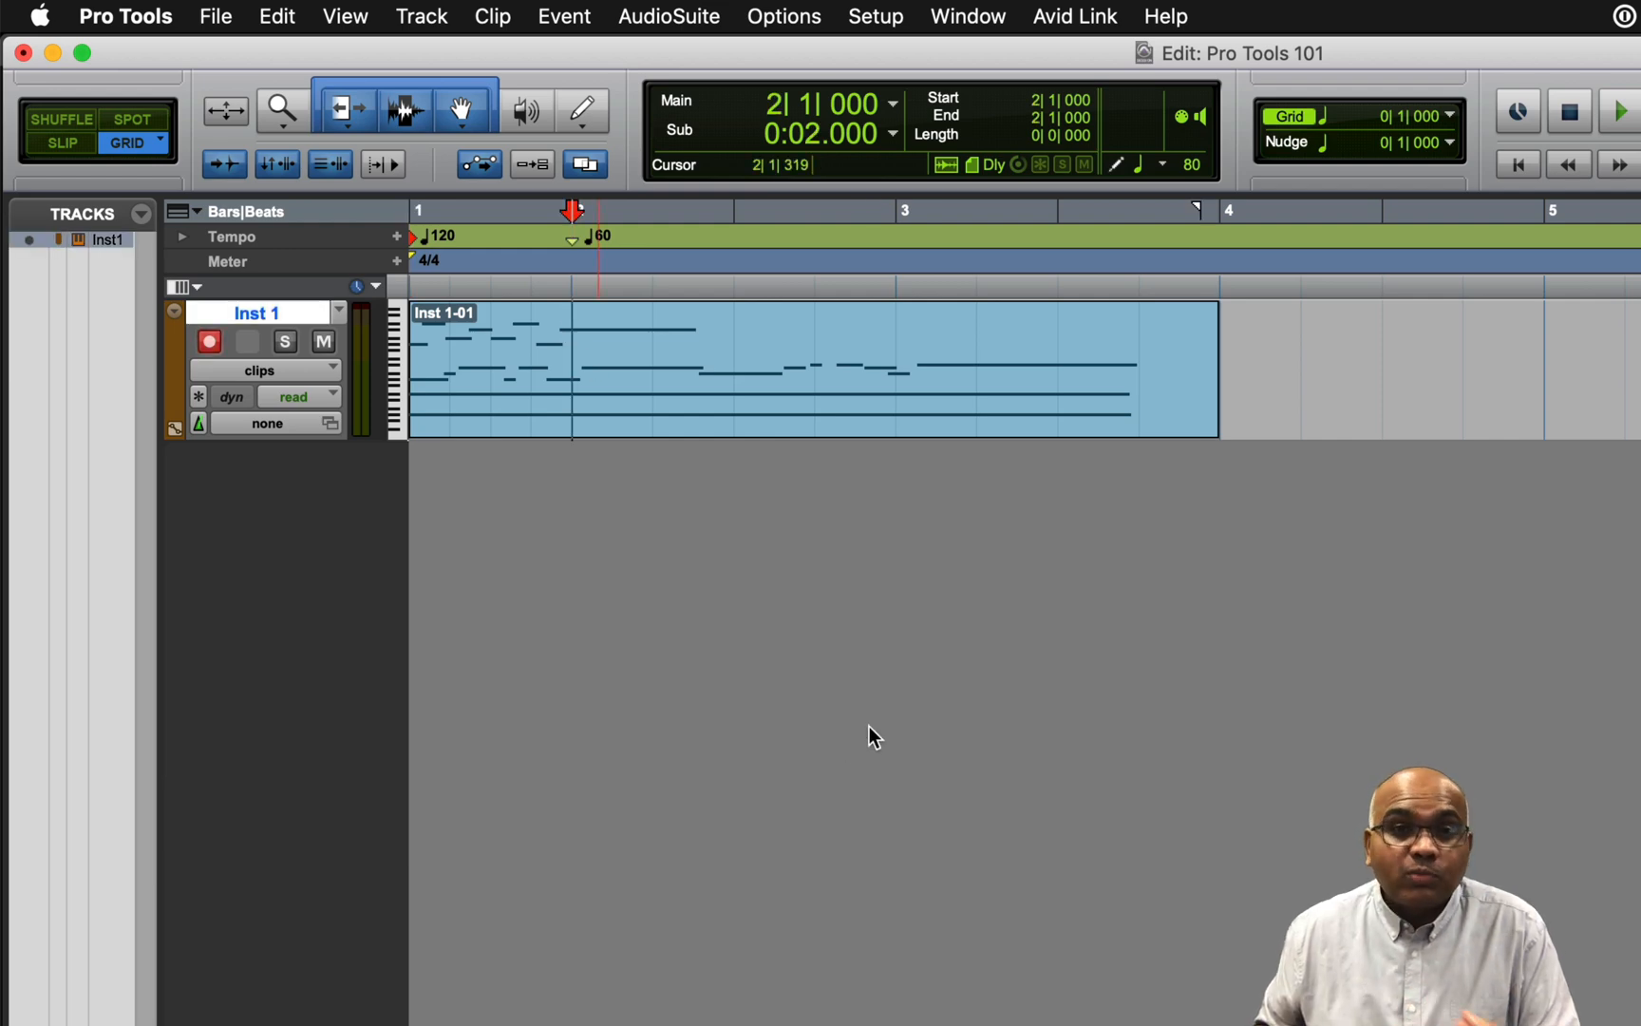
pyautogui.click(892, 338)
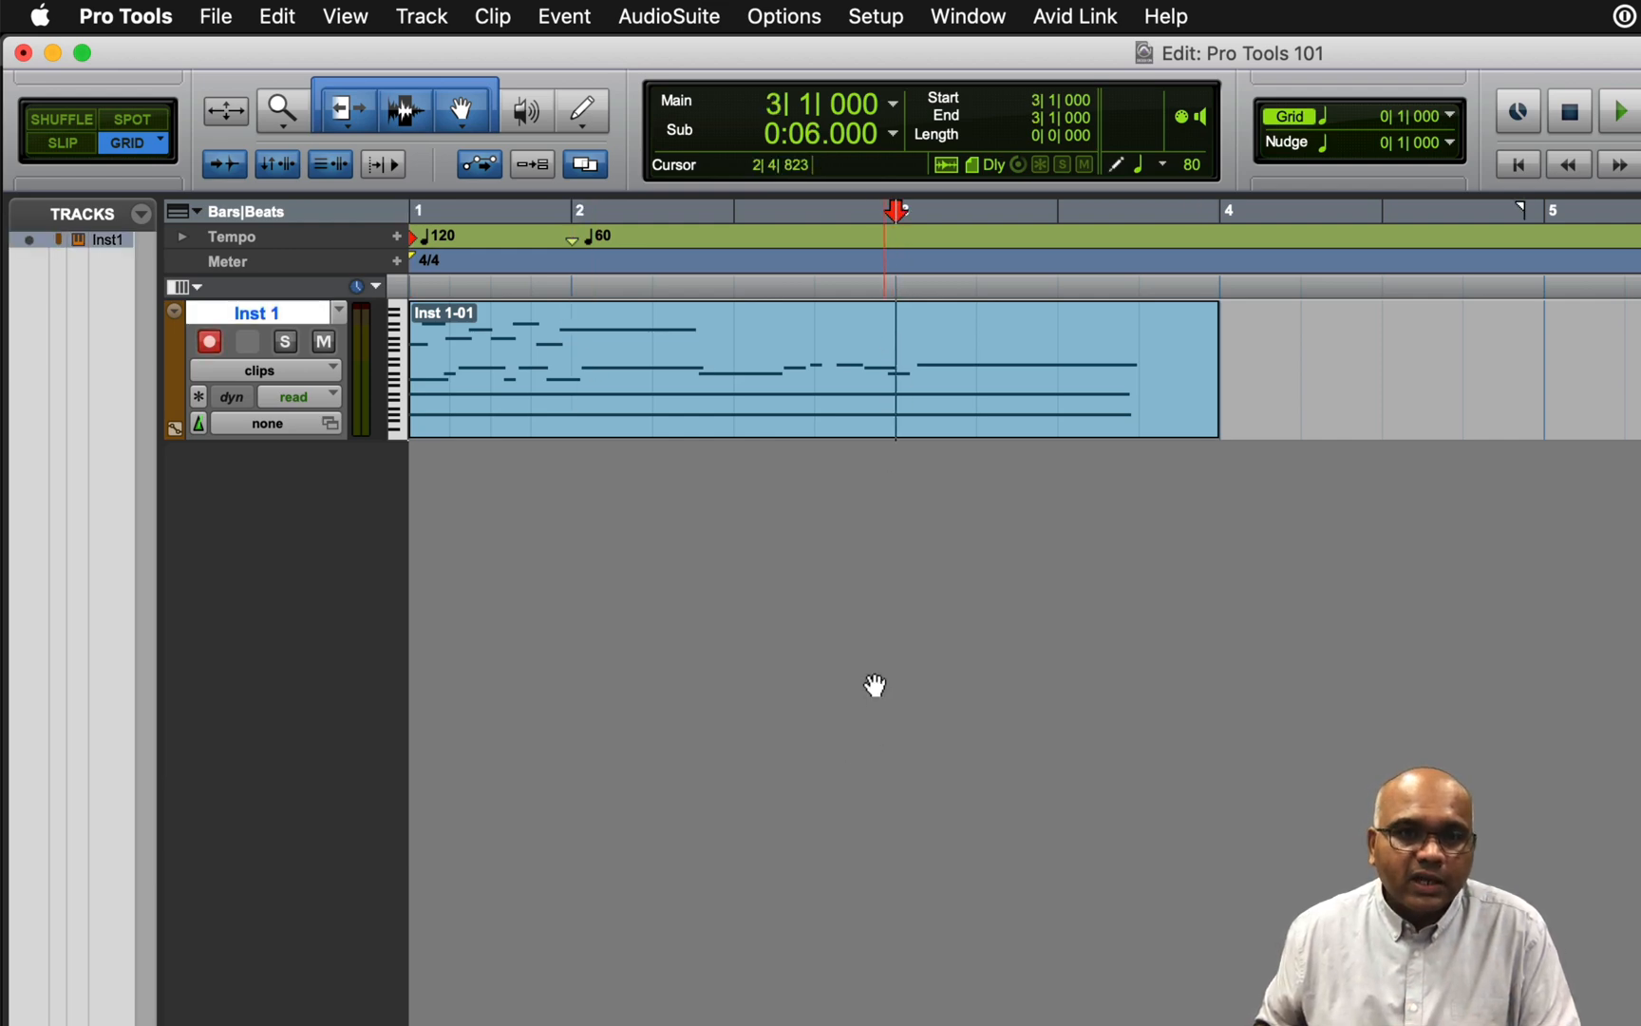
pyautogui.click(397, 236)
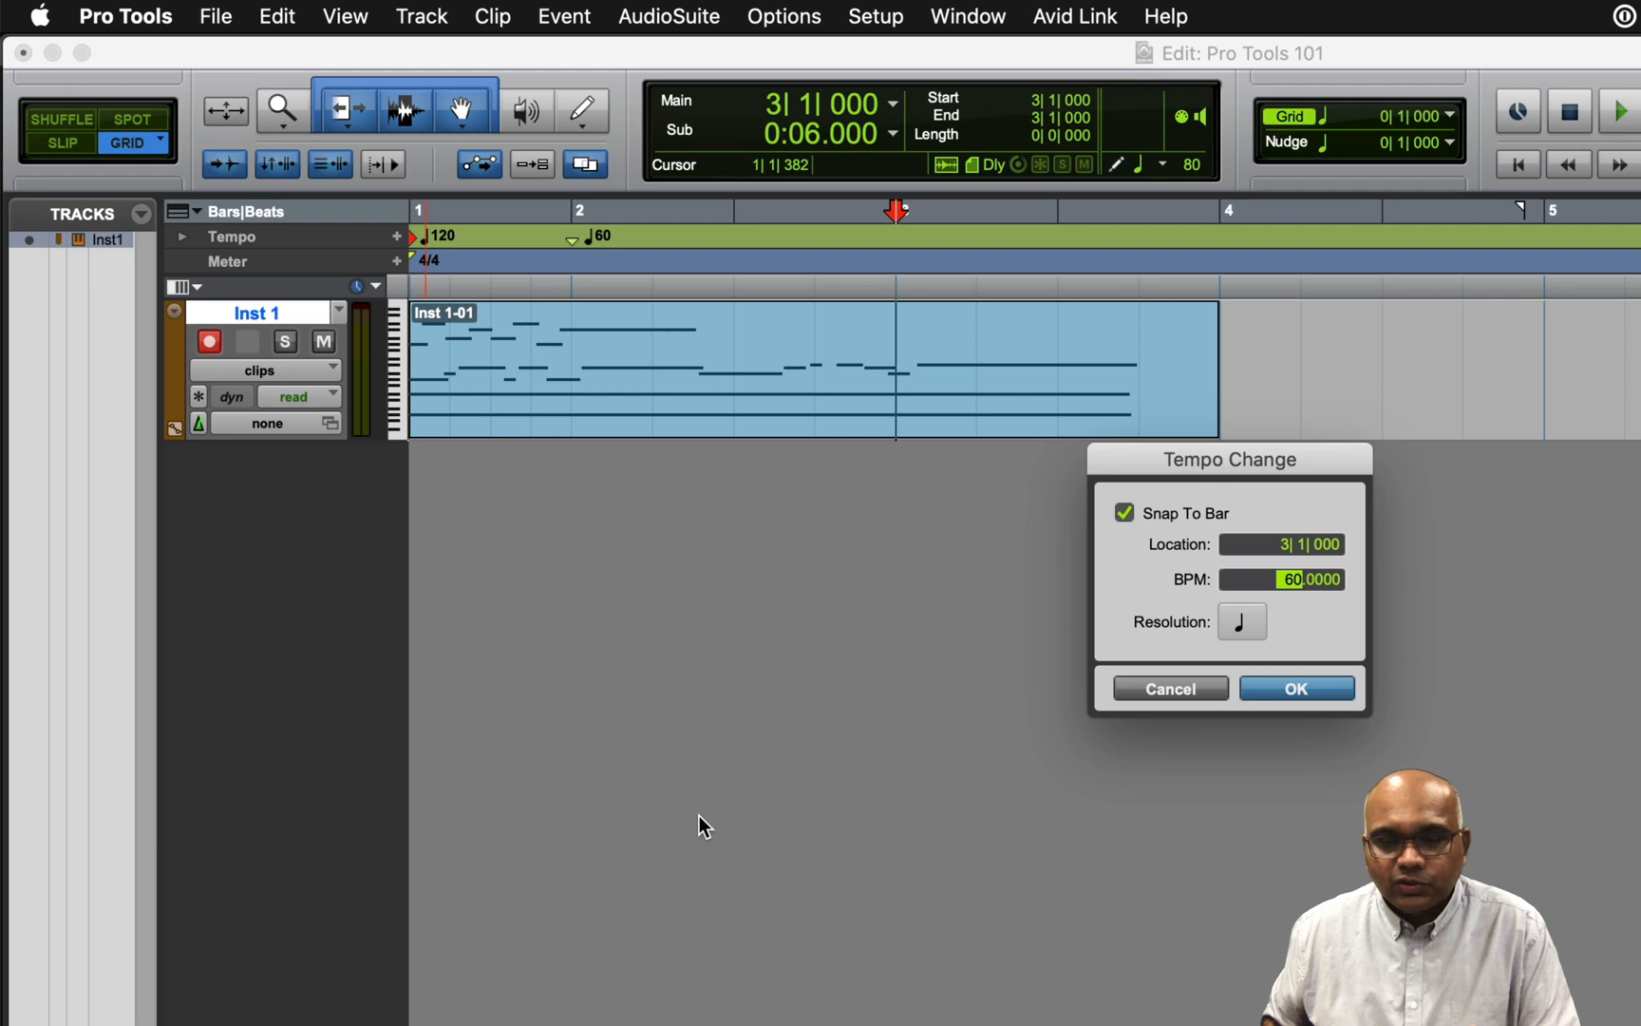
pyautogui.press('Return')
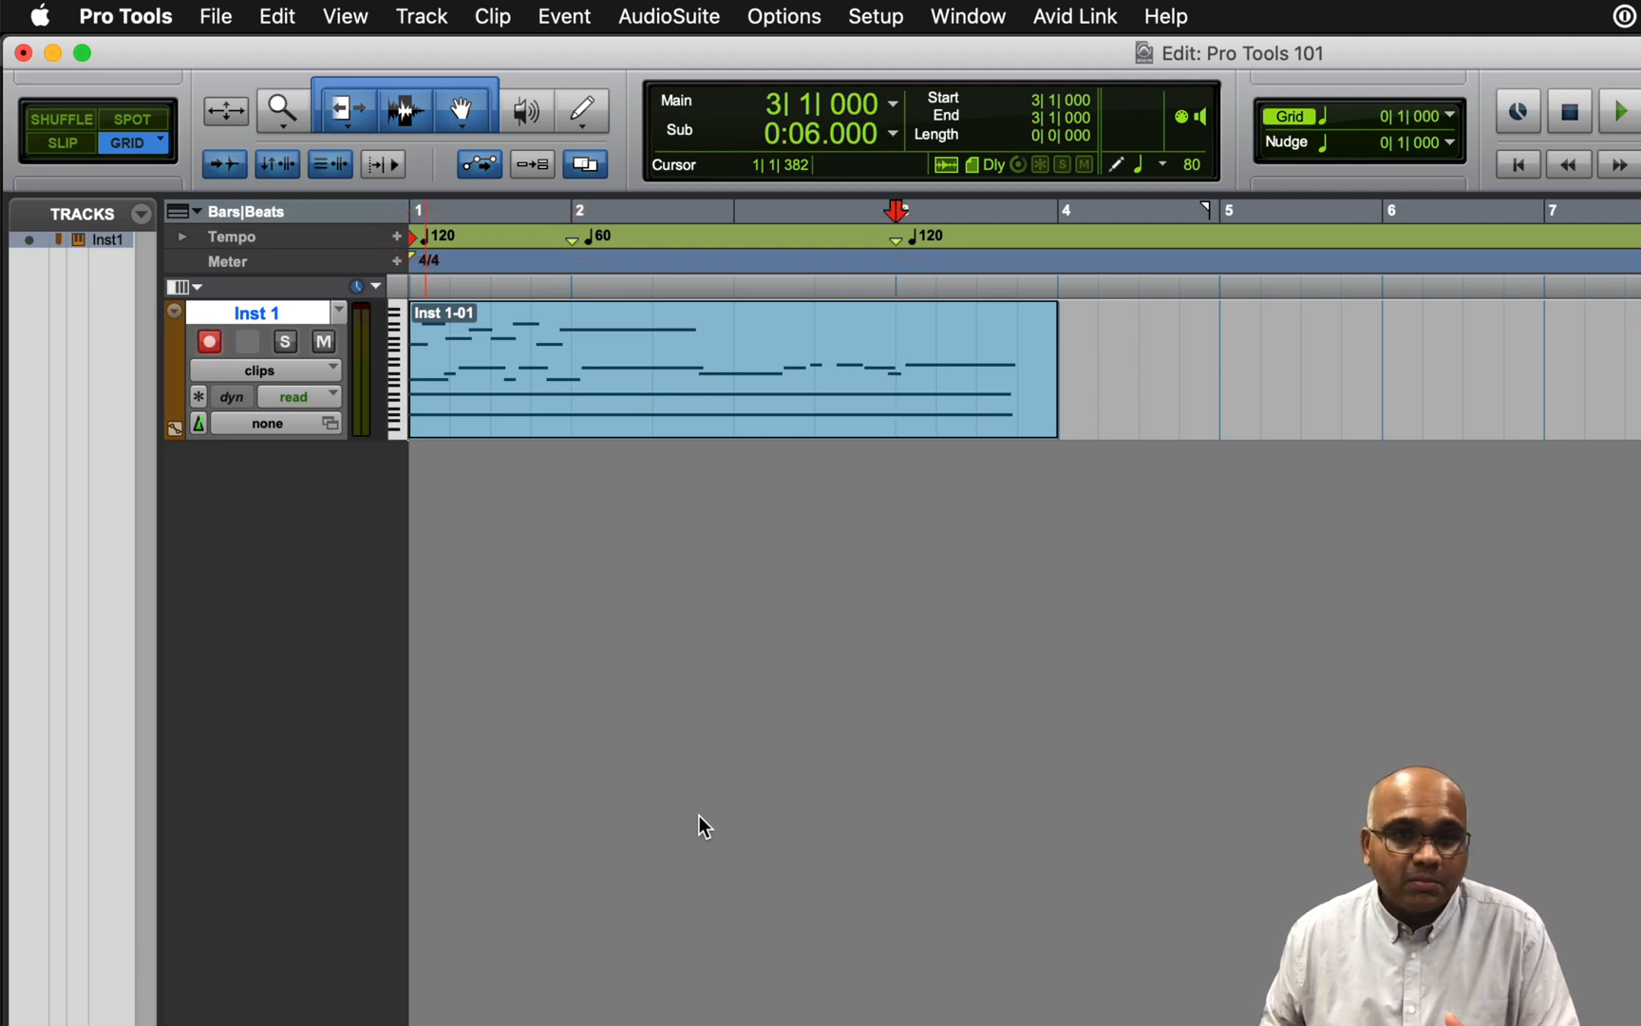
# - Play the session from the start to hear both tempo changes at bars 2 and 3
pyautogui.press('Return')
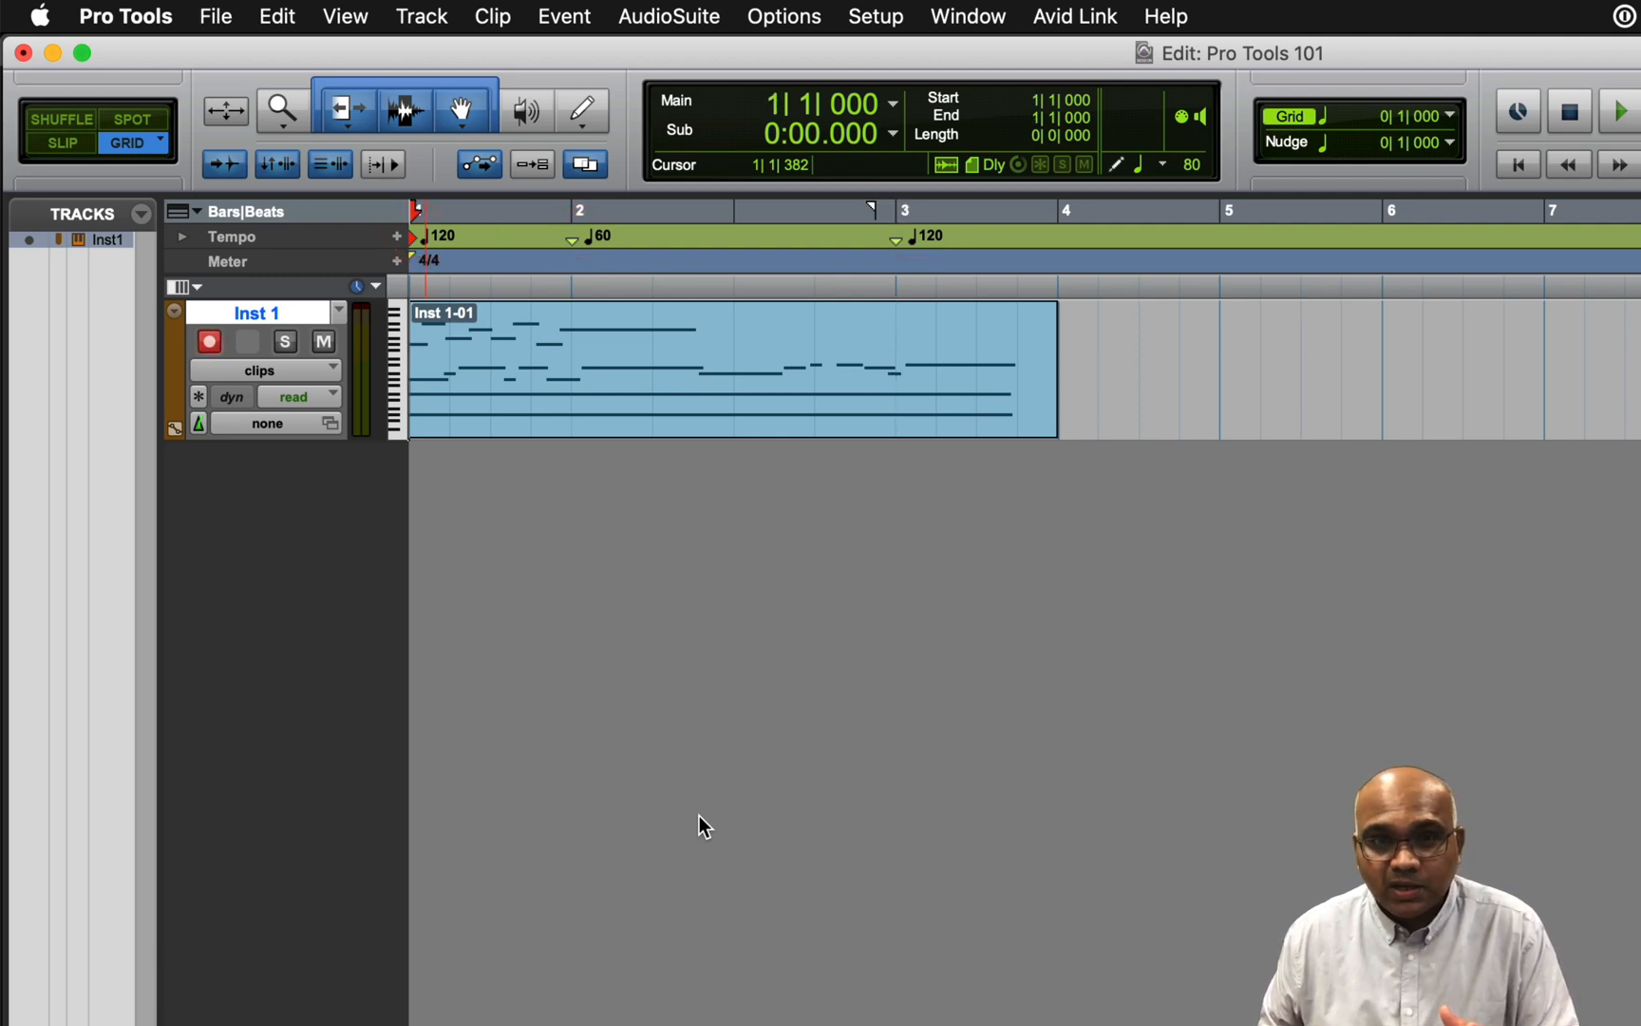
pyautogui.press('space')
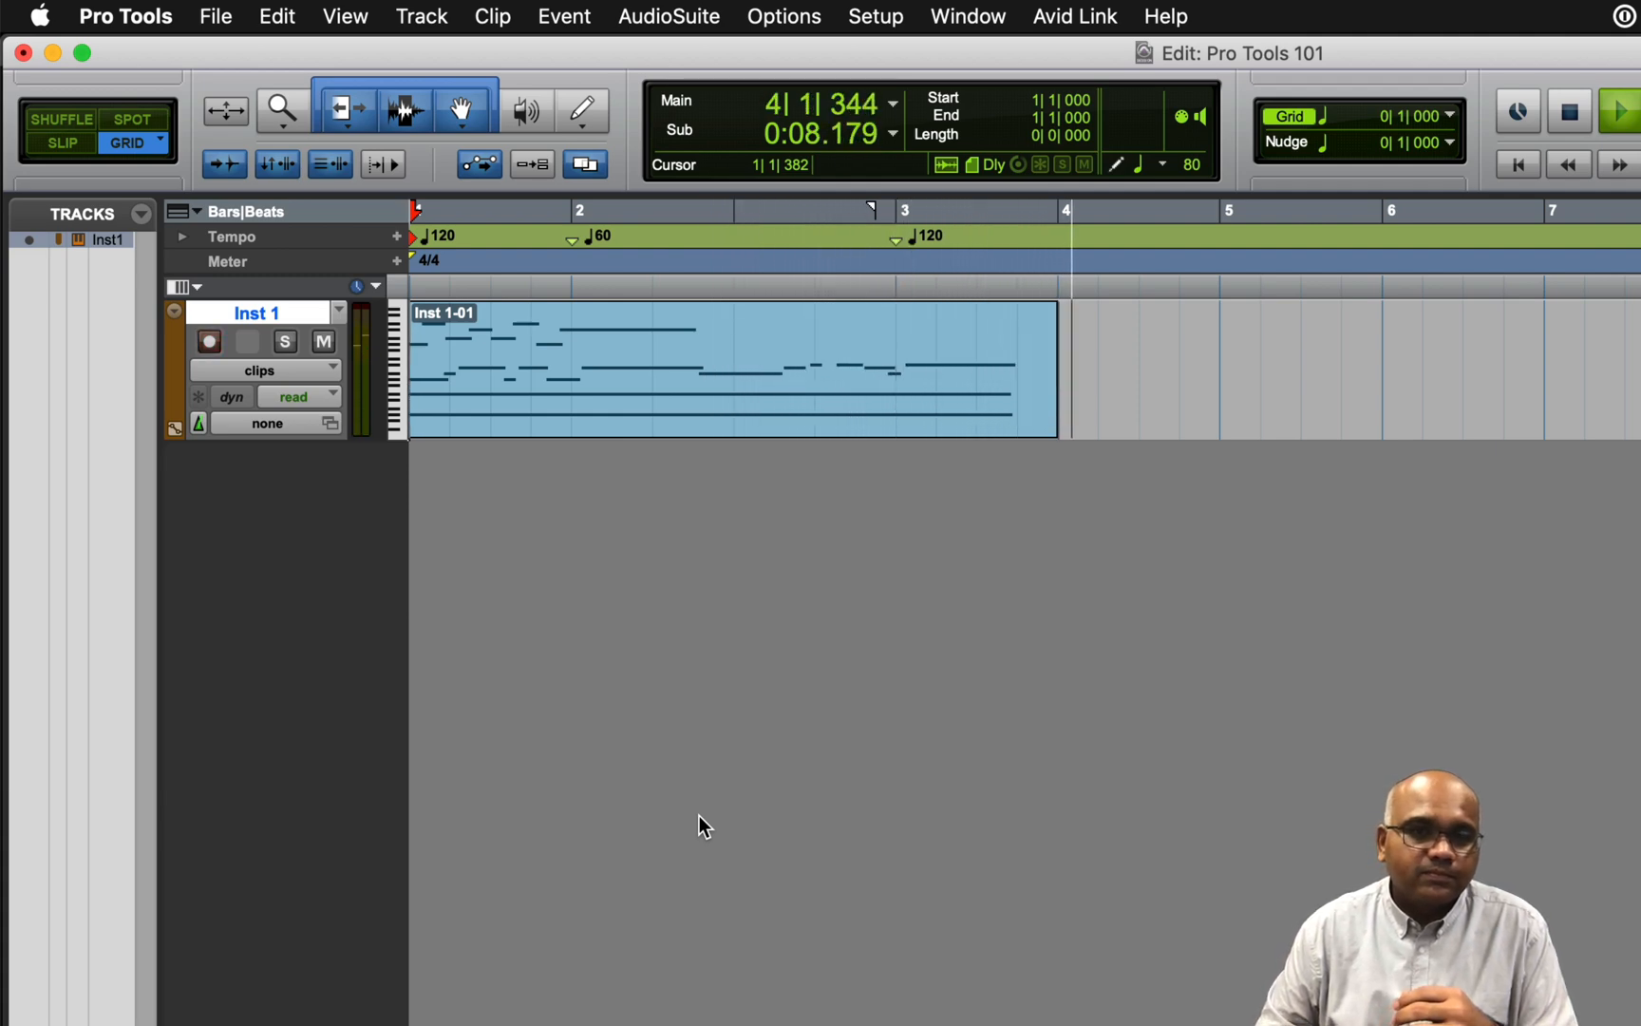
pyautogui.press('space')
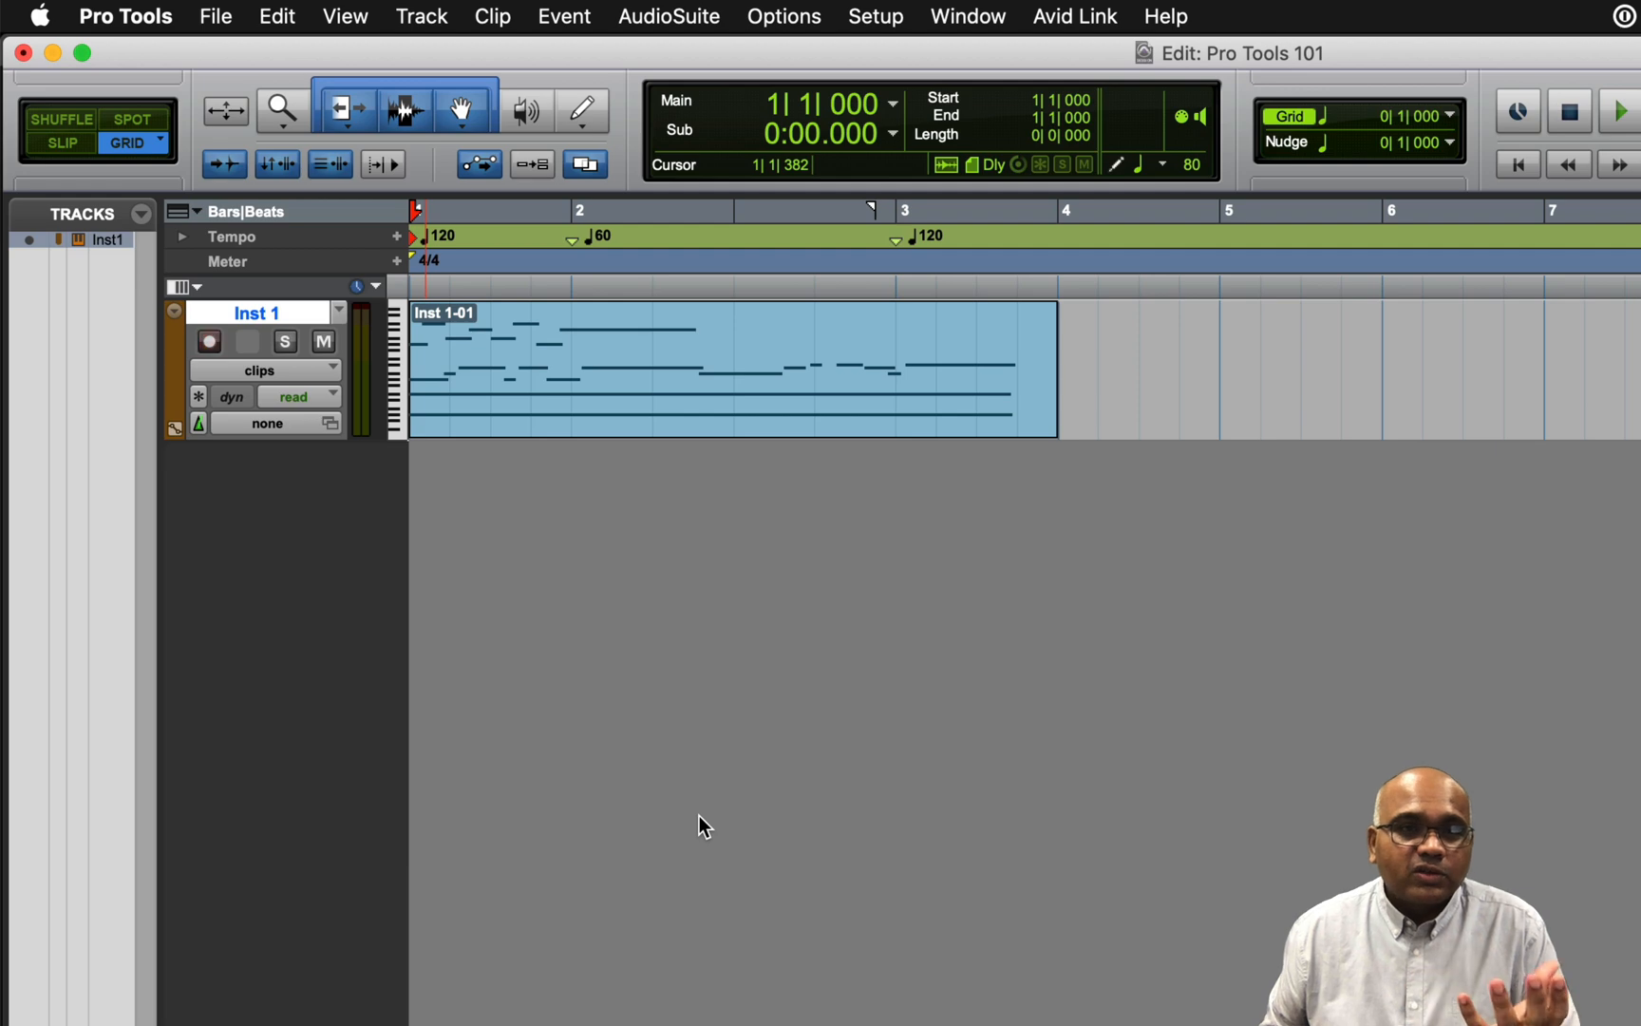
# - Examine the Meter Change settings for location 2|1|000 and cancel without adding a meter change
pyautogui.click(570, 323)
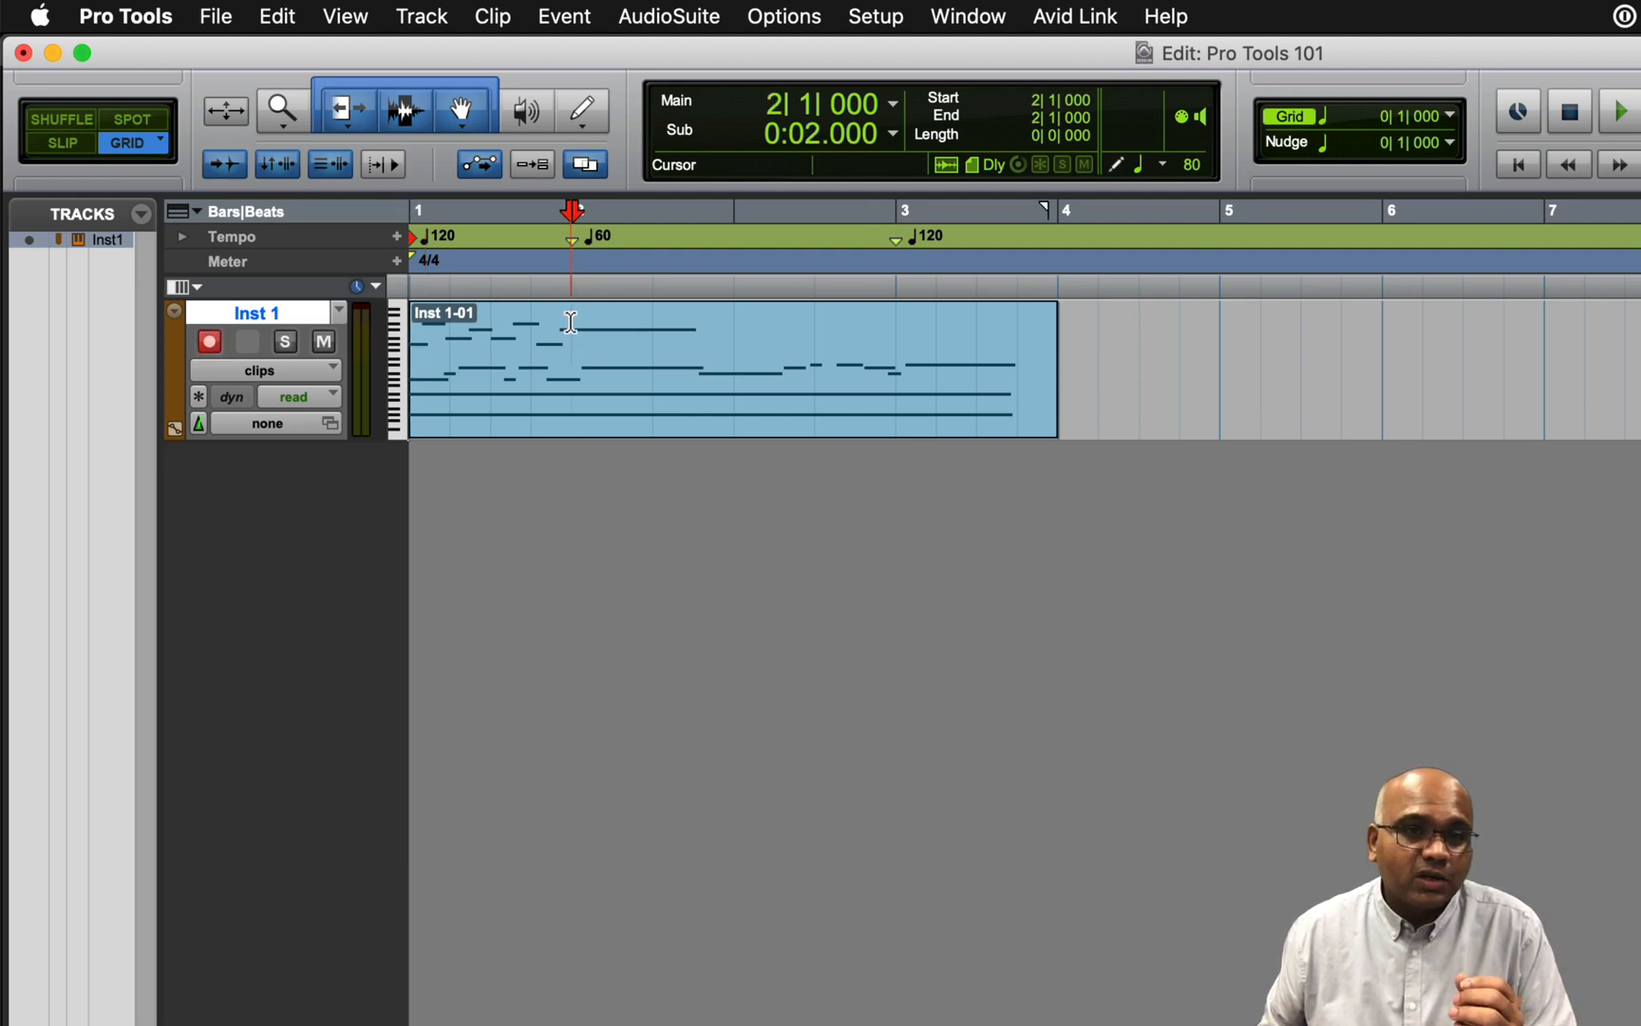
pyautogui.click(396, 260)
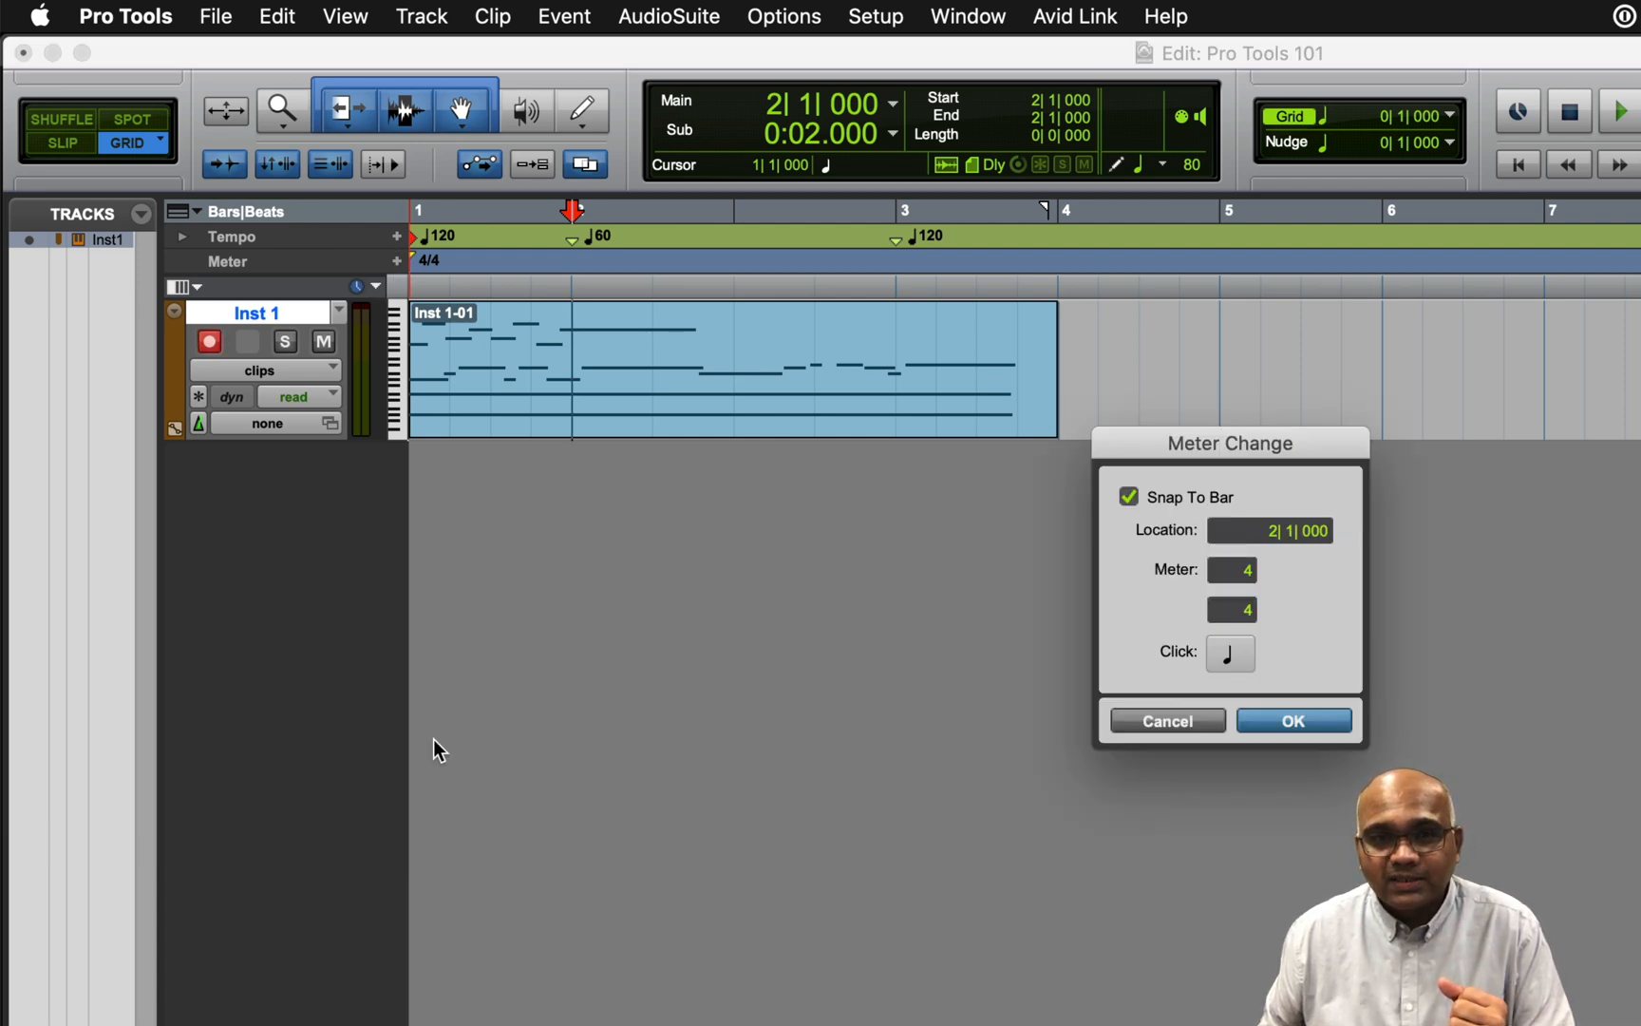
pyautogui.click(1145, 720)
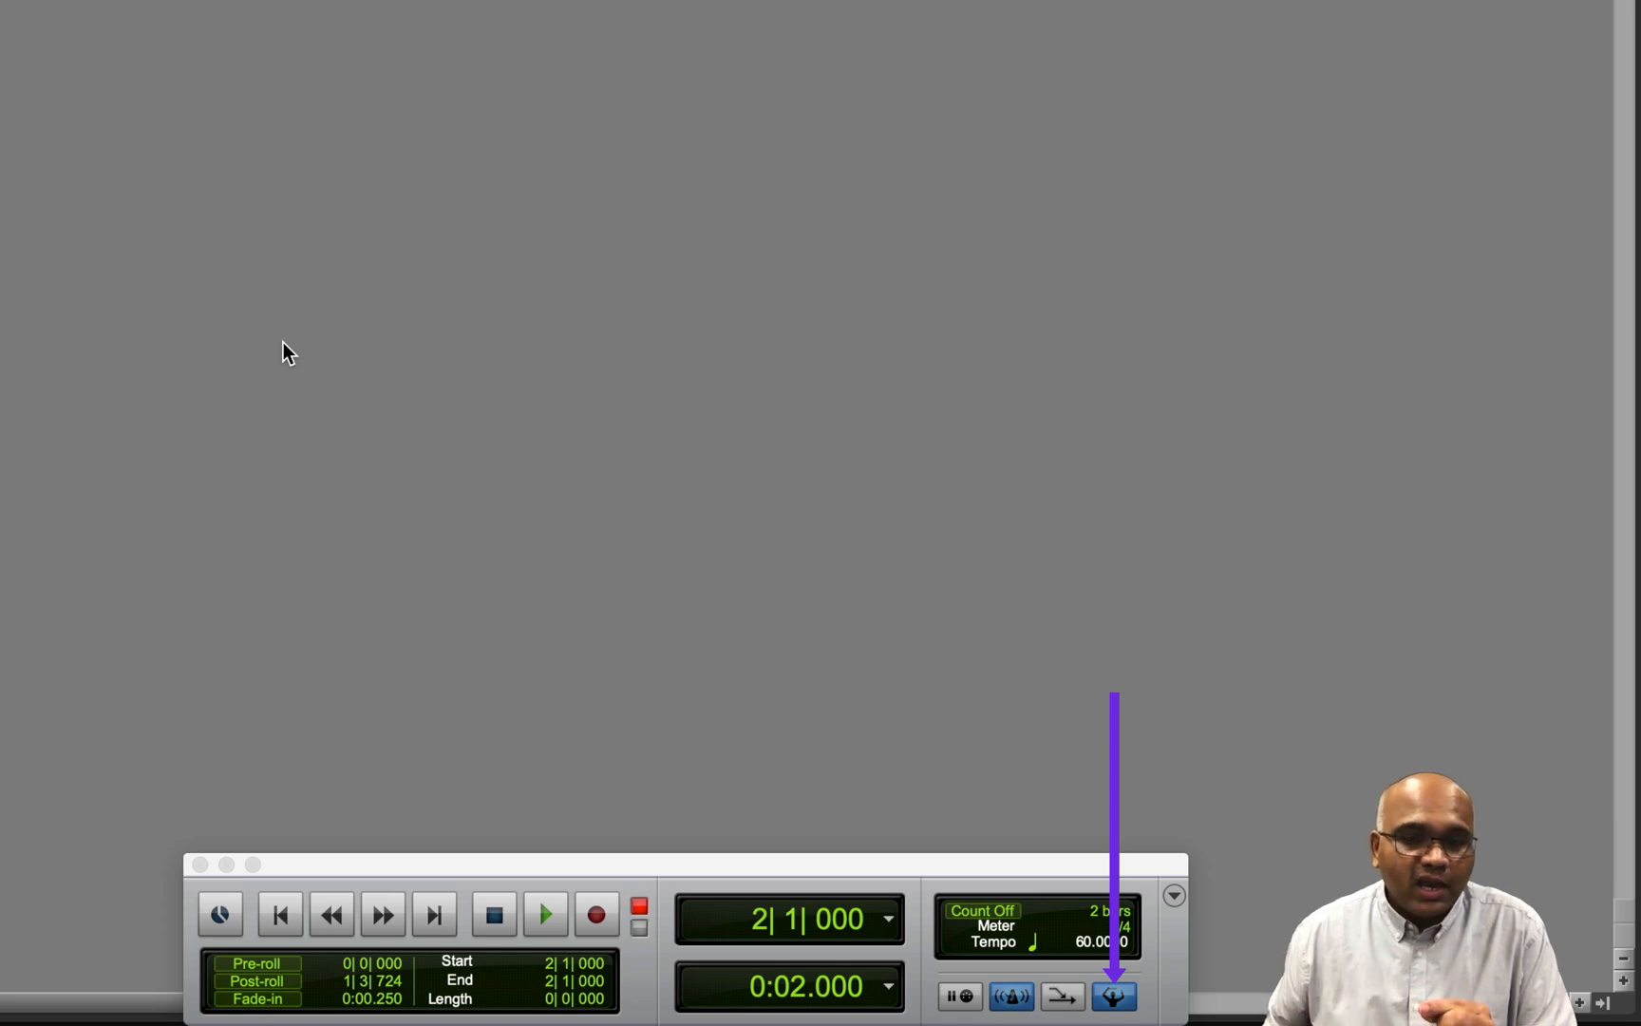
# - Turn the Conductor off for manual tempo and turn it back on so playback follows the Tempo ruler
pyautogui.click(1115, 997)
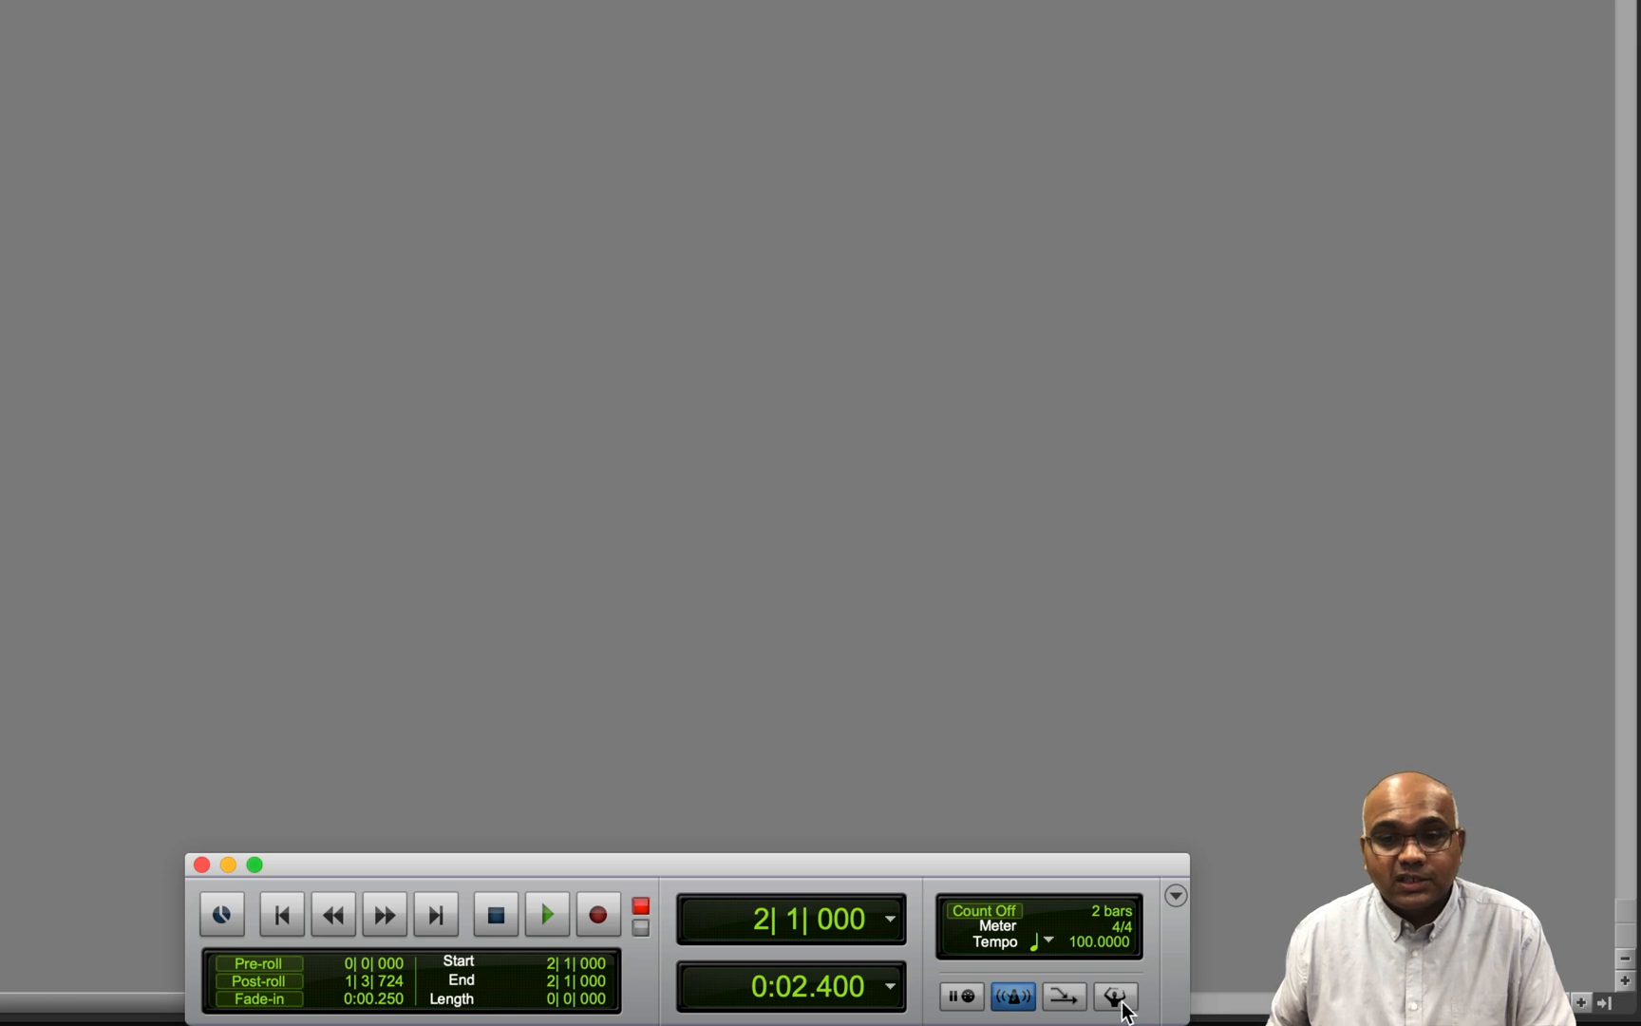
pyautogui.click(1116, 997)
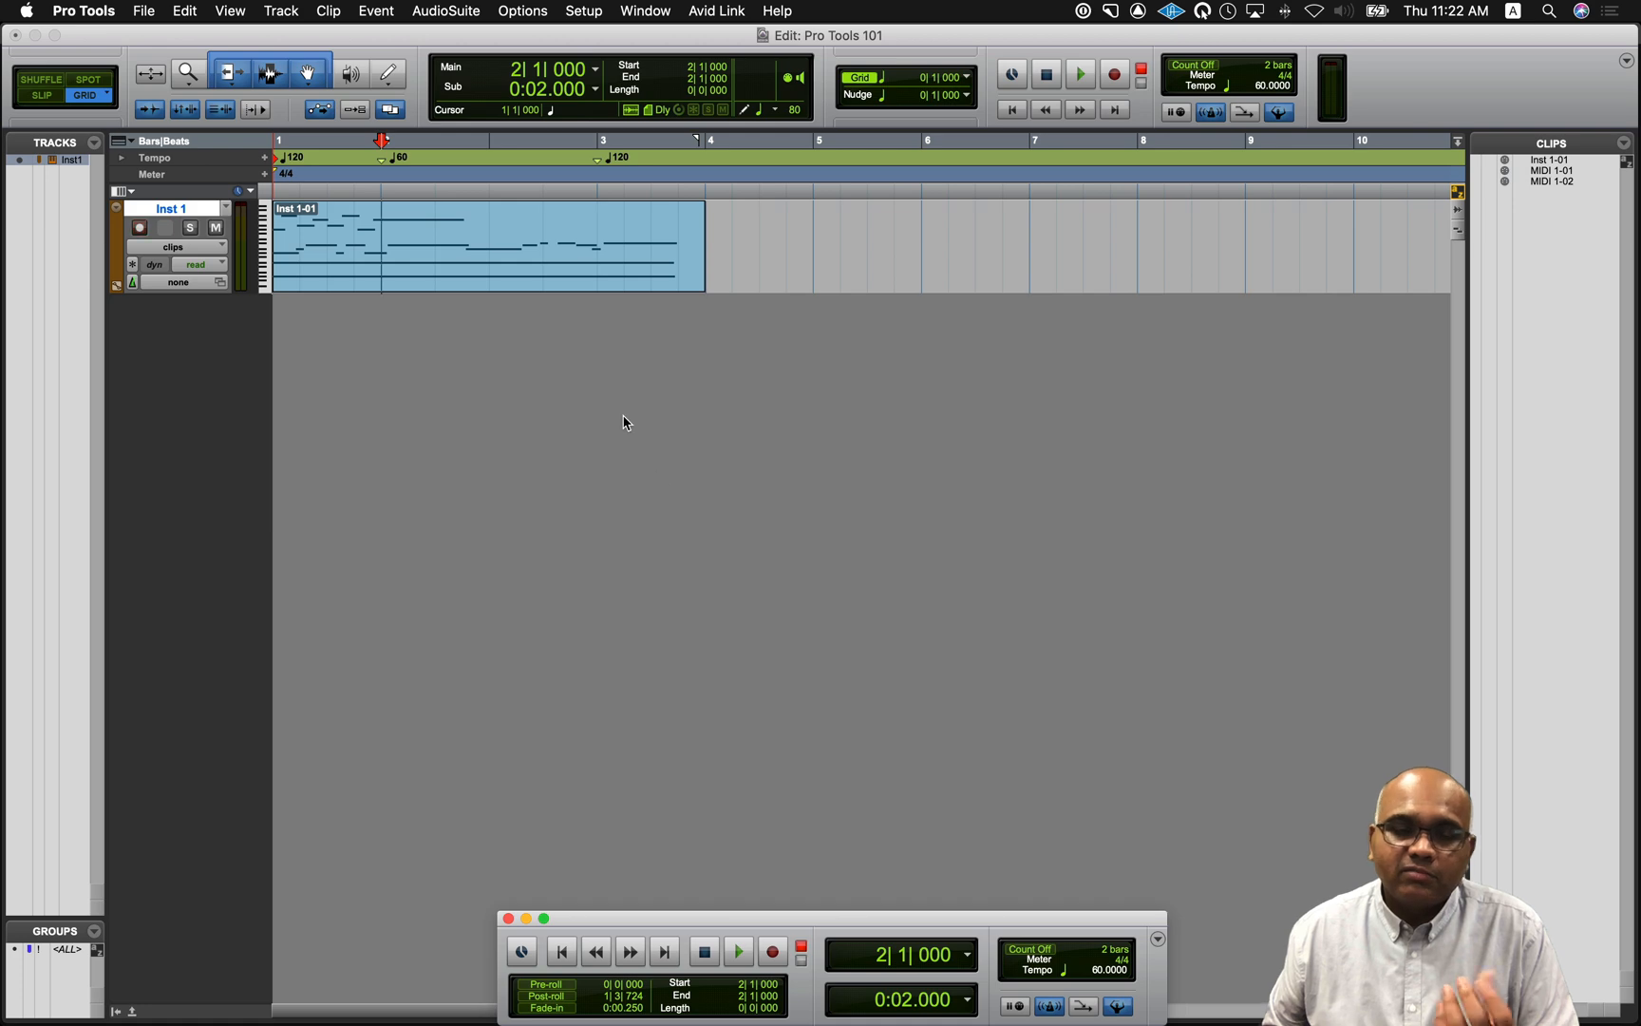
# - Check whether MIDI Thru is enabled in the session options
pyautogui.click(526, 11)
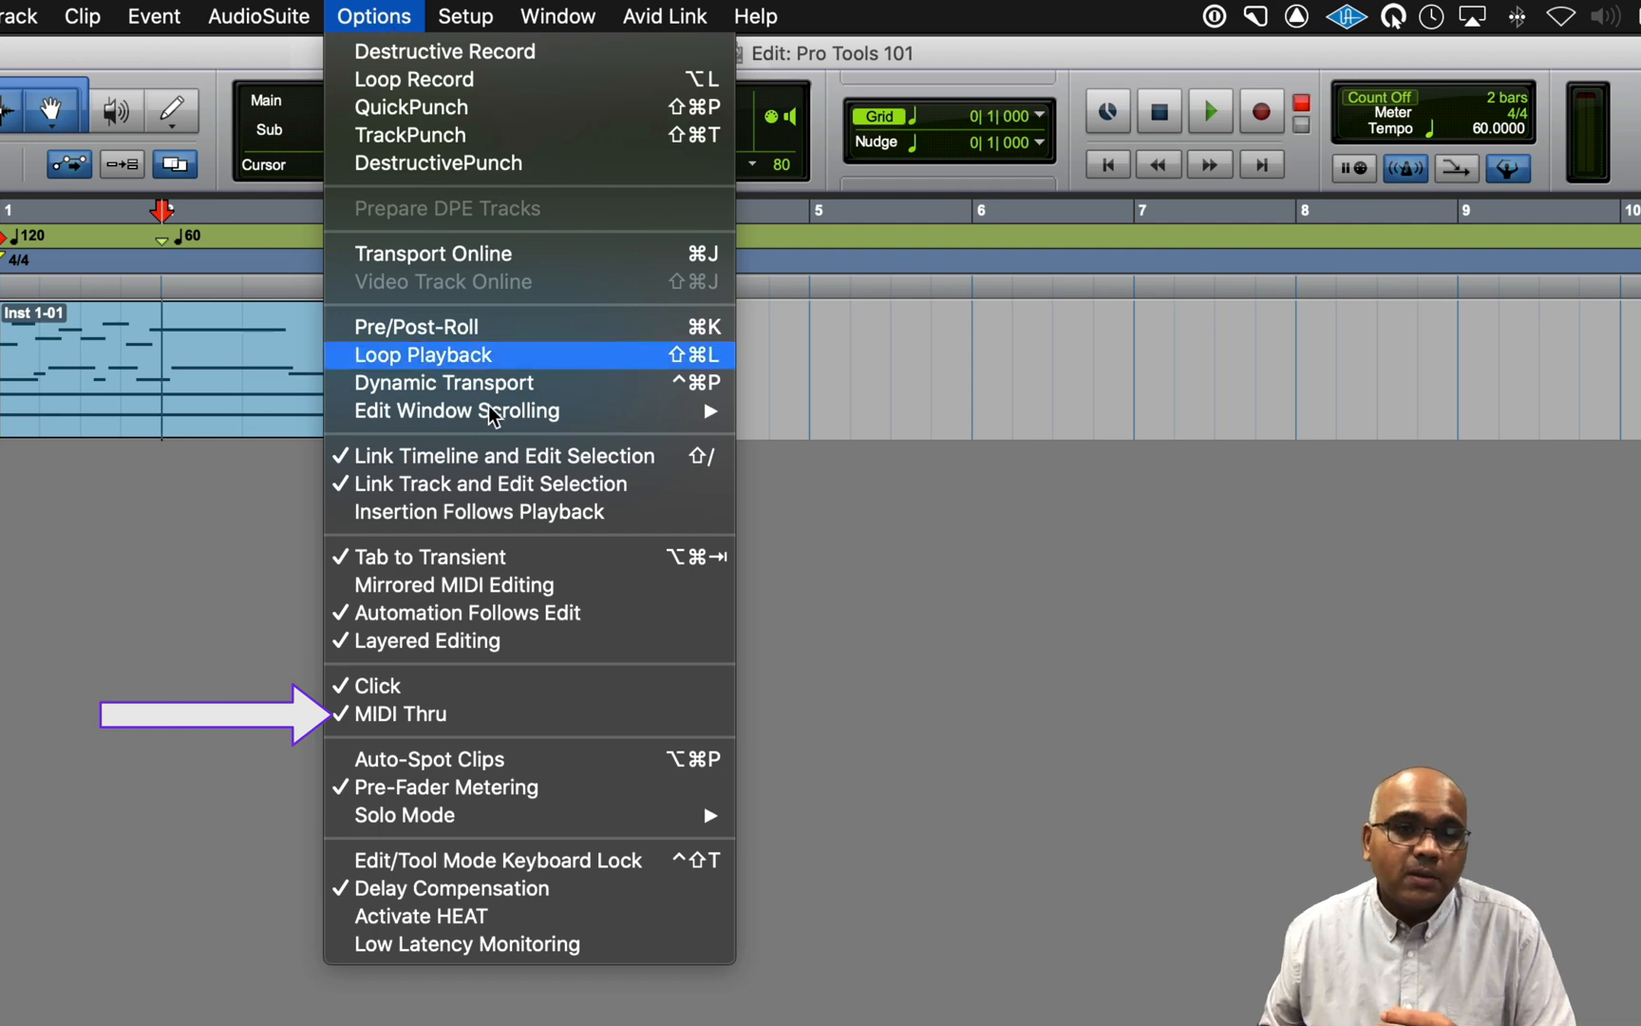
pyautogui.click(537, 720)
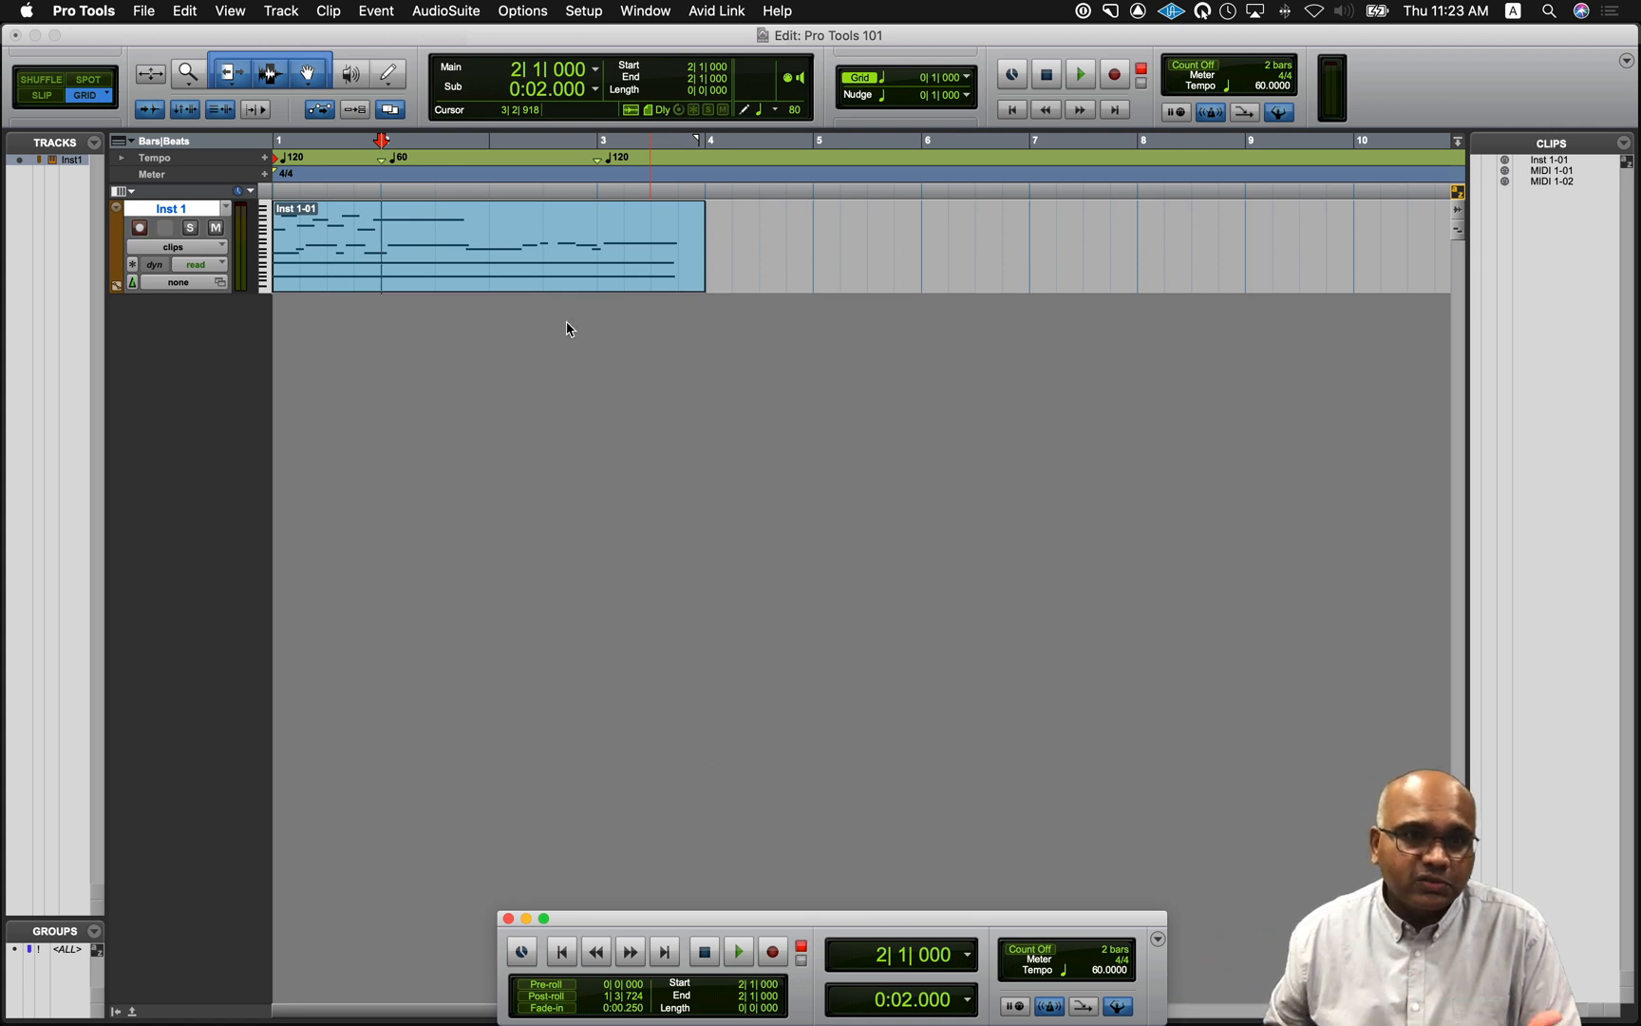
# - Place the edit cursor at 5|1|000 on the Inst 1 track and open the Input Quantize event operation
pyautogui.click(512, 276)
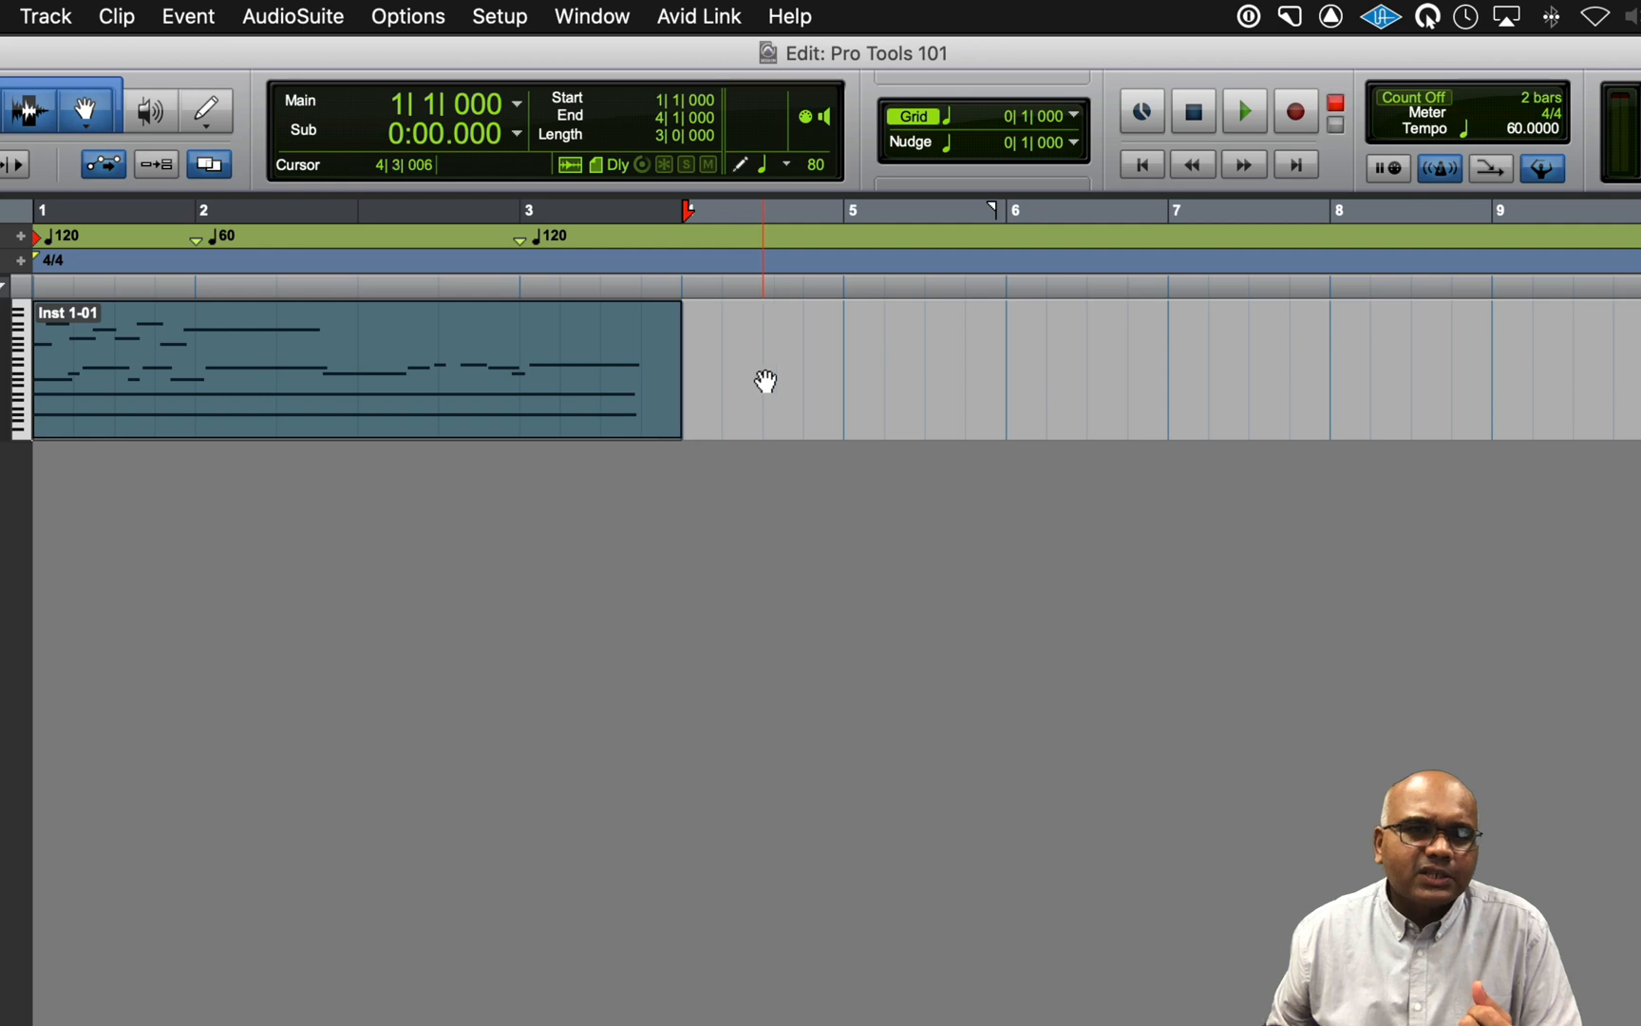
pyautogui.click(845, 323)
pyautogui.click(195, 17)
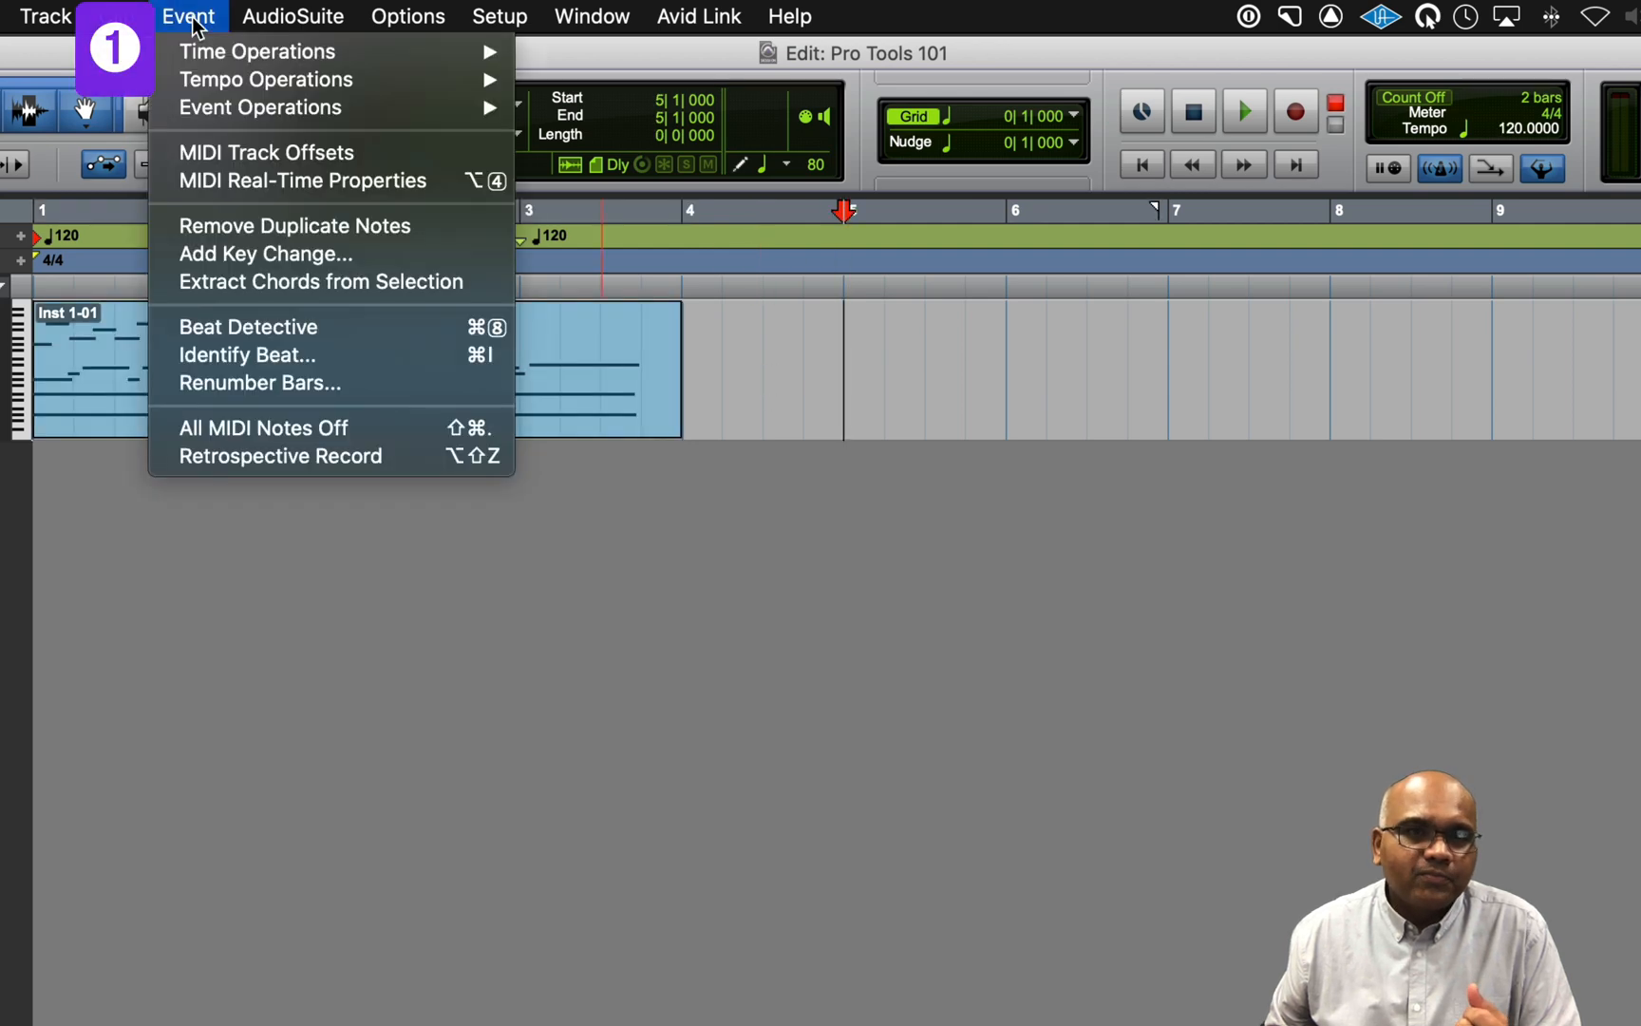
pyautogui.moveTo(254, 109)
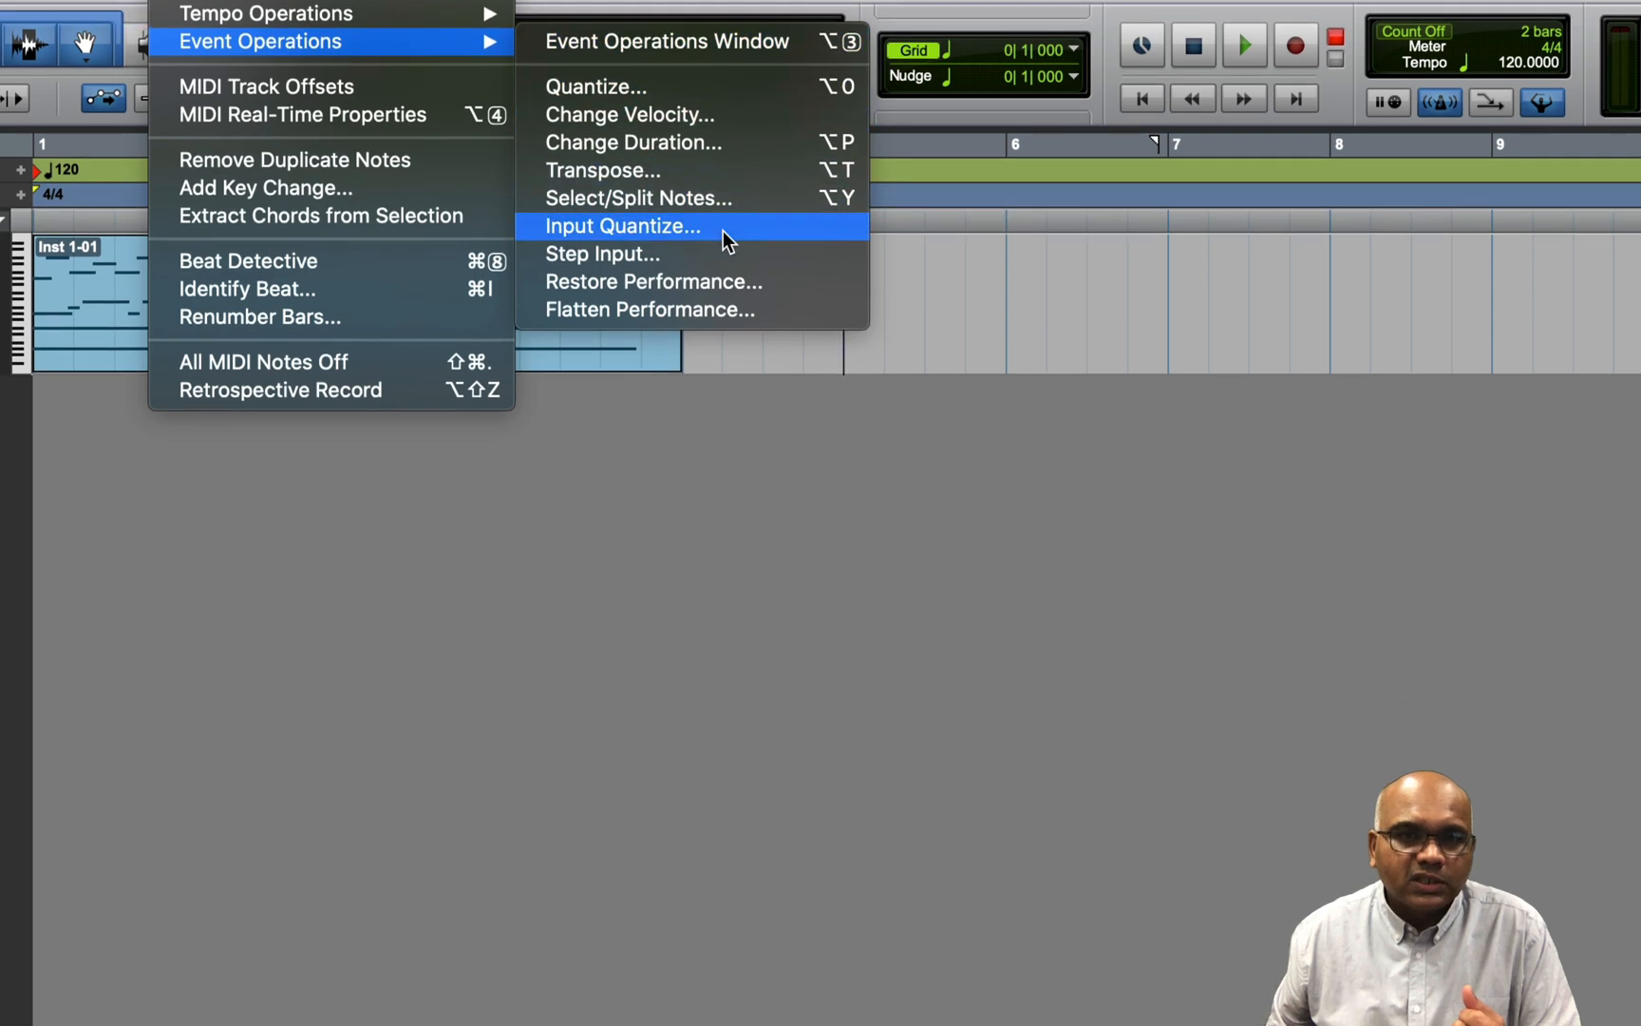
pyautogui.click(722, 296)
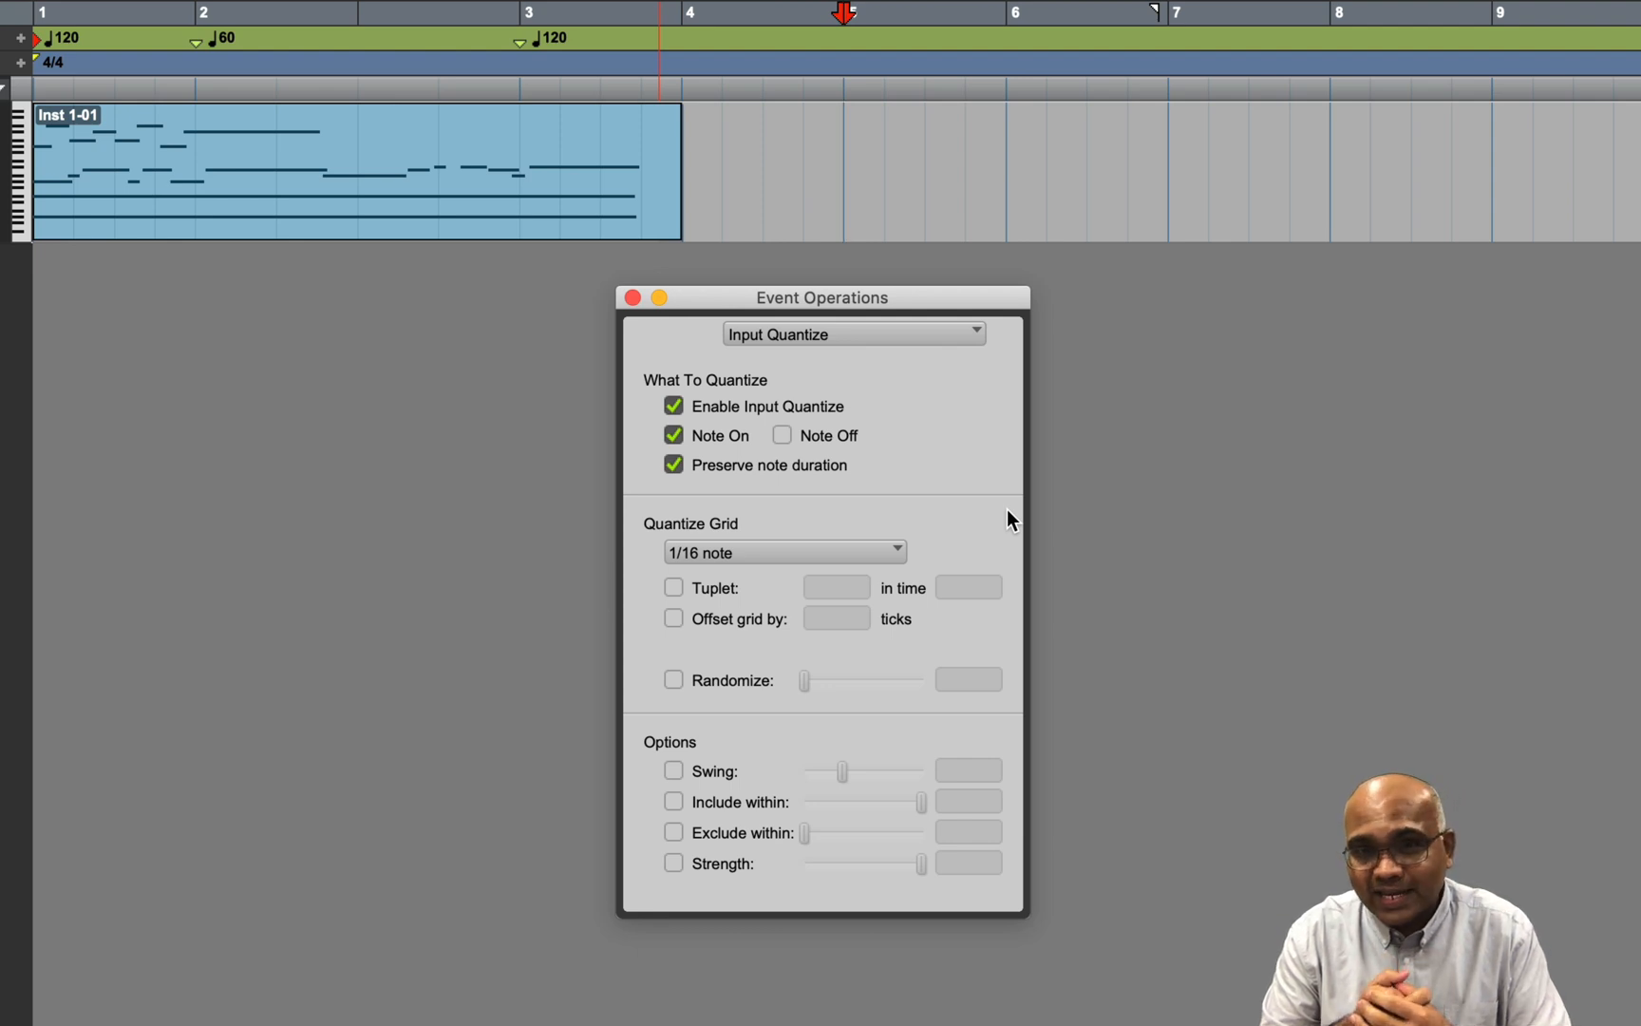
# - Set the Input Quantize grid to 1/4 note and close the Event Operations window
pyautogui.click(898, 552)
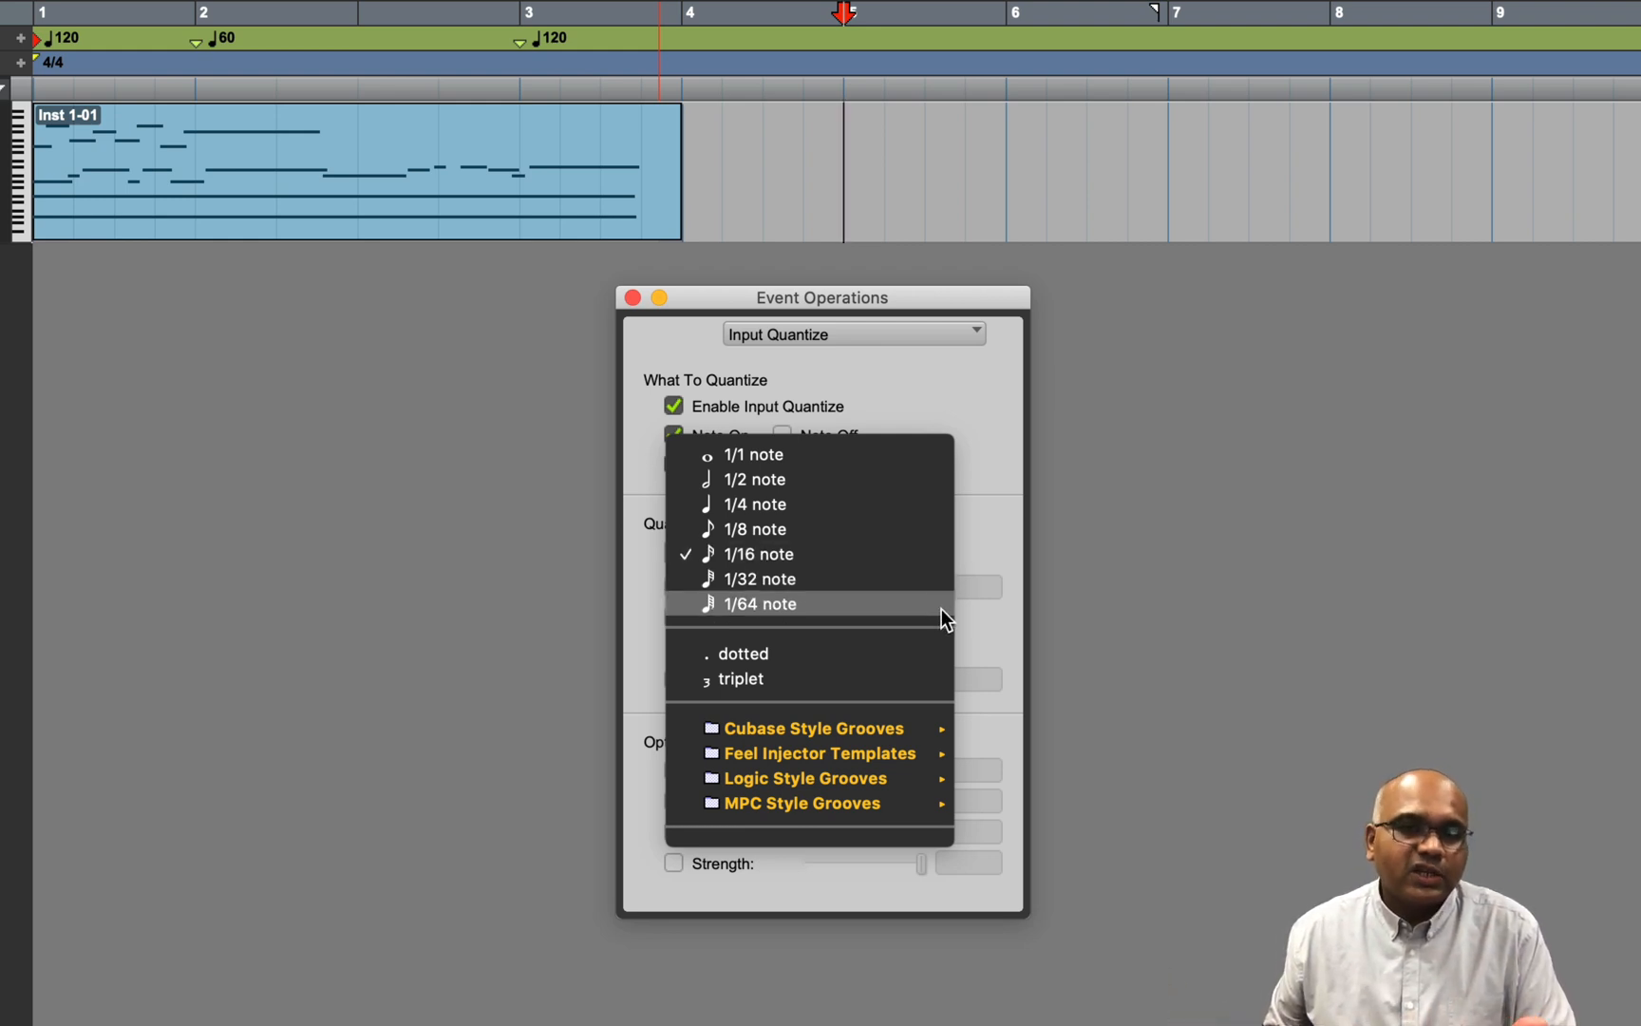
pyautogui.click(999, 533)
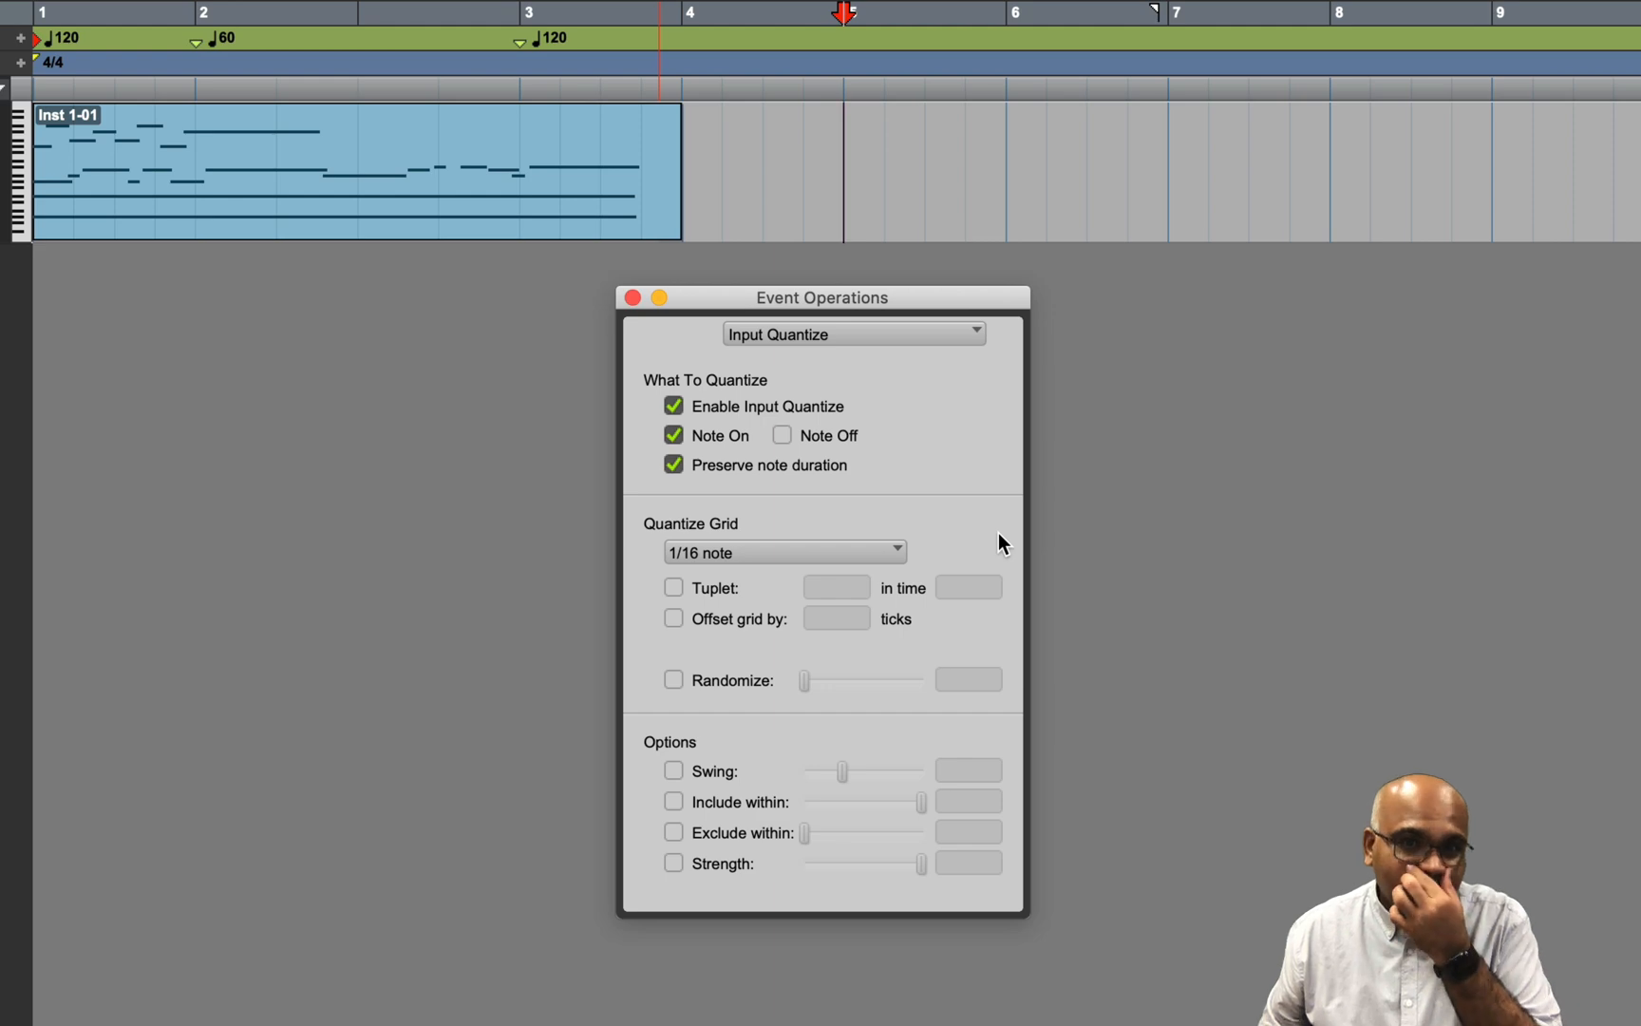
pyautogui.click(842, 547)
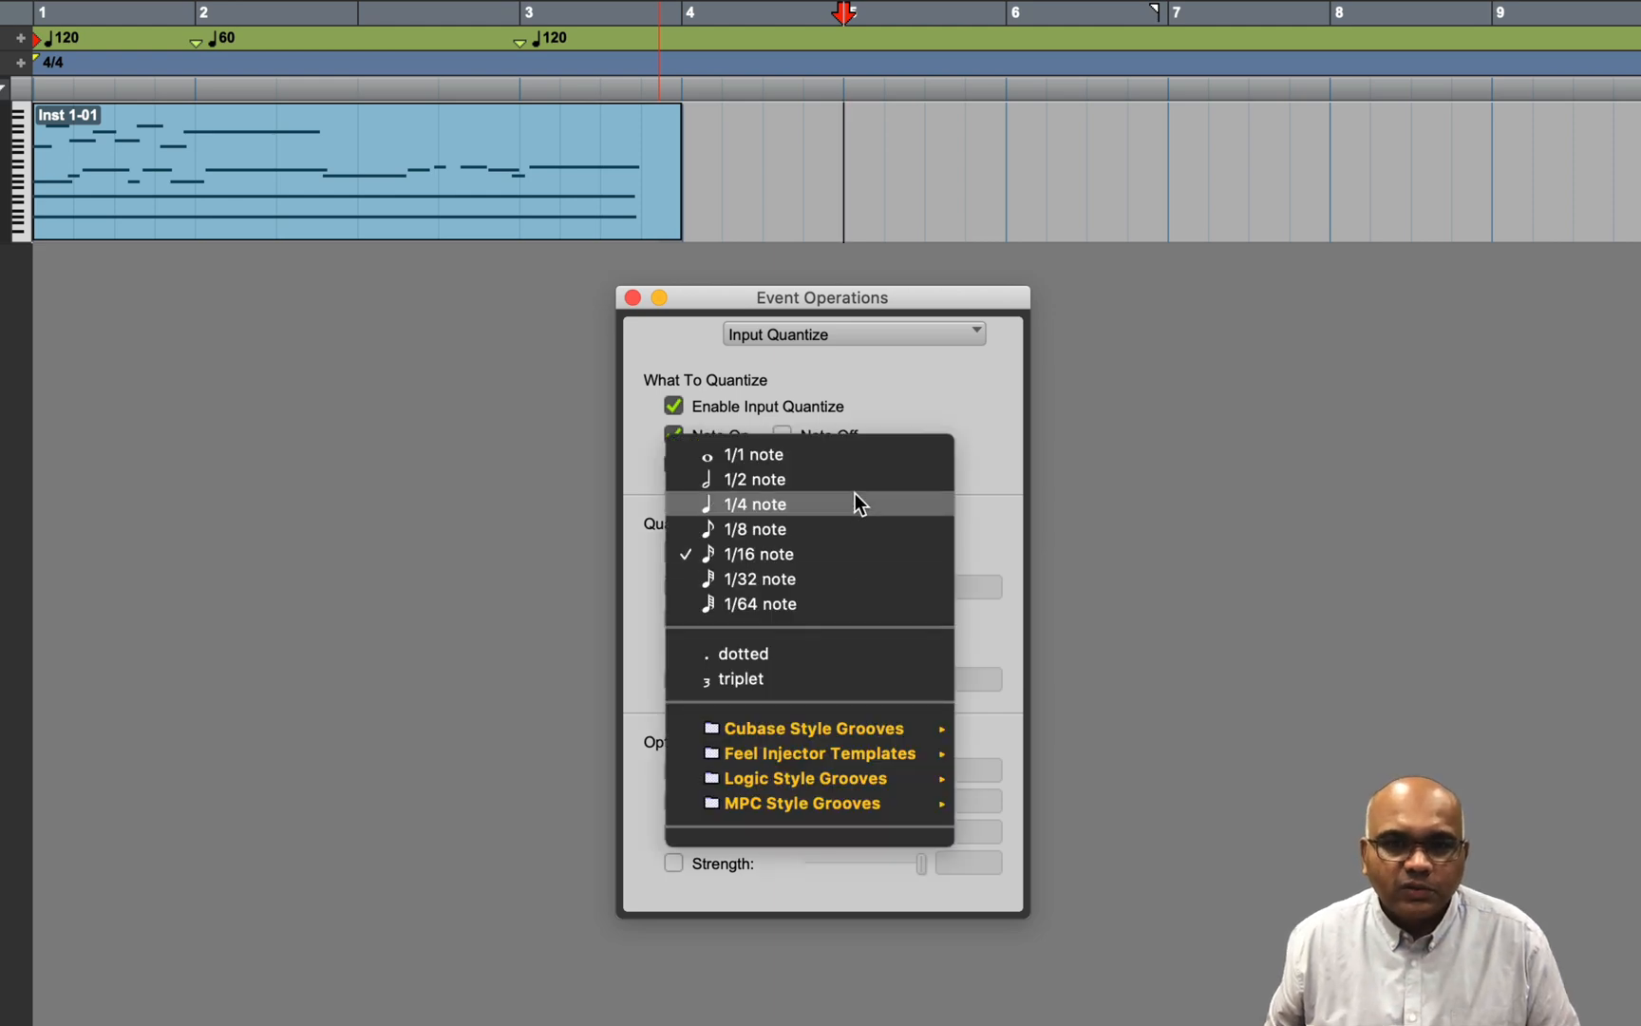
pyautogui.click(855, 501)
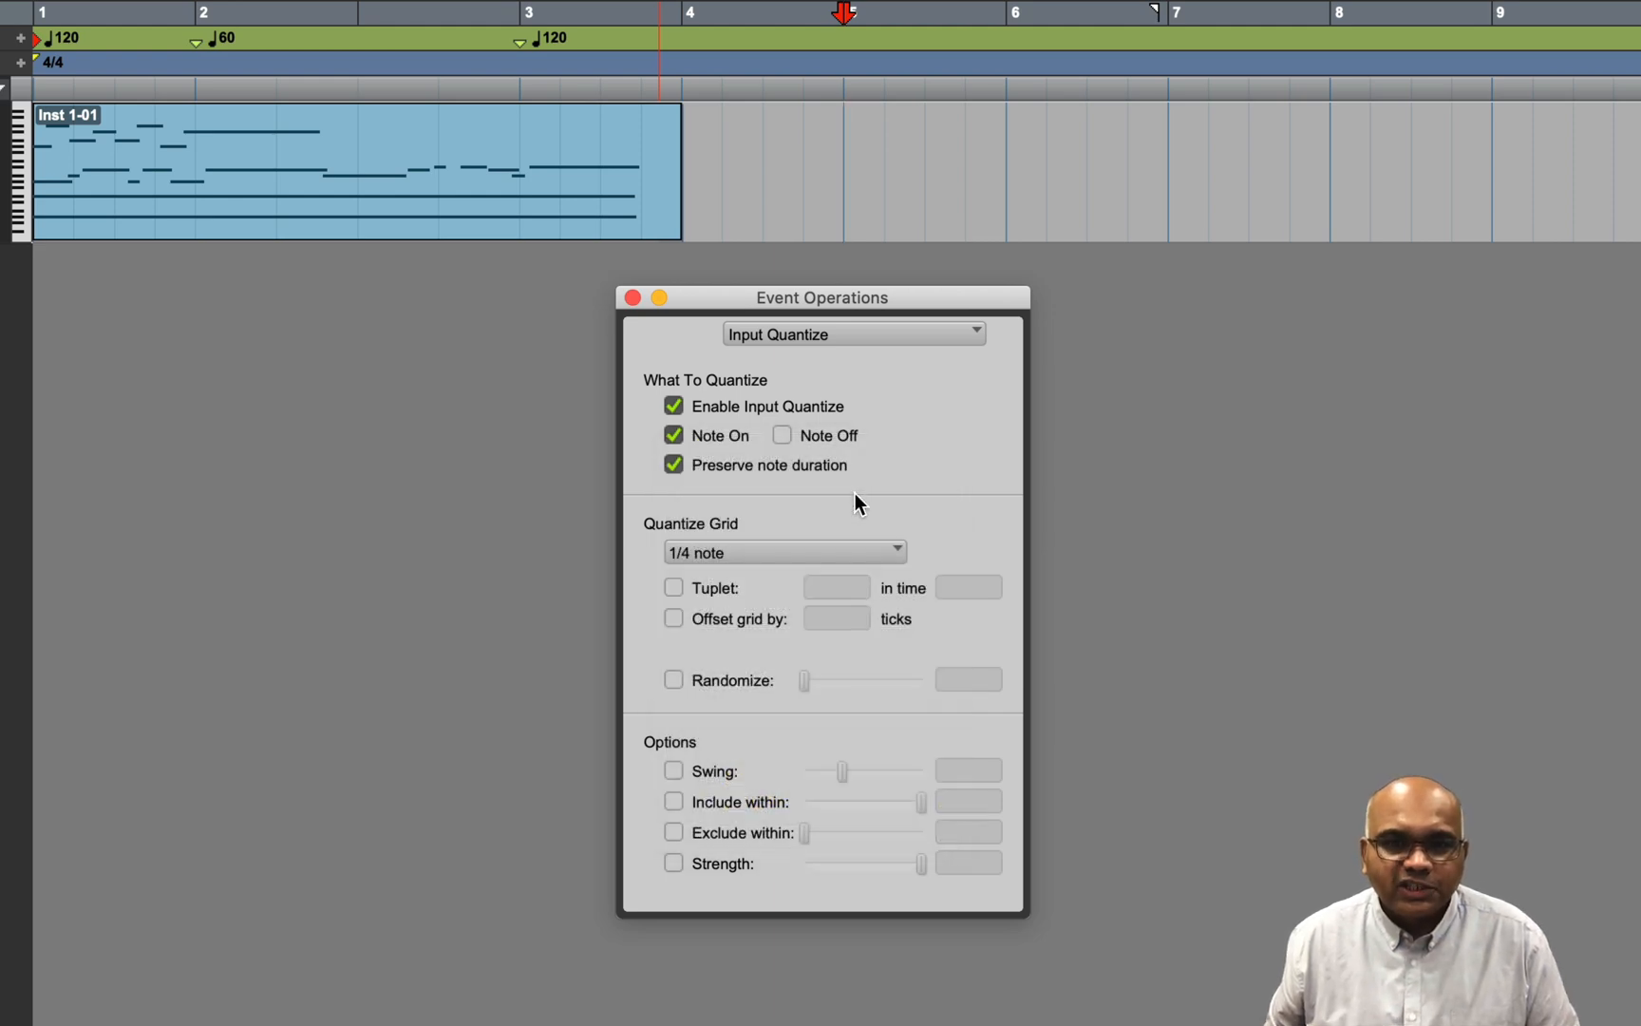
pyautogui.click(629, 299)
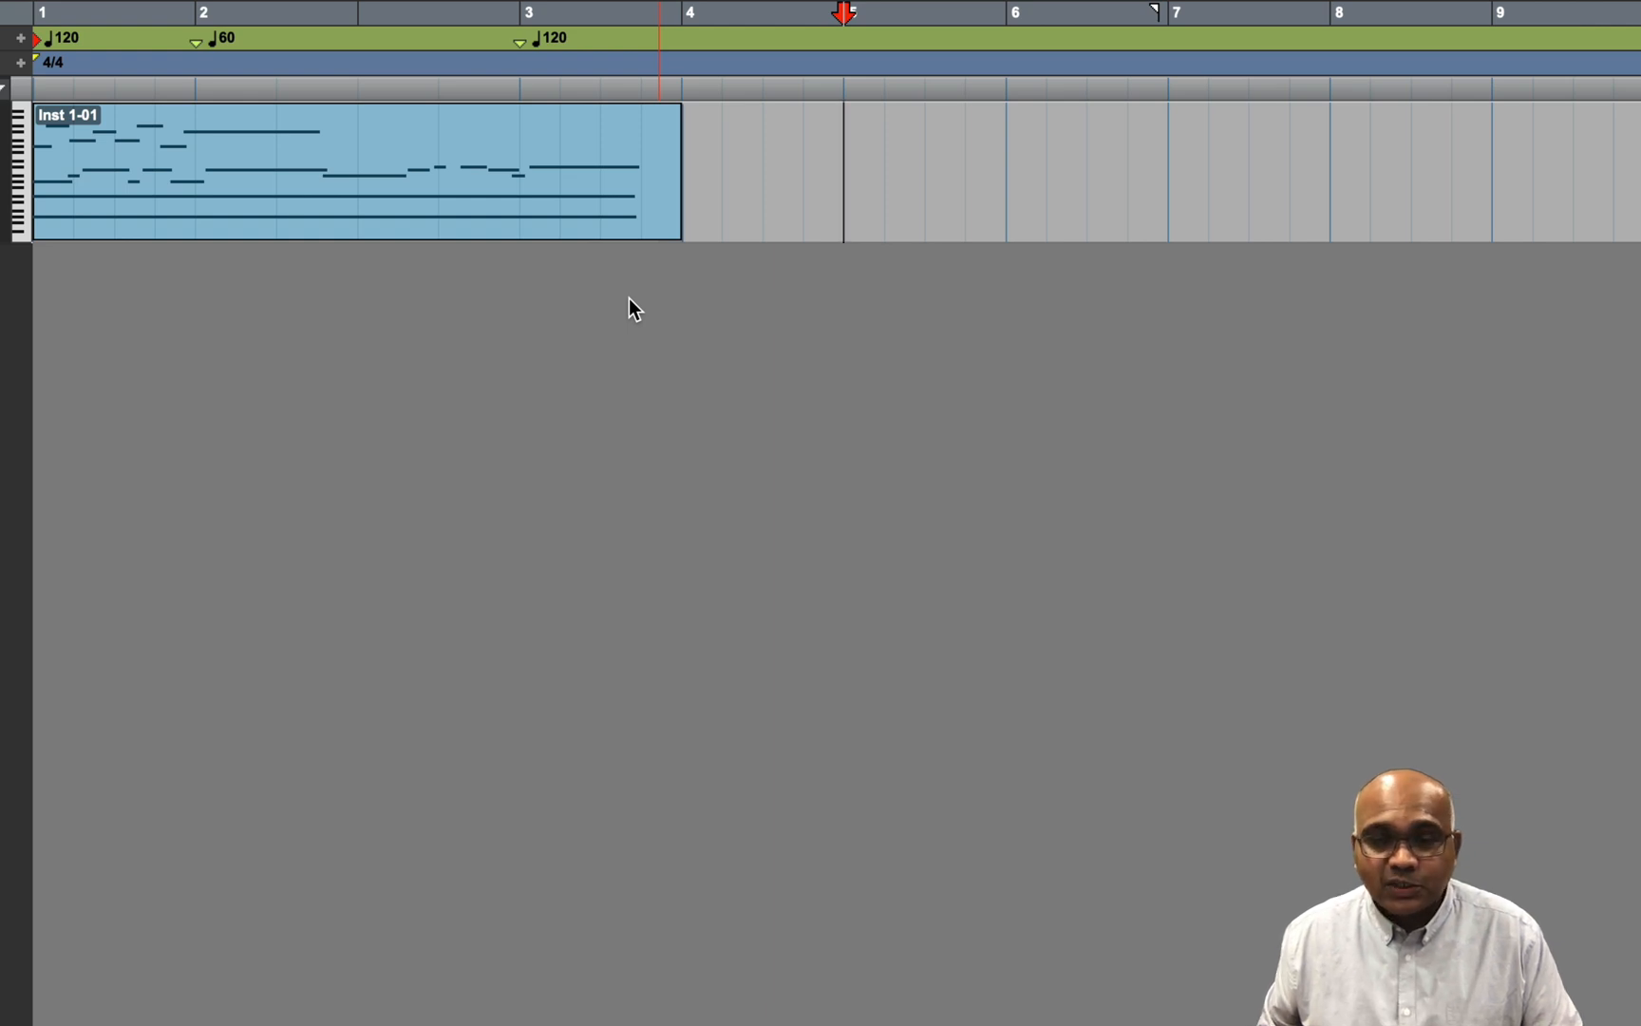
# - Record a new MIDI clip on the Inst 1 track starting at bar 5
pyautogui.hscroll(5, 630, 300)
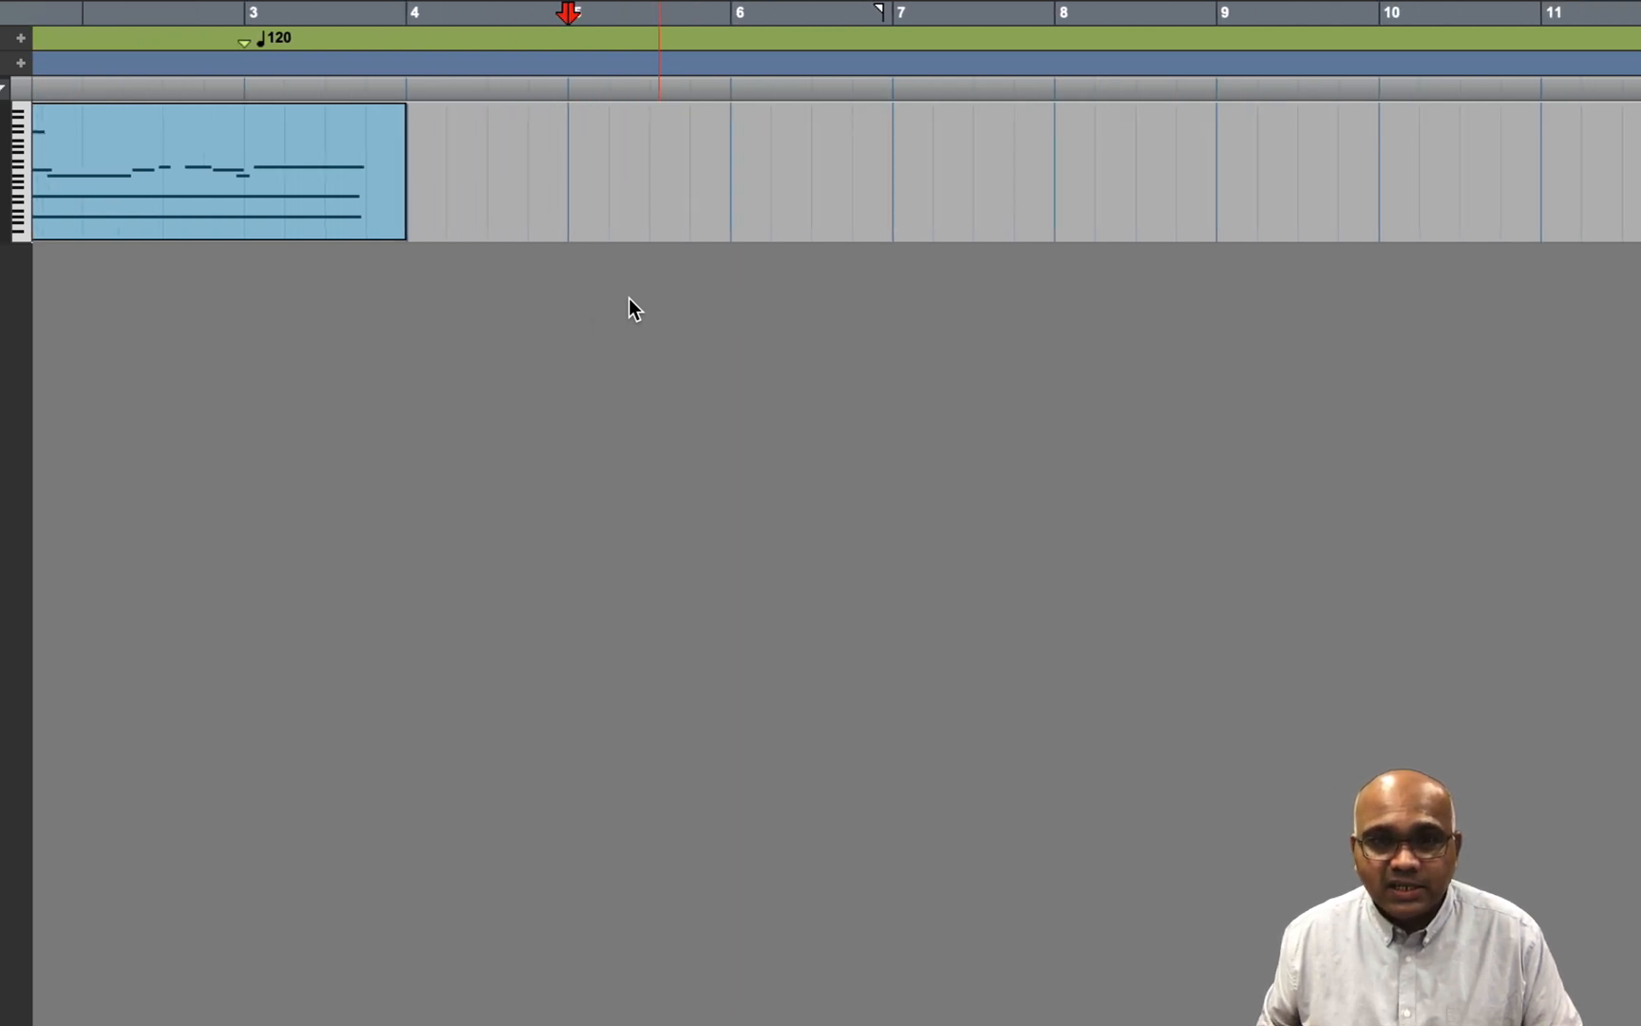
pyautogui.hscroll(3, 628, 299)
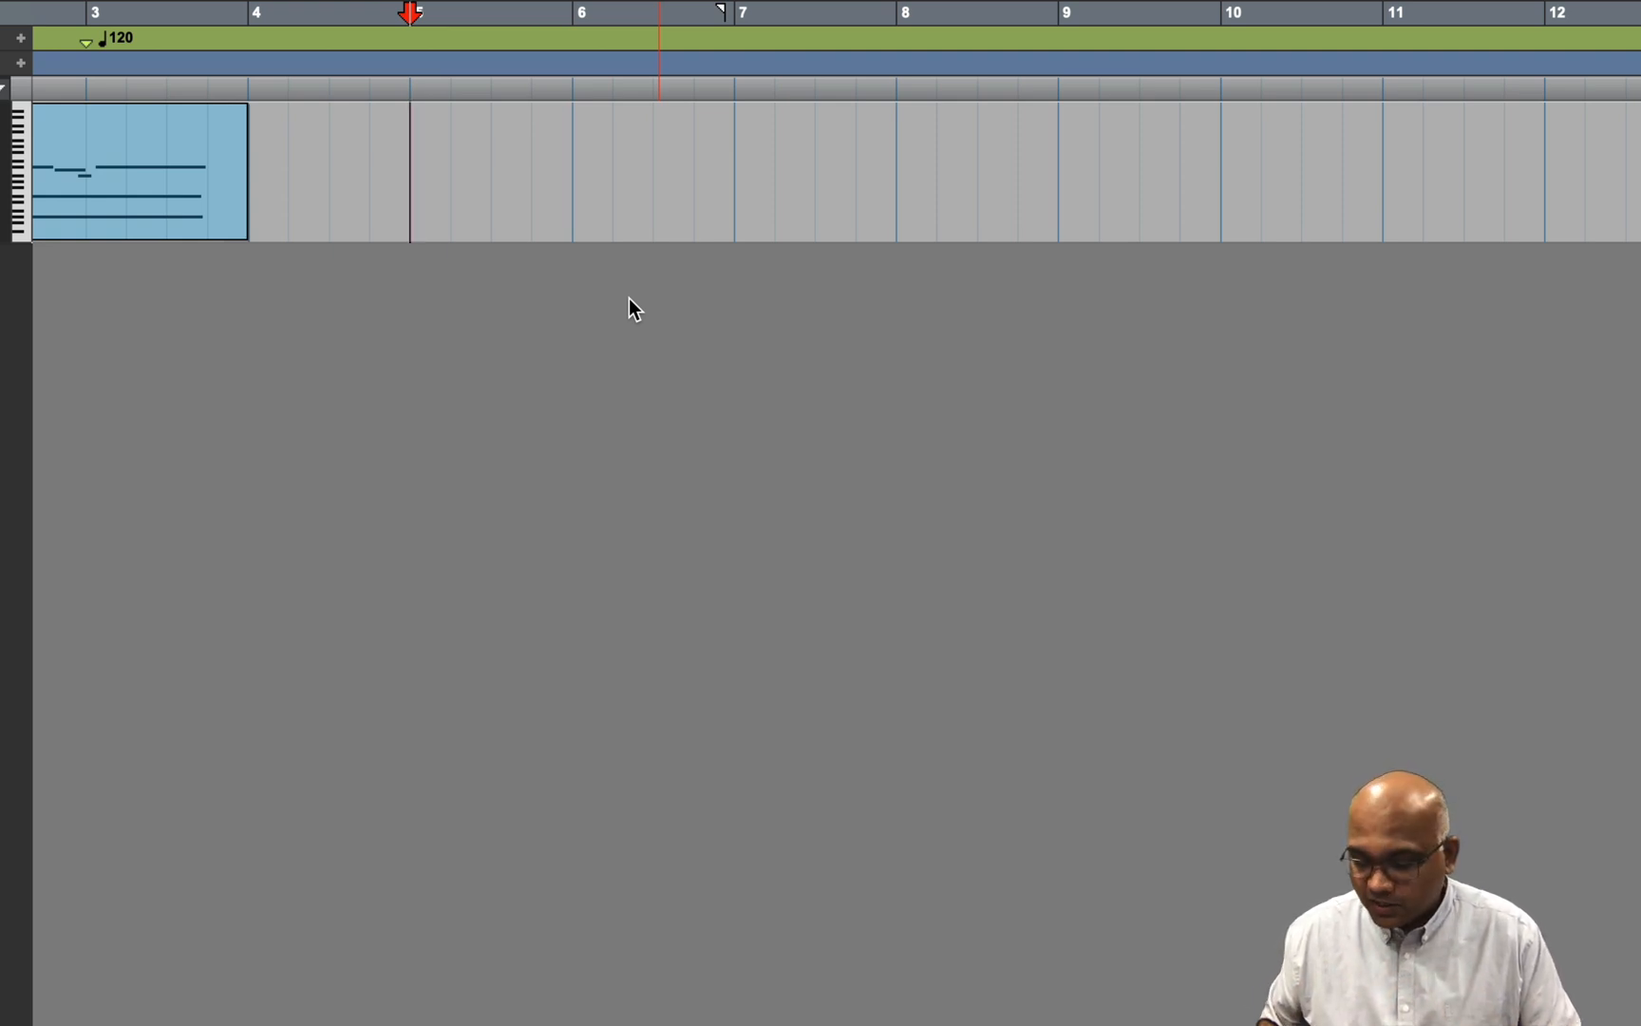
pyautogui.press('super+space')
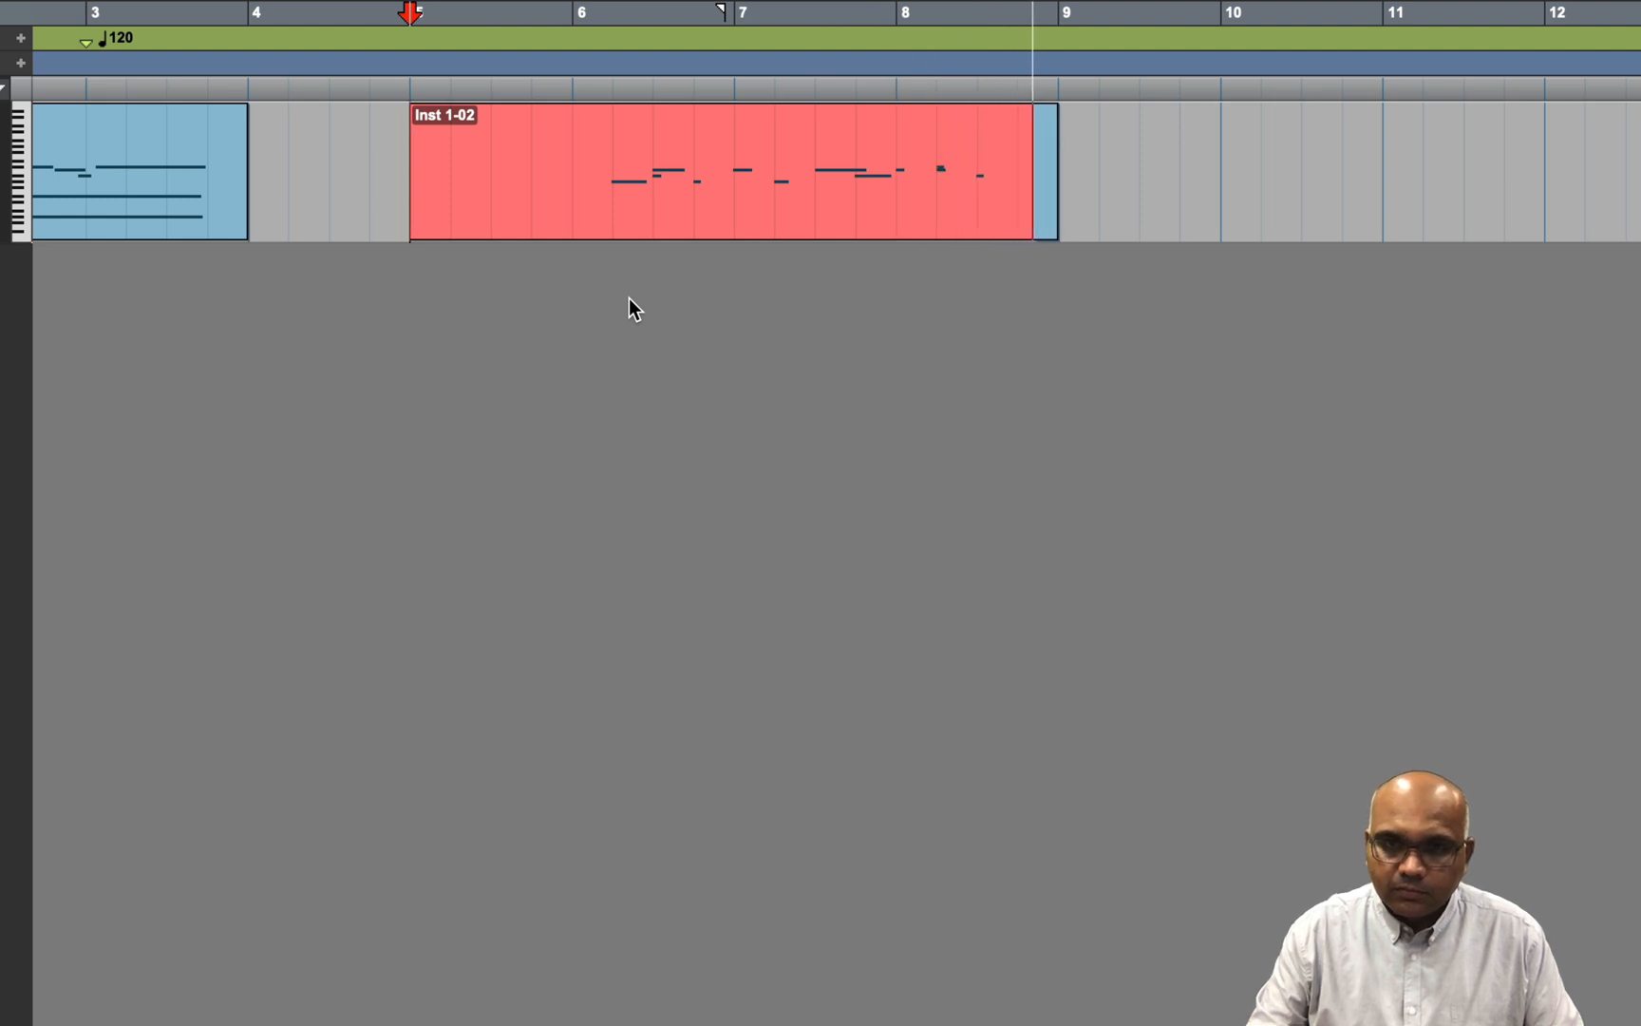
pyautogui.press('space')
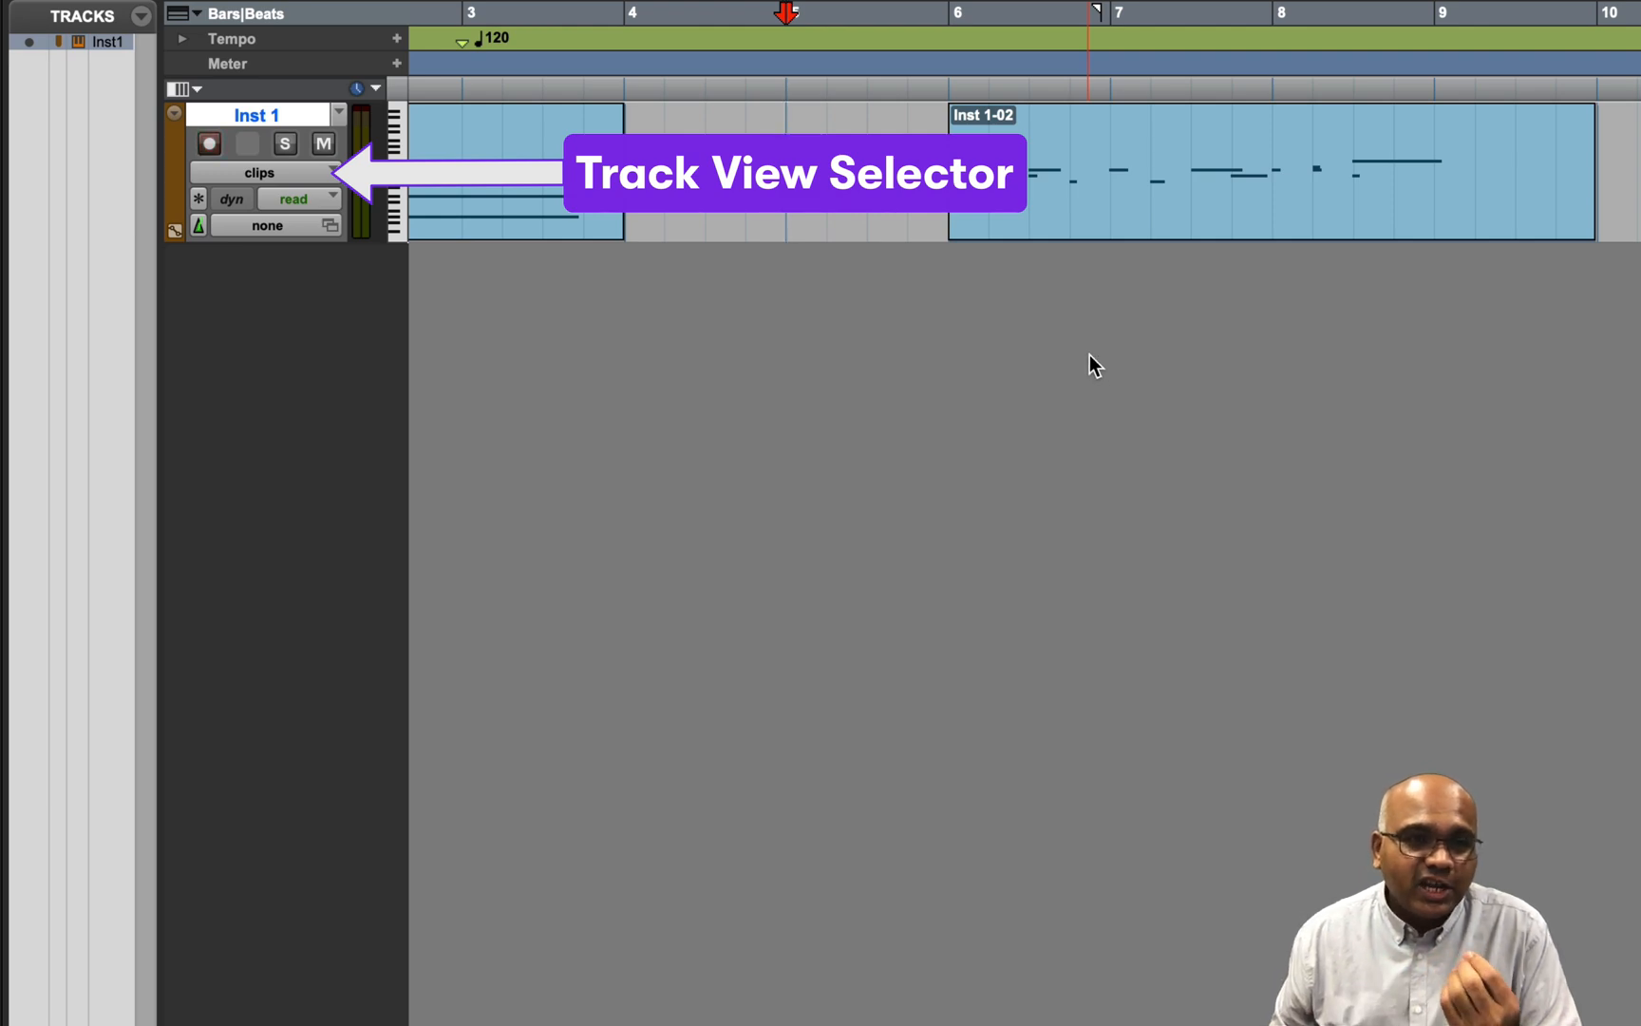
# - Show the Inst 1 track in notes view and examine the lower-pitched notes of the first clip
pyautogui.click(331, 171)
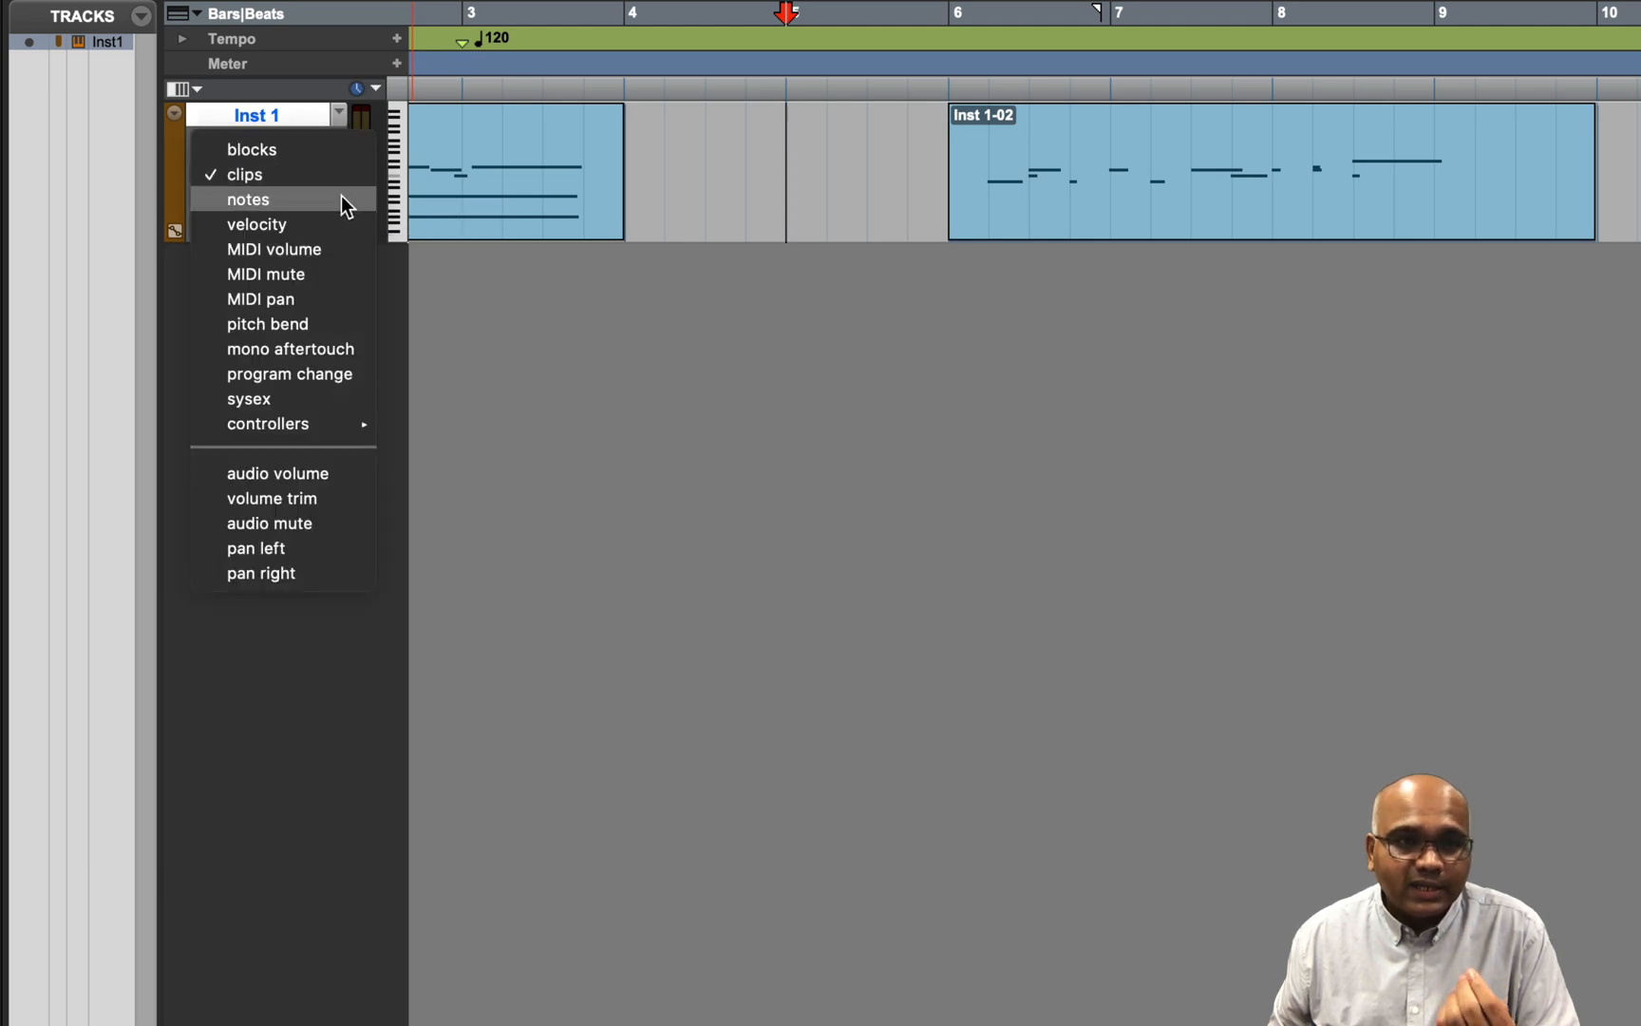
pyautogui.click(341, 196)
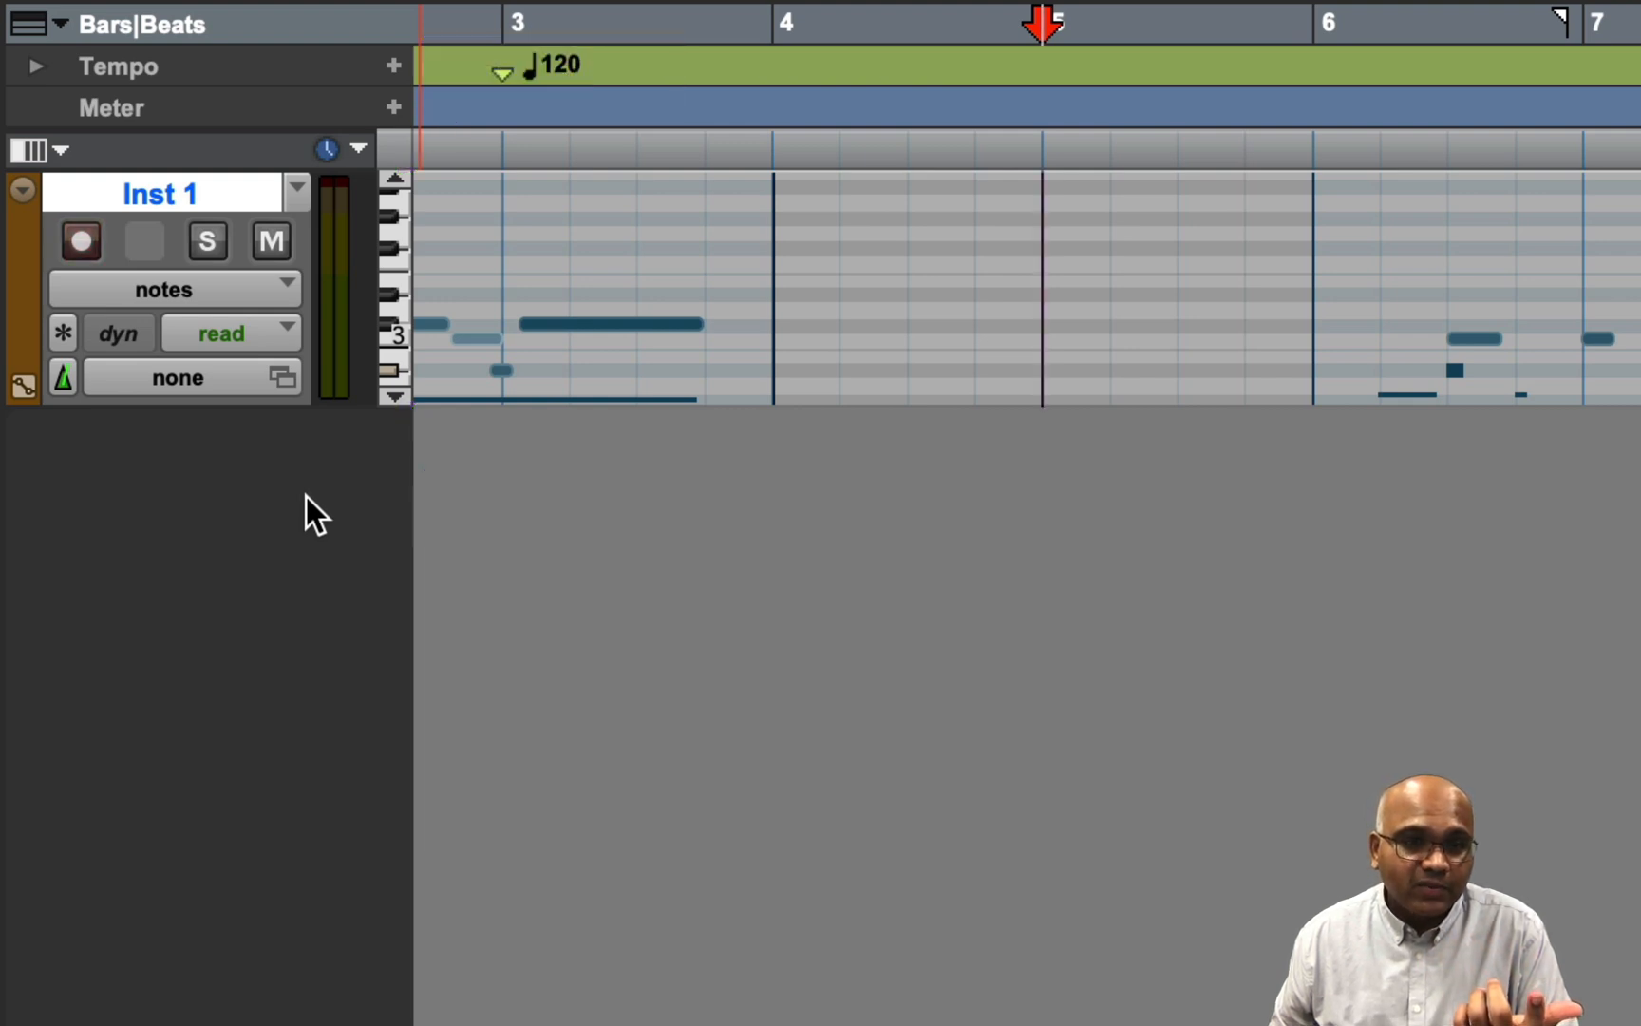
pyautogui.hscroll(-10, 728, 451)
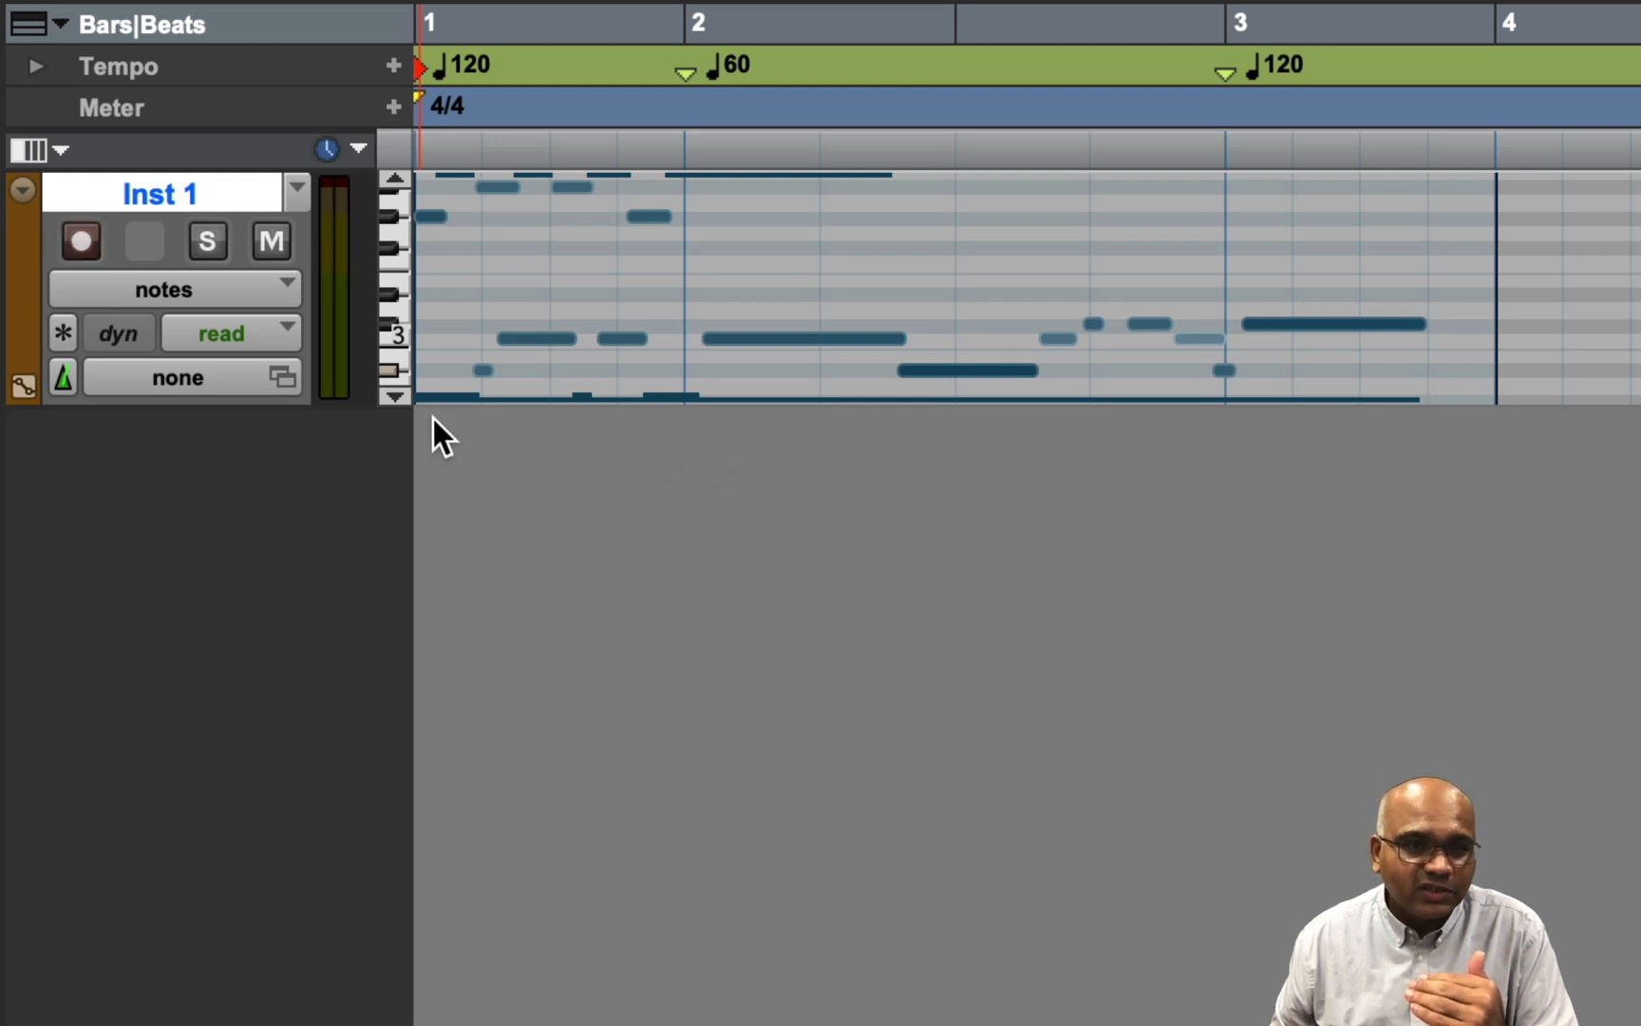
pyautogui.click(396, 396)
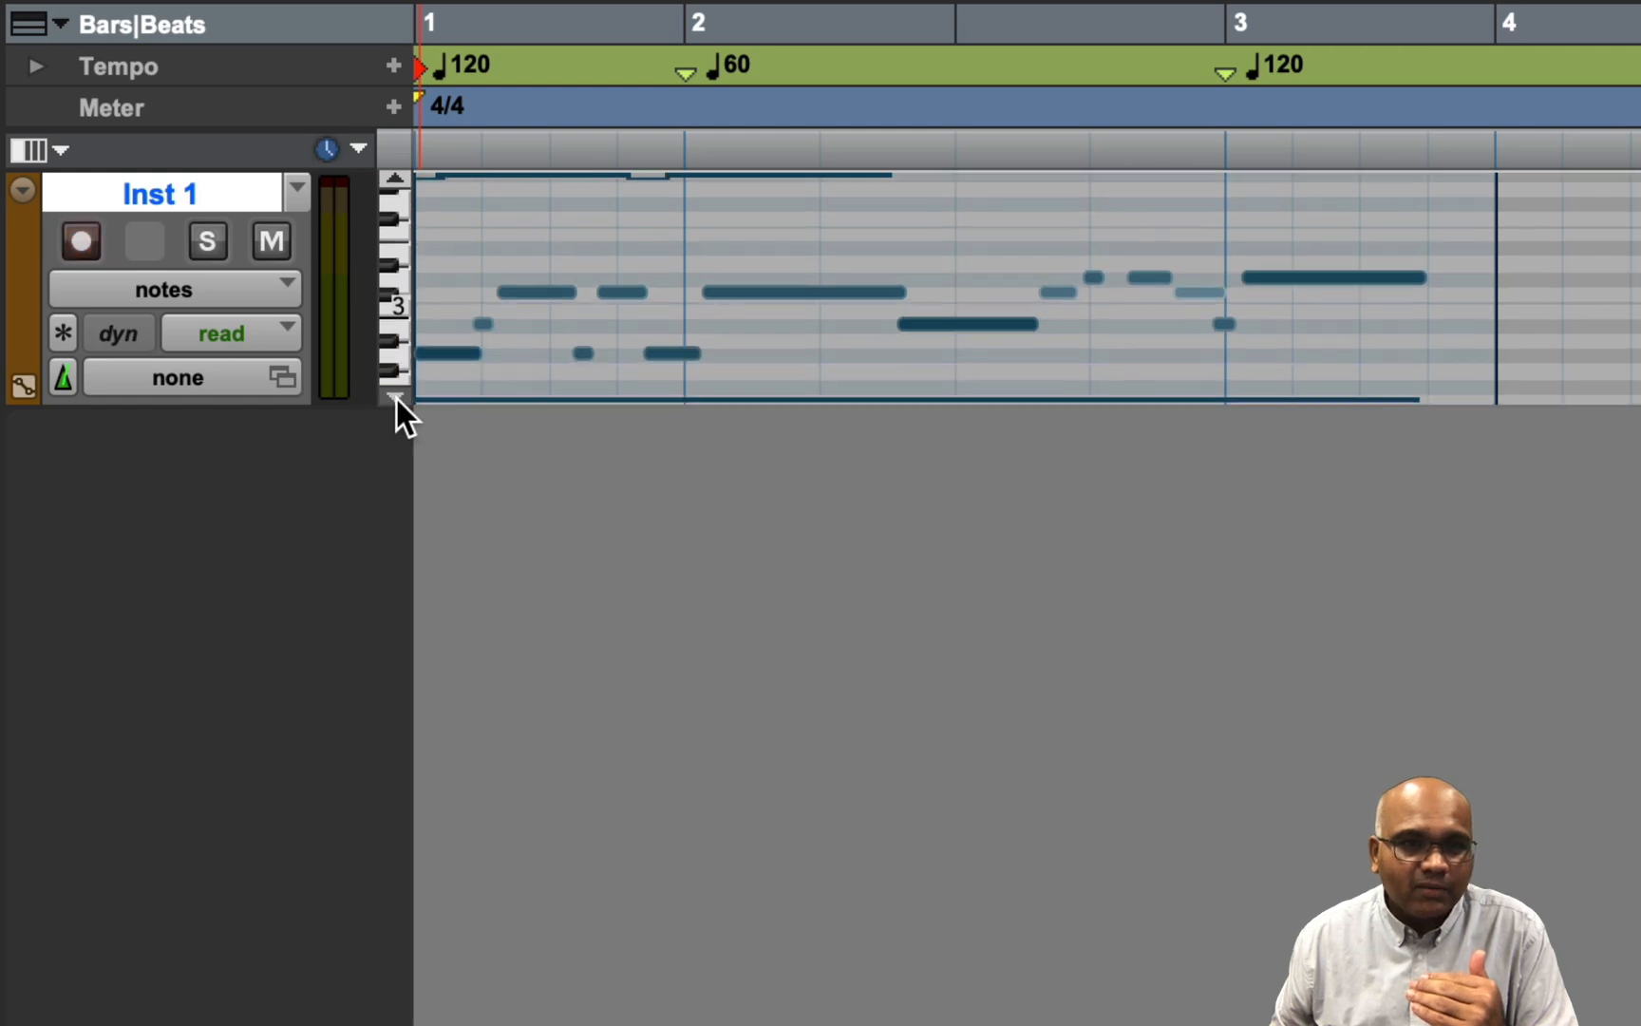
pyautogui.click(396, 397)
pyautogui.click(396, 397)
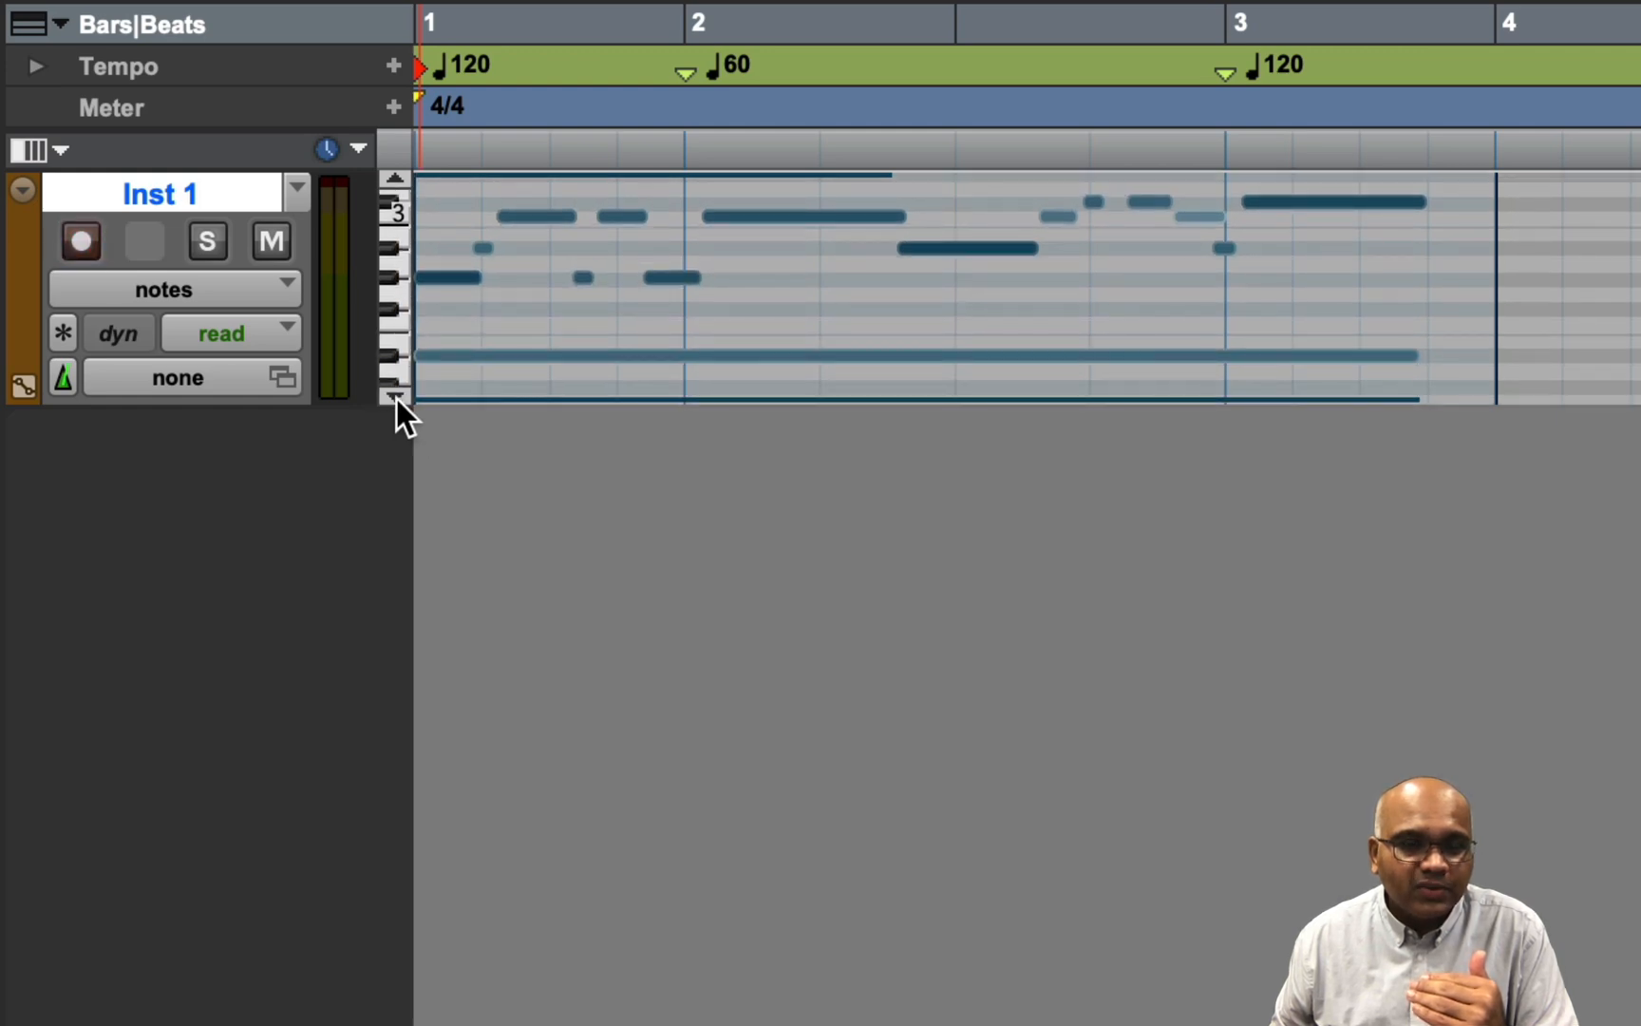
pyautogui.click(396, 397)
pyautogui.click(396, 397)
pyautogui.click(396, 399)
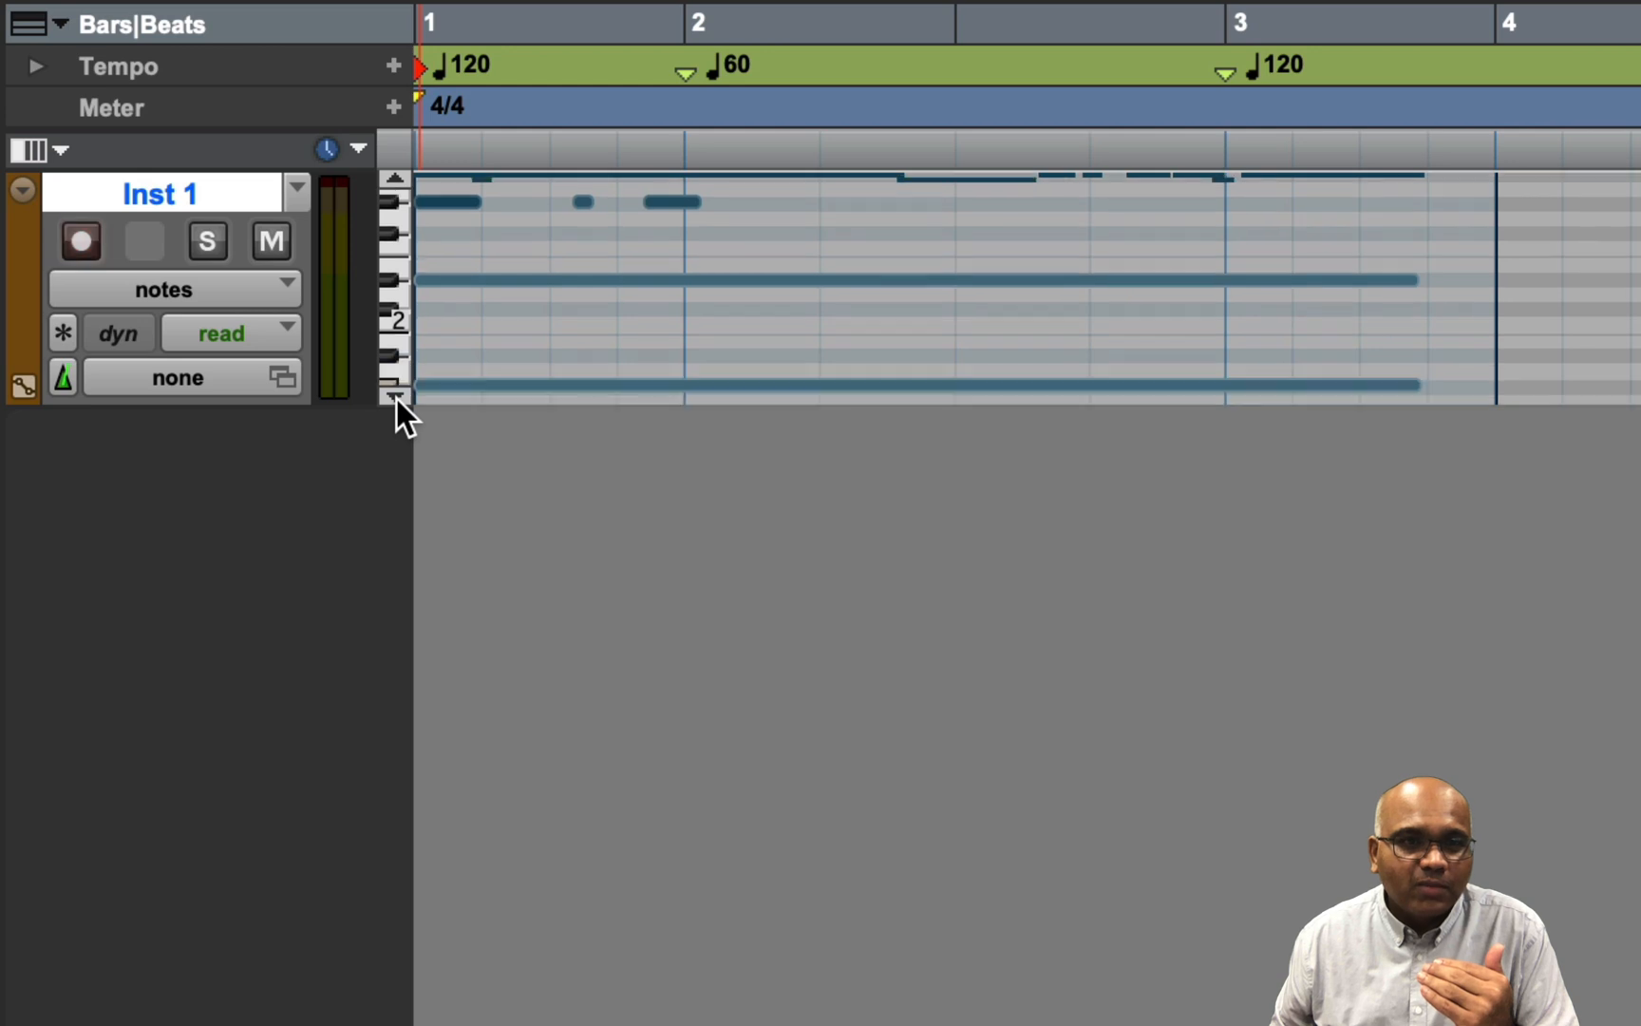
pyautogui.click(396, 399)
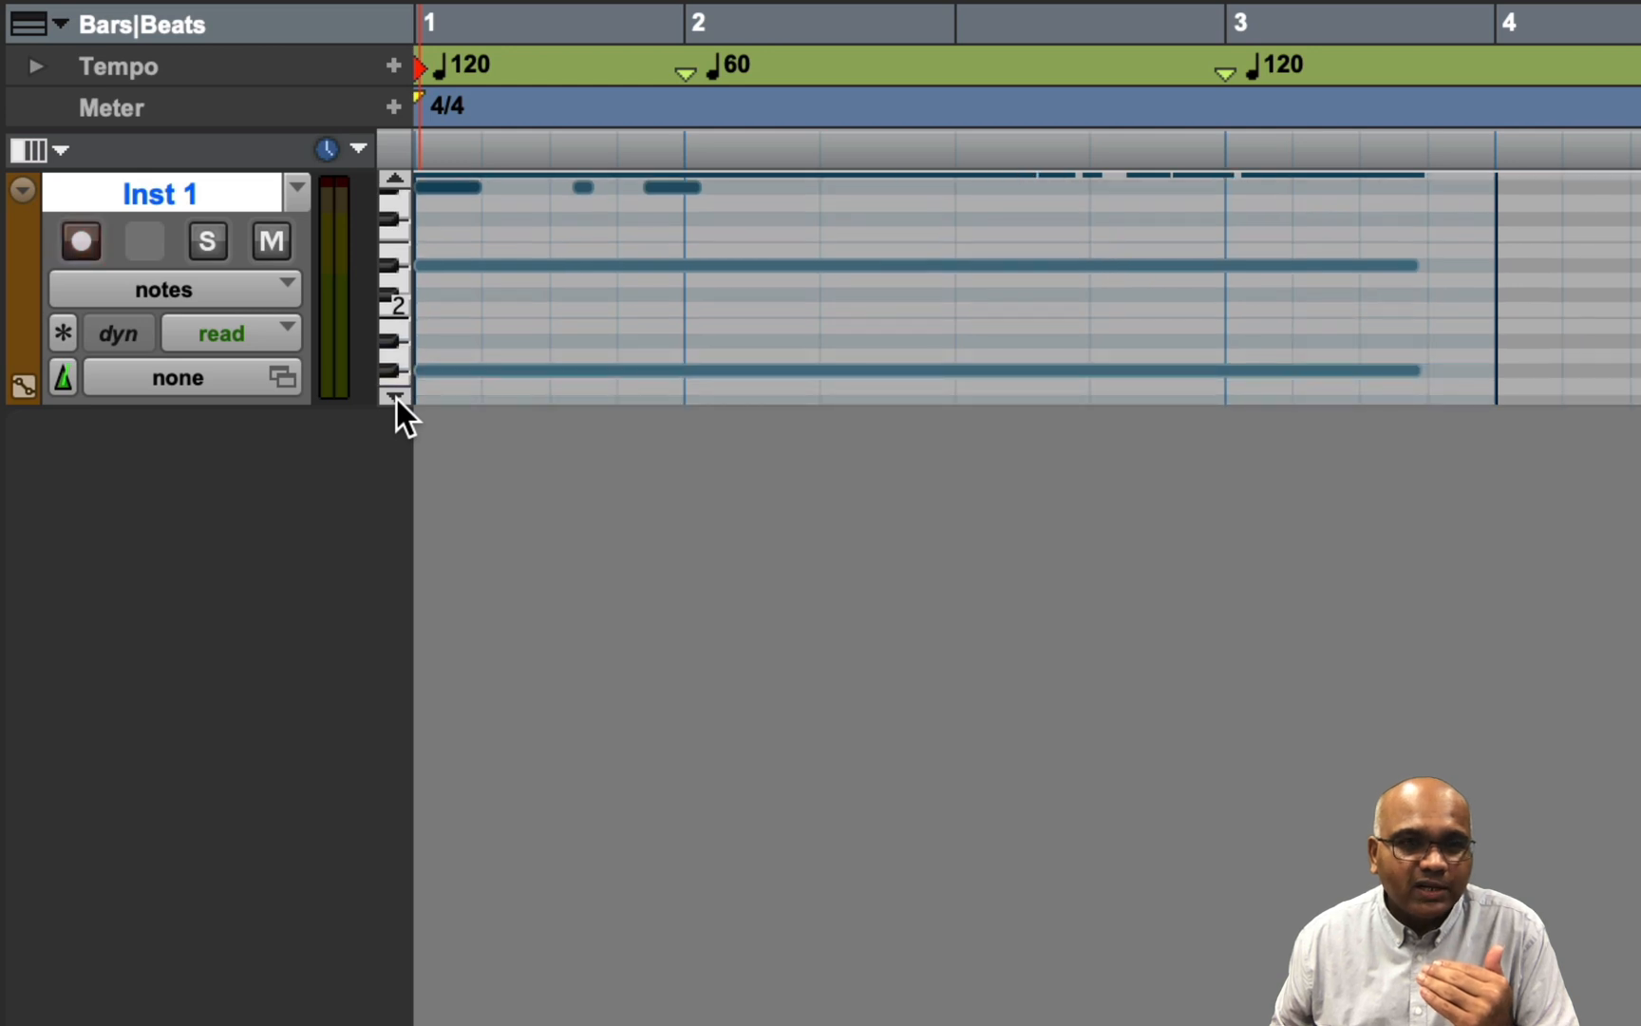
# - Move the long note that begins just after bar 2 so that it starts at 2|1|000
pyautogui.click(391, 175)
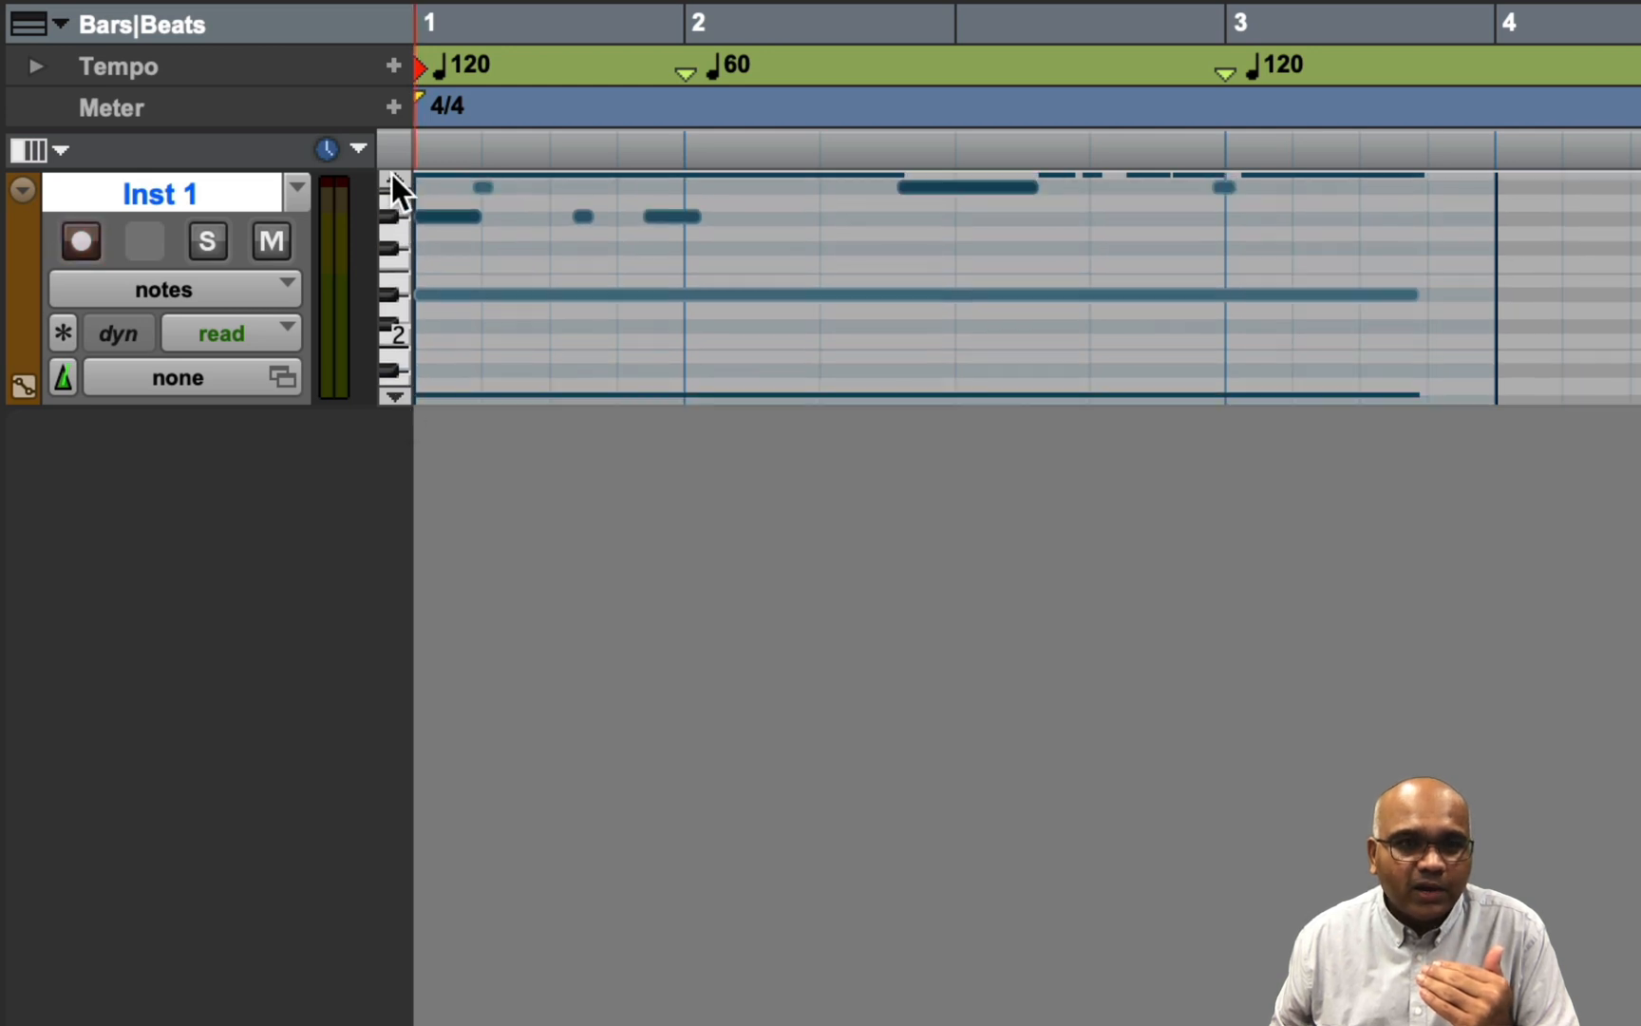
pyautogui.click(392, 174)
pyautogui.click(391, 174)
pyautogui.click(391, 175)
pyautogui.click(391, 175)
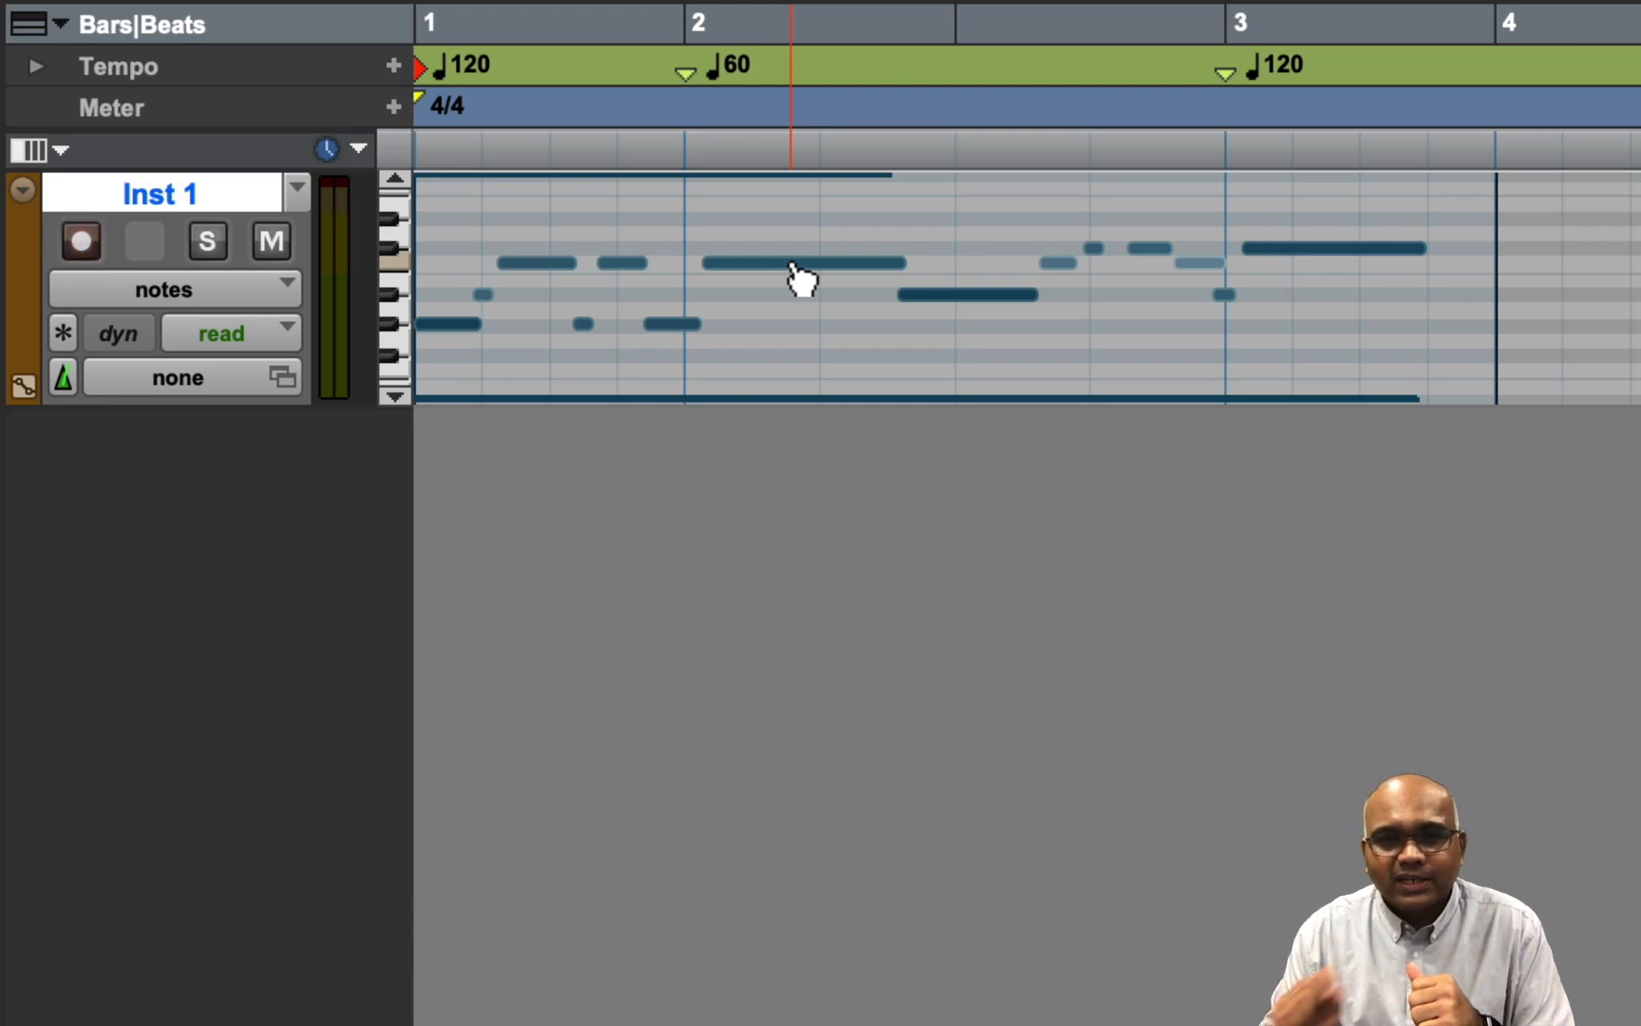
pyautogui.moveTo(793, 267)
pyautogui.mouseDown()
pyautogui.moveTo(871, 269)
pyautogui.moveTo(797, 267)
pyautogui.mouseUp()
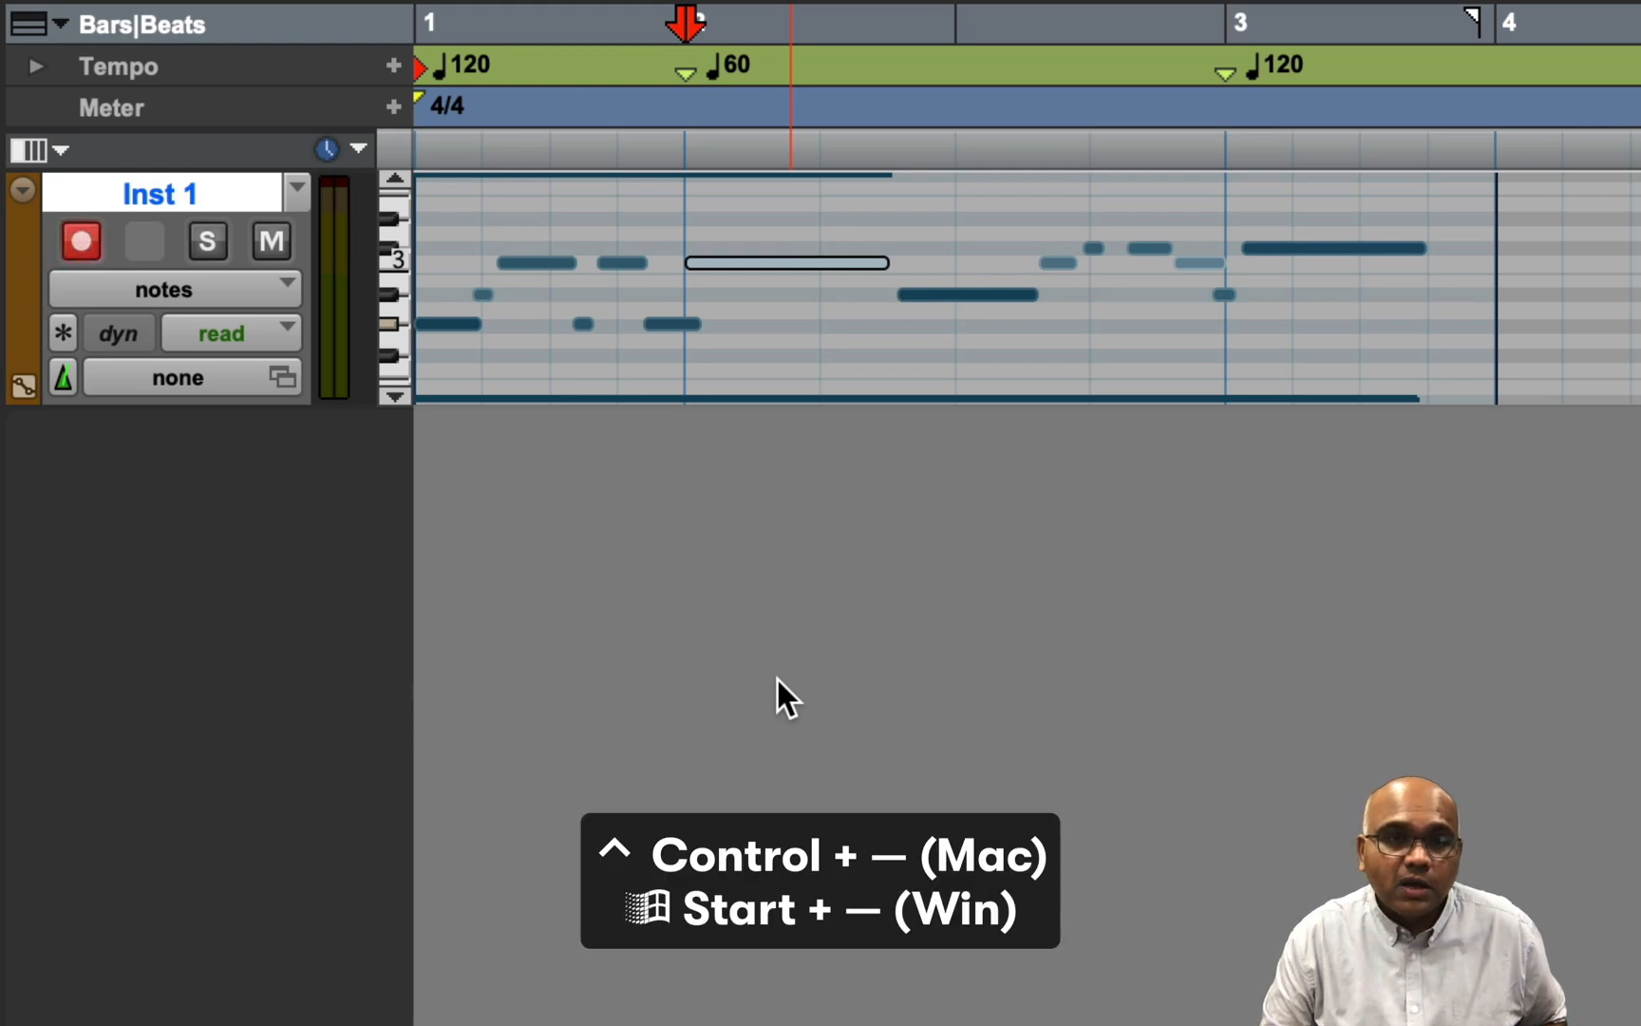
# - Switch the Inst 1 track back and forth between clips and notes view, finishing in clips view
pyautogui.hotkey('ctrl', '-')
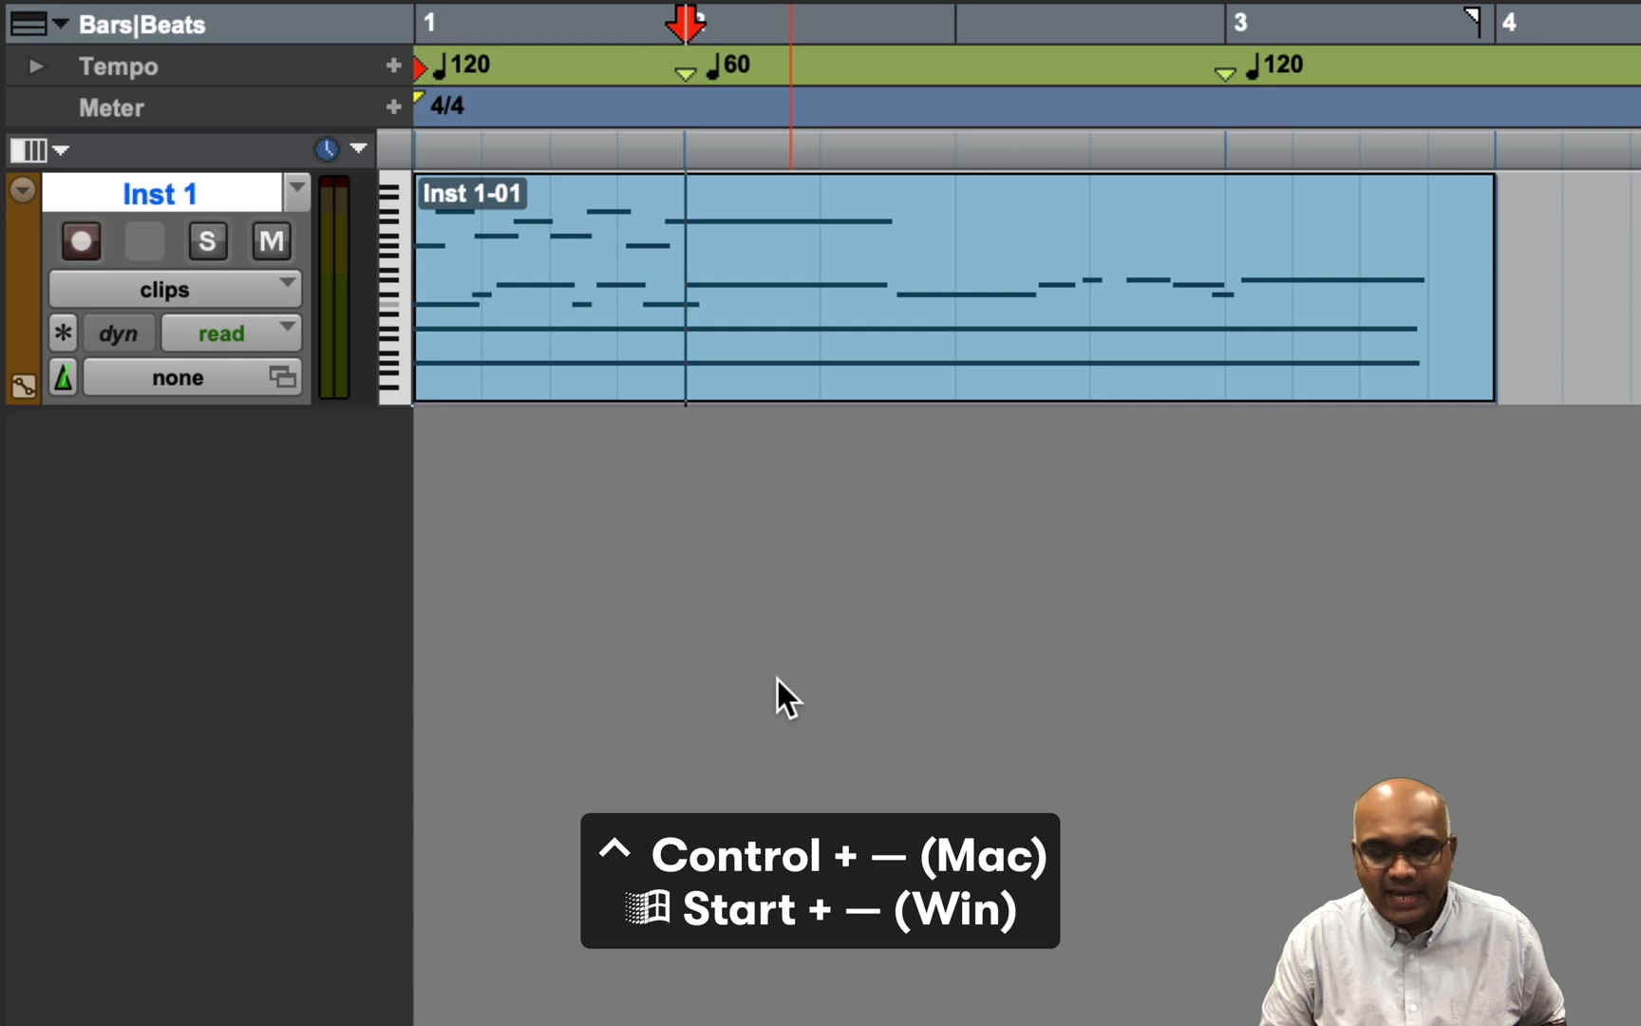
pyautogui.hotkey('ctrl', '-')
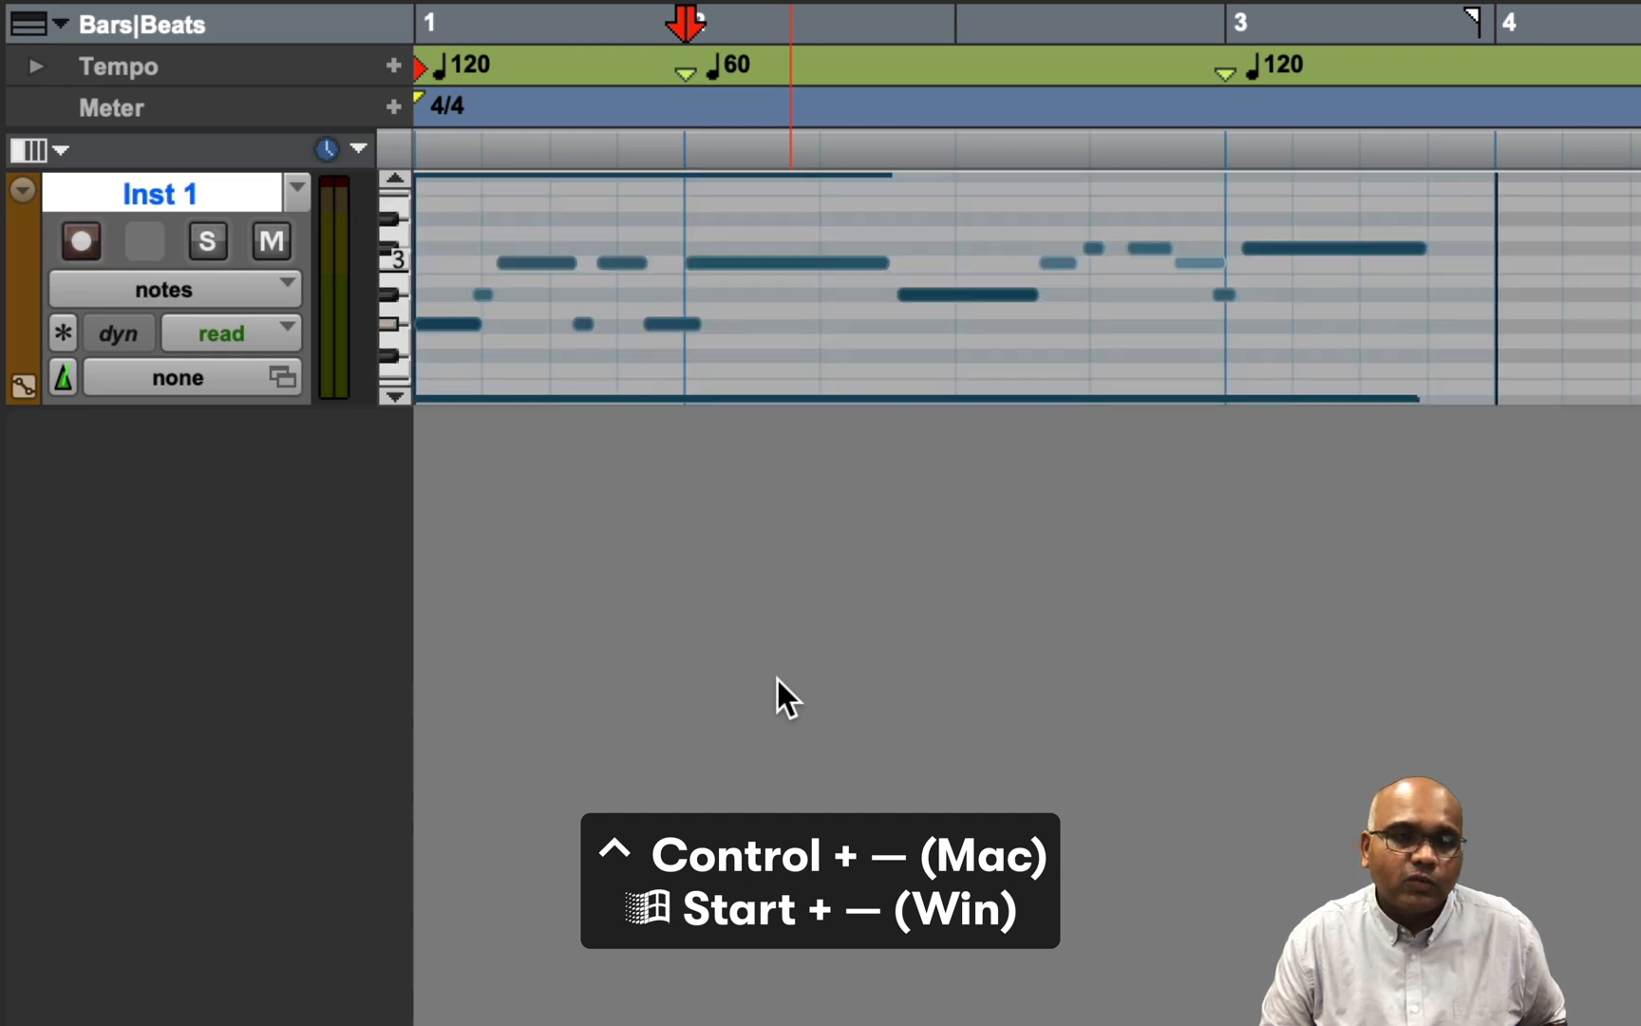
pyautogui.hotkey('ctrl', '-')
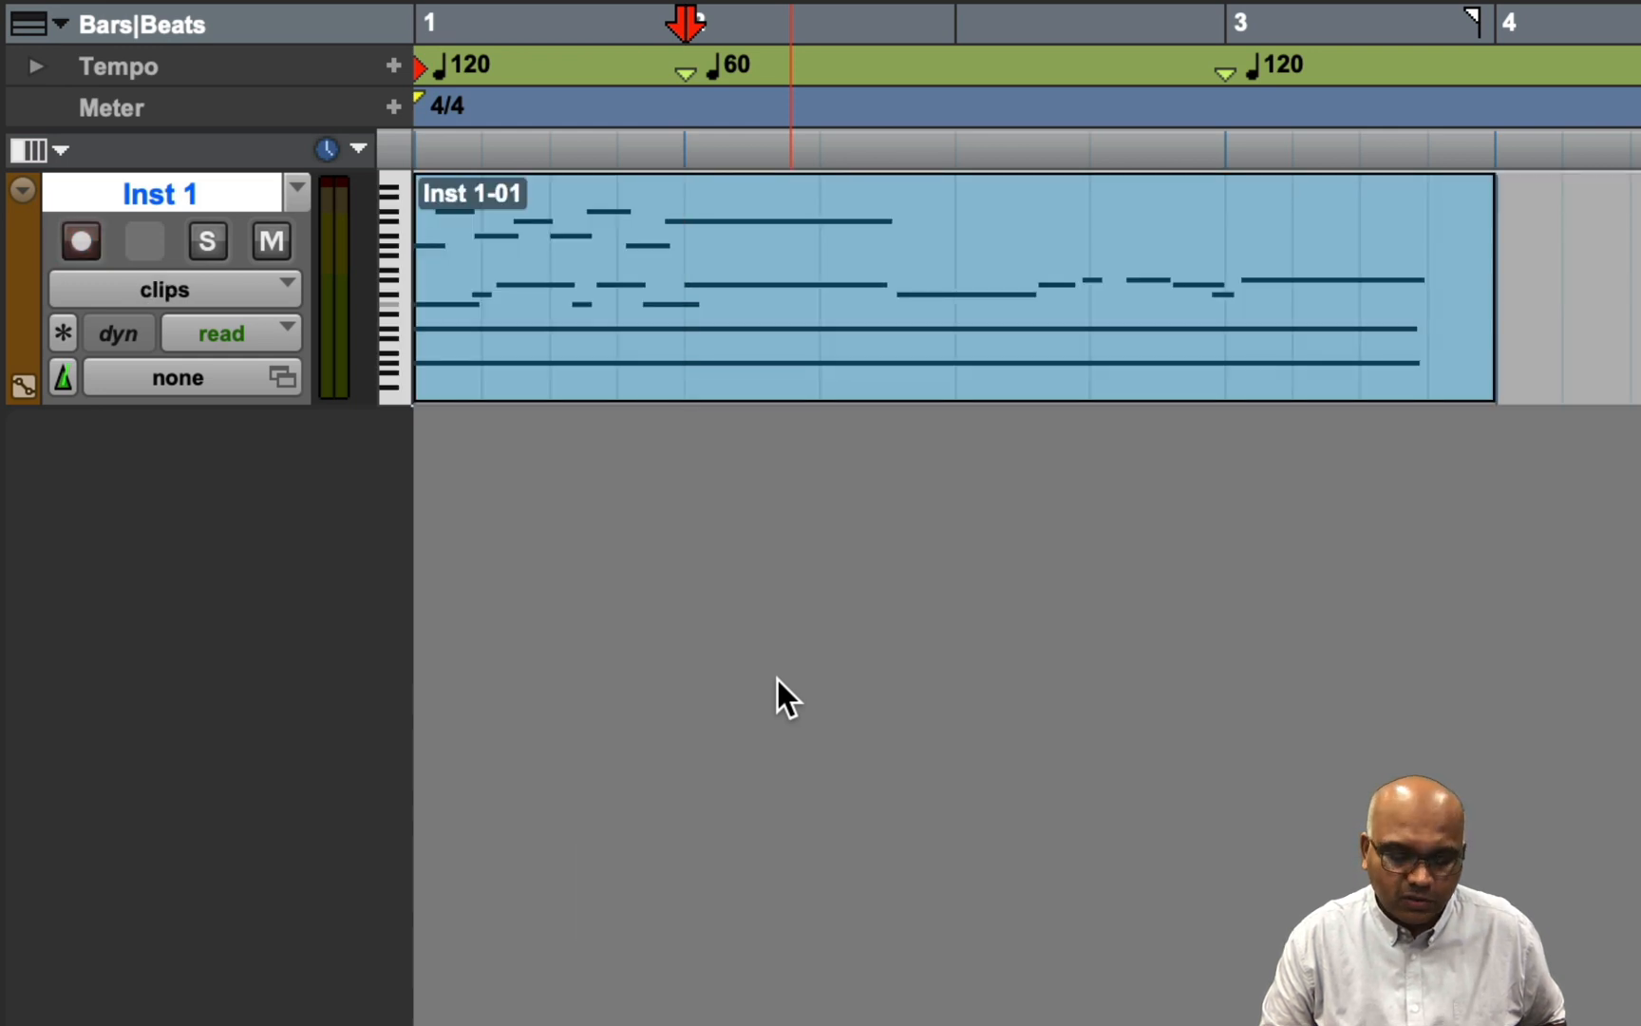
pyautogui.hotkey('ctrl', '-')
pyautogui.hotkey('ctrl', '-')
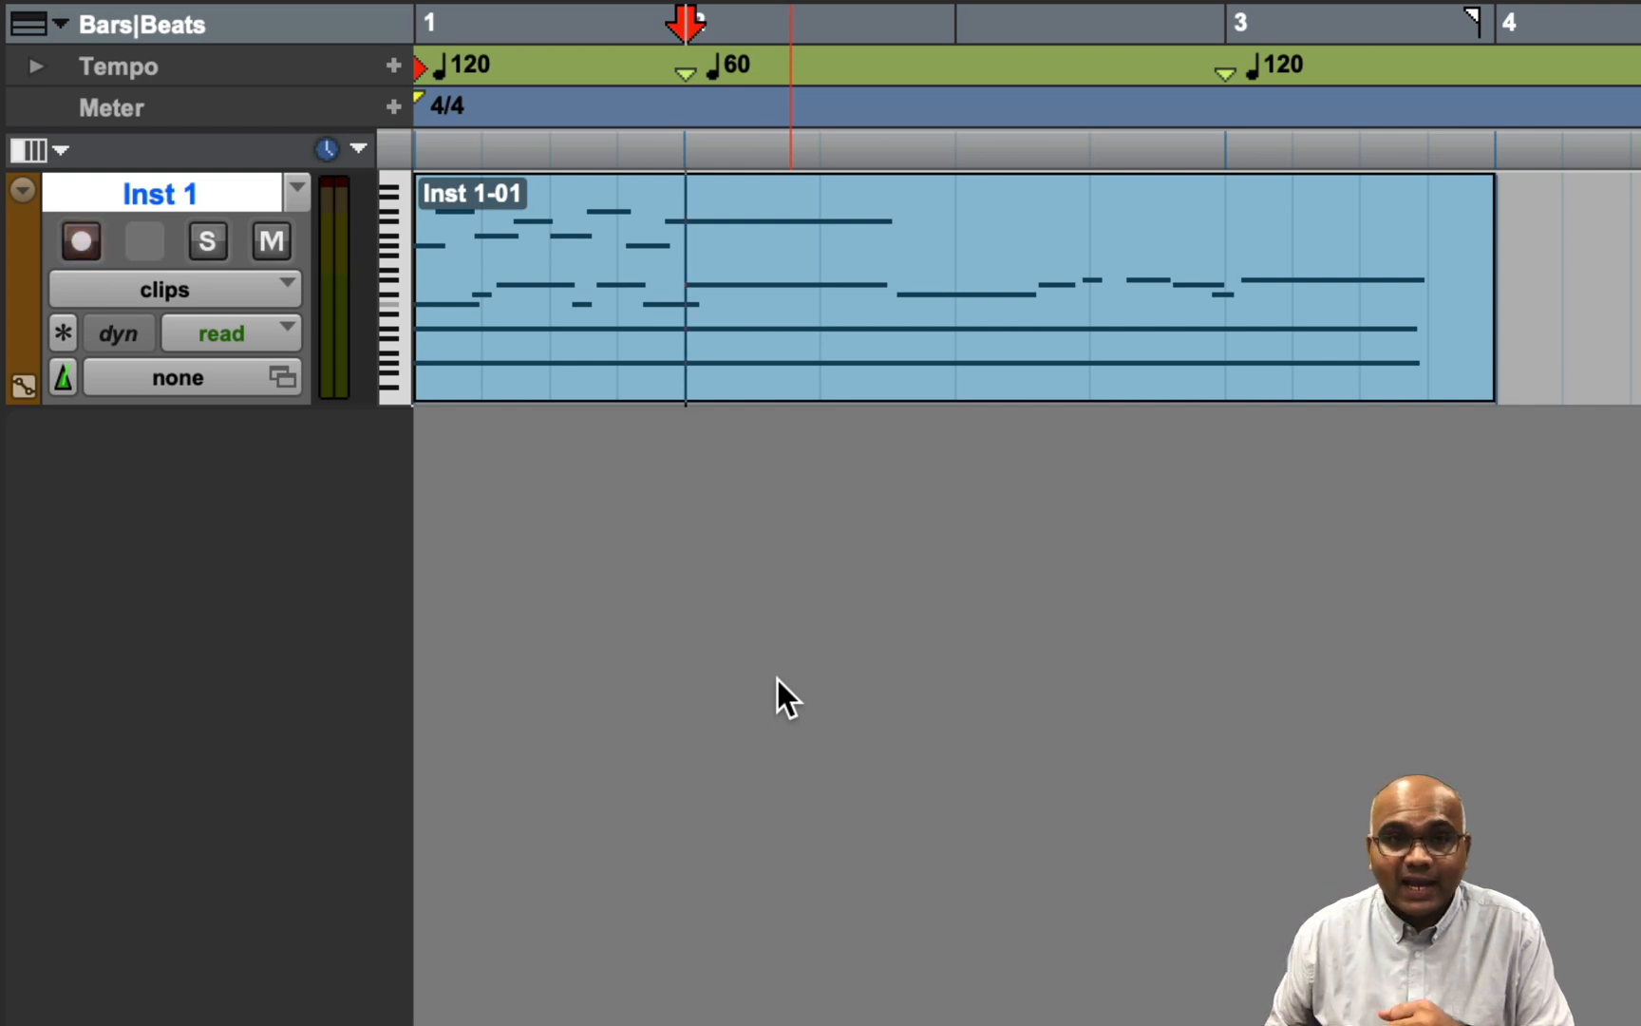
pyautogui.click(893, 254)
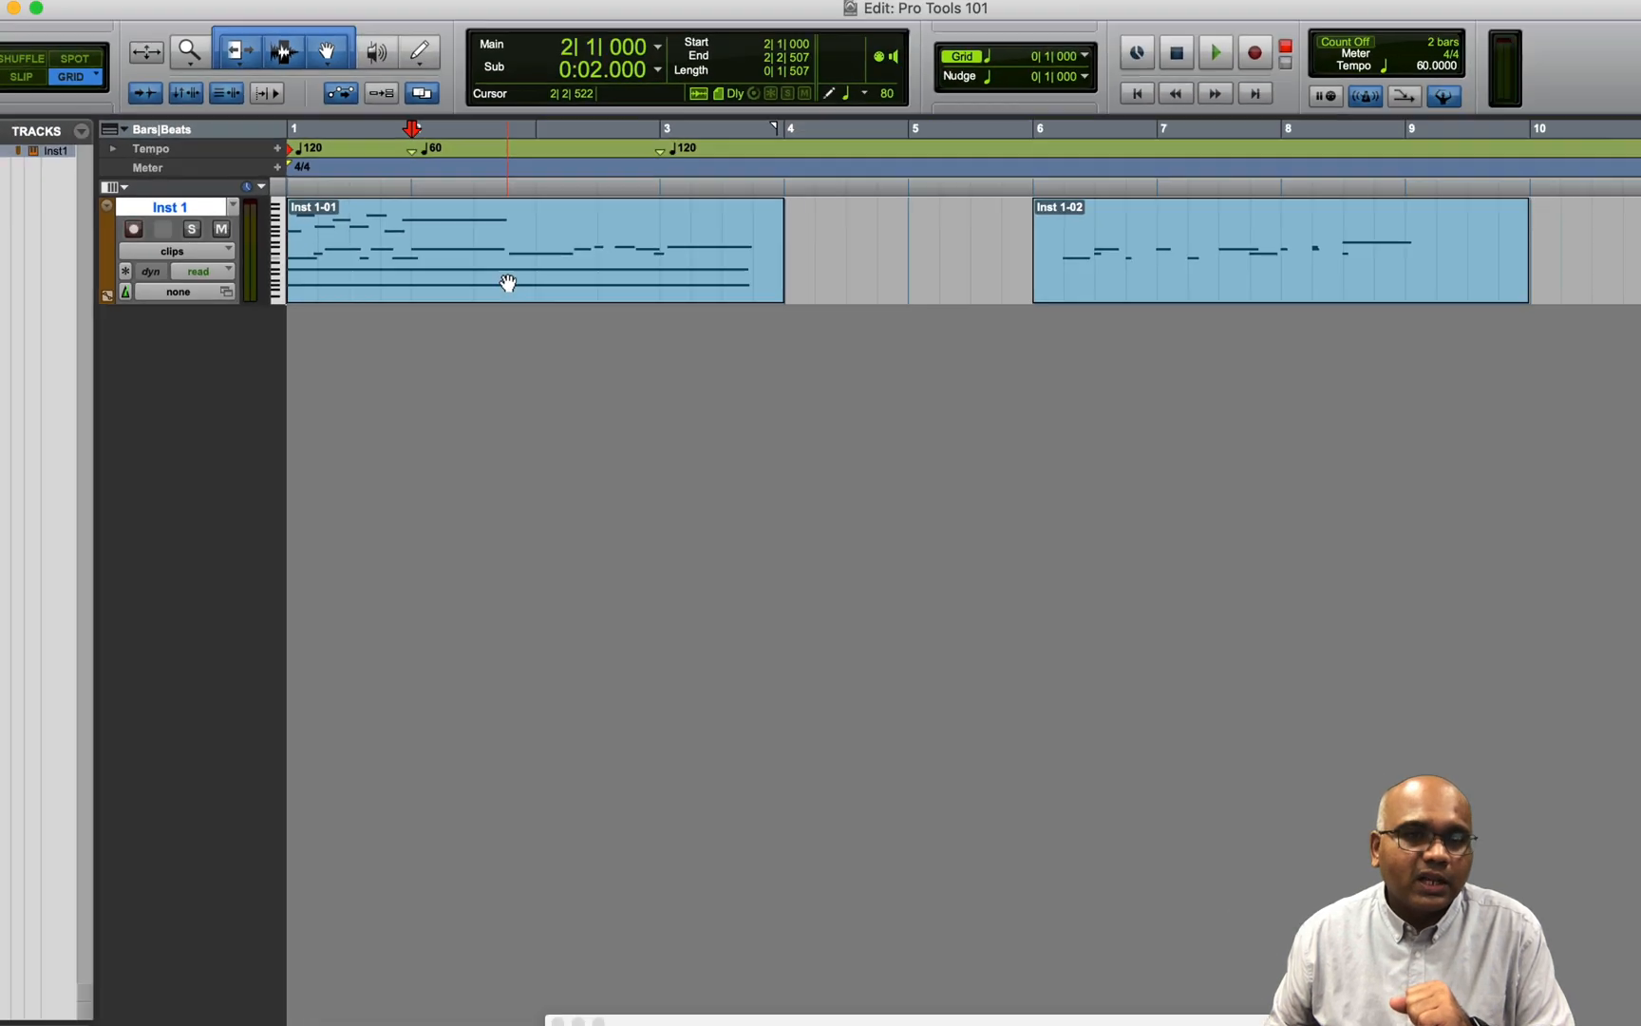
# - Open the first Inst 1 clip in the MIDI Editor and switch between that window and the Edit window, finishing in the MIDI Editor
pyautogui.doubleClick(892, 359)
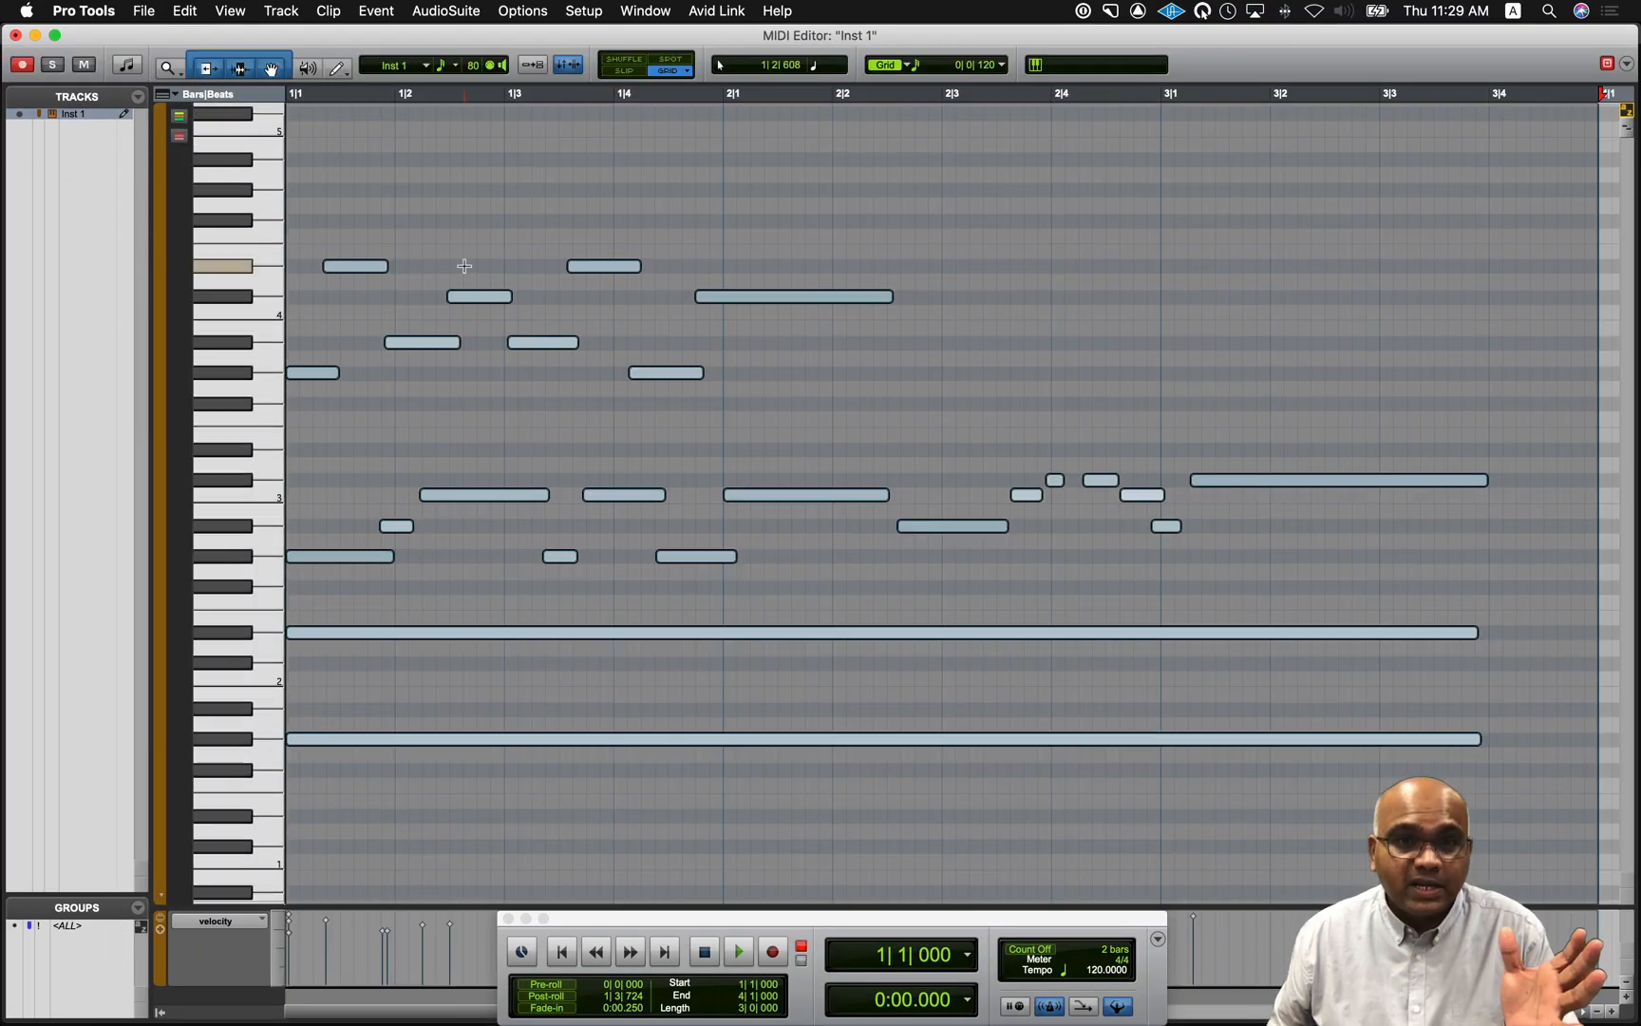
pyautogui.press('Return')
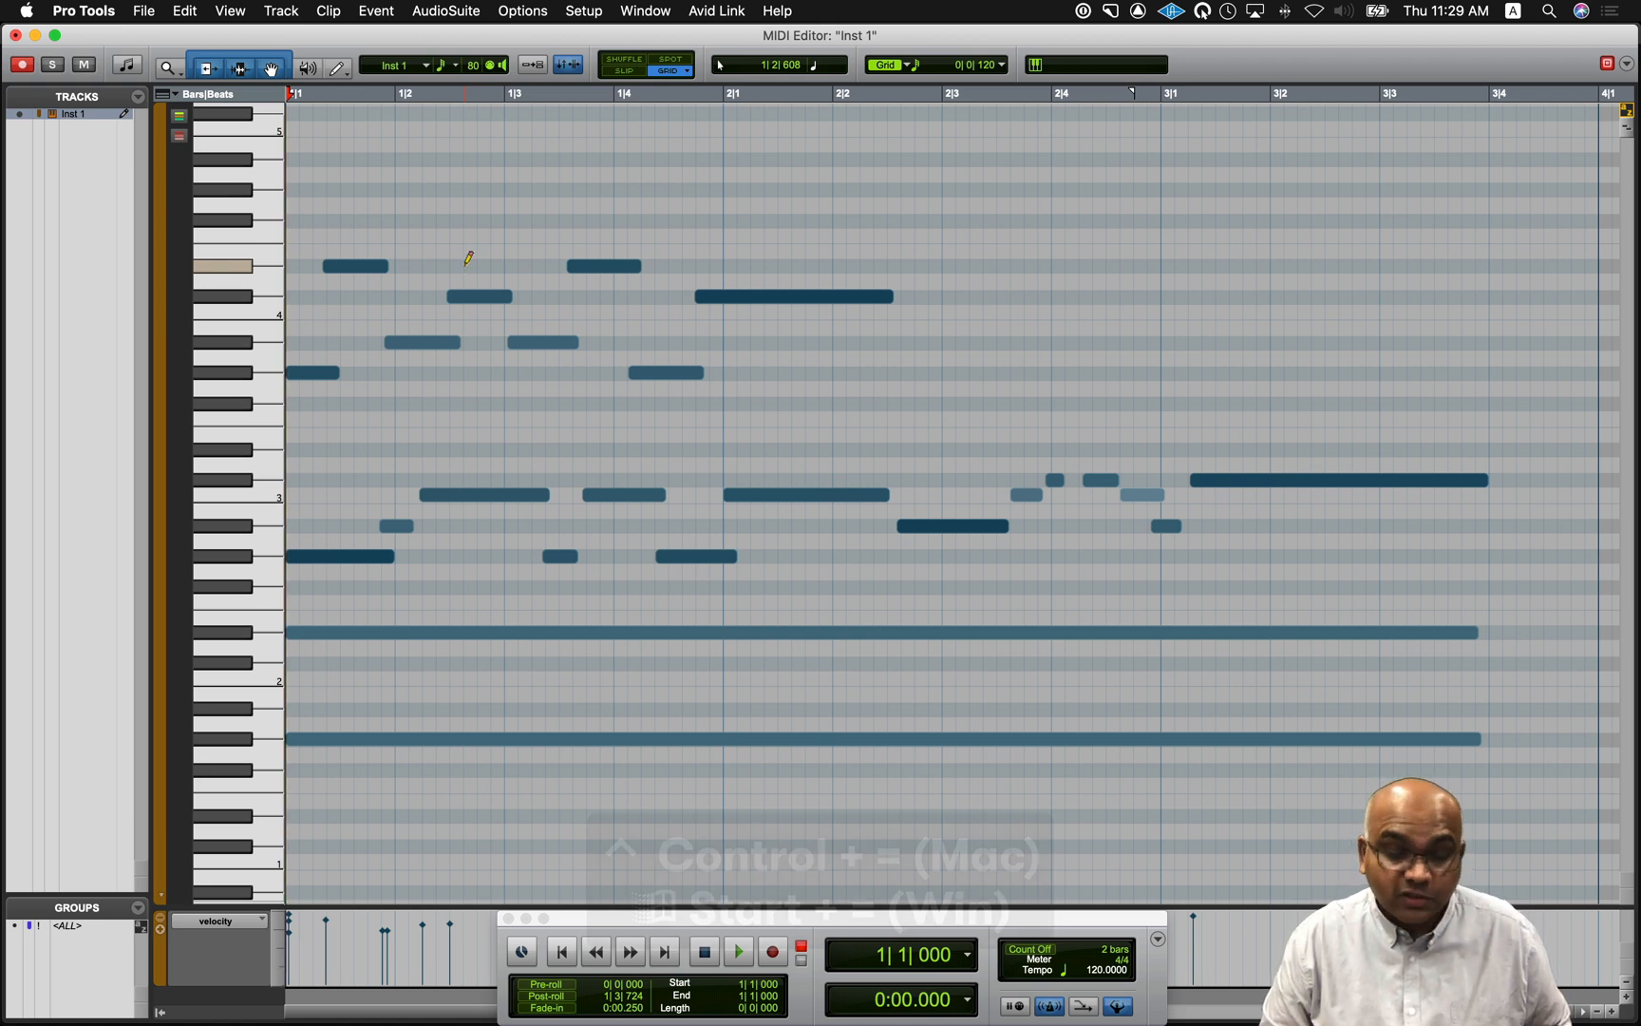
pyautogui.hotkey('ctrl', '=')
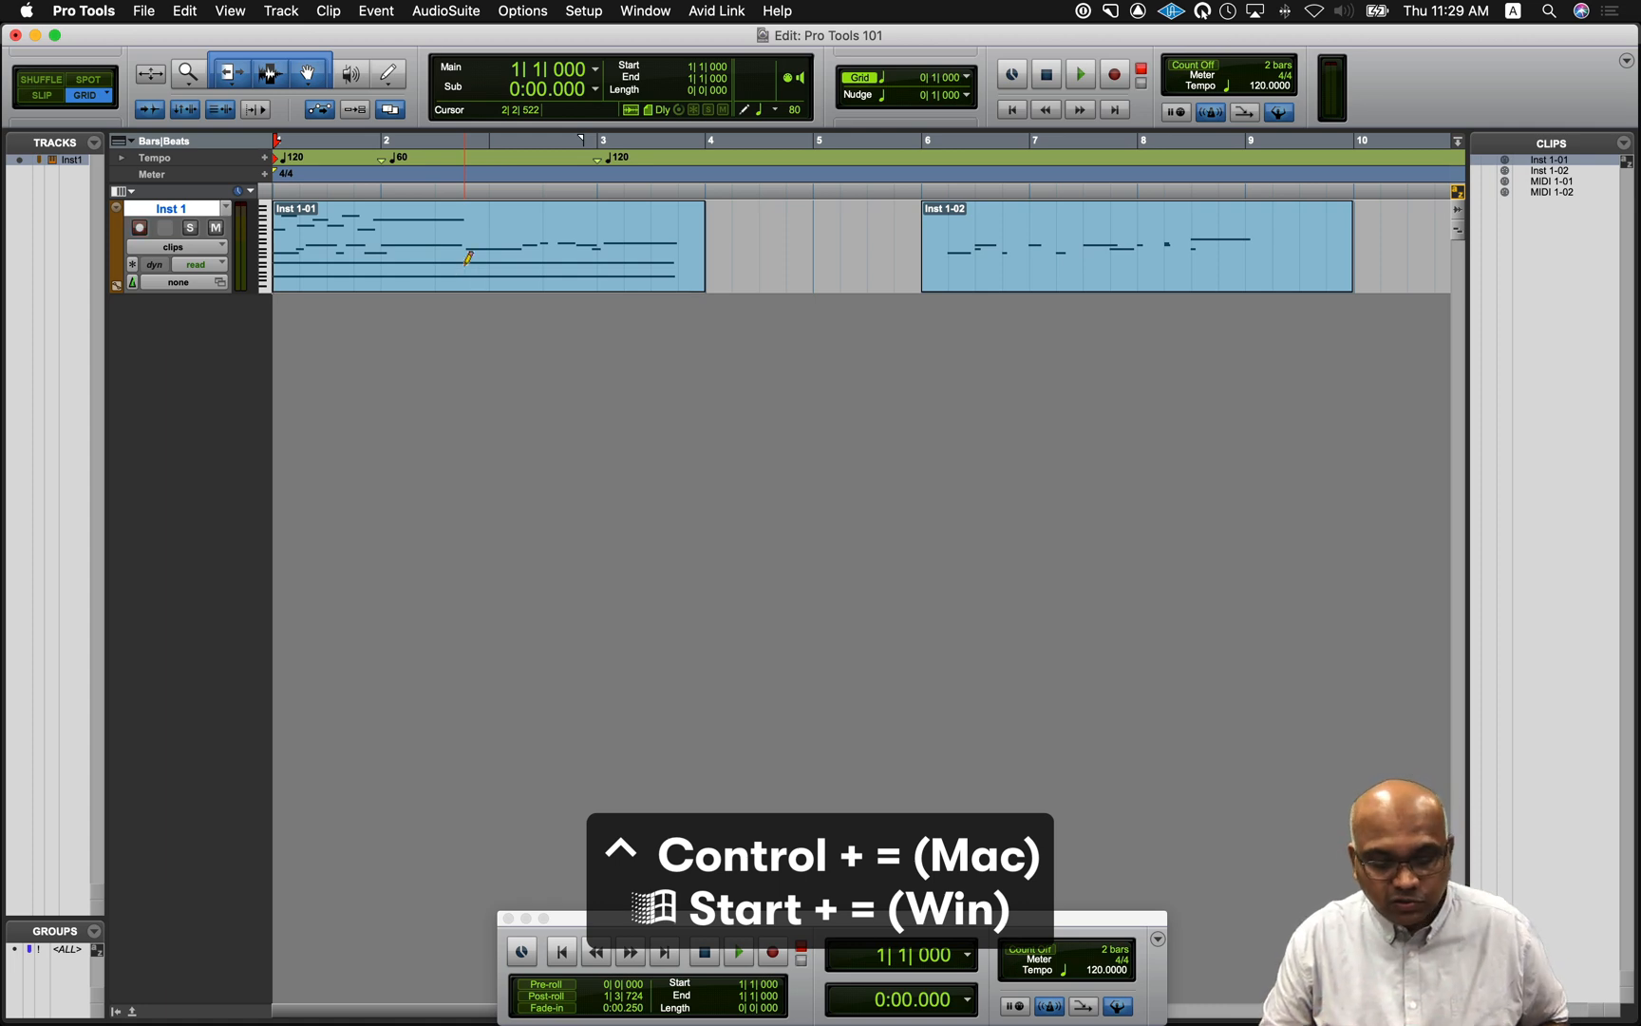
pyautogui.hotkey('ctrl', '=')
pyautogui.hotkey('ctrl', '=')
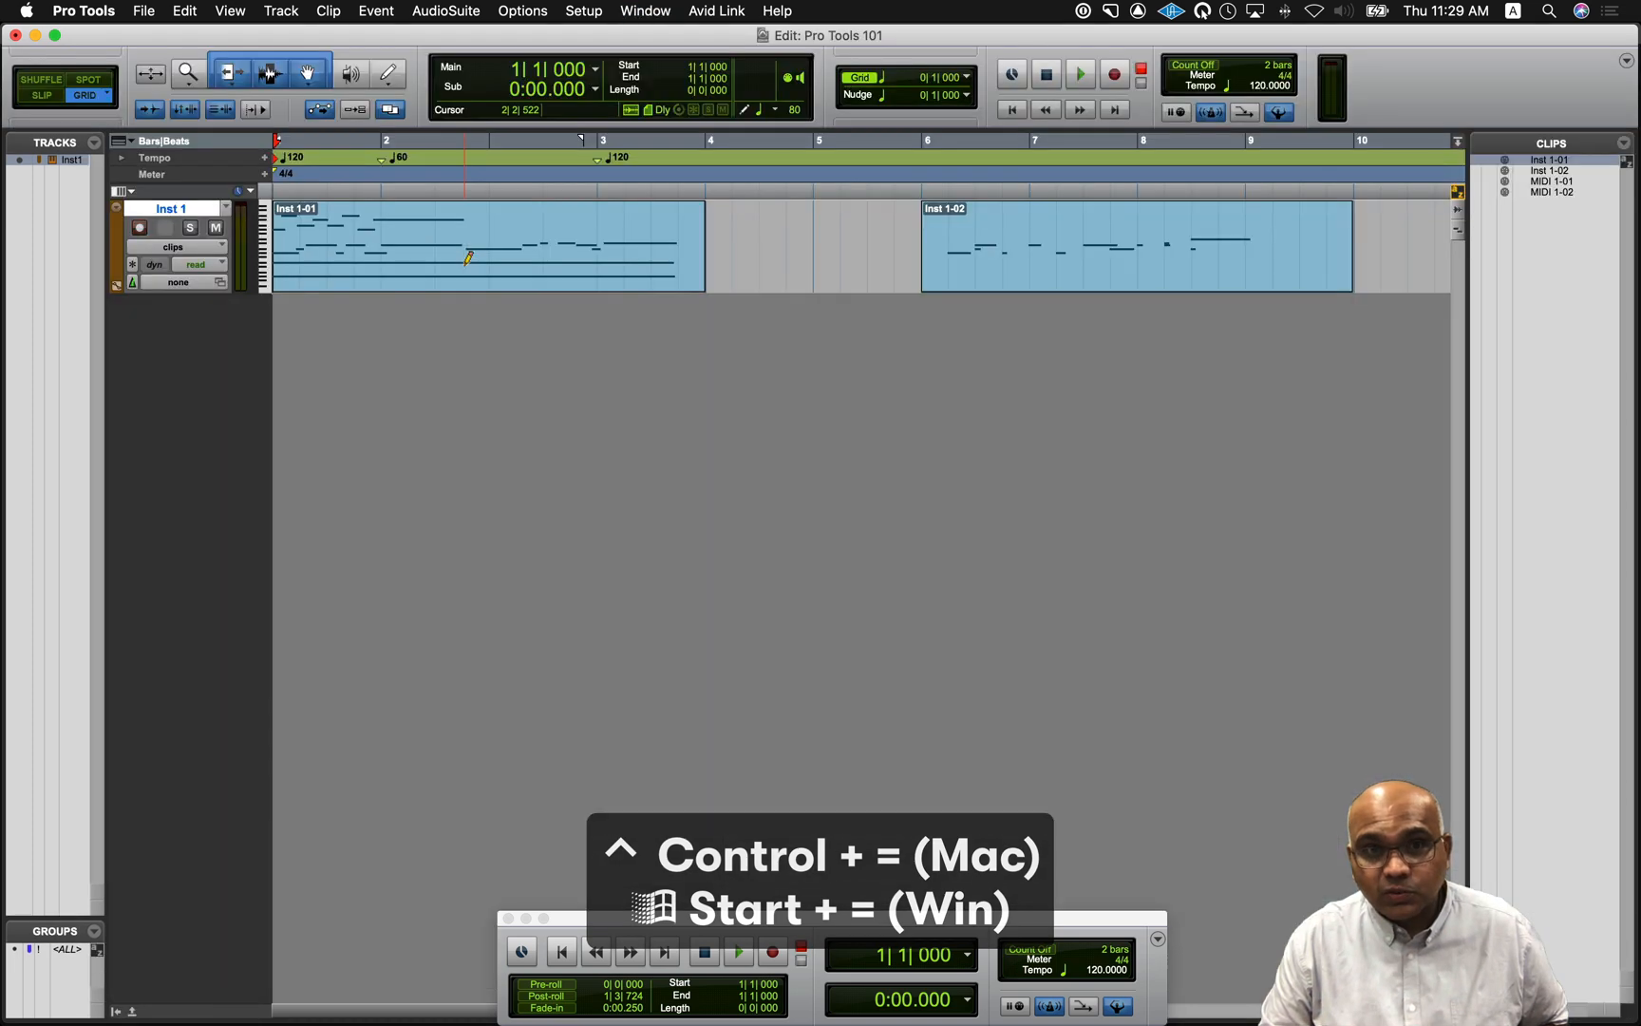
pyautogui.hotkey('ctrl', '=')
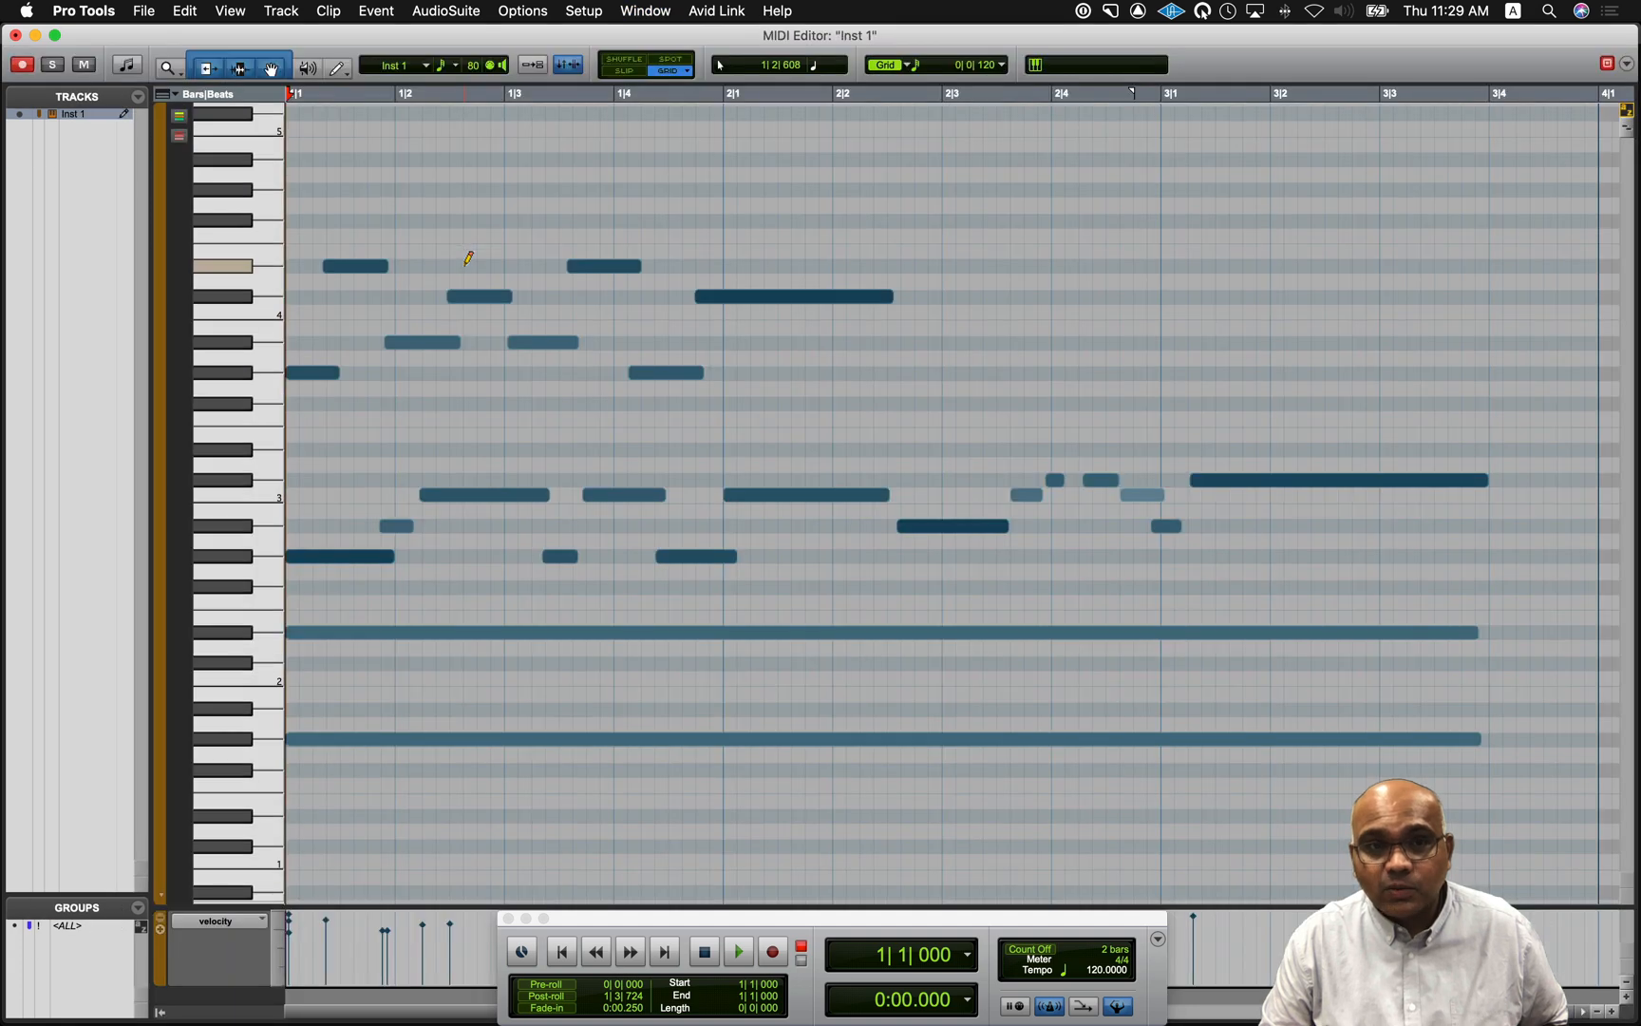
pyautogui.hotkey('ctrl', '=')
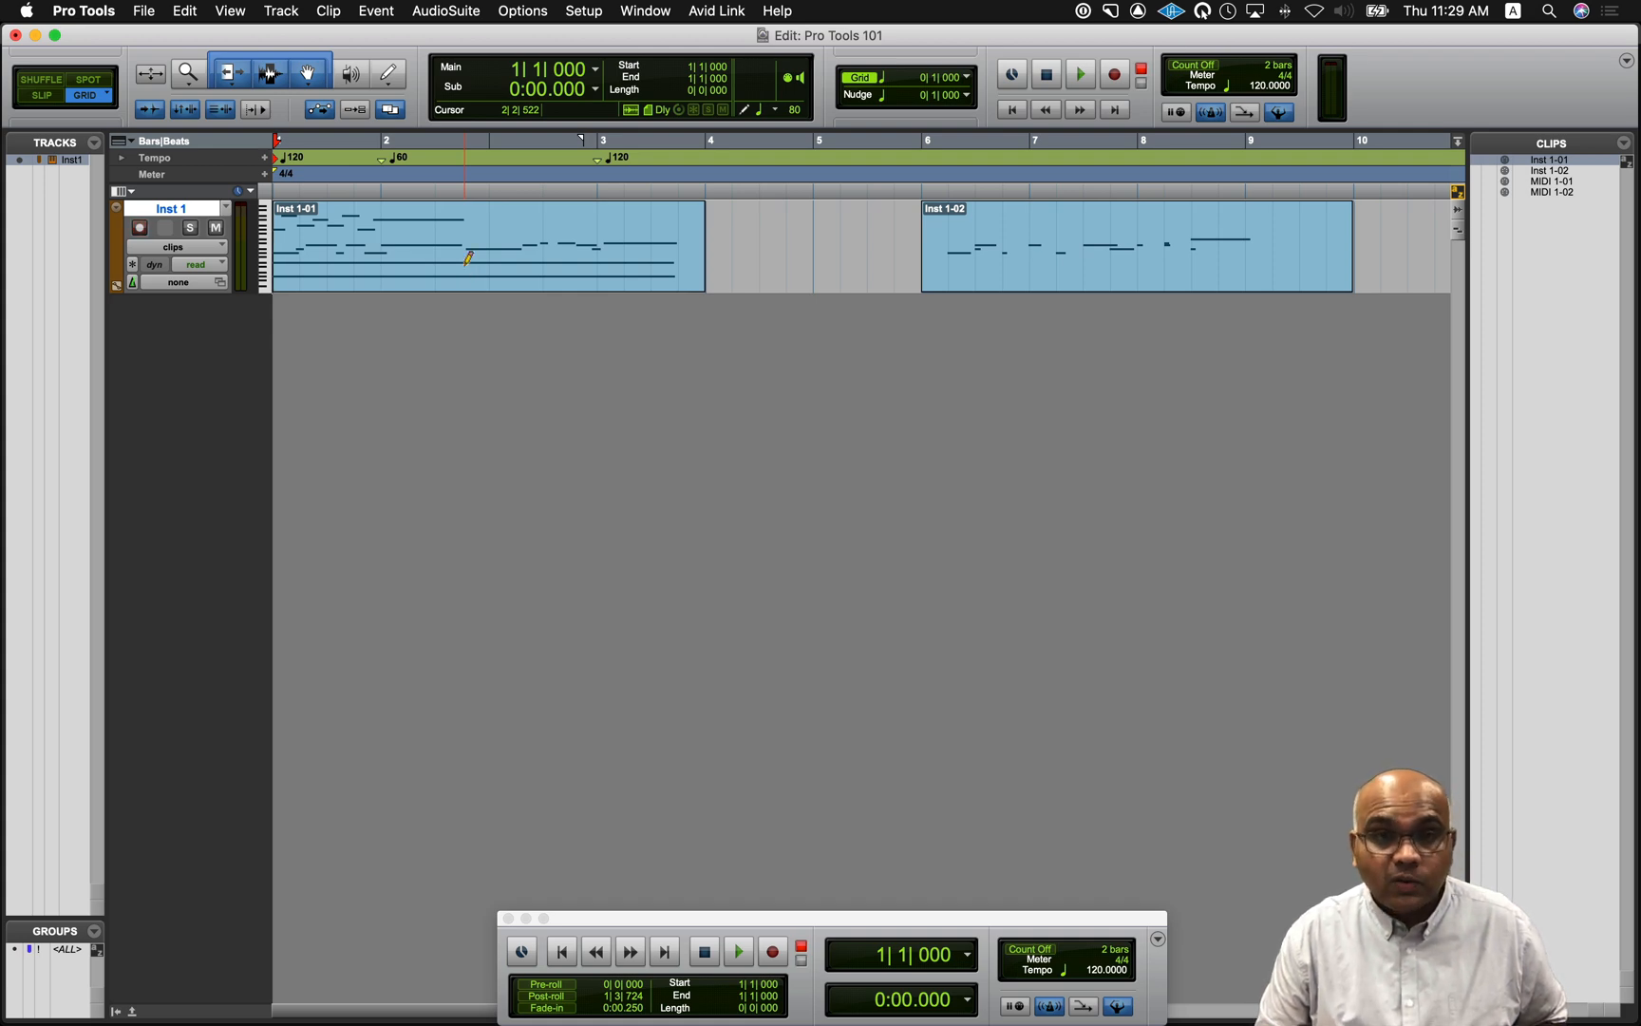
pyautogui.doubleClick(468, 256)
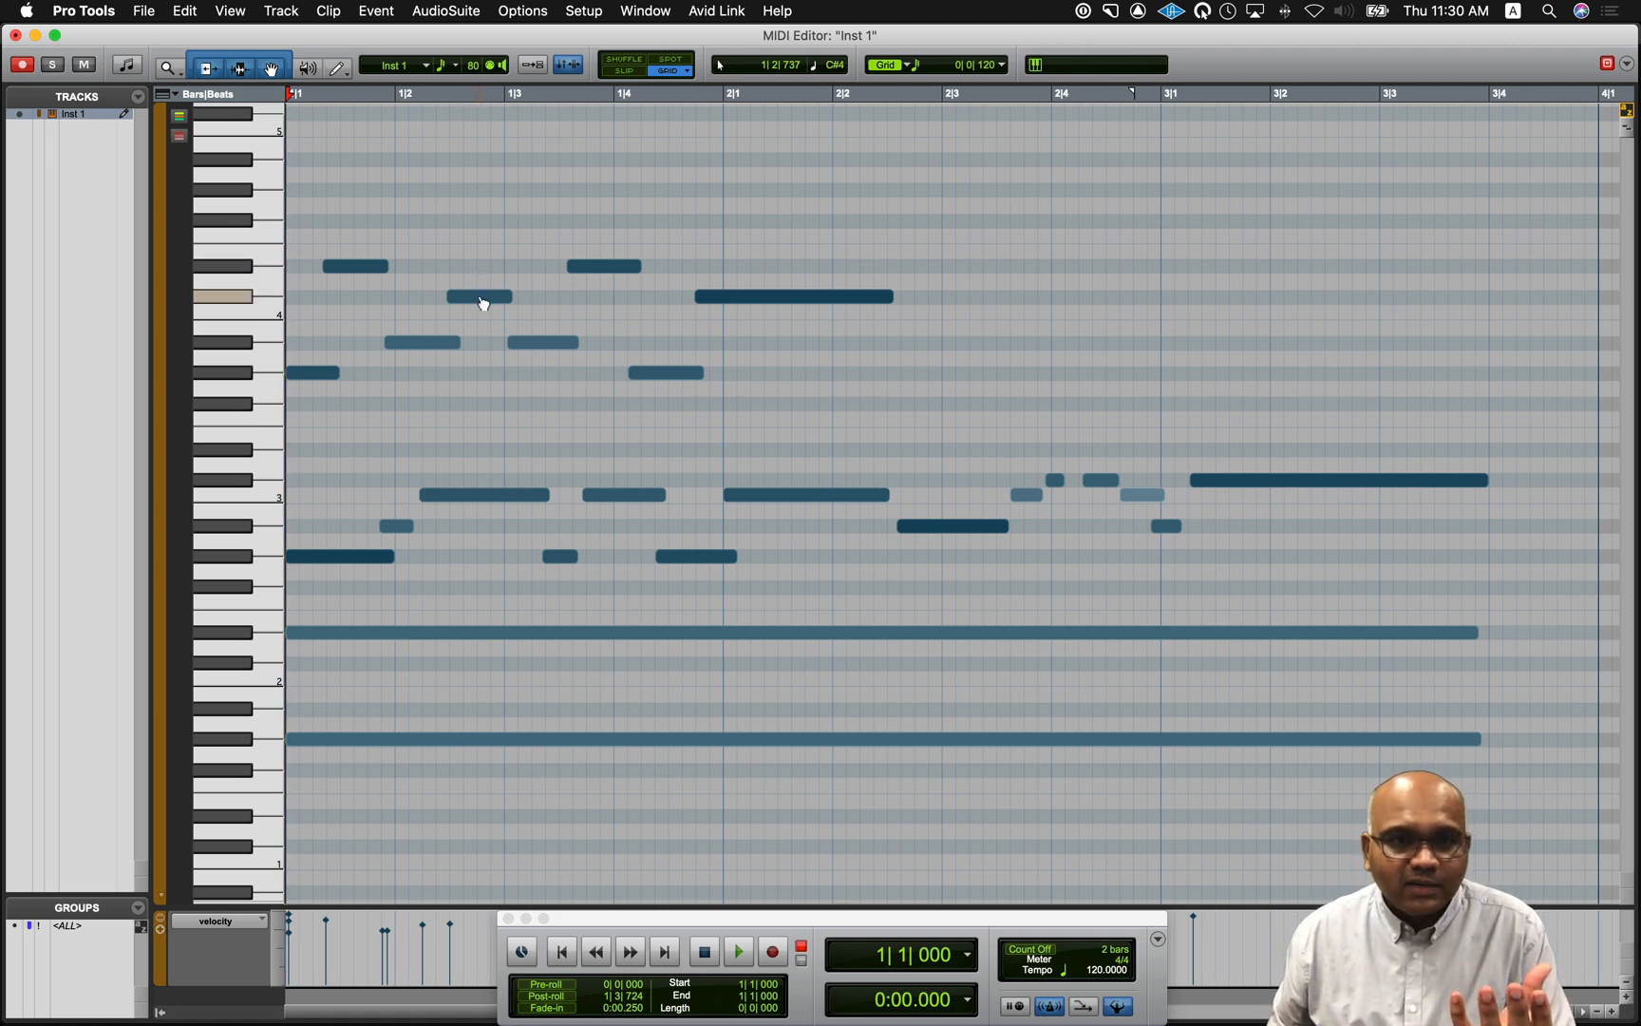
# - Move the short C#4 note in beat 2 of bar 1 to 1|2|480 and set the MIDI Editor grid to 1/16 note
pyautogui.moveTo(482, 302)
pyautogui.mouseDown()
pyautogui.moveTo(539, 304)
pyautogui.moveTo(488, 305)
pyautogui.mouseUp()
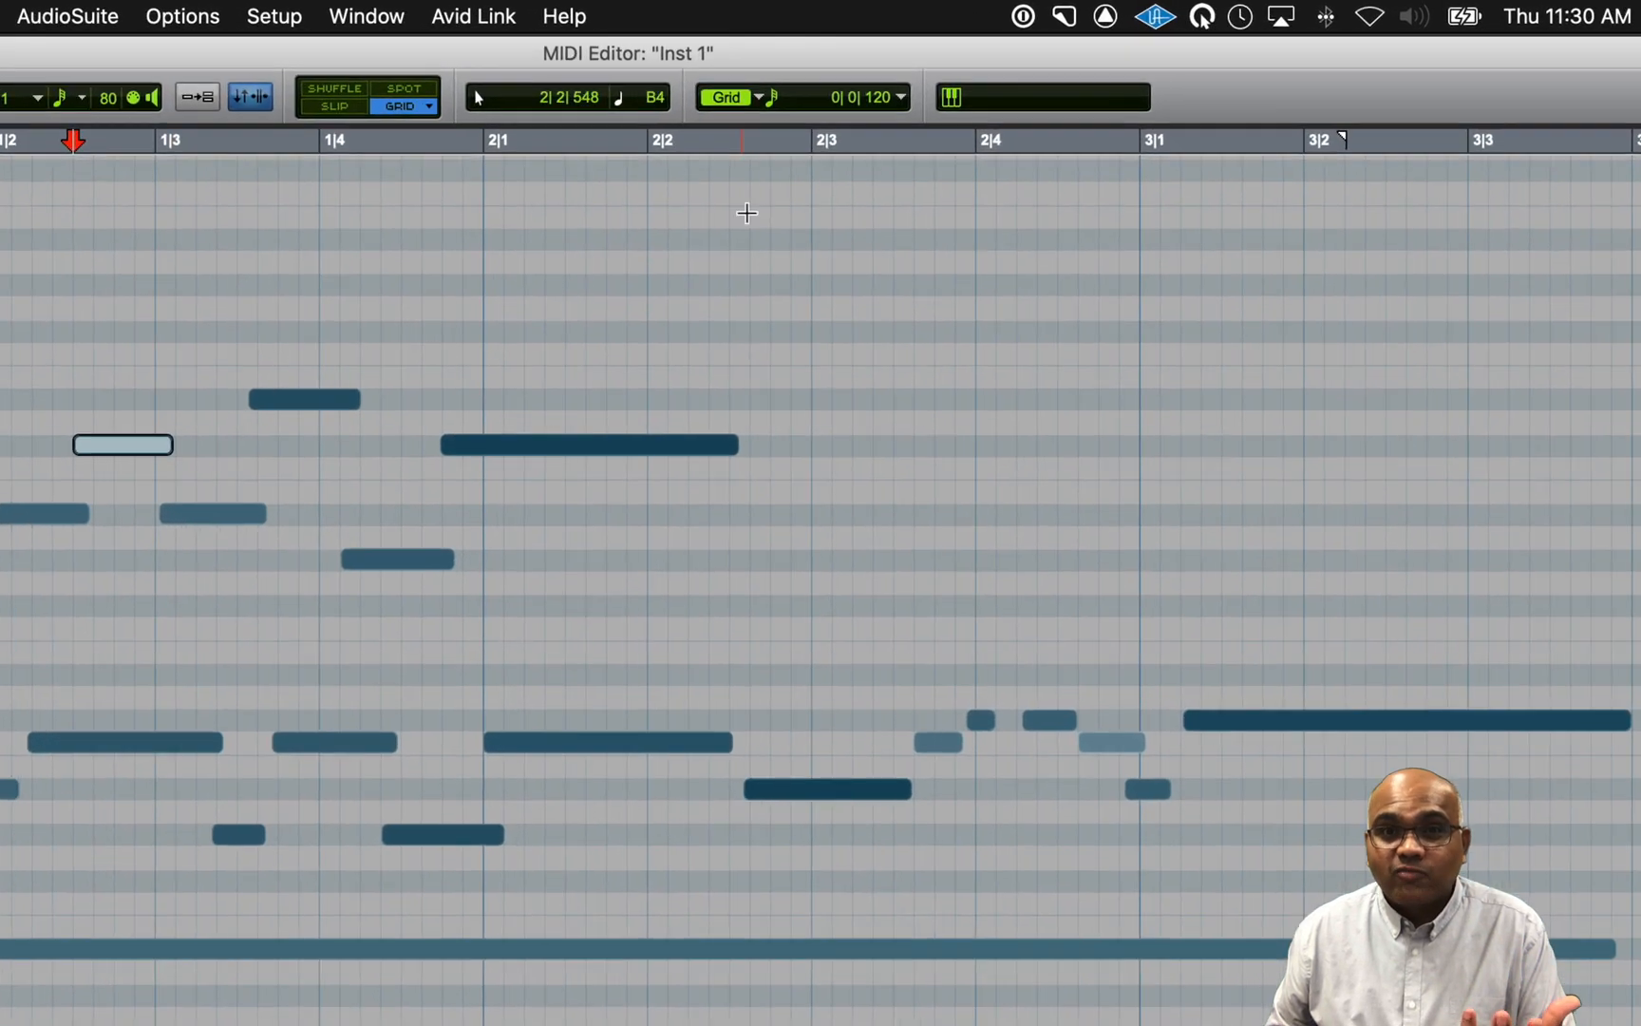
pyautogui.click(902, 98)
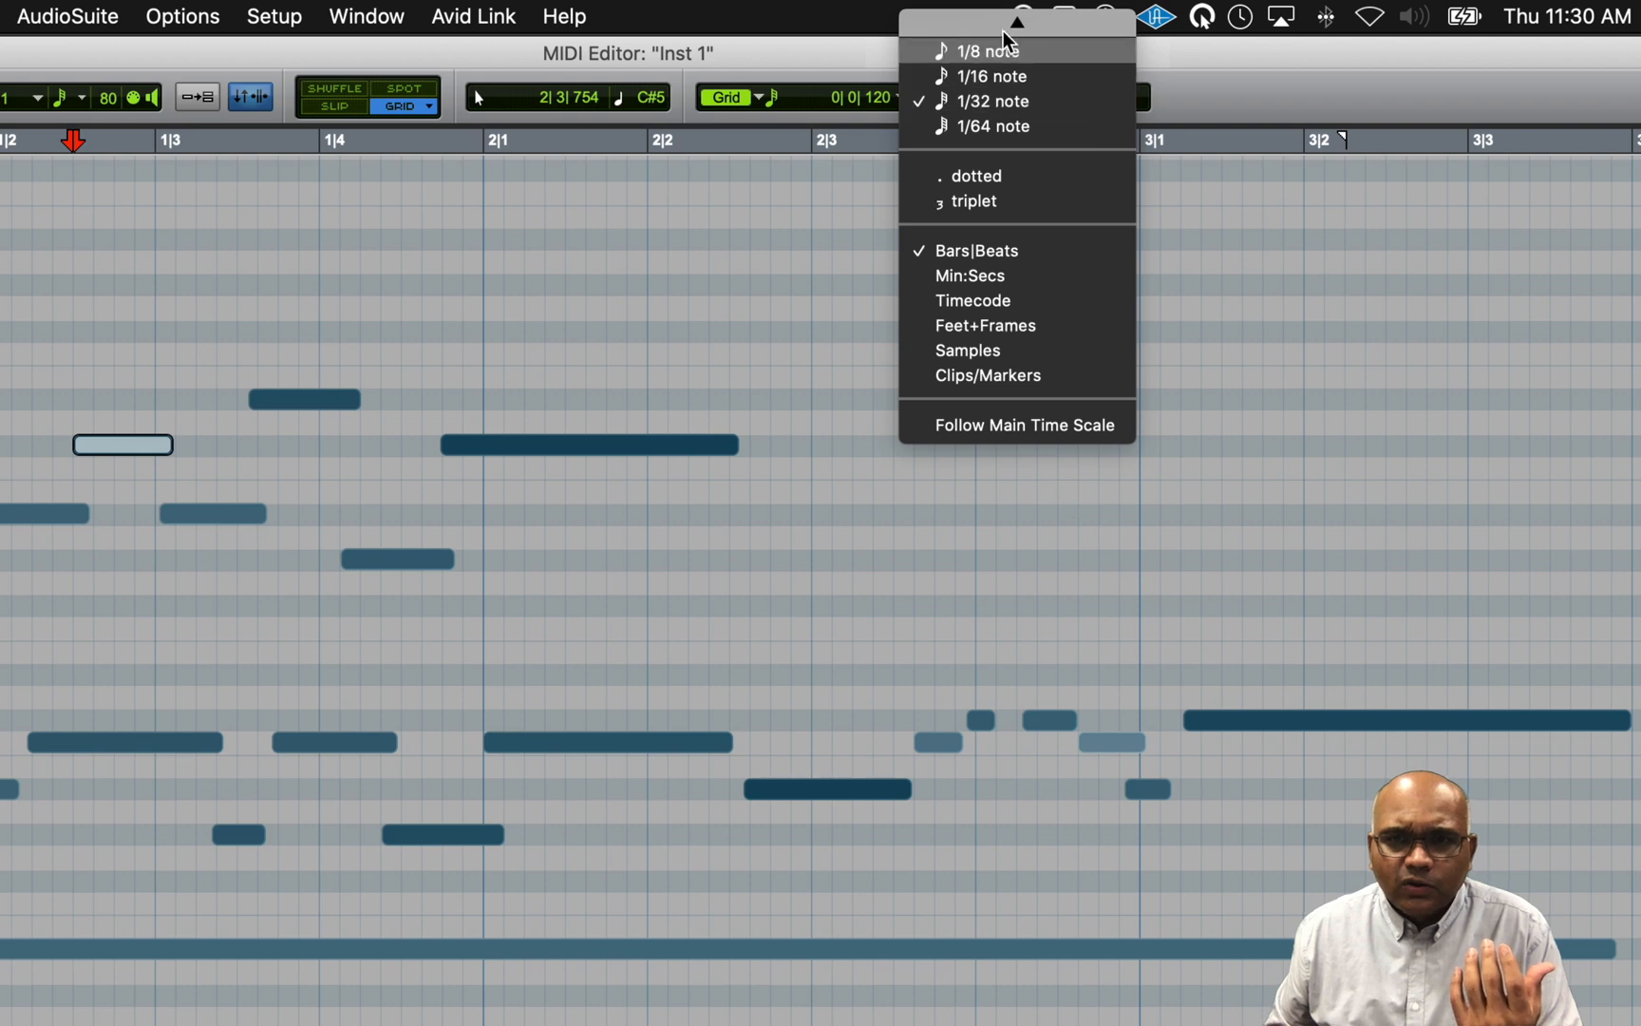
pyautogui.moveTo(1009, 28)
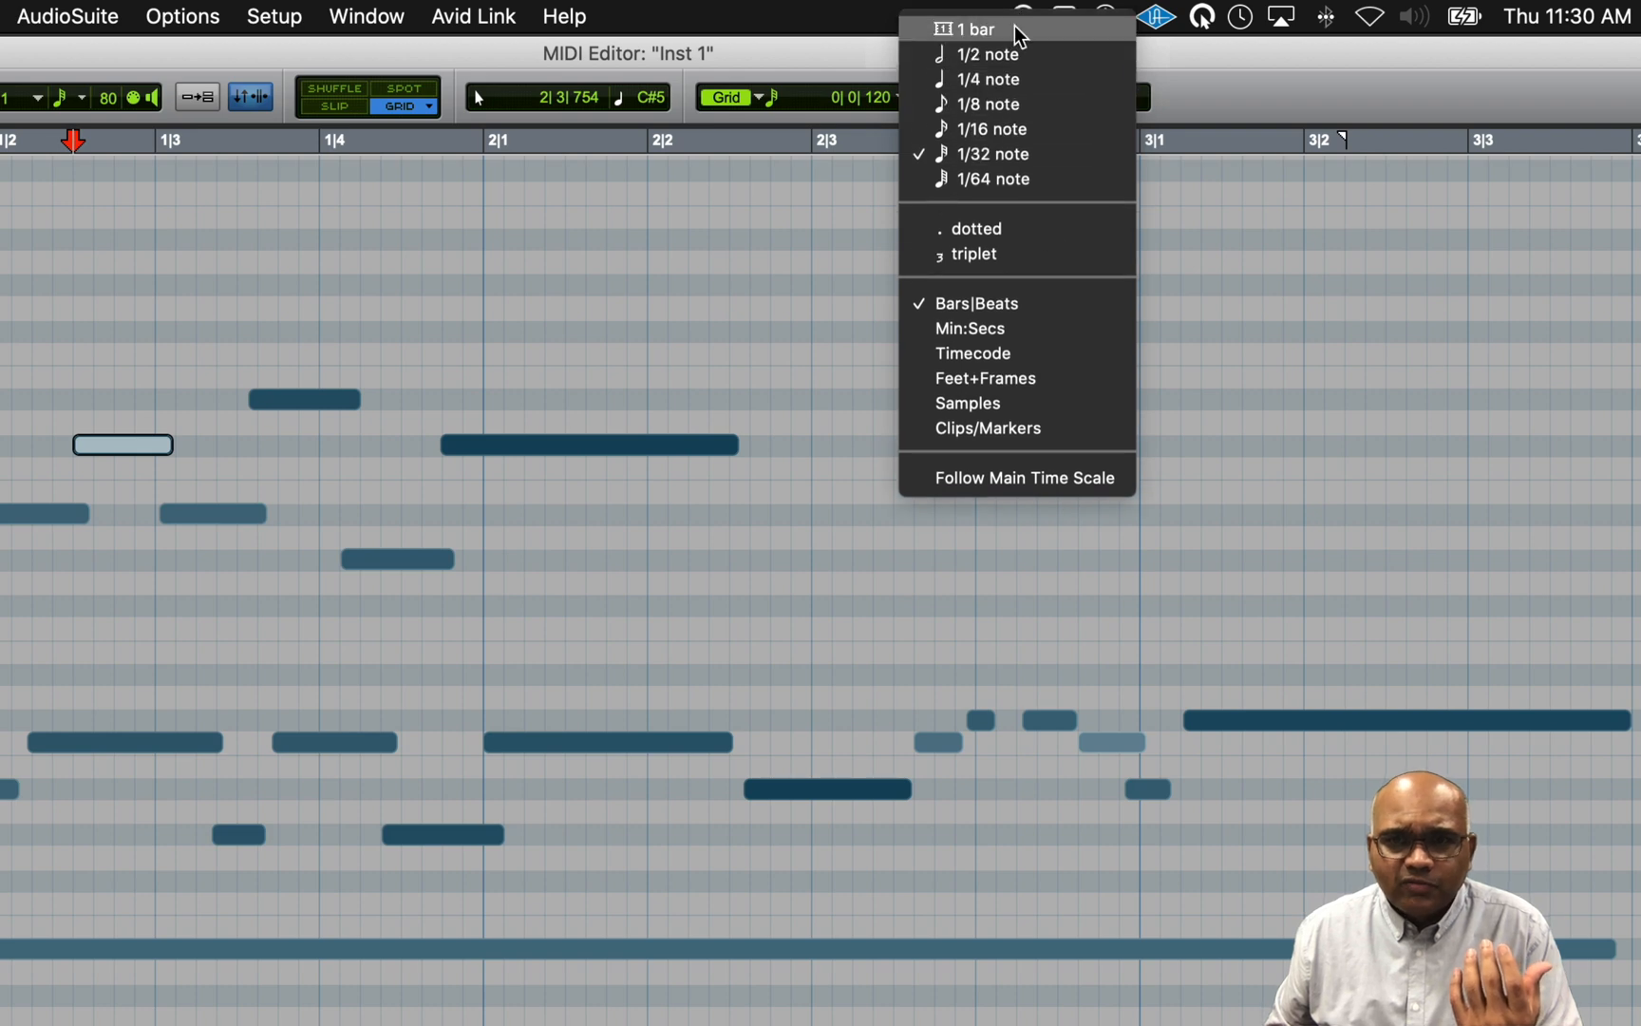
pyautogui.click(1021, 85)
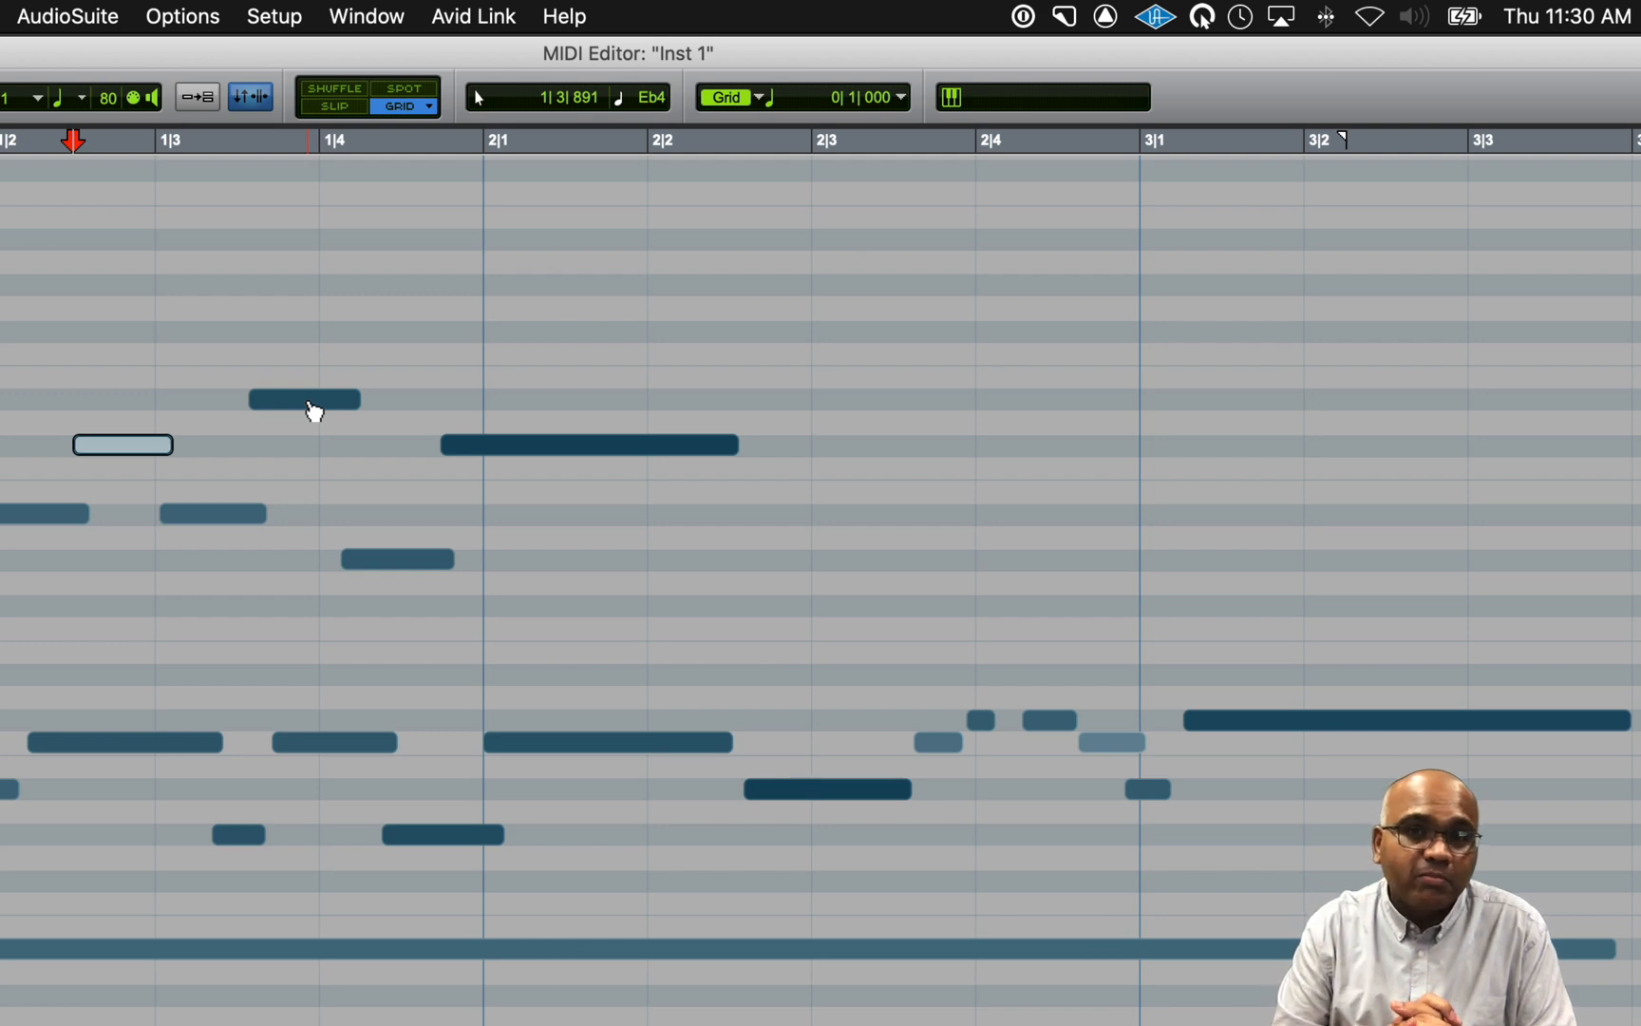
pyautogui.click(898, 98)
pyautogui.click(926, 157)
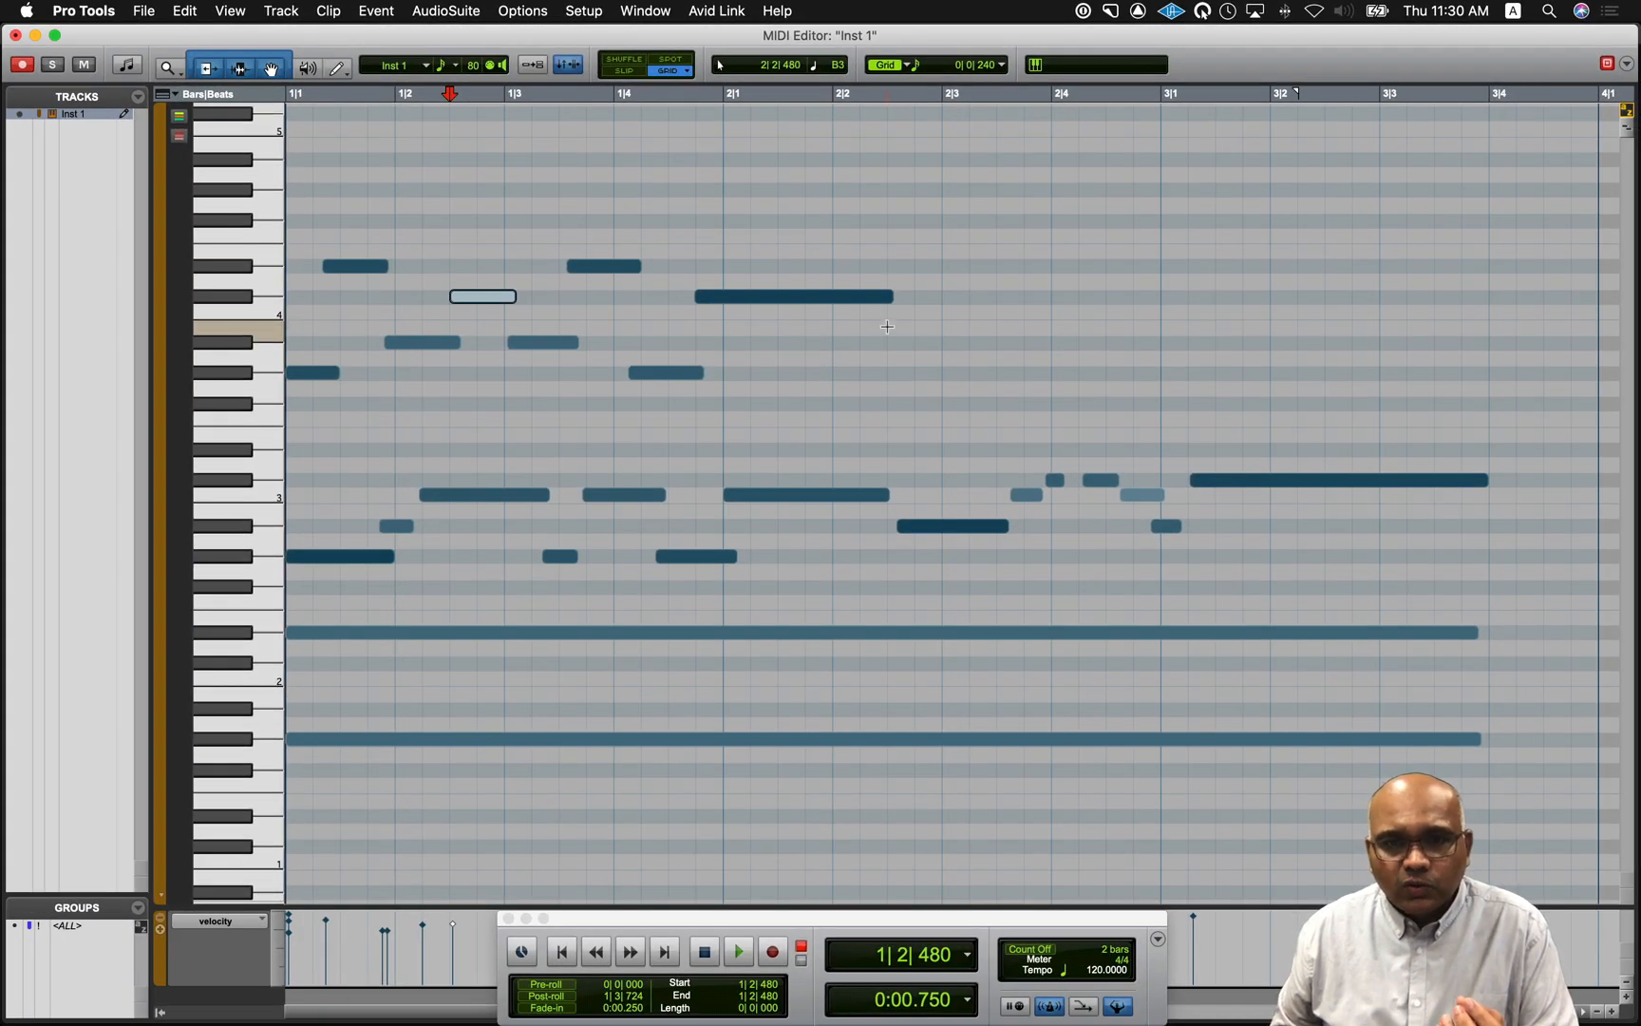
pyautogui.press('Return')
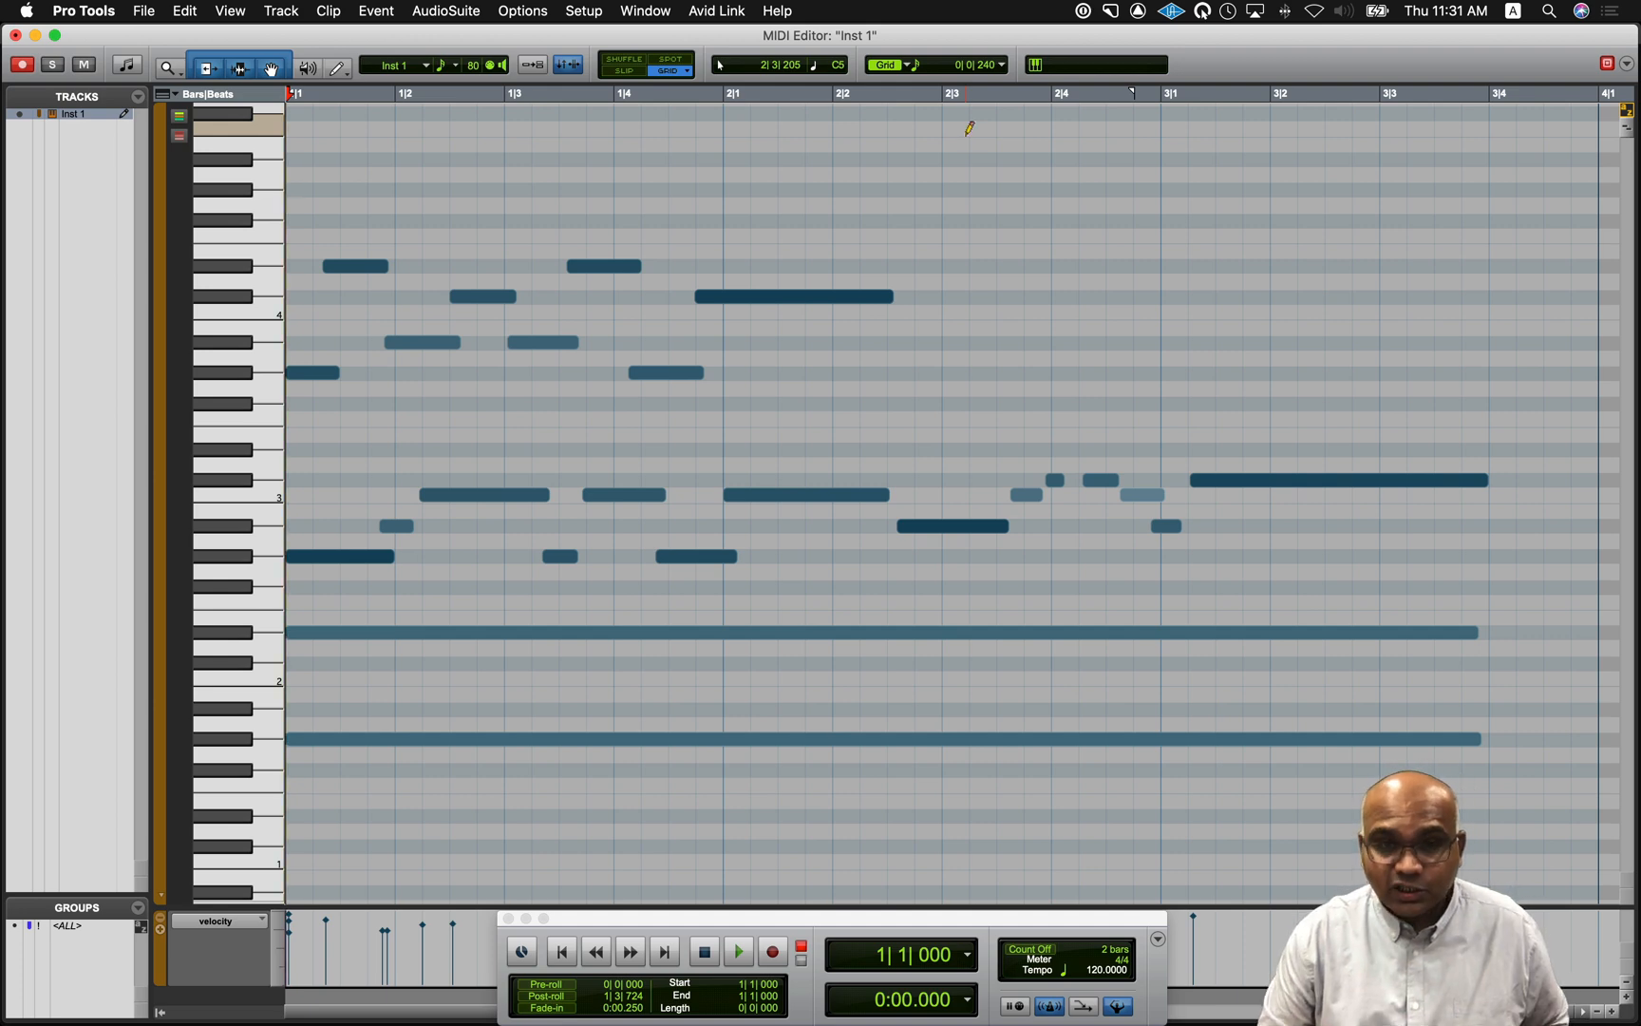
# - Return to the Edit window and show the Inst 1 track in velocity view
pyautogui.hotkey('ctrl', '=')
pyautogui.hotkey('ctrl', '-')
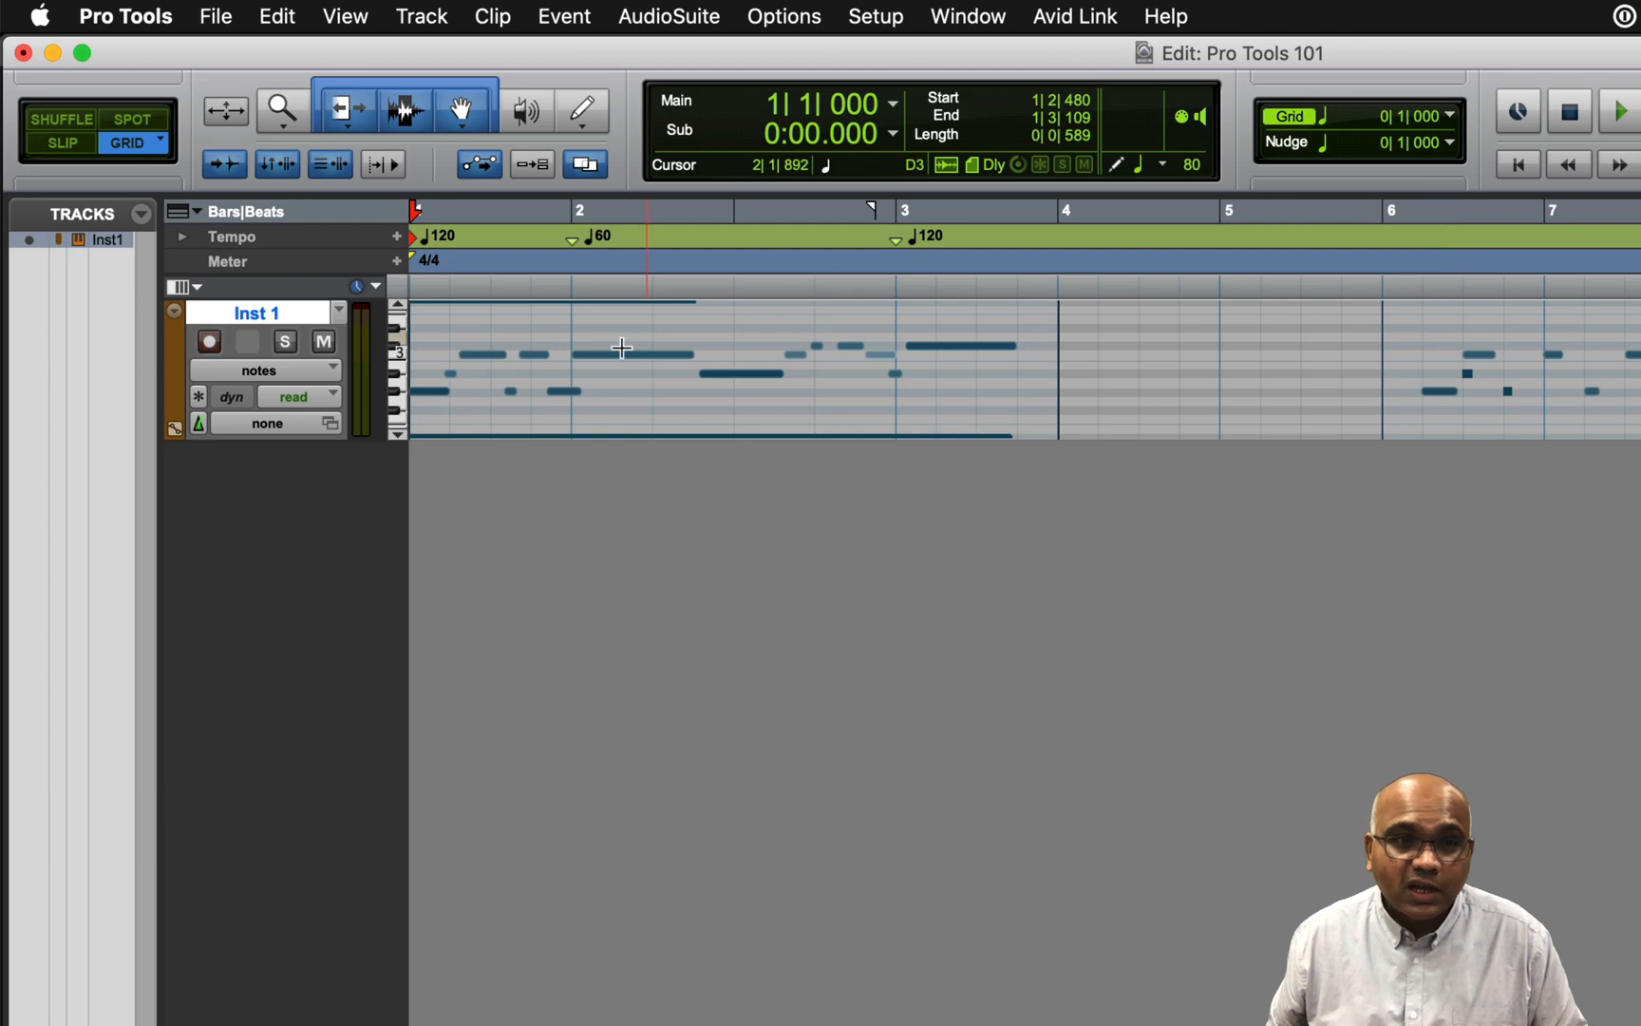
pyautogui.click(325, 374)
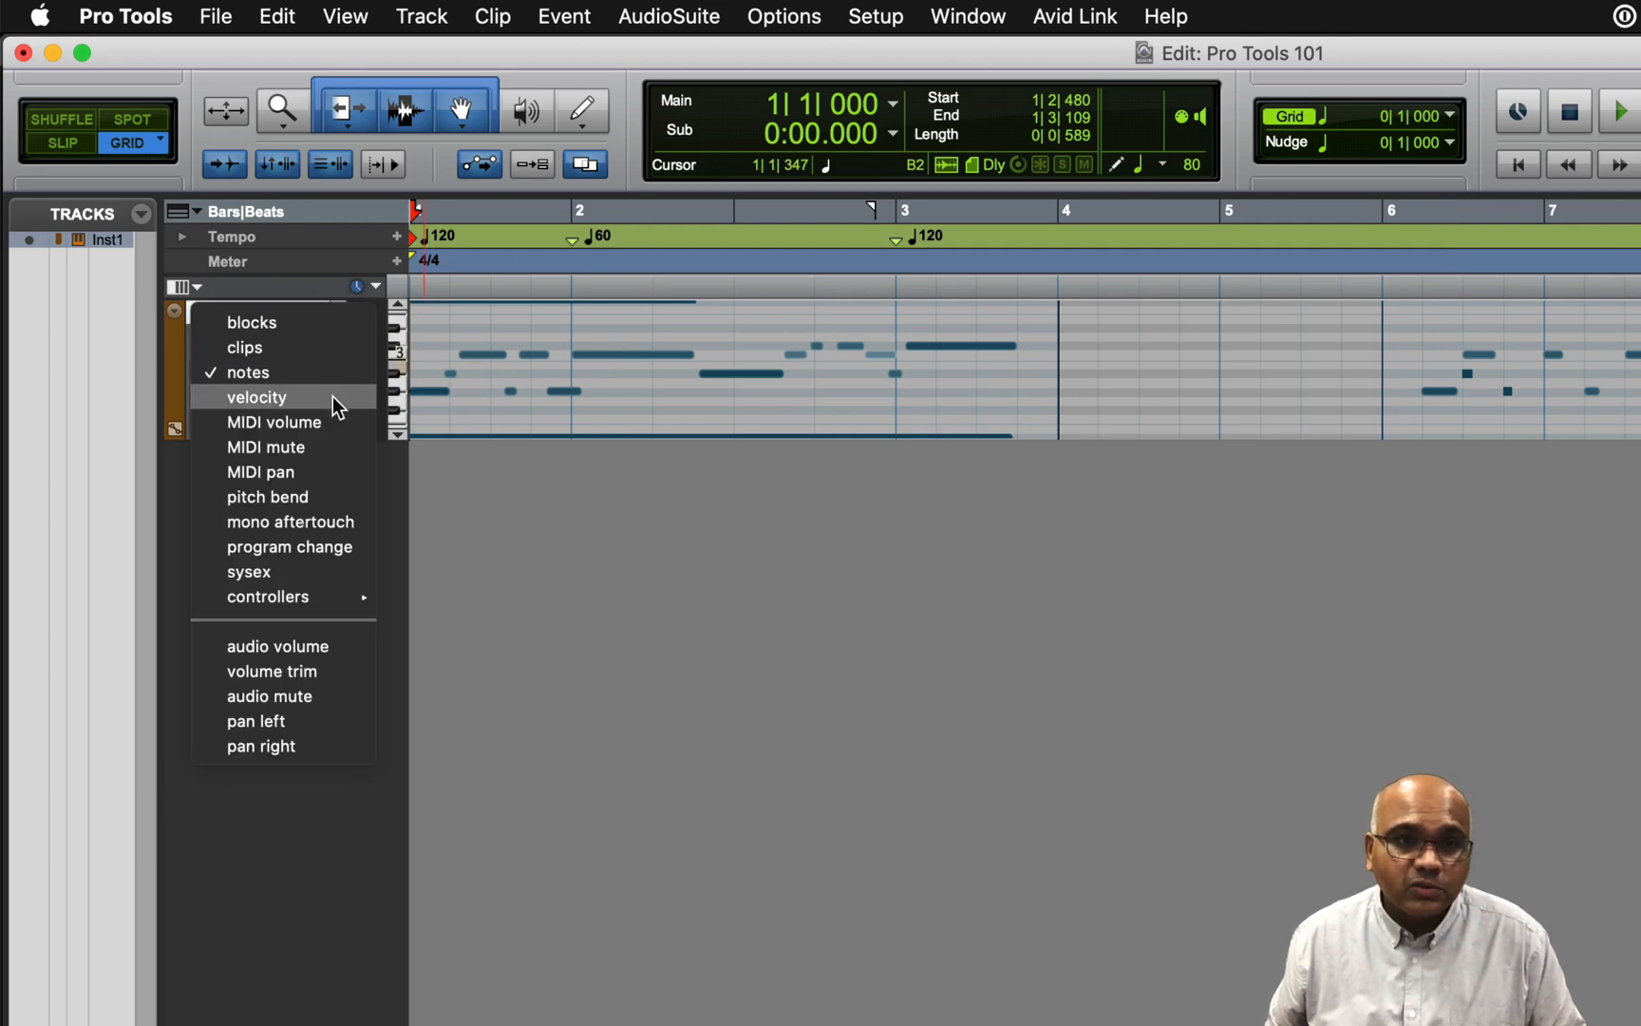
pyautogui.click(332, 396)
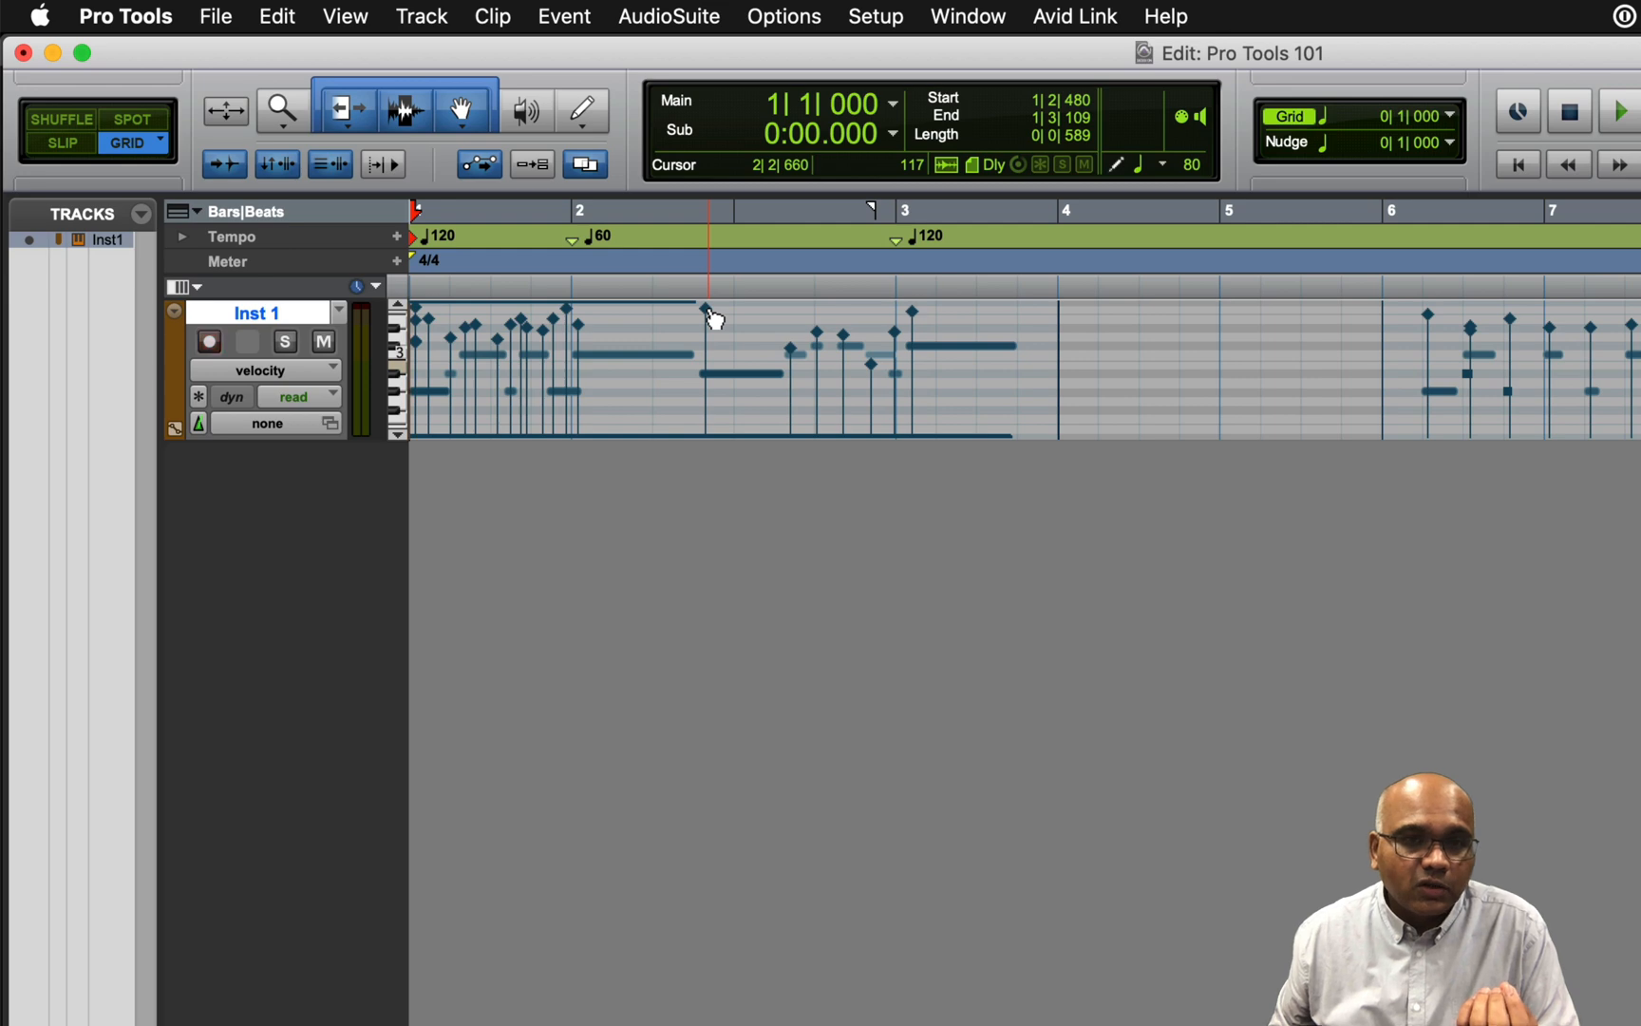
# - Lower the velocity of the Bb2 note at 2|2|565 to 12, raise it to 38, and return to the session start
pyautogui.moveTo(714, 319); pyautogui.dragTo(712, 443)
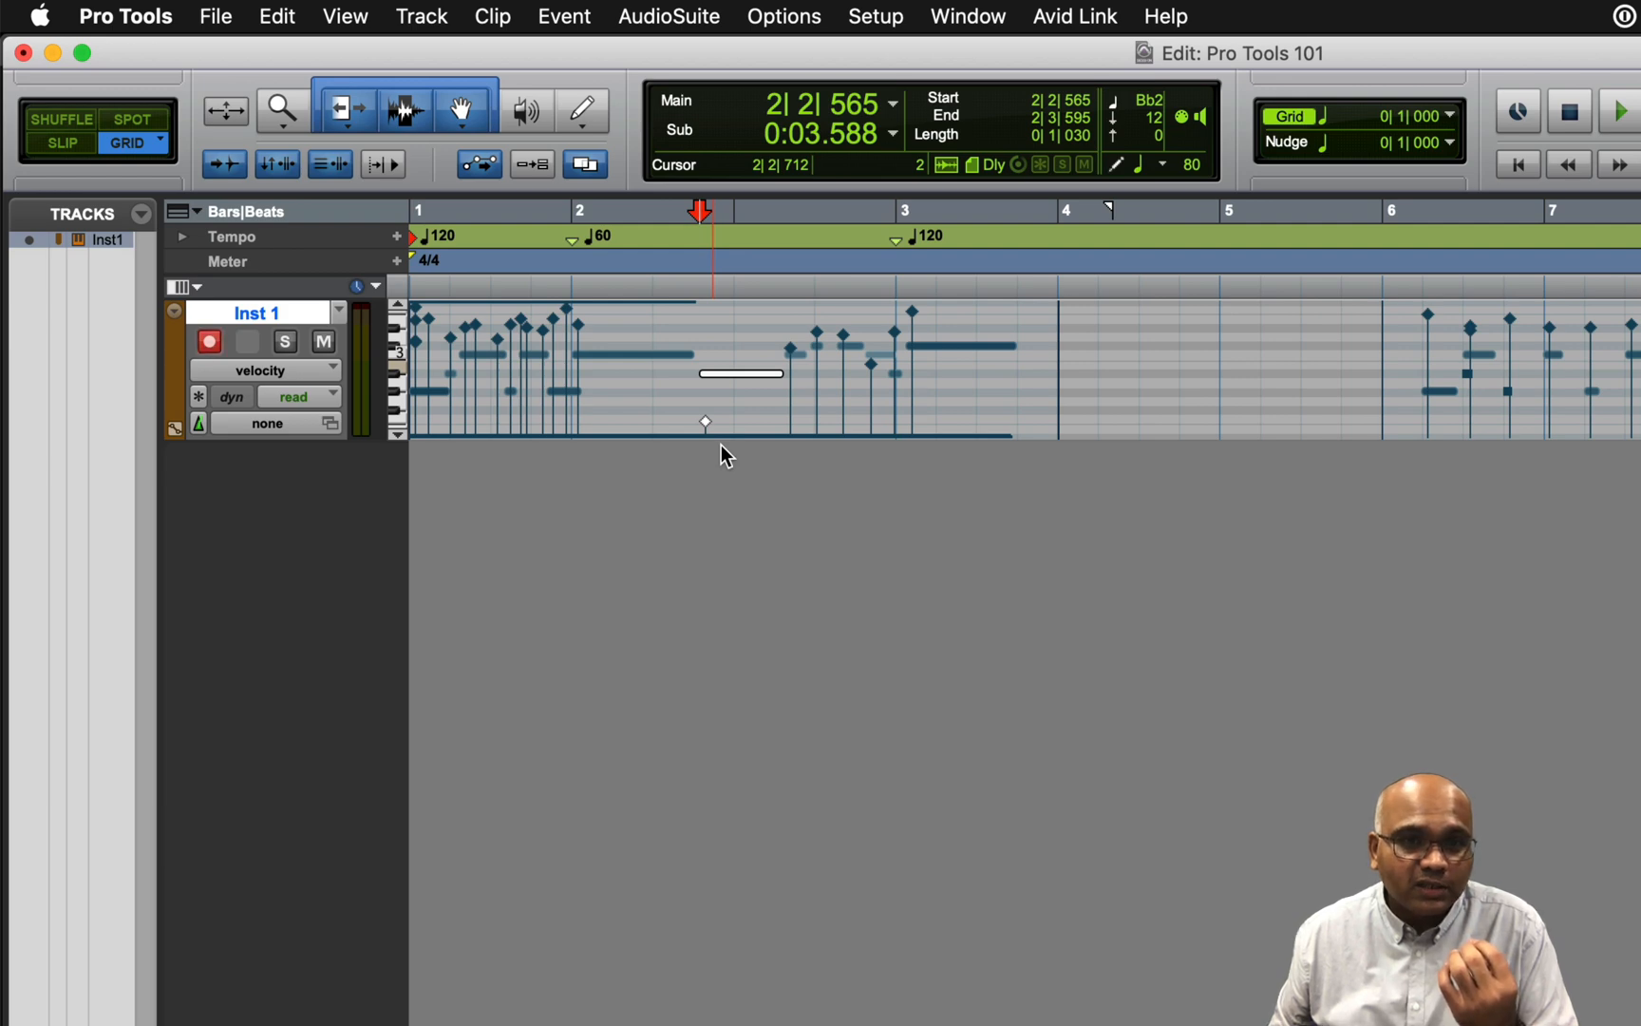
pyautogui.press('Return')
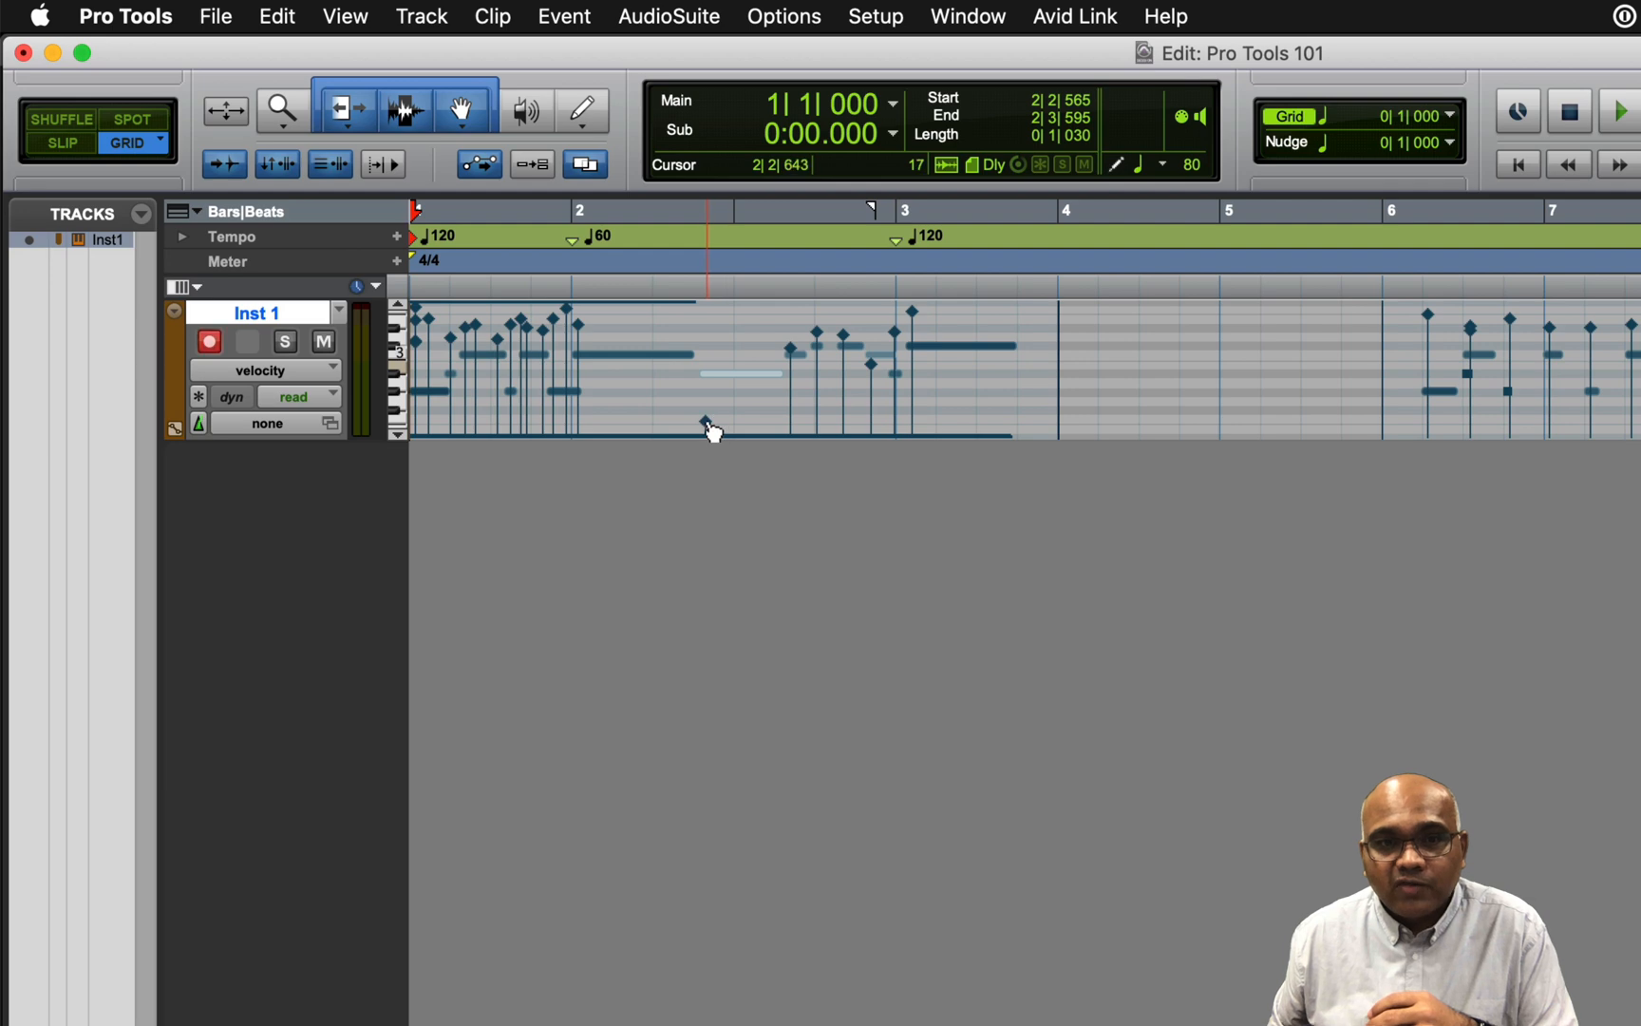
pyautogui.click(707, 422)
pyautogui.moveTo(711, 403); pyautogui.dragTo(711, 399)
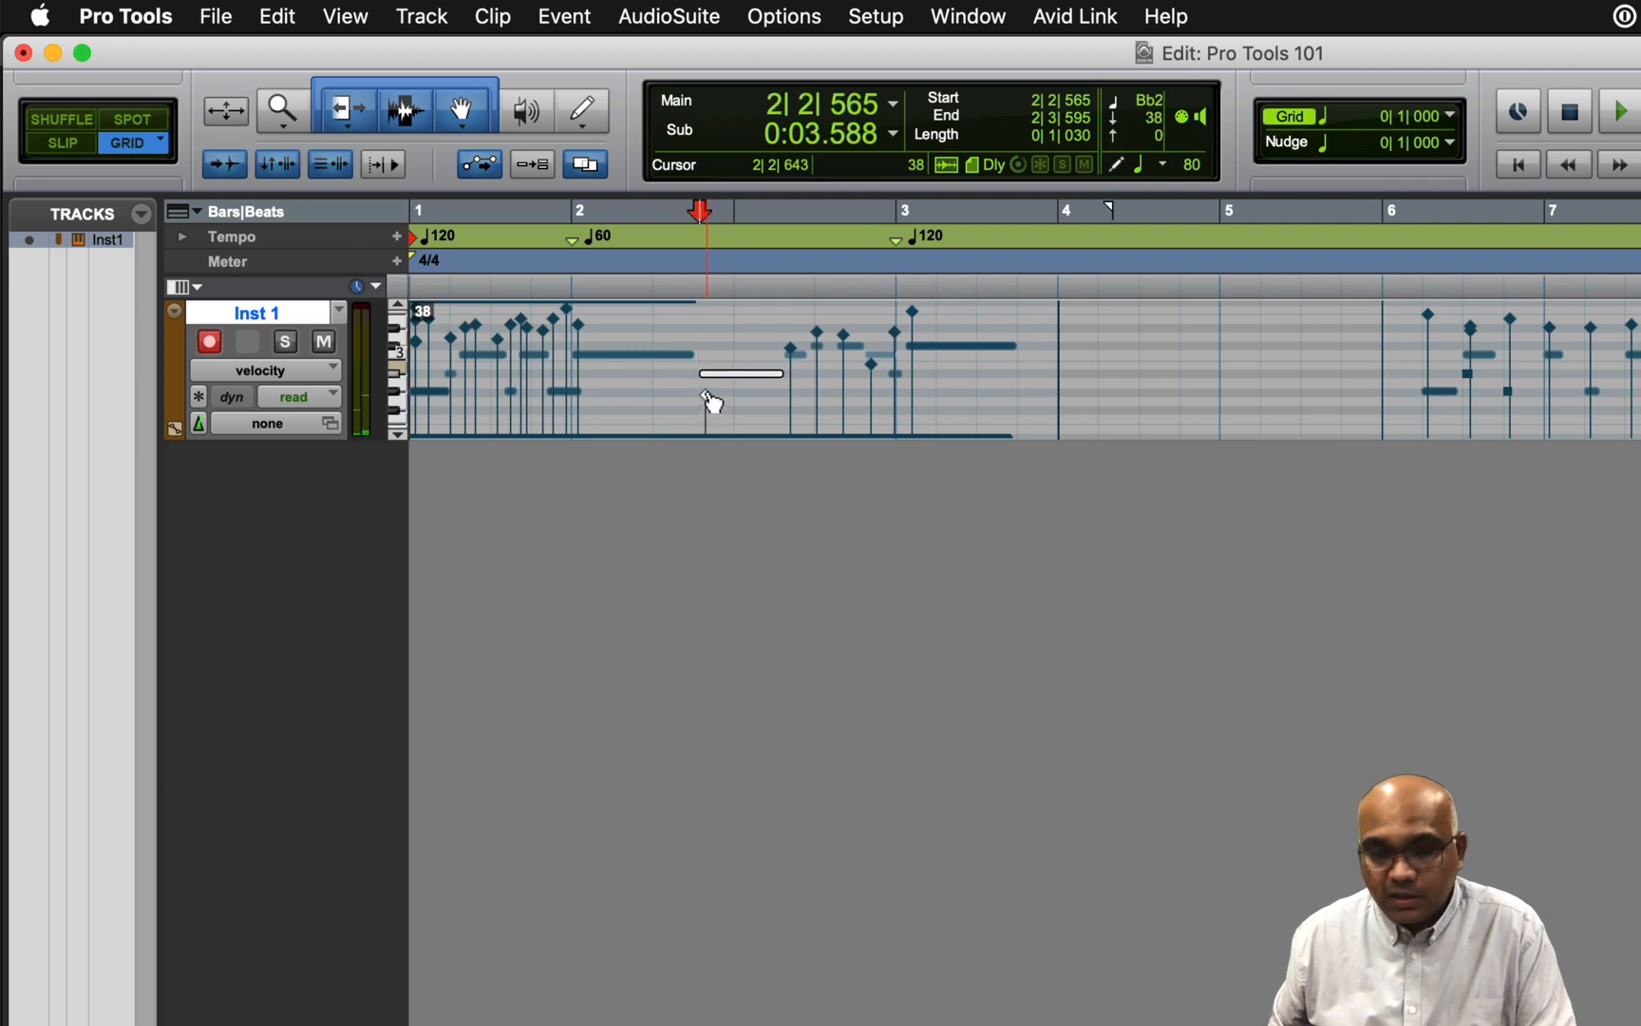
pyautogui.press('Return')
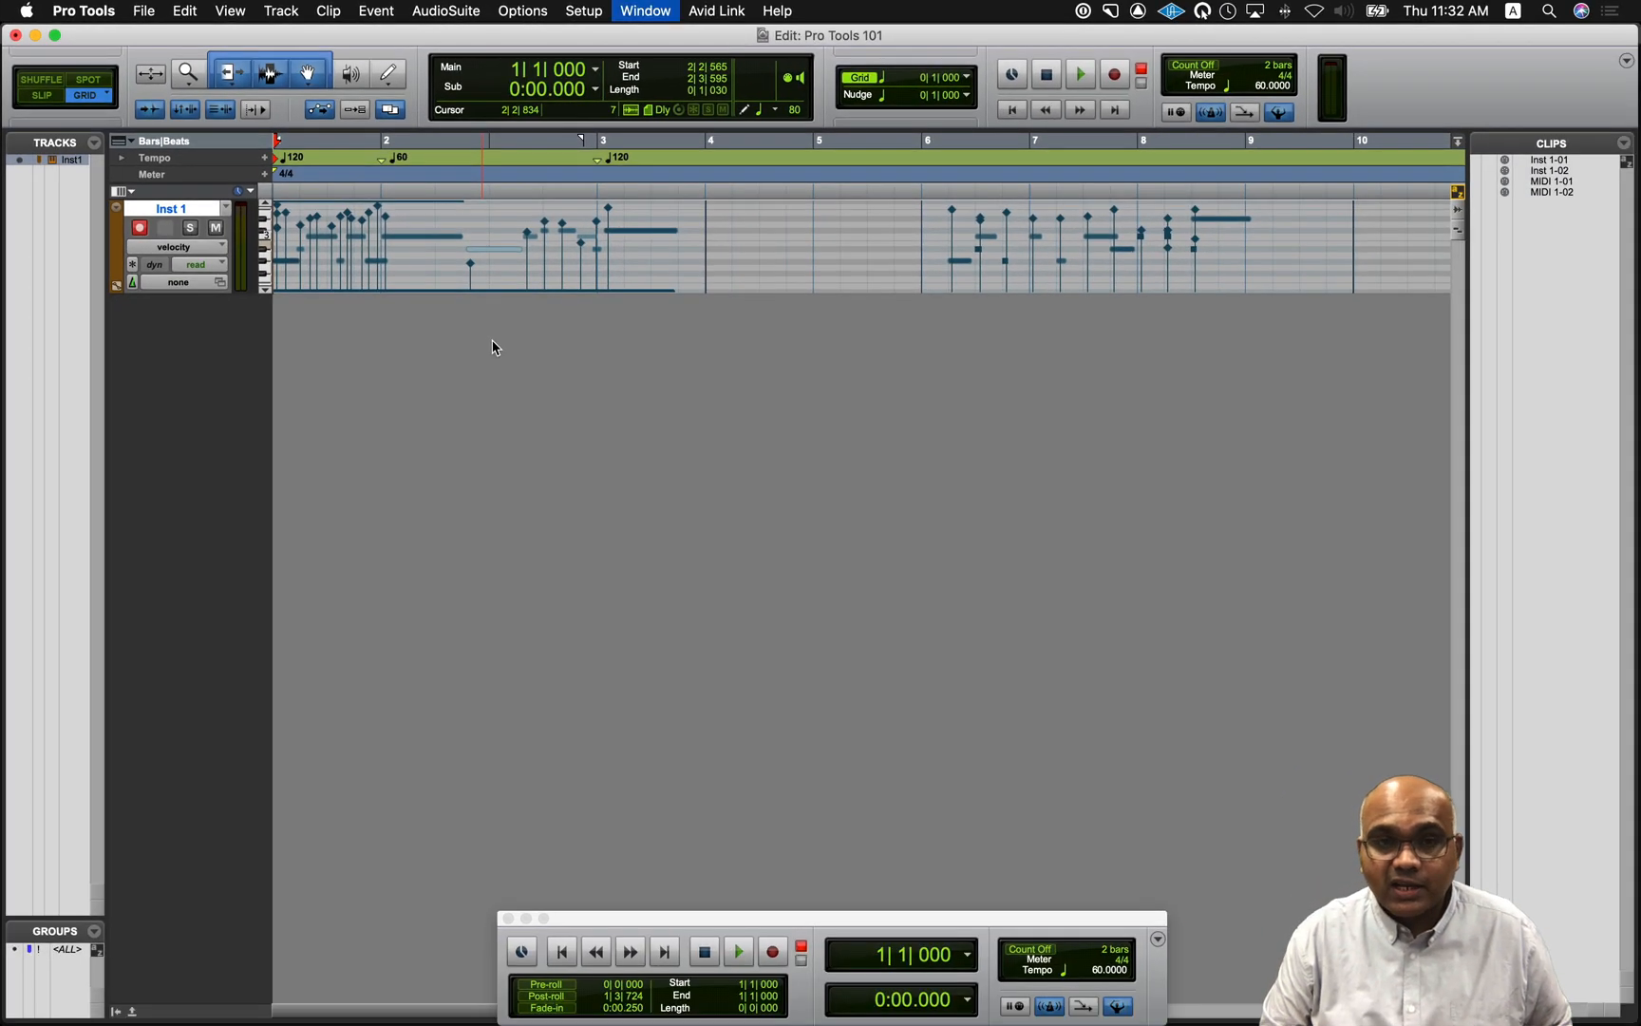
# - In the MIDI Editor, close the floating Transport window and lower the velocities of the last seven melody notes together by about half
pyautogui.hotkey('ctrl', '=')
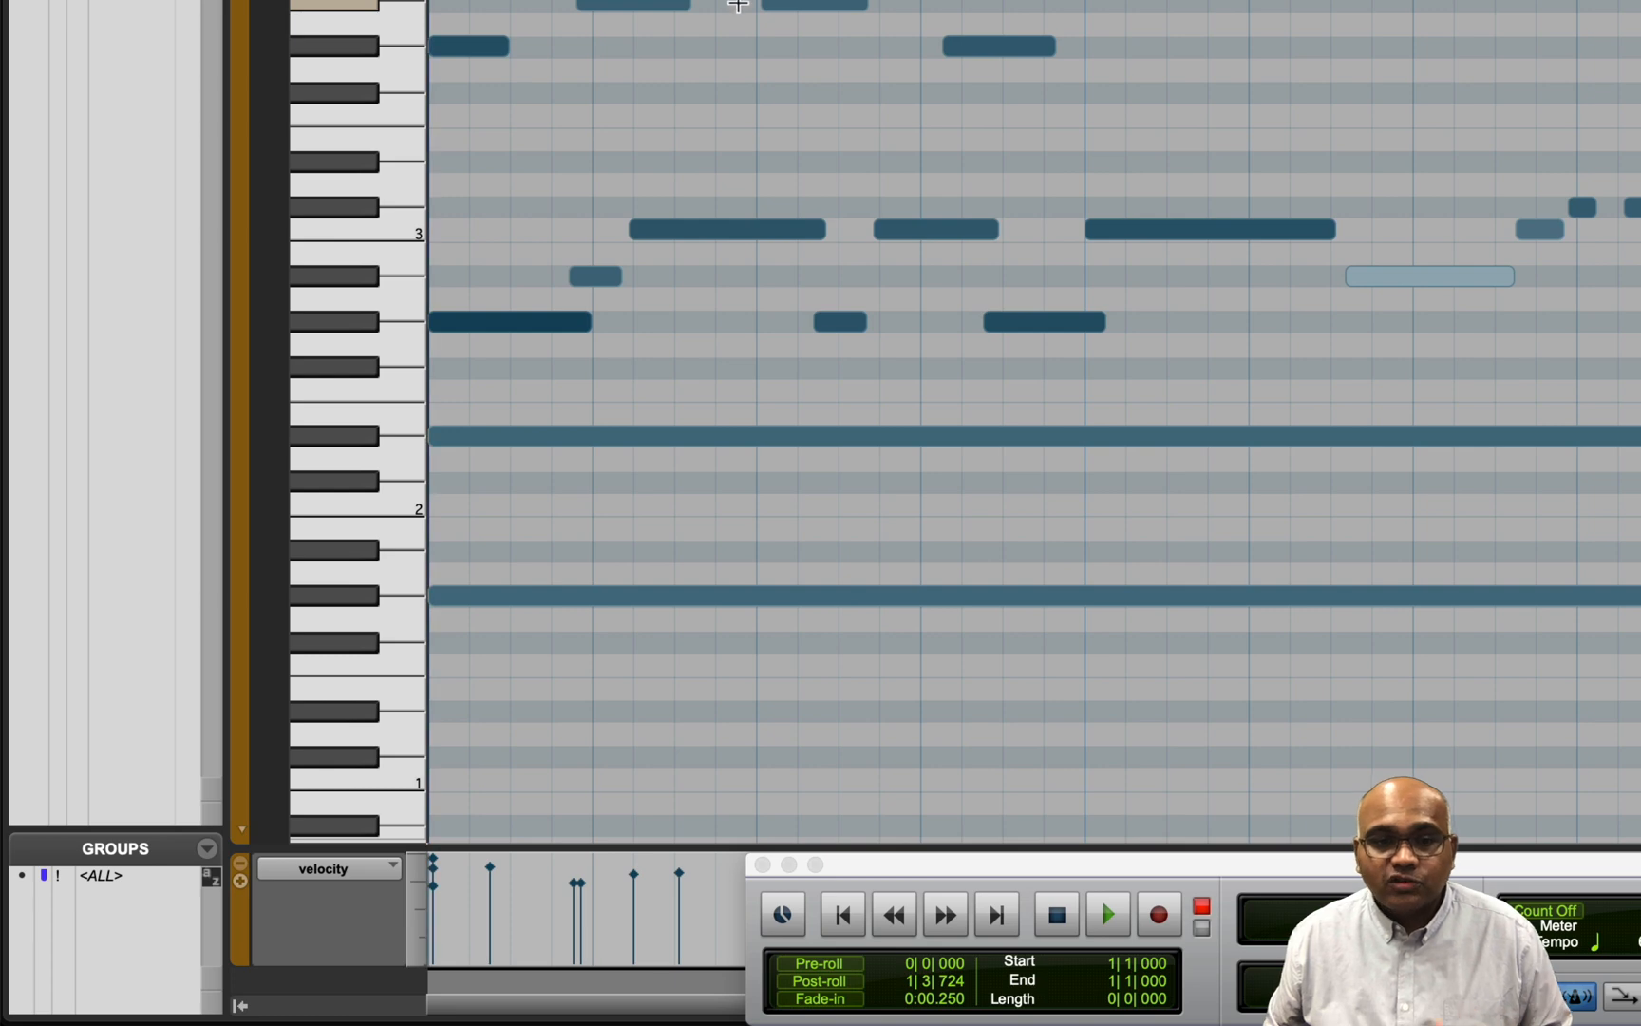
pyautogui.click(763, 865)
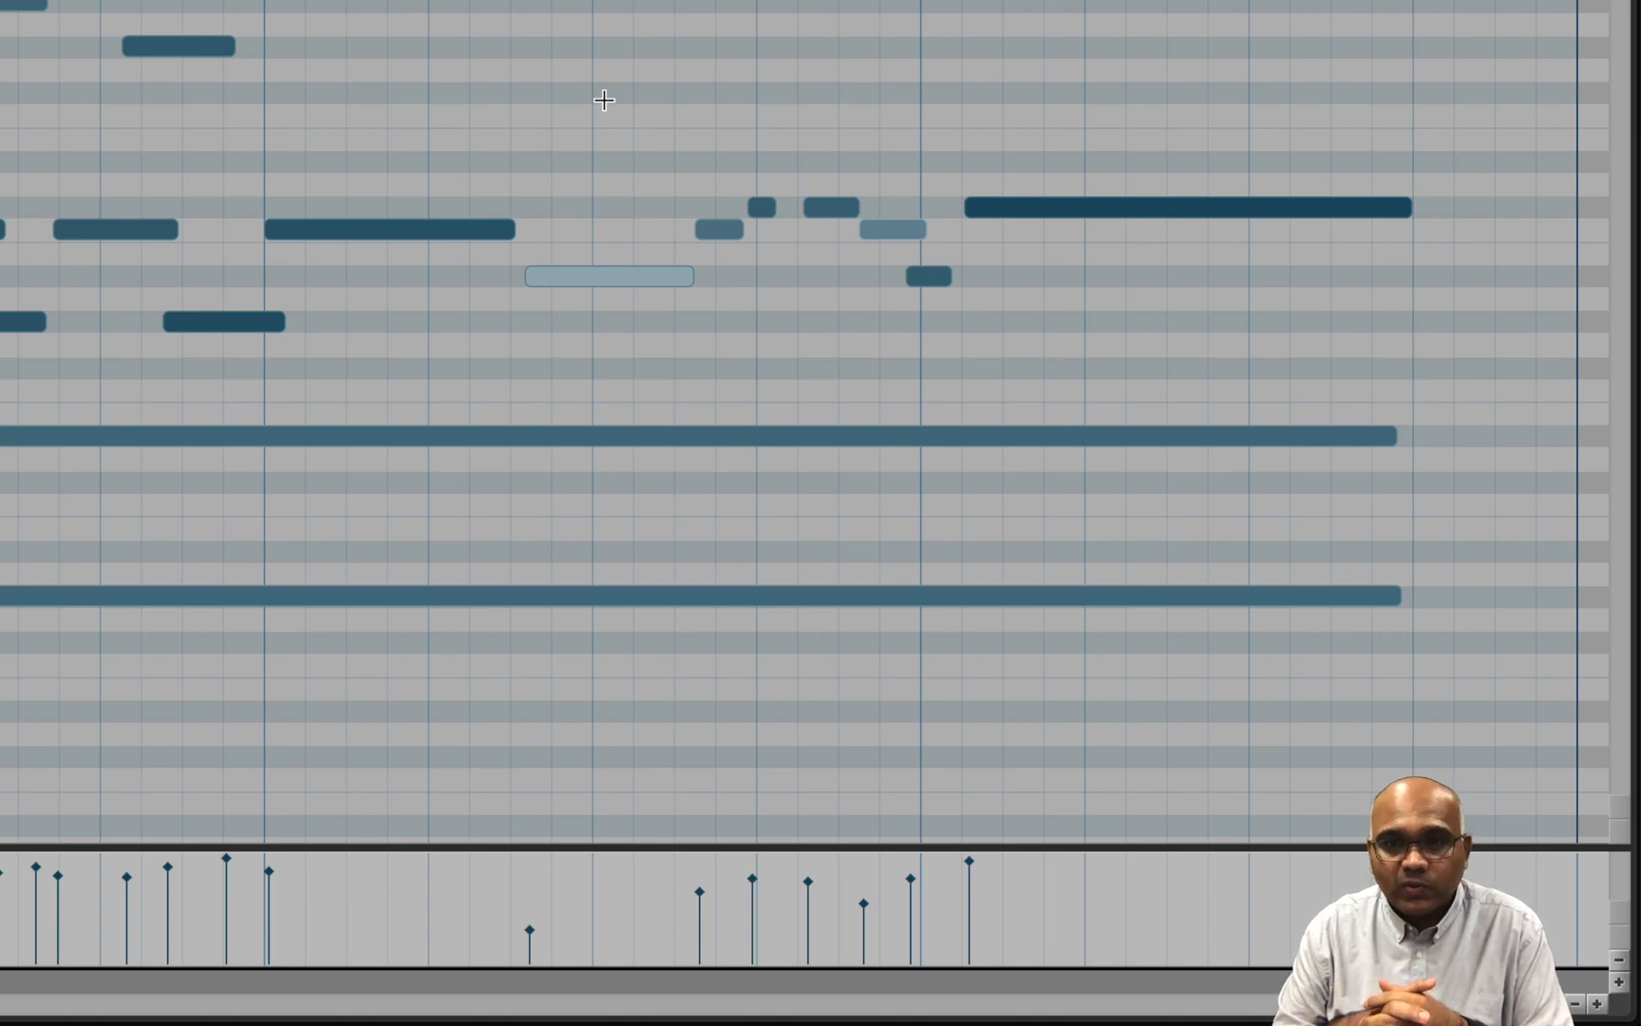
pyautogui.moveTo(604, 100); pyautogui.dragTo(1296, 359)
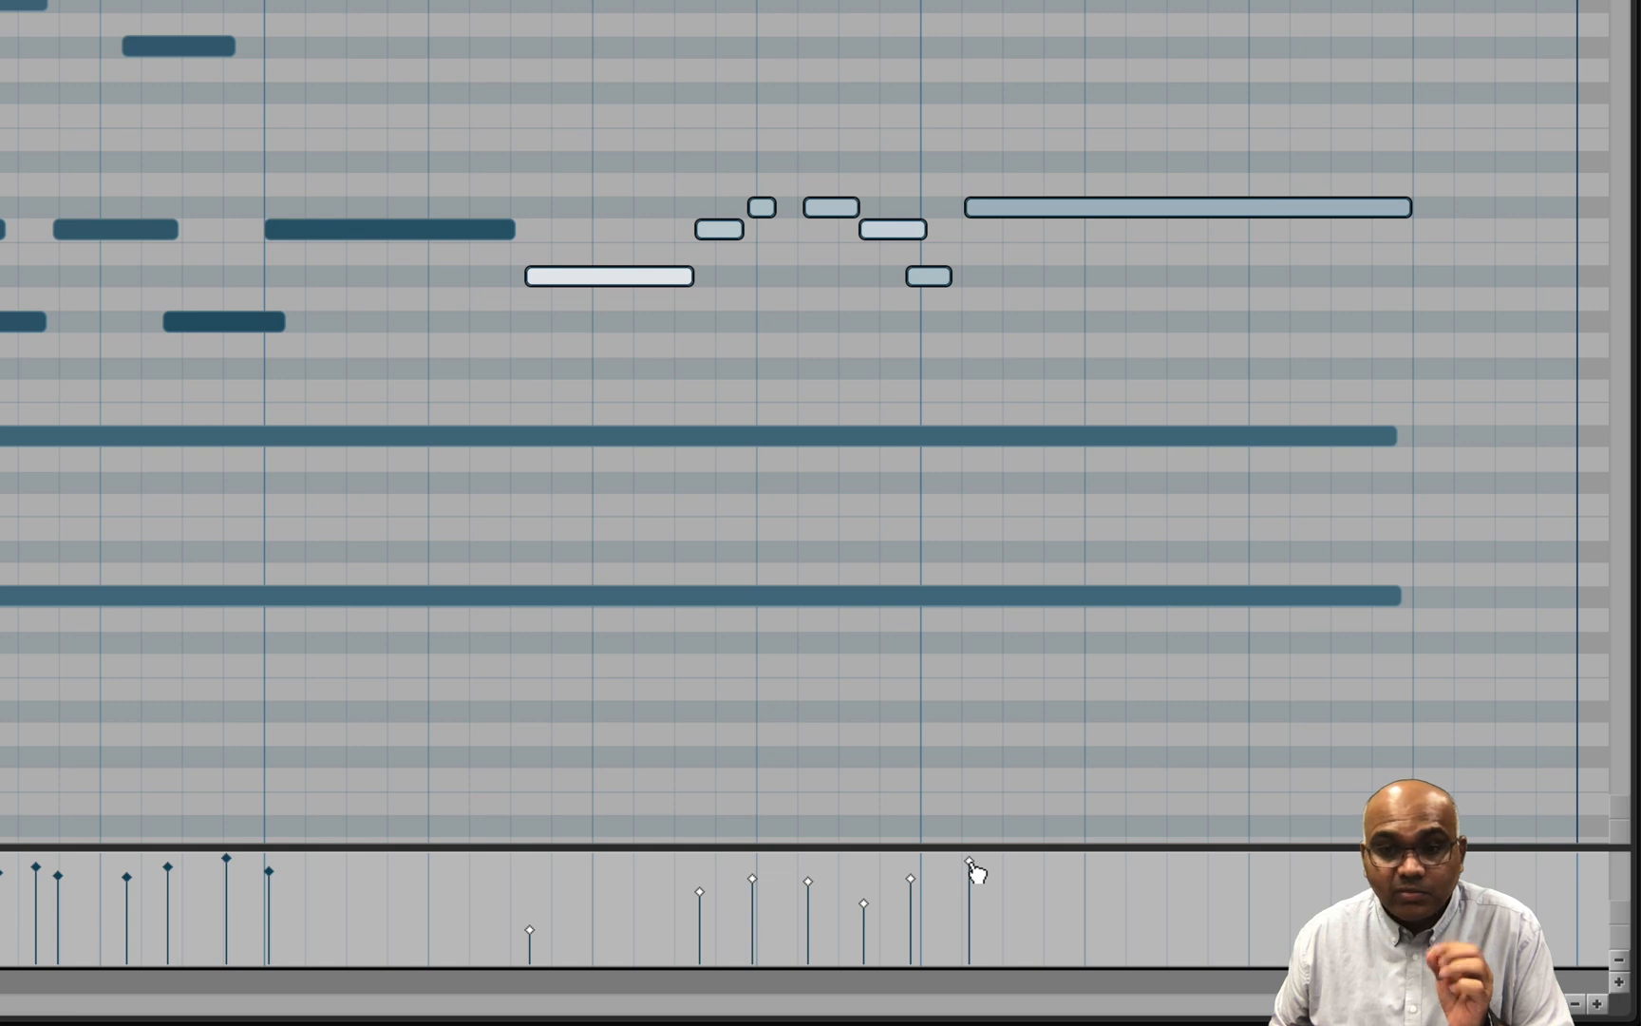
pyautogui.moveTo(971, 864); pyautogui.dragTo(972, 932)
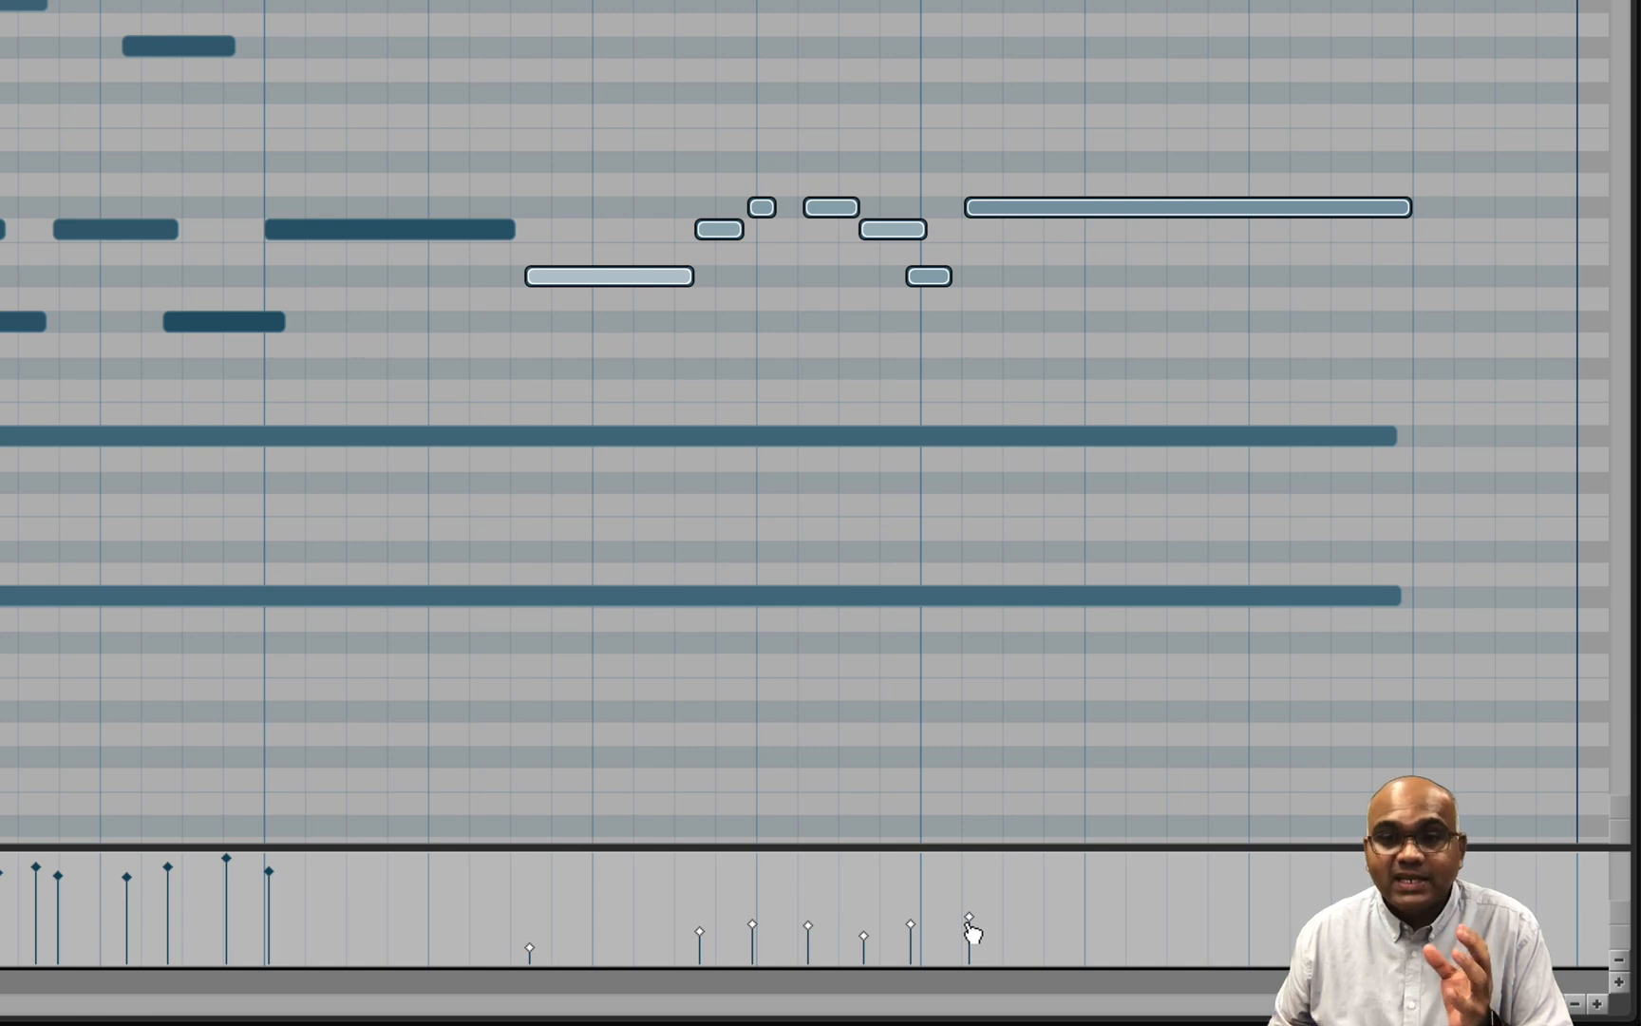
pyautogui.moveTo(972, 931); pyautogui.dragTo(966, 924)
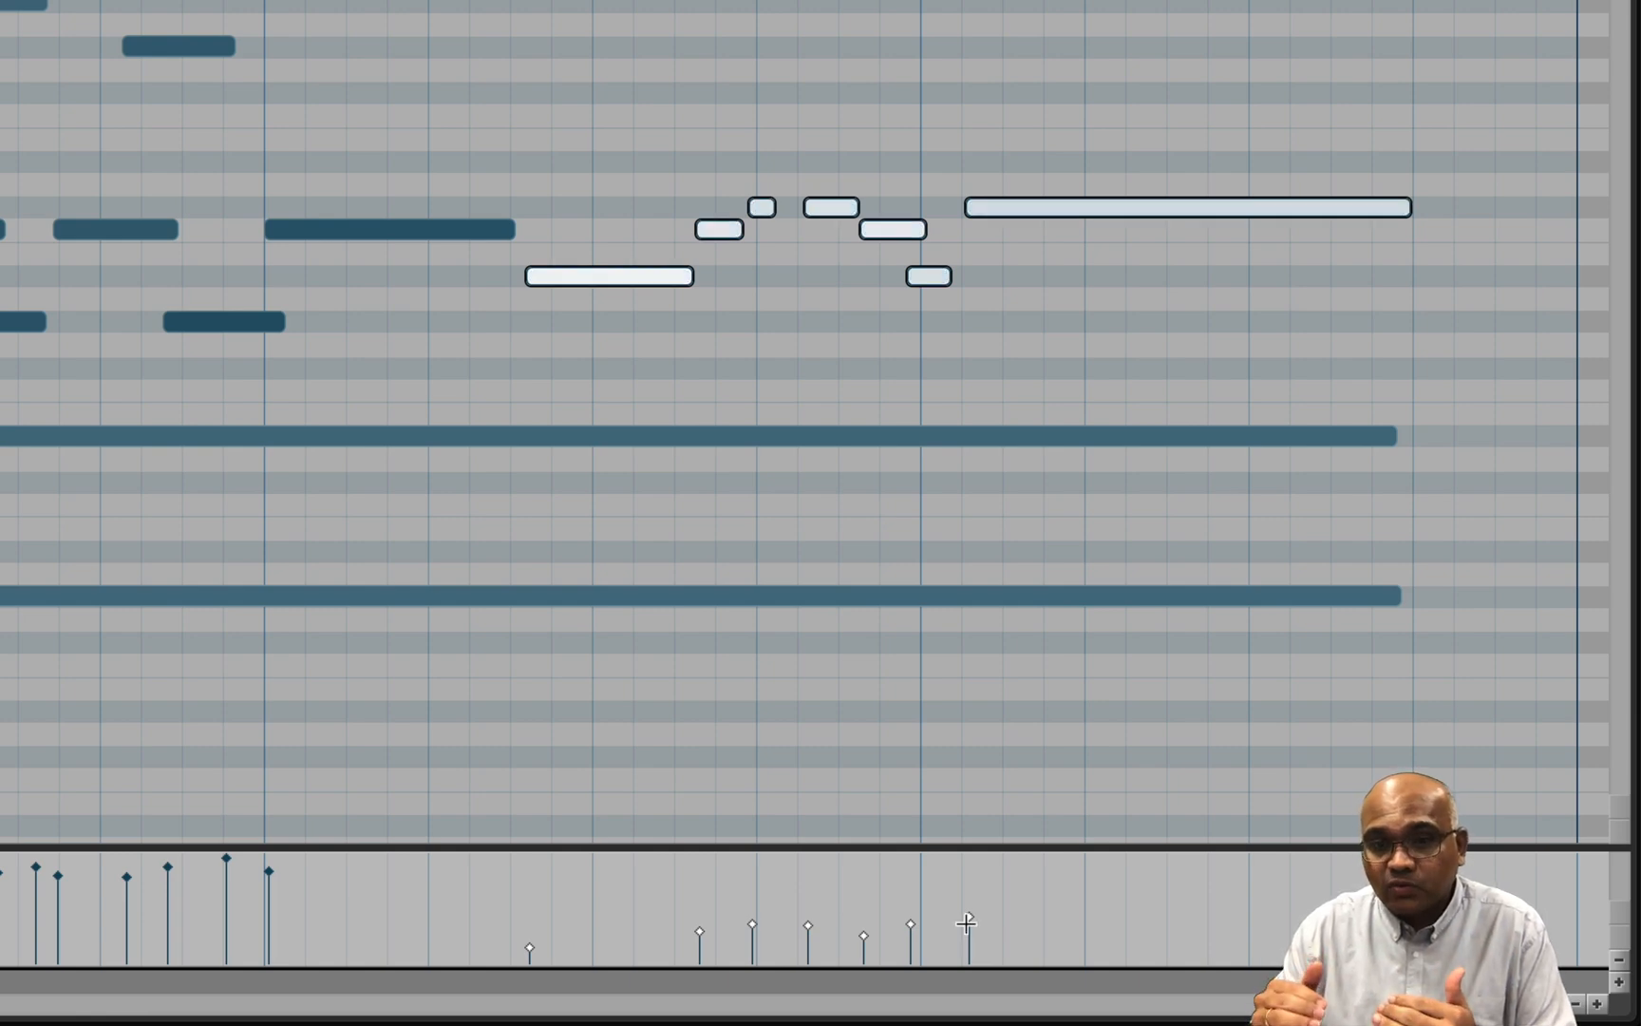
pyautogui.click(996, 918)
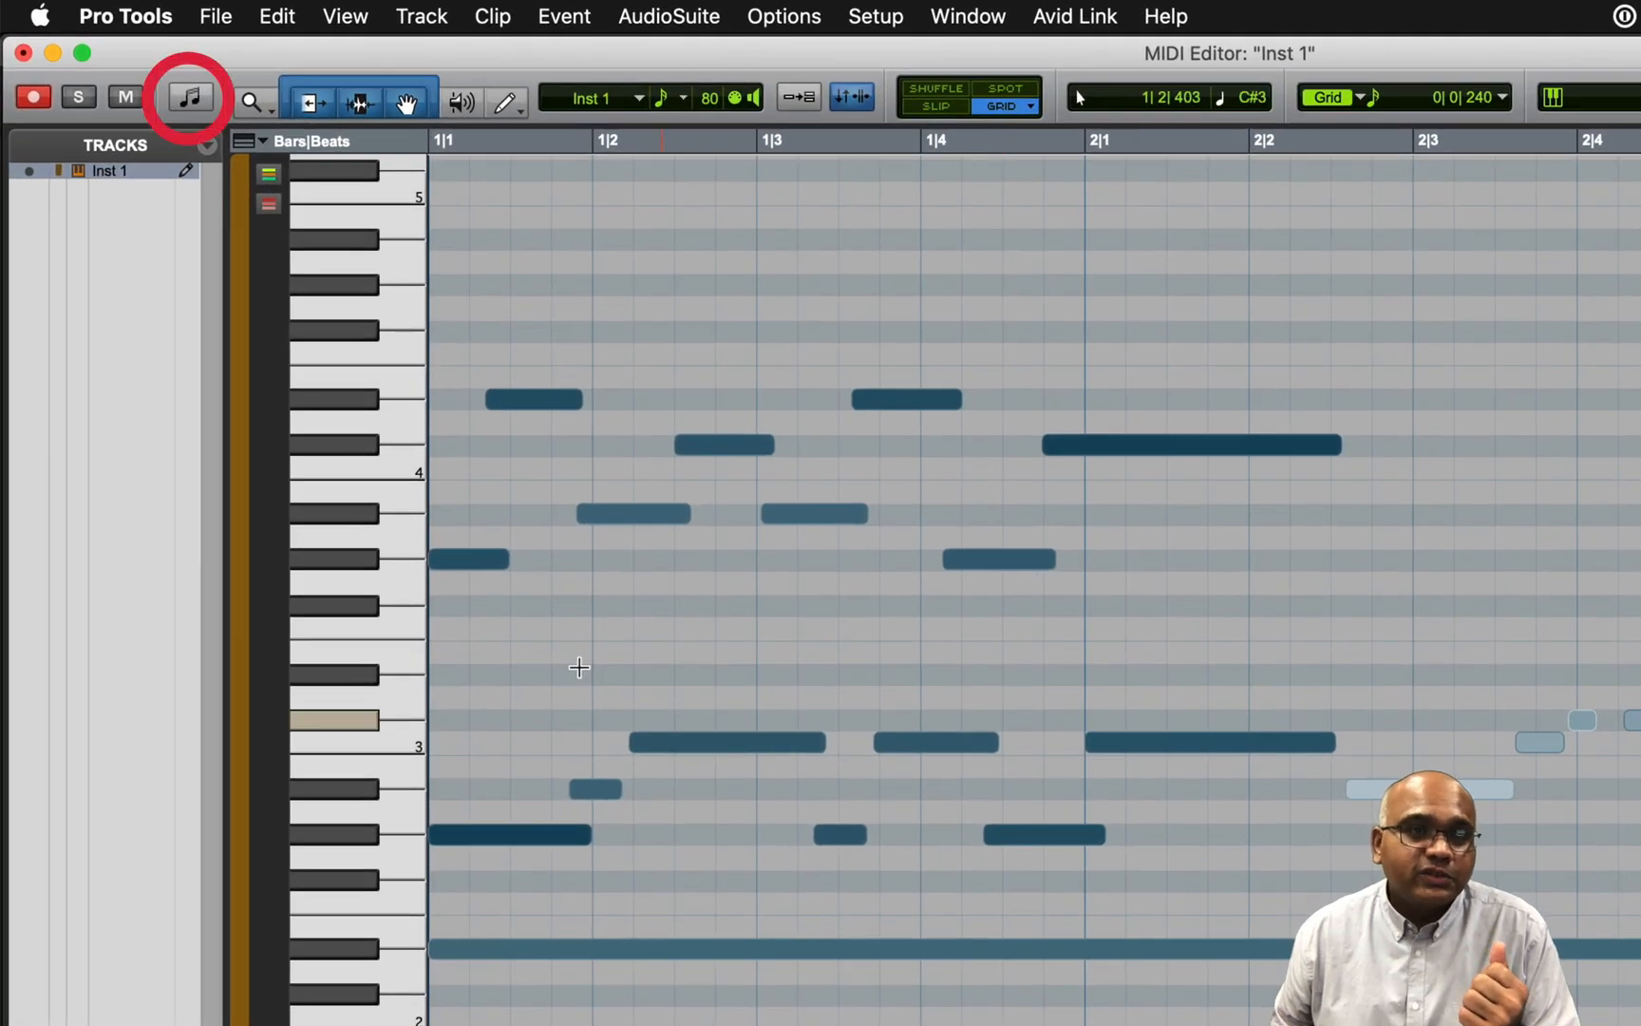
# - In notation view, raise the dotted quarter note at the start of bar 2 to G3, and return to the piano roll
pyautogui.click(201, 110)
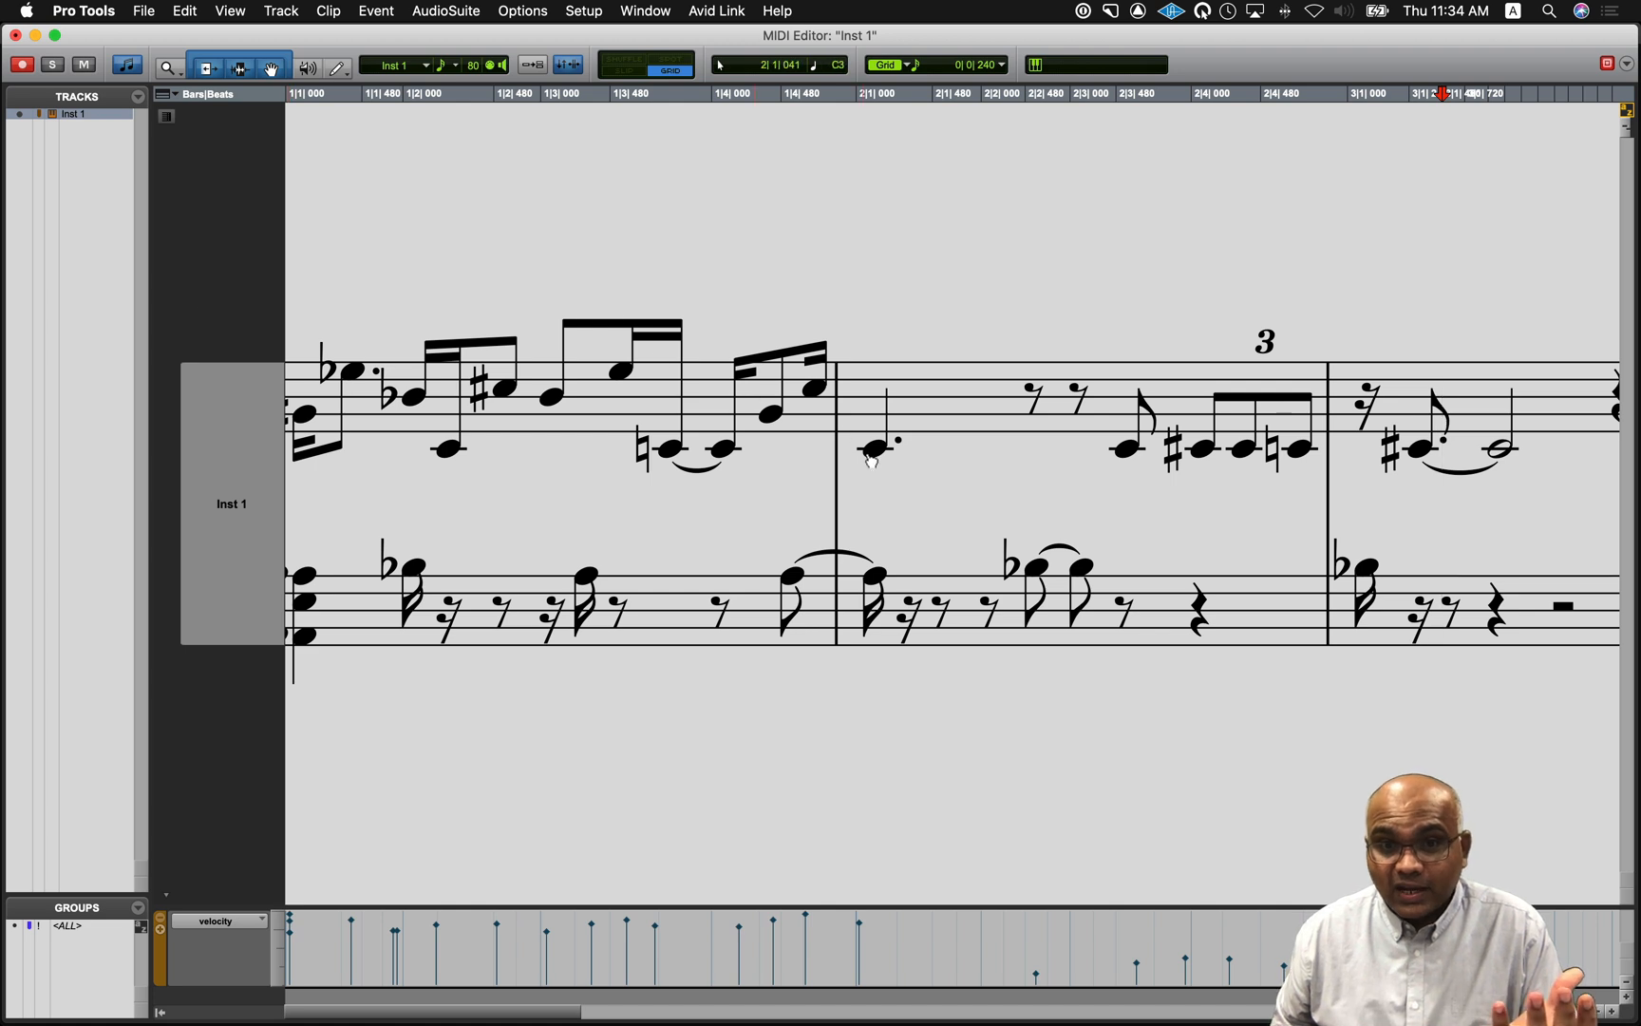
pyautogui.moveTo(875, 460); pyautogui.dragTo(885, 423)
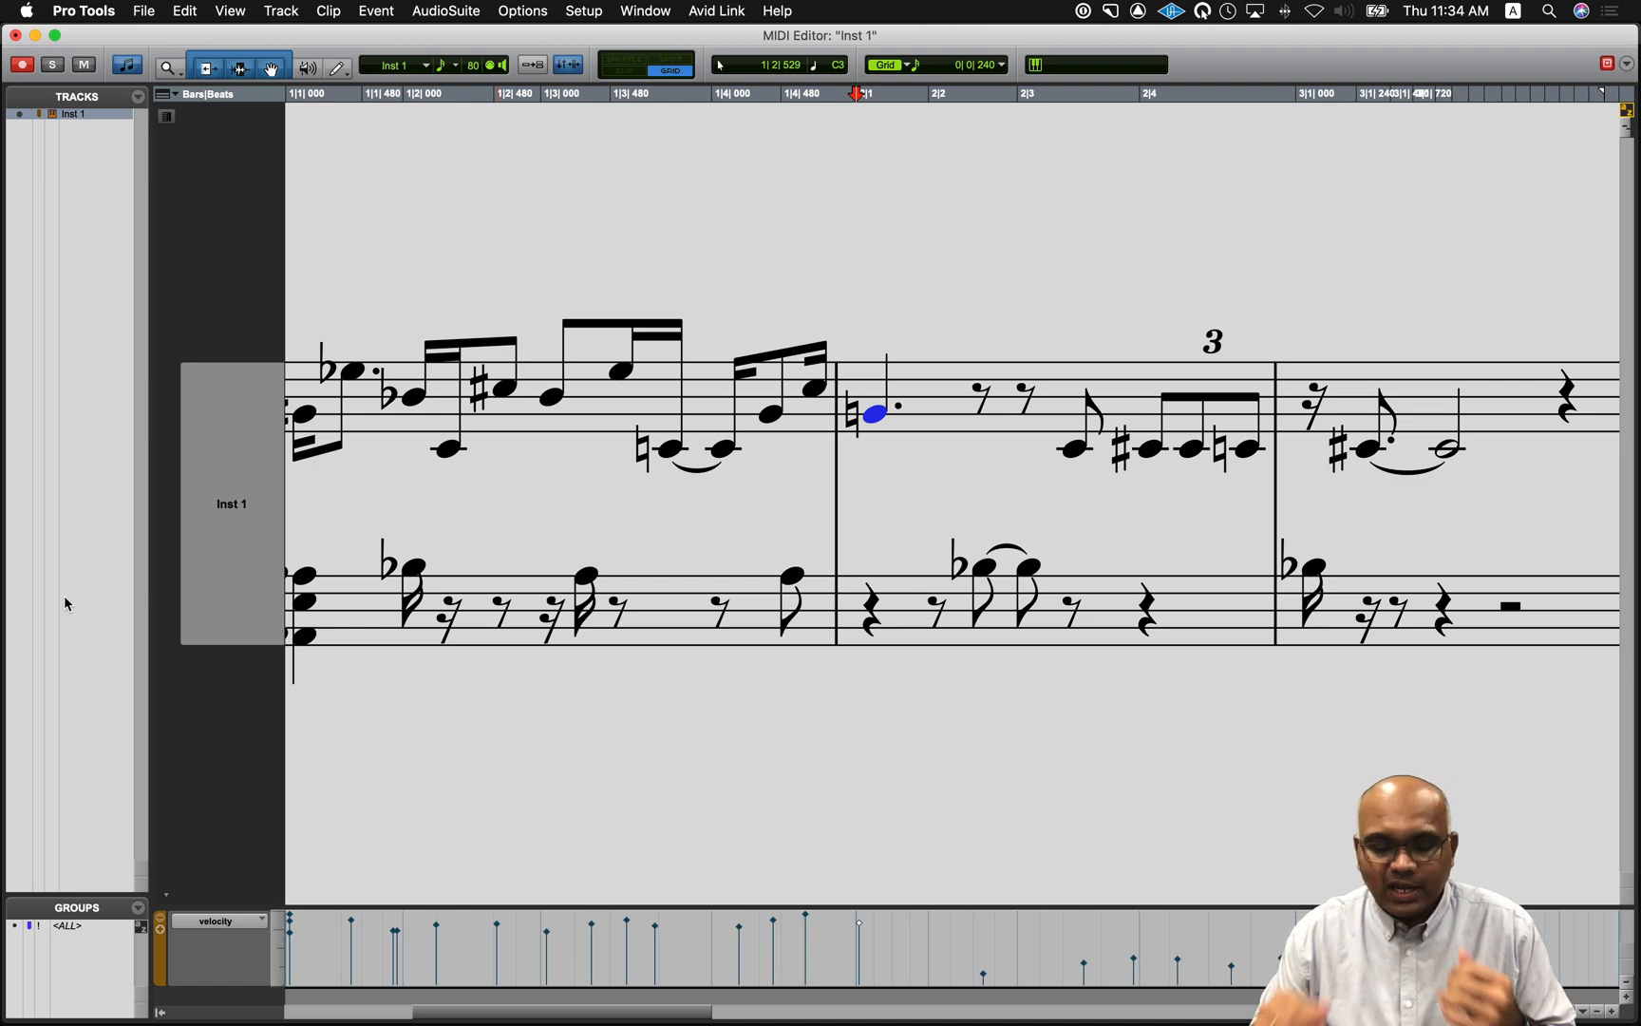
pyautogui.click(129, 66)
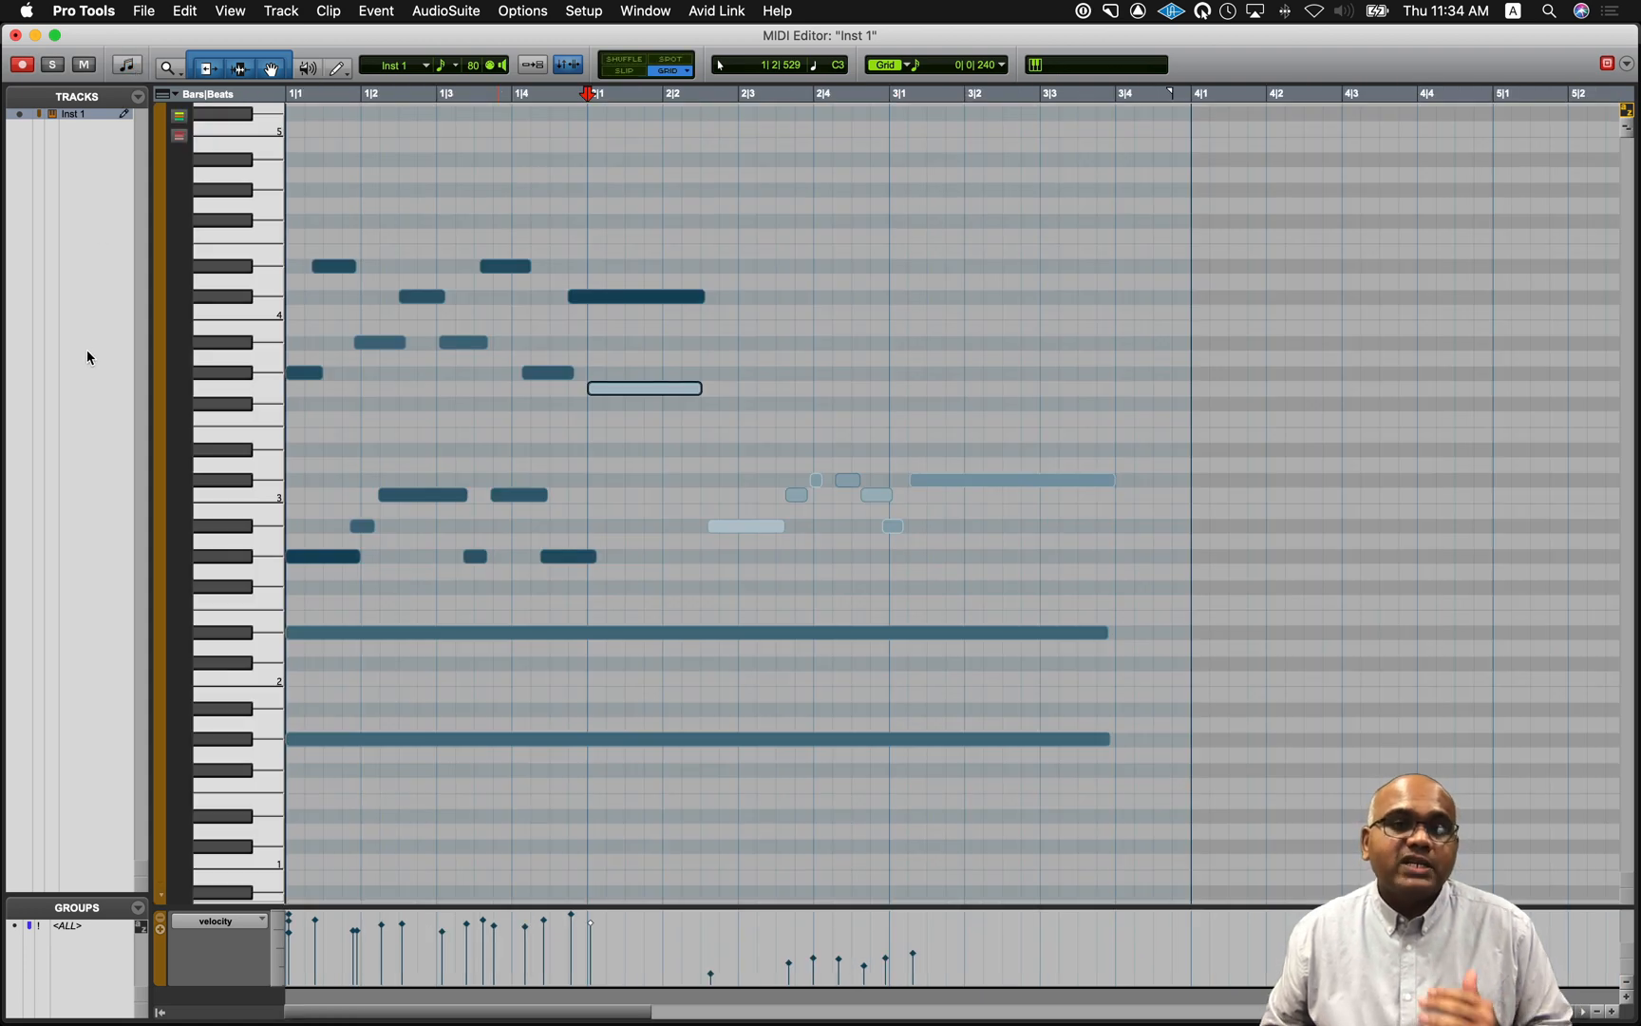
pyautogui.click(367, 414)
pyautogui.press('Return')
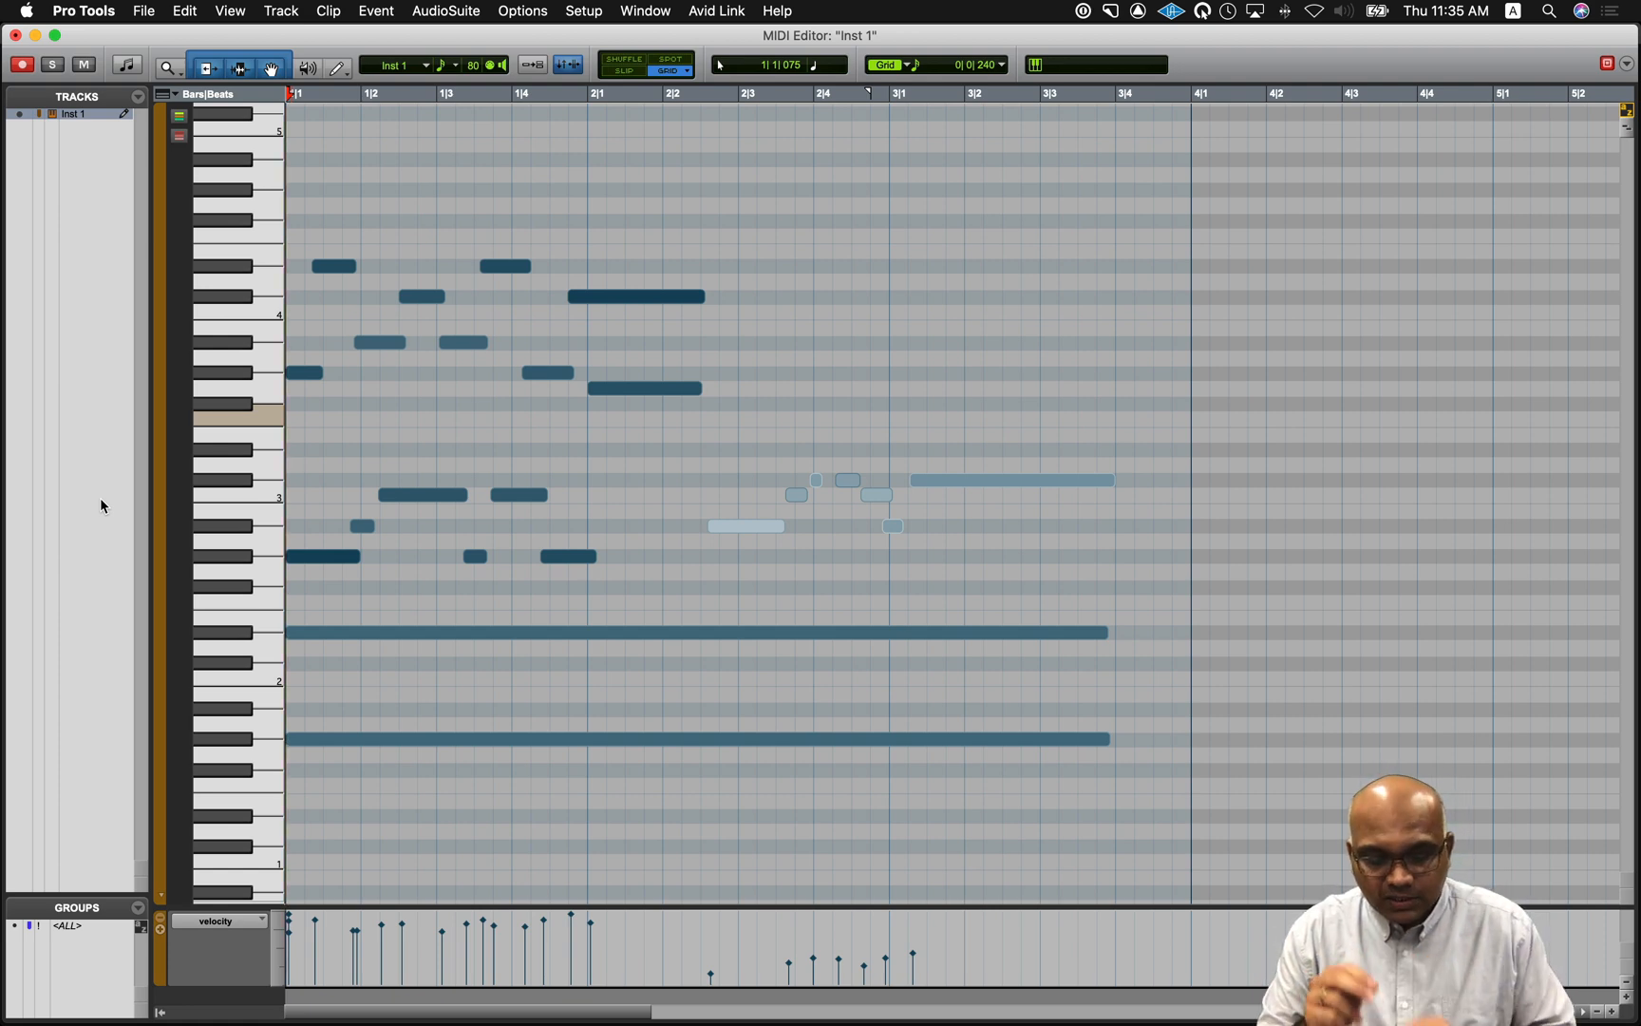
# - Go back to the Edit window and delete the Inst 1 track together with its active clips
pyautogui.hotkey('ctrl', '=')
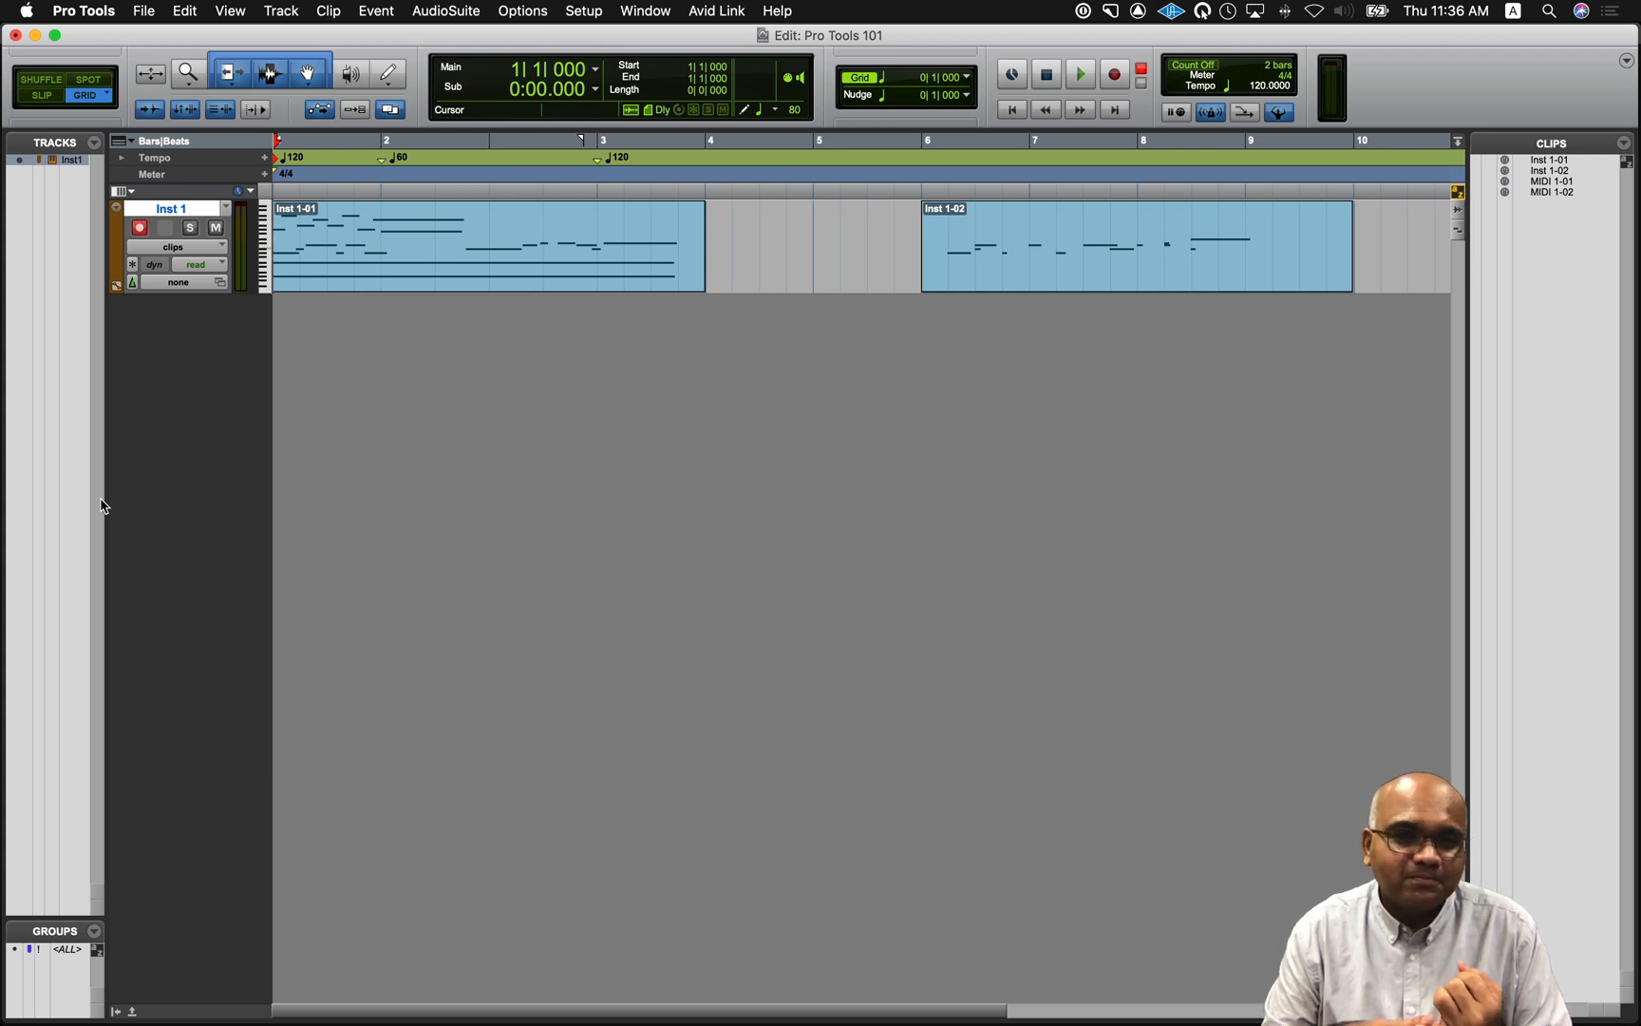
pyautogui.rightClick(170, 218)
pyautogui.click(299, 532)
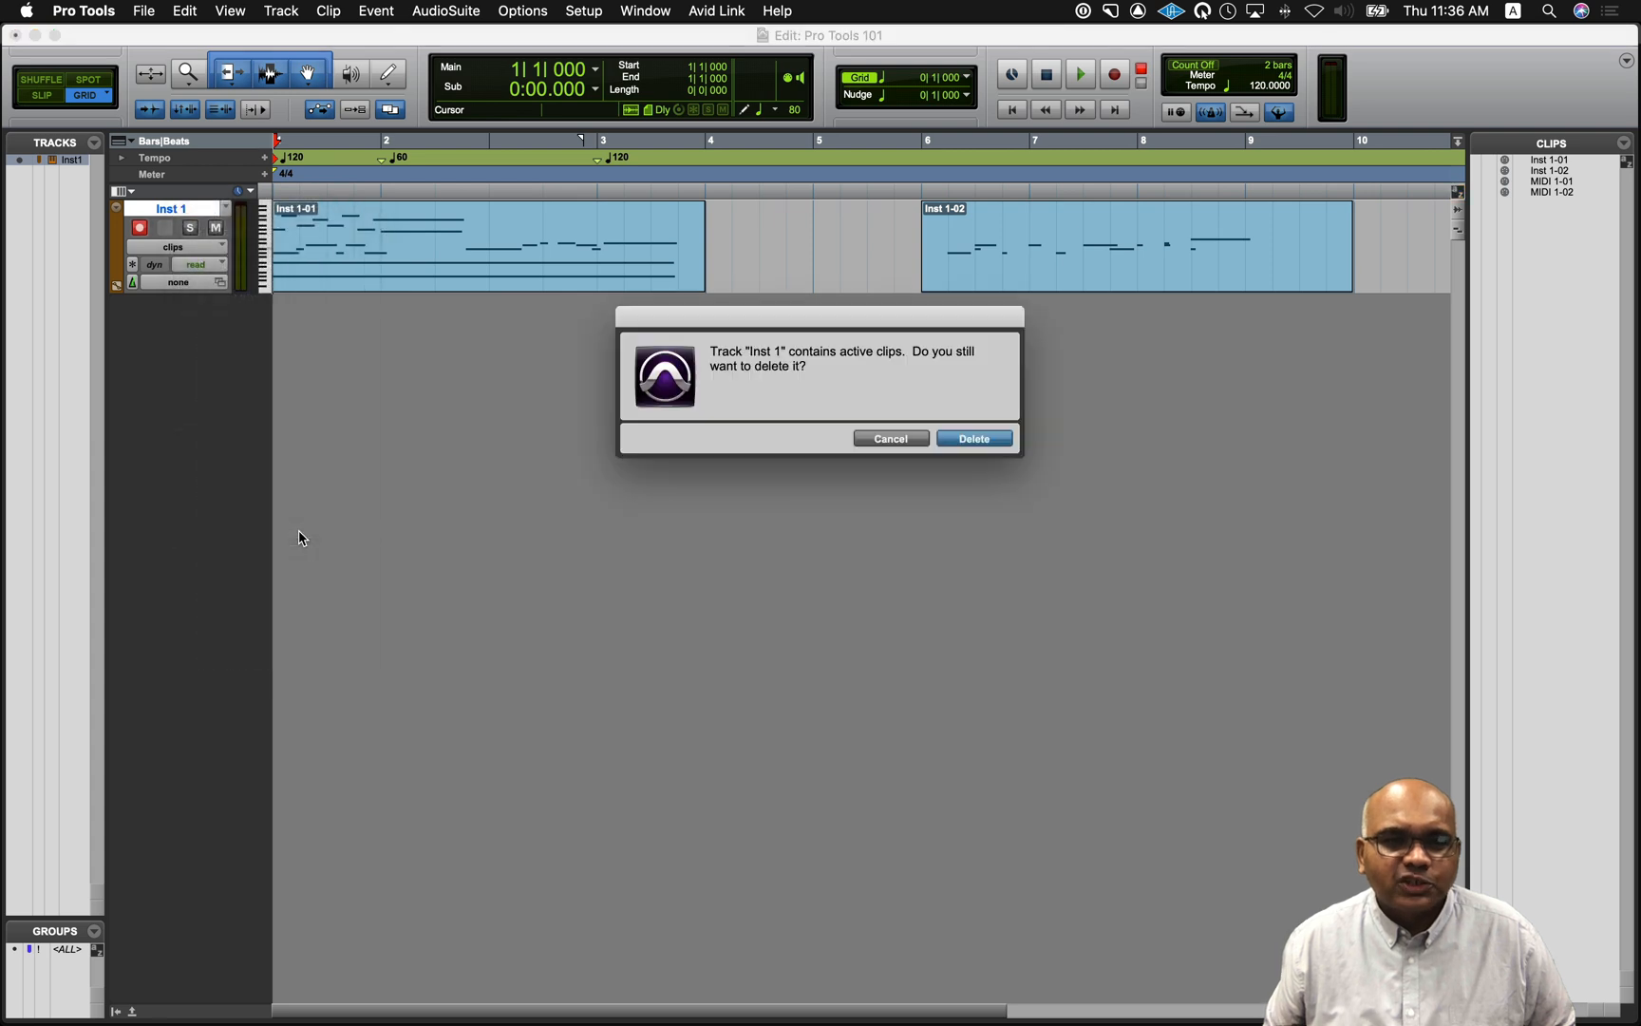
pyautogui.click(965, 443)
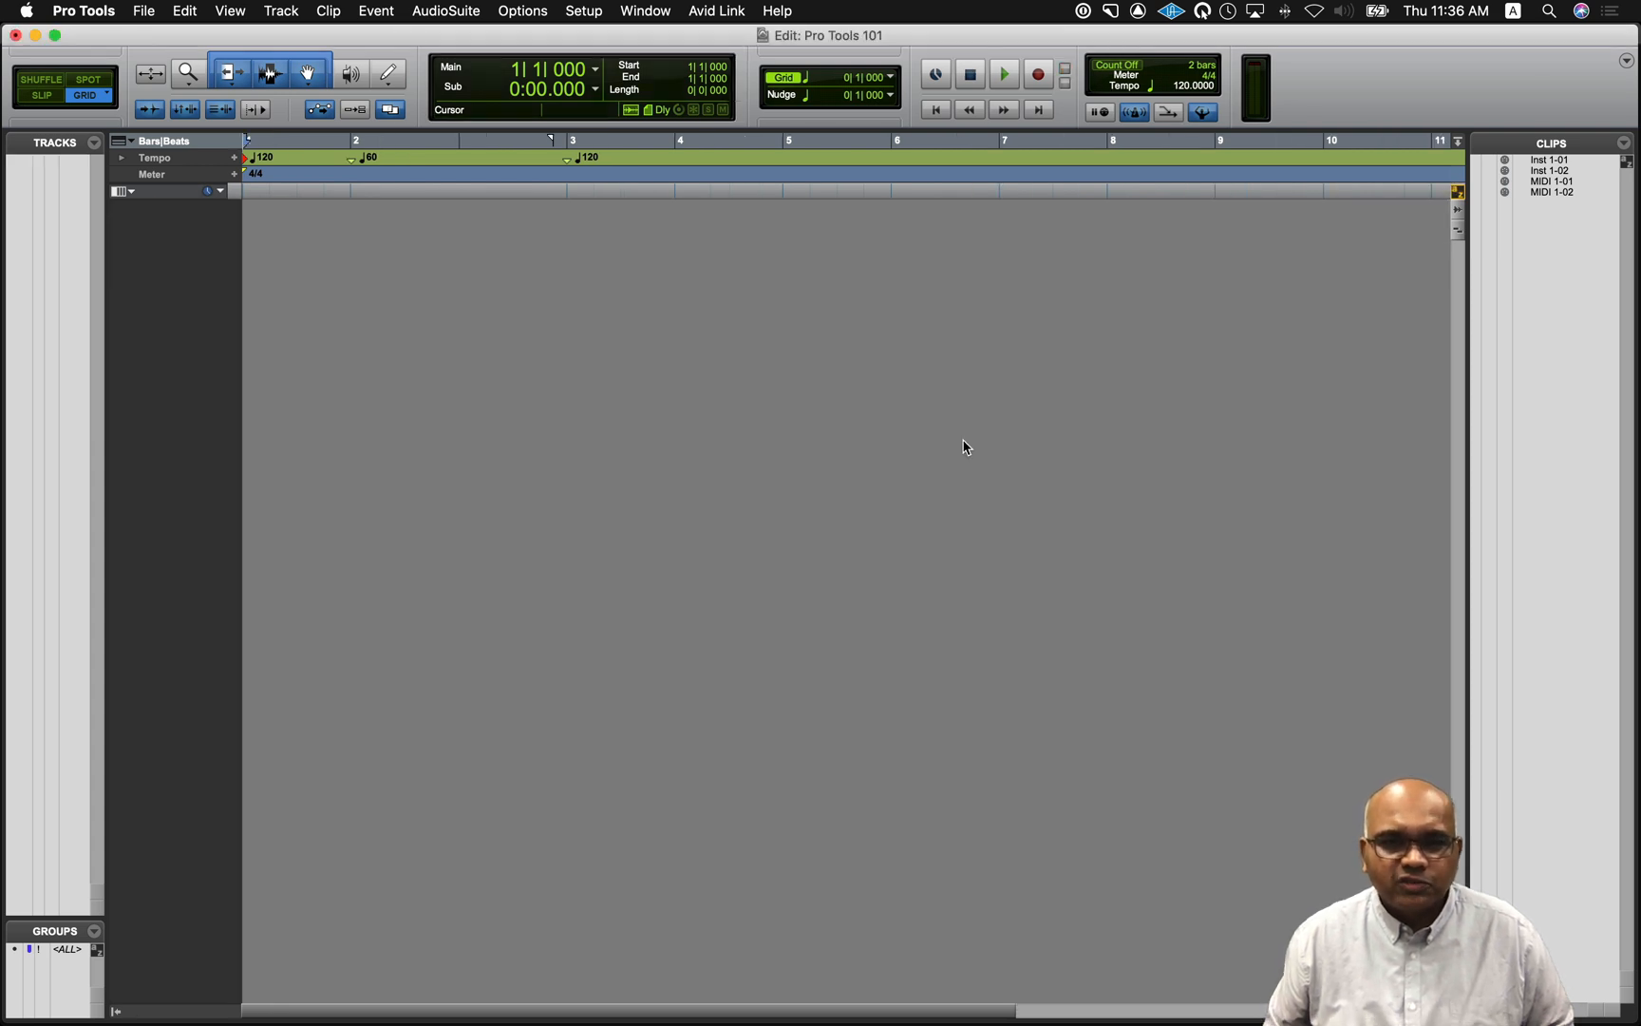
# - Create one new stereo Instrument track with a ticks timebase, keeping the default name Inst
pyautogui.press('super+shift+n')
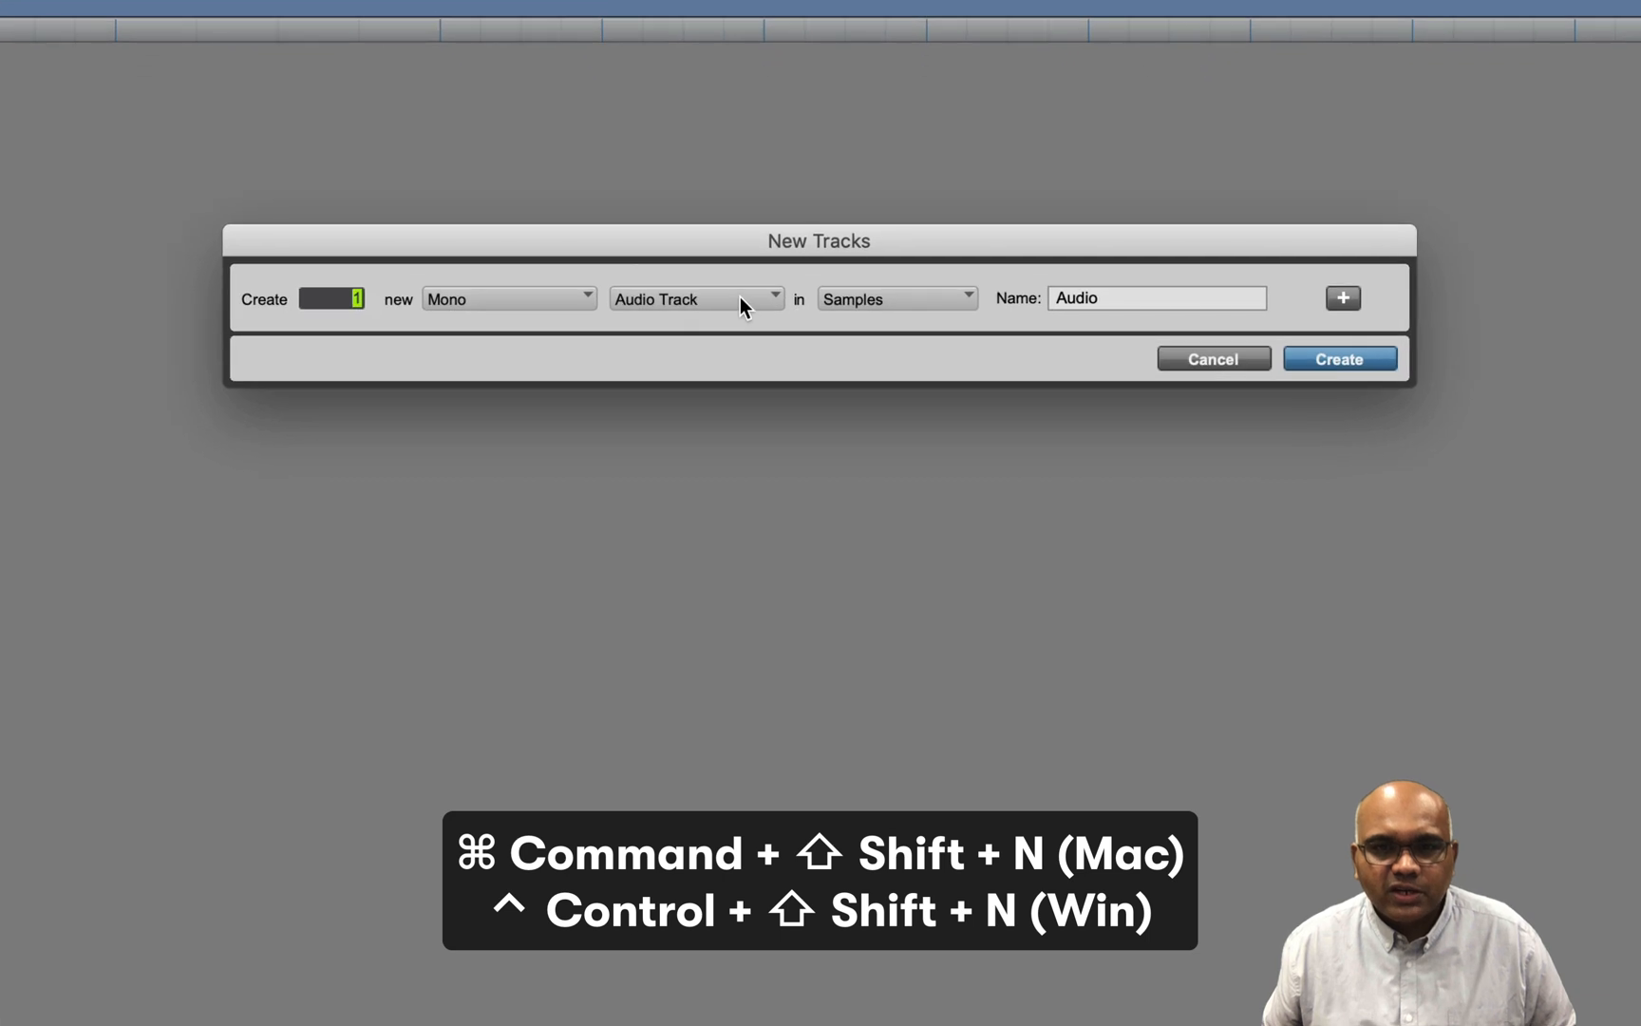
pyautogui.click(769, 370)
pyautogui.click(750, 429)
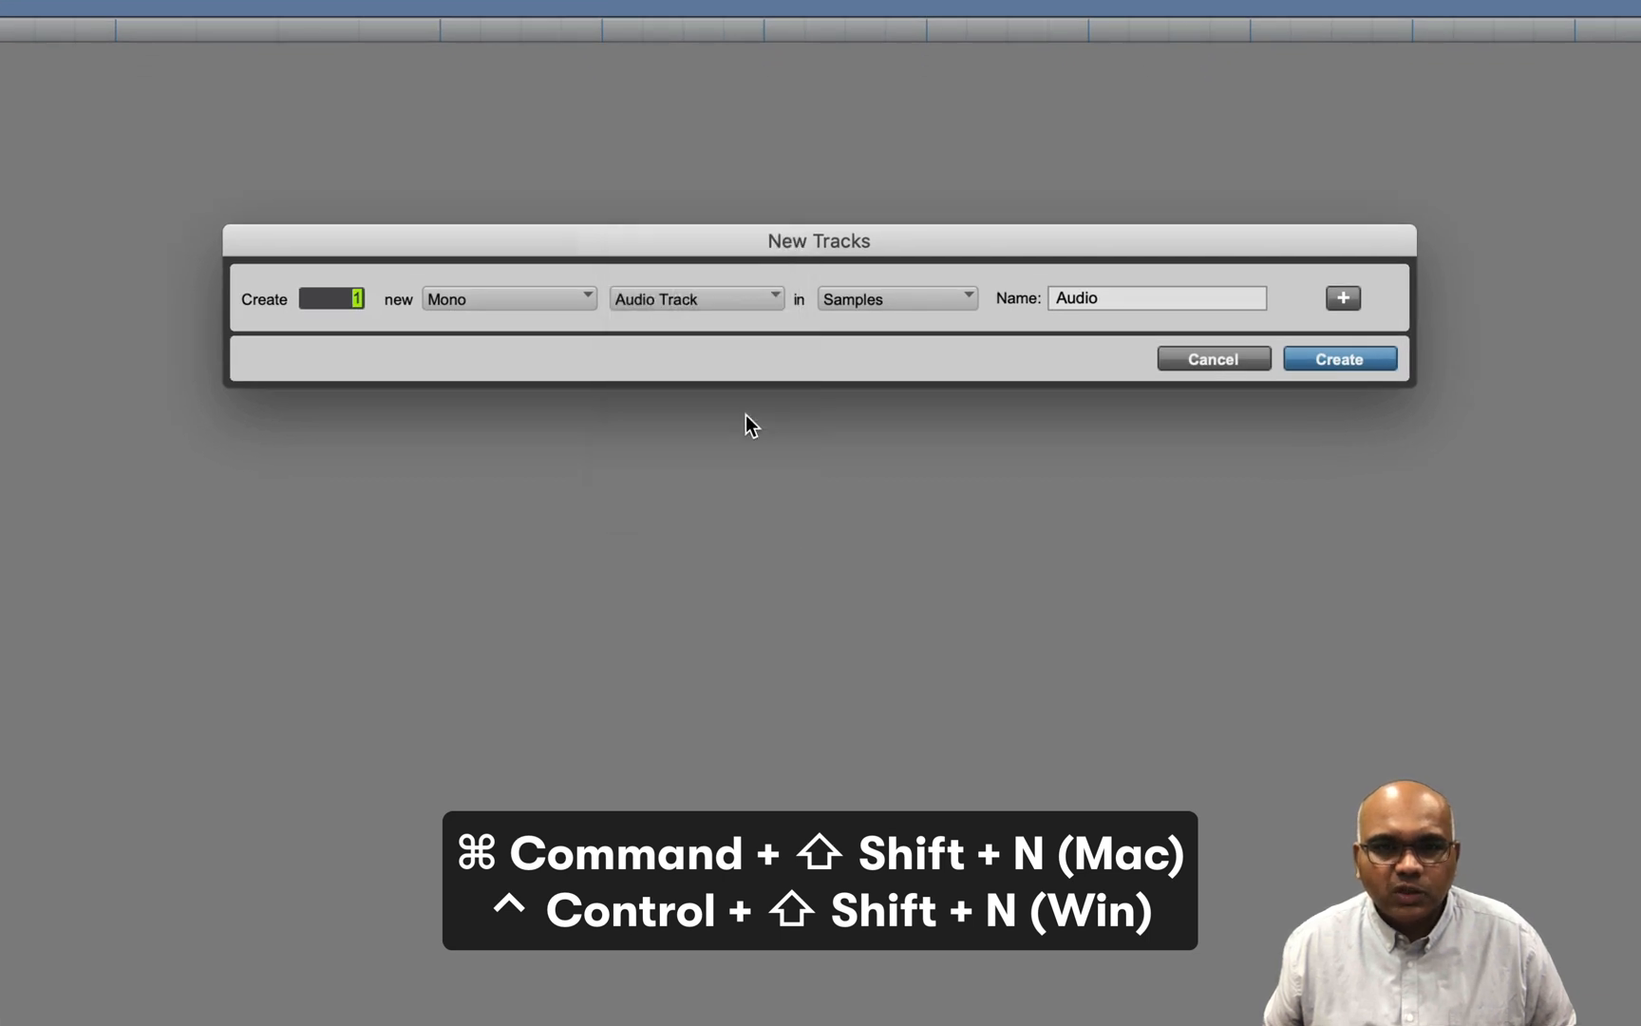
pyautogui.click(570, 299)
pyautogui.click(565, 334)
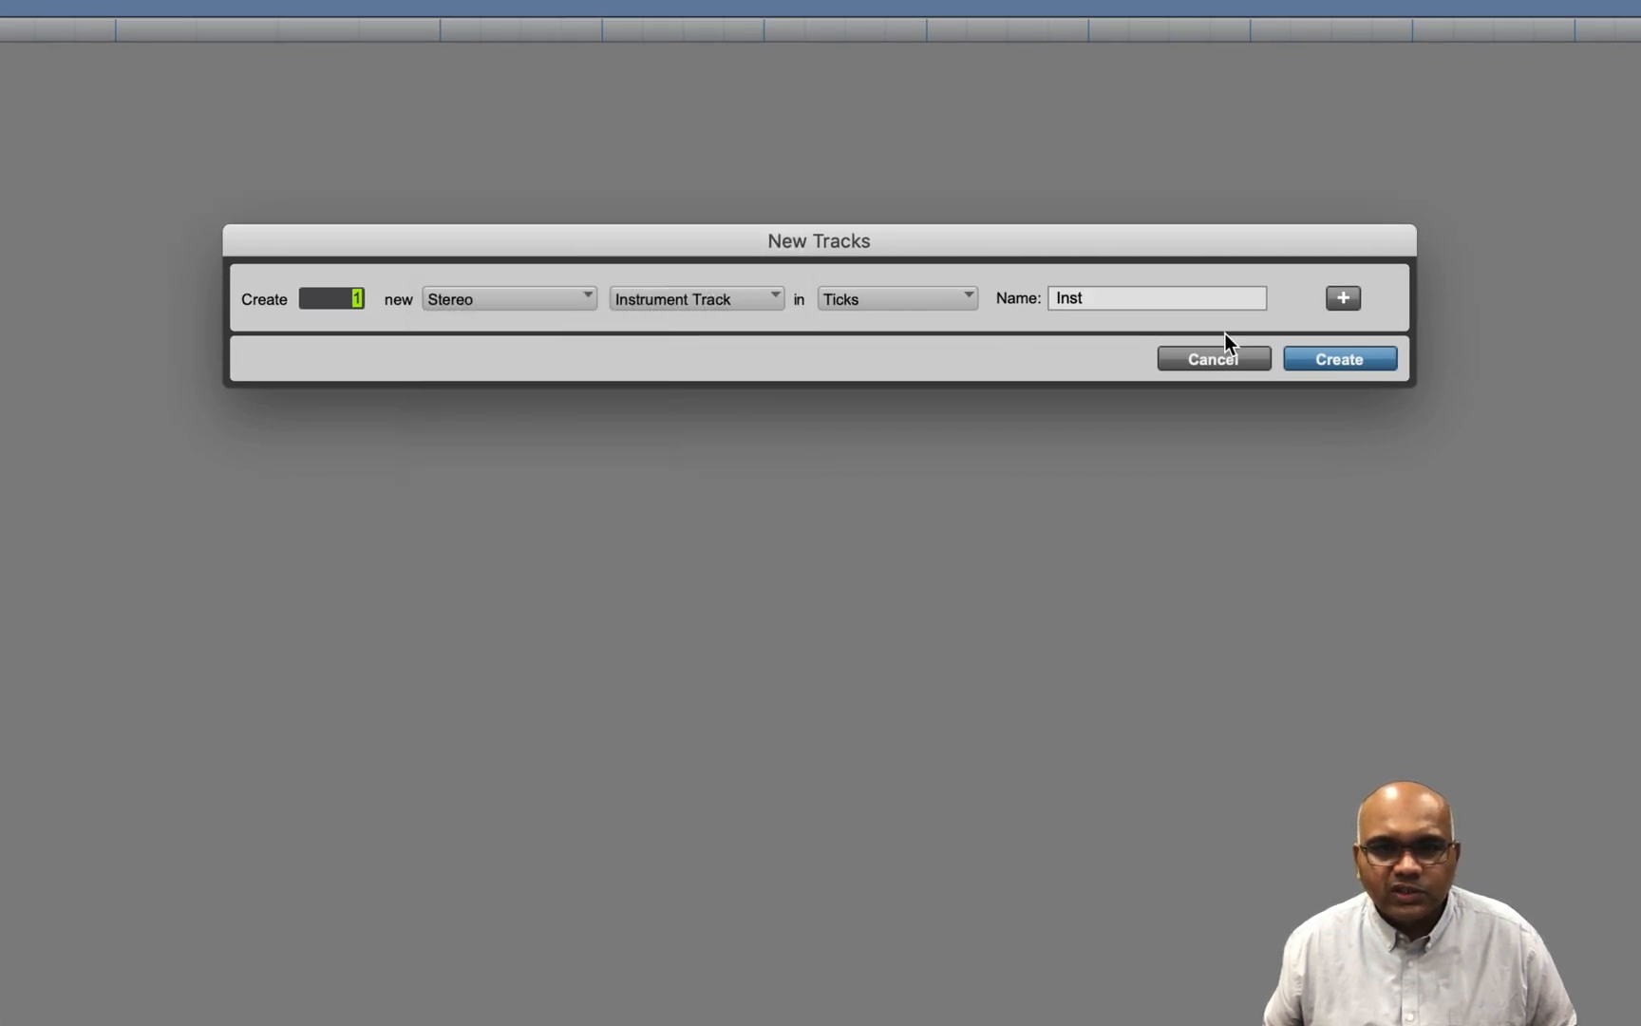
pyautogui.click(1337, 360)
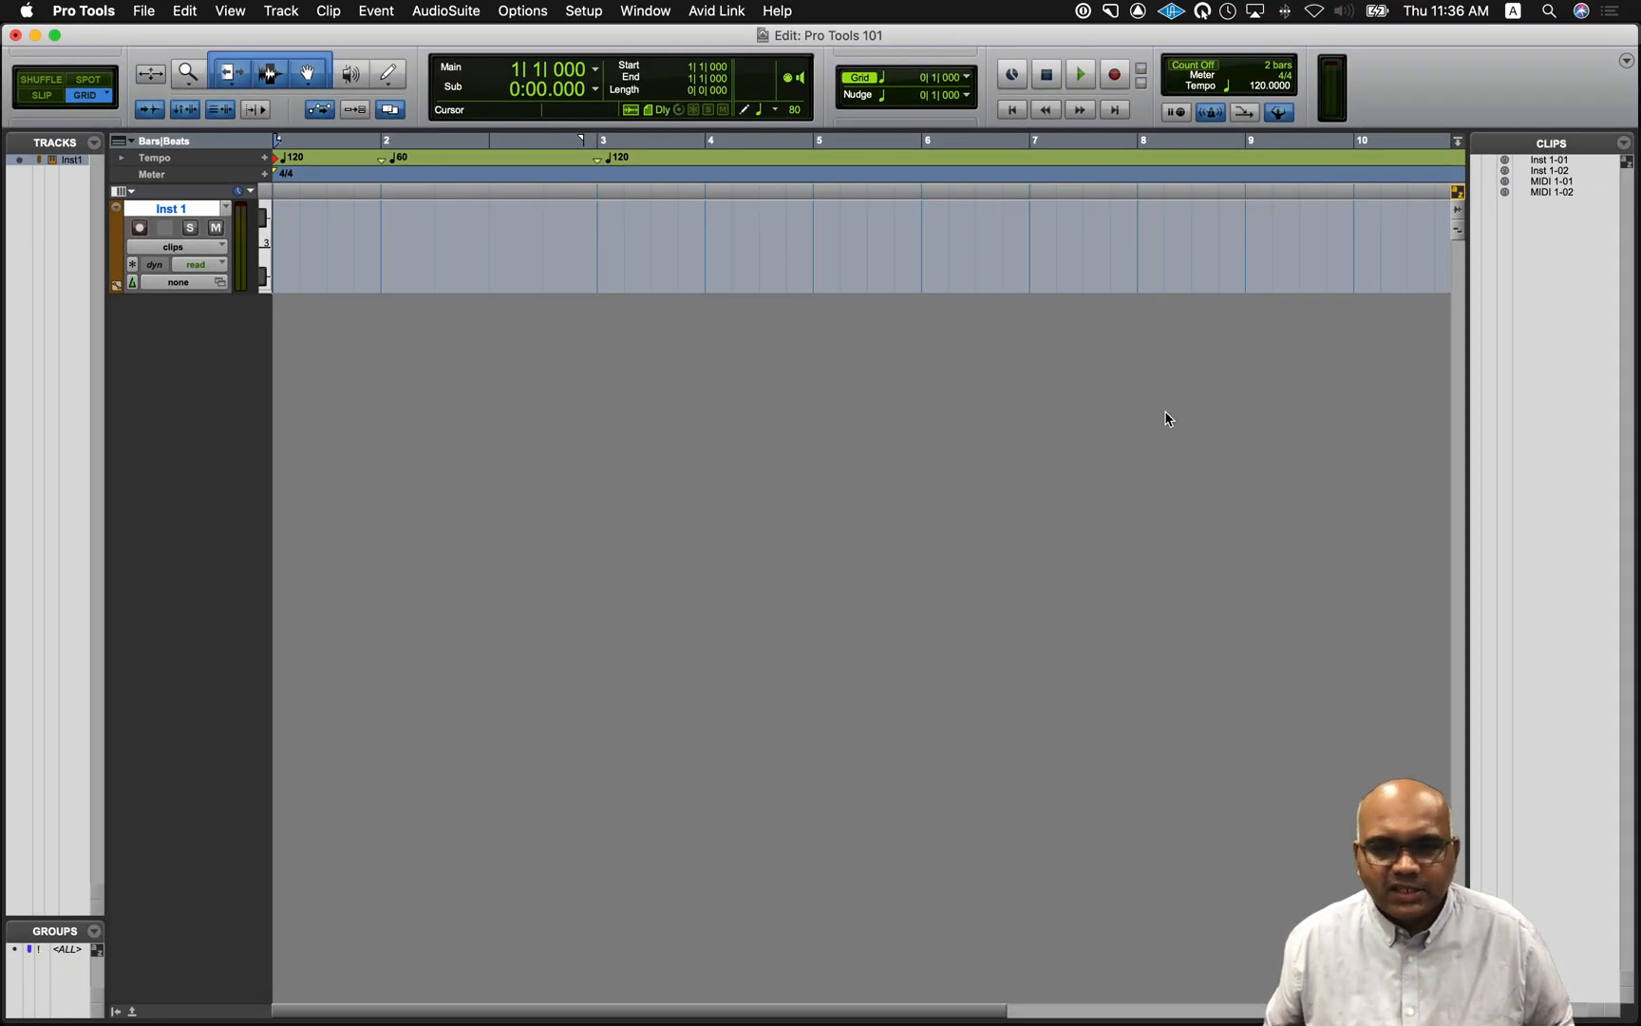
# - Delete the tempo changes at bar 3 and bar 2, leaving only the initial 120 tempo event
pyautogui.keyDown('alt'); pyautogui.click(598, 163); pyautogui.keyUp('alt')
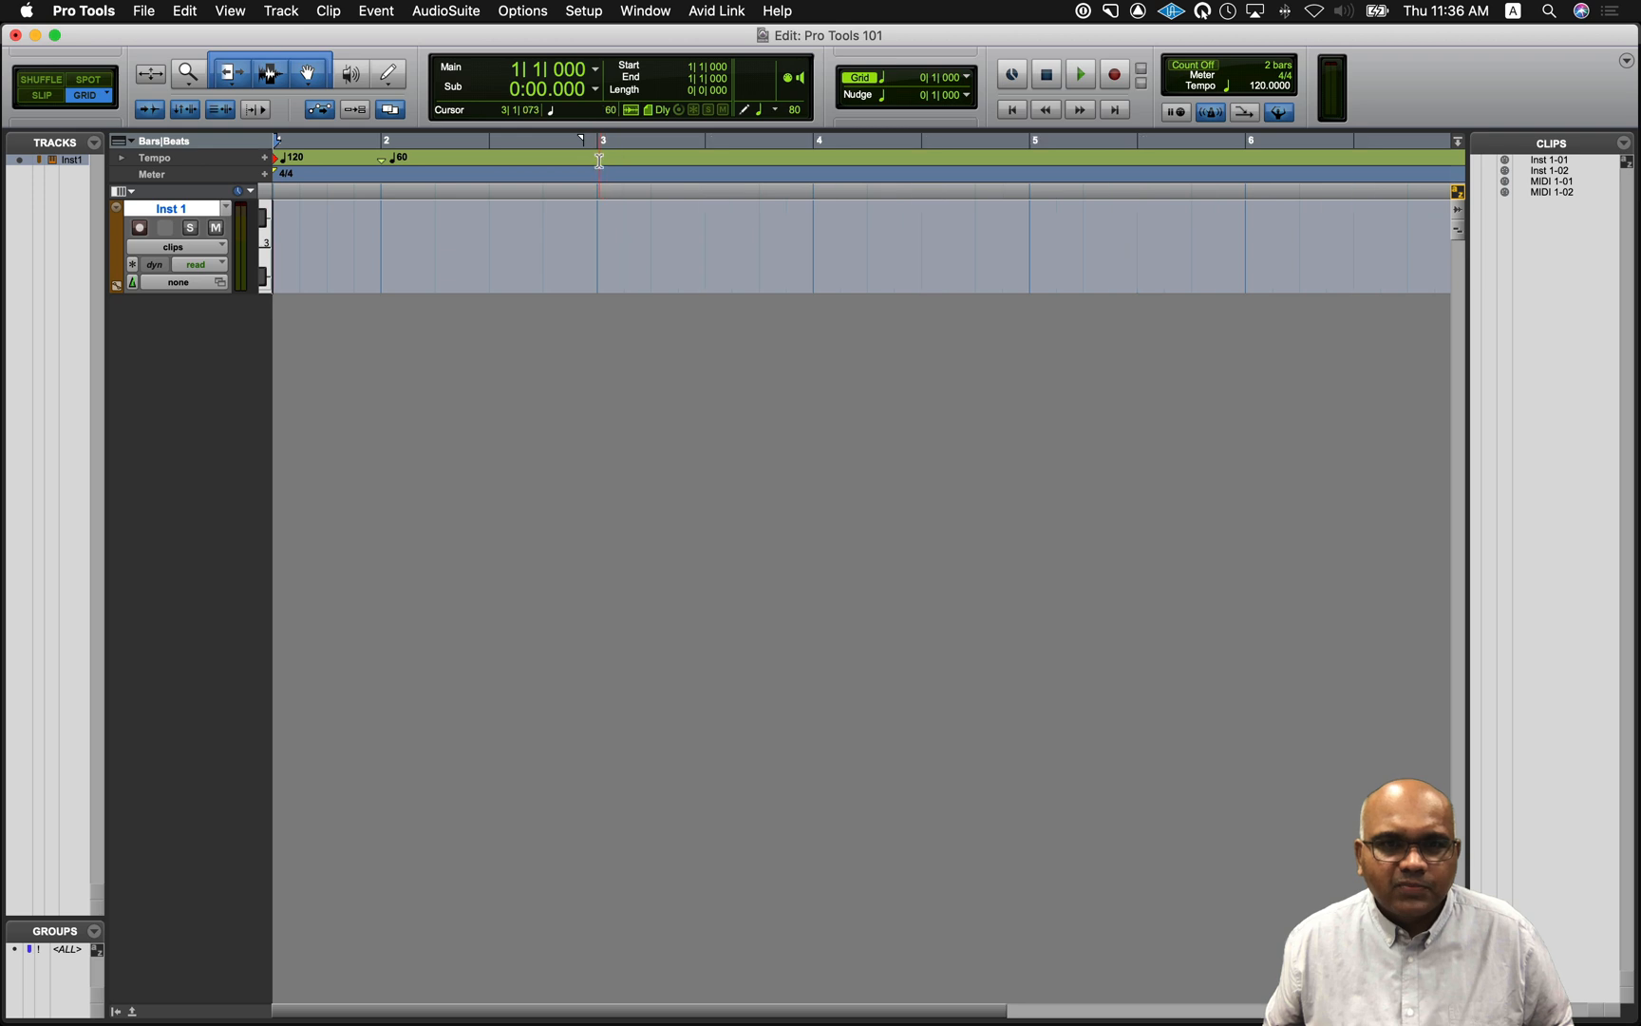
pyautogui.keyDown('alt'); pyautogui.click(384, 163); pyautogui.keyUp('alt')
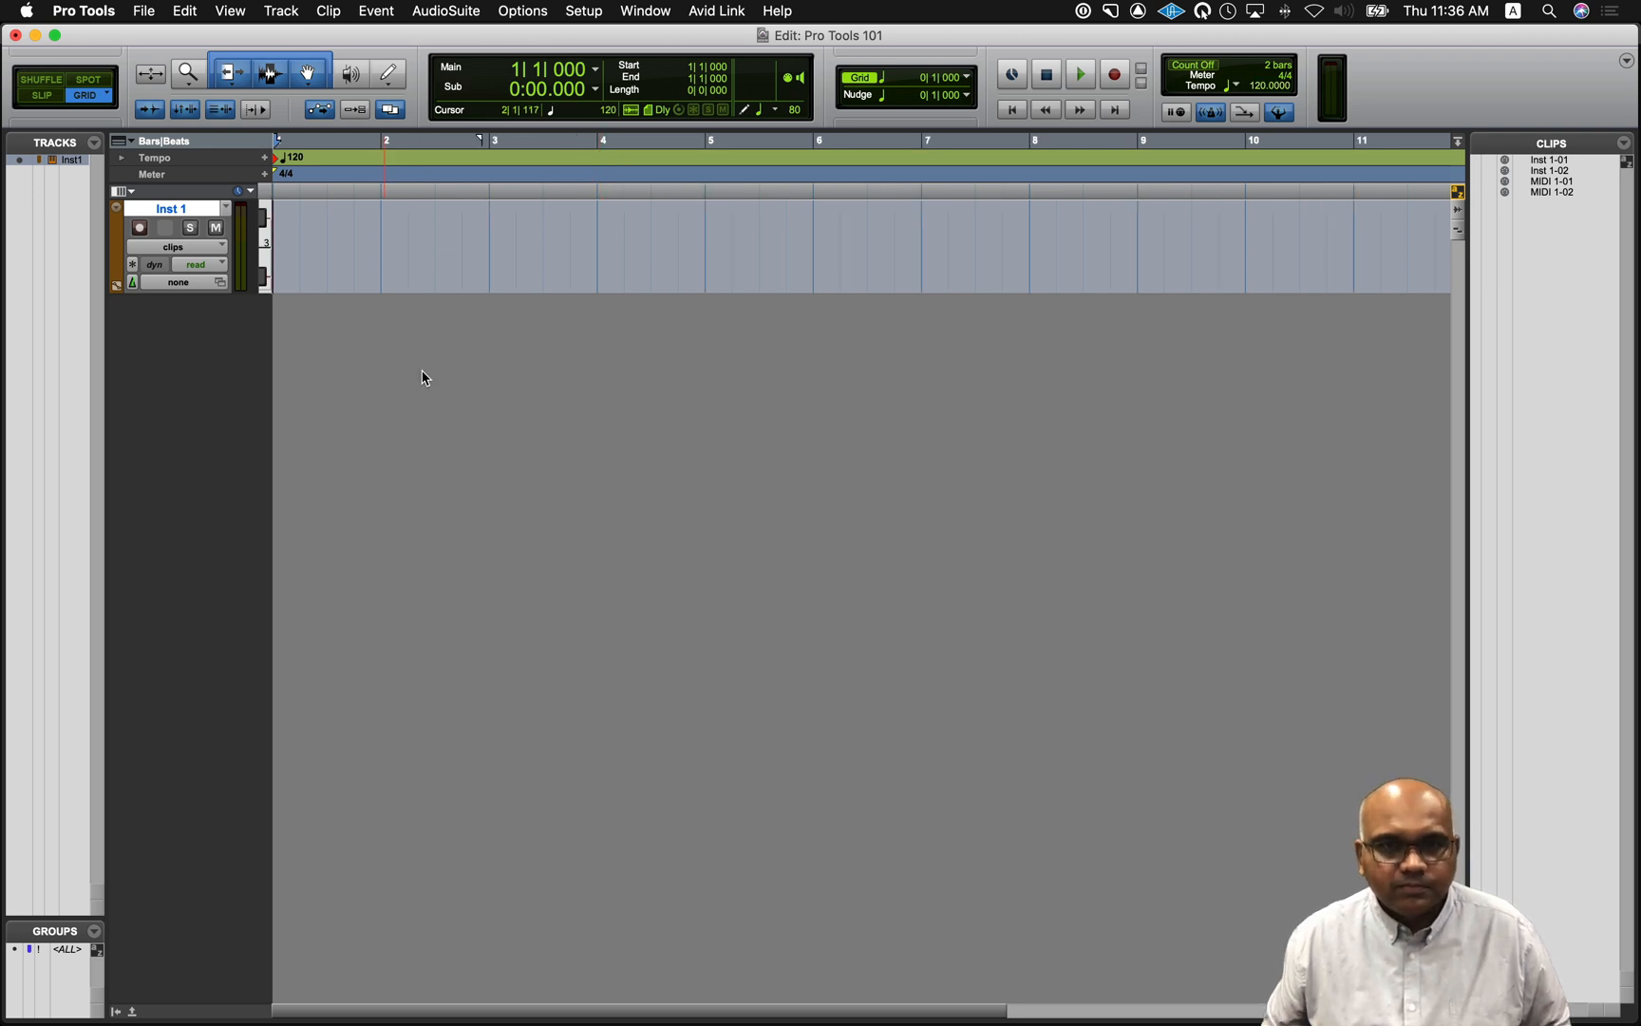
# - In the Mix window, insert the multichannel instrument plug-in Xpand!2 (stereo) in Inst 1's first insert slot and record-enable the track
pyautogui.press('super+equal')
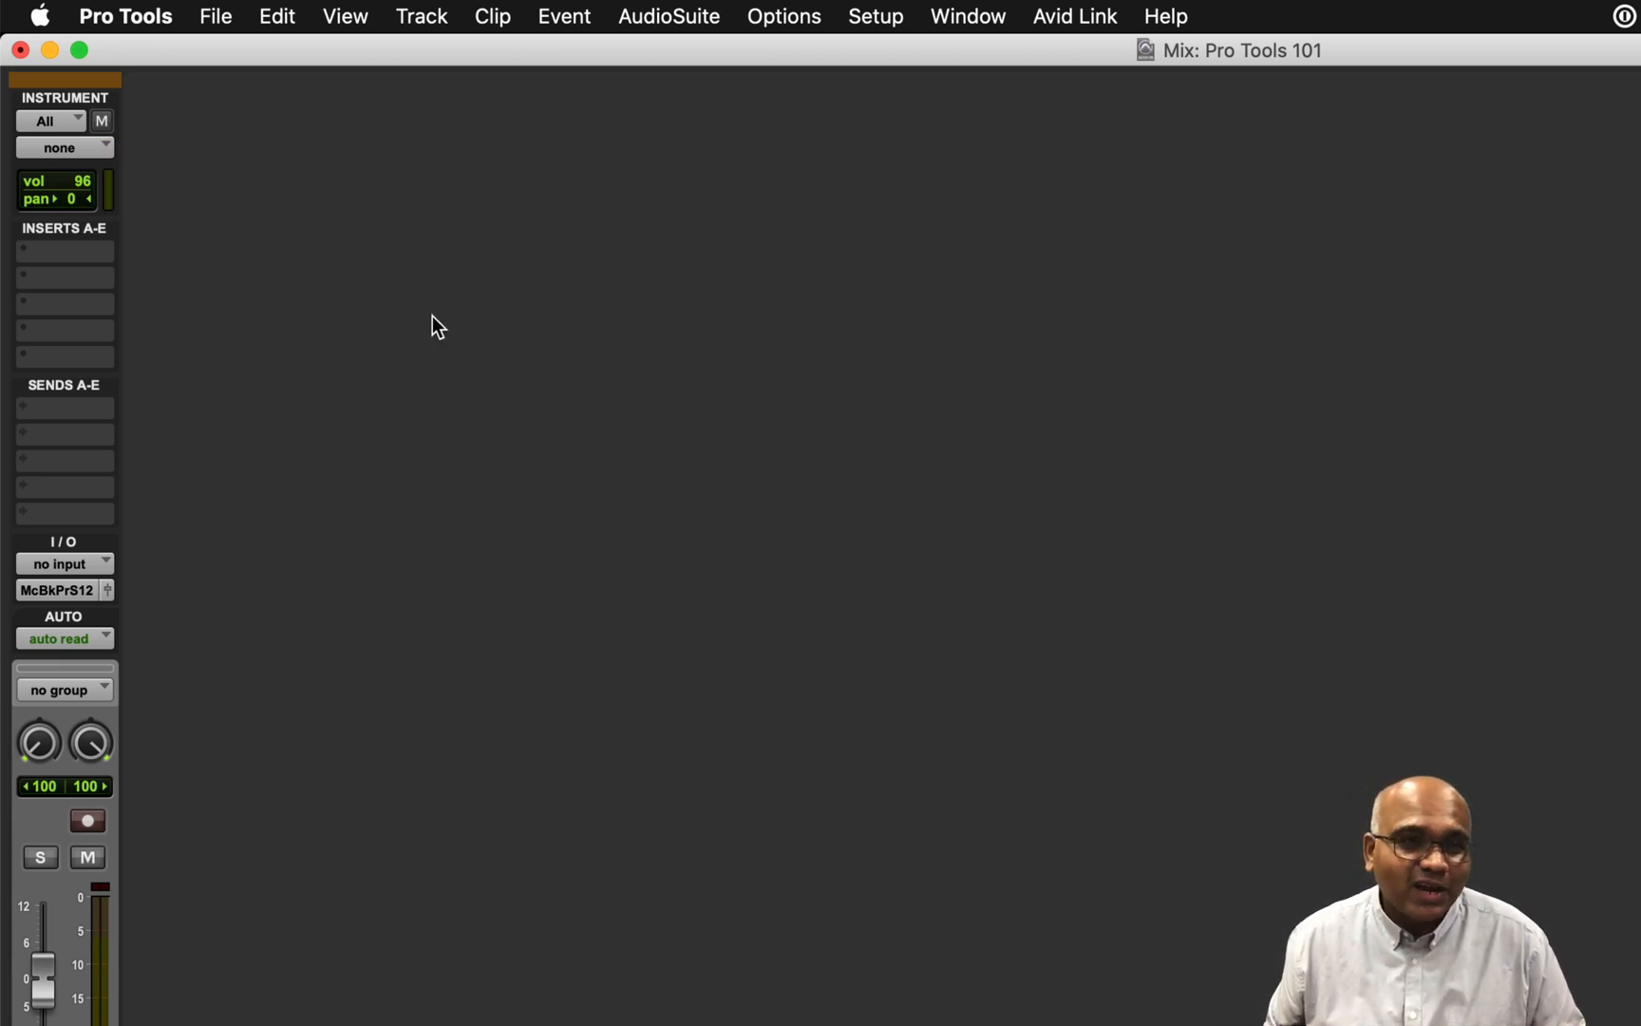
pyautogui.click(87, 253)
pyautogui.moveTo(201, 252)
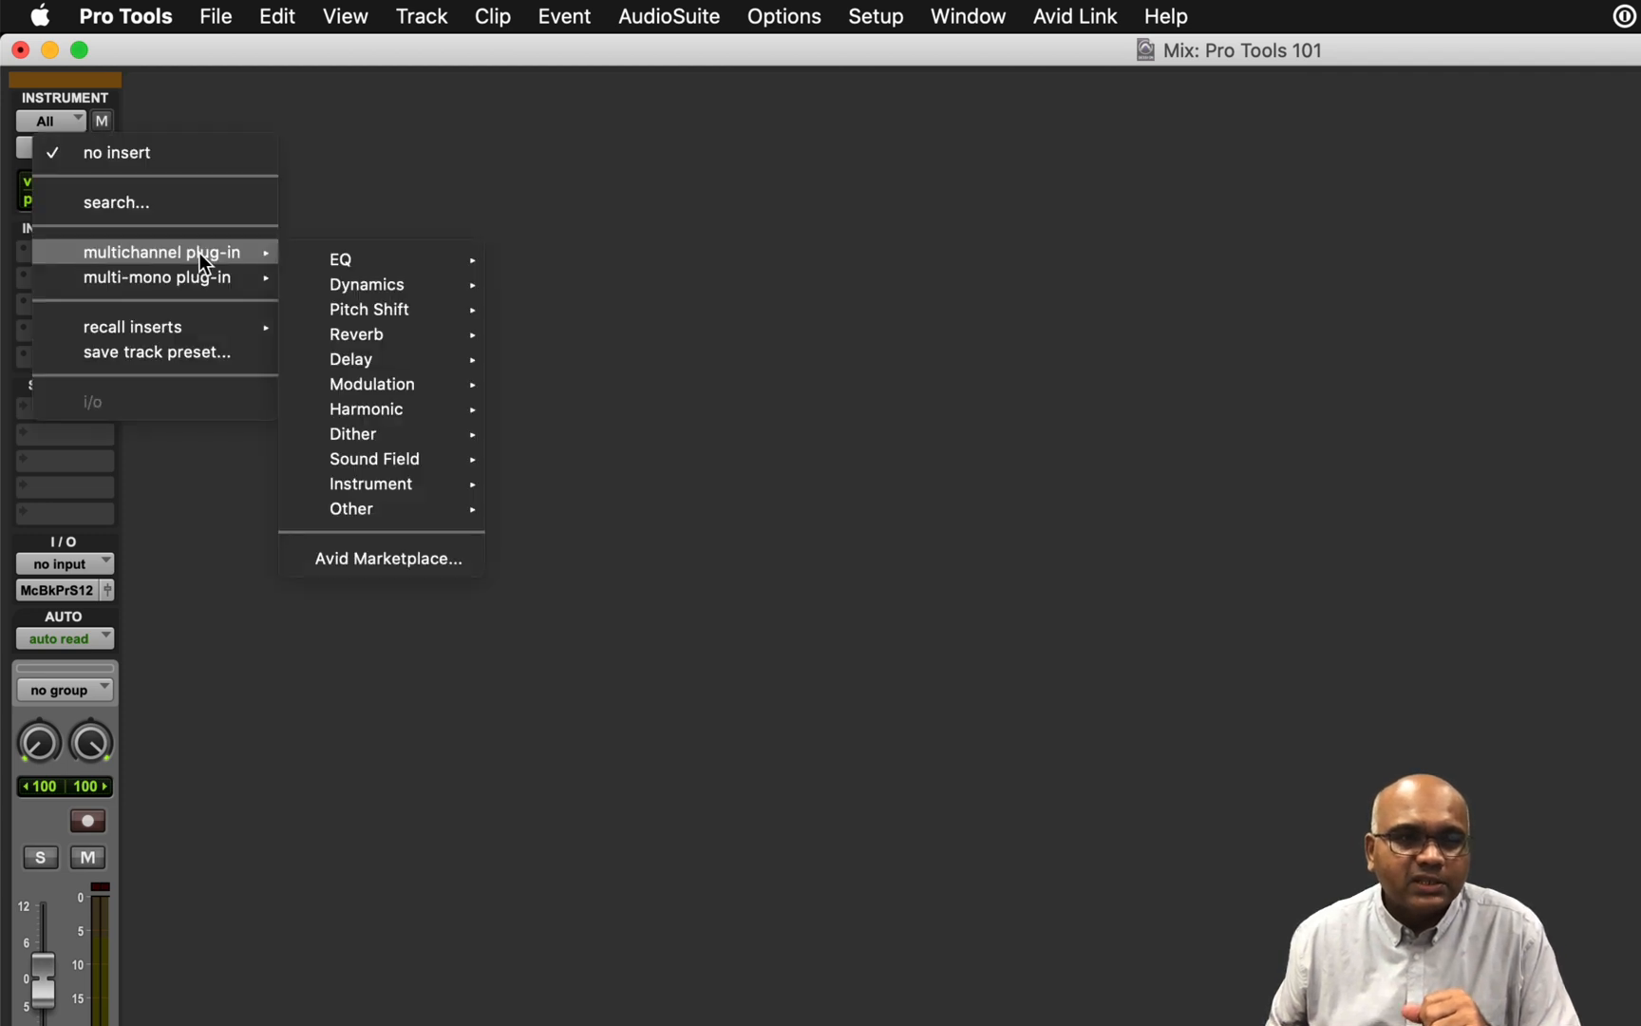
pyautogui.moveTo(425, 483)
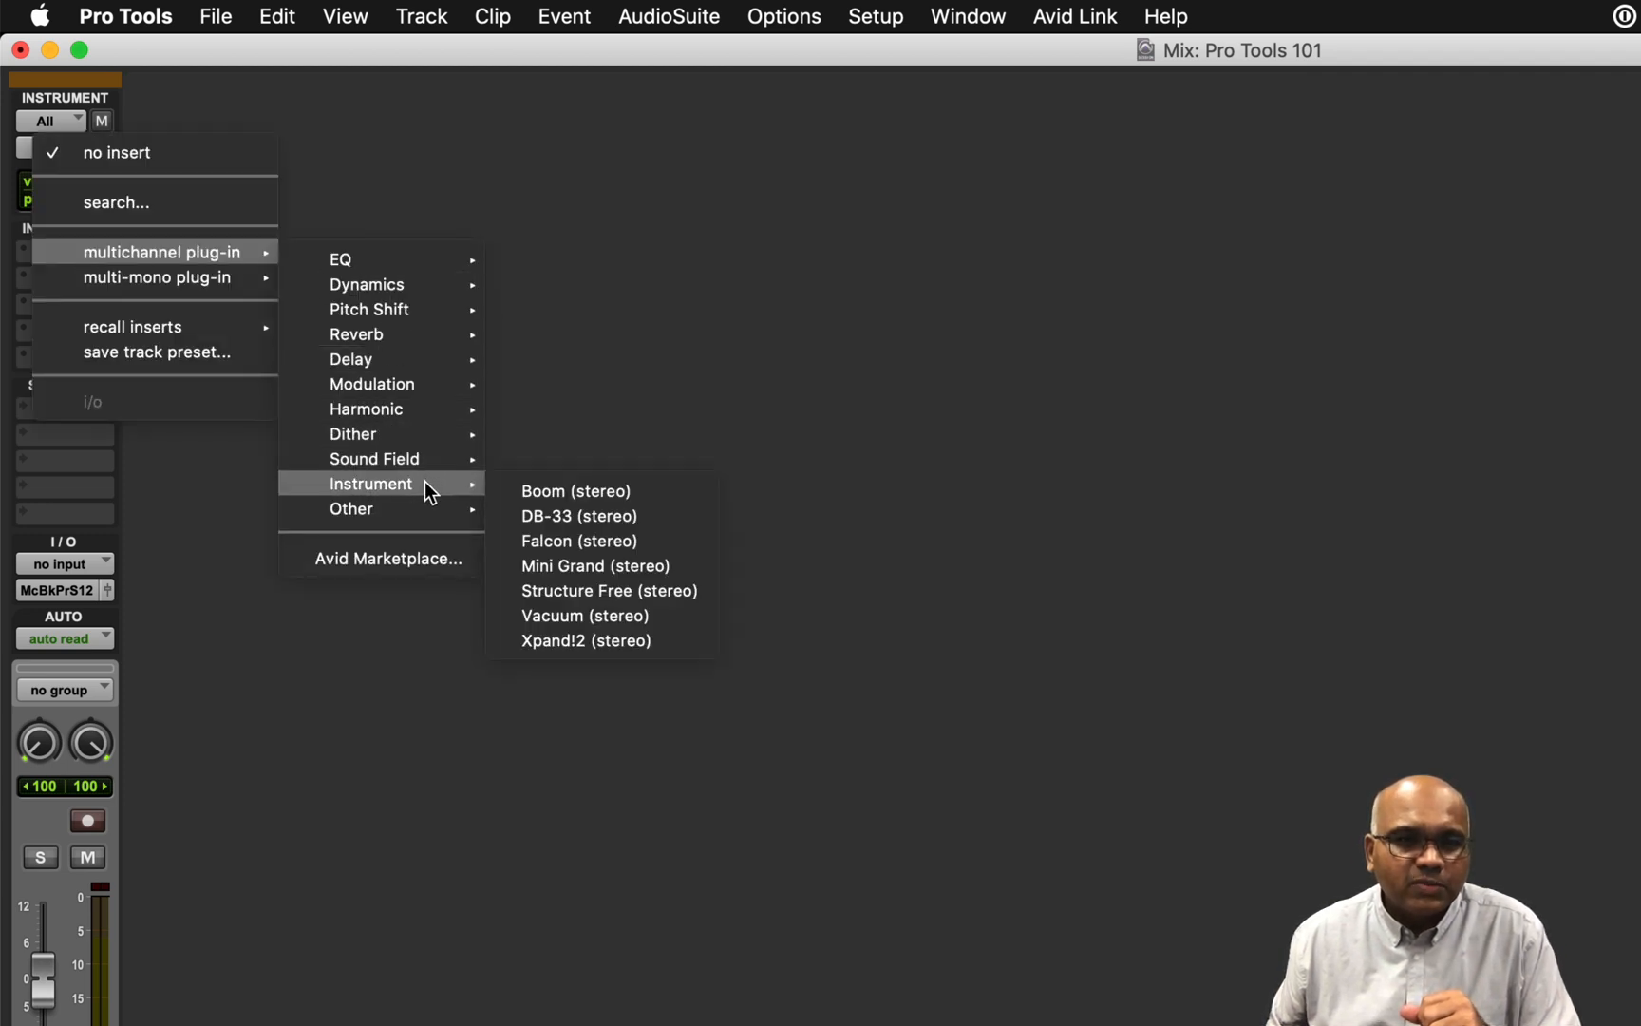
pyautogui.click(642, 650)
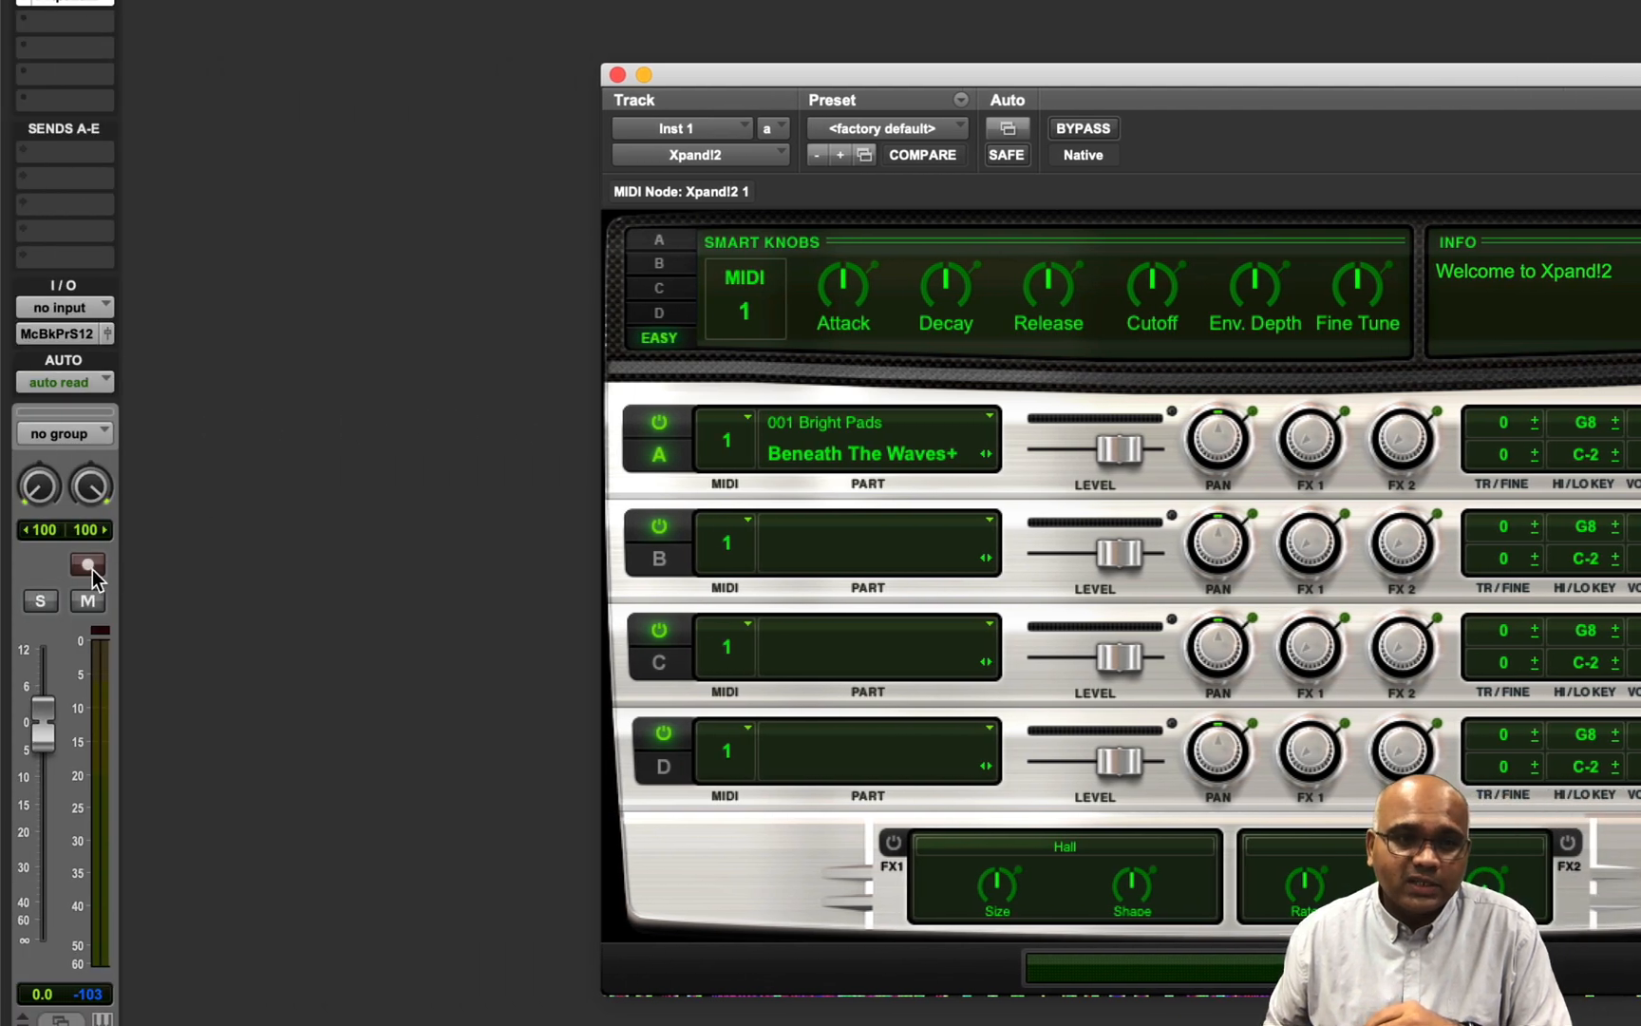
pyautogui.click(89, 566)
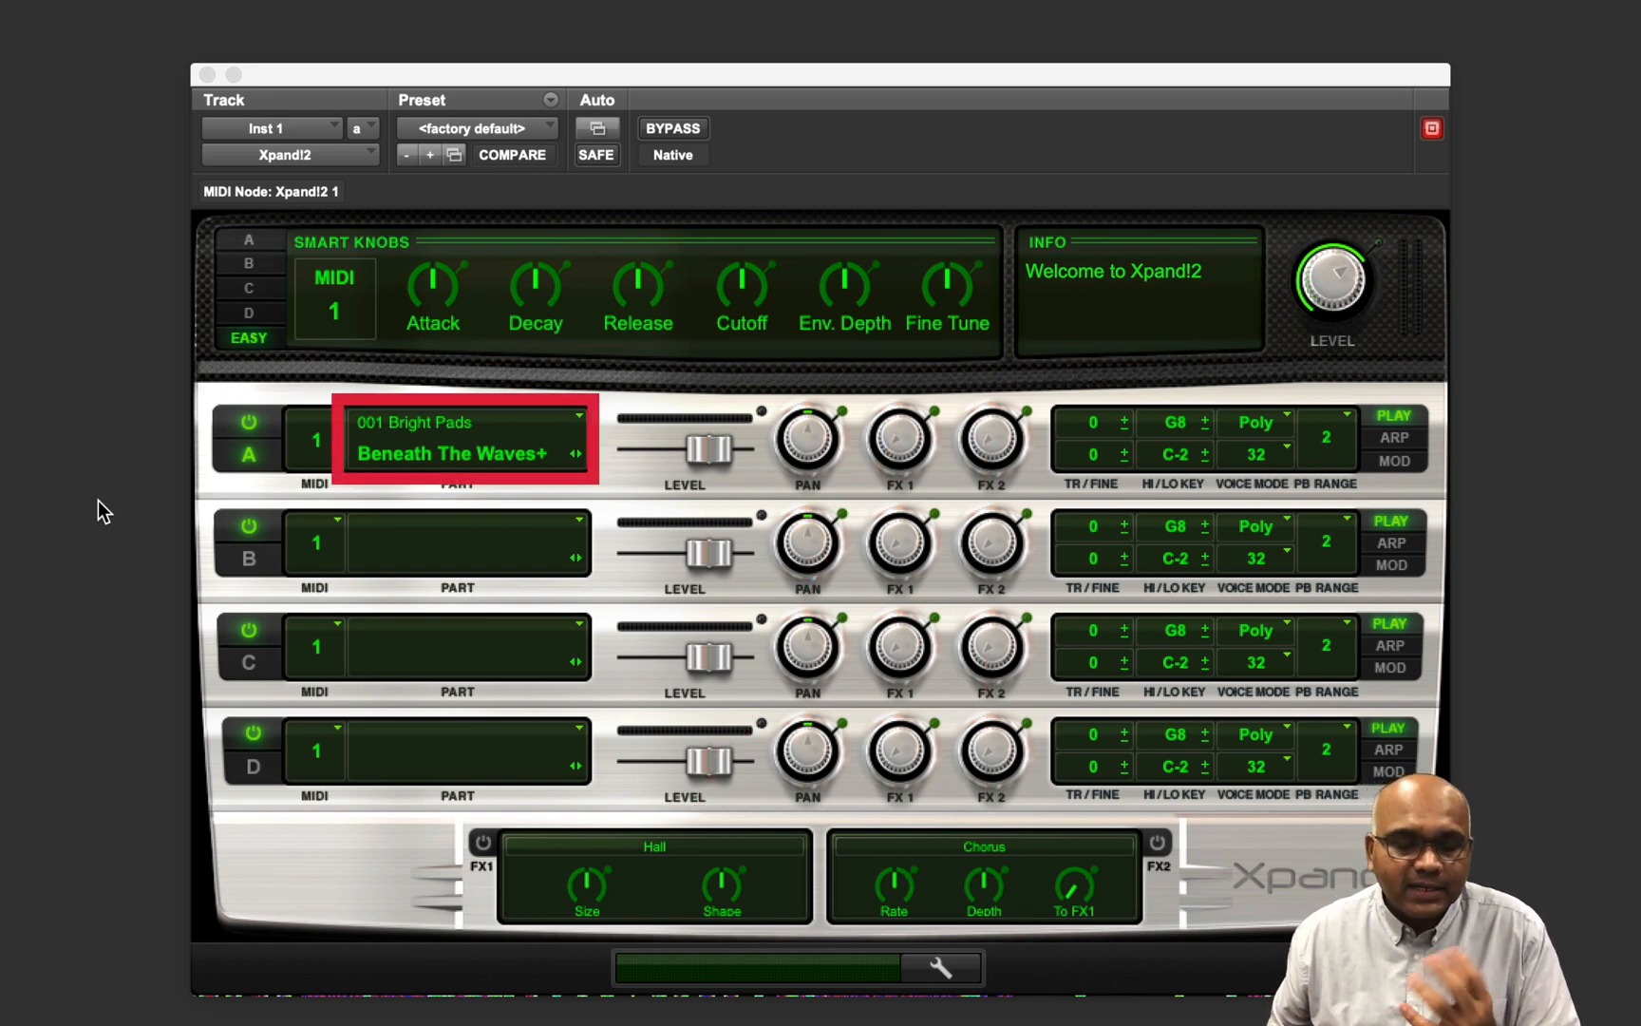
# - Load the sound Loop 05 120+ from the 026 Loops category into part A of Xpand!2
pyautogui.click(442, 453)
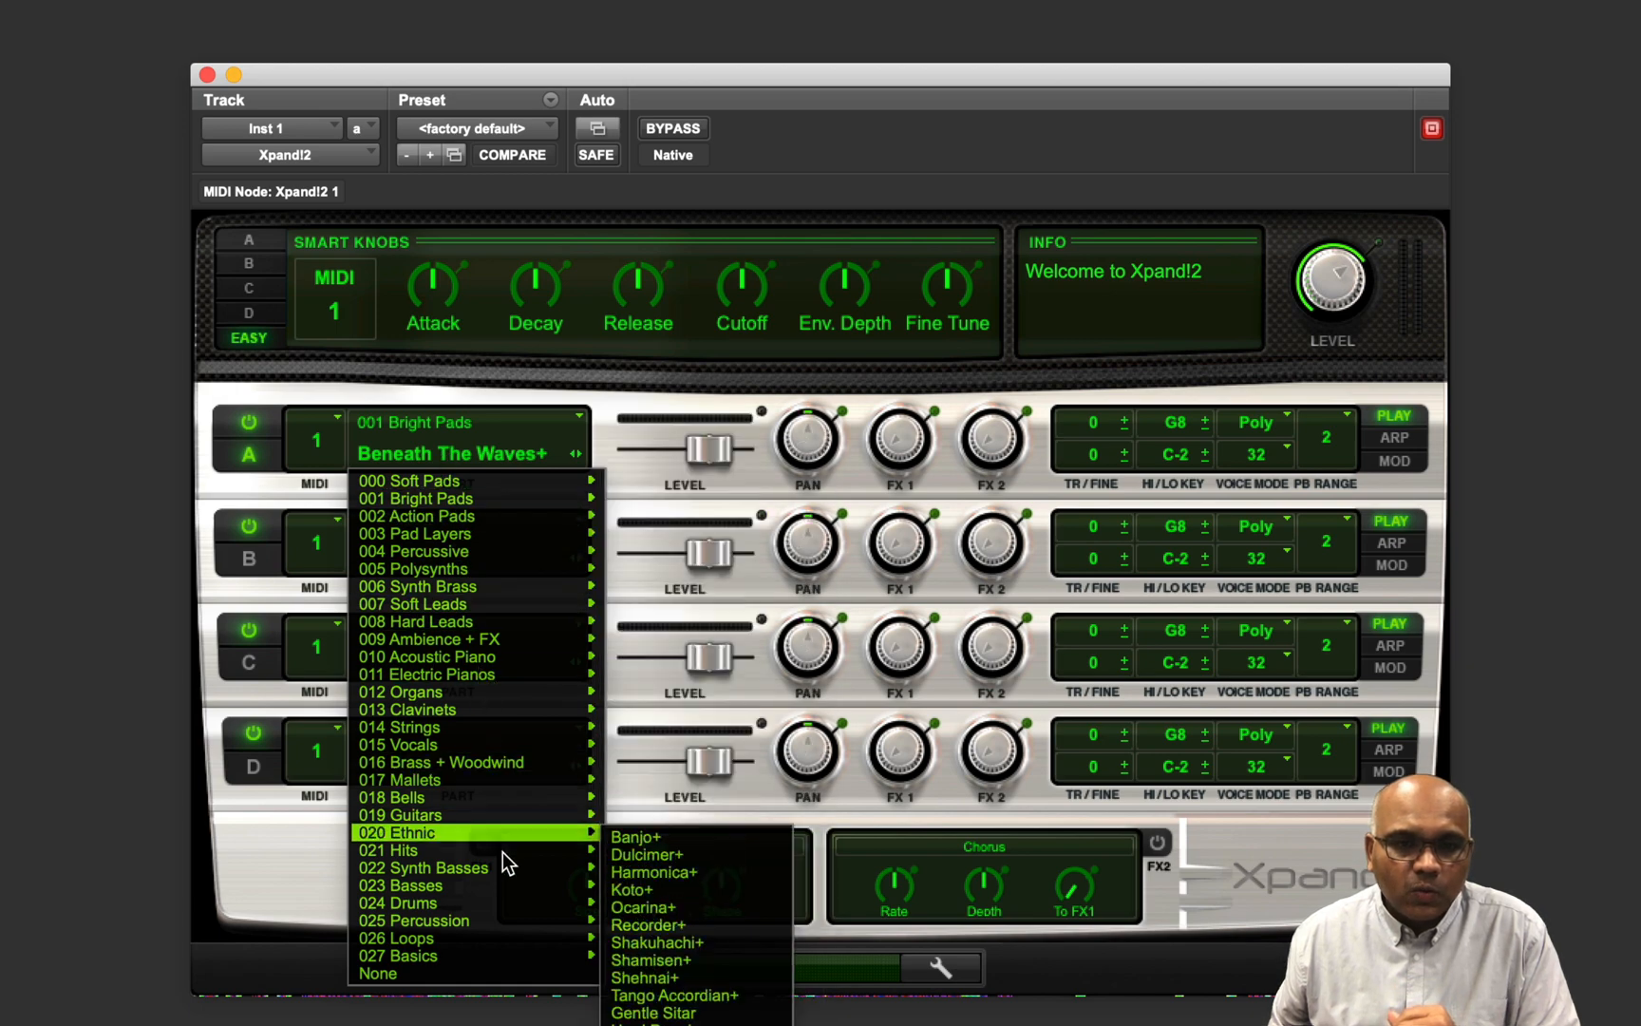
pyautogui.moveTo(508, 935)
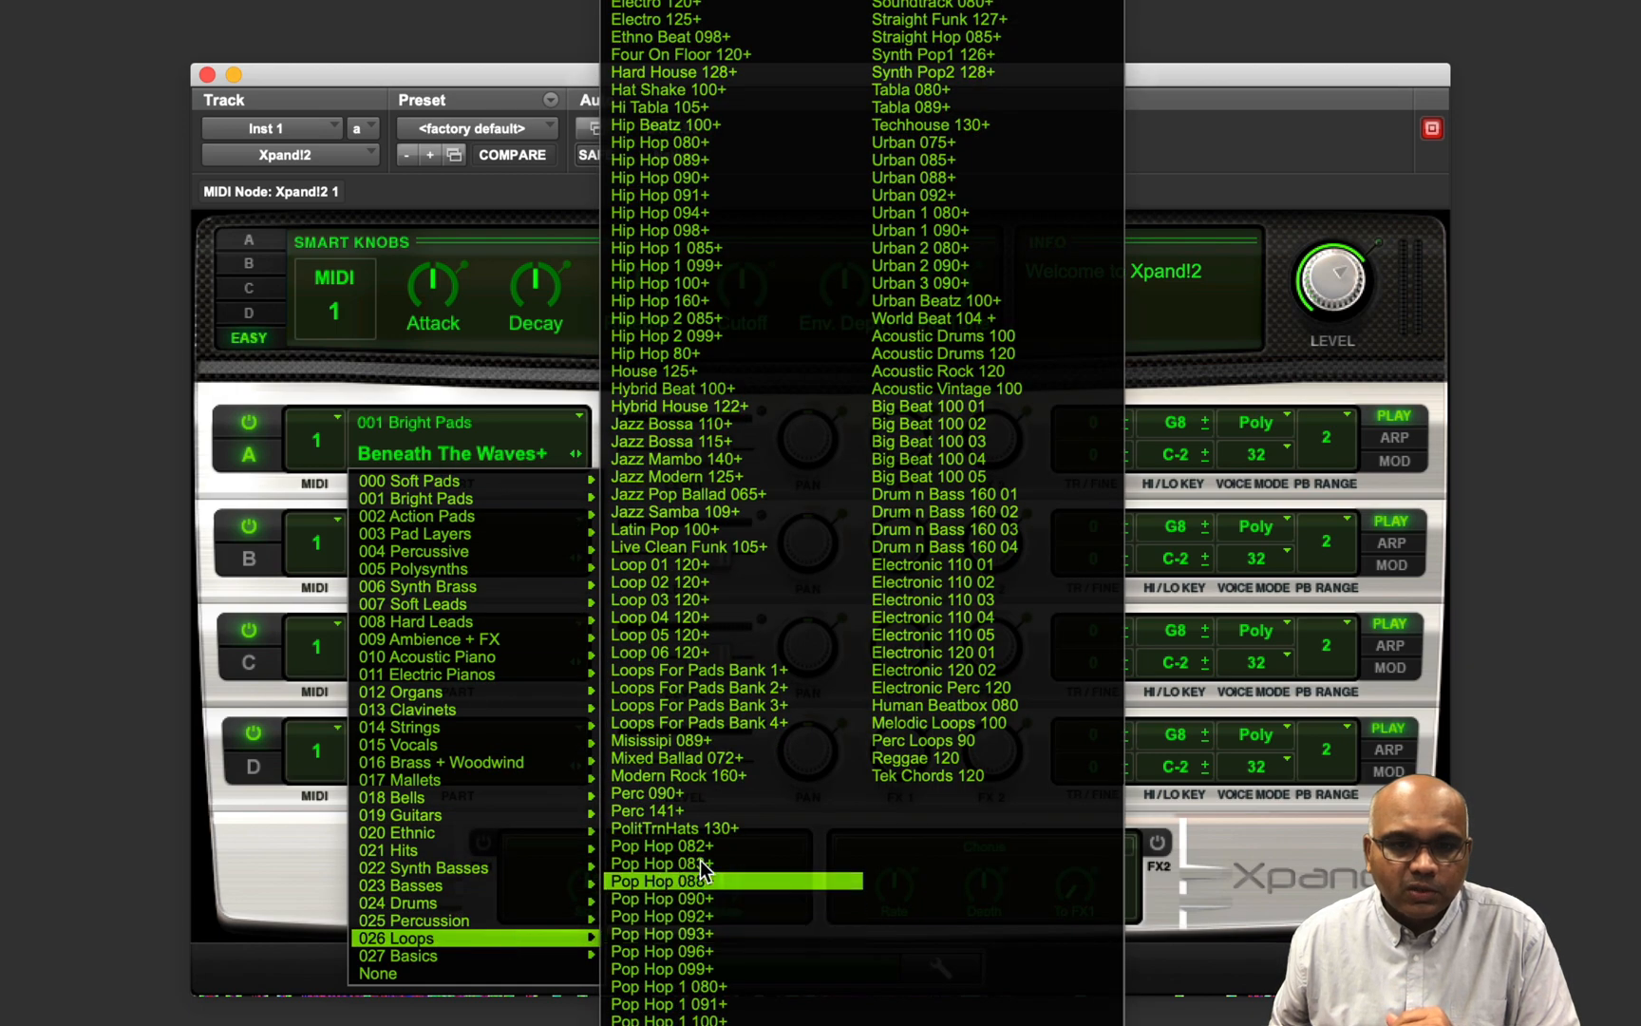
pyautogui.click(761, 633)
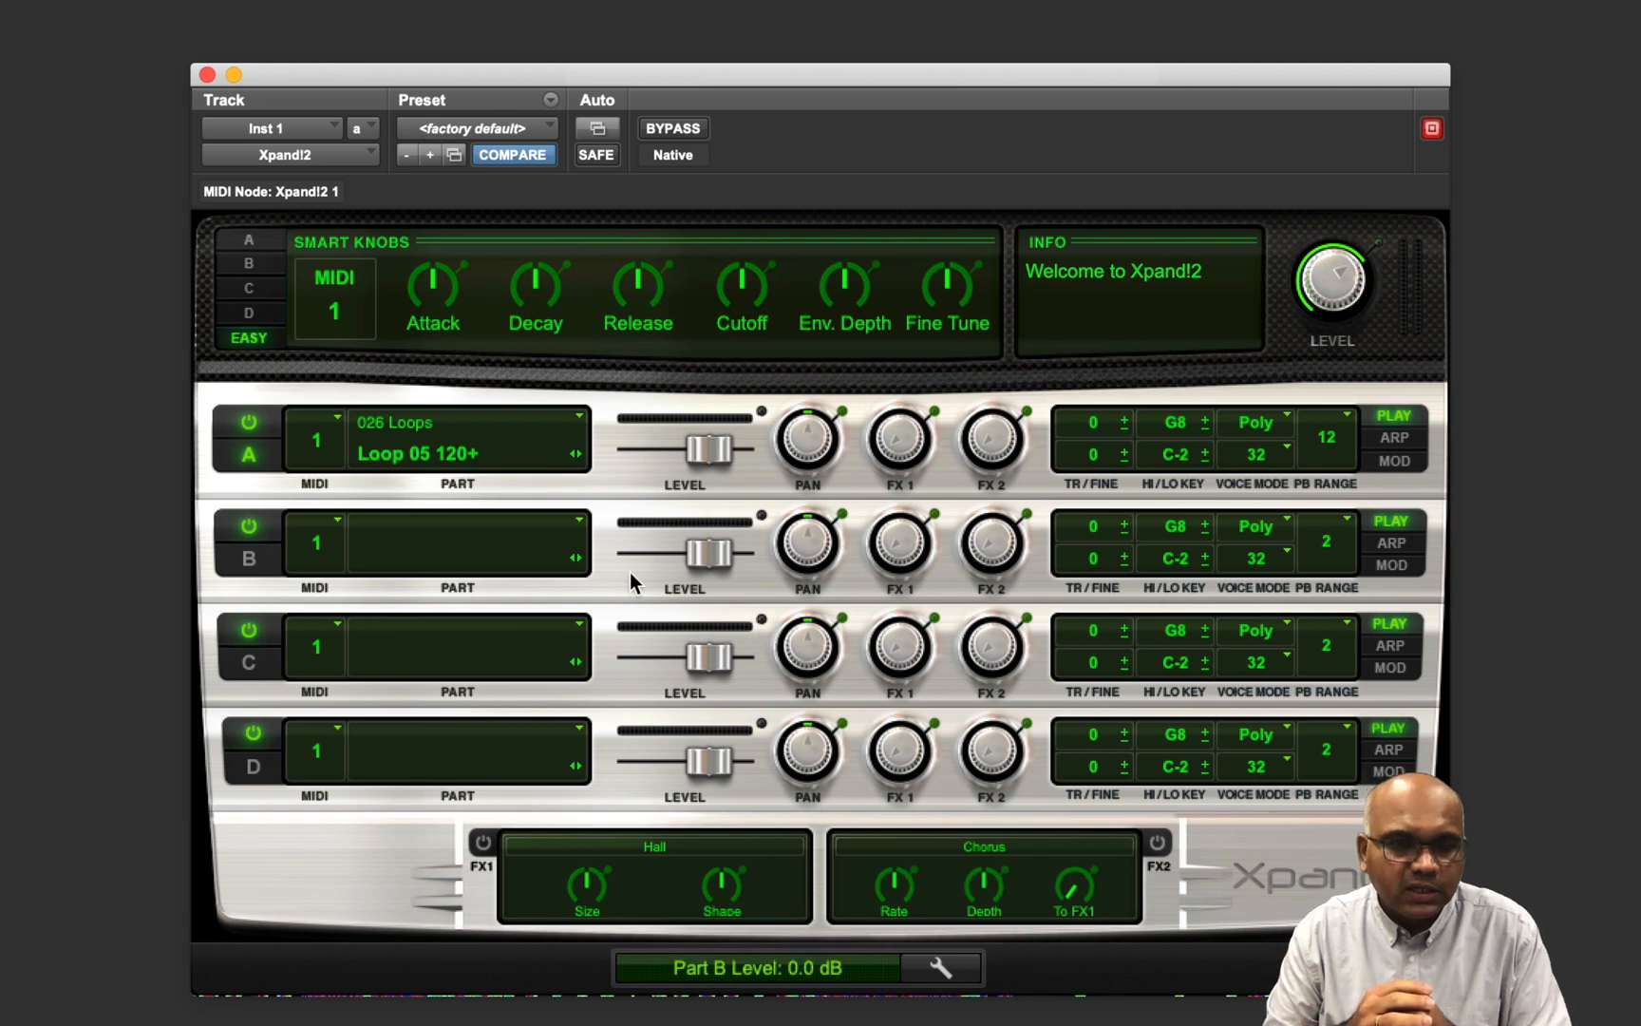
# - Load Pop Hop 090+ from the 026 Loops category into part B and lower that part's level slightly
pyautogui.click(461, 541)
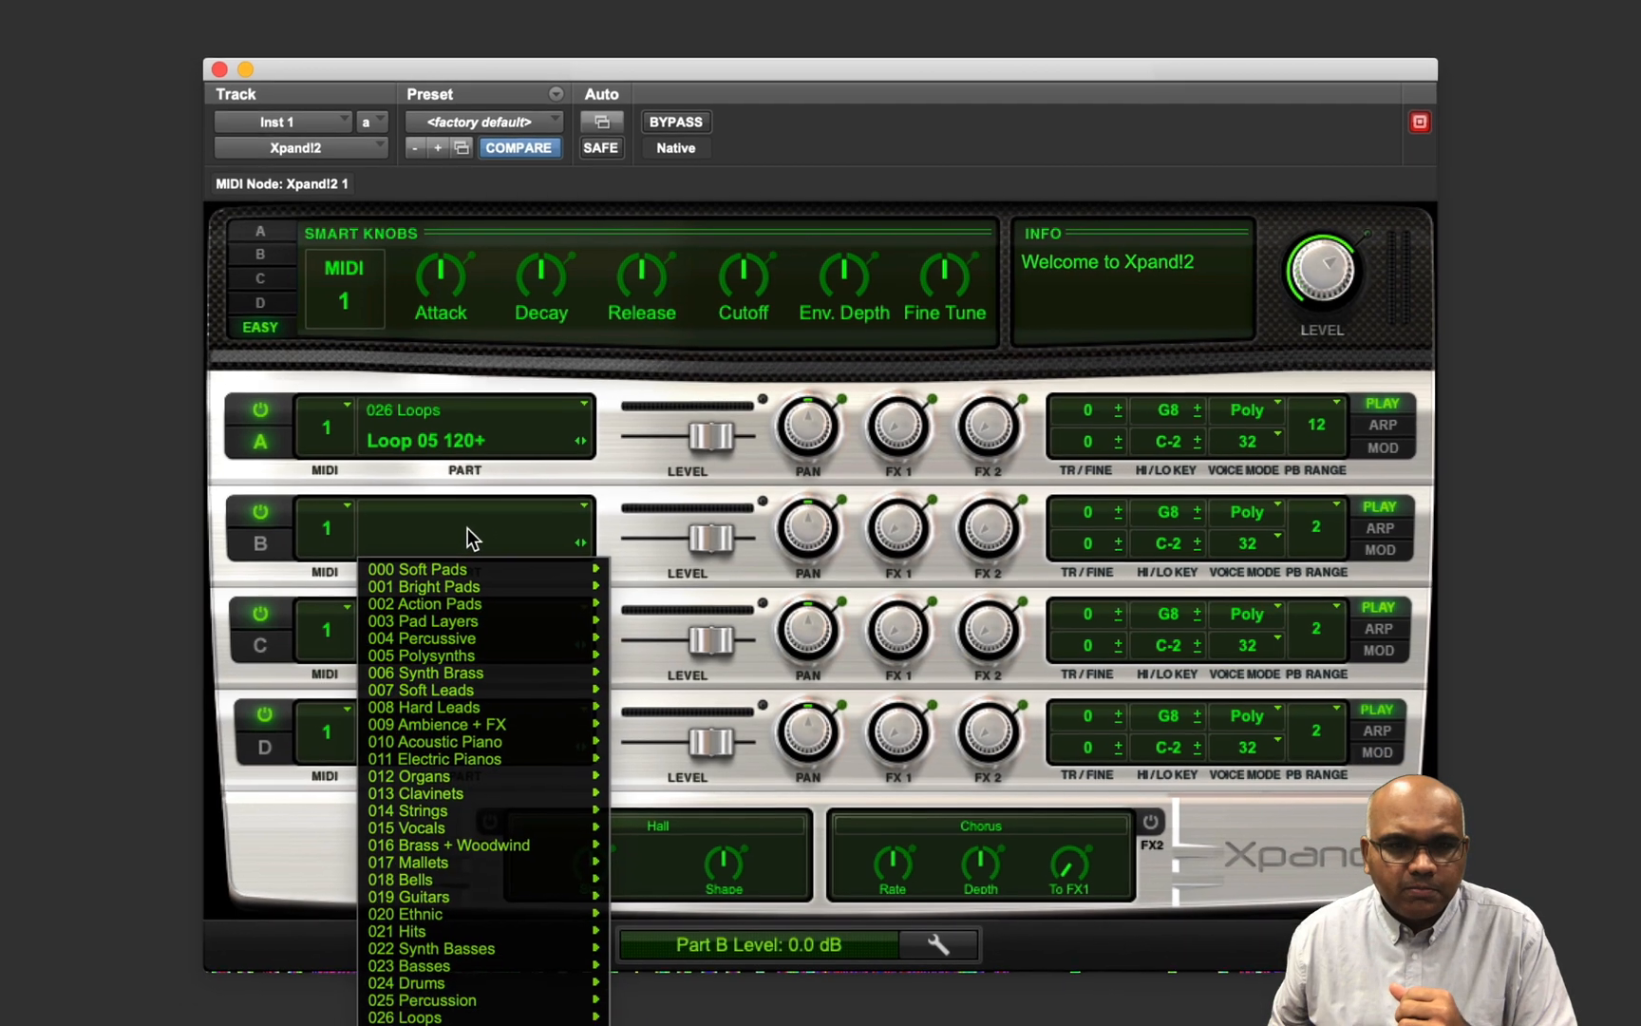
pyautogui.moveTo(528, 1025)
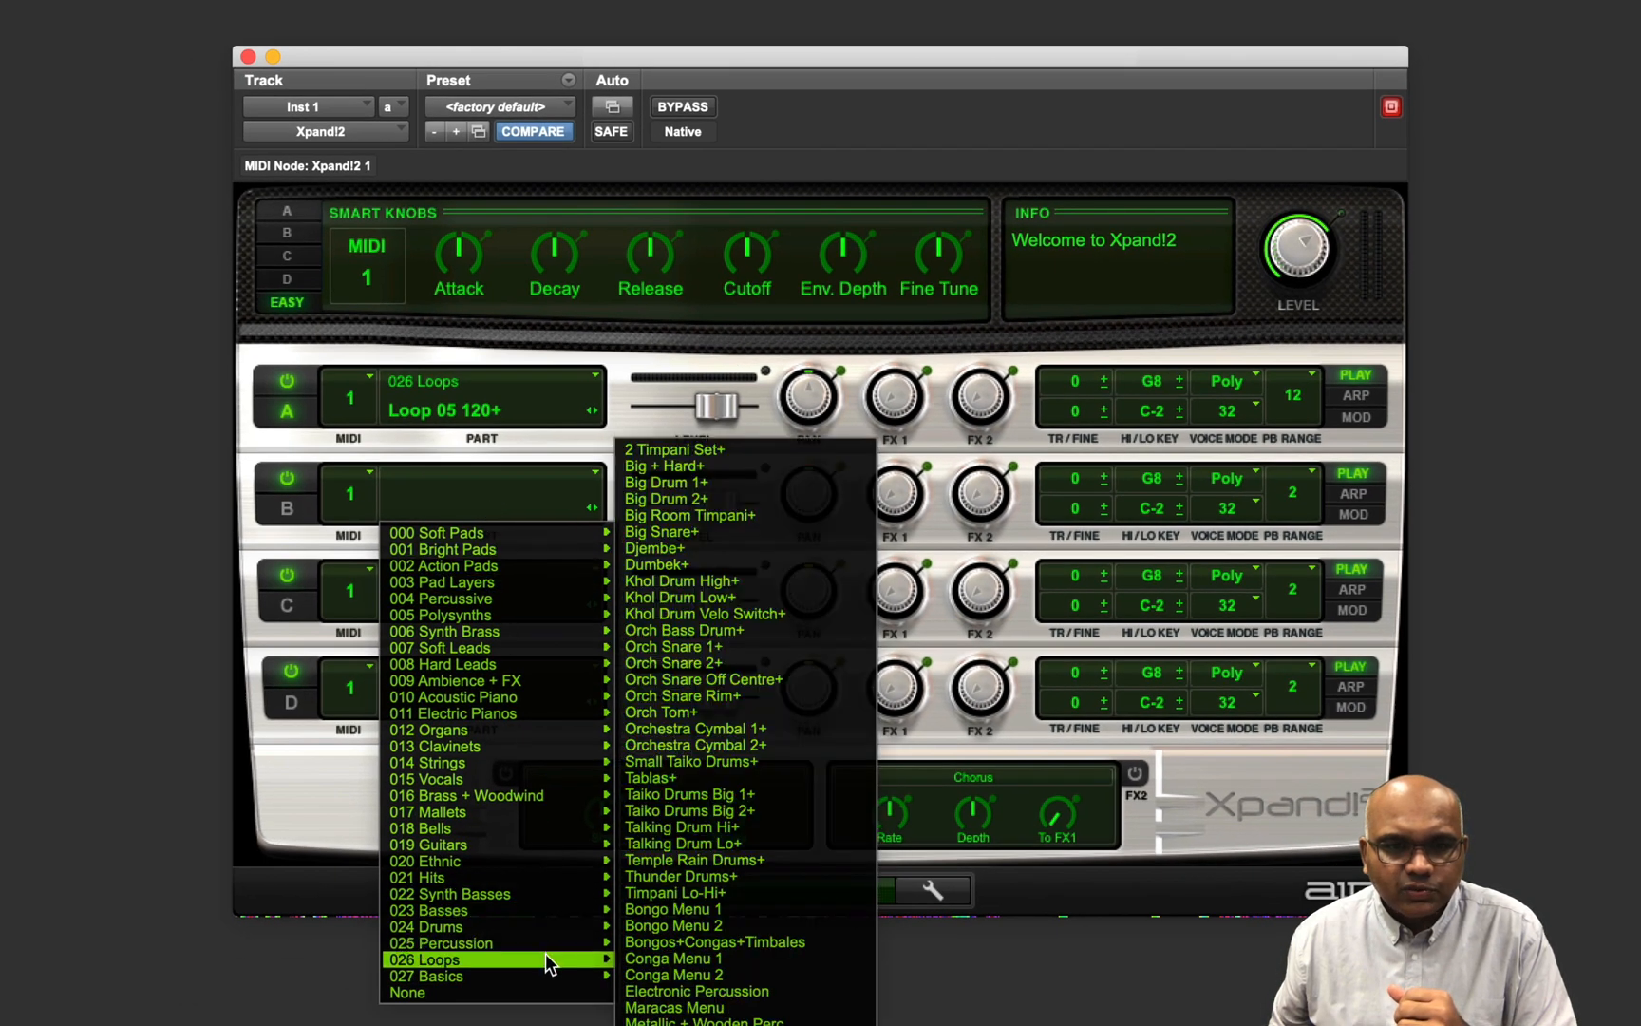
pyautogui.moveTo(545, 957)
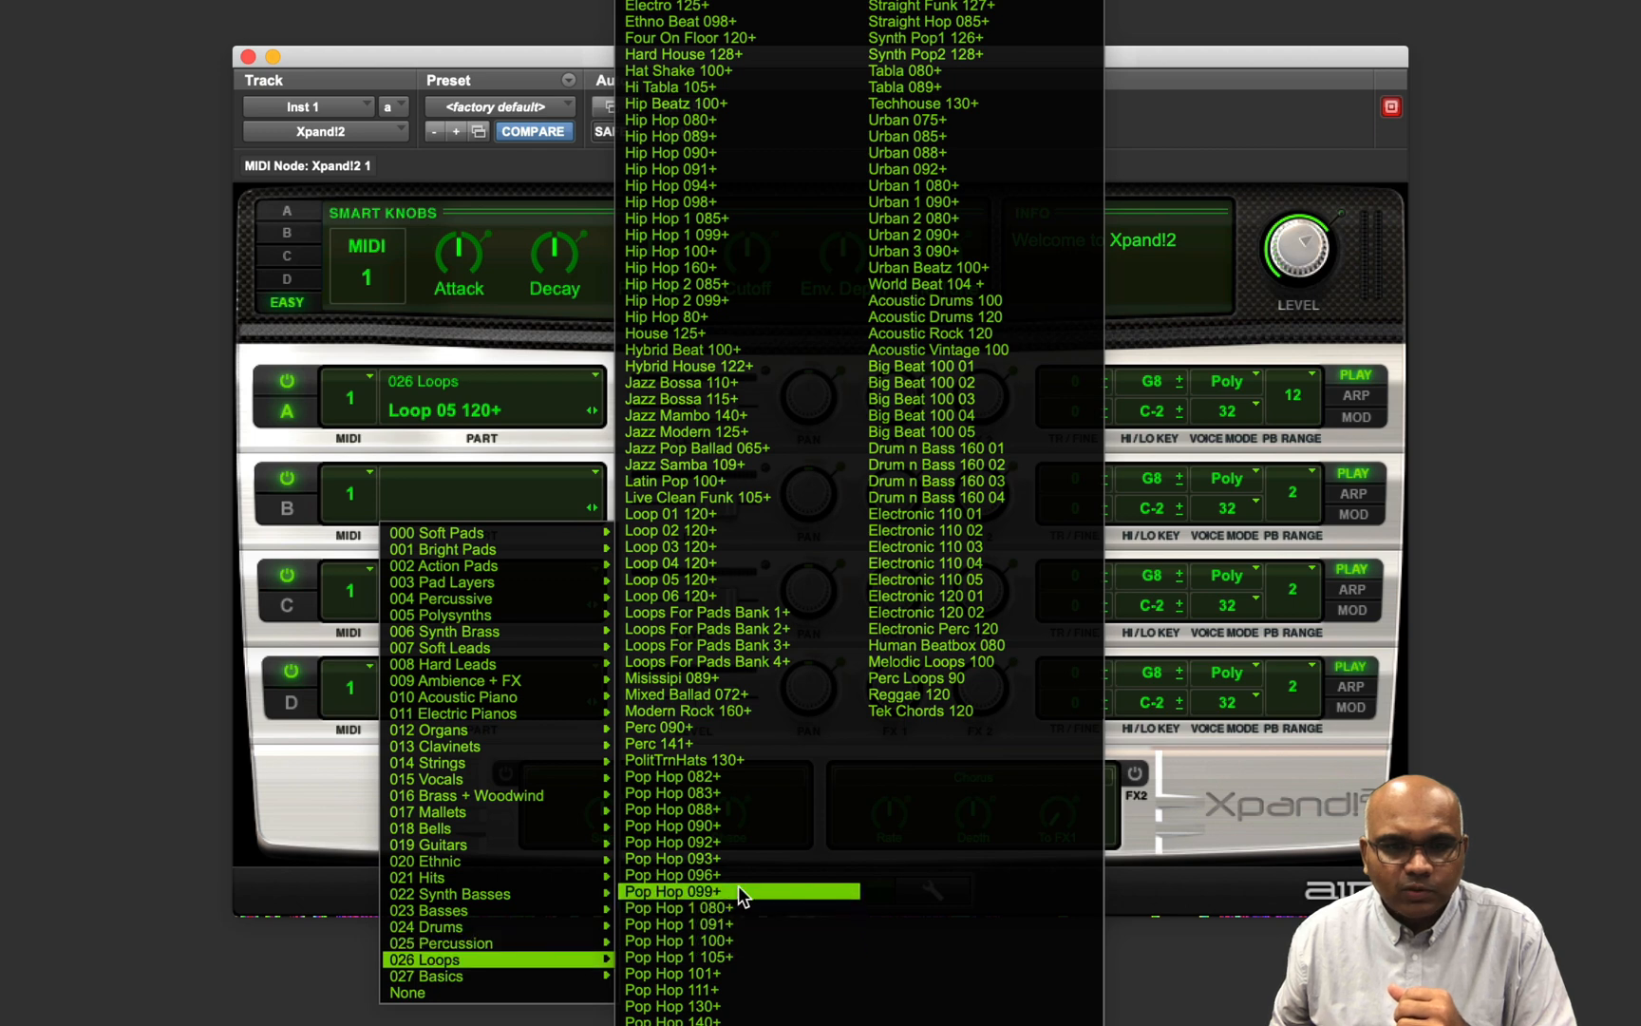
pyautogui.click(754, 825)
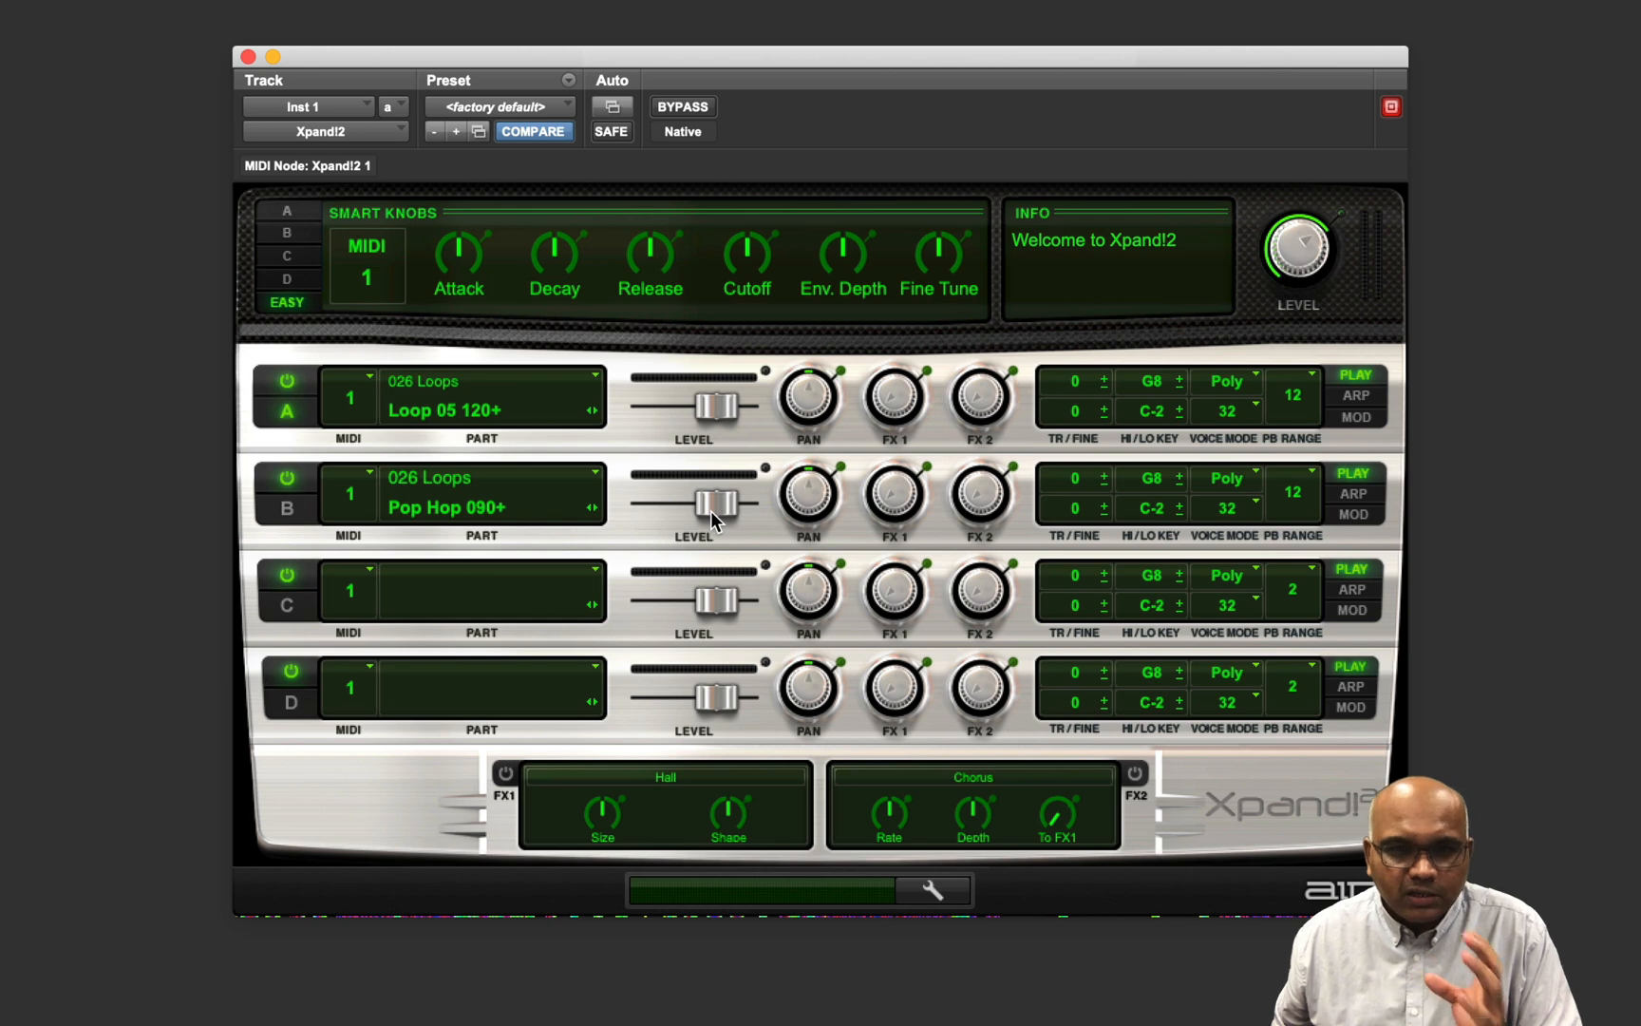
pyautogui.moveTo(712, 518); pyautogui.dragTo(685, 520)
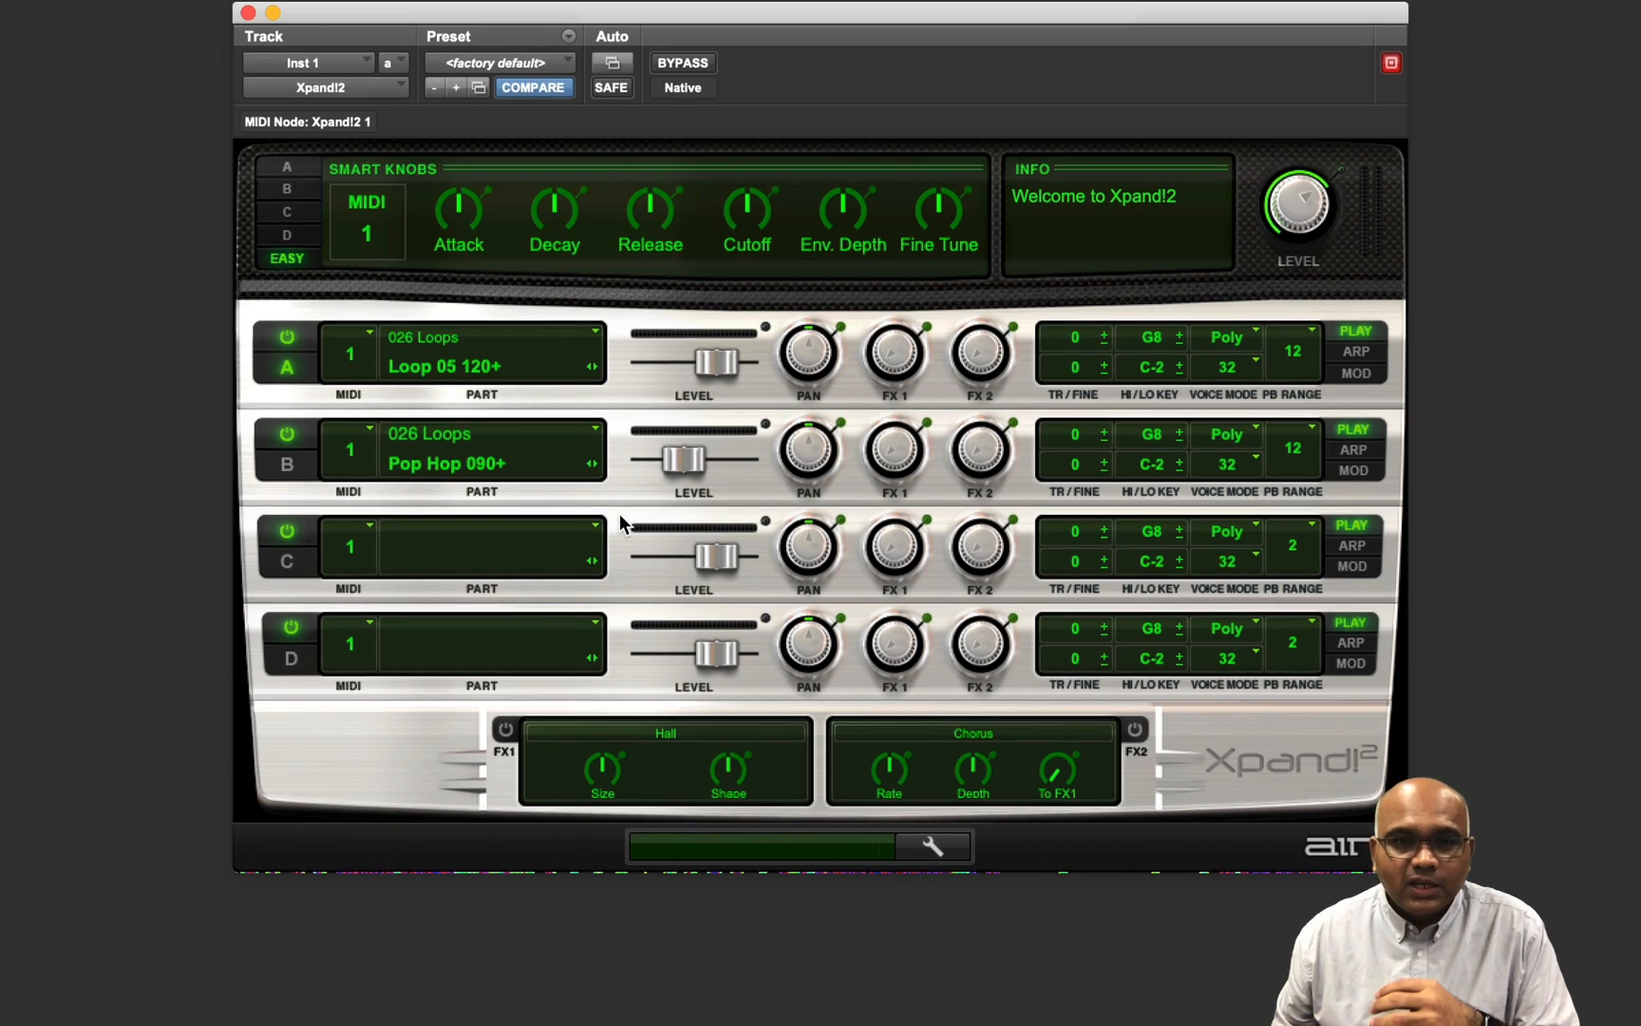
# - Load Male Aah Choir Pad+ from the 015 Vocals category into part C and lower that part's level slightly
pyautogui.click(486, 558)
pyautogui.moveTo(521, 728)
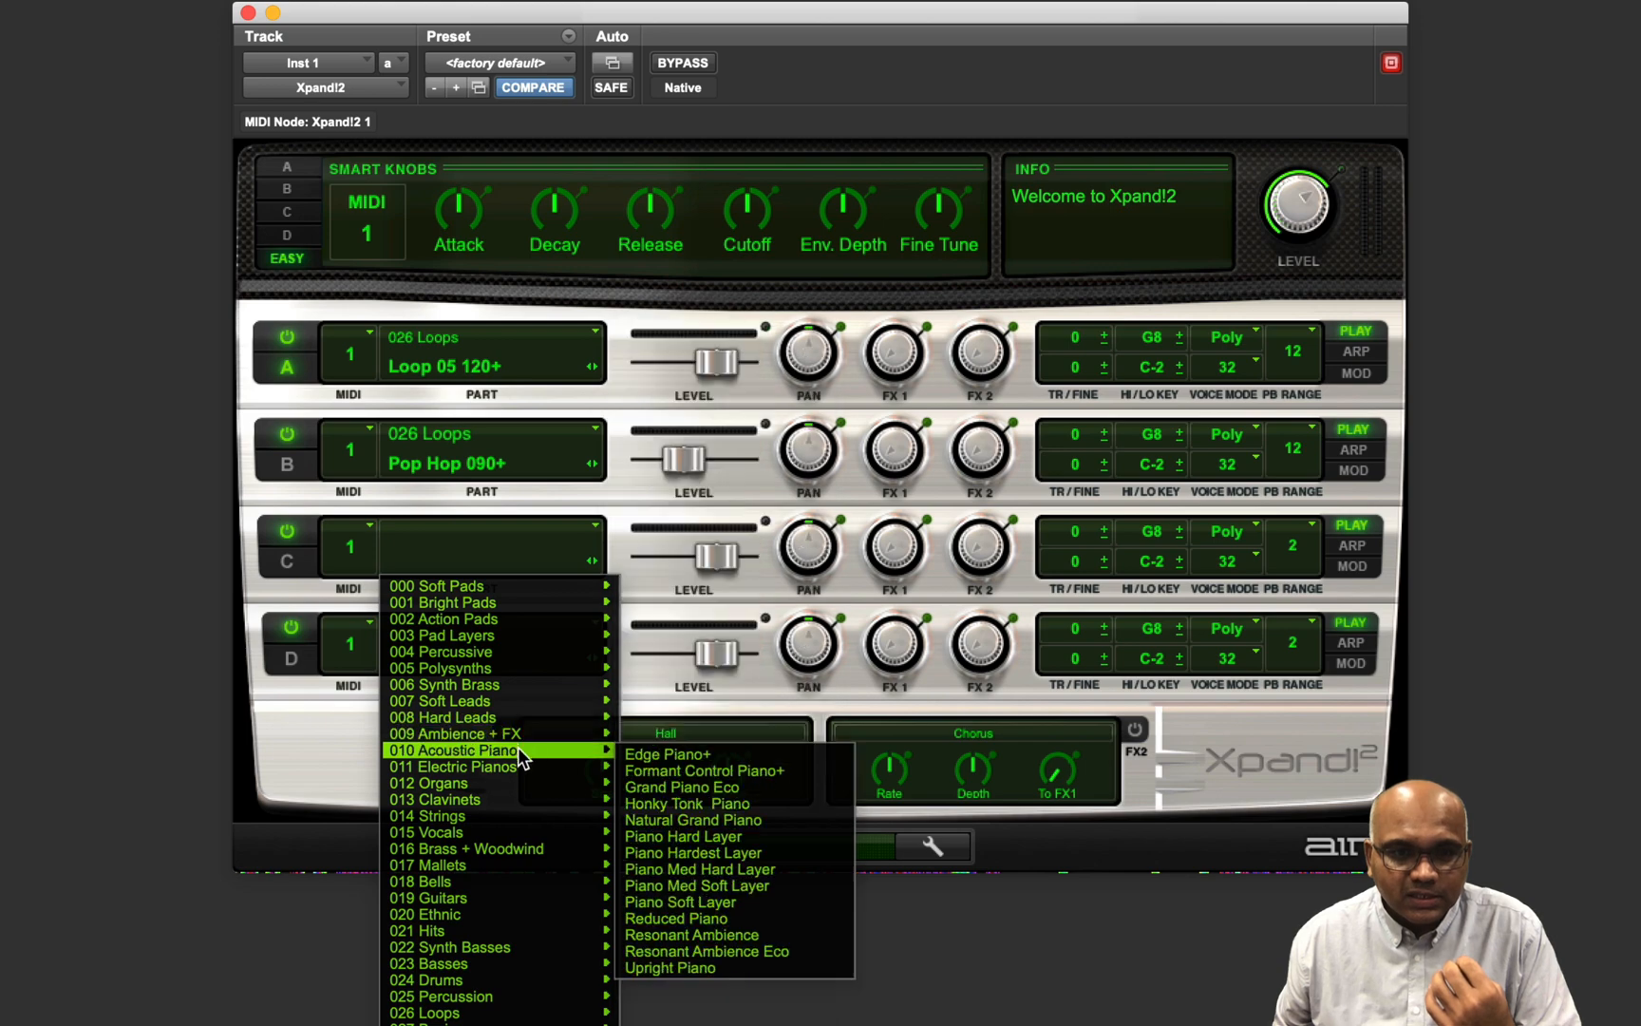
pyautogui.moveTo(521, 836)
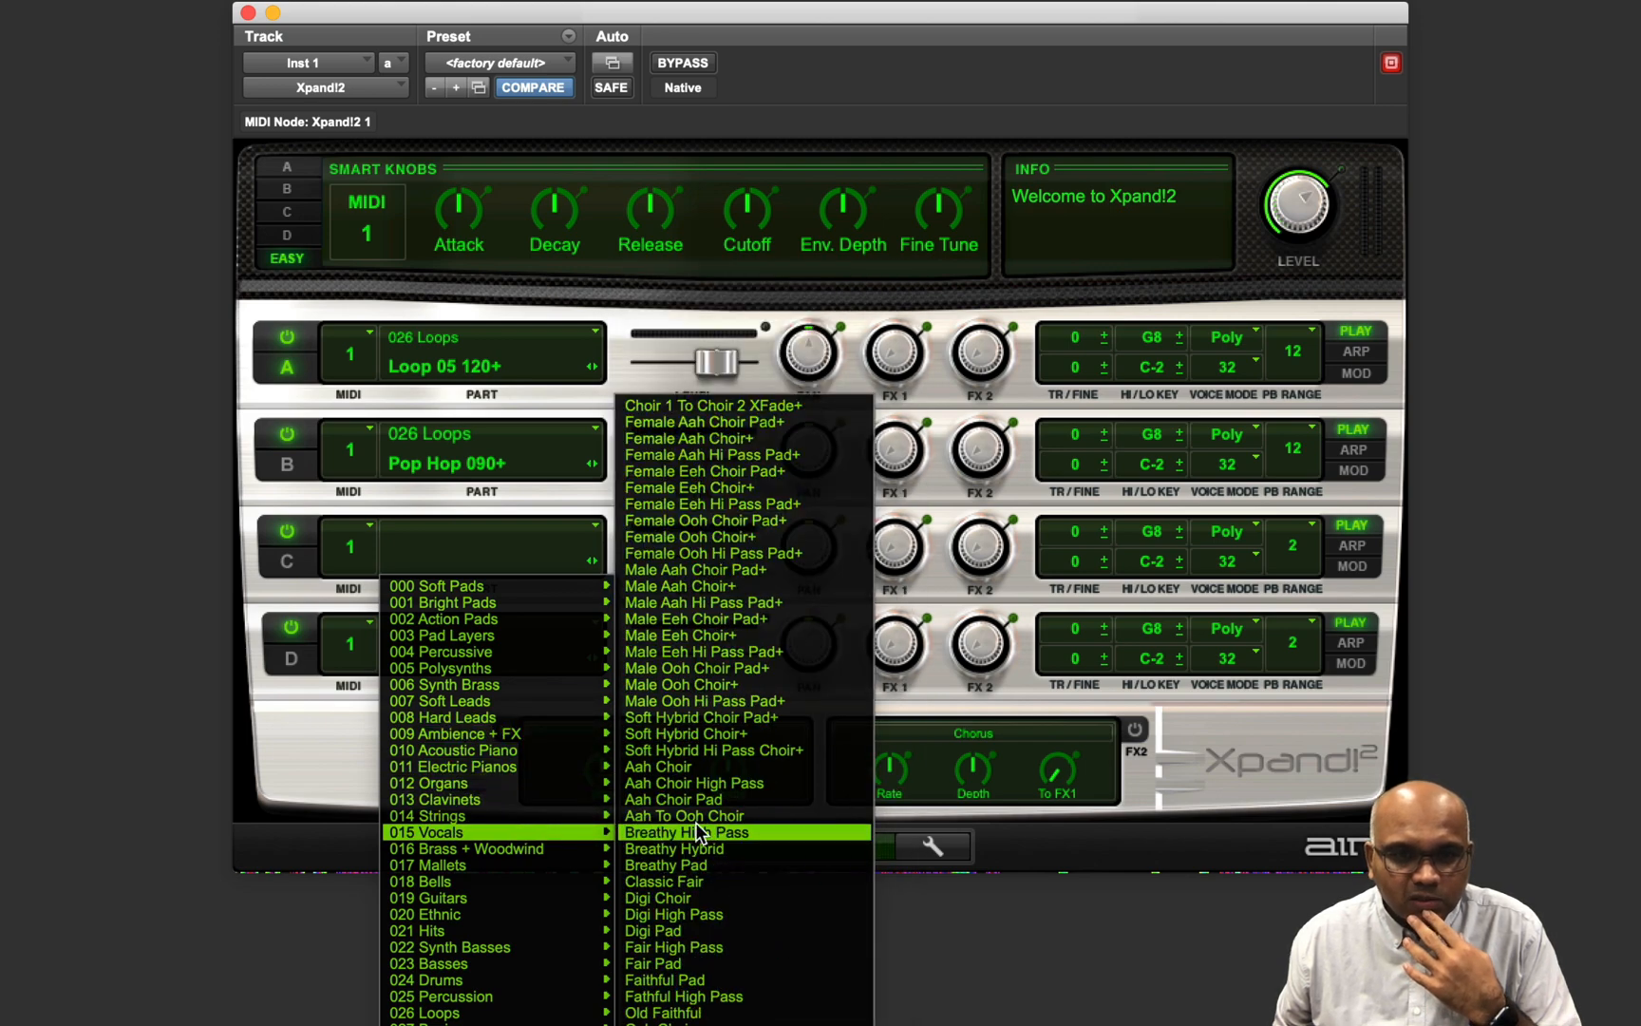
pyautogui.click(789, 570)
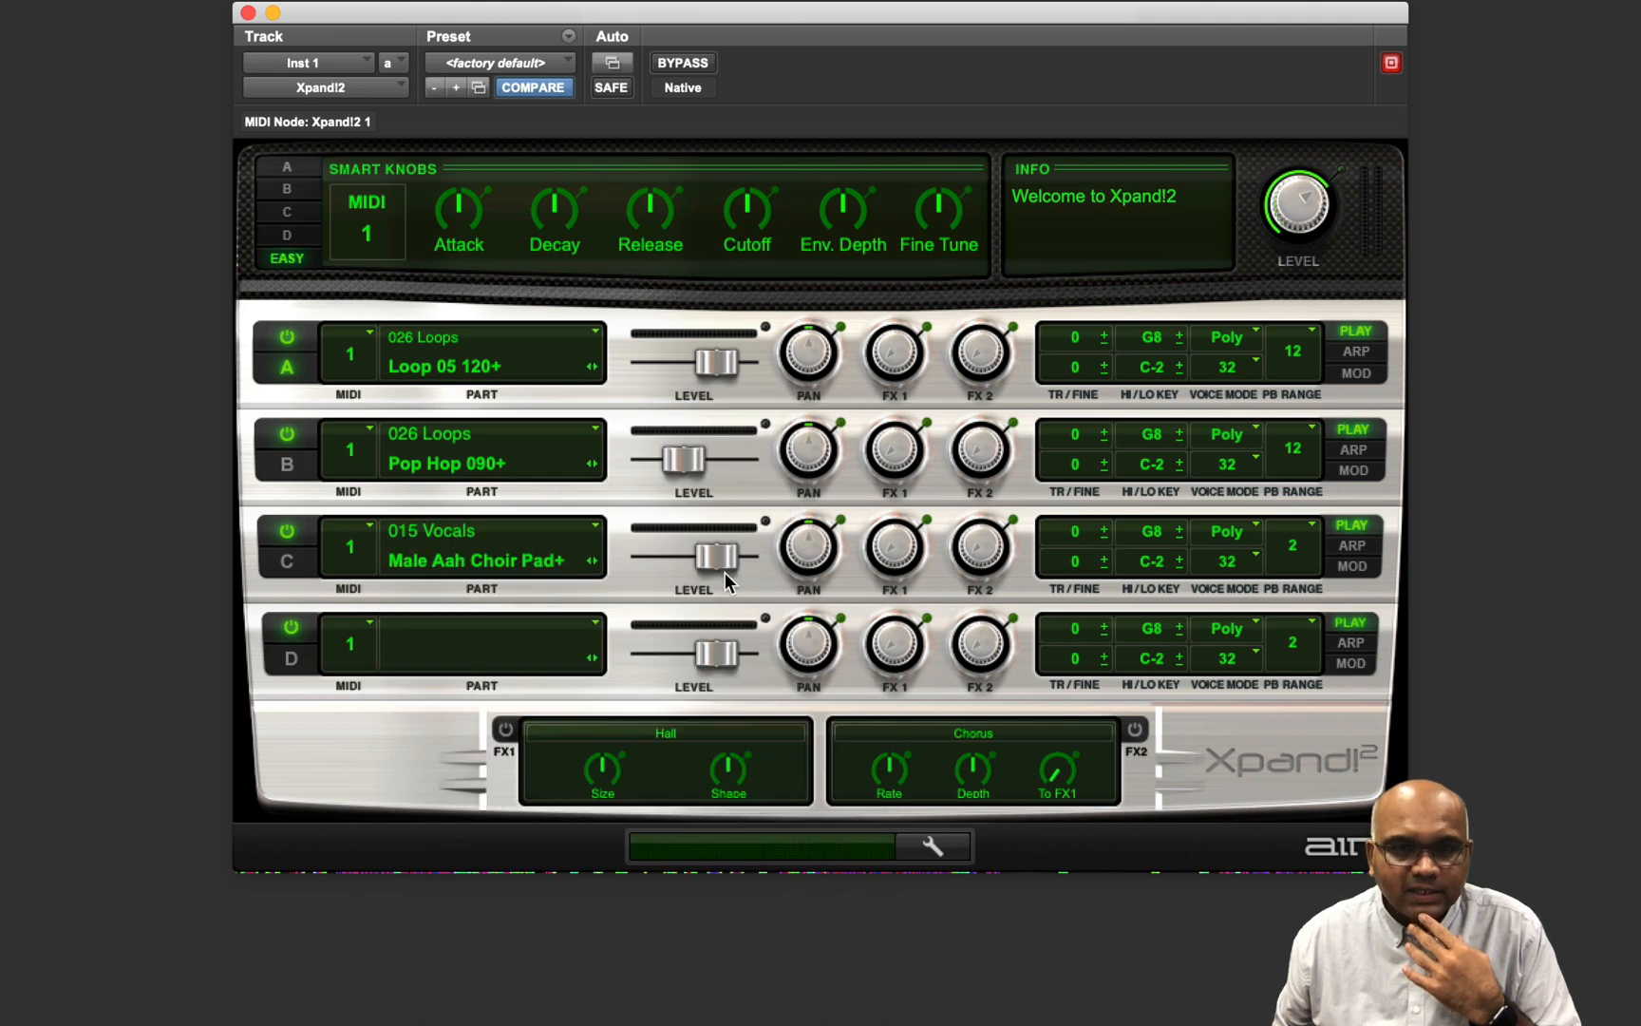
pyautogui.moveTo(717, 559); pyautogui.dragTo(690, 568)
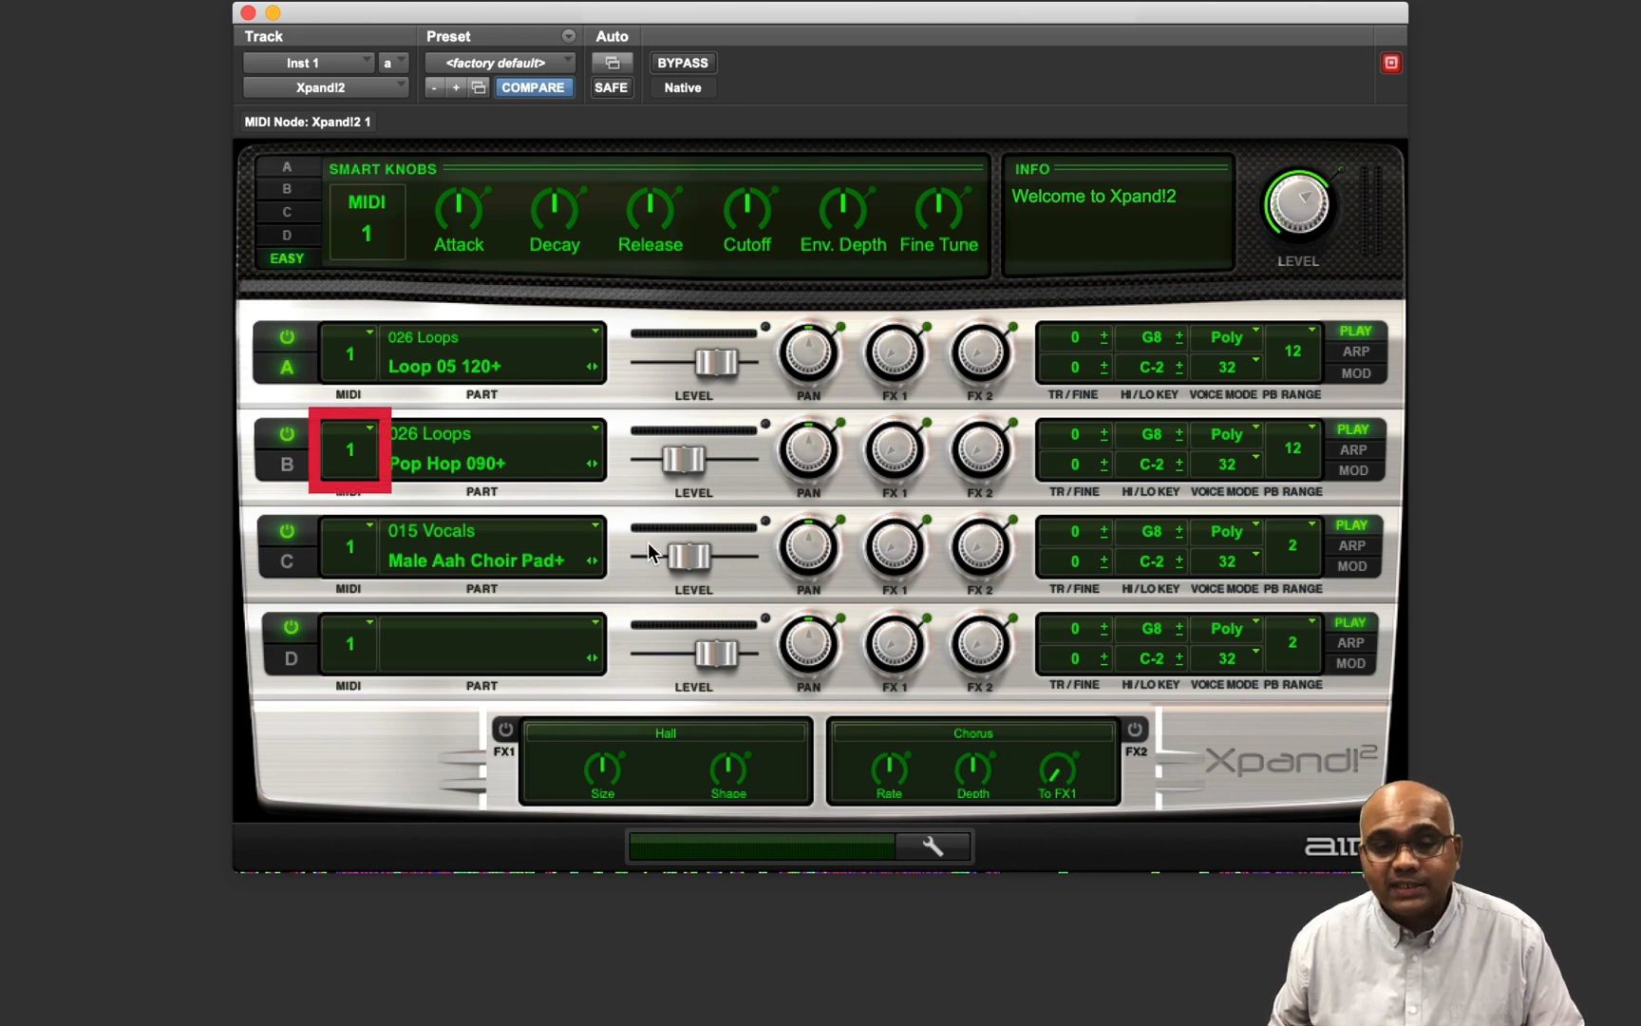
# - Set part B to MIDI channel 2 and part C to MIDI channel 3
pyautogui.click(359, 459)
pyautogui.click(361, 507)
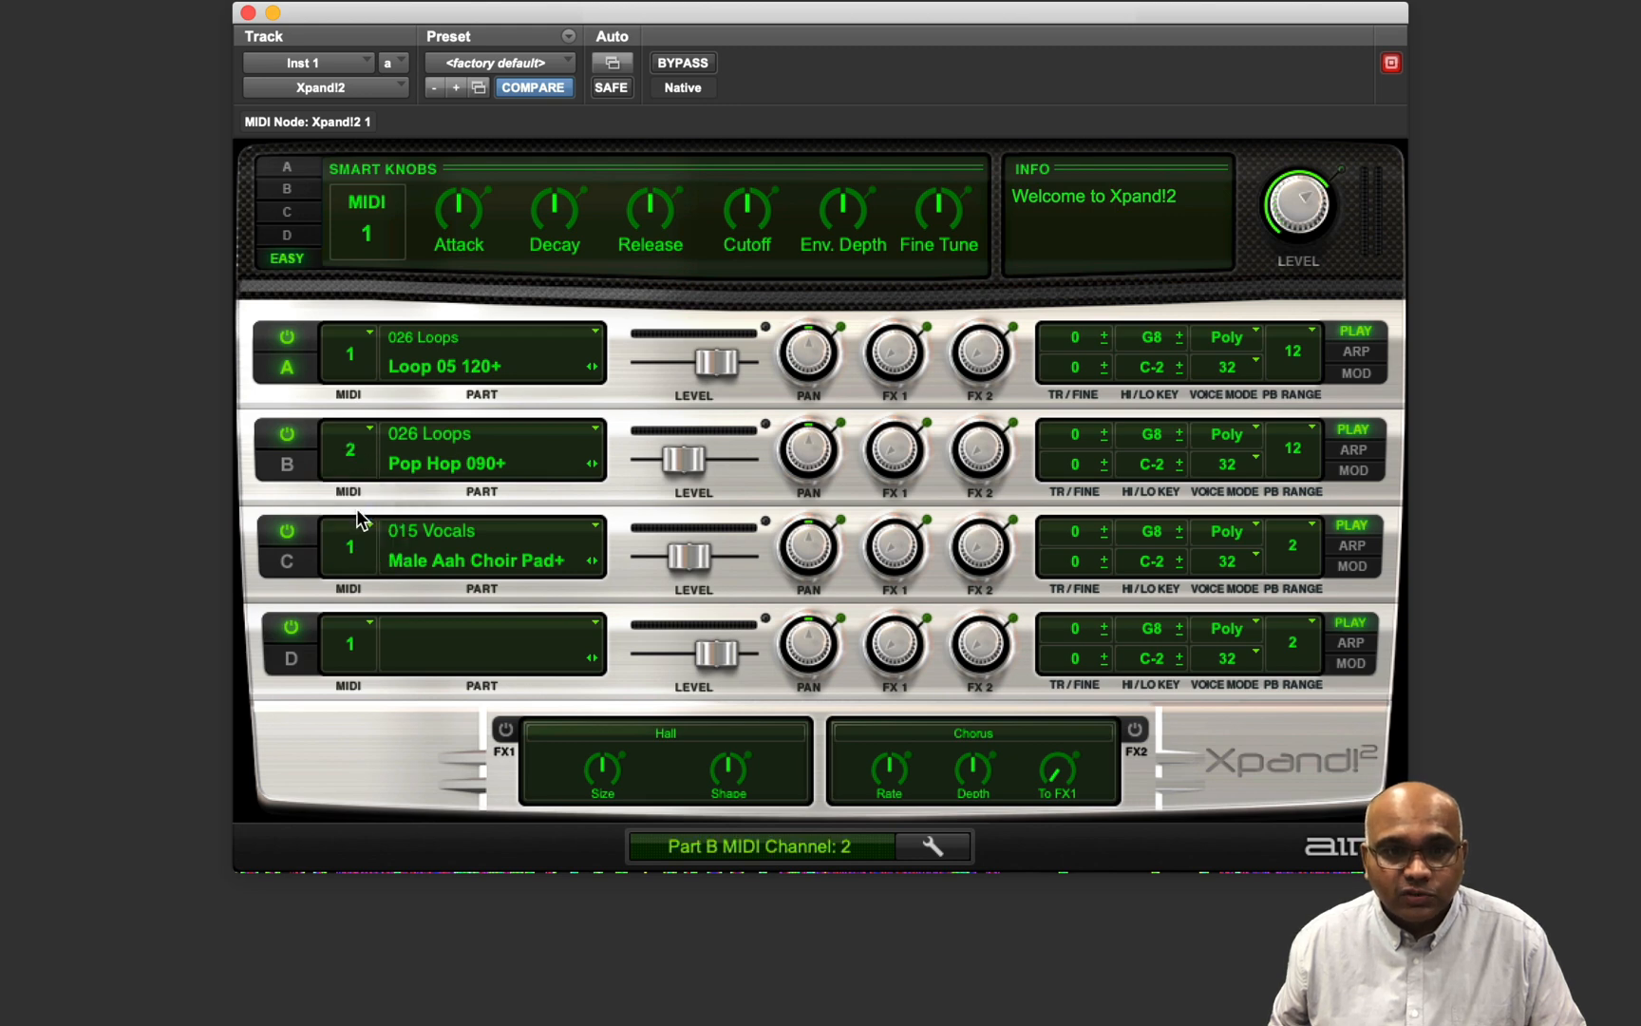
pyautogui.click(359, 551)
pyautogui.click(358, 627)
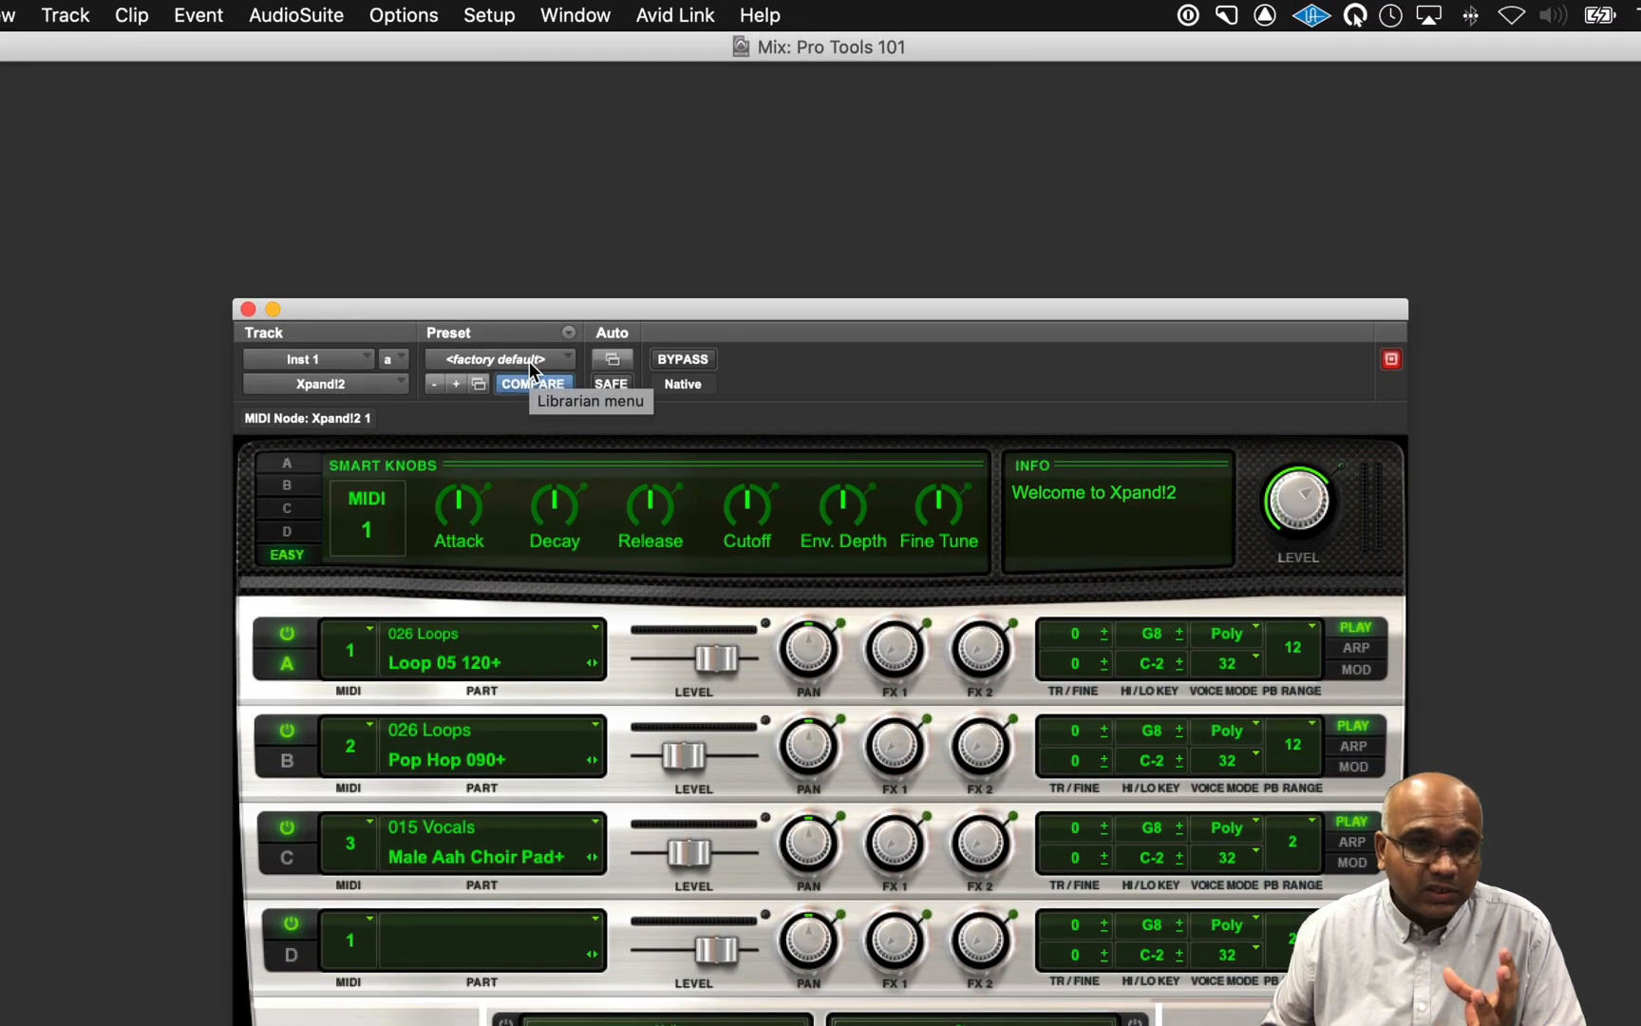
# - Load the Xpand!2 preset +17 Wood Rhythm from the 10 Simple Arpeggios folder
pyautogui.click(533, 361)
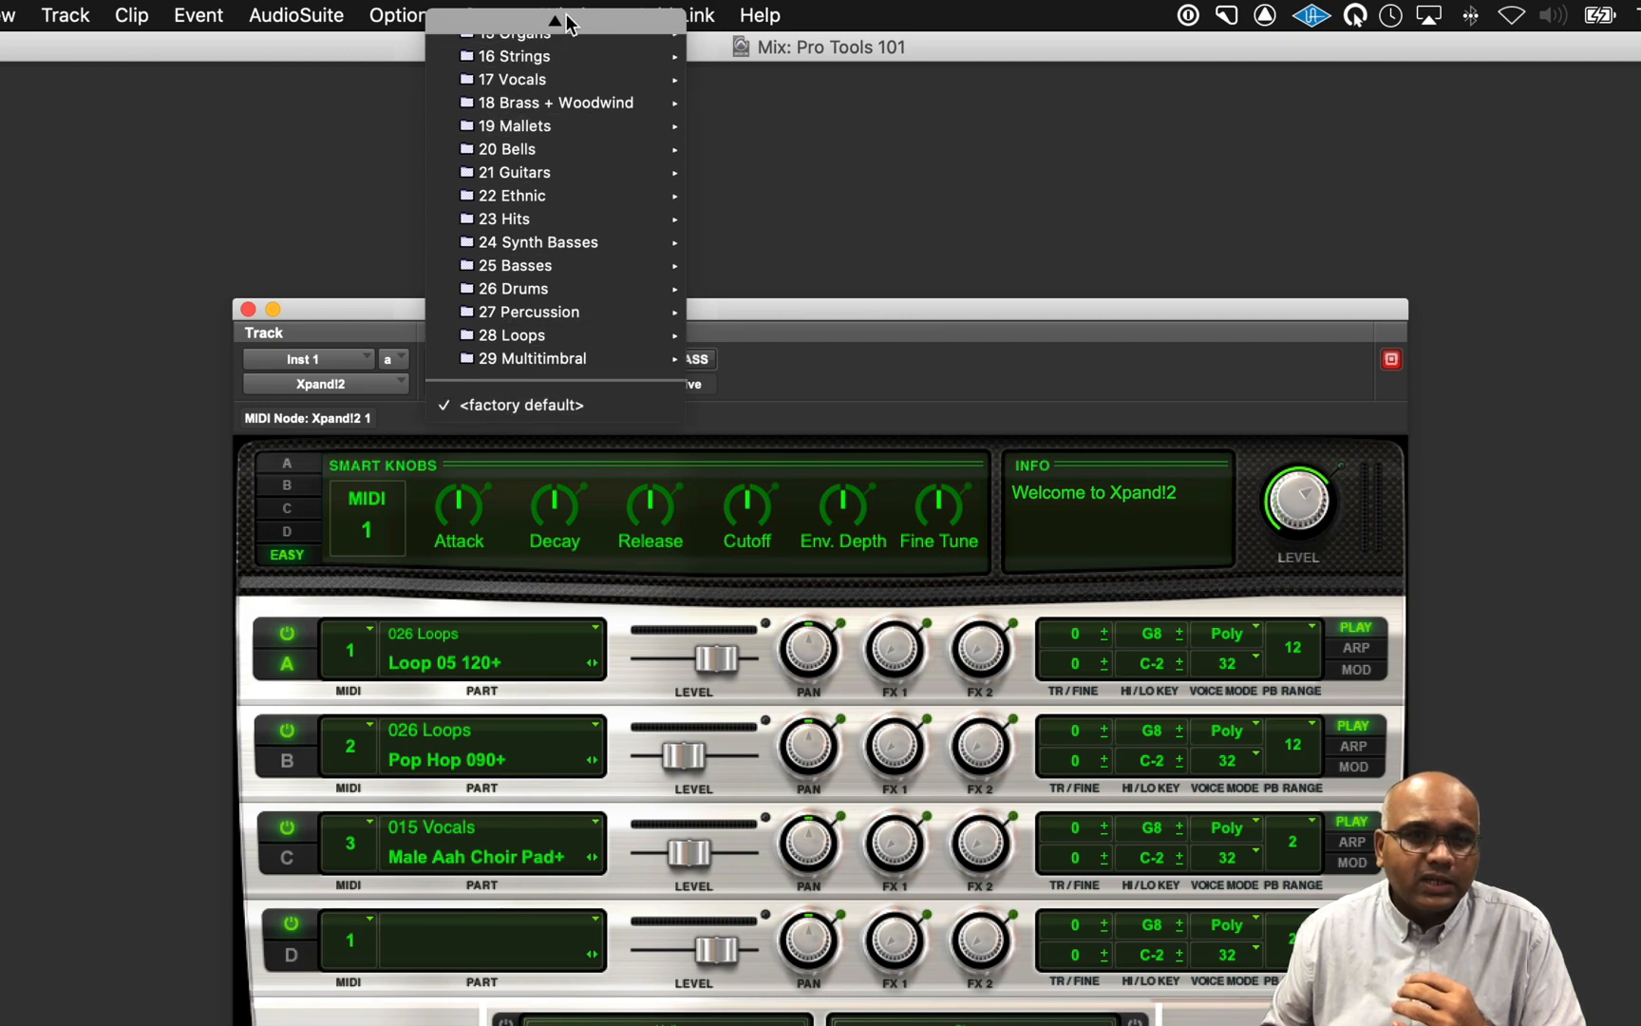
pyautogui.moveTo(567, 23)
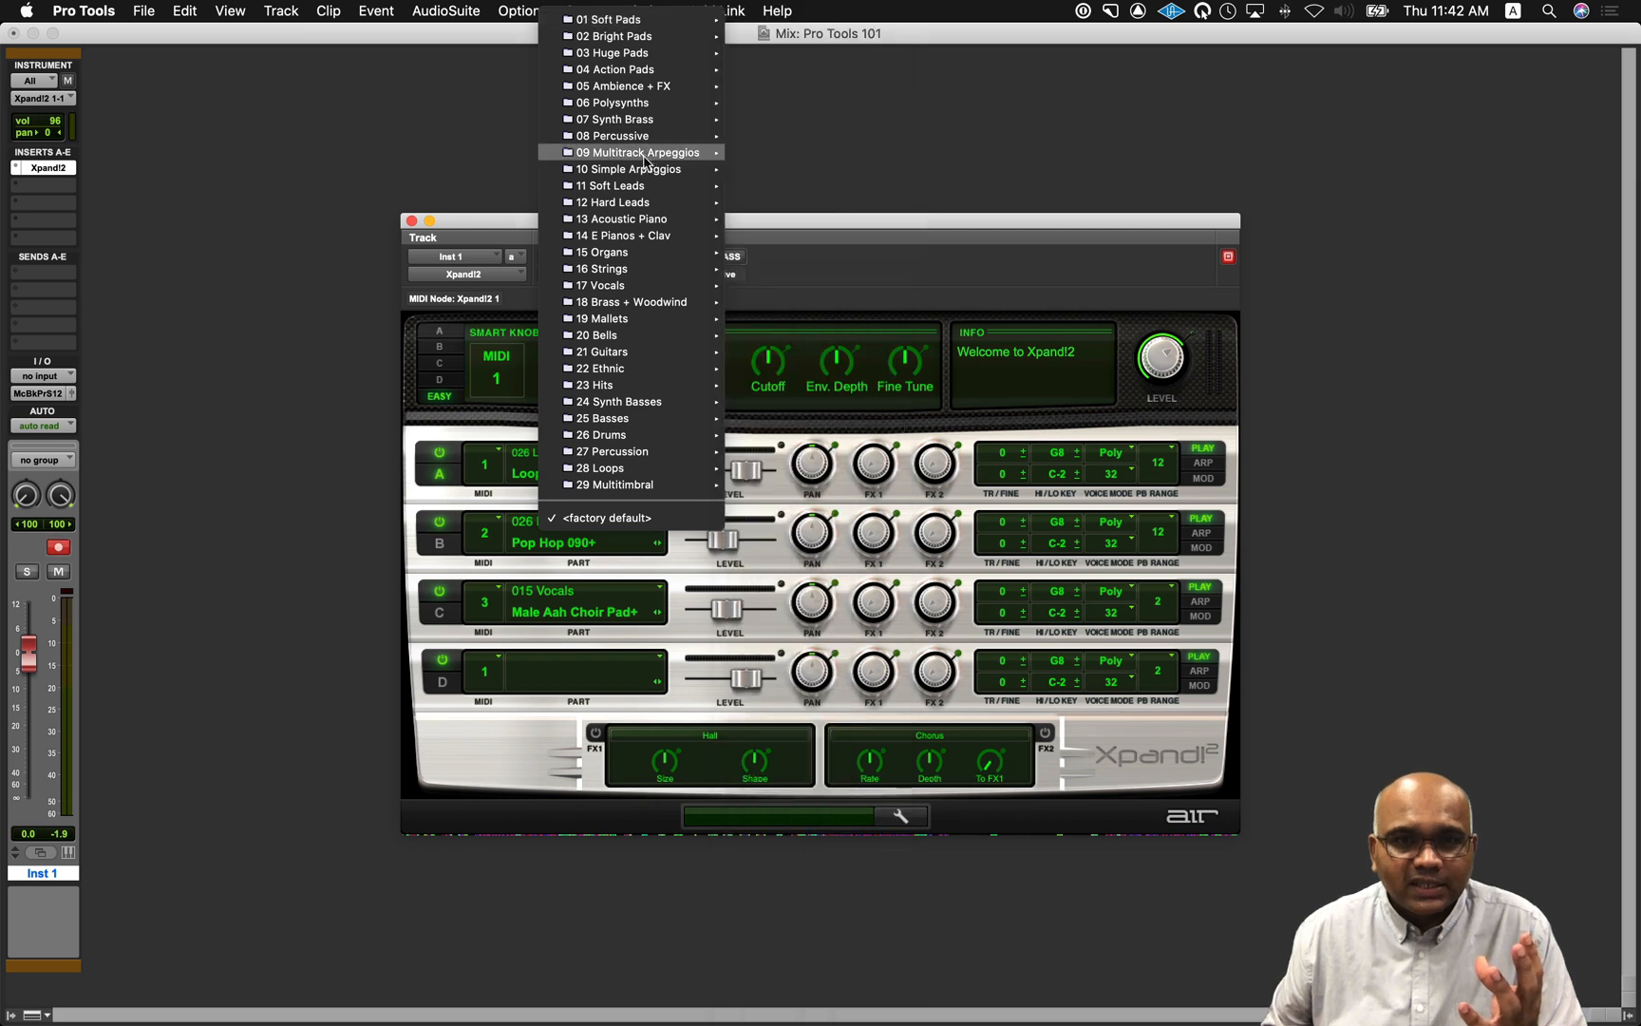
pyautogui.moveTo(646, 169)
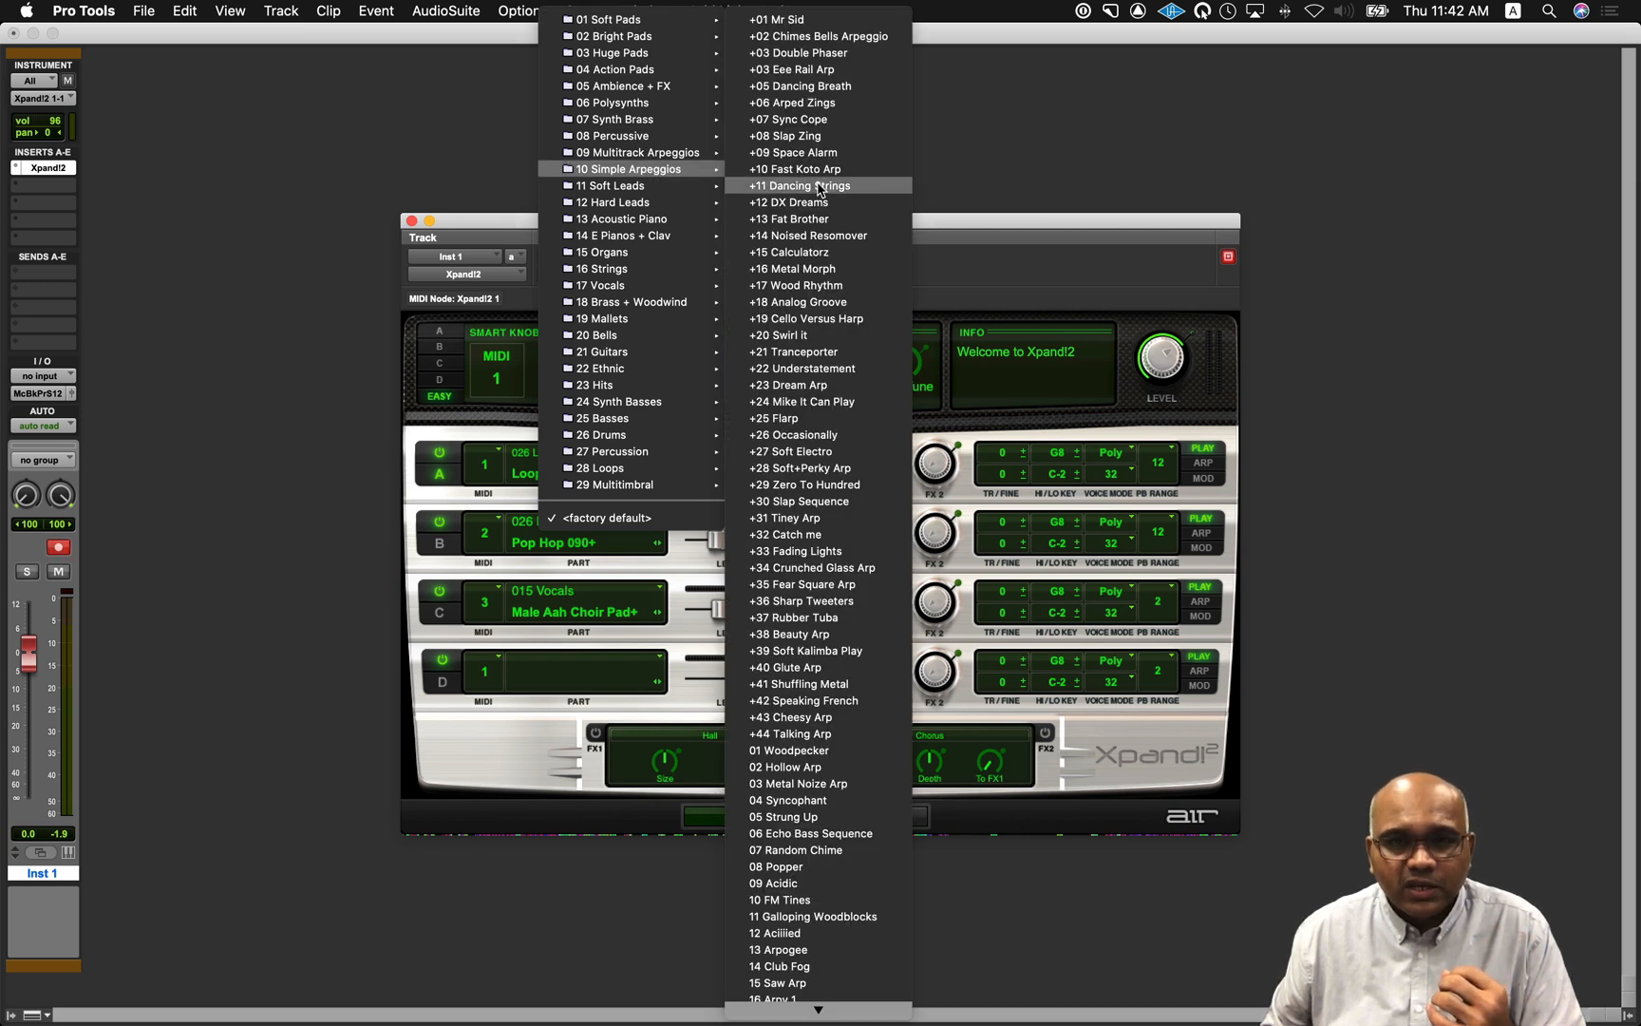
pyautogui.click(845, 288)
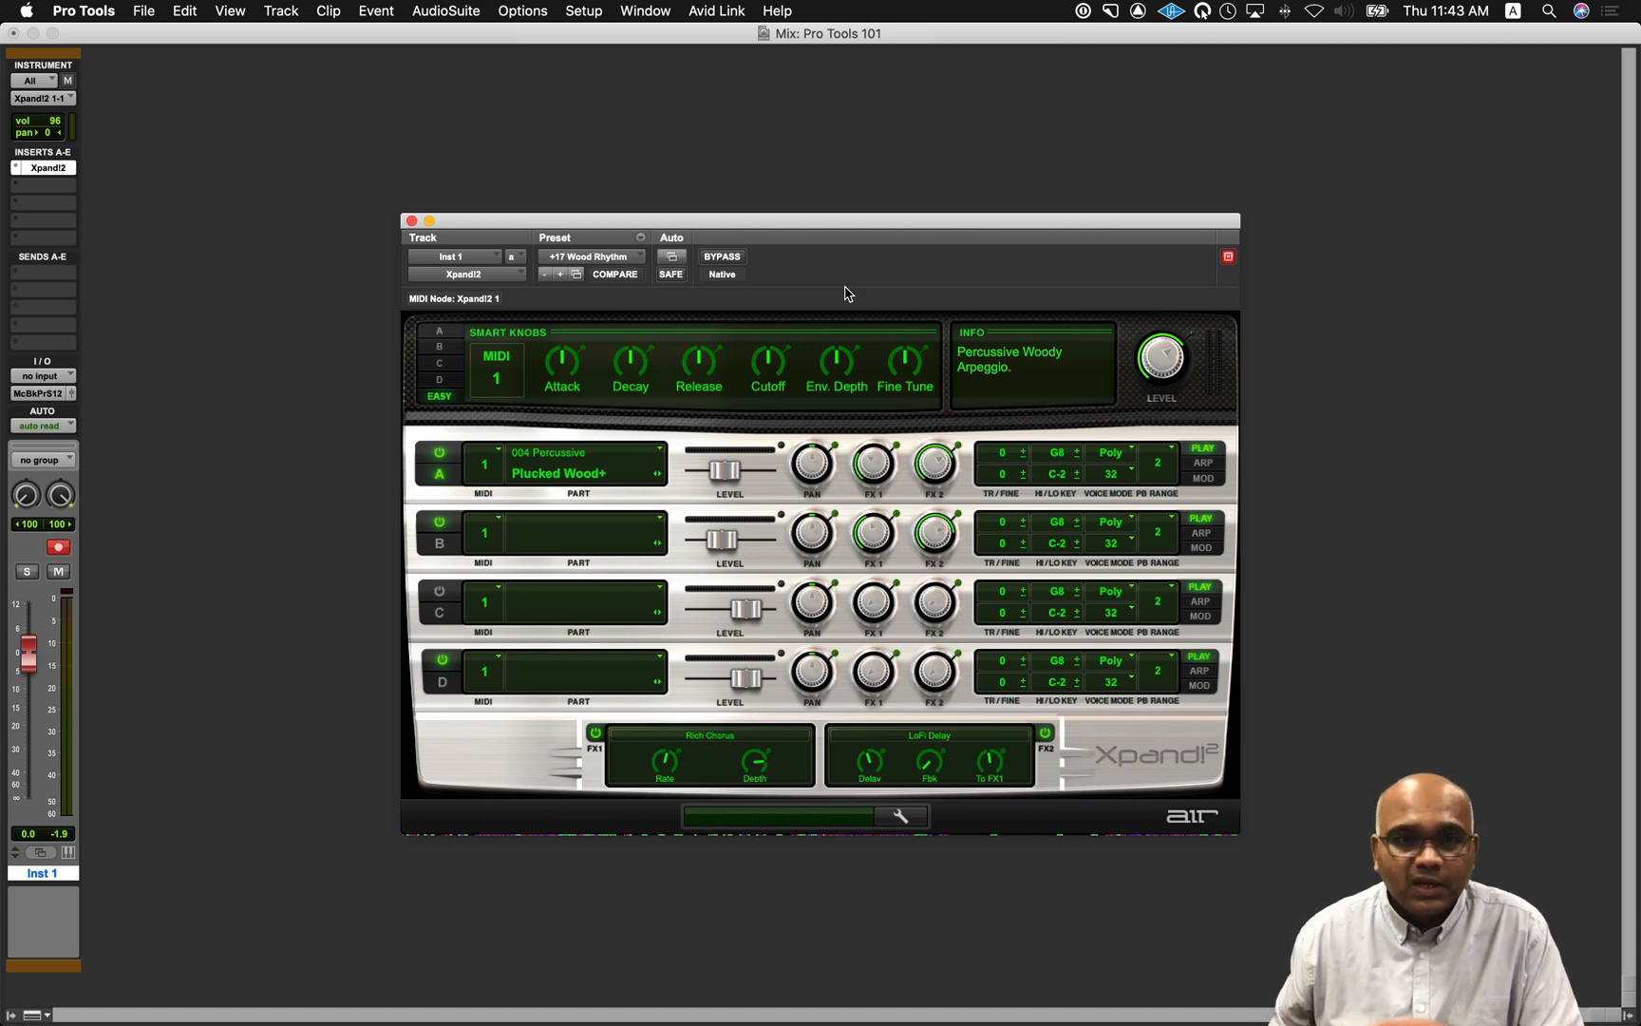
# - Load the Xpand!2 preset +07 Lava Lamp from the 04 Action Pads folder
pyautogui.click(622, 258)
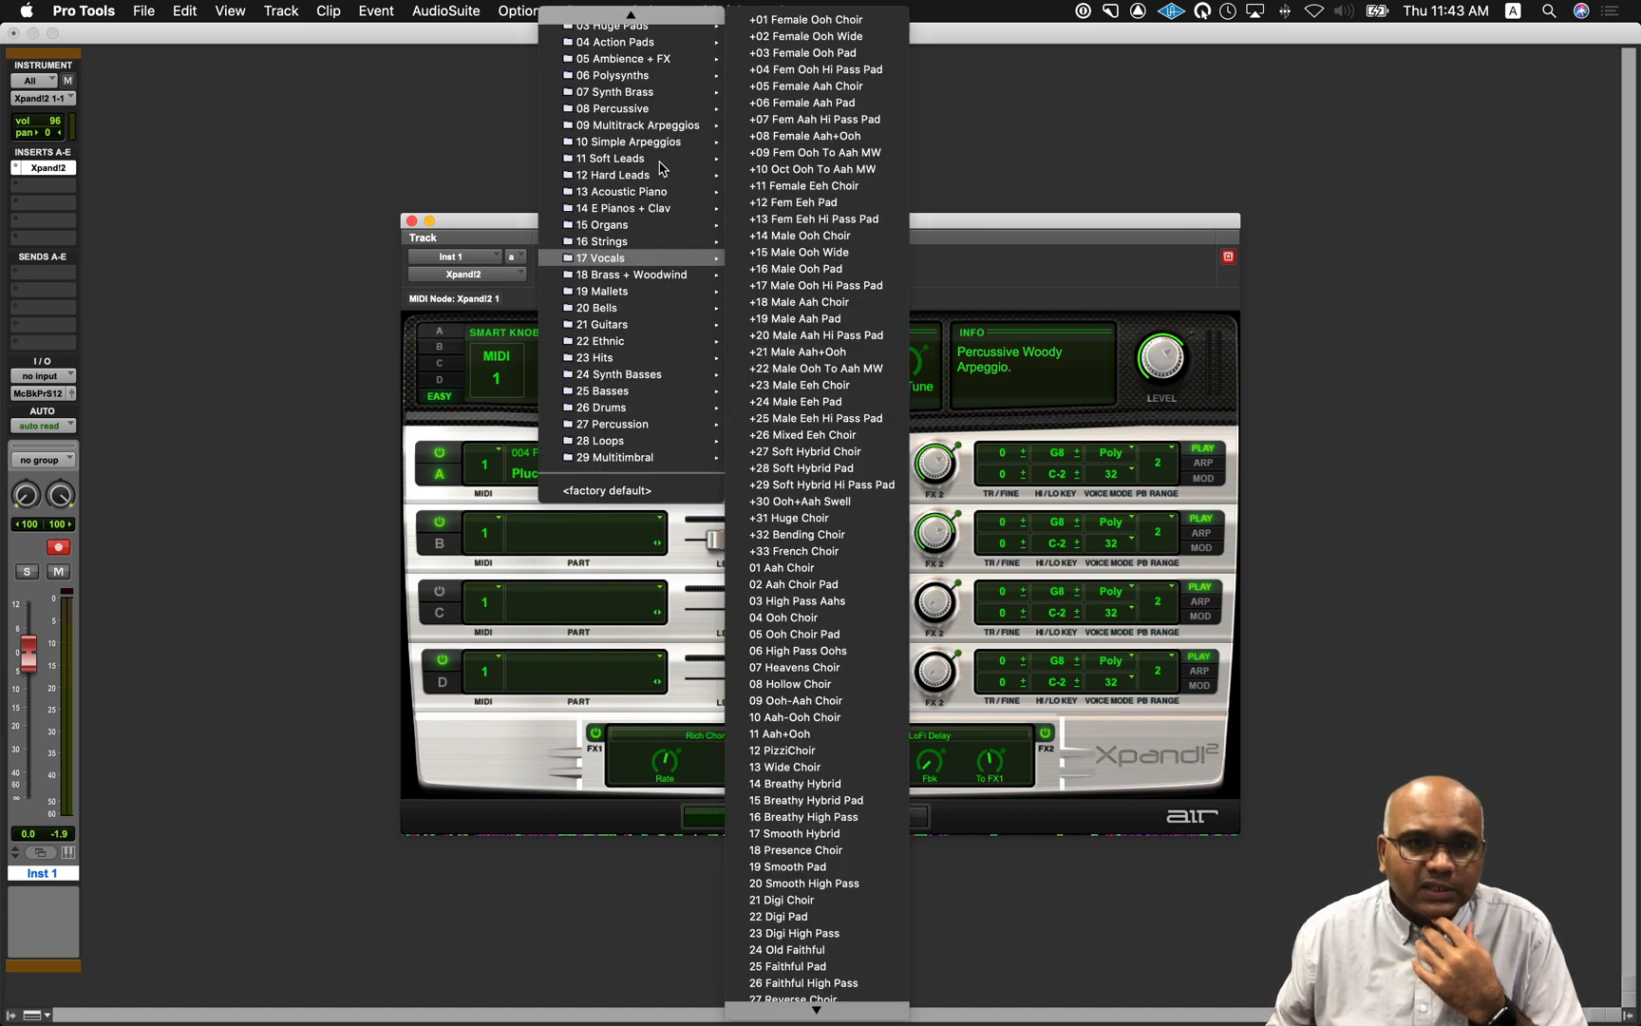
pyautogui.moveTo(661, 155)
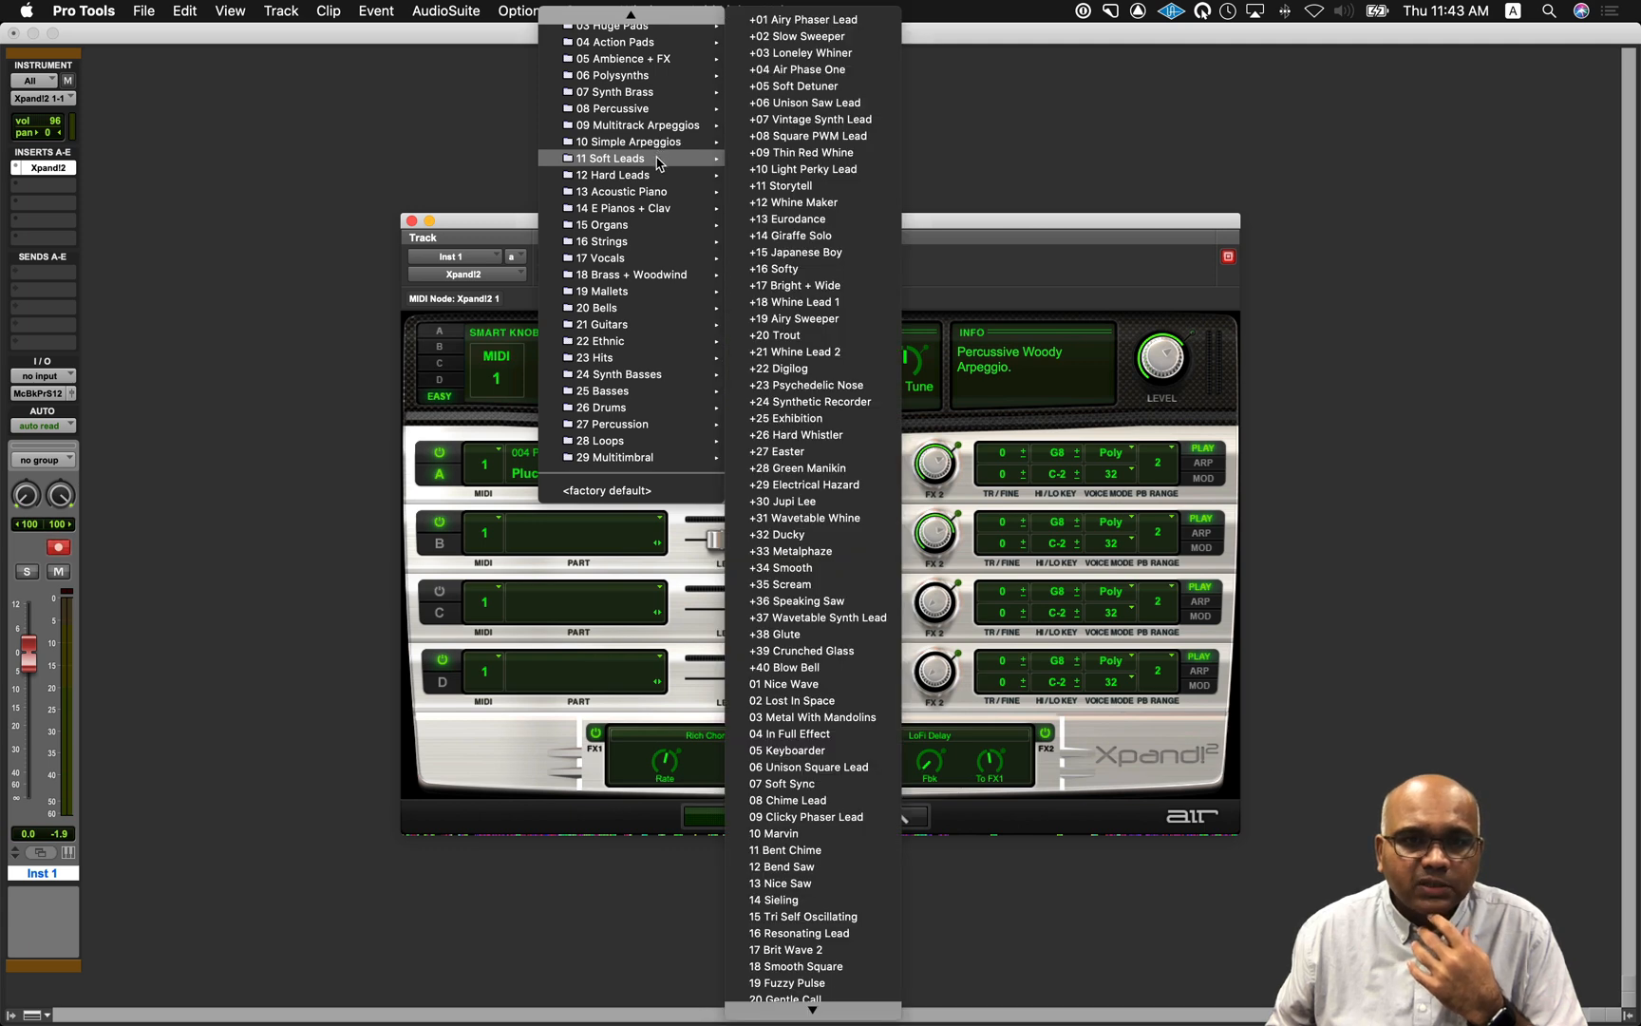
pyautogui.moveTo(660, 48)
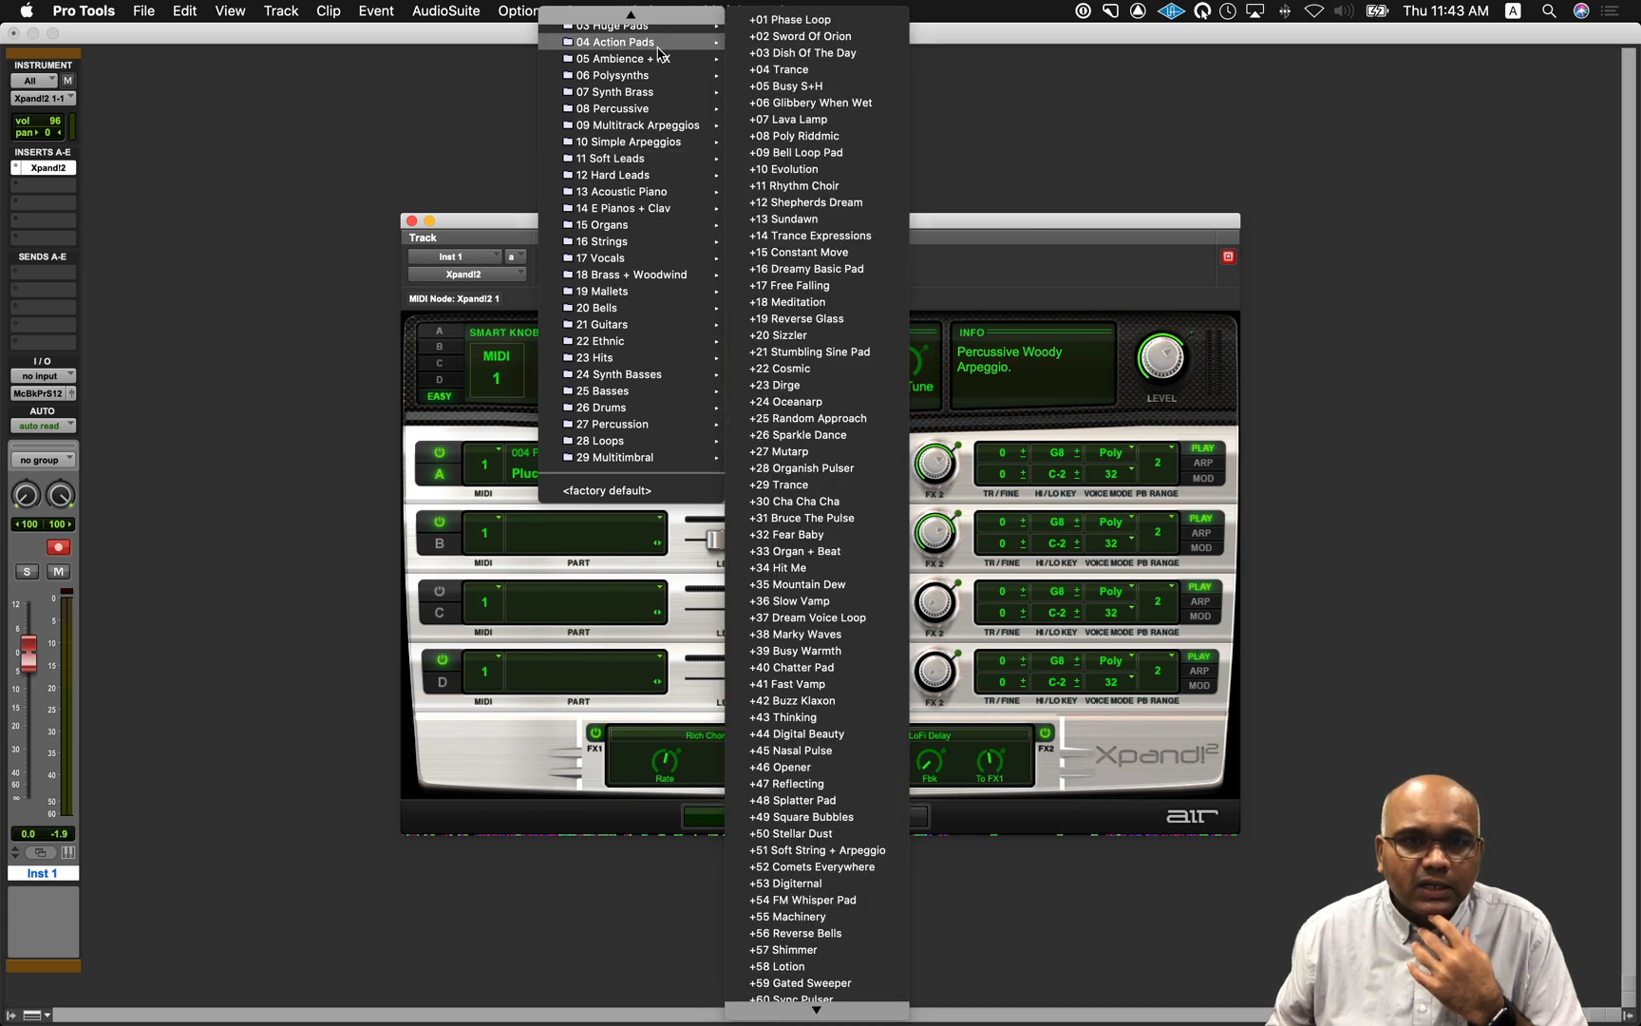
pyautogui.click(836, 119)
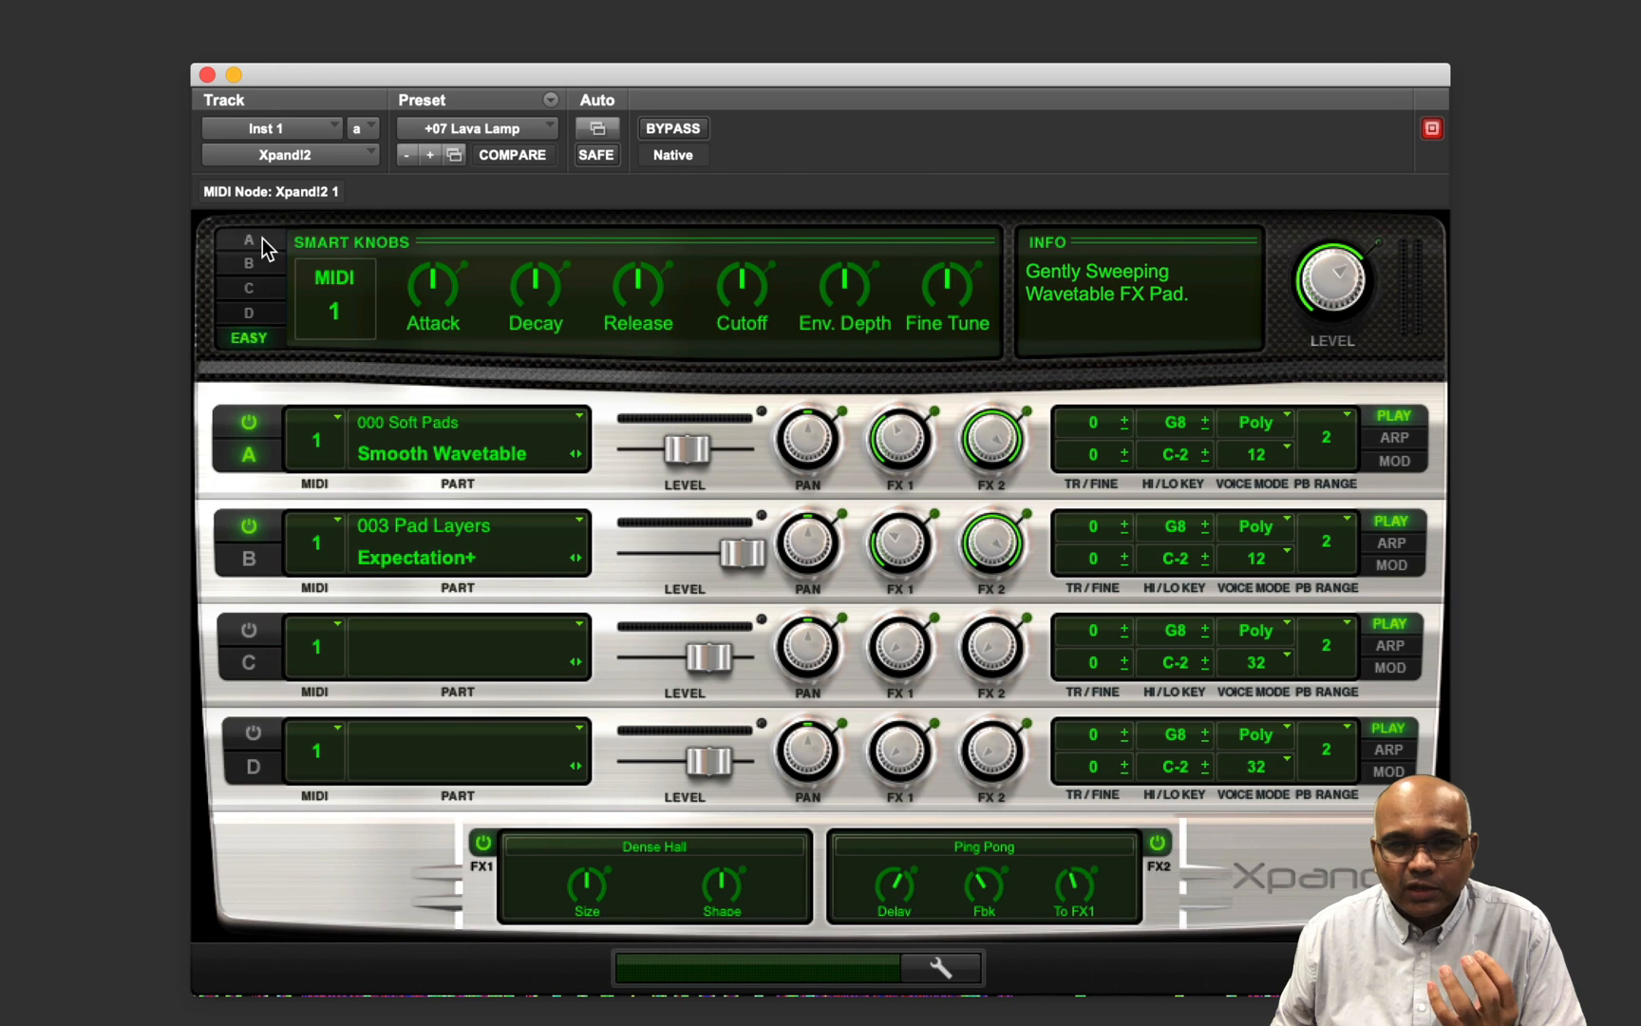
# - Show the smart knobs for part A and for part B to compare their assigned controls
pyautogui.click(255, 241)
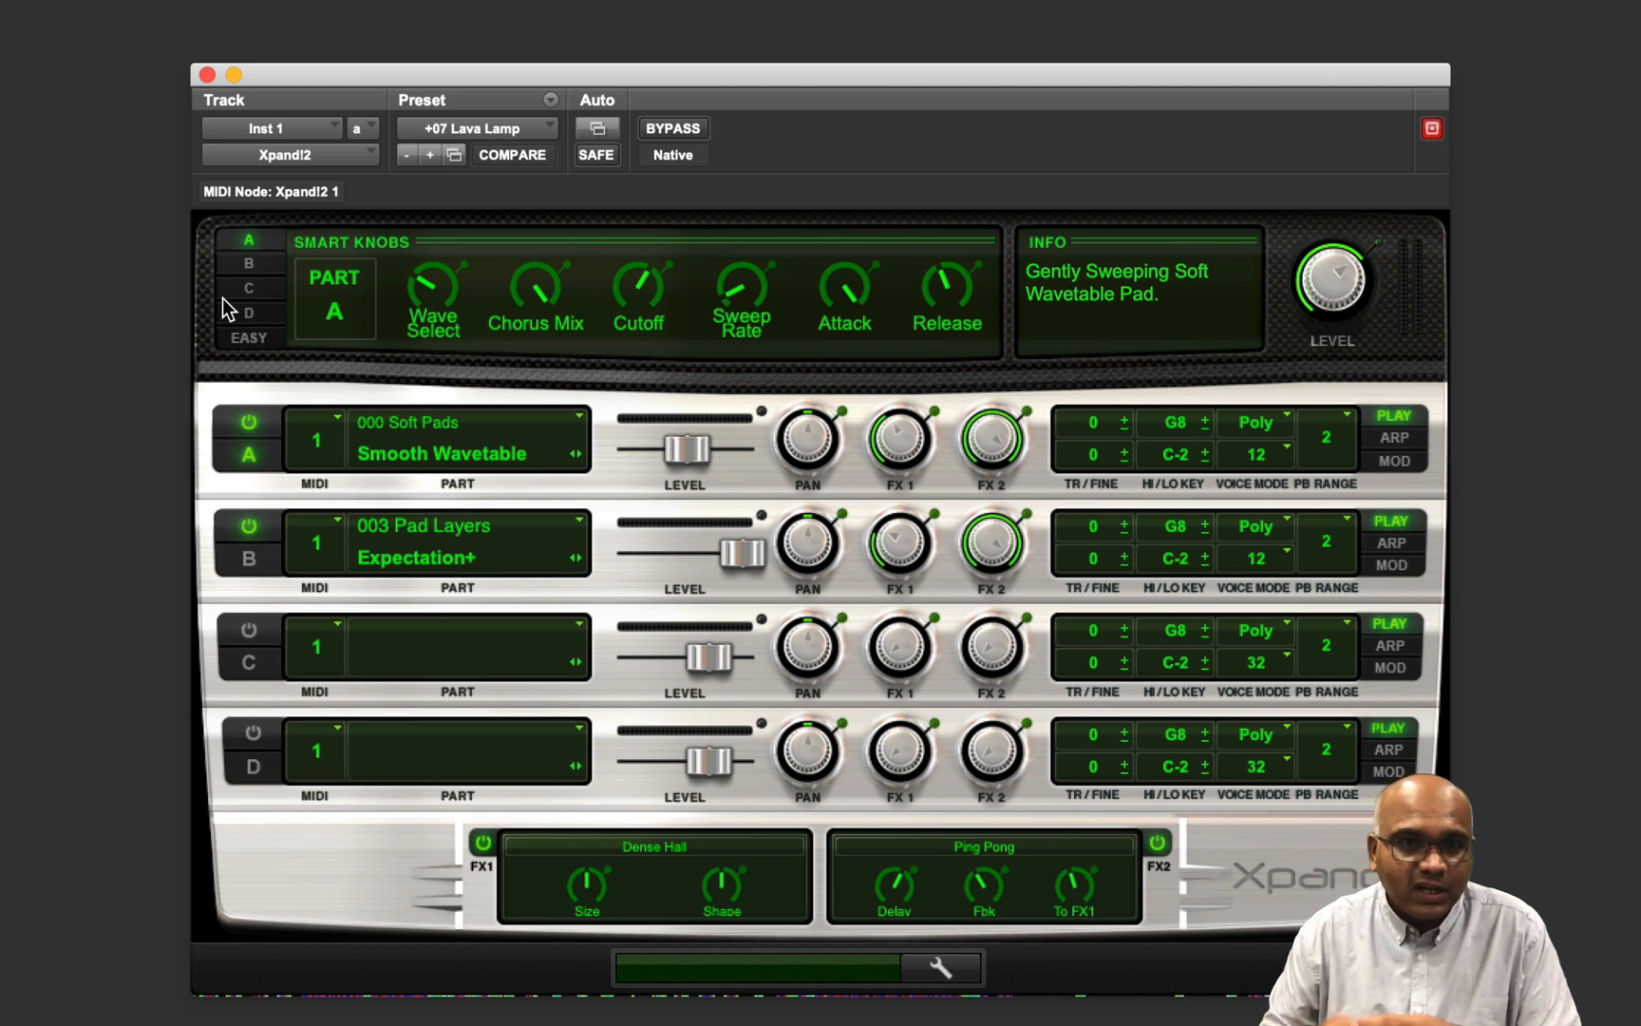
pyautogui.click(249, 264)
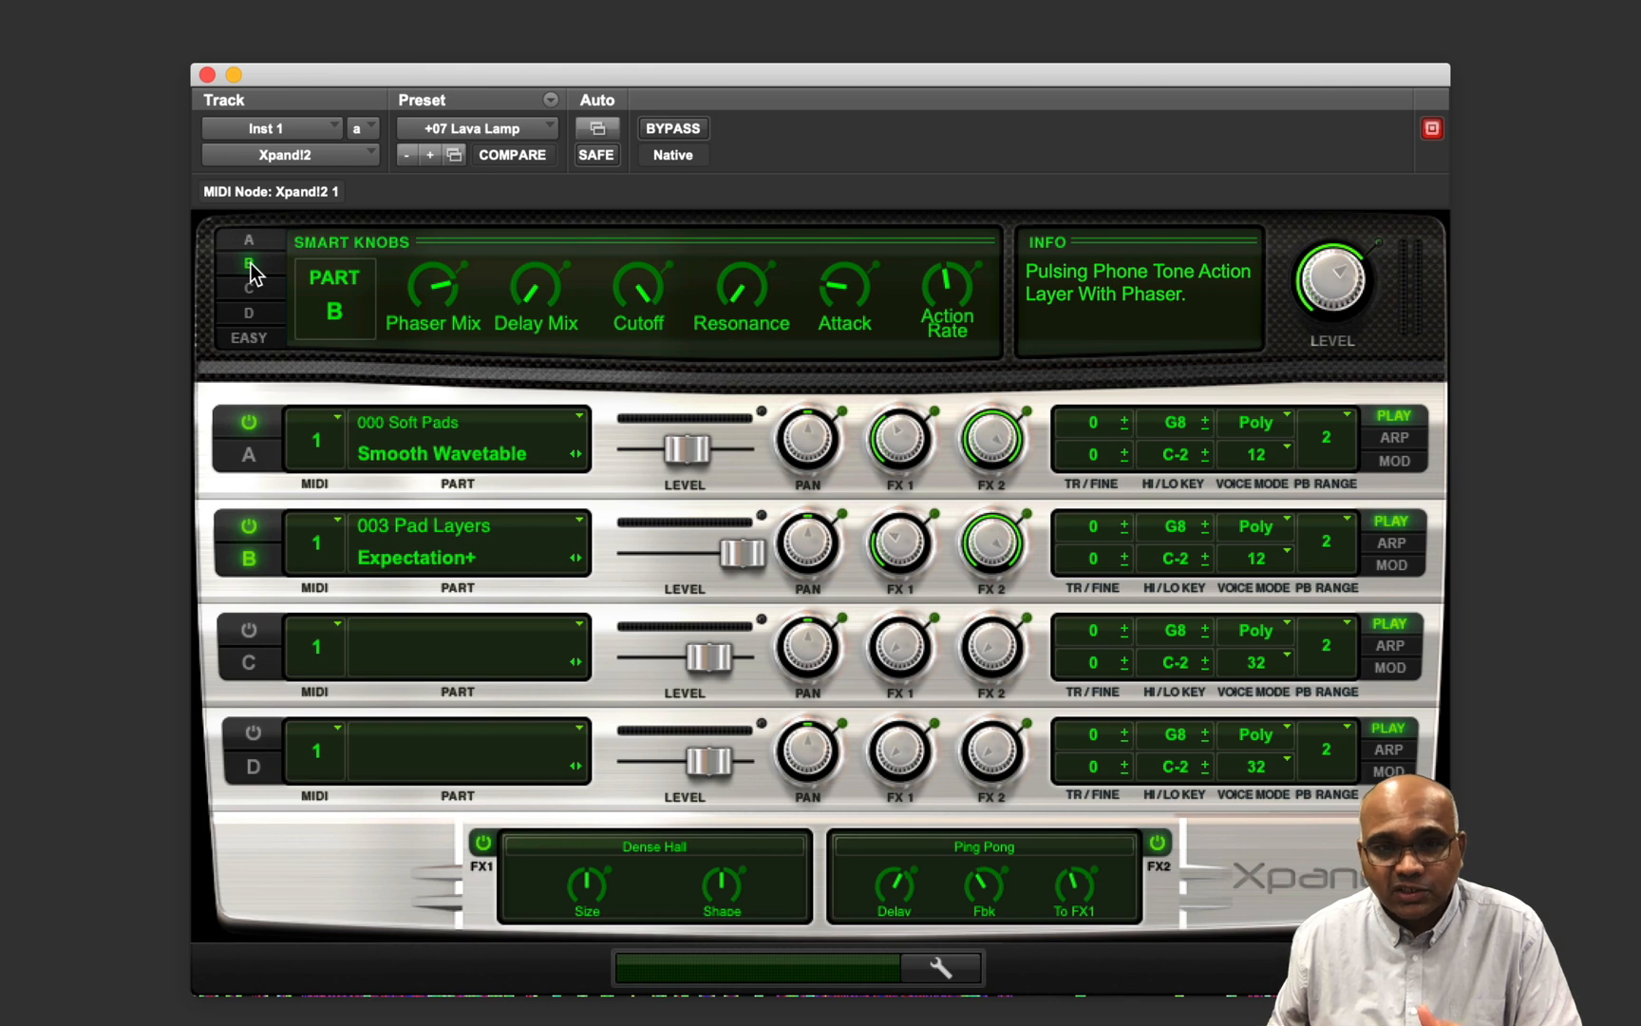
# - Show the smart knobs for part A and look through the sound categories available for that part
pyautogui.click(250, 240)
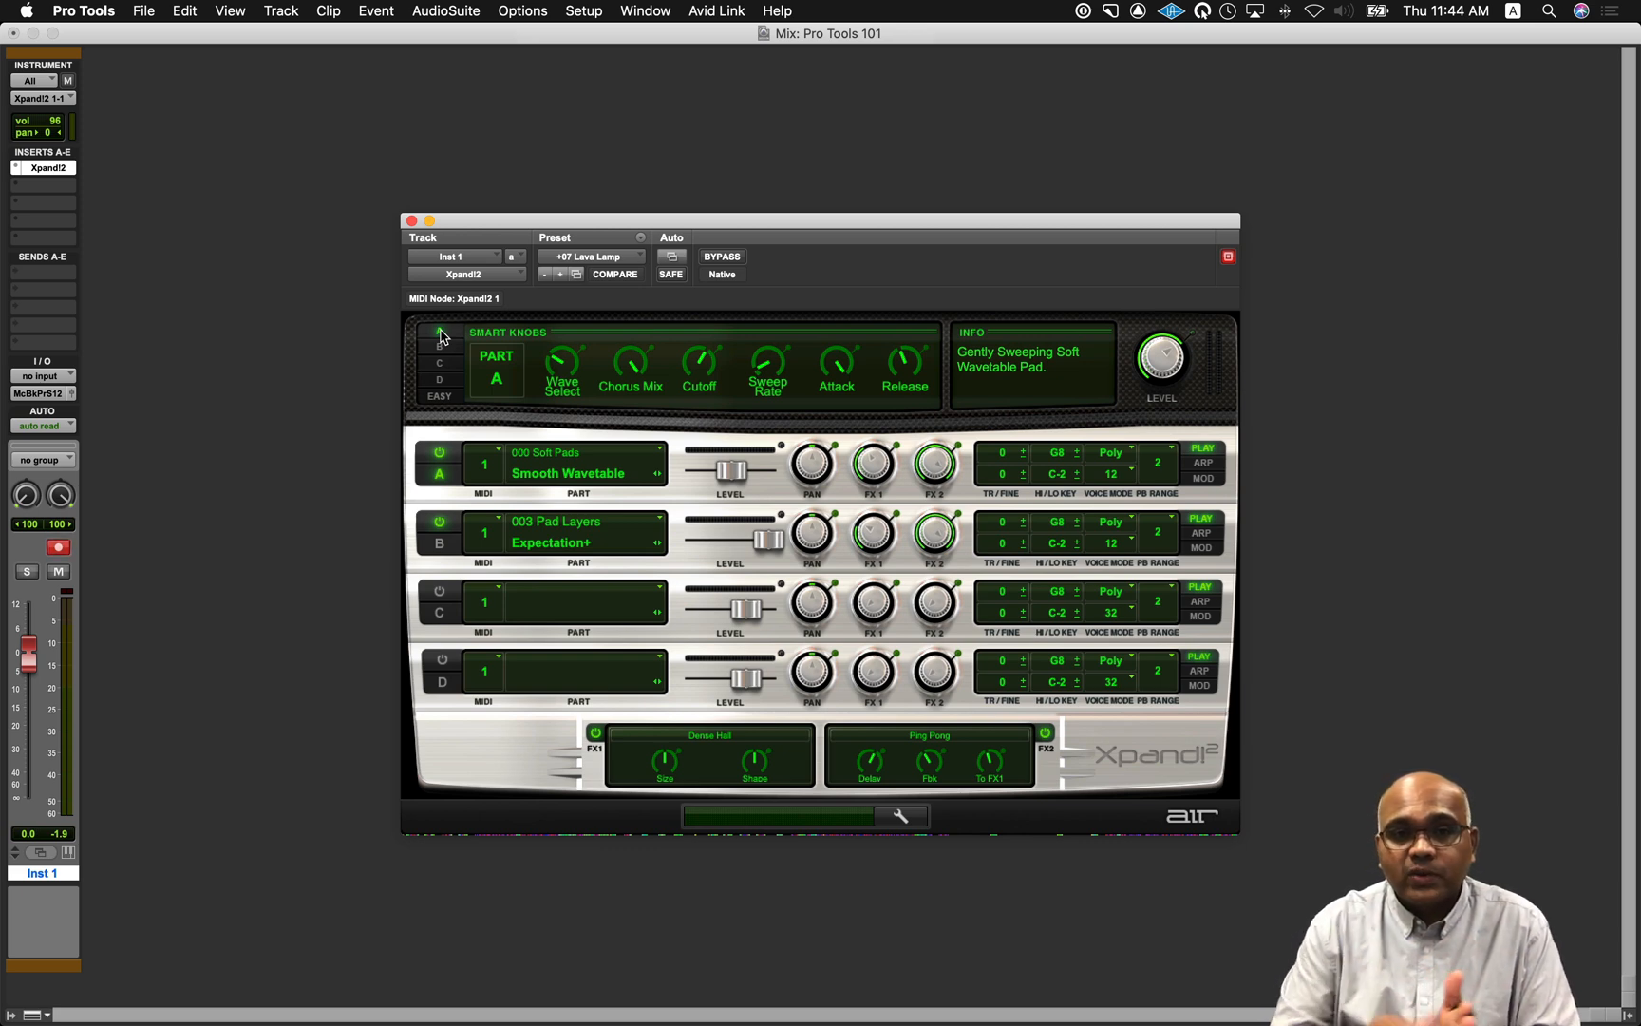
pyautogui.click(575, 472)
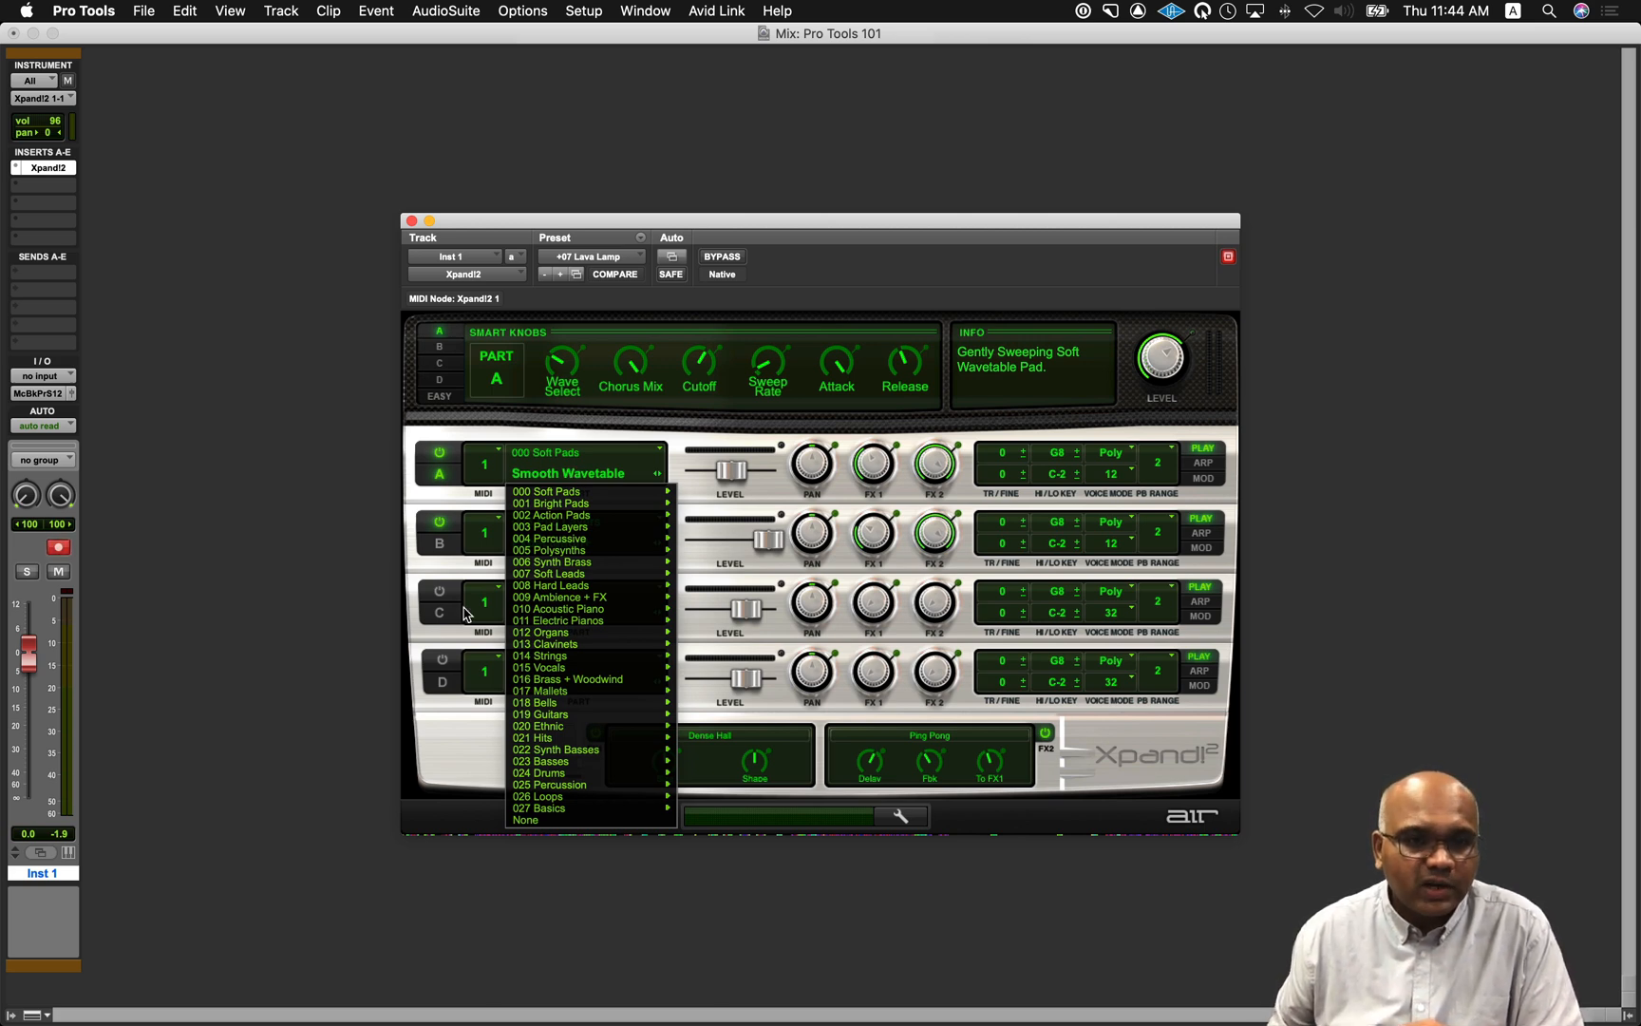
pyautogui.click(438, 745)
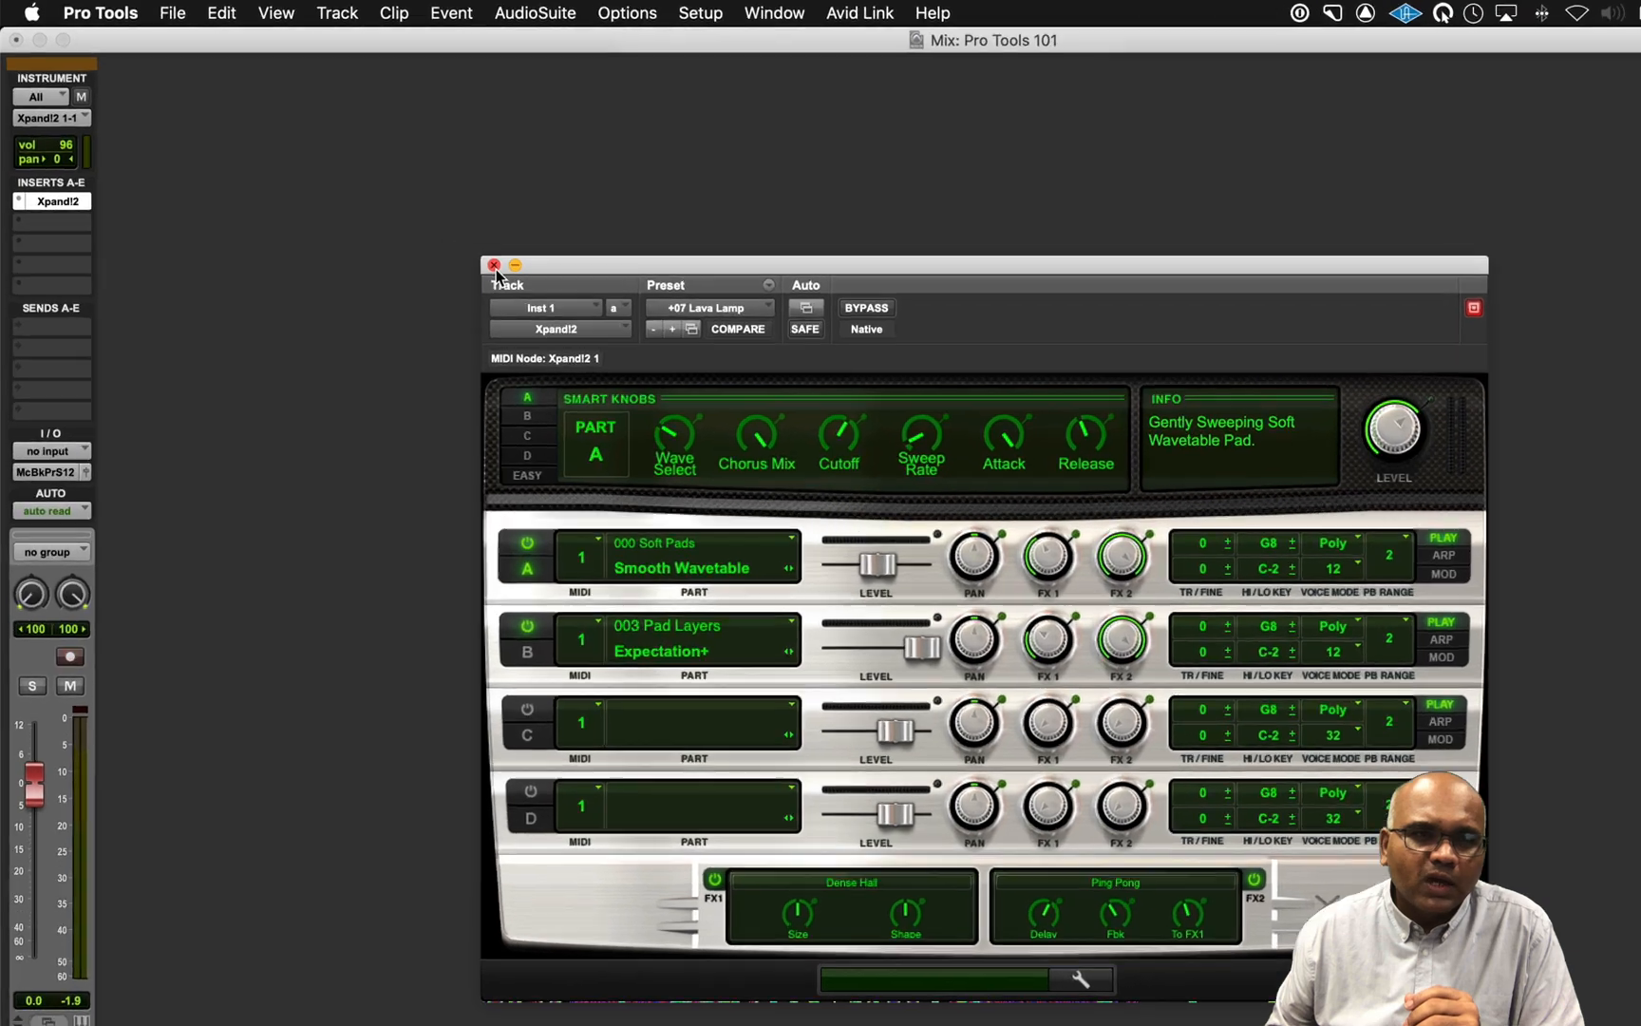
# - Close the Xpand!2 window and remove the plug-in from the instrument track's first insert
pyautogui.click(412, 220)
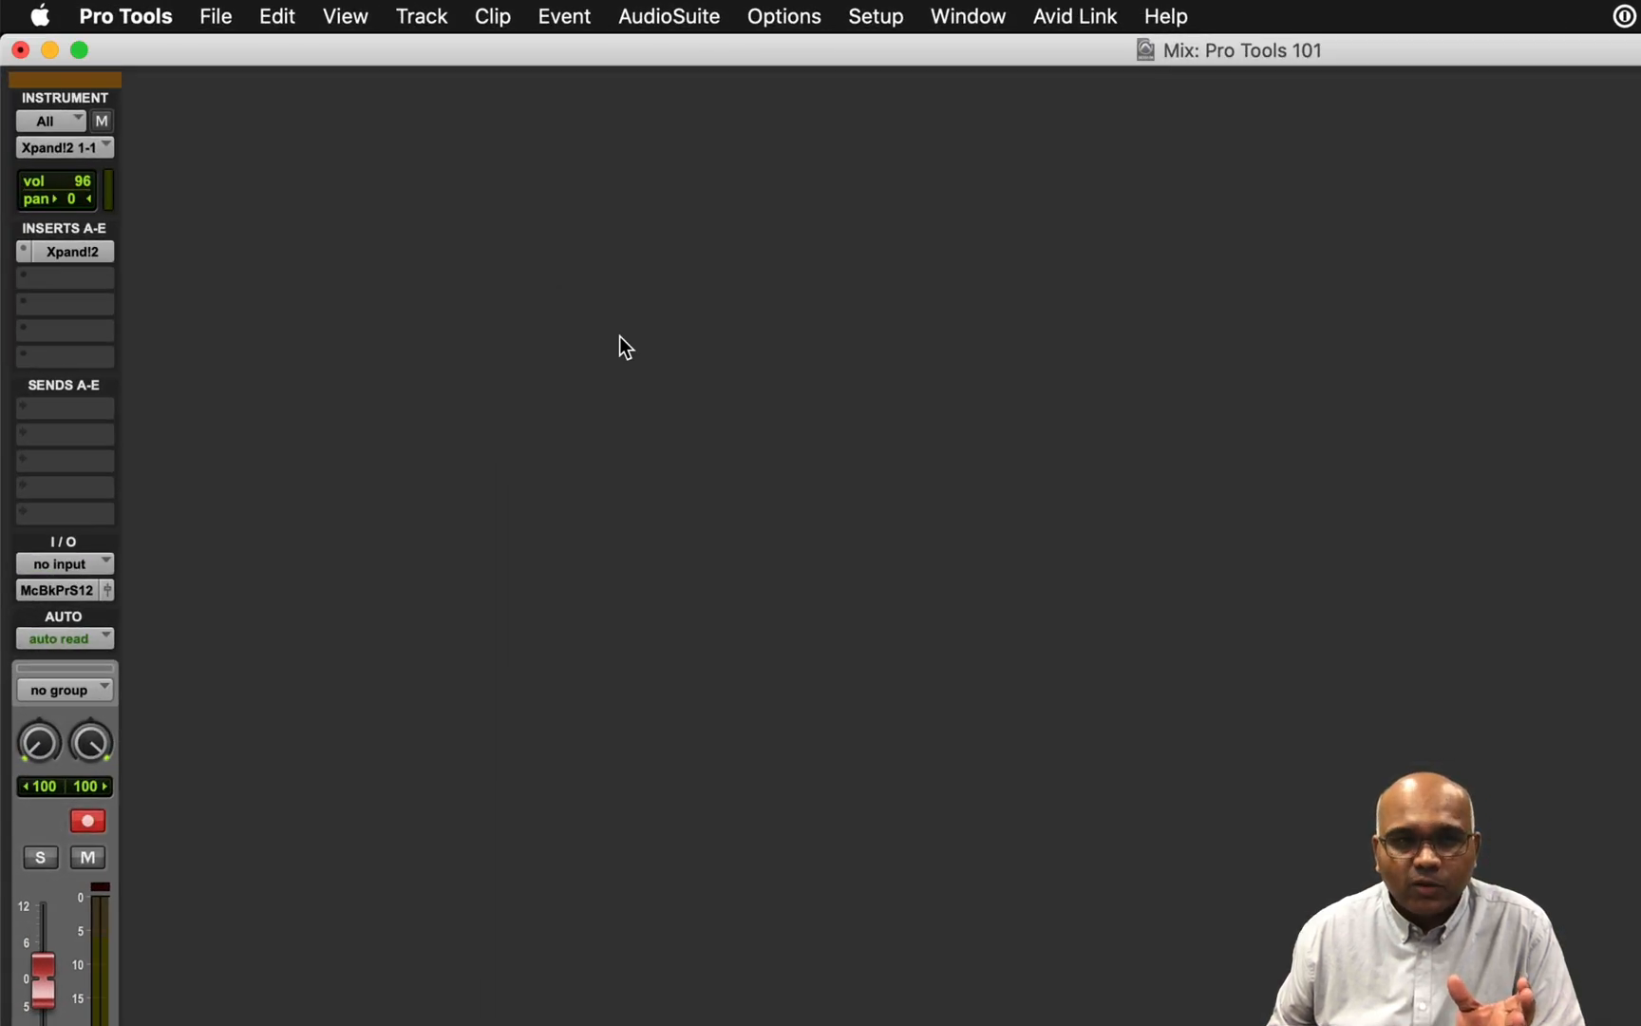
pyautogui.click(19, 255)
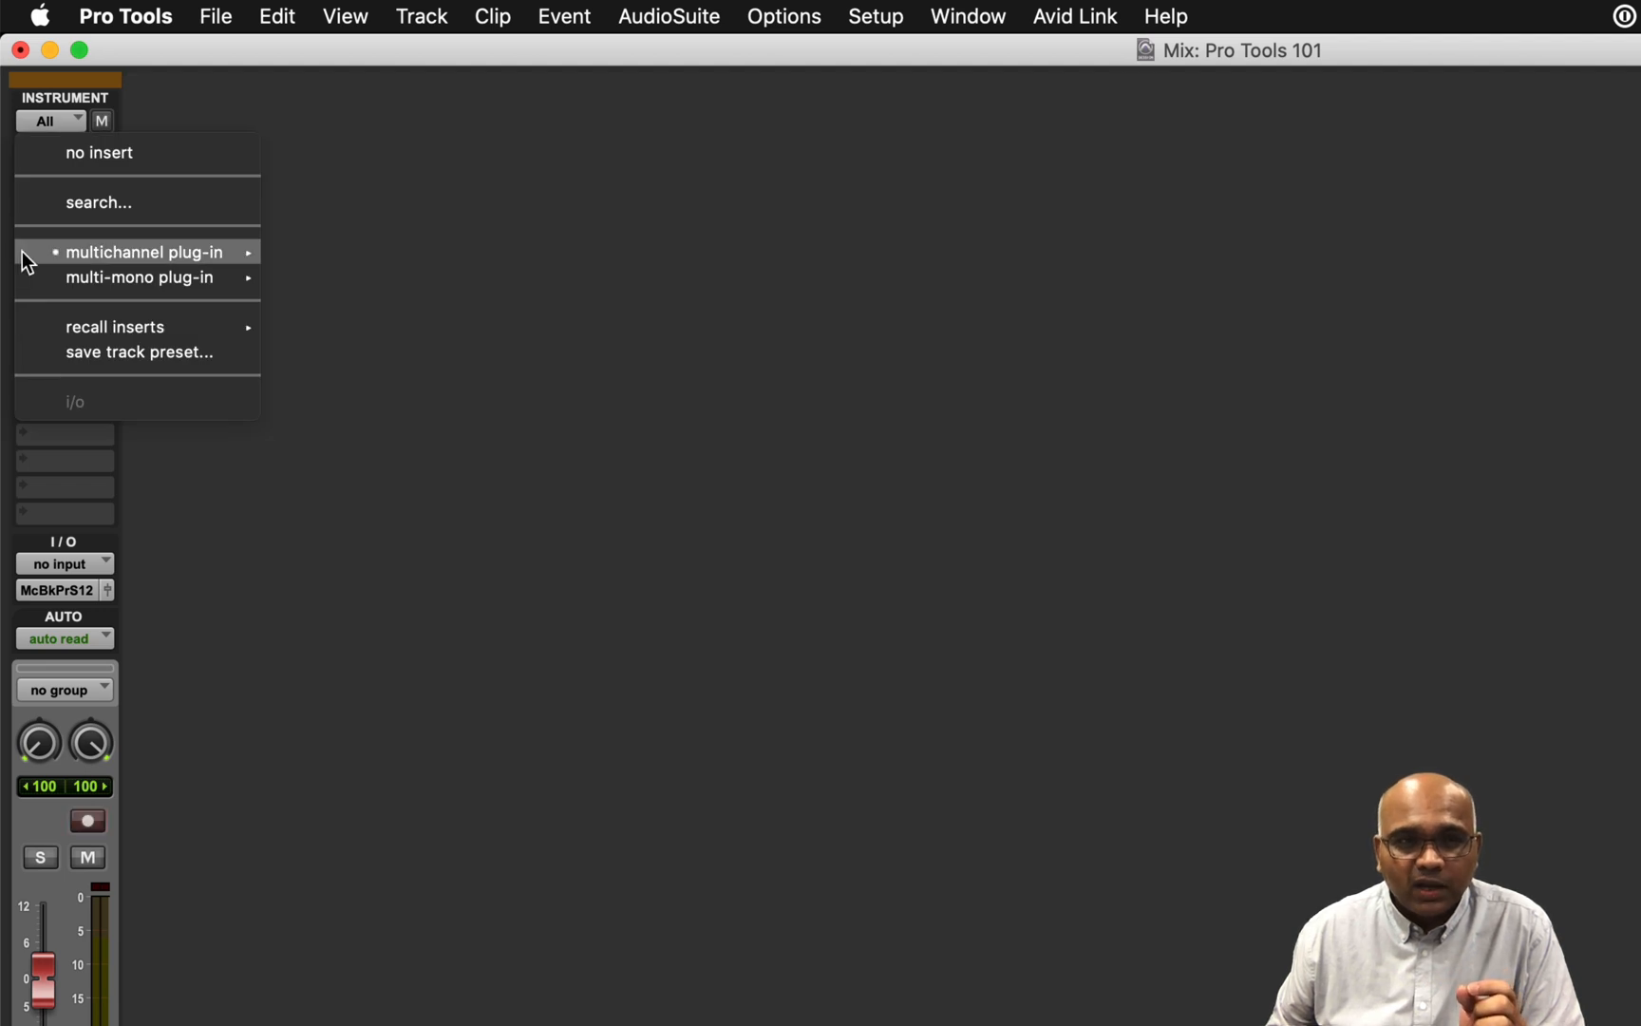
pyautogui.click(111, 159)
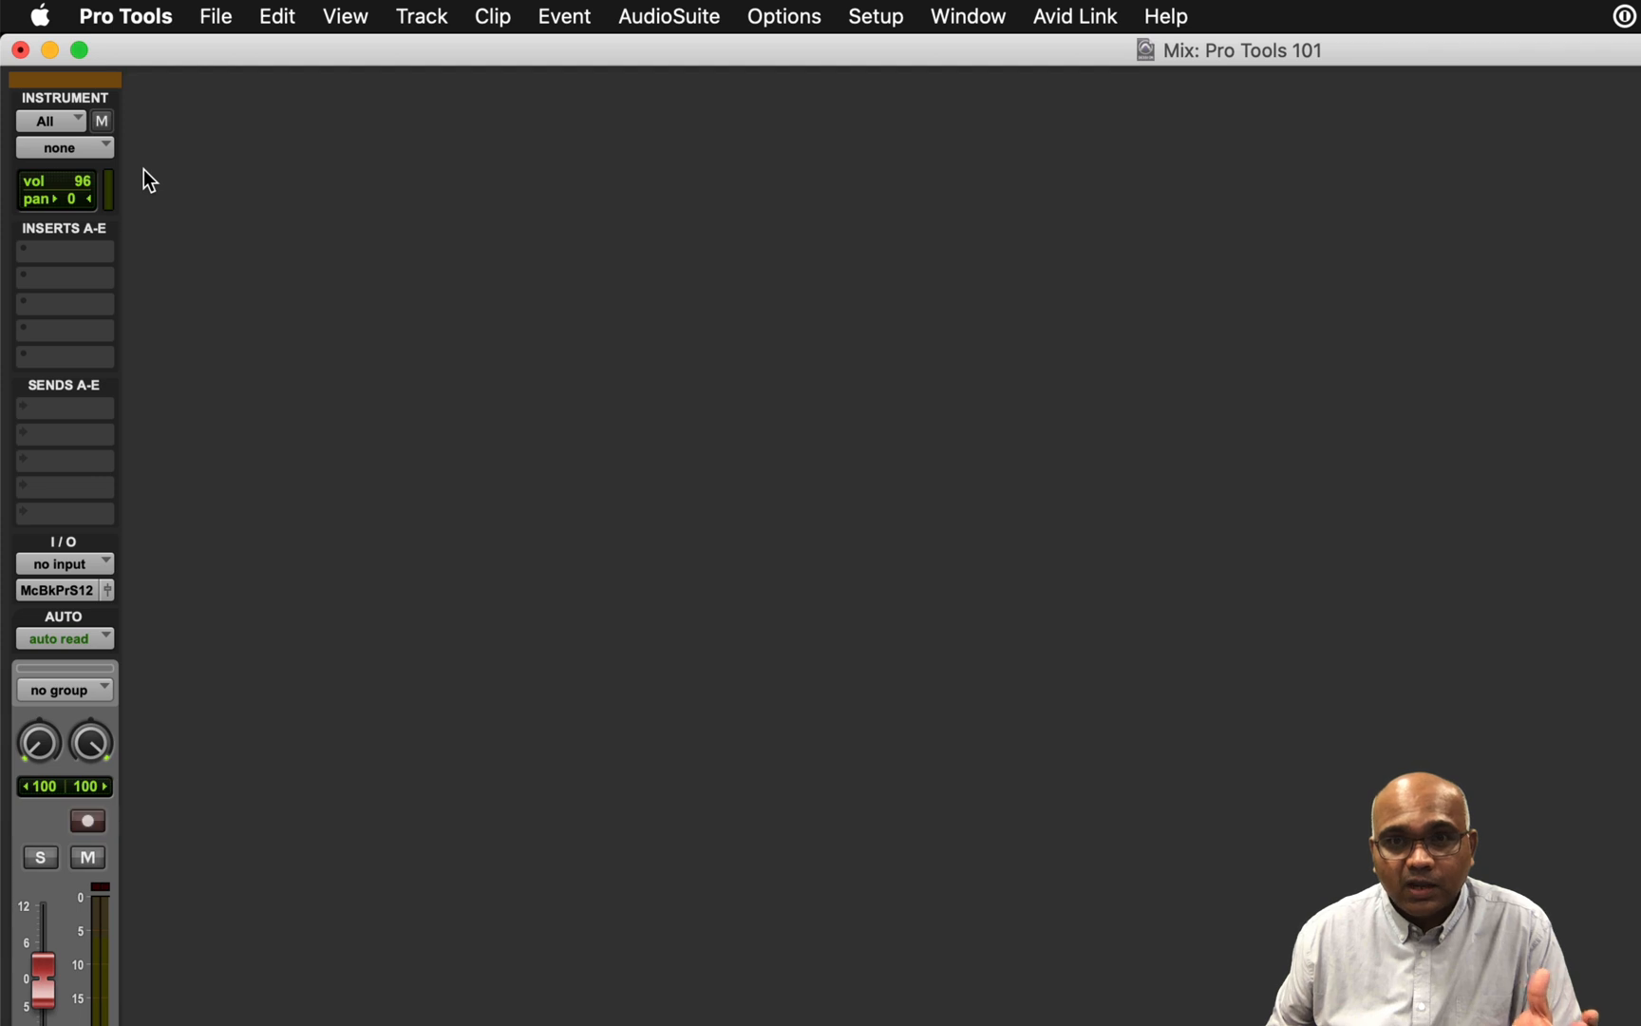
# - Add the Boom (stereo) multichannel instrument plug-in to the first insert of the Inst 1 track
pyautogui.click(85, 252)
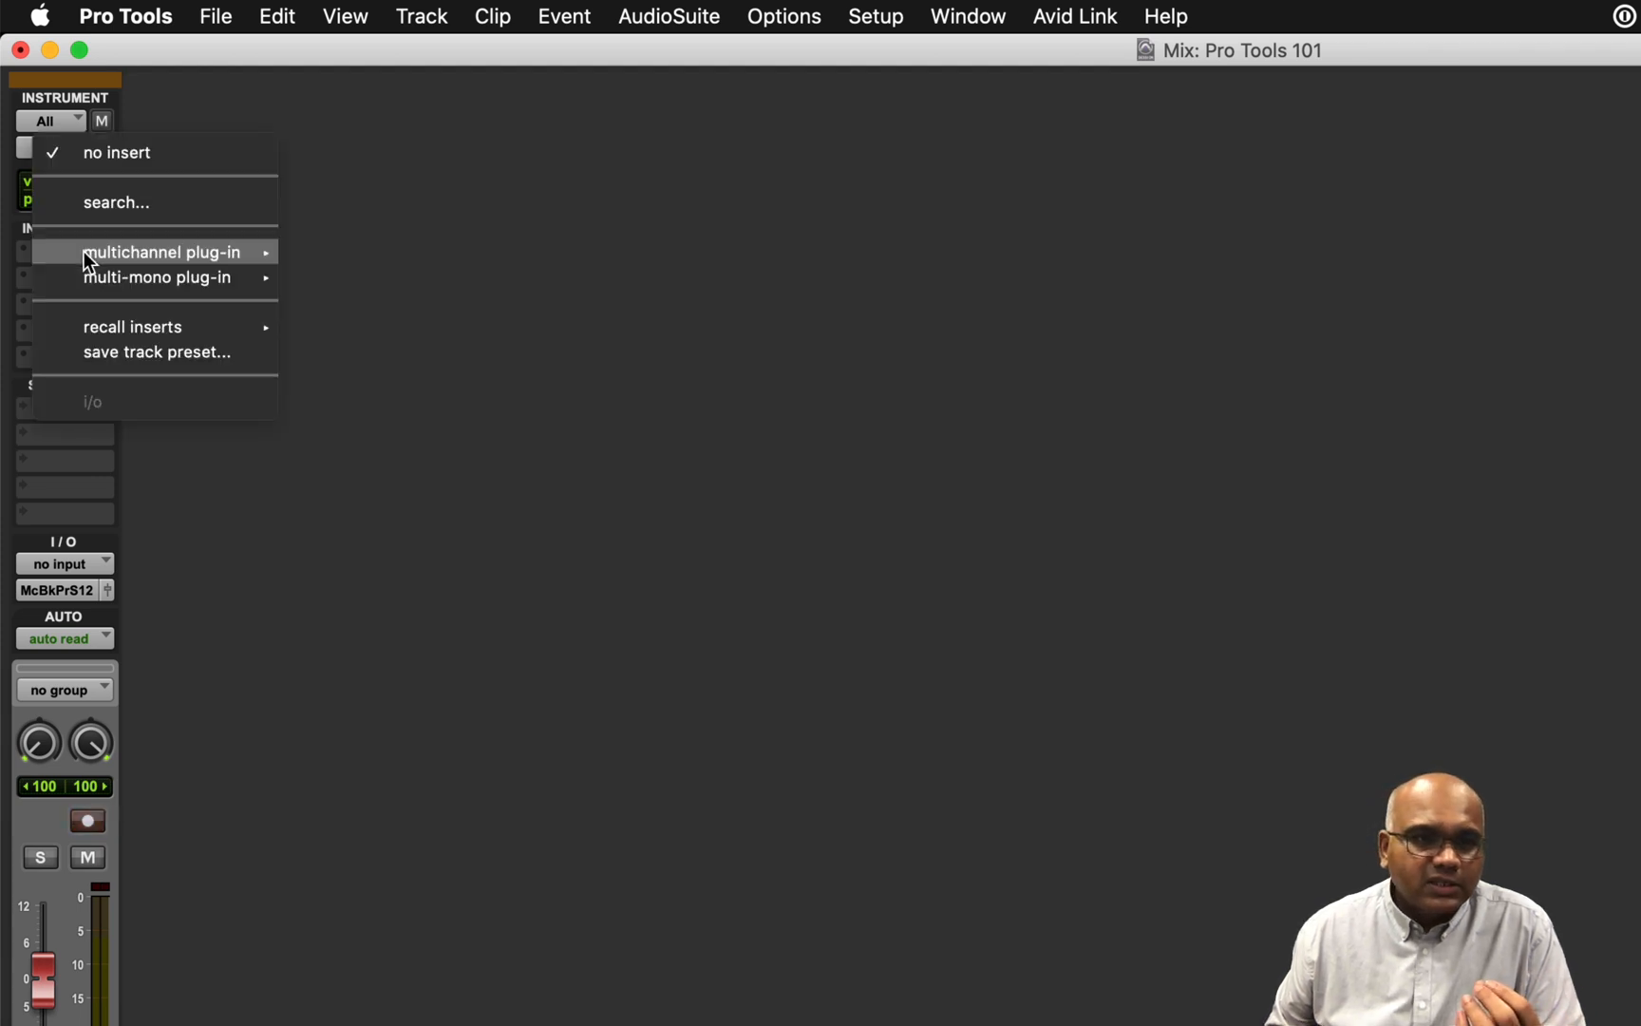
pyautogui.moveTo(181, 251)
pyautogui.moveTo(432, 486)
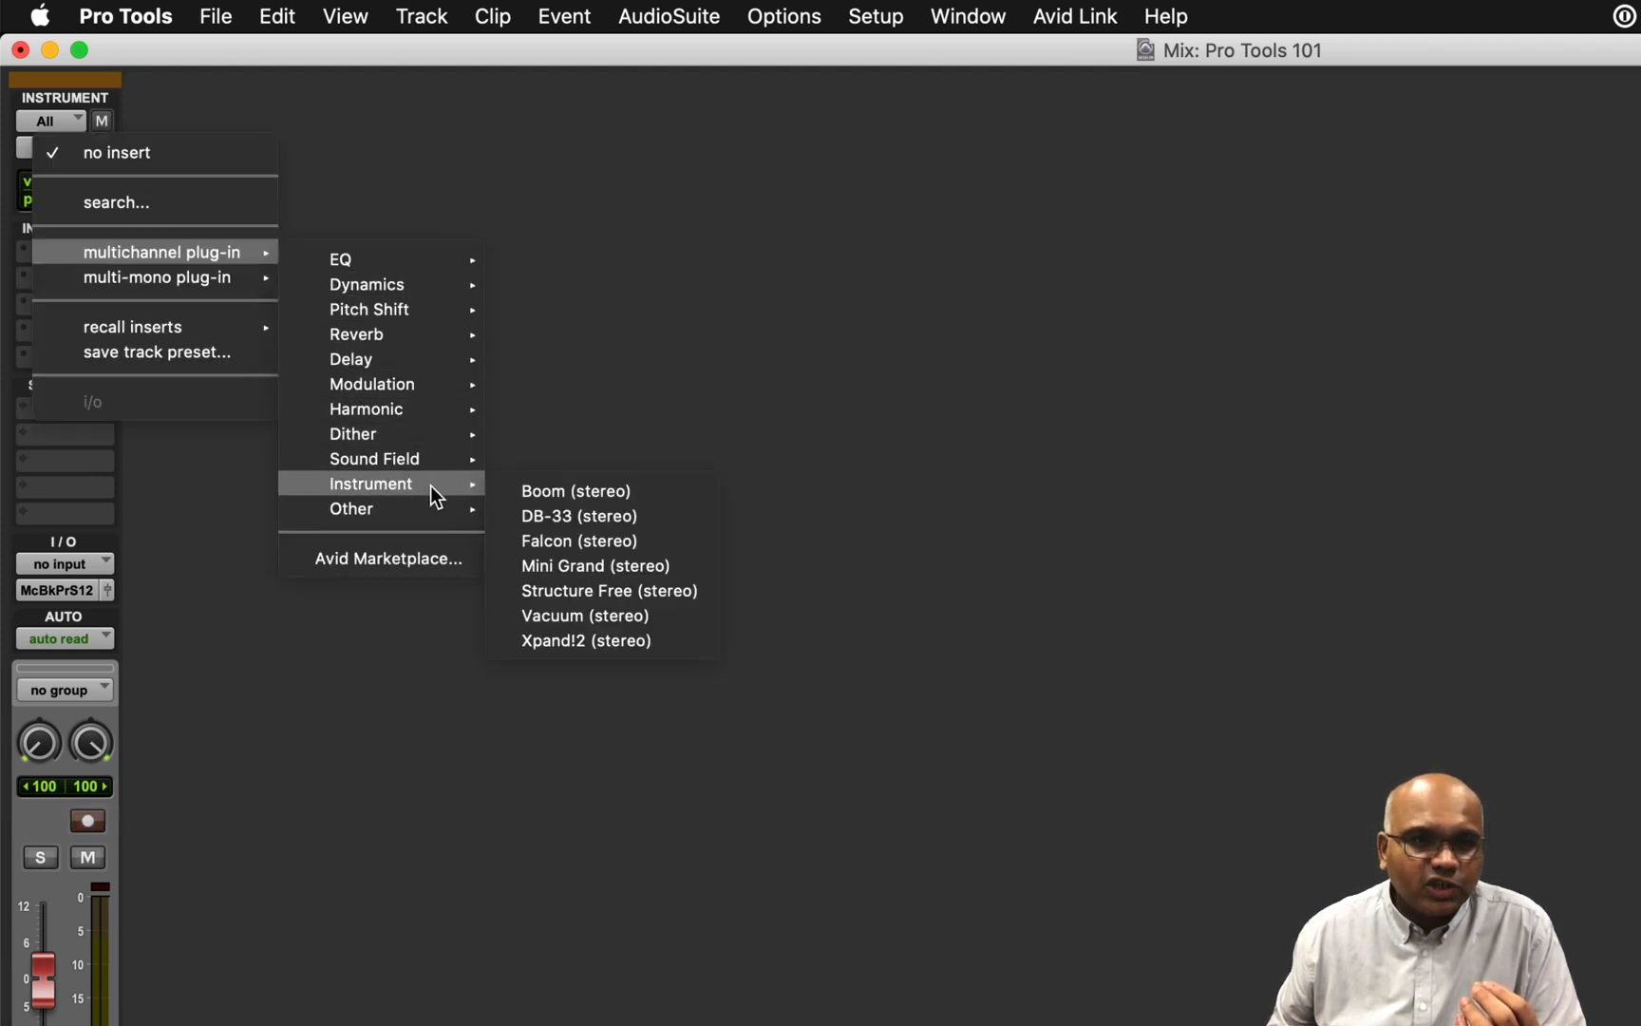
pyautogui.click(557, 496)
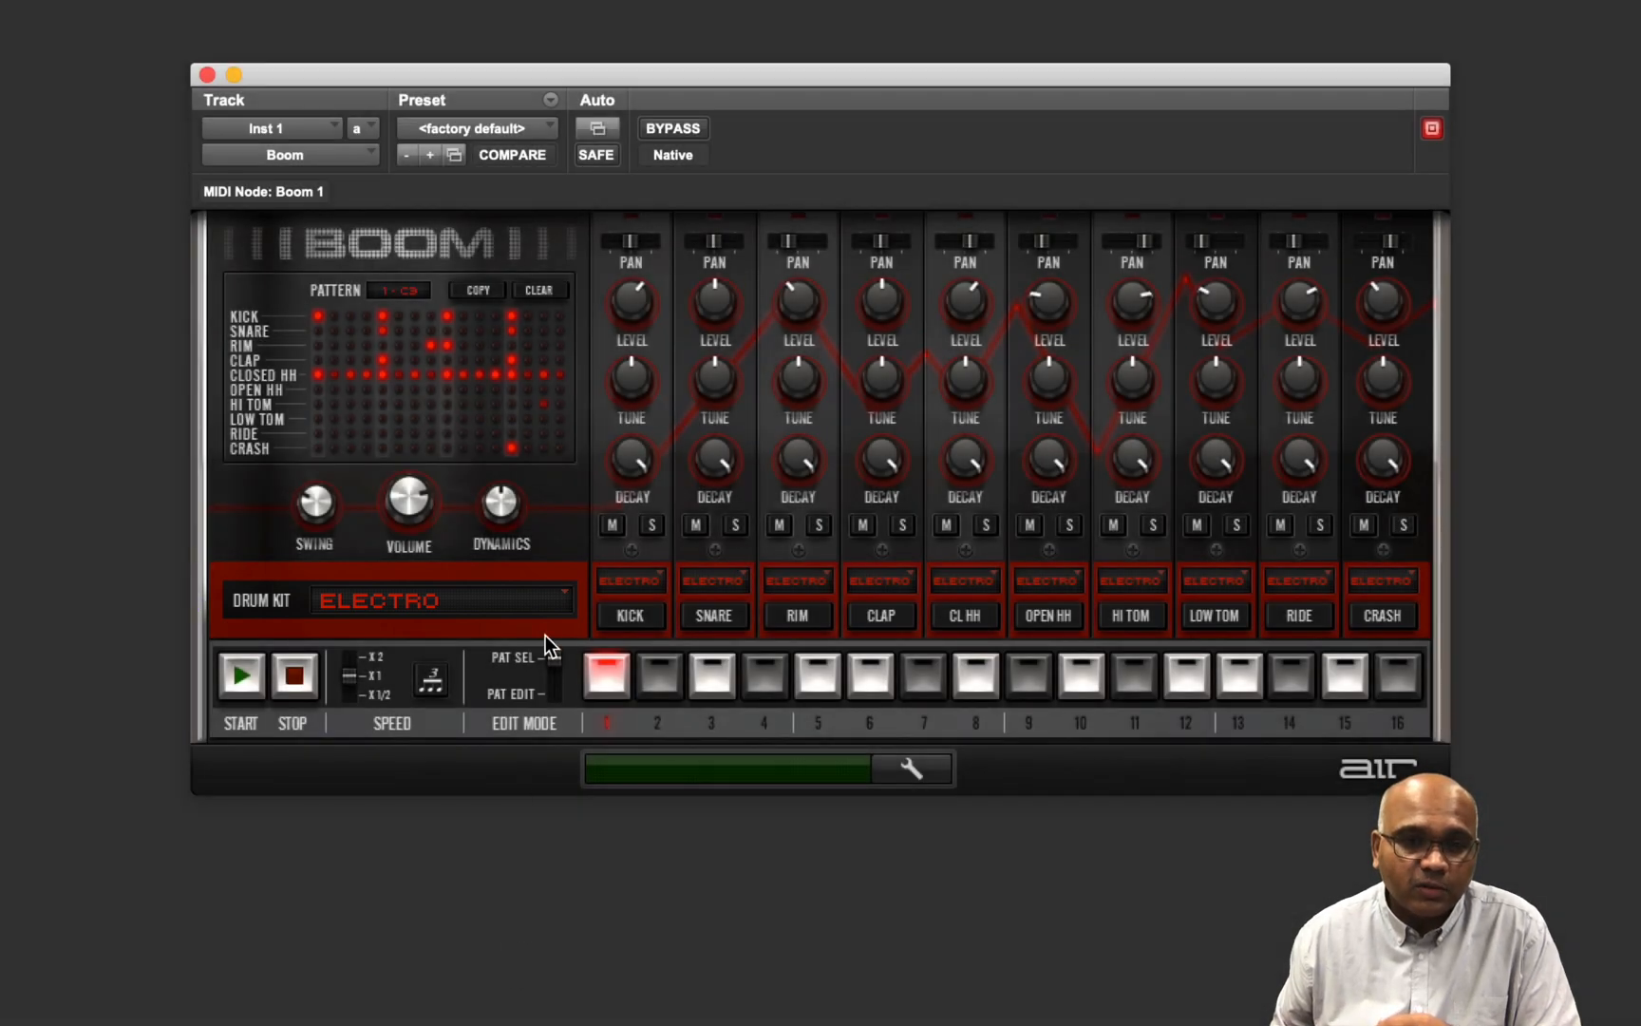
# - Load the Boom preset Delta 105 from the 101 - 120 folder and audition its drum pattern
pyautogui.click(537, 601)
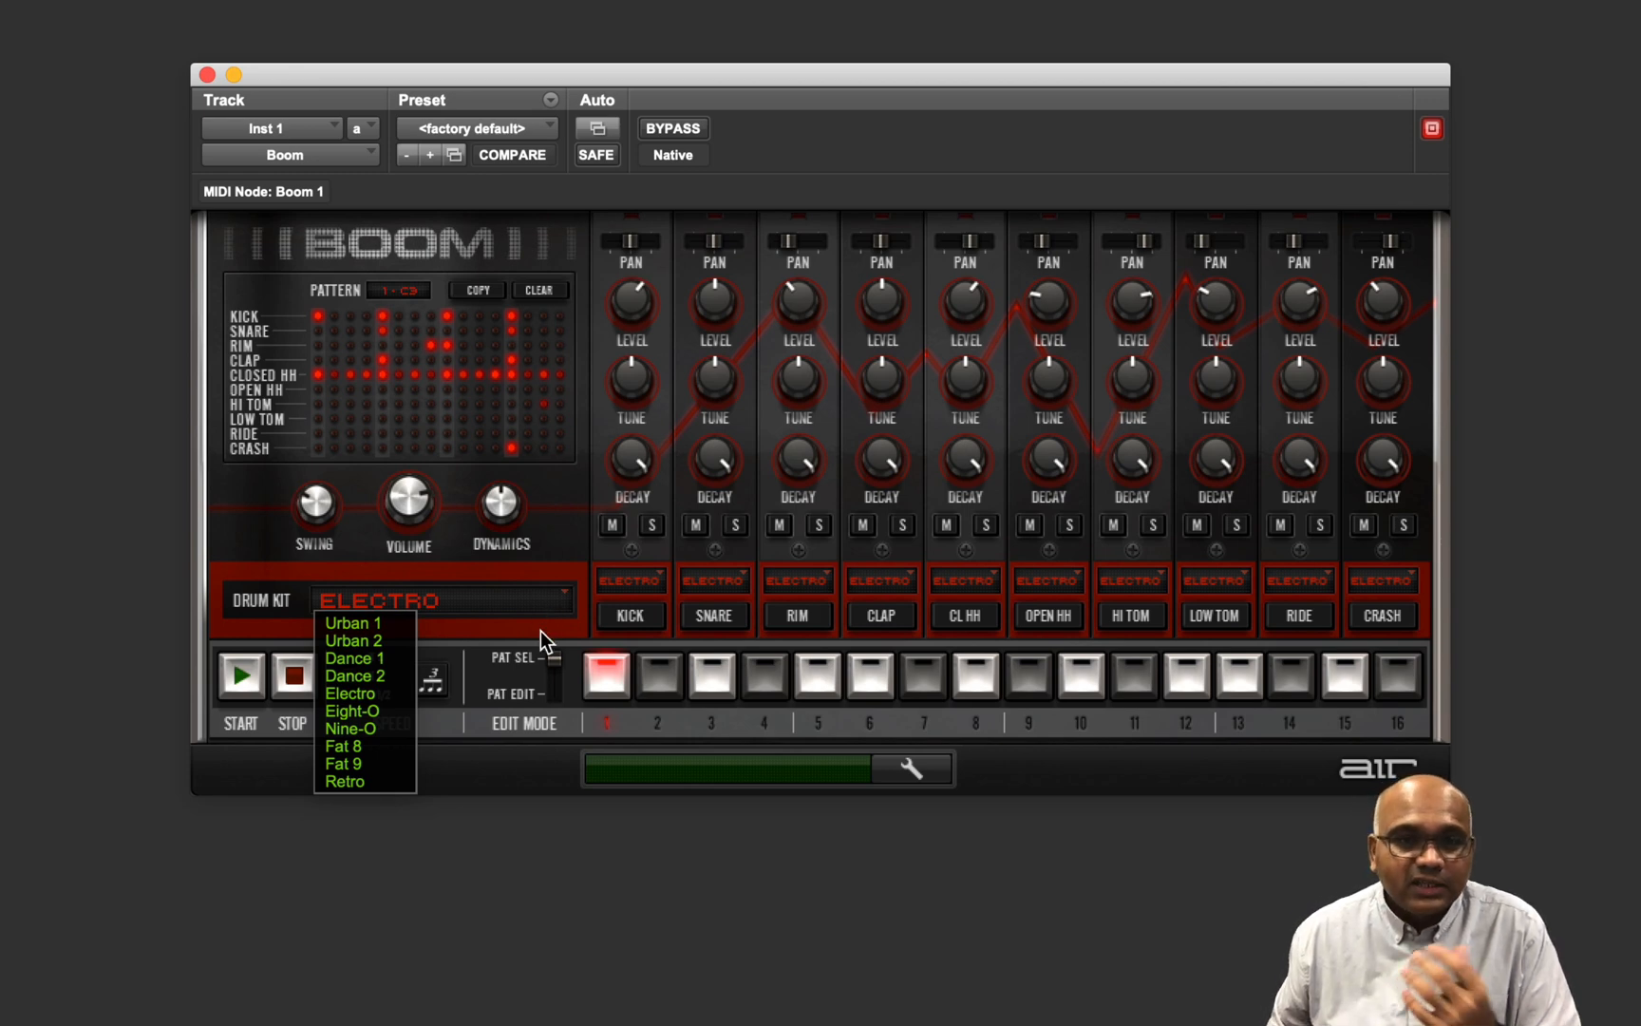
pyautogui.click(540, 630)
pyautogui.click(534, 226)
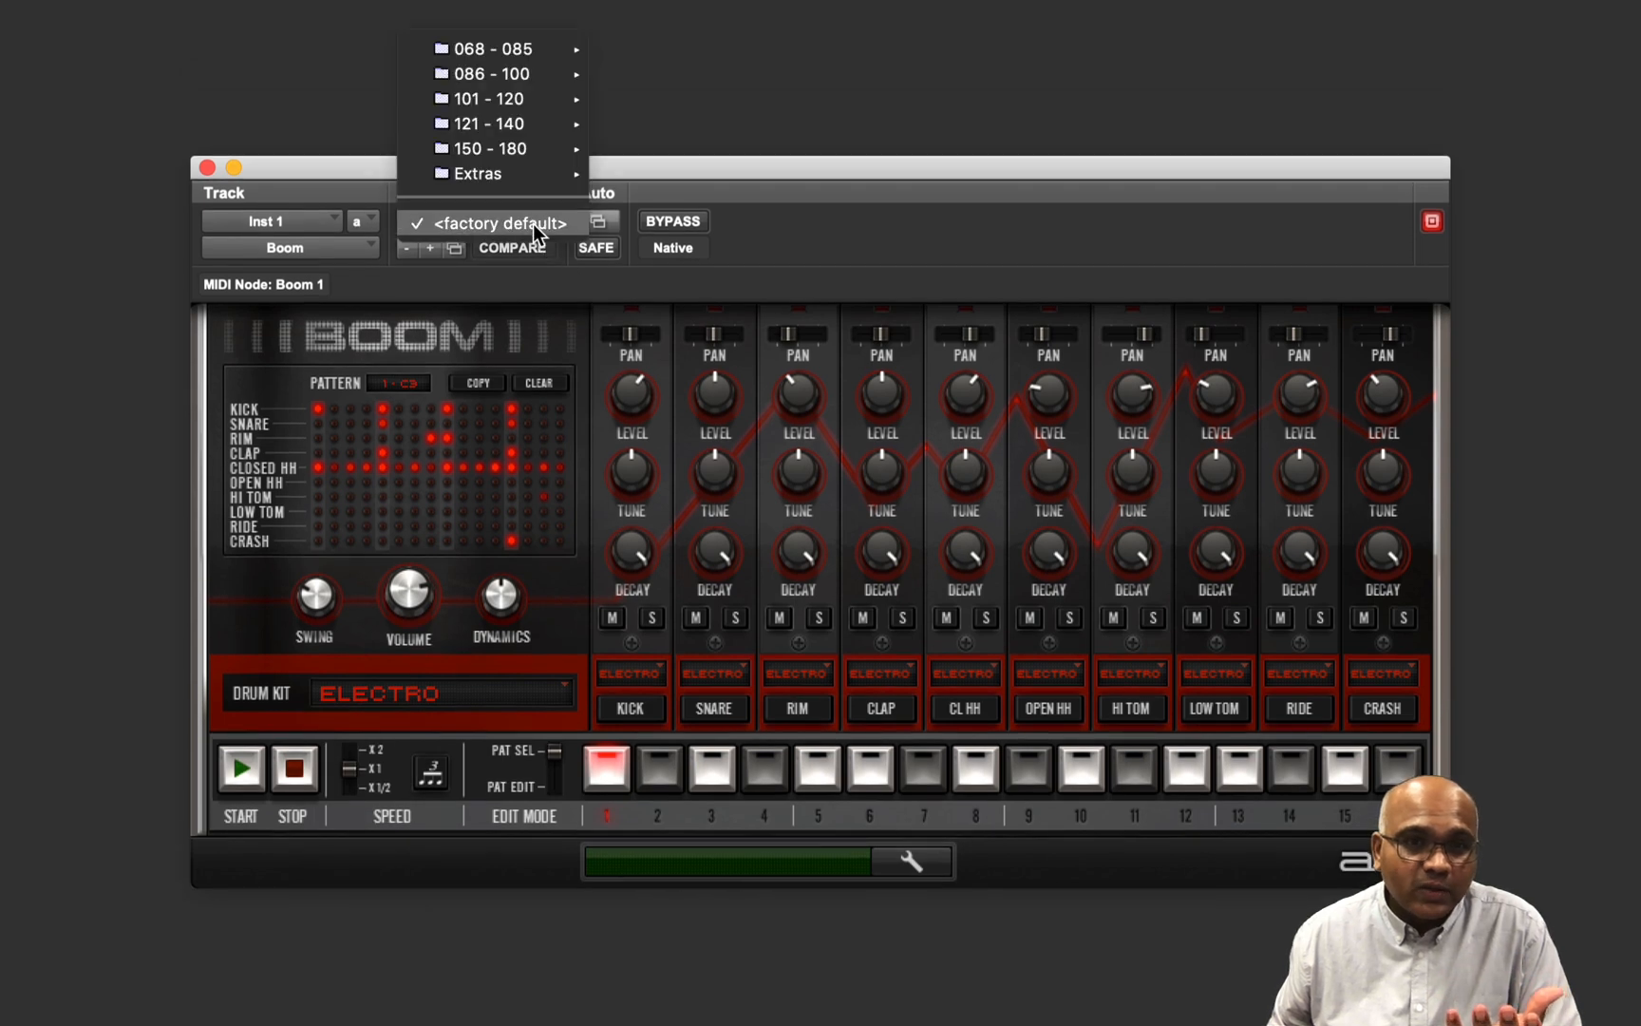
pyautogui.moveTo(545, 51)
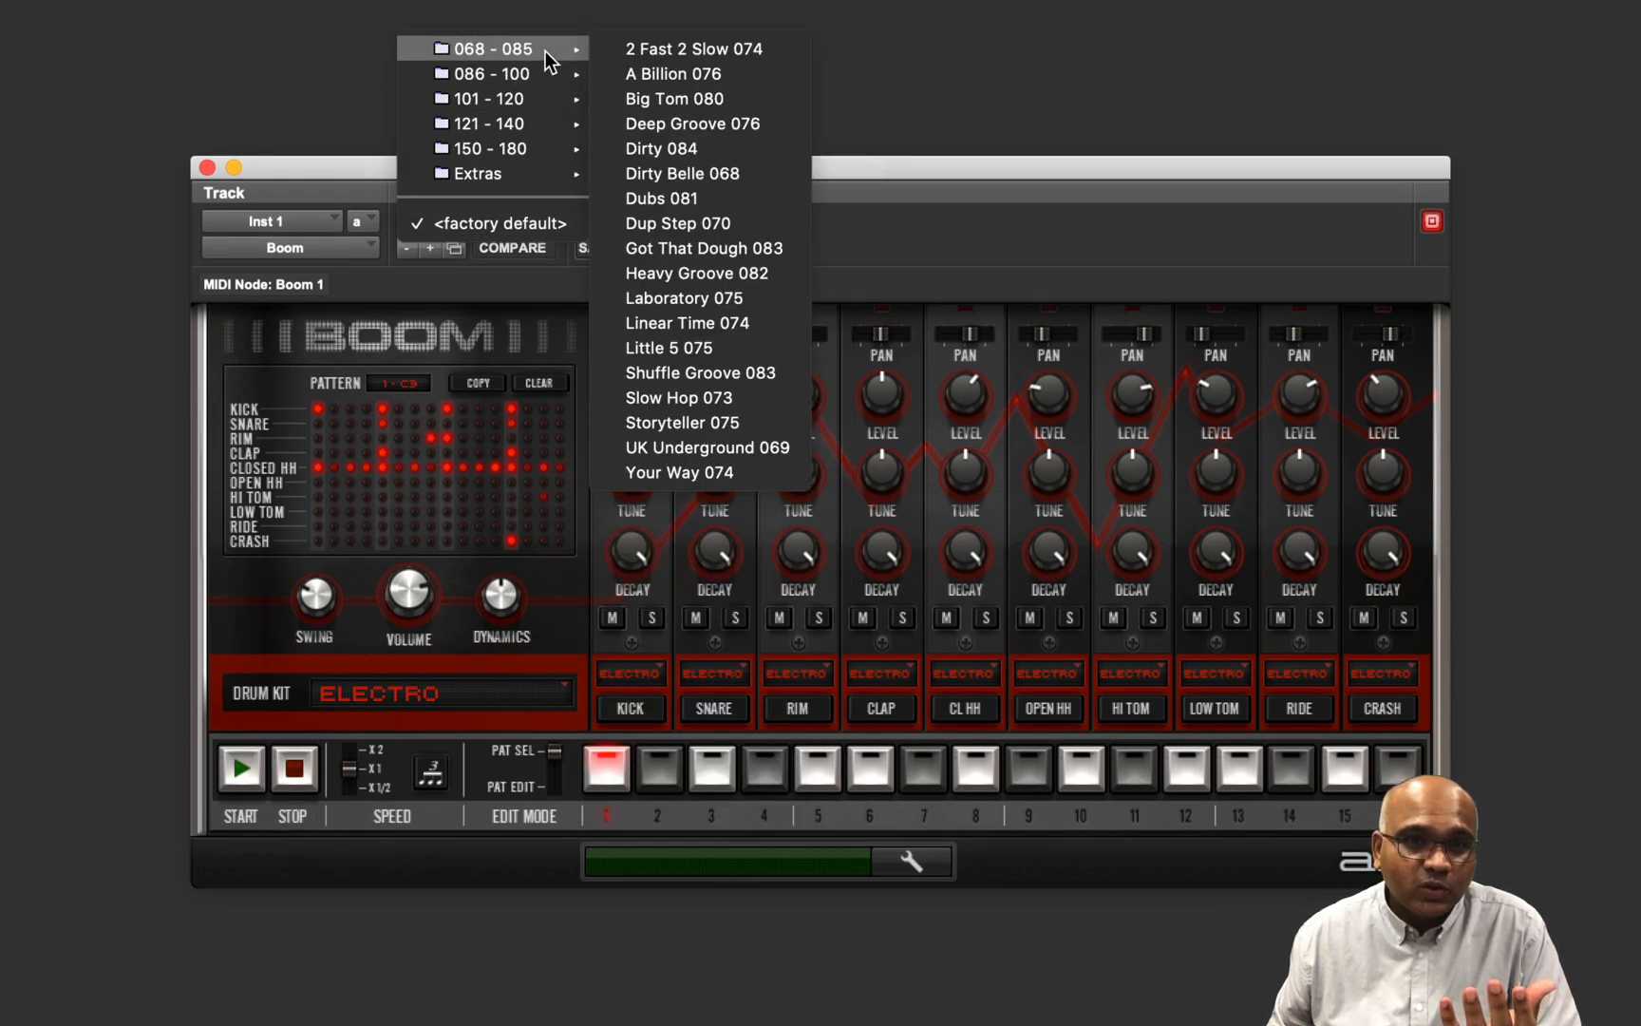
pyautogui.moveTo(538, 98)
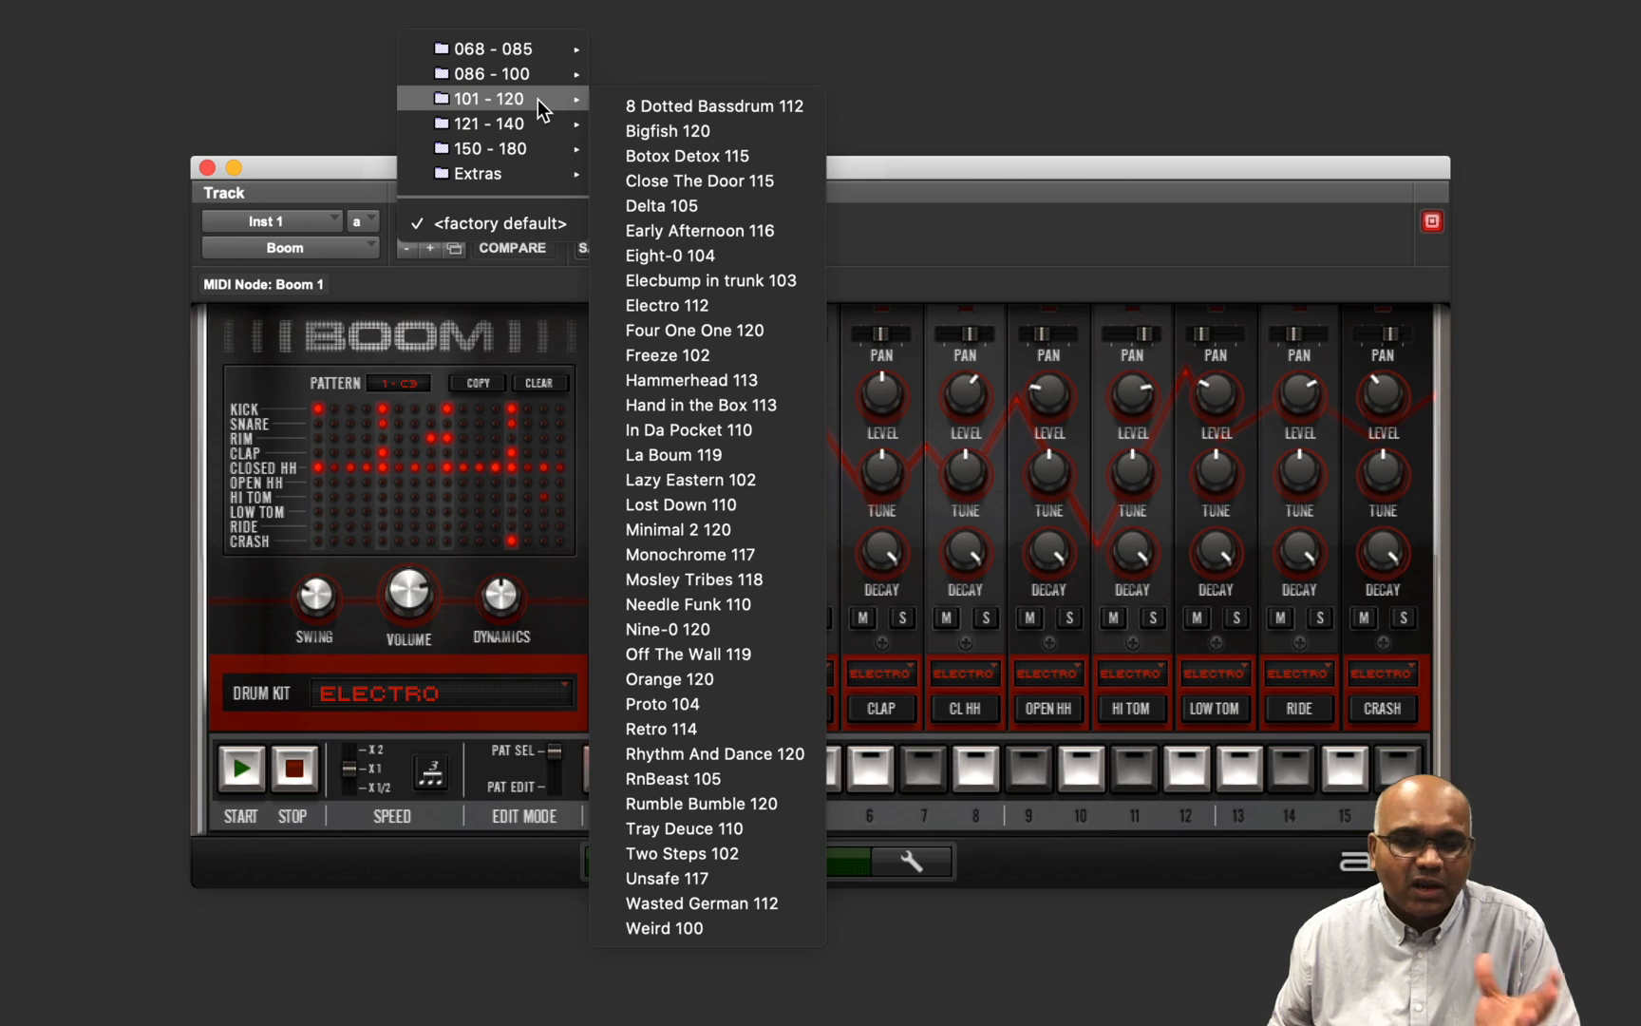
pyautogui.click(755, 214)
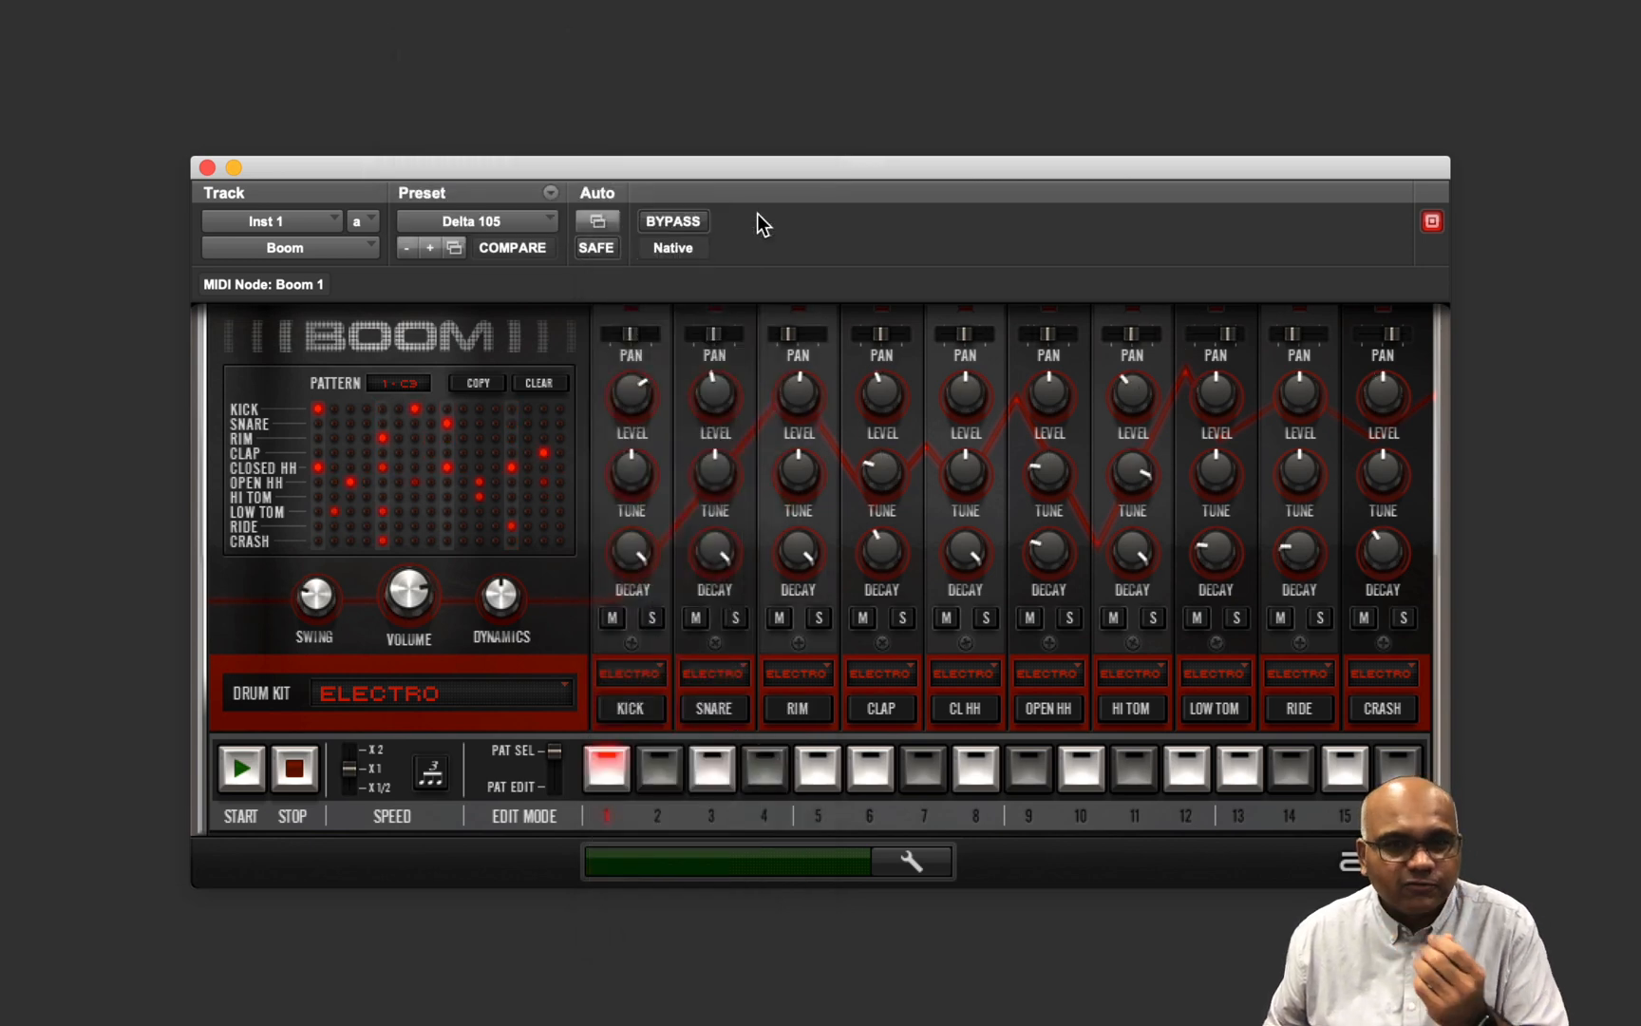
pyautogui.click(246, 781)
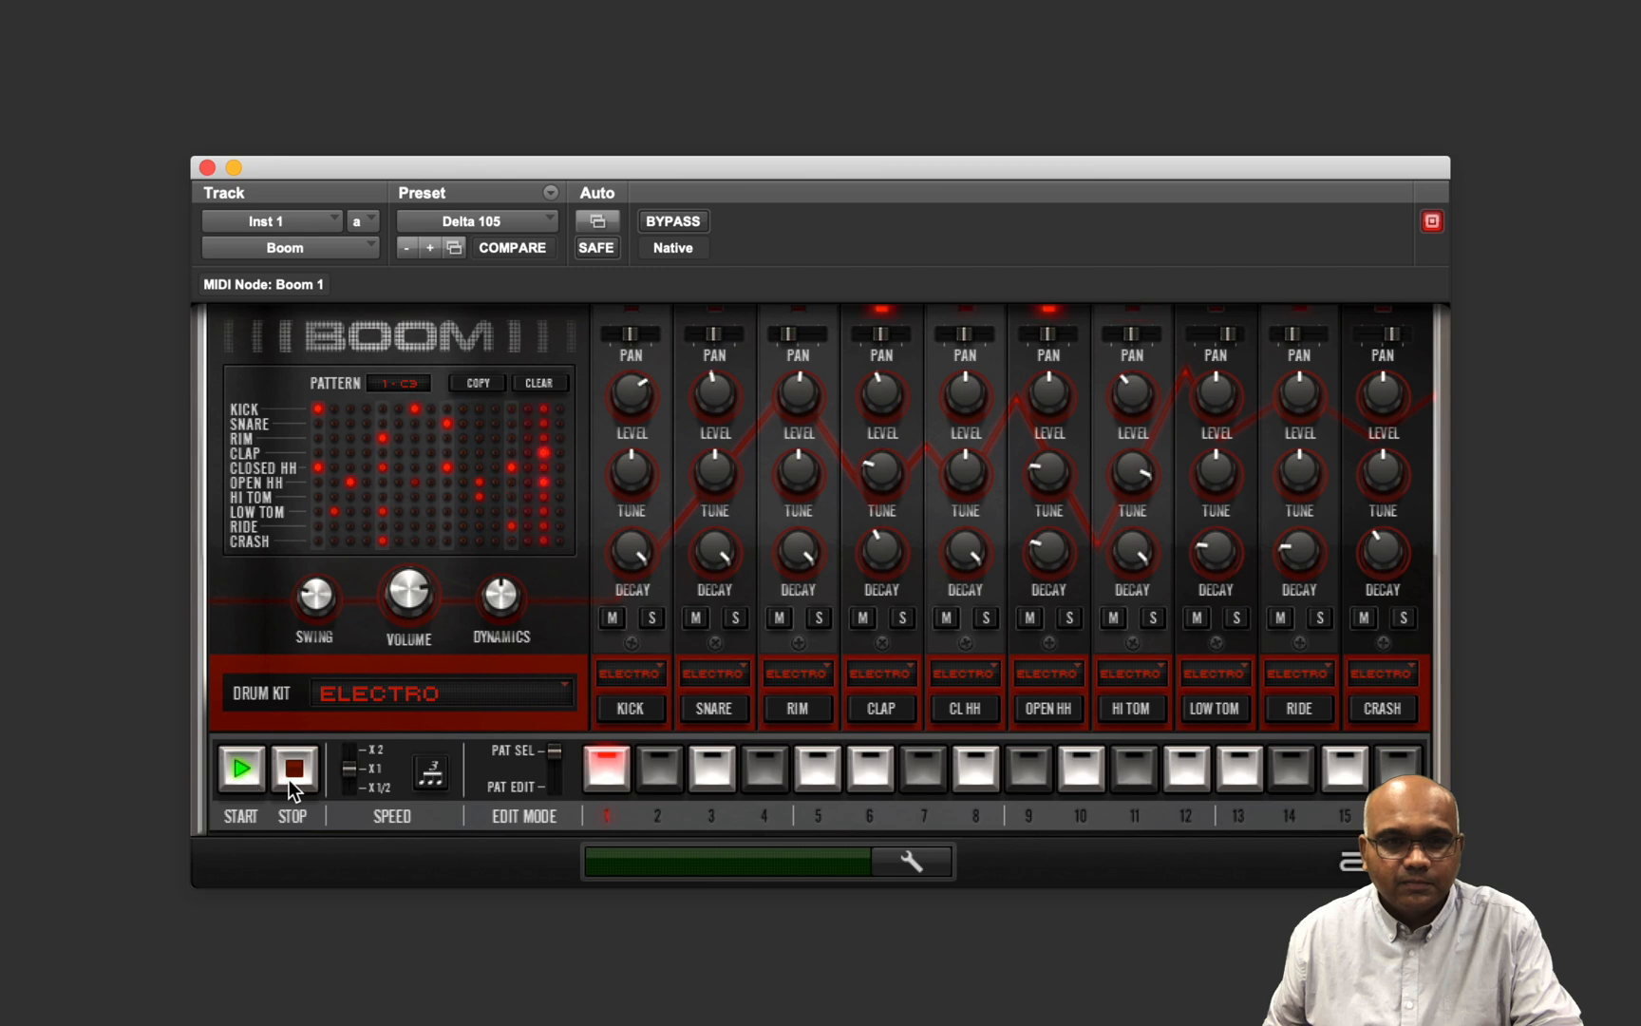
pyautogui.click(290, 777)
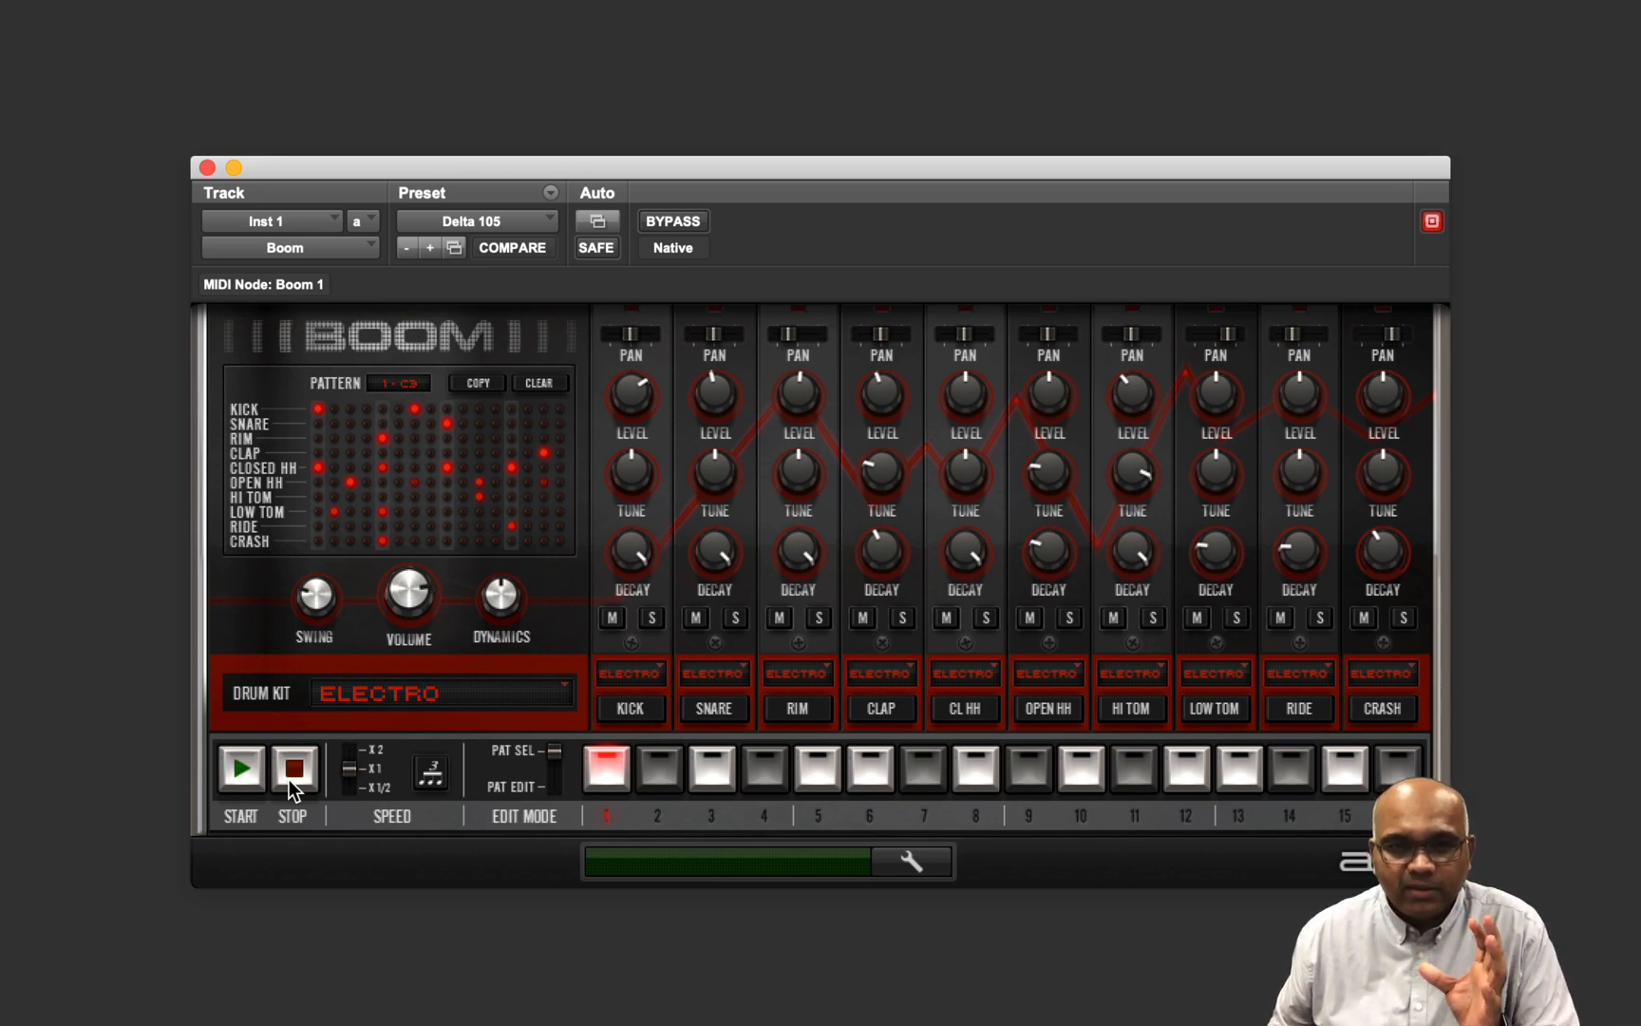
# - Switch the whole drum kit to Urban 1 and audition the pattern with it
pyautogui.click(496, 702)
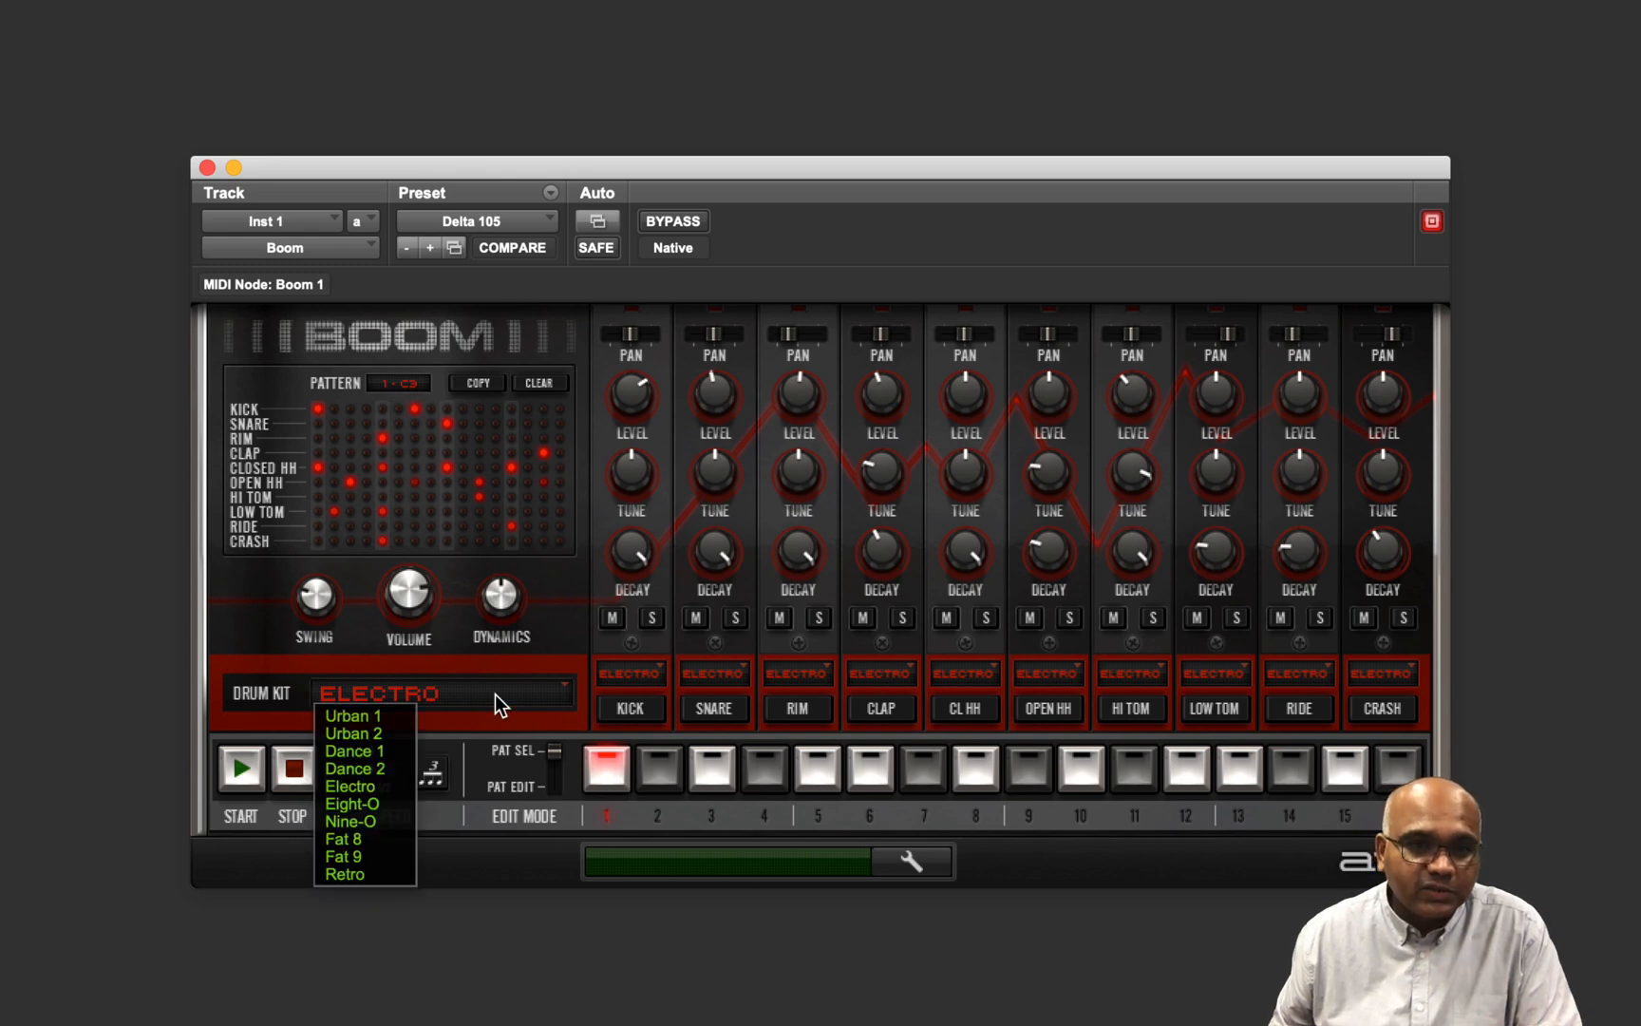
pyautogui.click(397, 719)
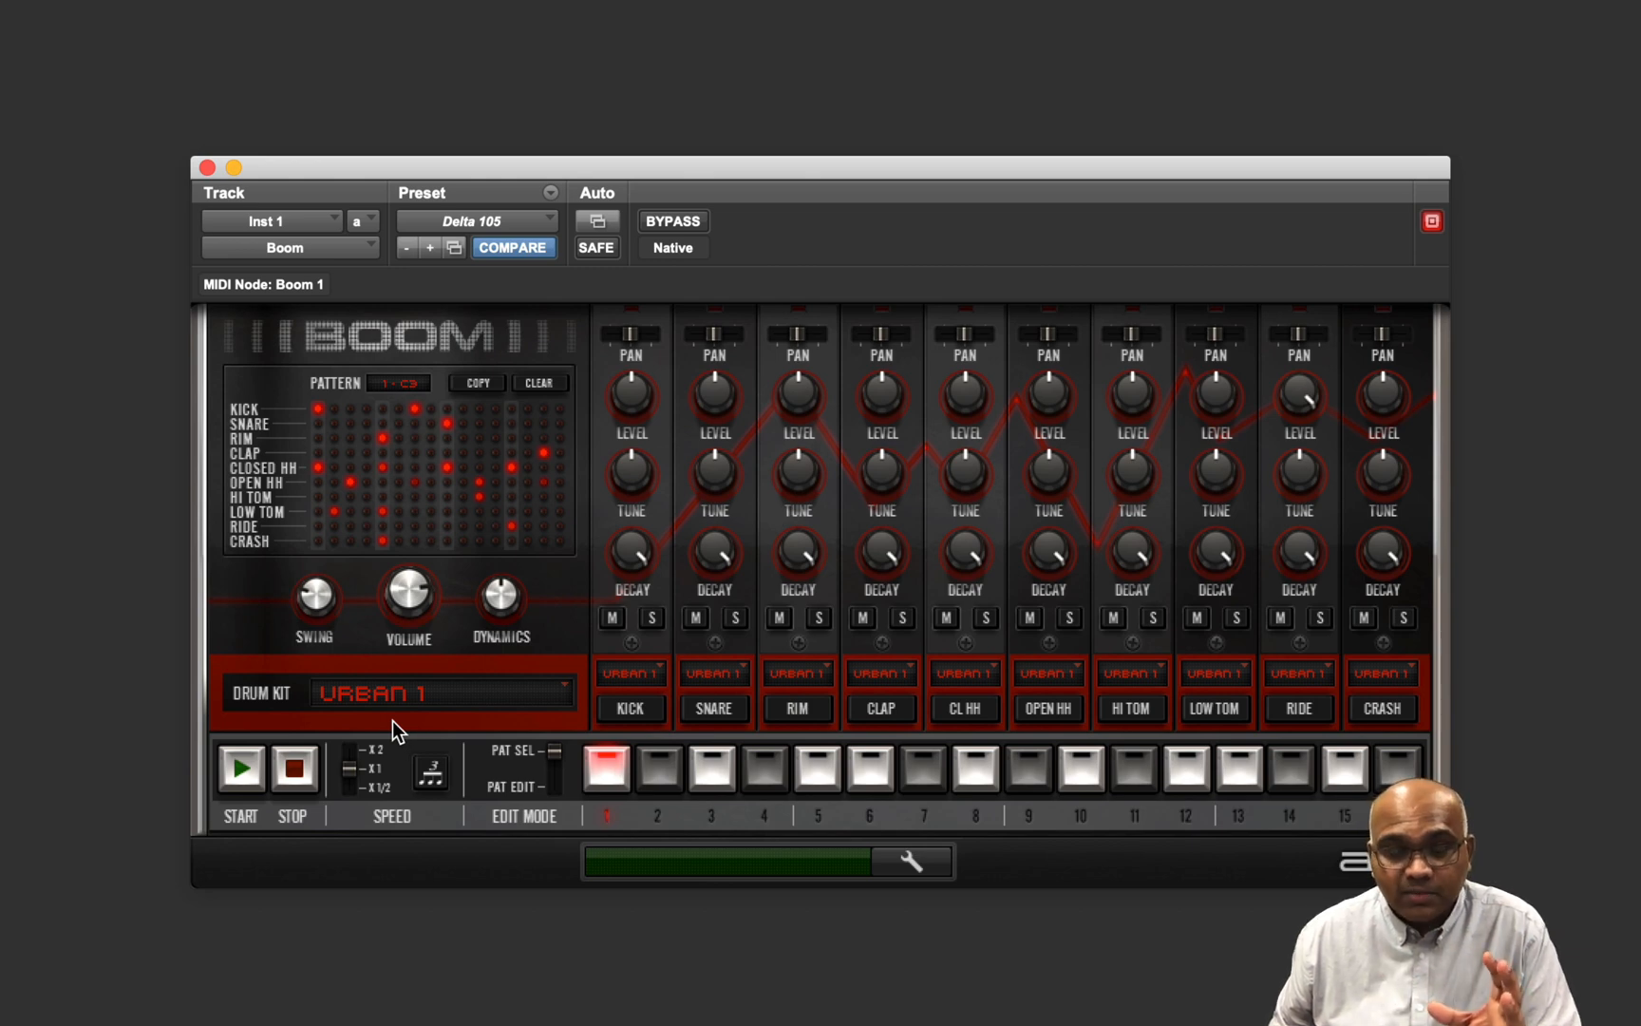
pyautogui.click(238, 777)
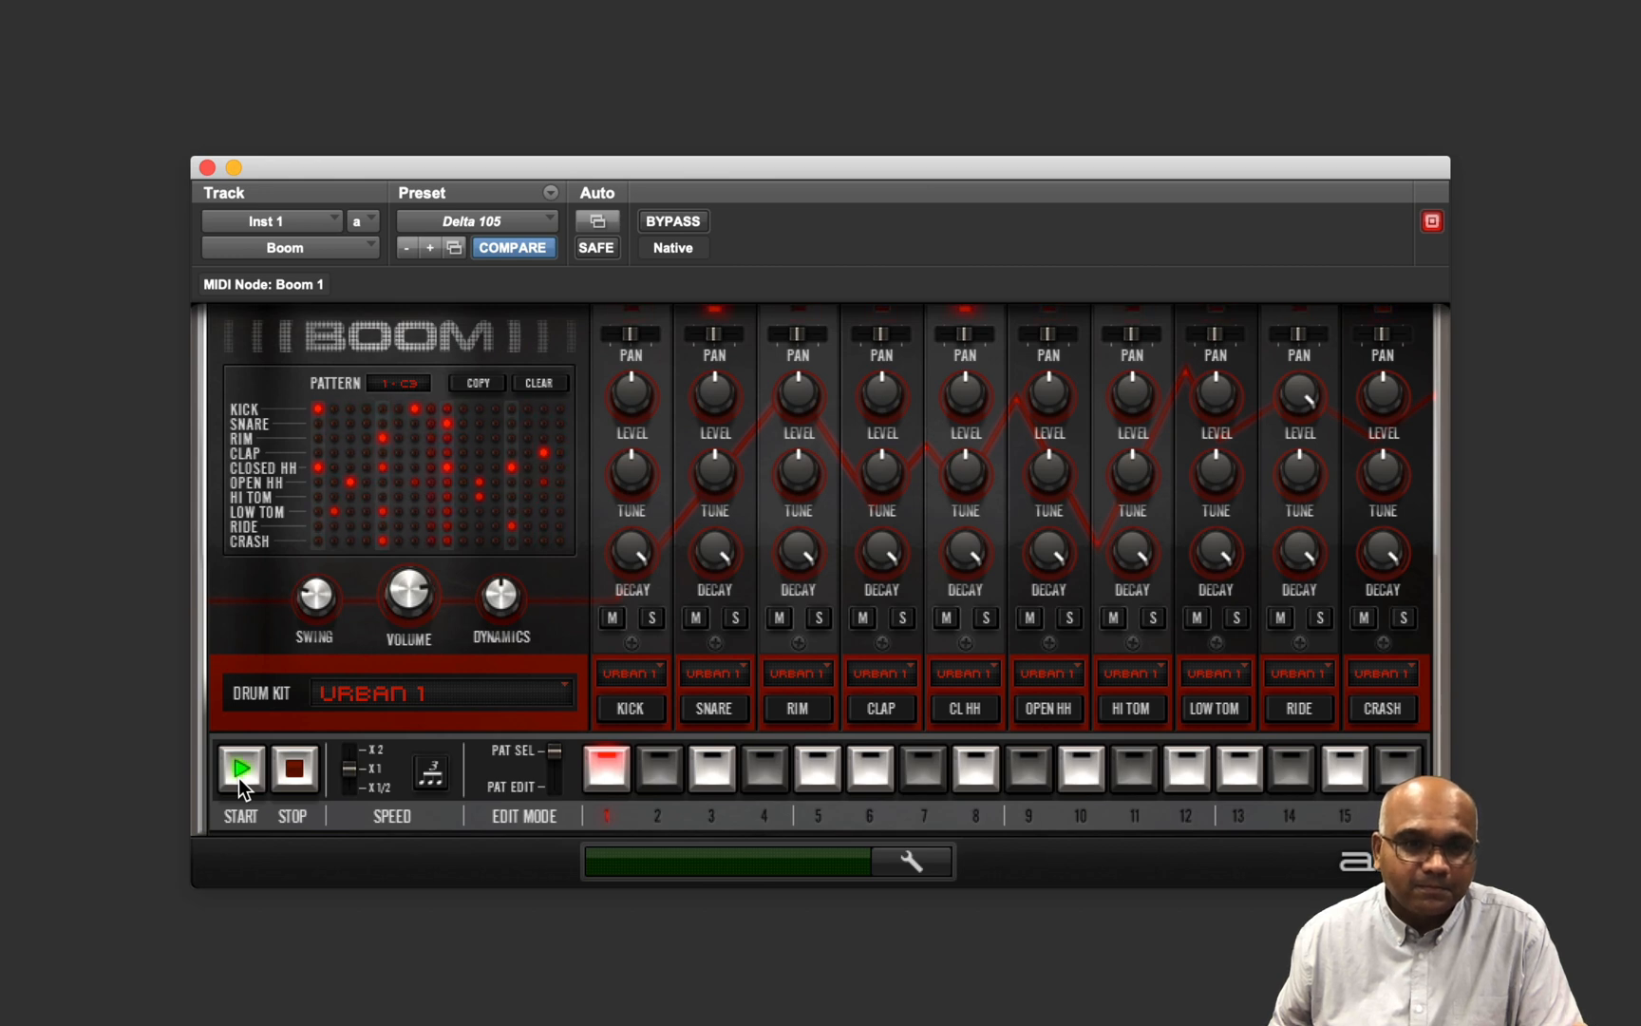
pyautogui.click(282, 770)
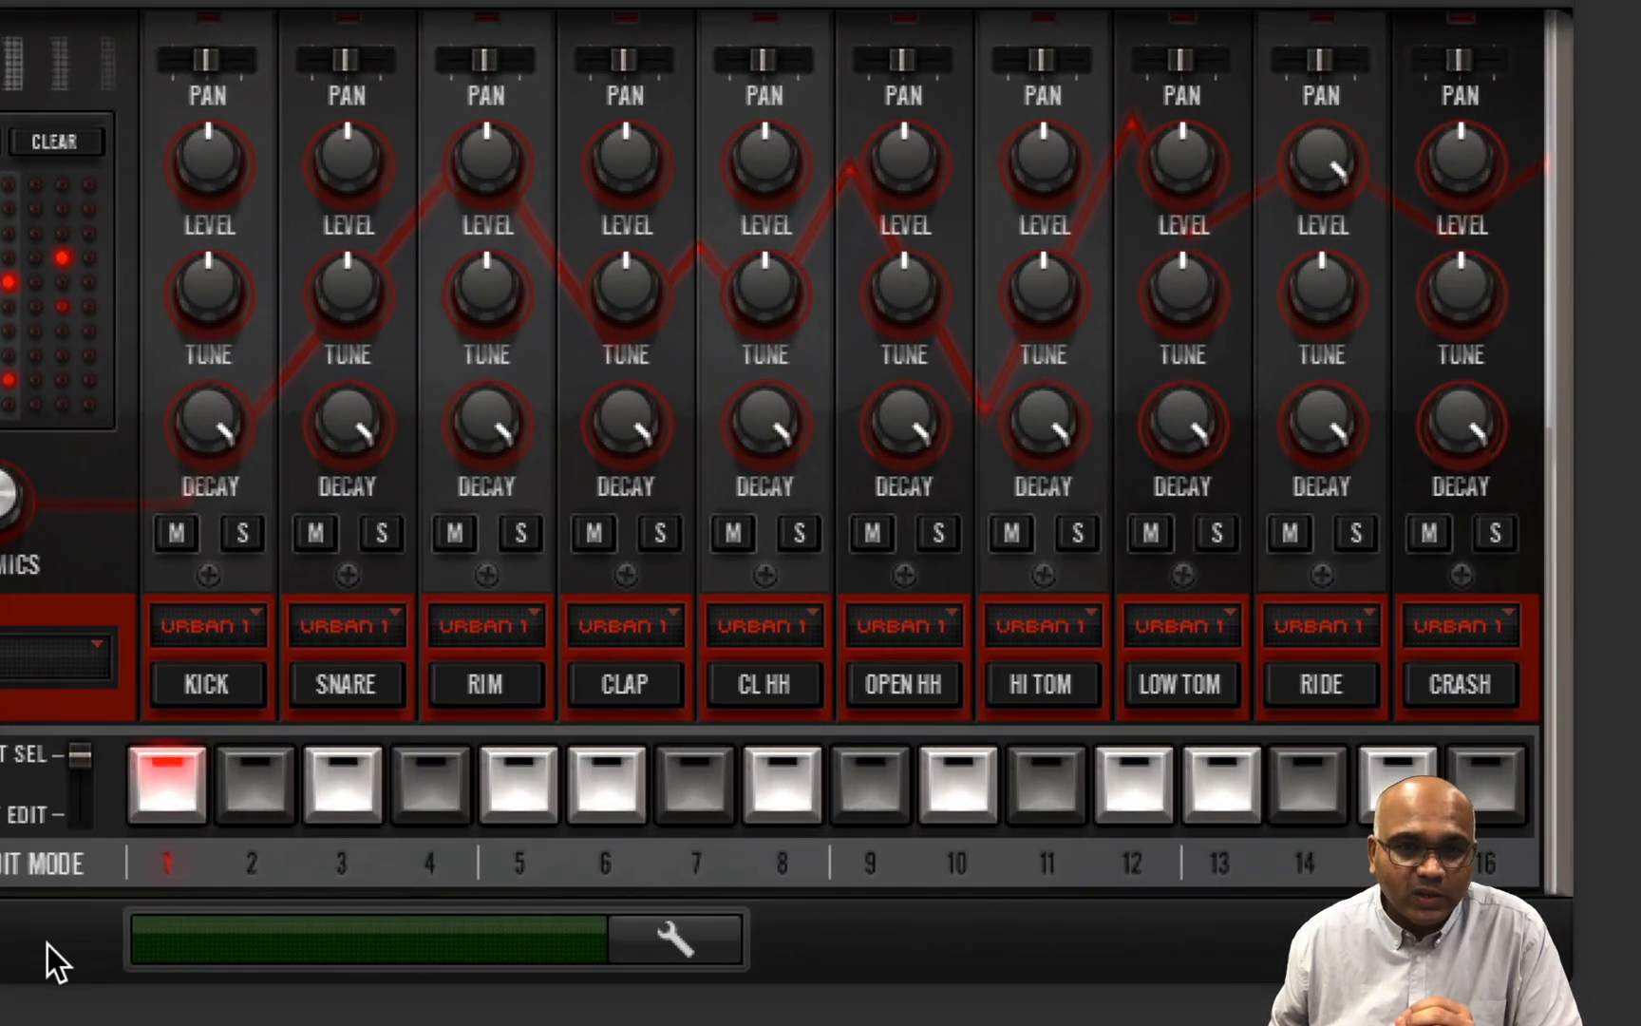
# - Change the kick sound to Dance 1 and the snare sound to Eight-O, and audition the mixed kit
pyautogui.click(245, 619)
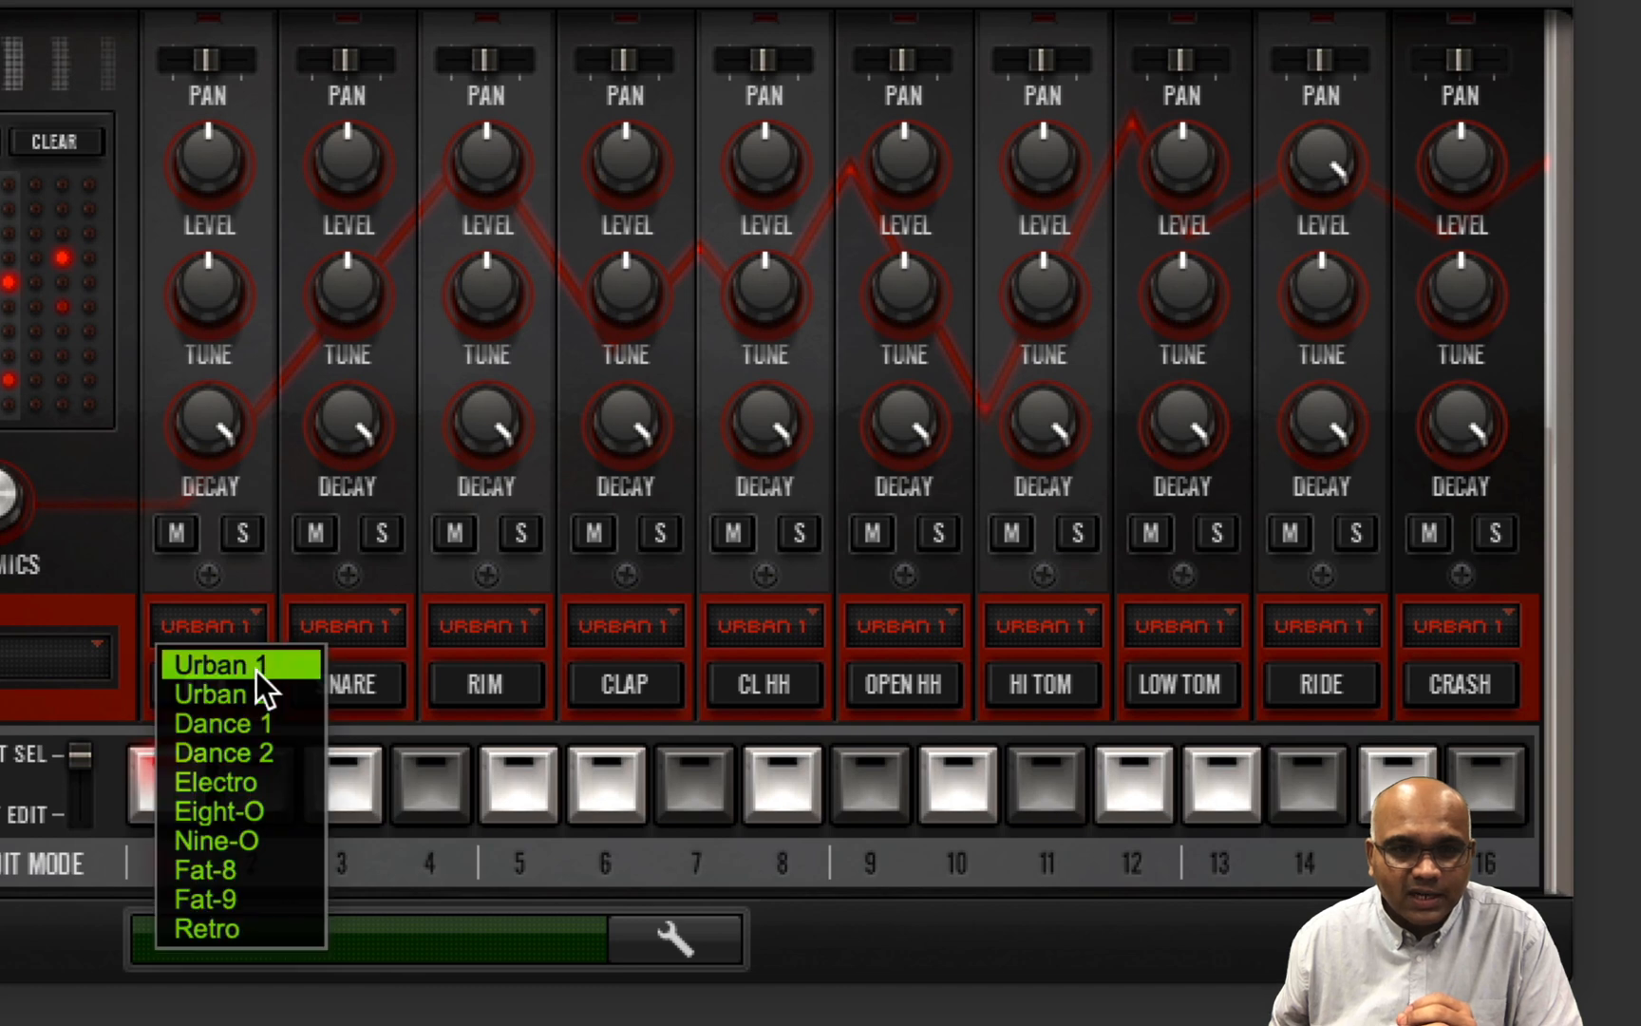
pyautogui.click(263, 719)
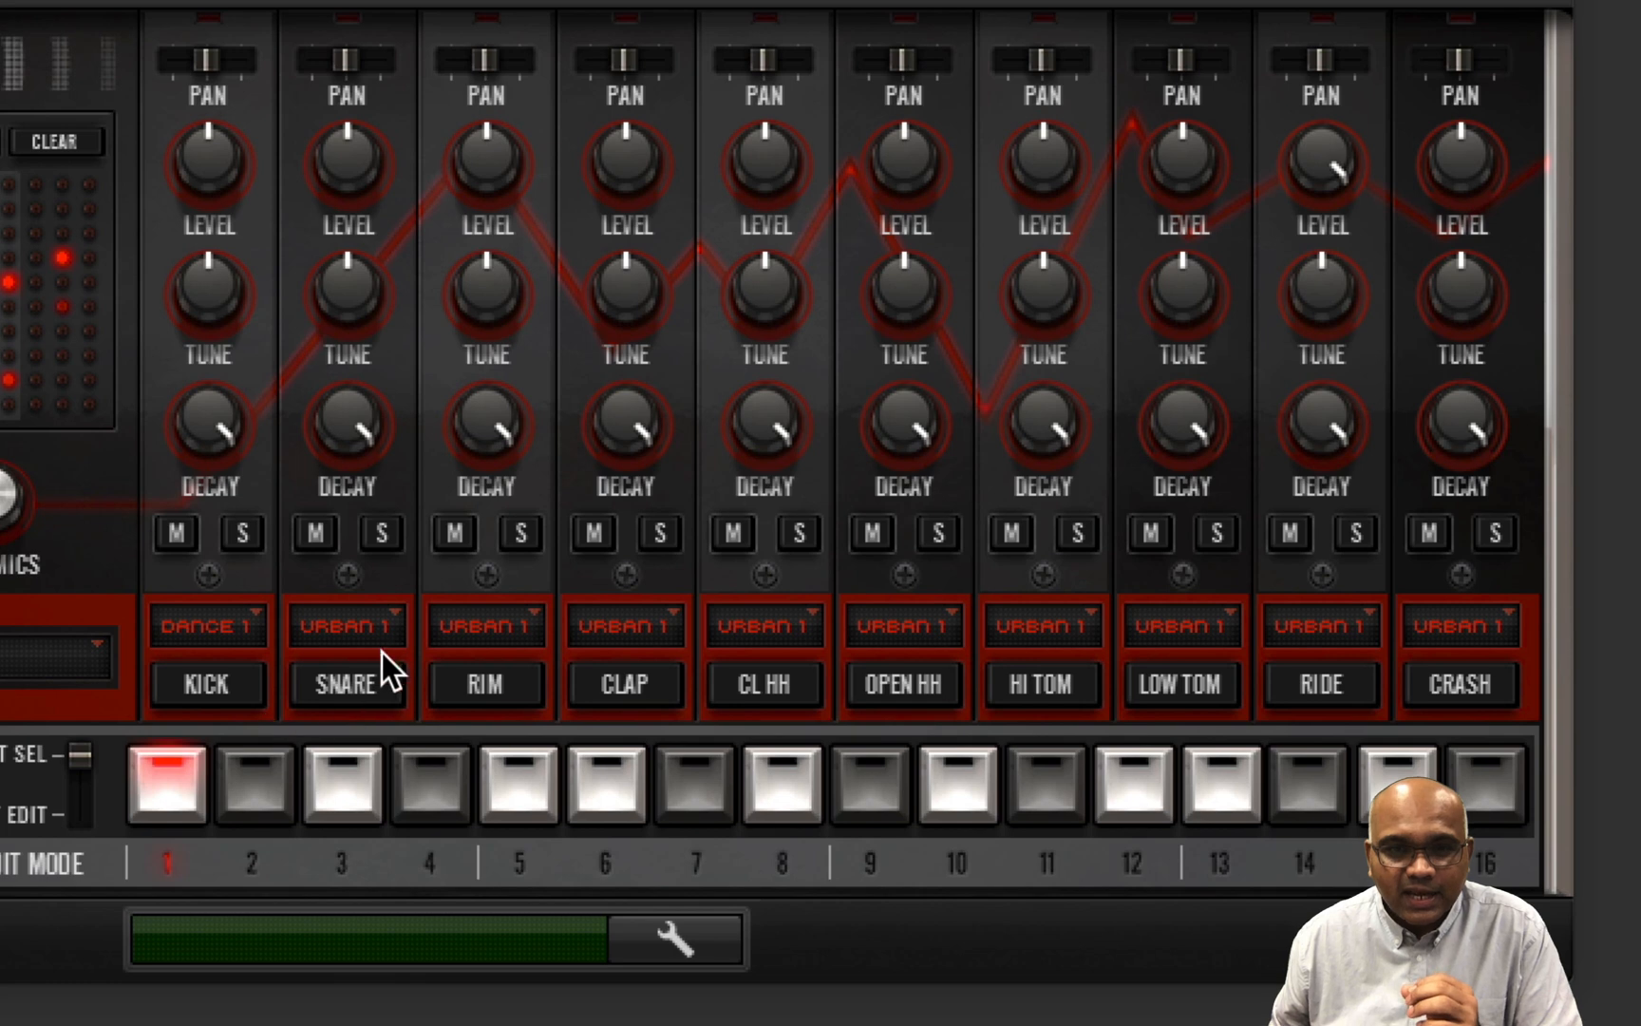
pyautogui.click(389, 622)
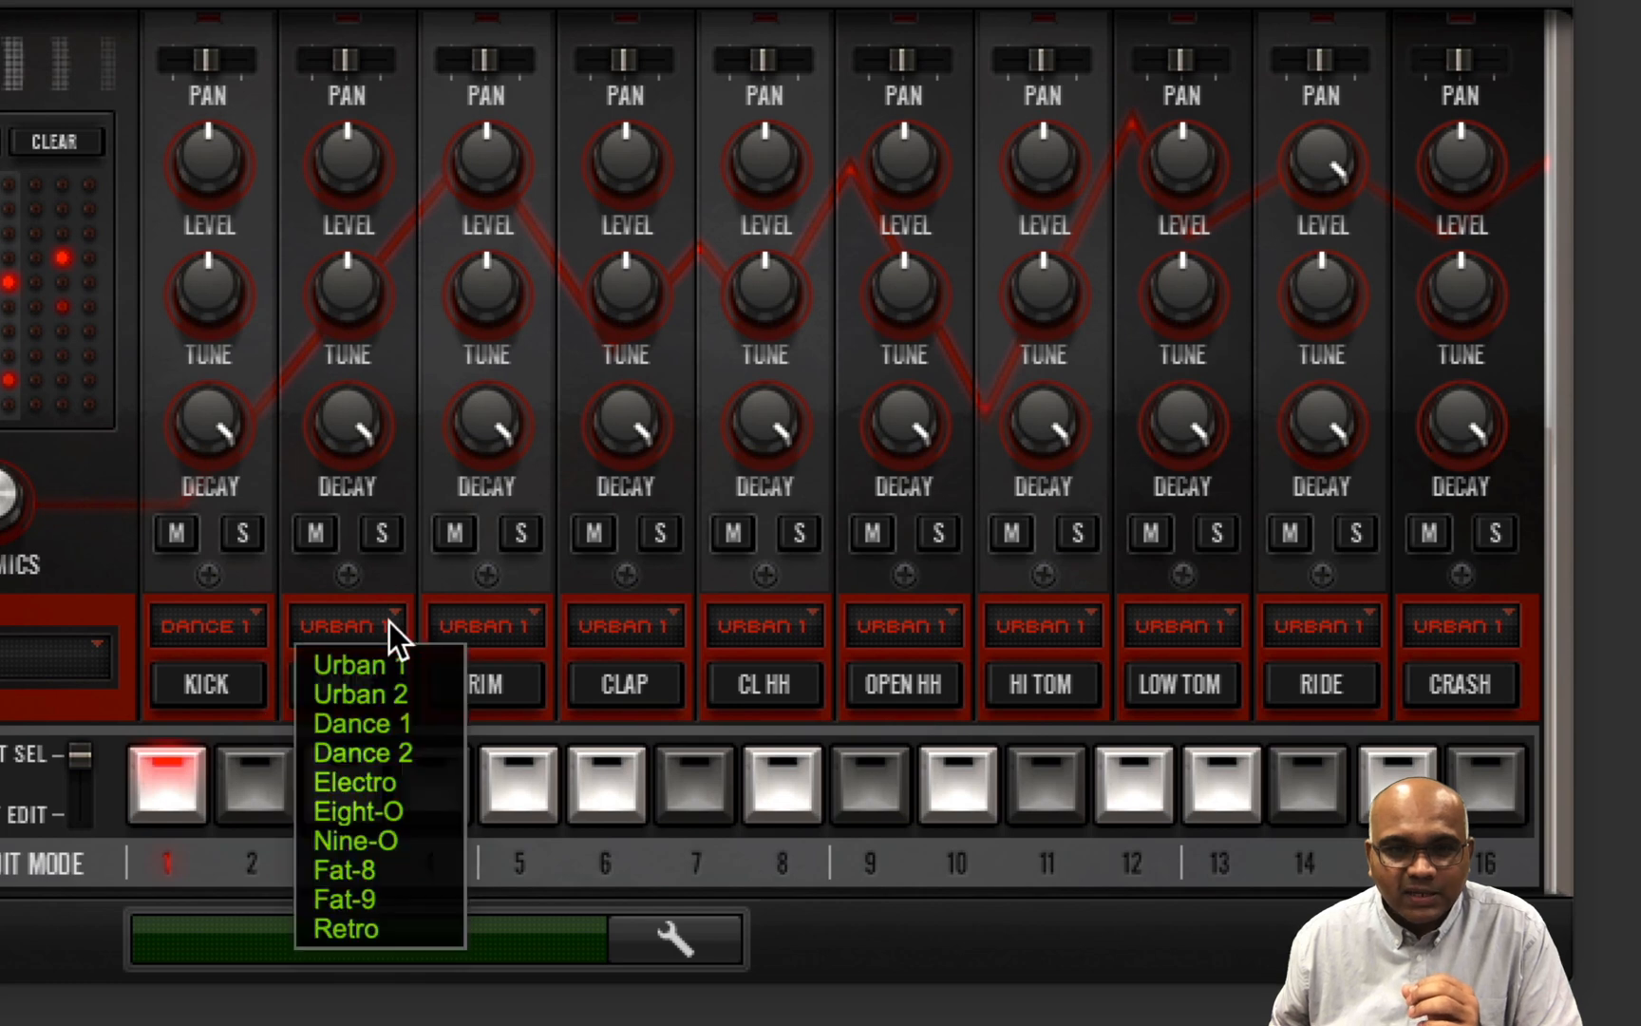
pyautogui.click(391, 812)
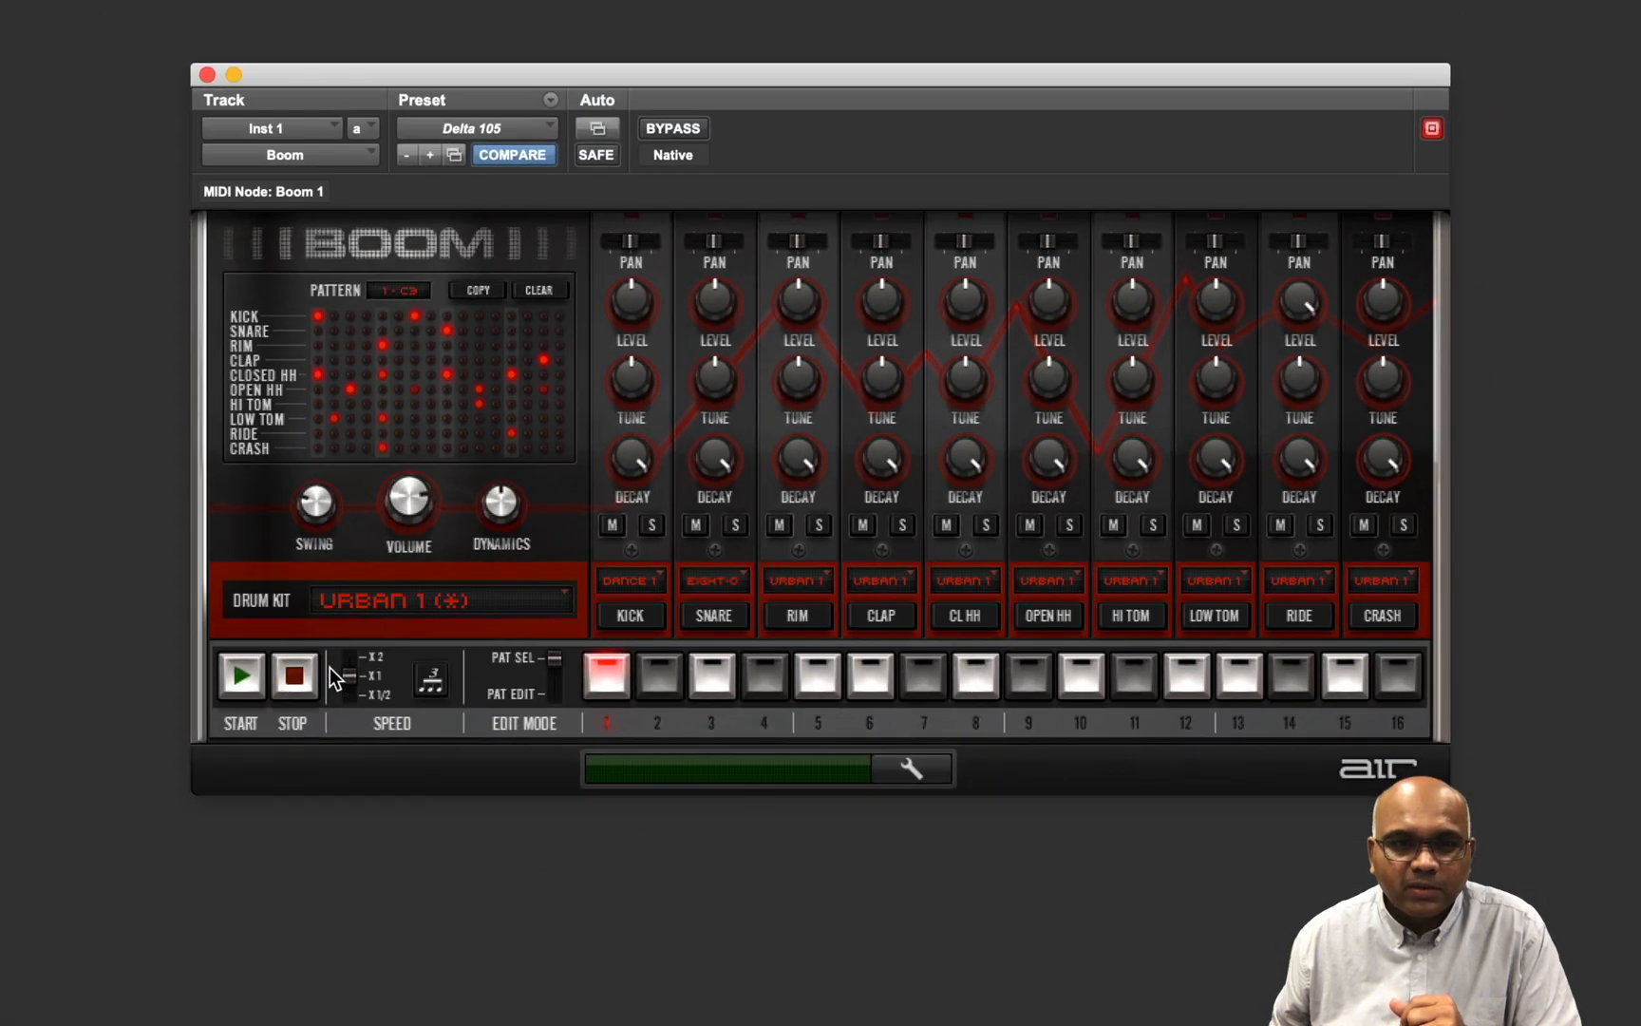
pyautogui.click(251, 686)
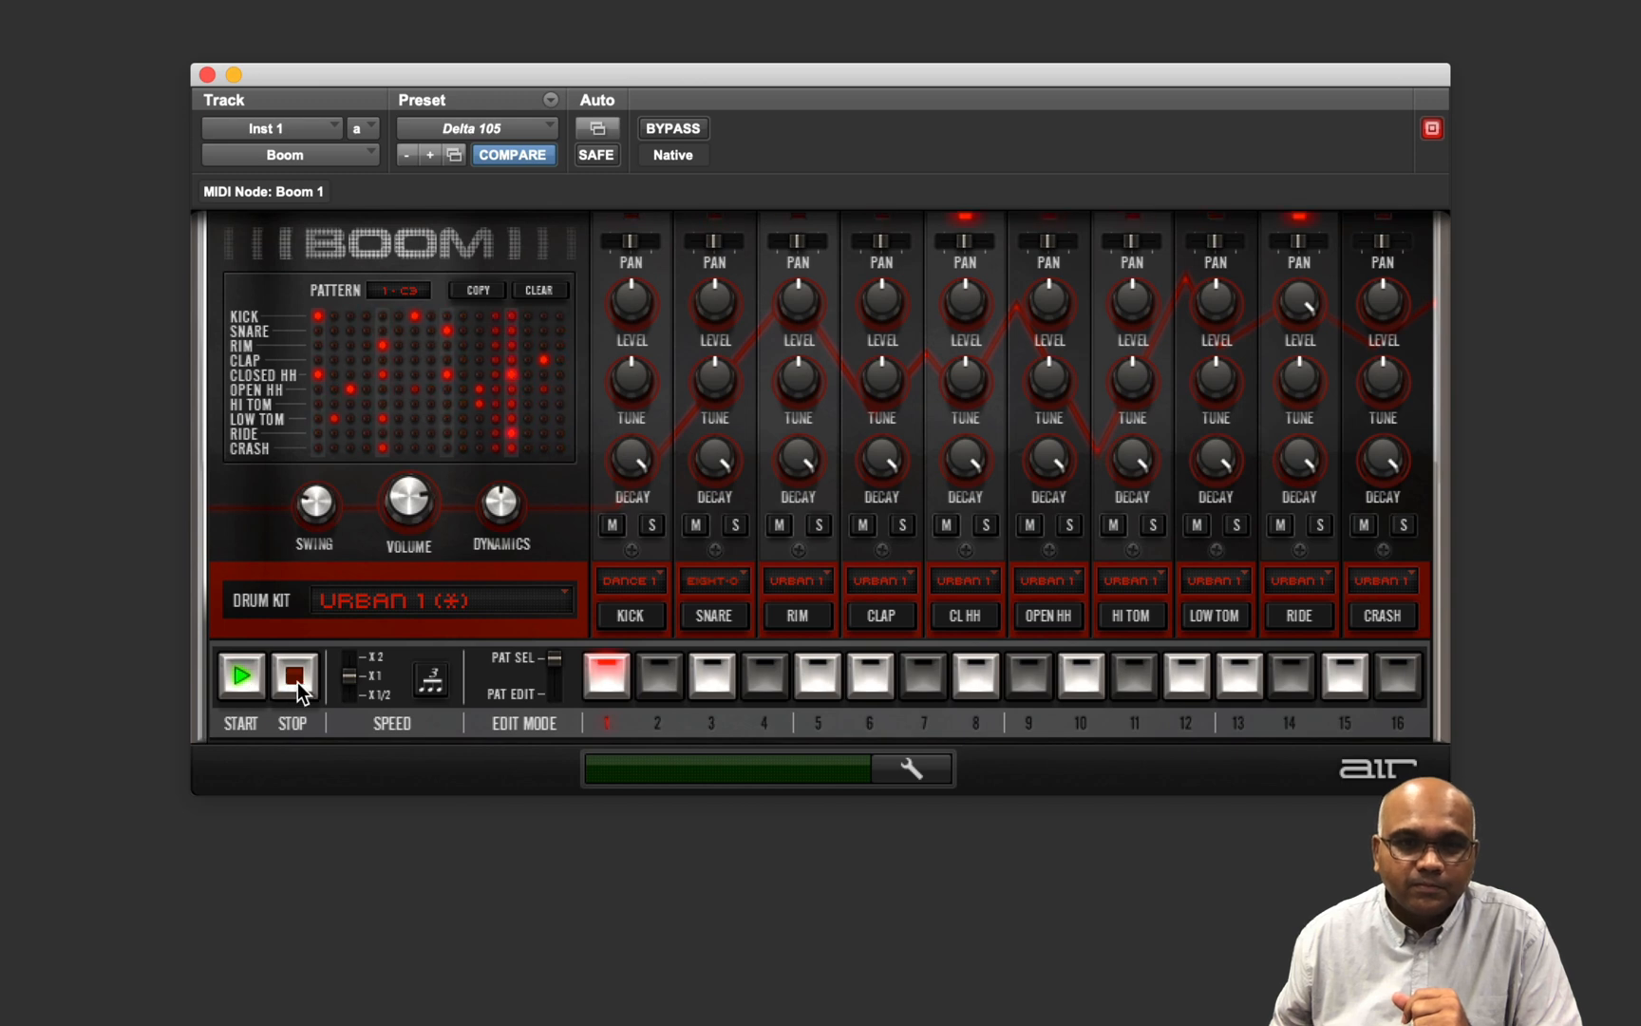
pyautogui.click(297, 682)
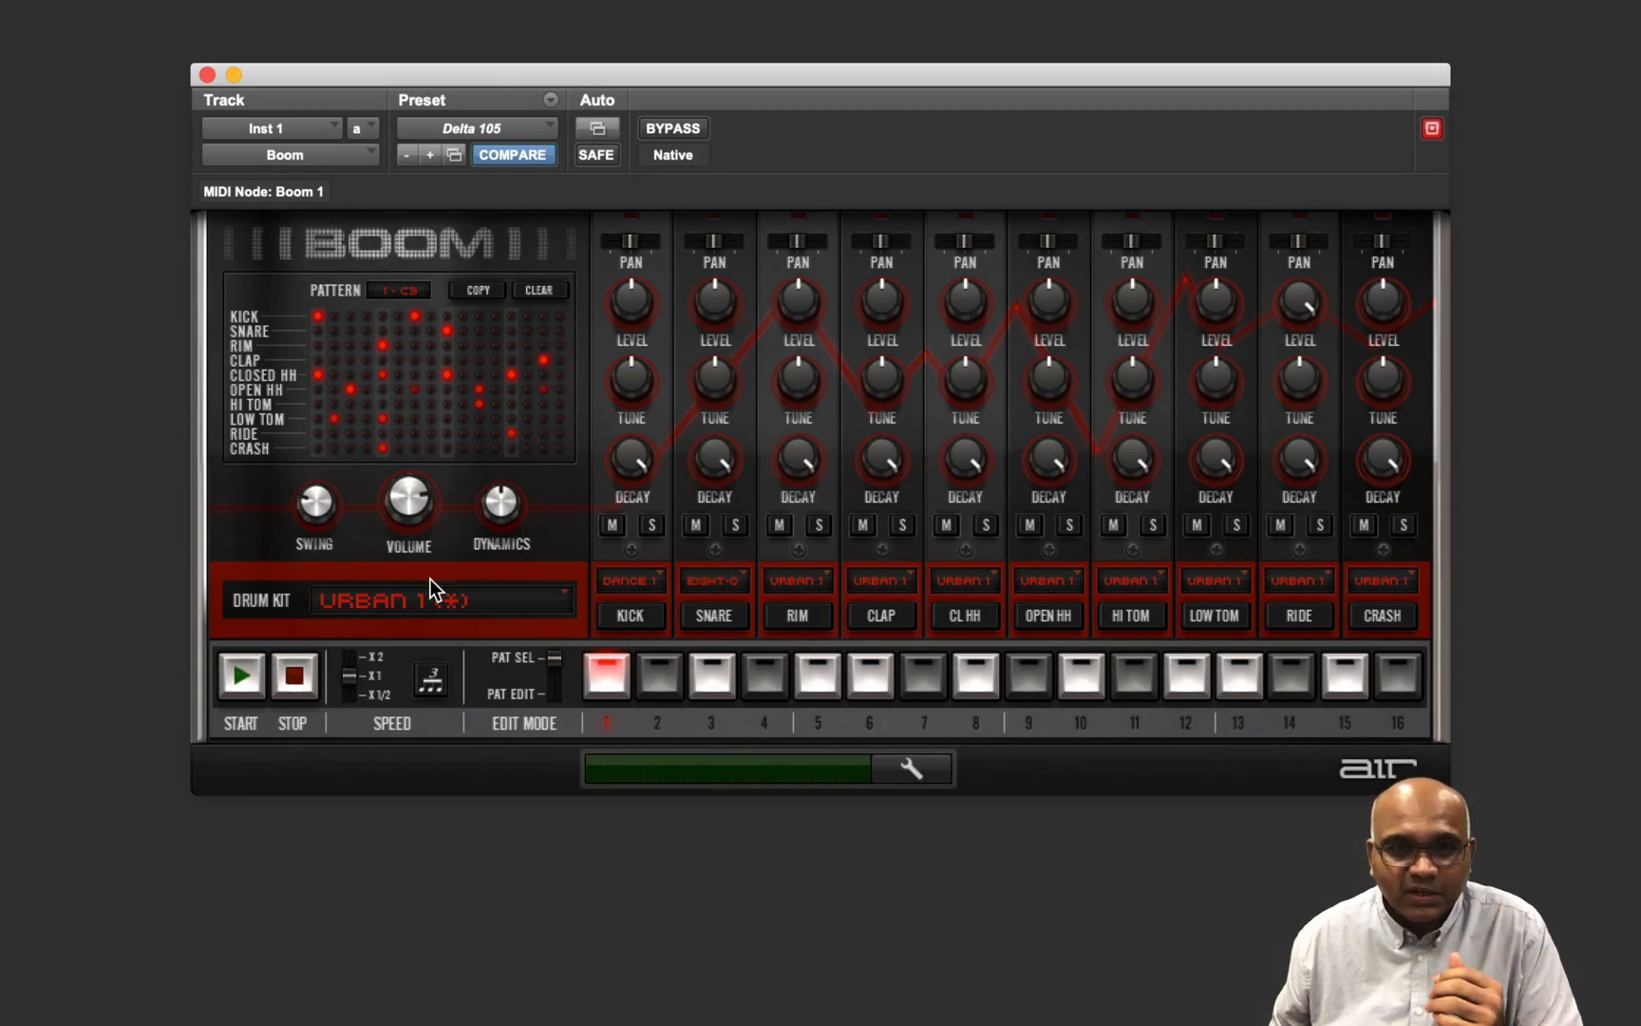
# - Mute the kick, audition the pattern without it, and unmute the kick
pyautogui.click(616, 528)
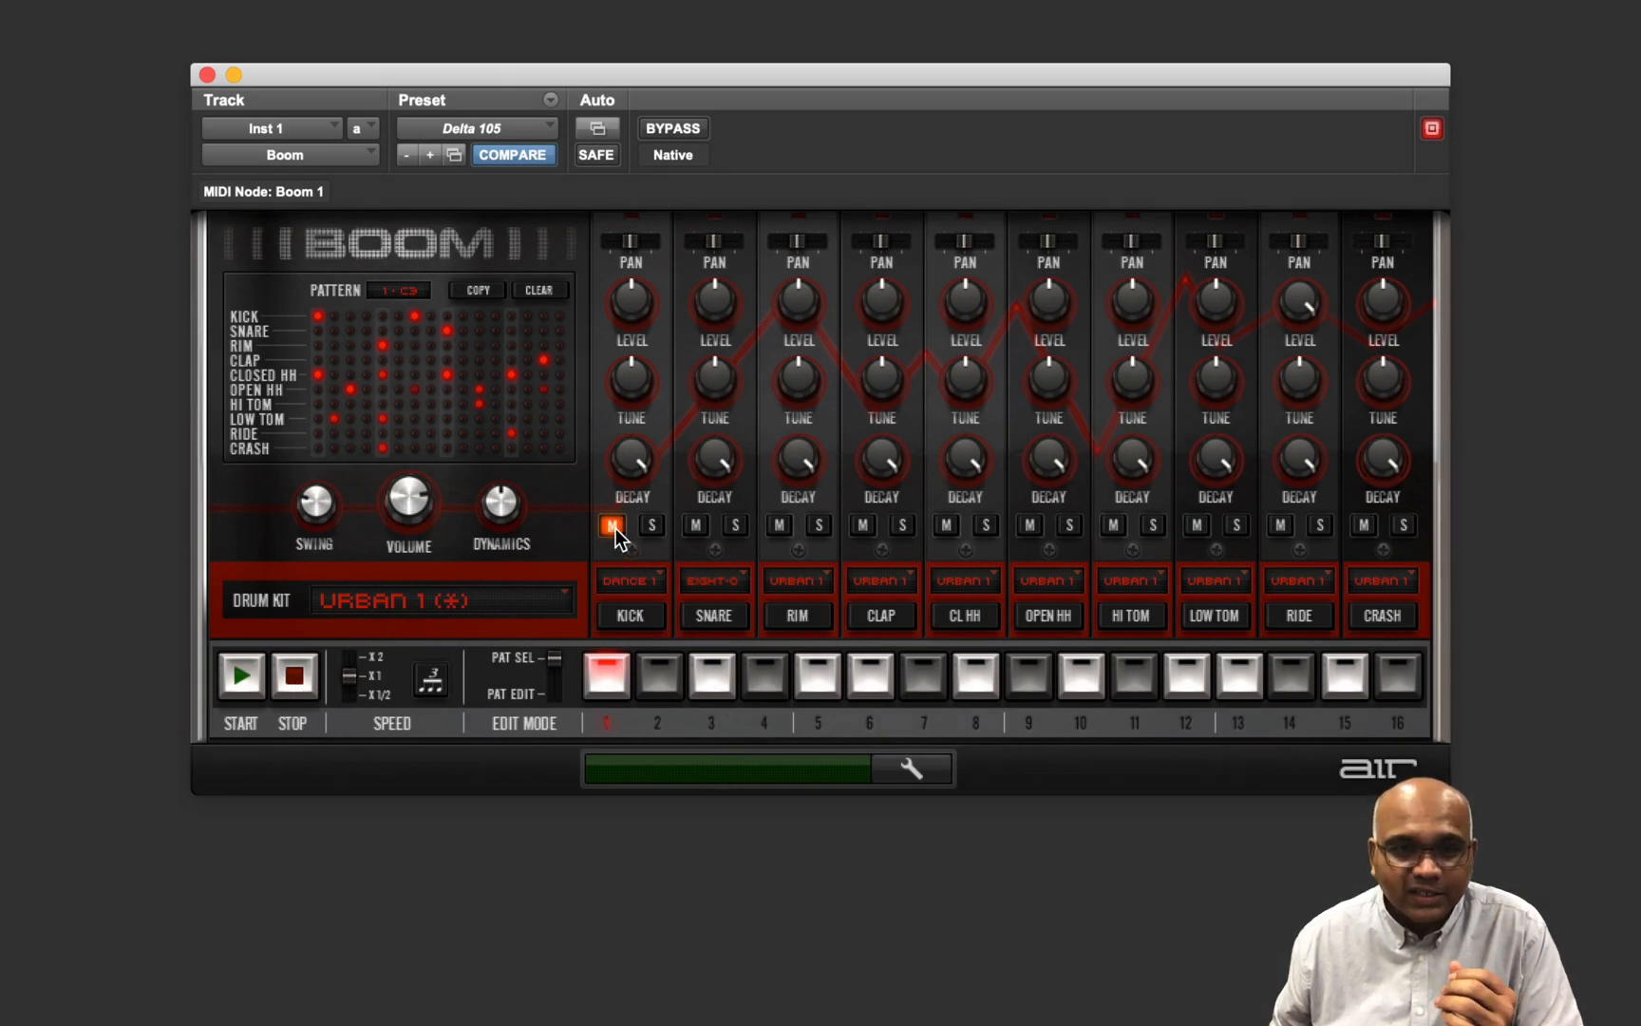
pyautogui.click(245, 678)
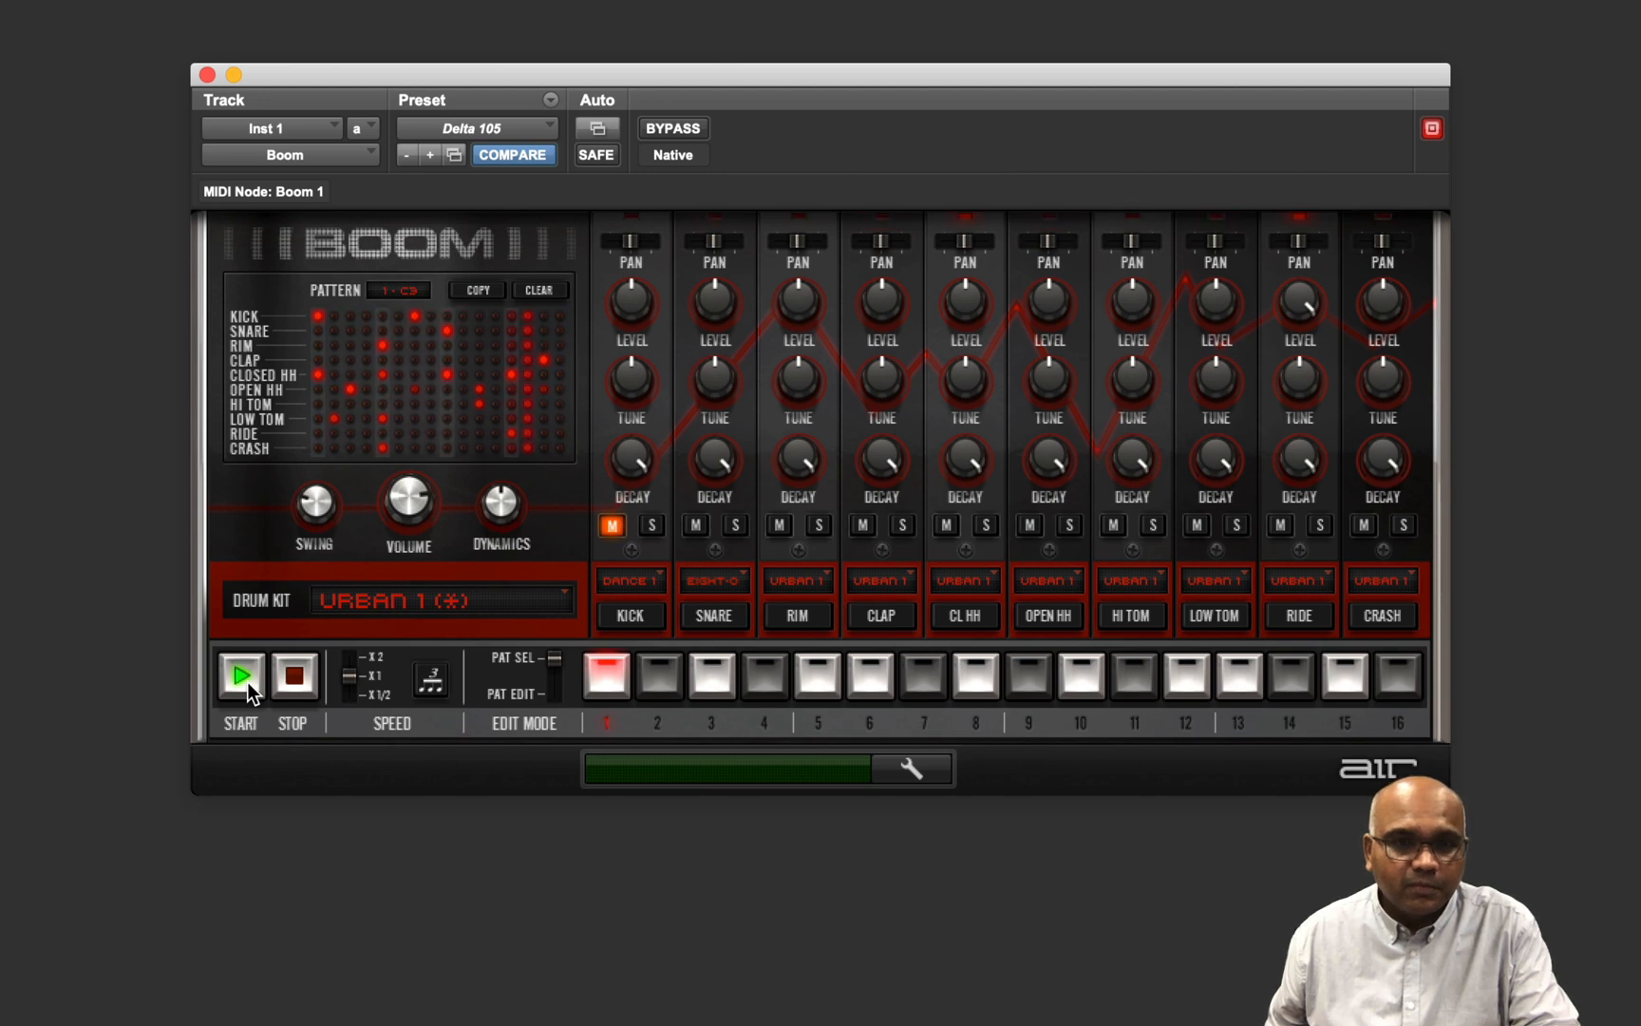
pyautogui.click(297, 680)
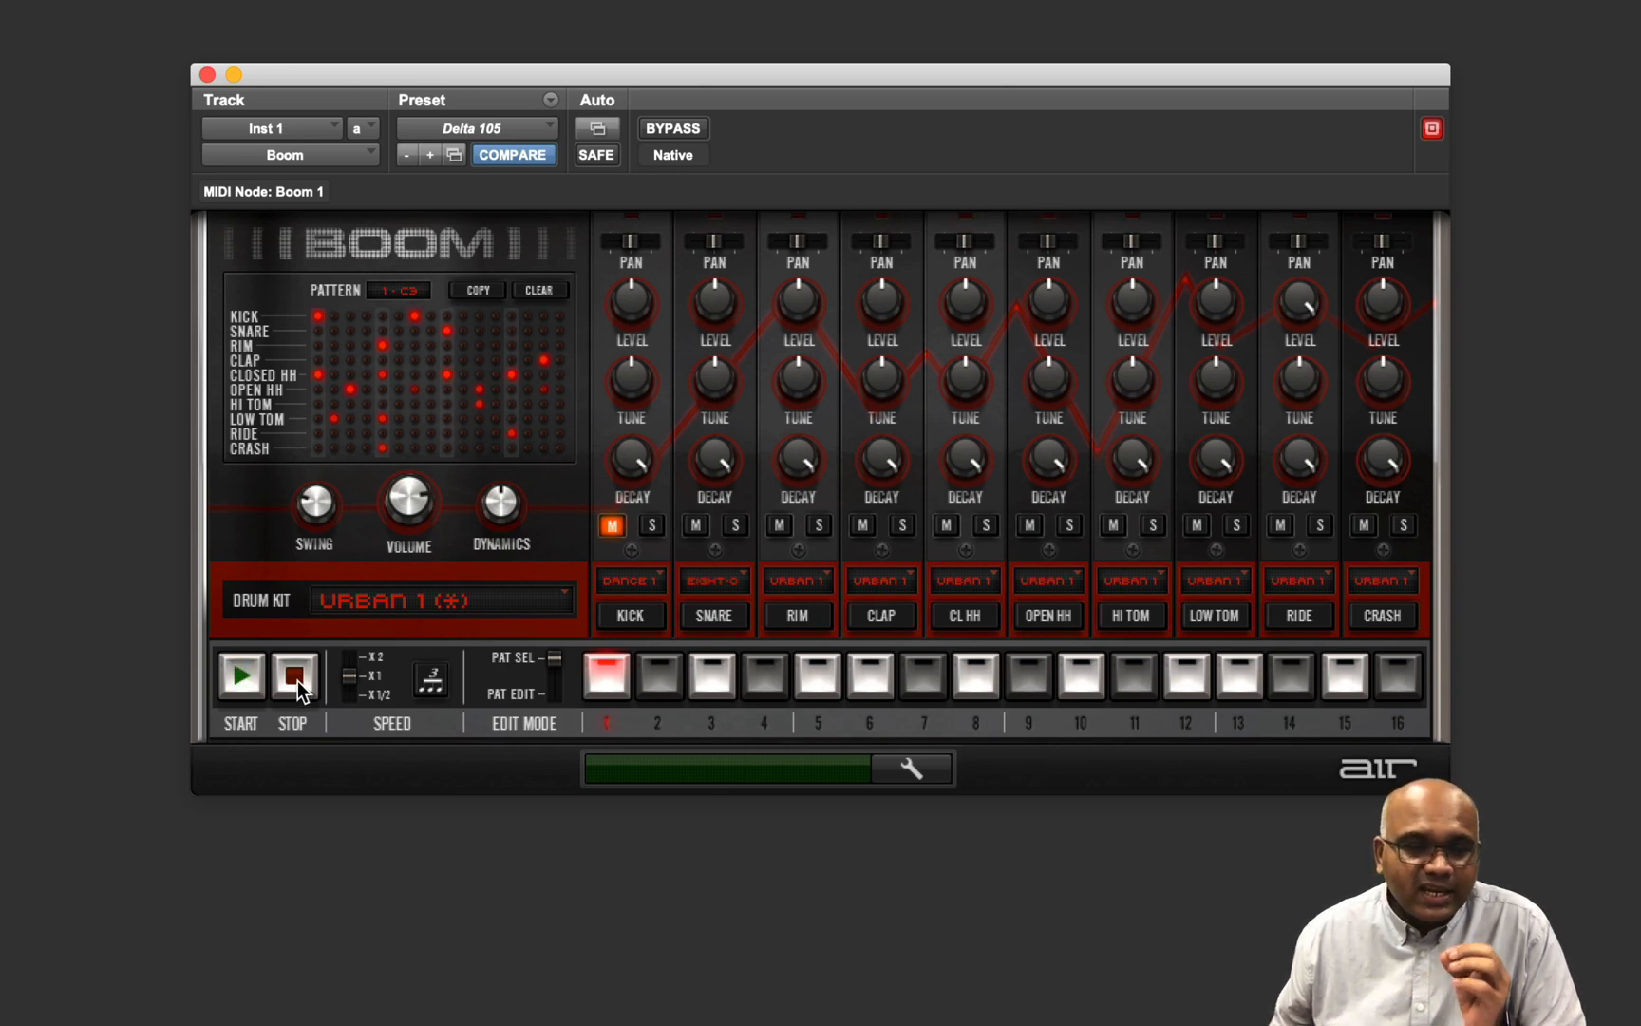
pyautogui.click(613, 526)
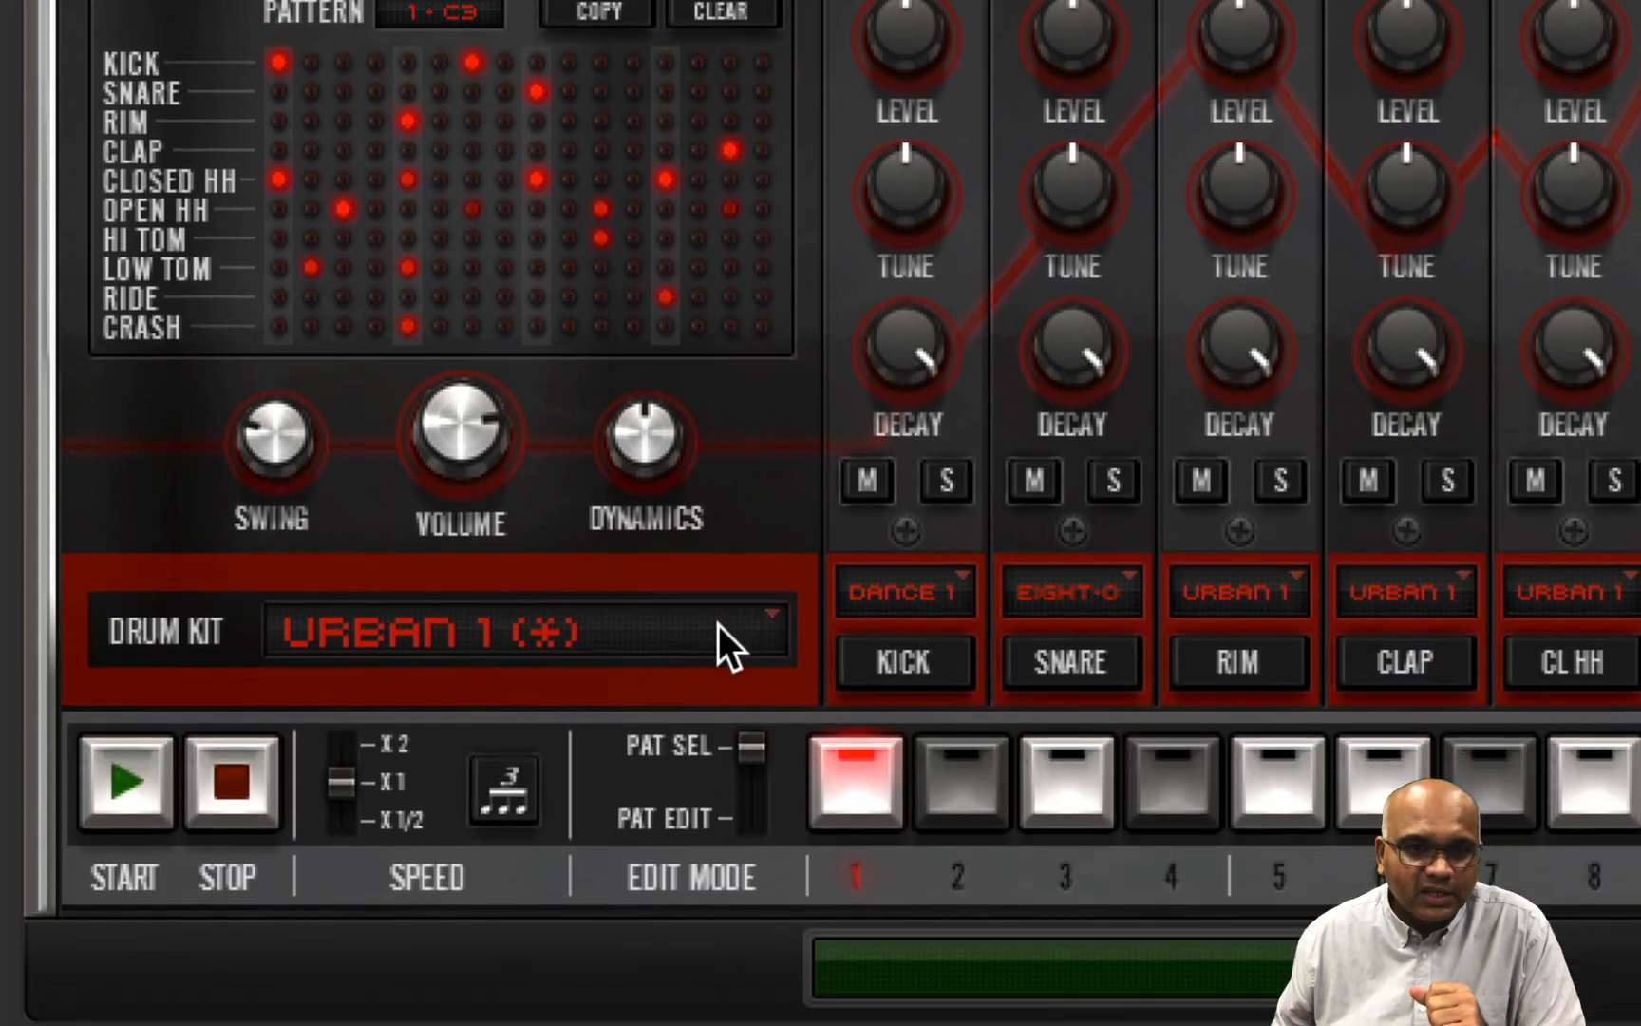
# - Set the drum kit for all of Boom's instruments to Dance 1
pyautogui.click(722, 619)
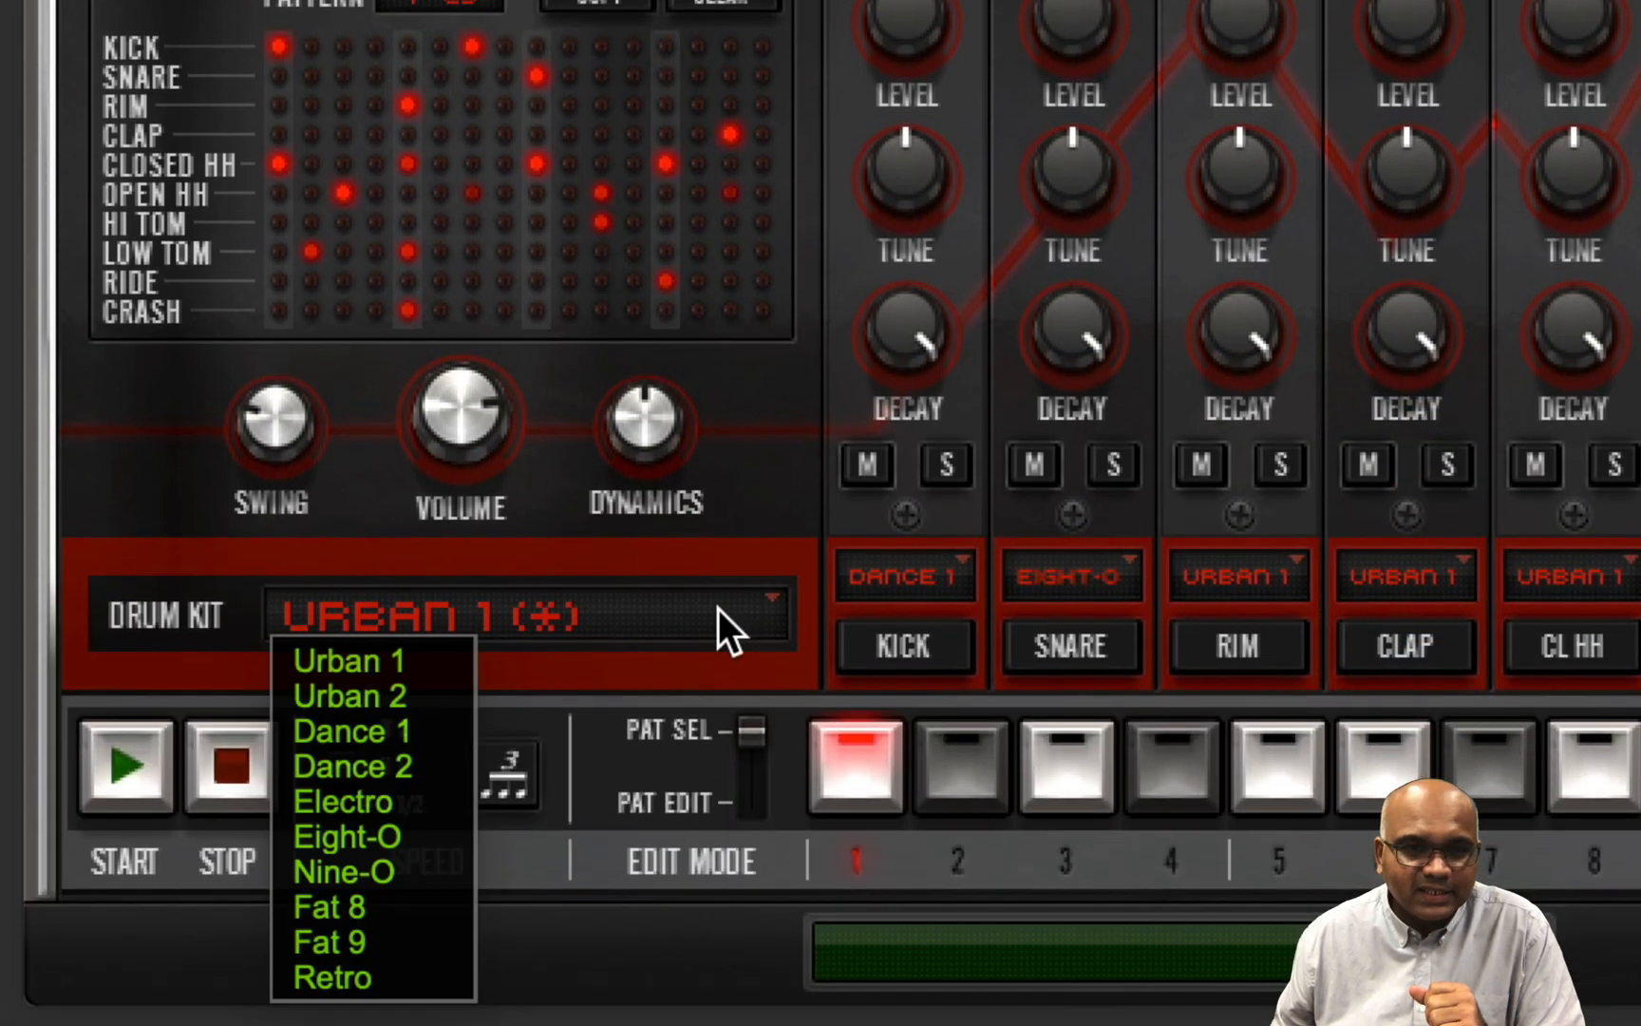
pyautogui.click(428, 733)
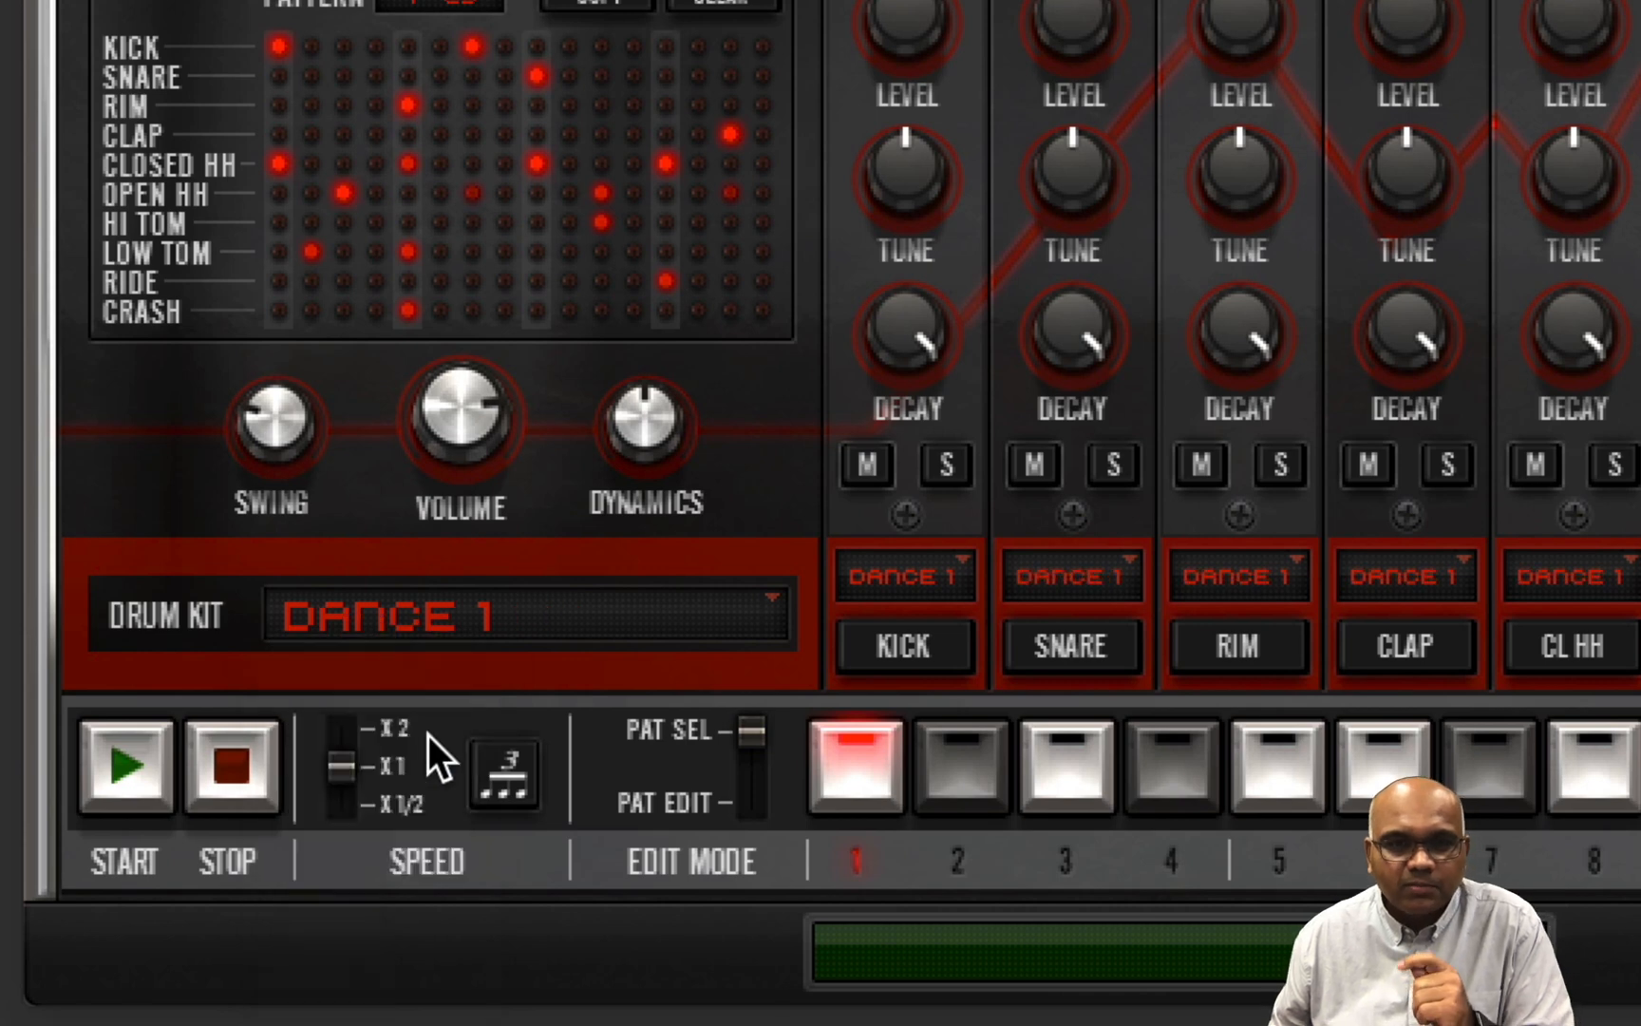
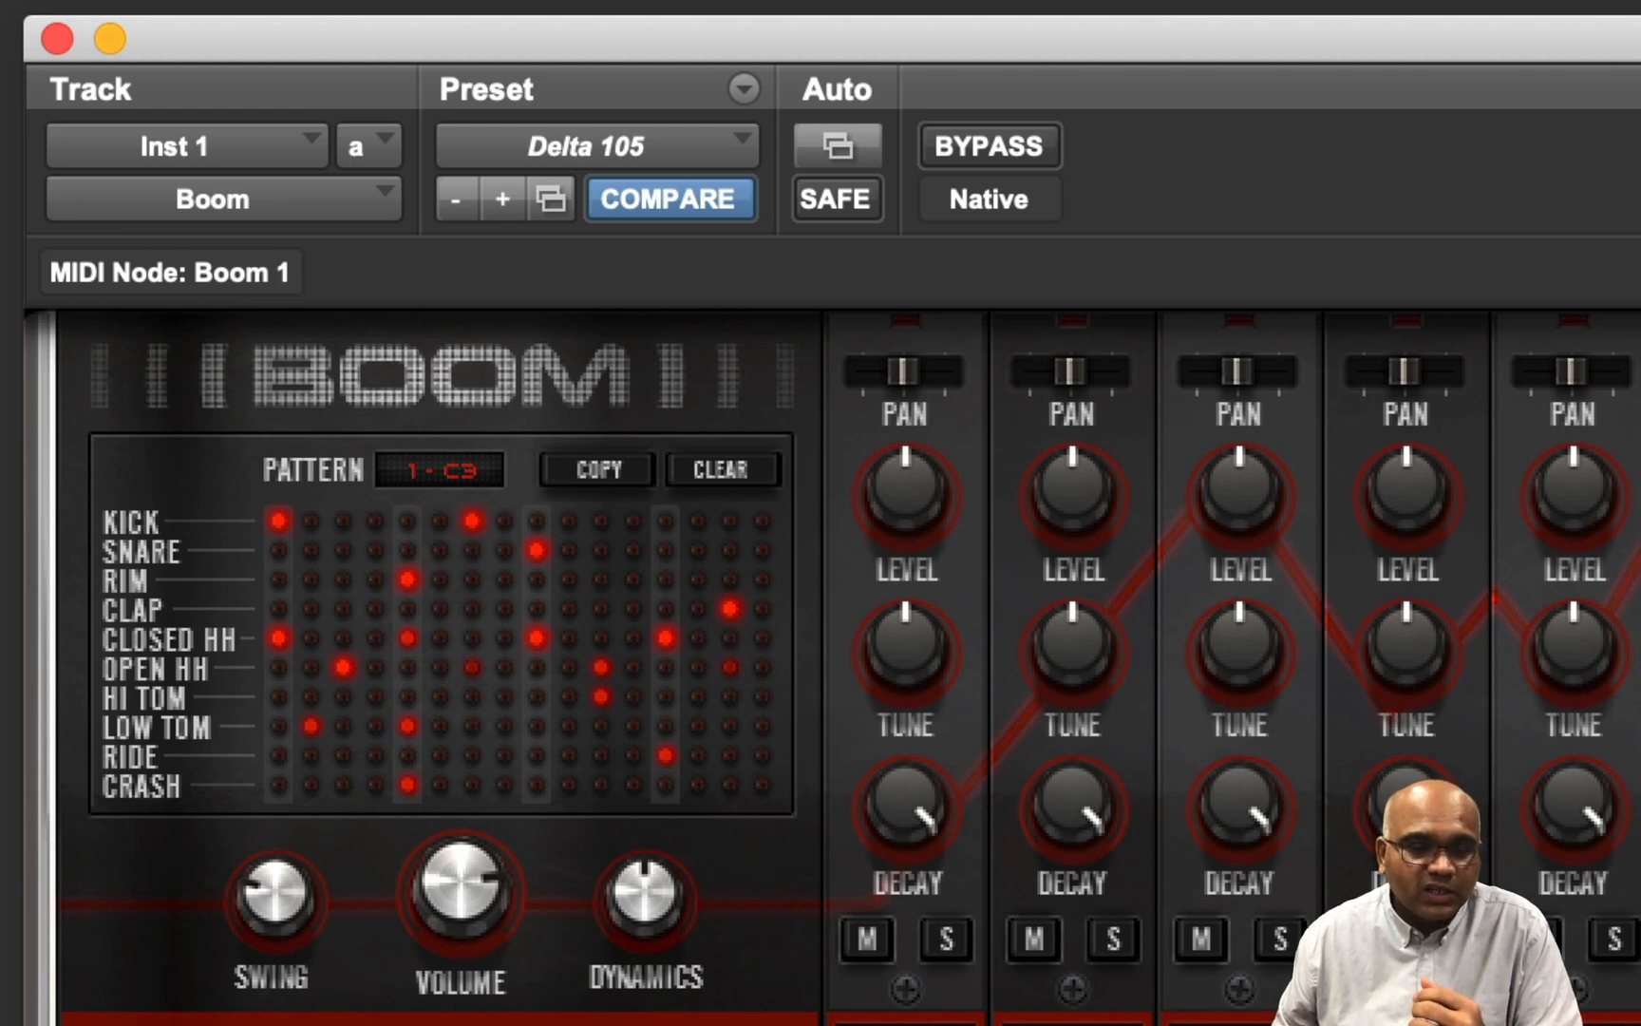
# - Clear every step from Boom's pattern 1 and start playback of the empty pattern
pyautogui.click(750, 461)
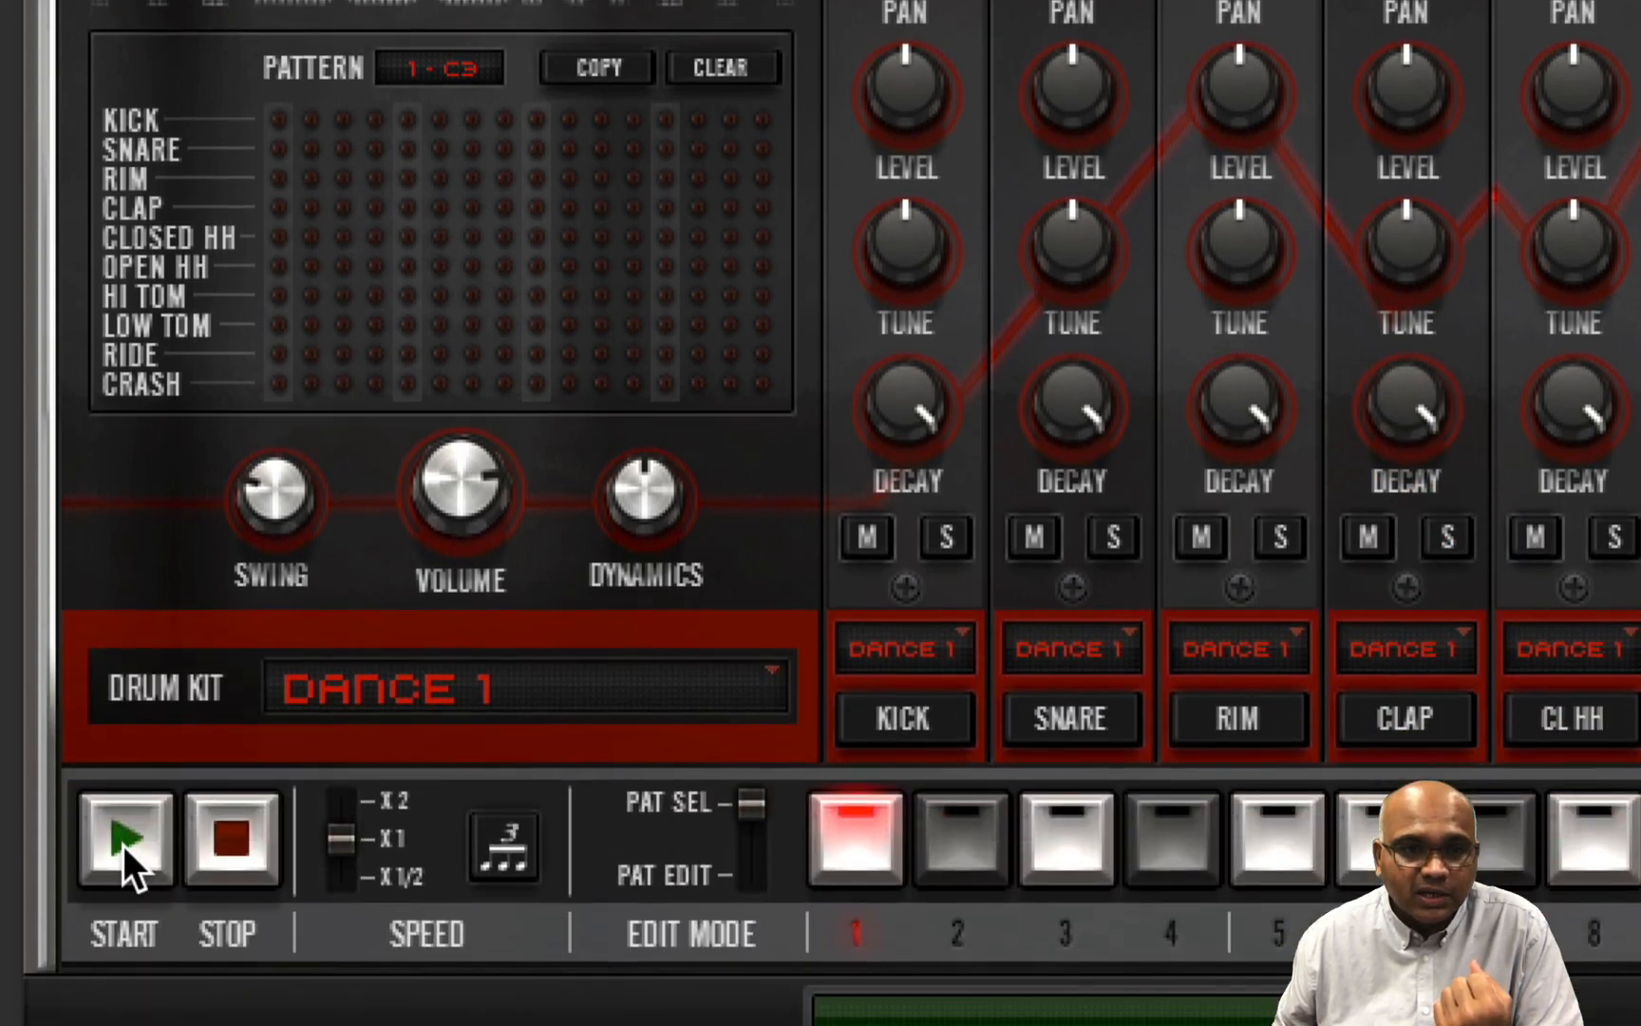
pyautogui.click(124, 833)
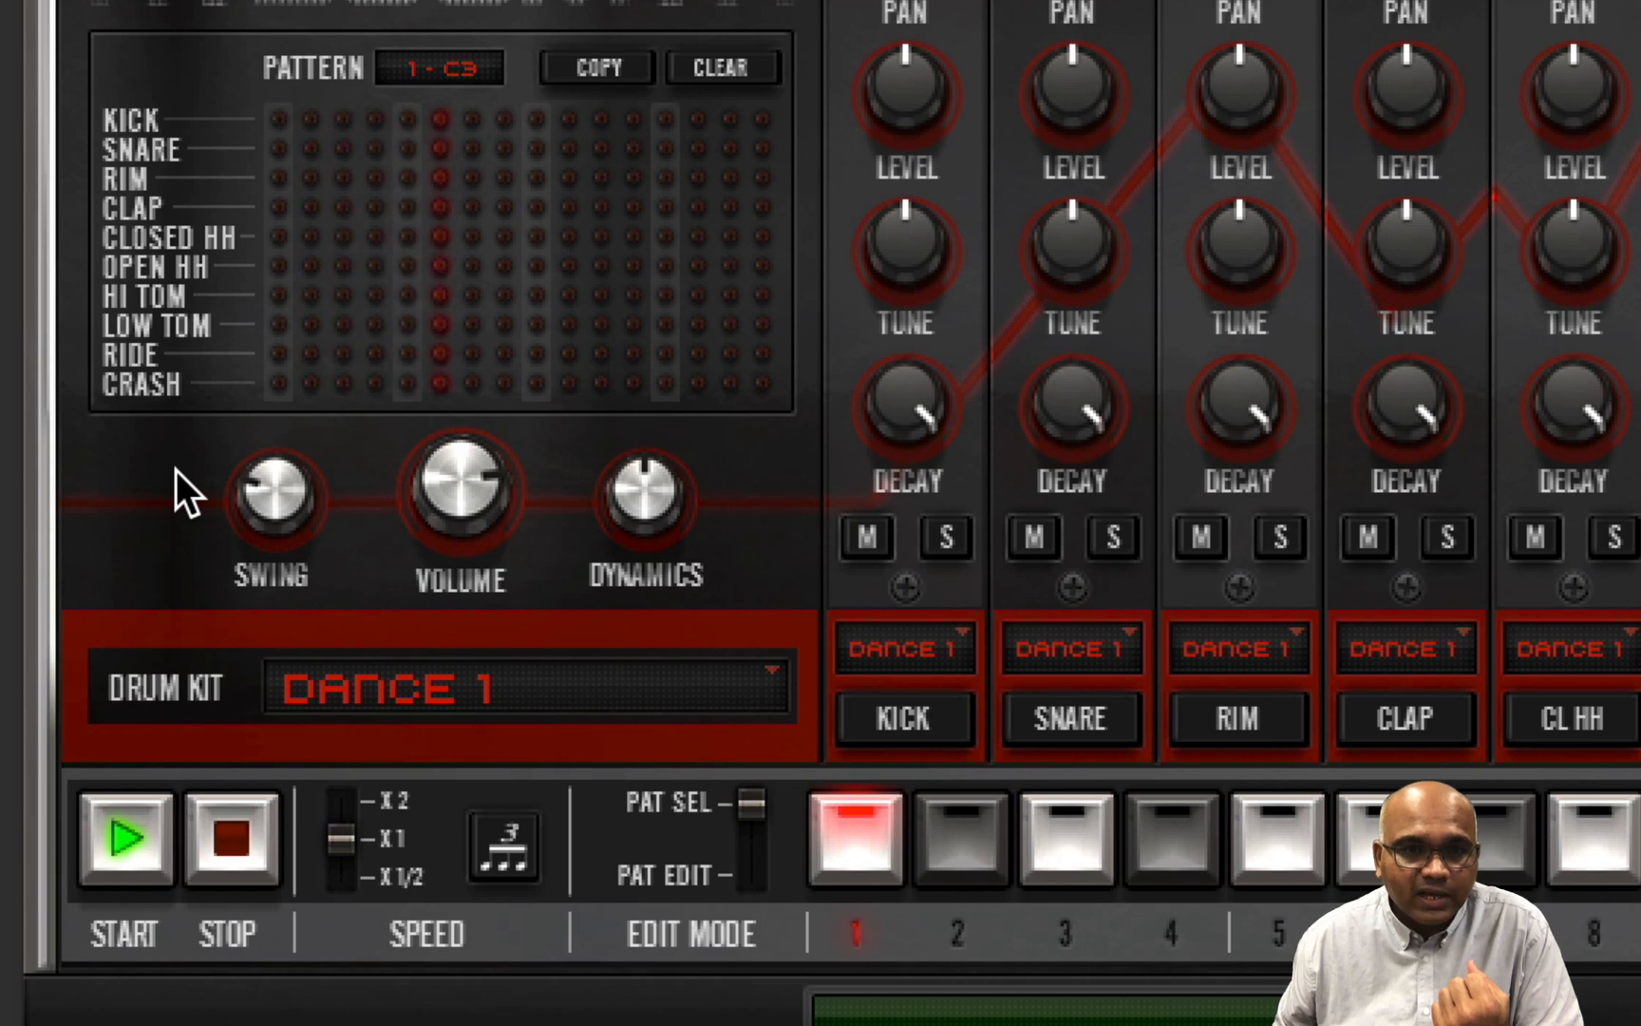
# - Program kick hits on steps 1, 5, 9 and 13 of Boom's pattern 1
pyautogui.click(276, 122)
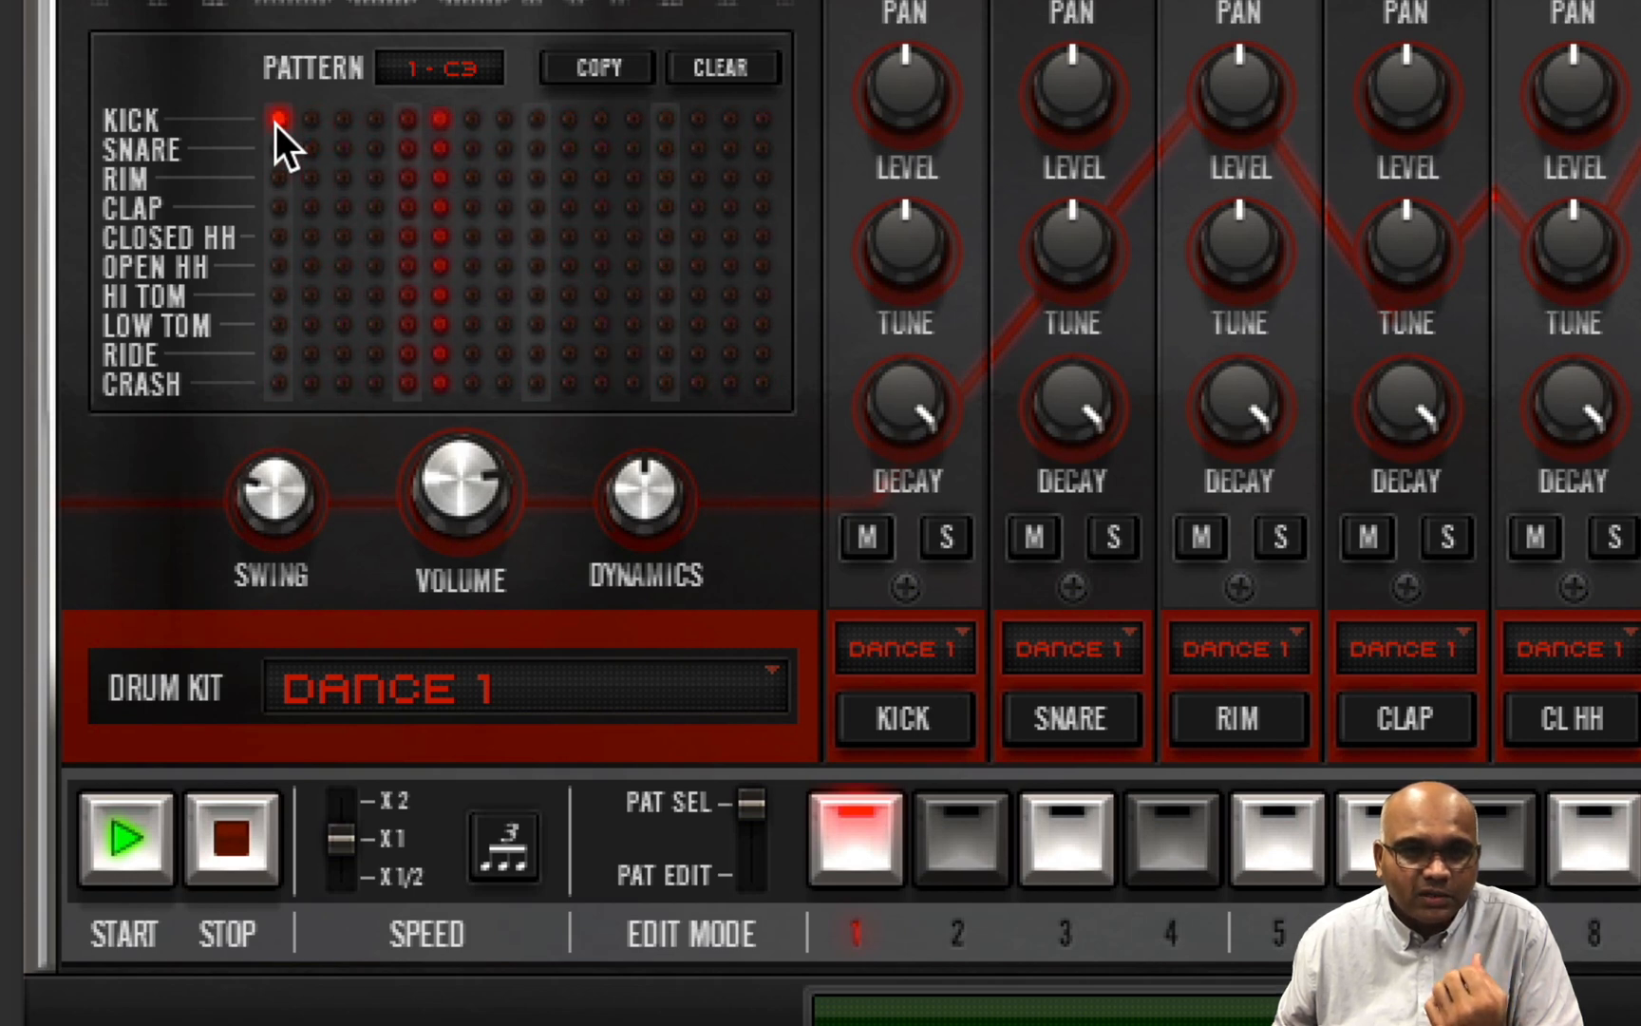
pyautogui.click(408, 119)
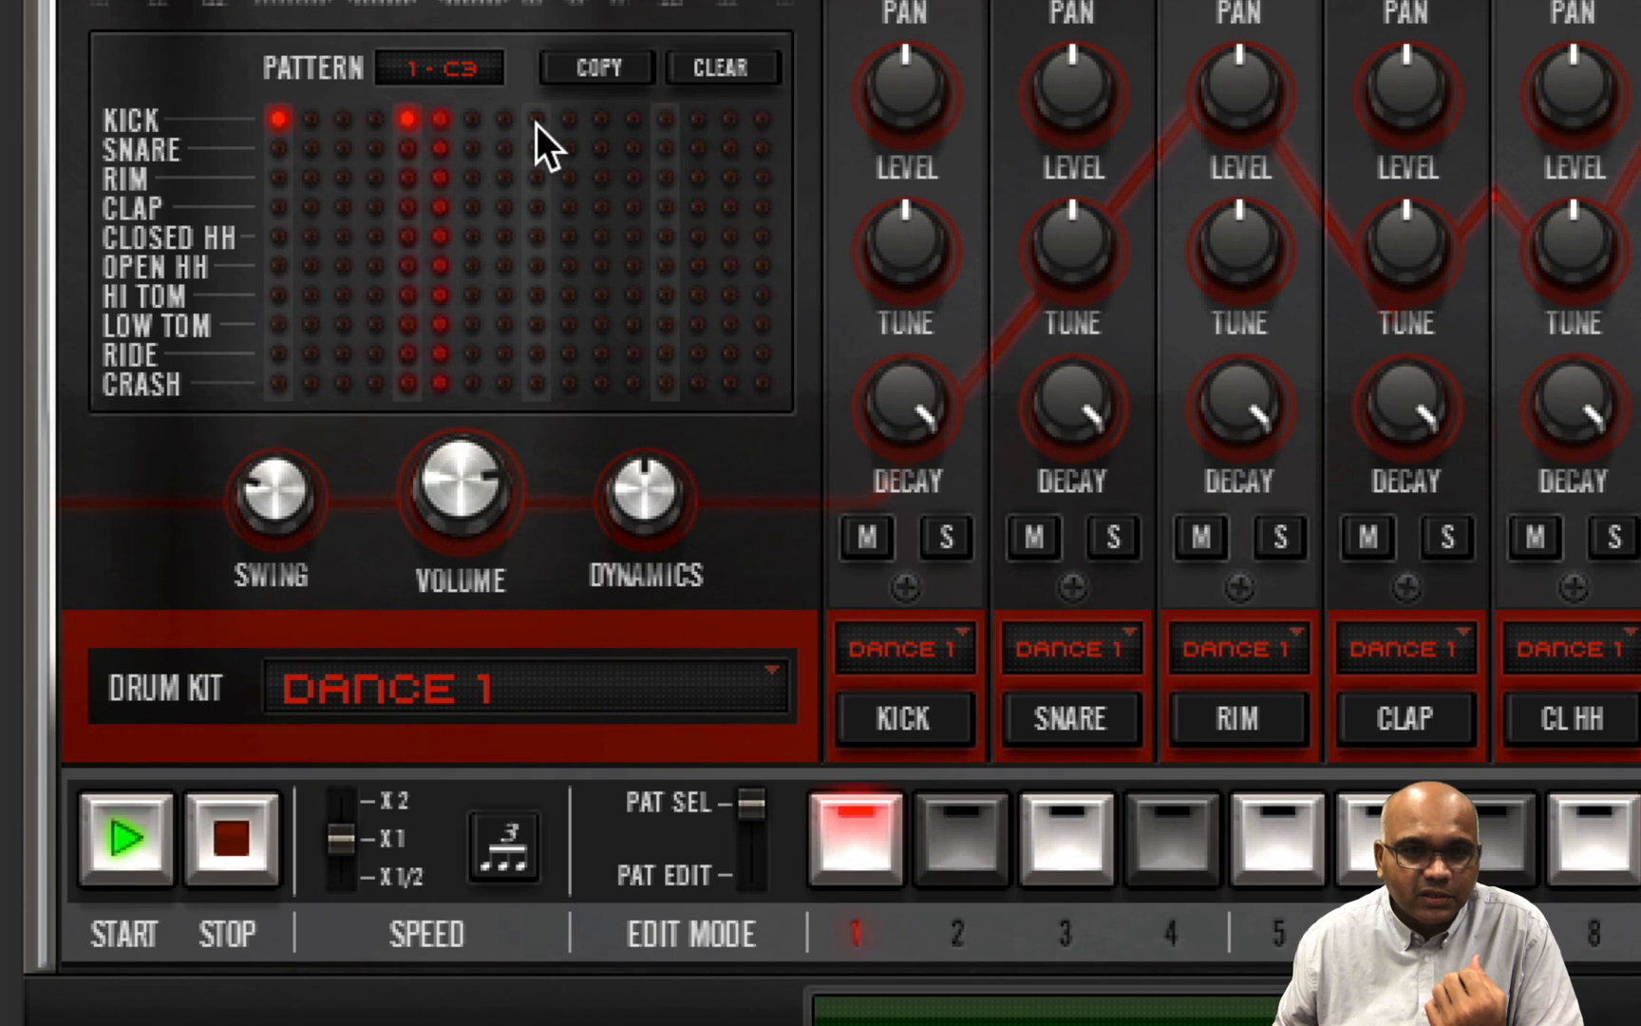
pyautogui.click(669, 120)
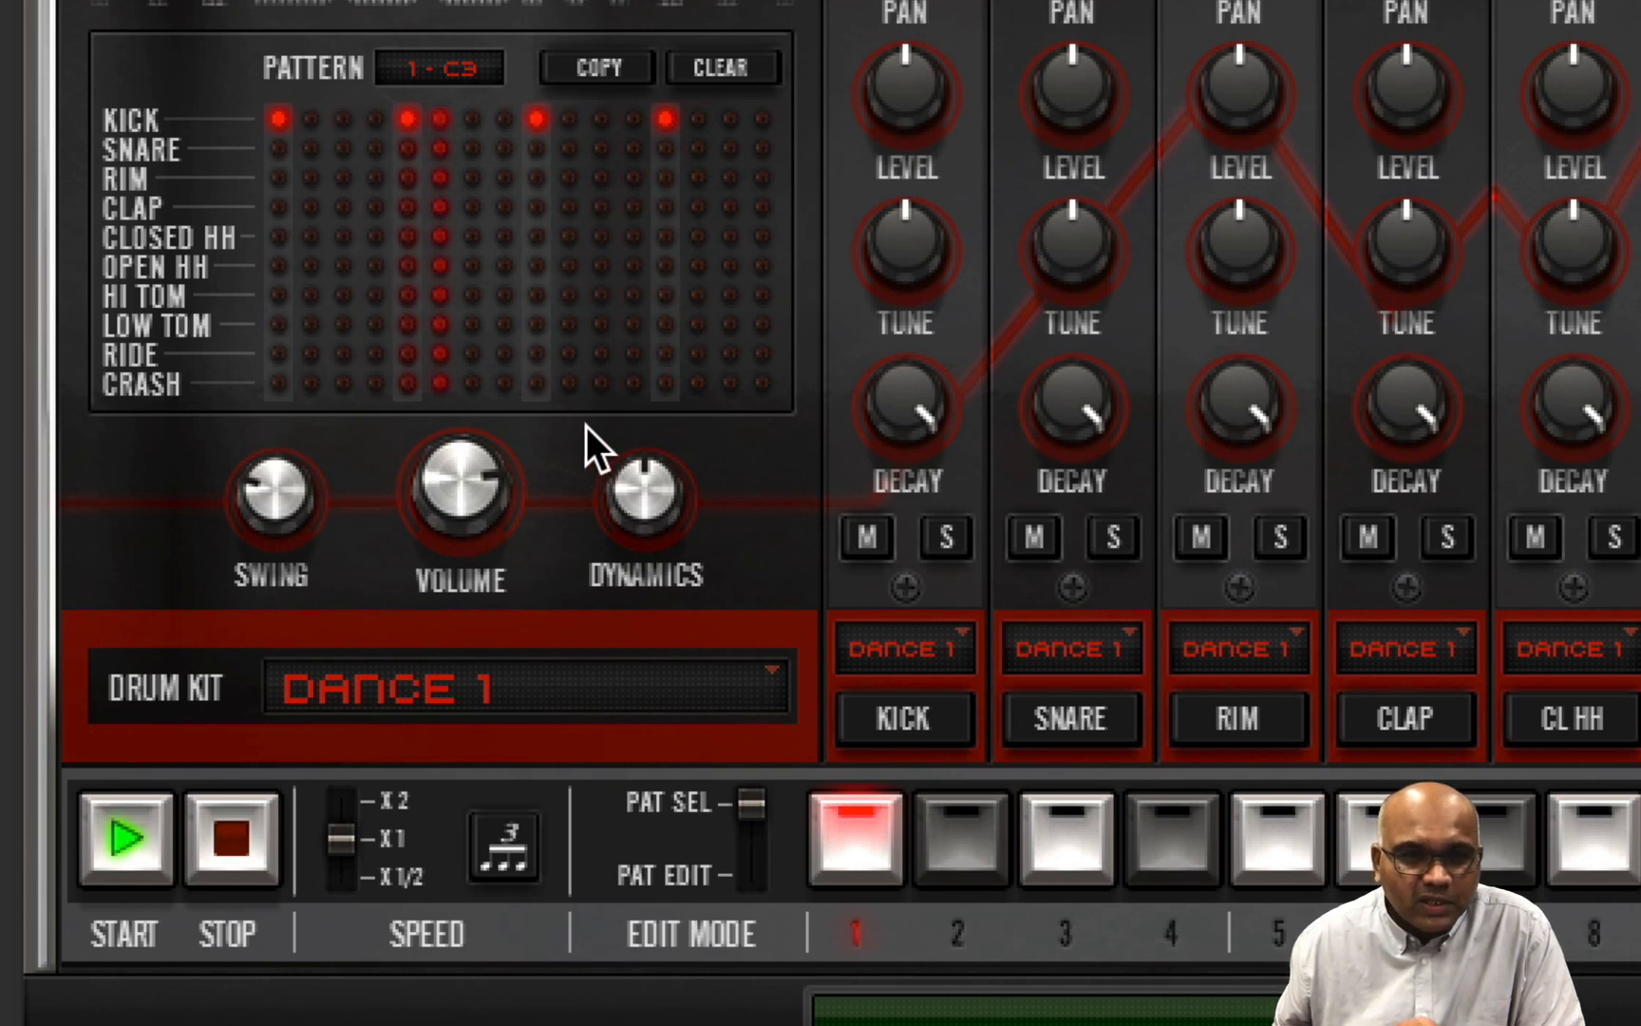
# - Add snare hits on steps 3, 7, 11, 15 and 16 of the pattern
pyautogui.click(344, 149)
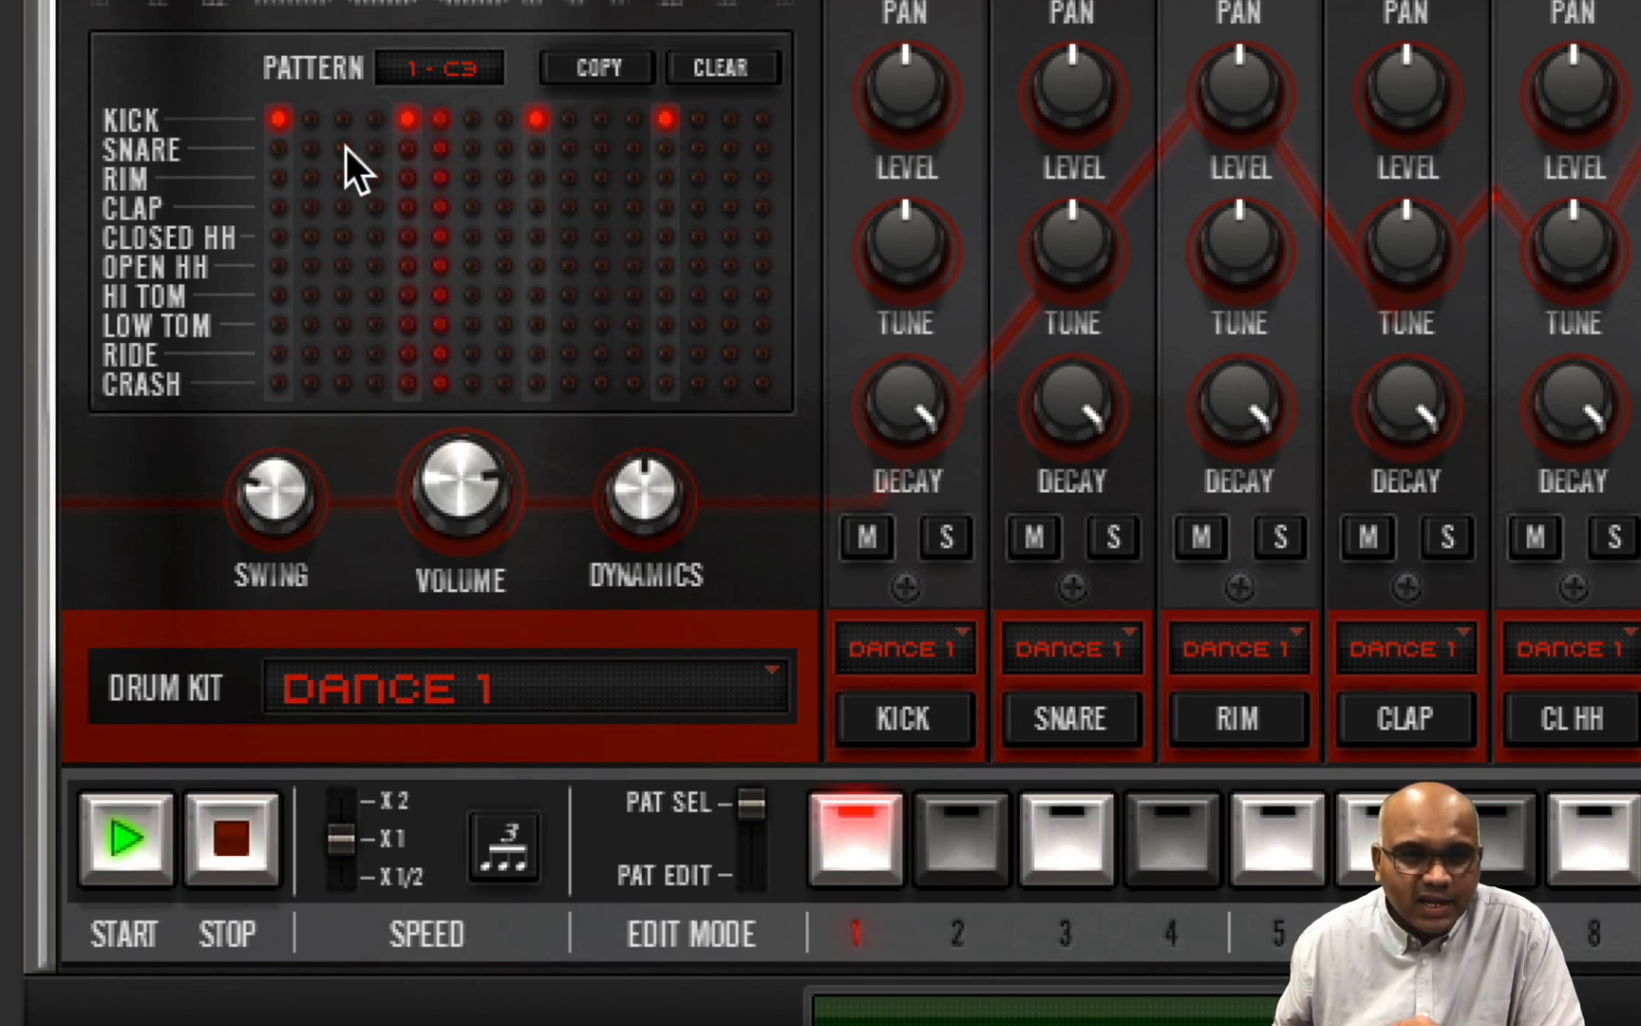
pyautogui.click(475, 149)
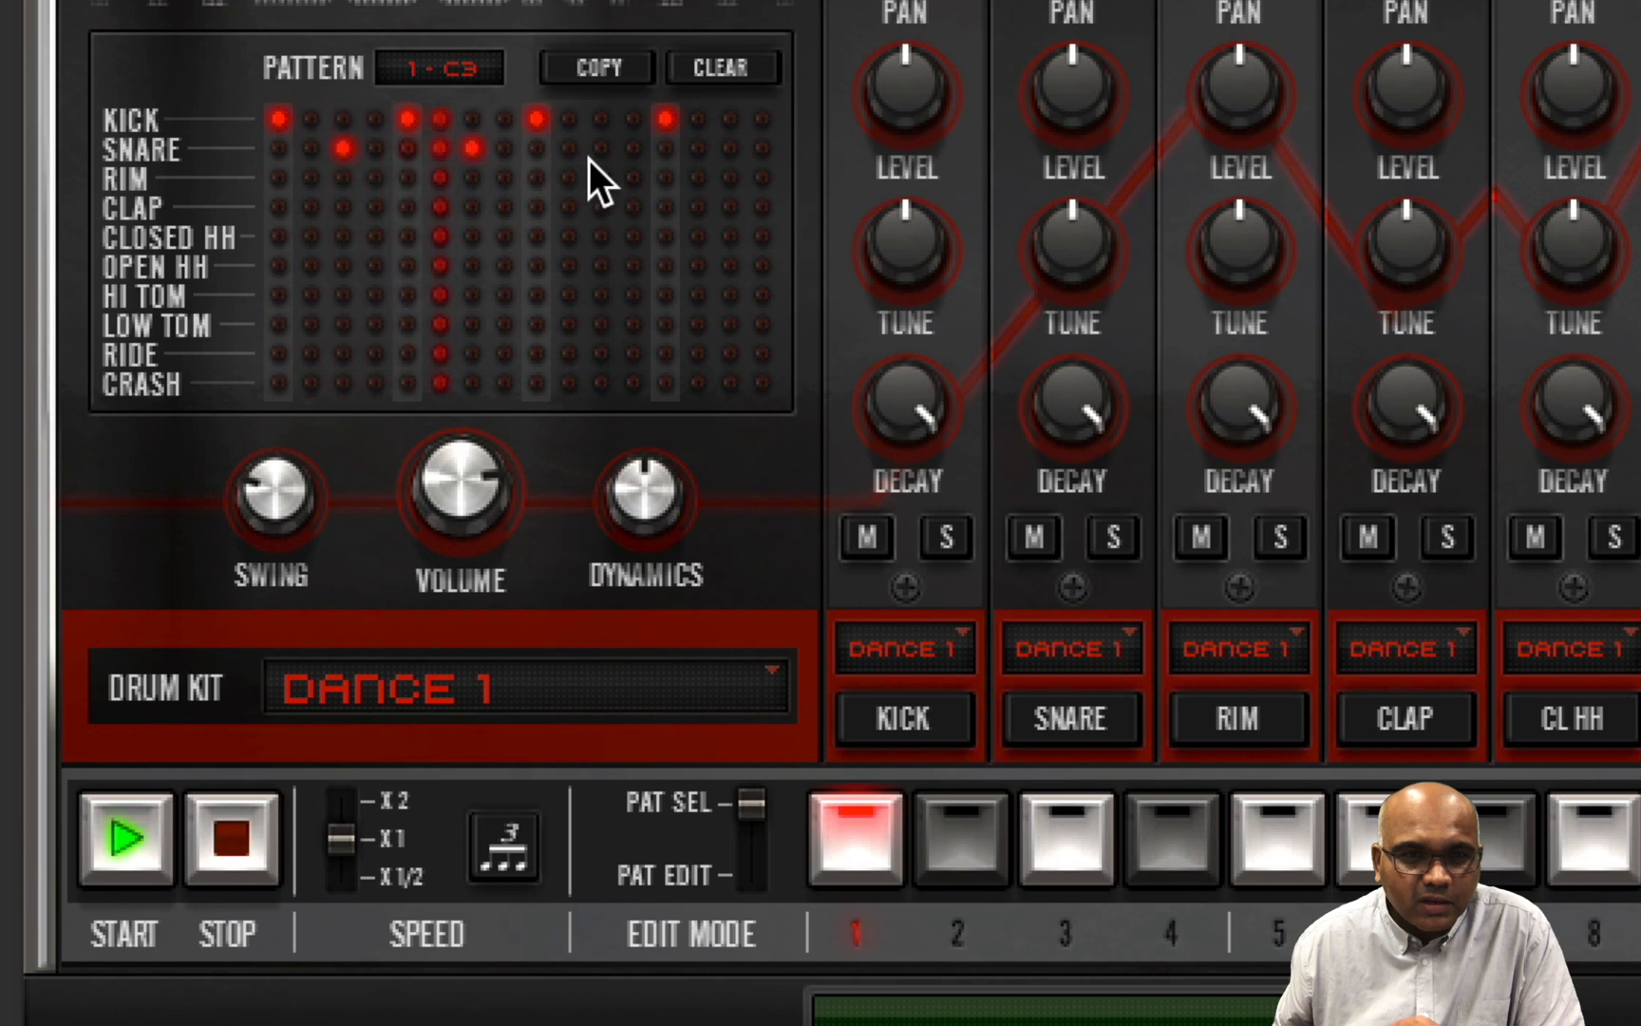
pyautogui.click(601, 150)
pyautogui.click(730, 149)
pyautogui.click(762, 149)
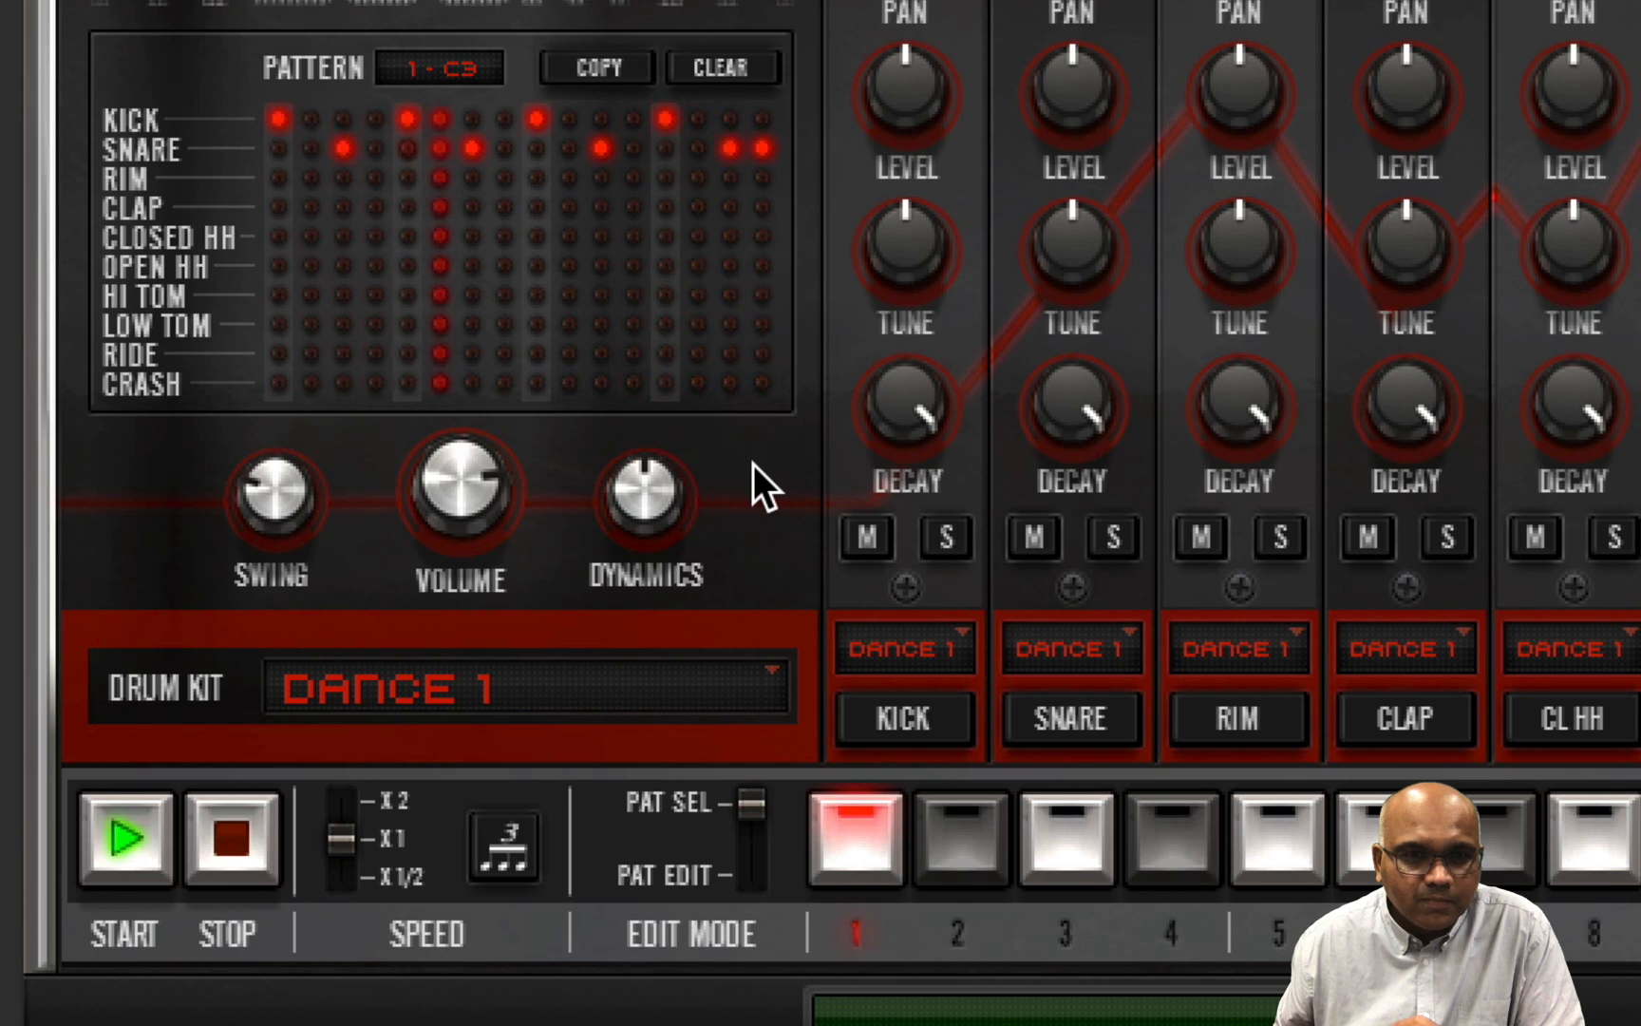
# - Add clap hits on every even-numbered step of the pattern, from 2 through 16
pyautogui.click(309, 206)
pyautogui.click(377, 207)
pyautogui.click(449, 208)
pyautogui.click(502, 208)
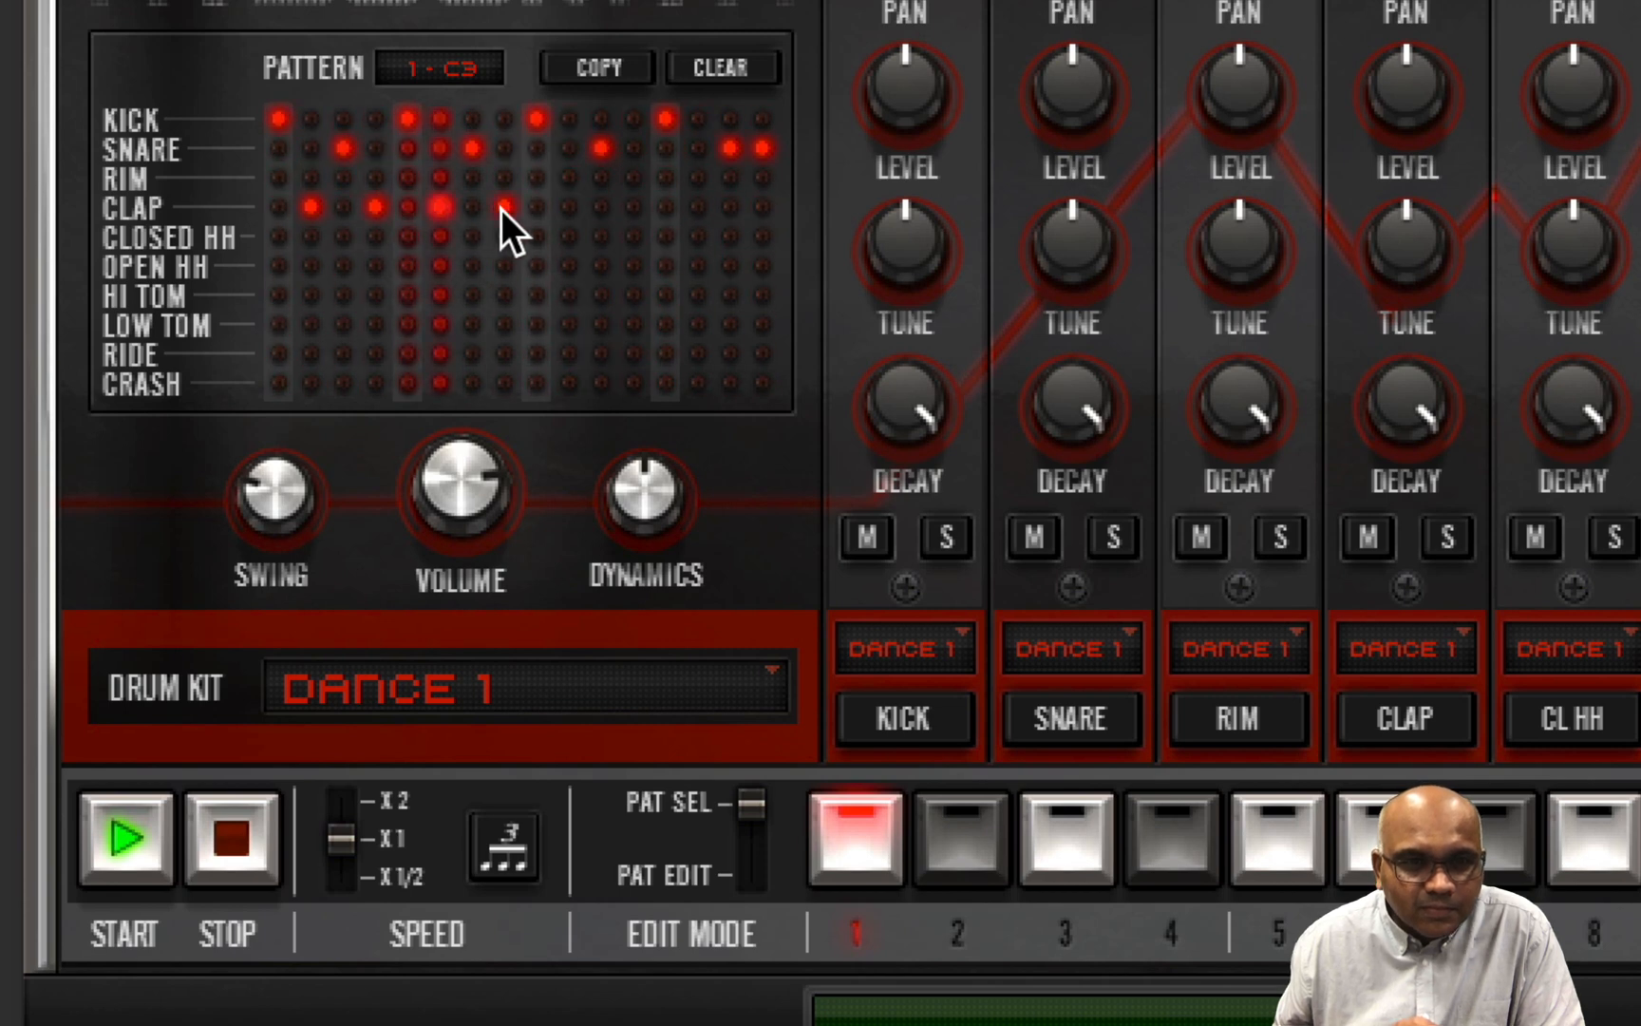
pyautogui.click(570, 211)
pyautogui.click(635, 211)
pyautogui.click(700, 213)
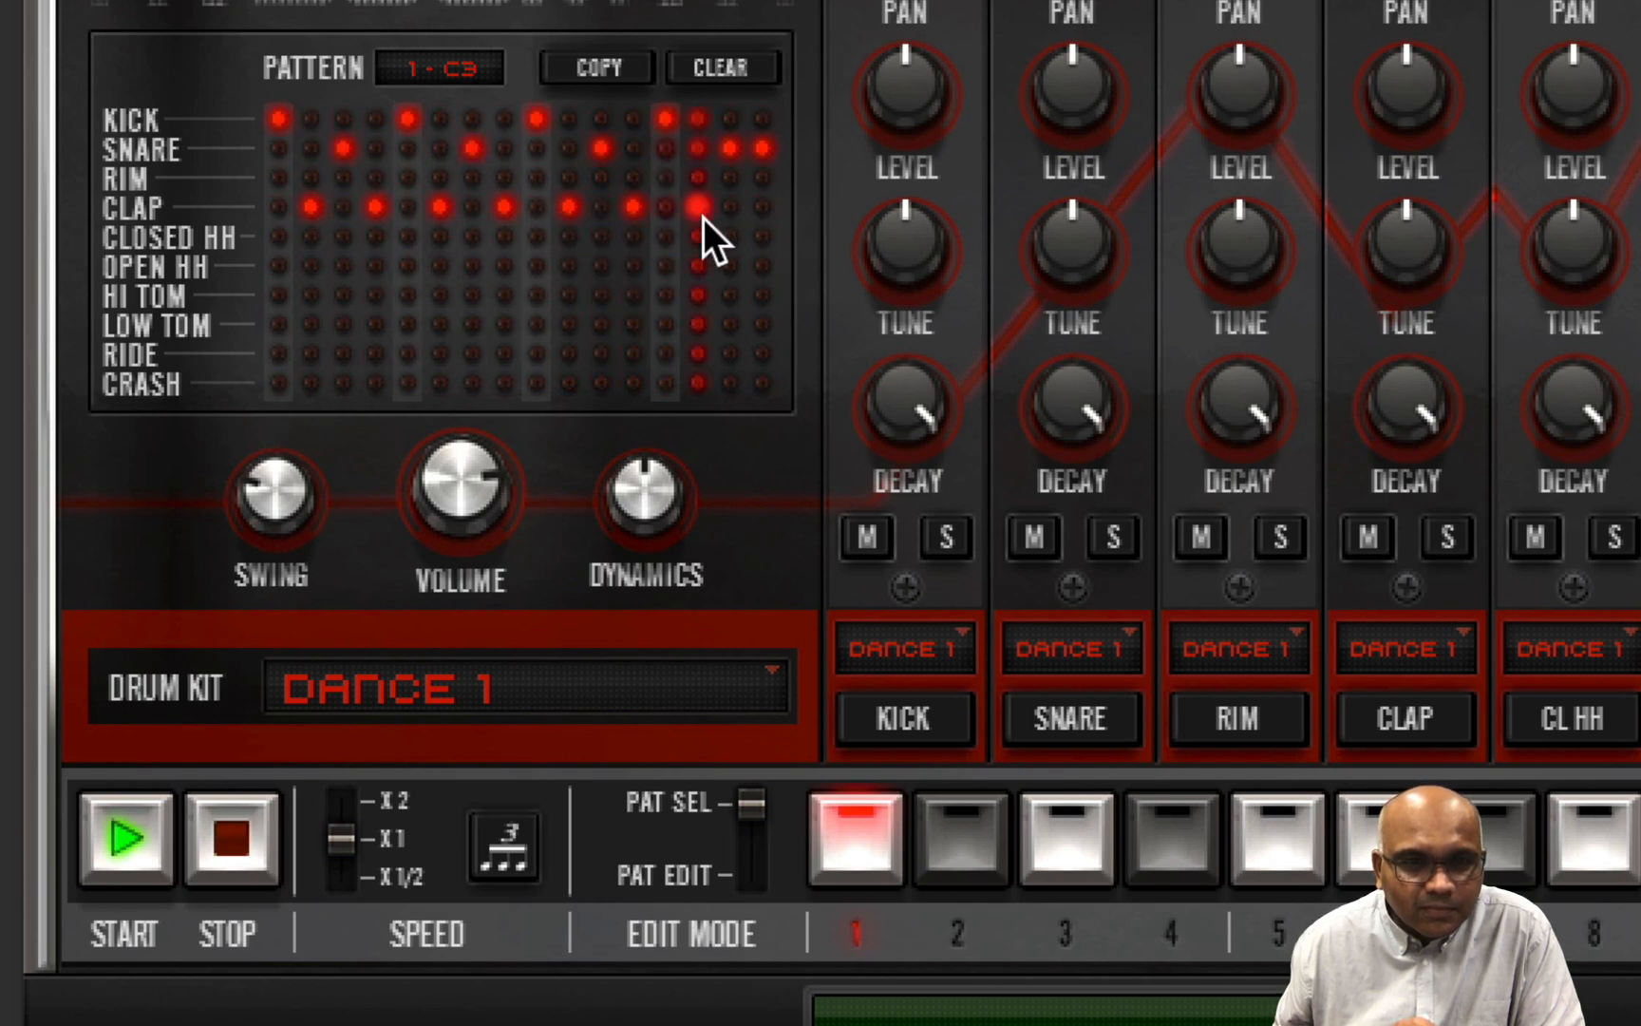
pyautogui.click(762, 209)
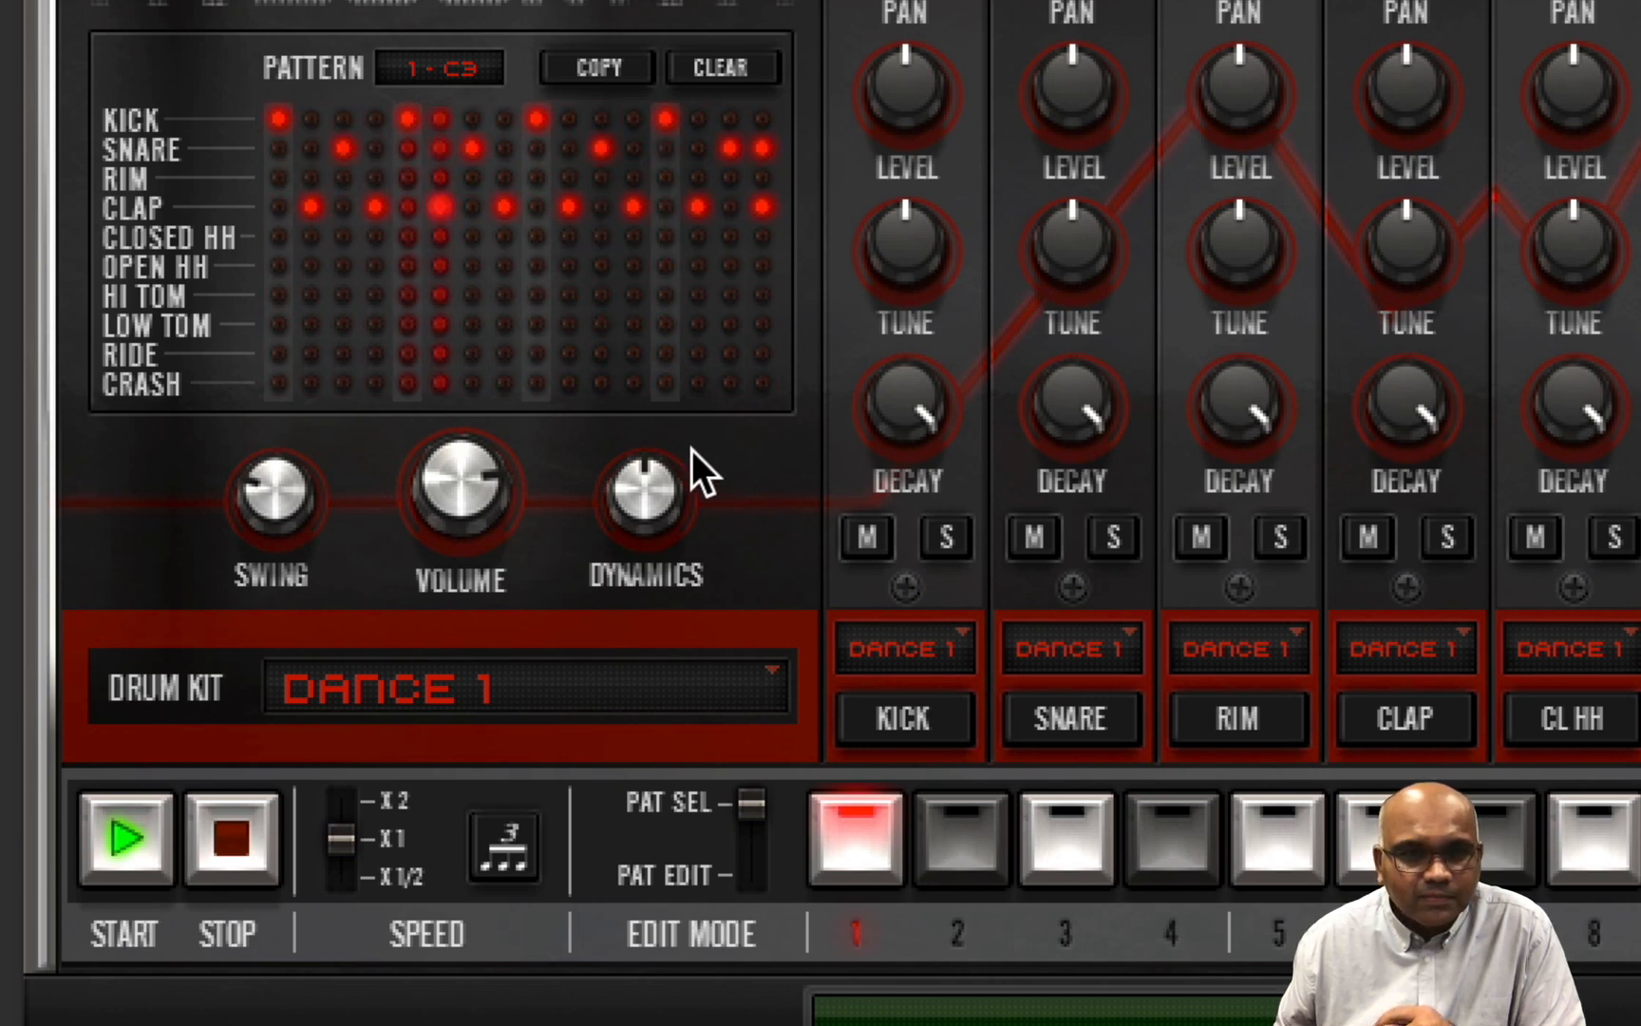
# - Add a crash hit on step 16 and ride hits on steps 14 and 15, and stop playback
pyautogui.click(762, 385)
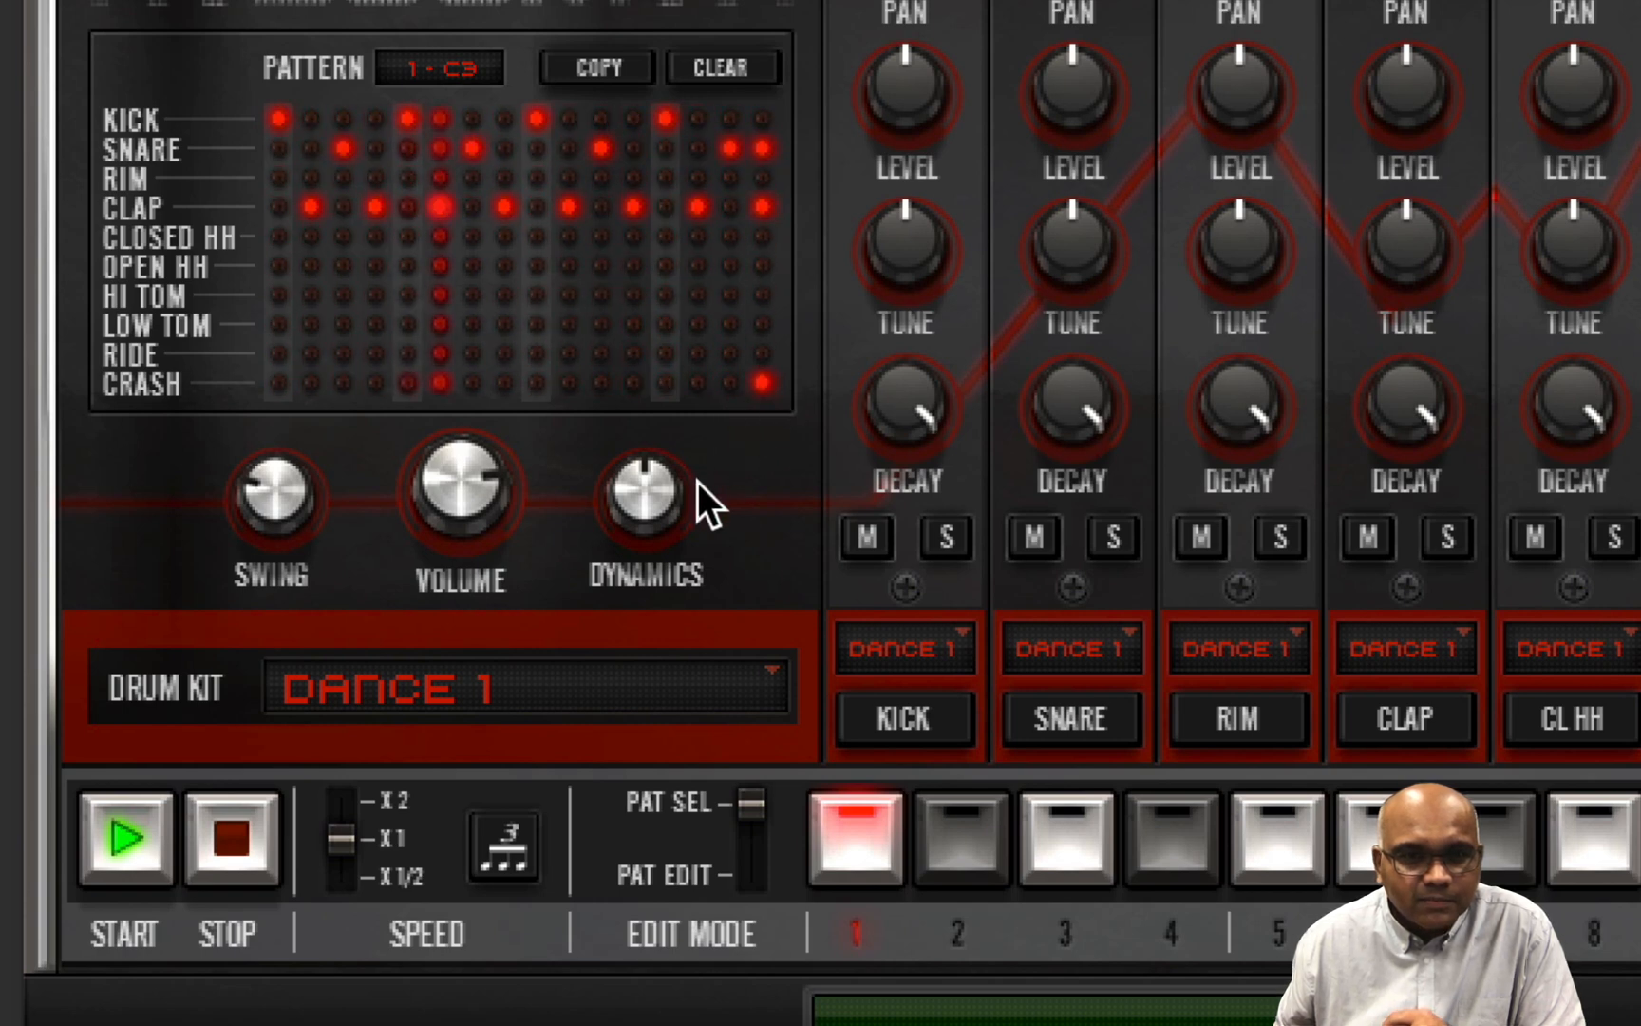
pyautogui.click(698, 354)
pyautogui.click(730, 354)
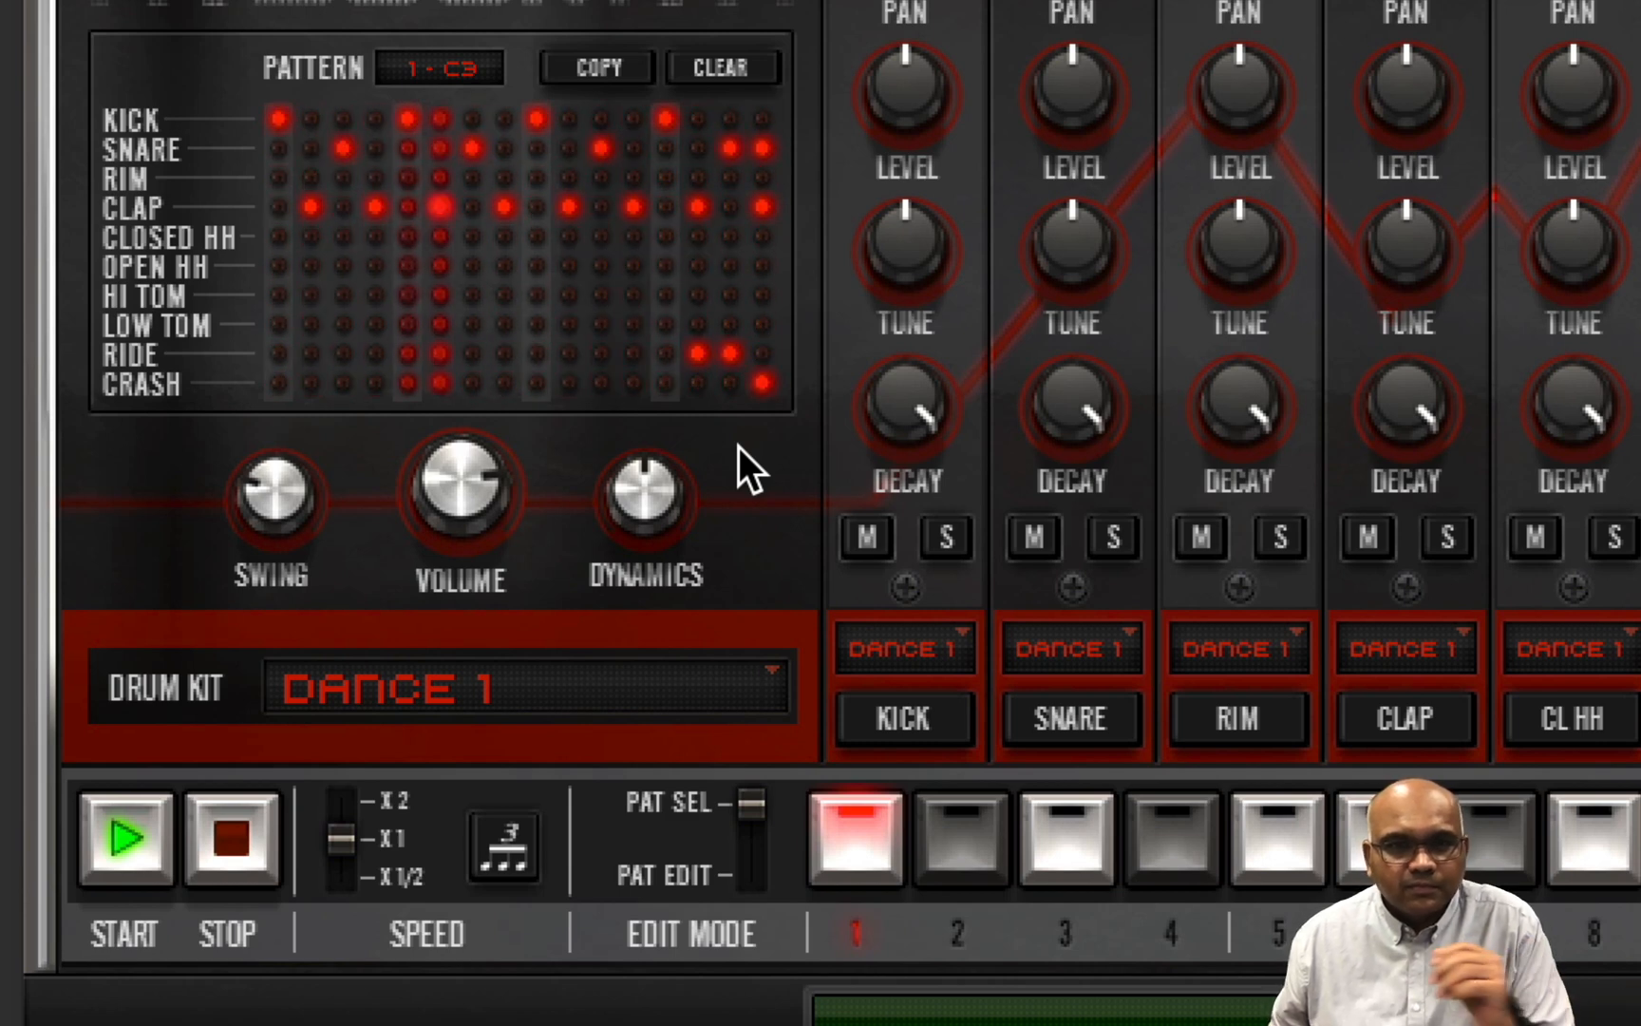
pyautogui.click(238, 819)
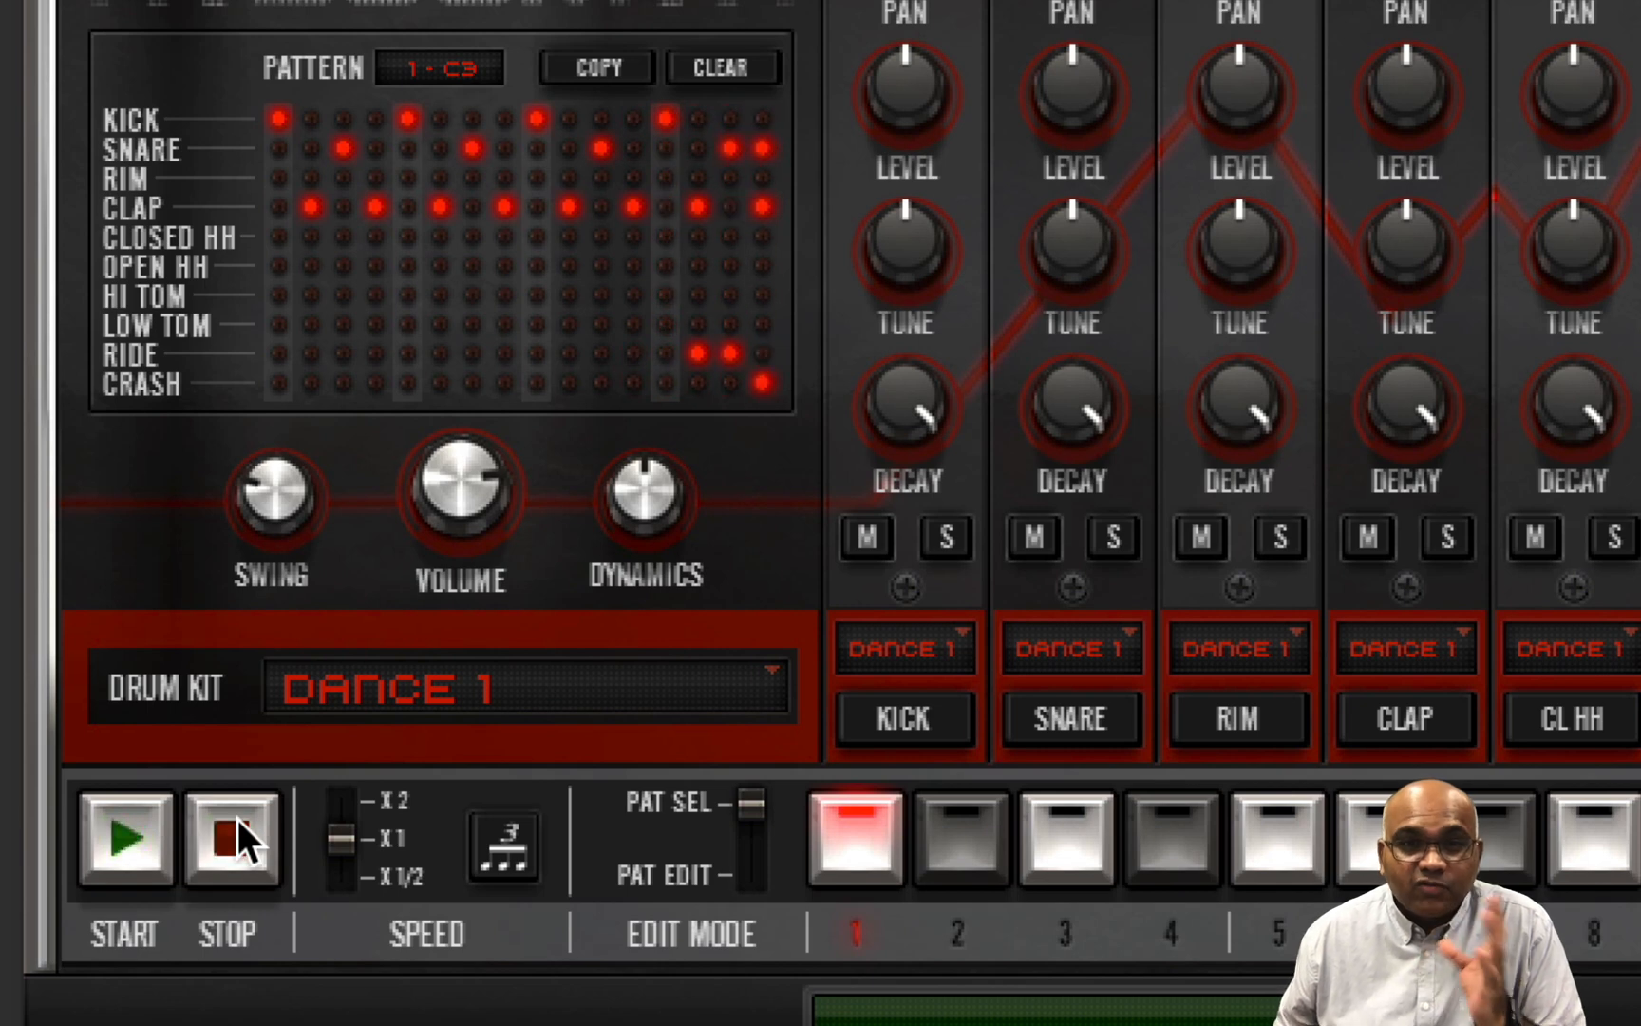
# - Switch the drum kit to Urban 1, audition the programmed pattern with it, and stop playback
pyautogui.click(479, 692)
pyautogui.click(419, 735)
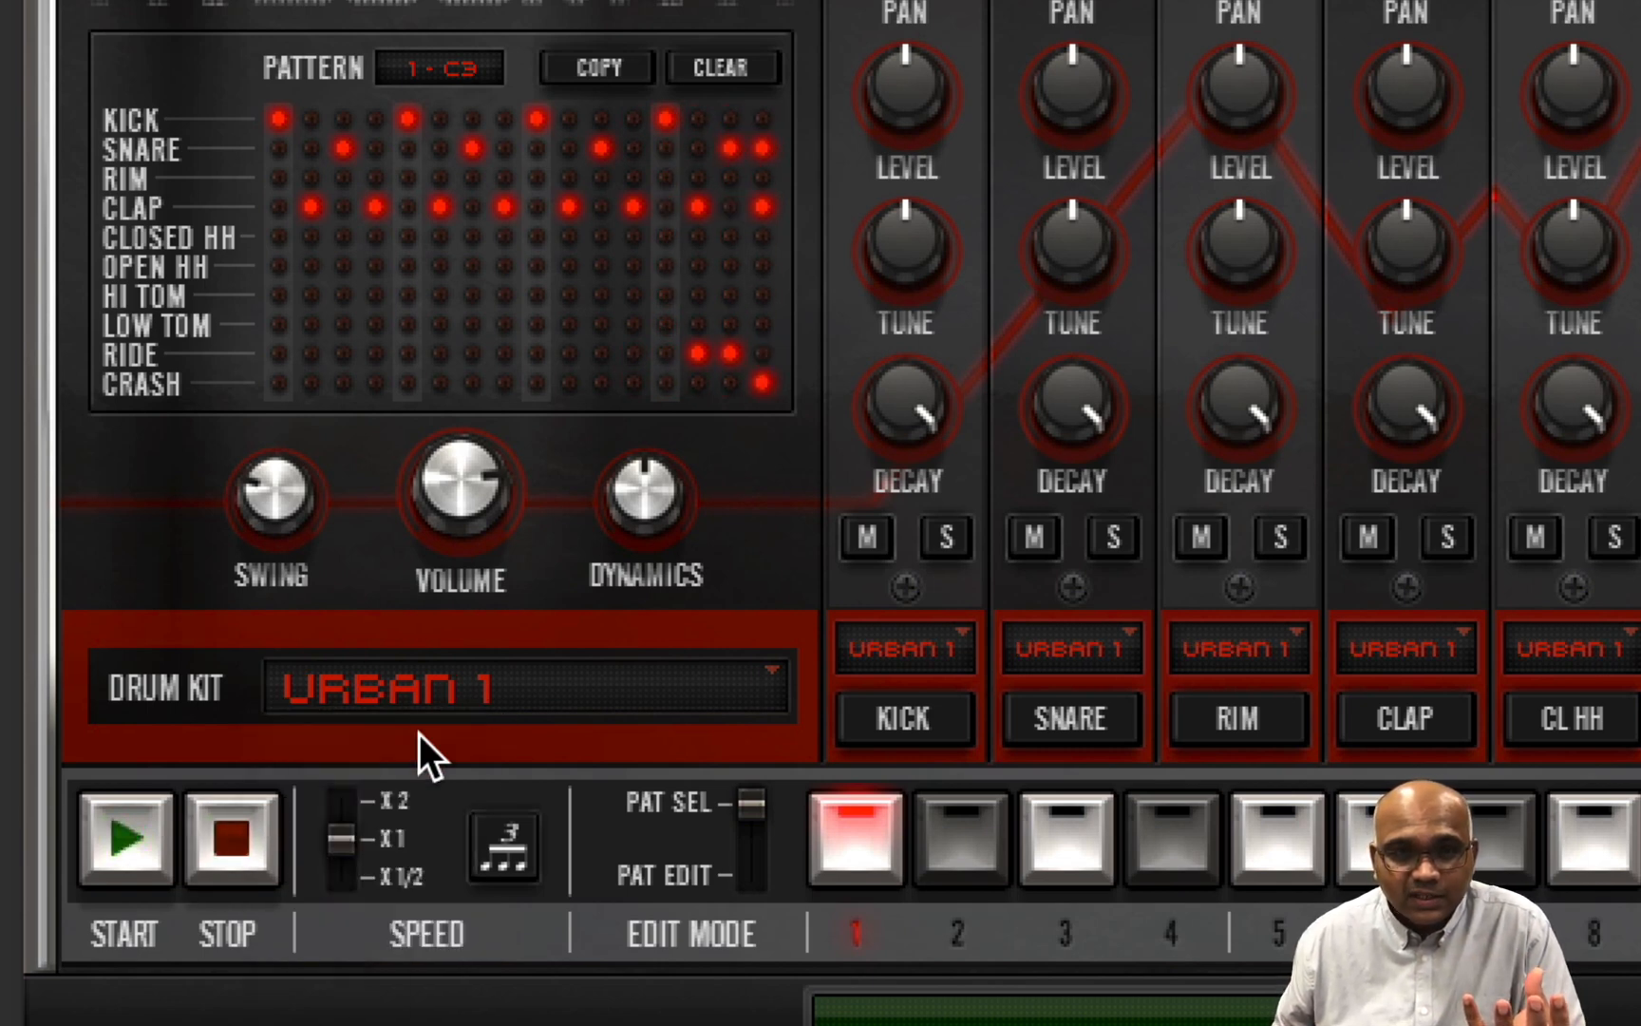
pyautogui.click(143, 840)
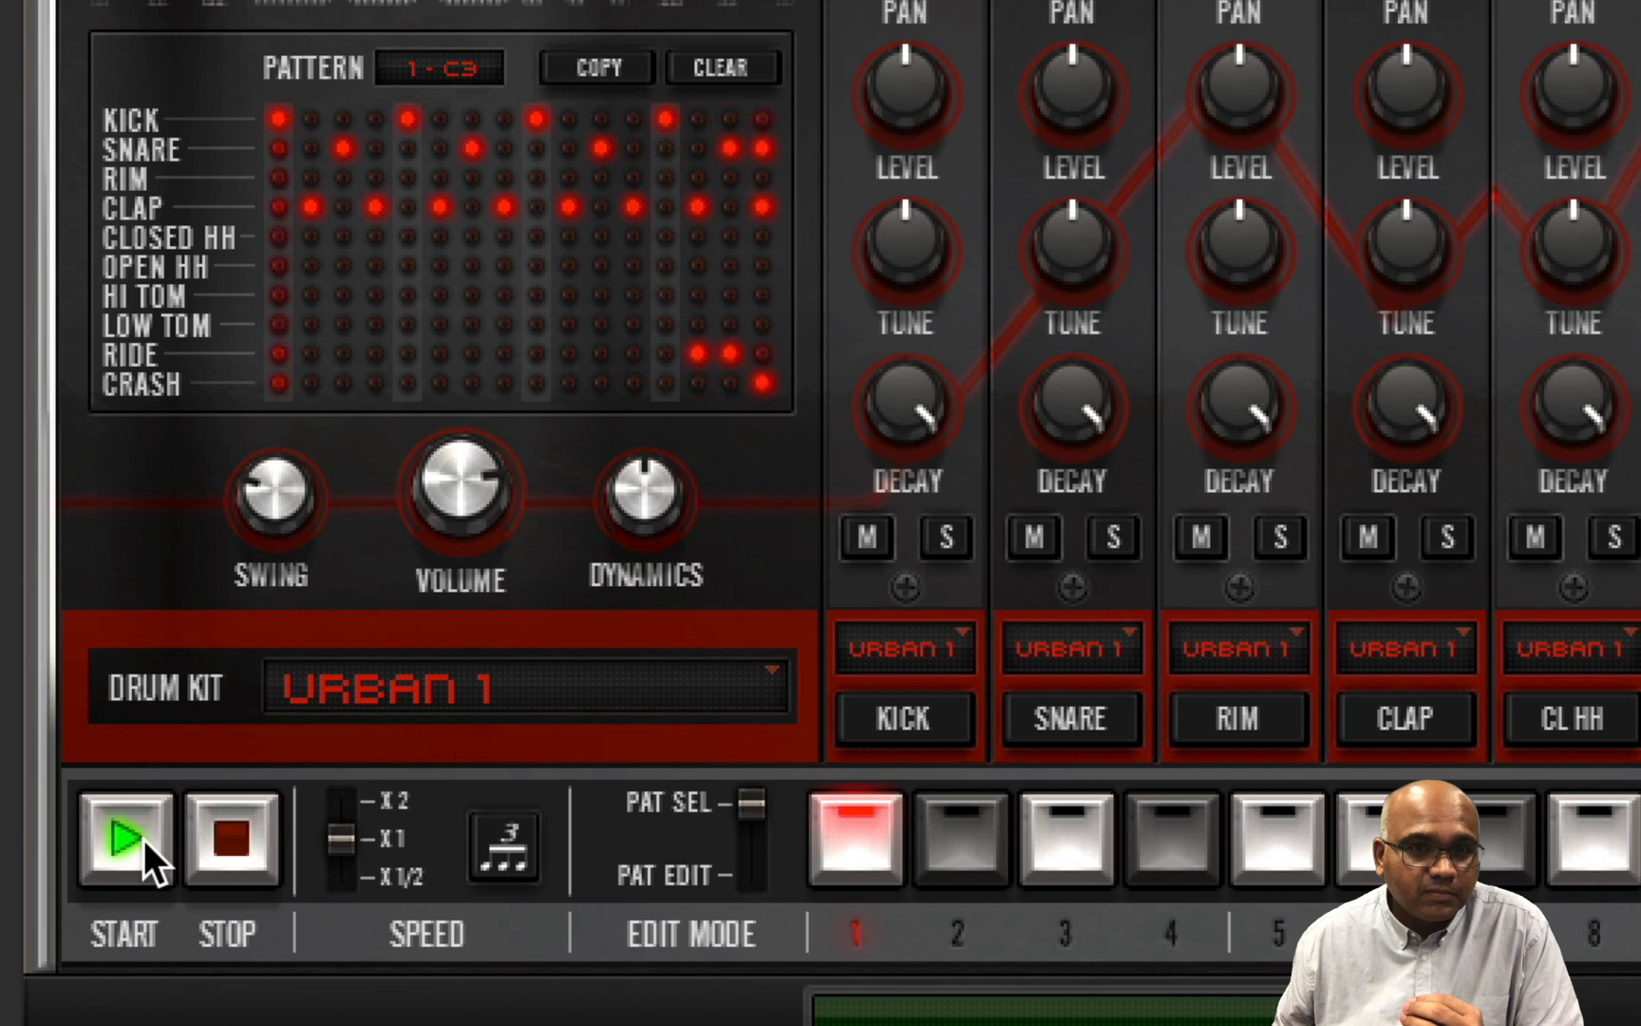
pyautogui.click(237, 847)
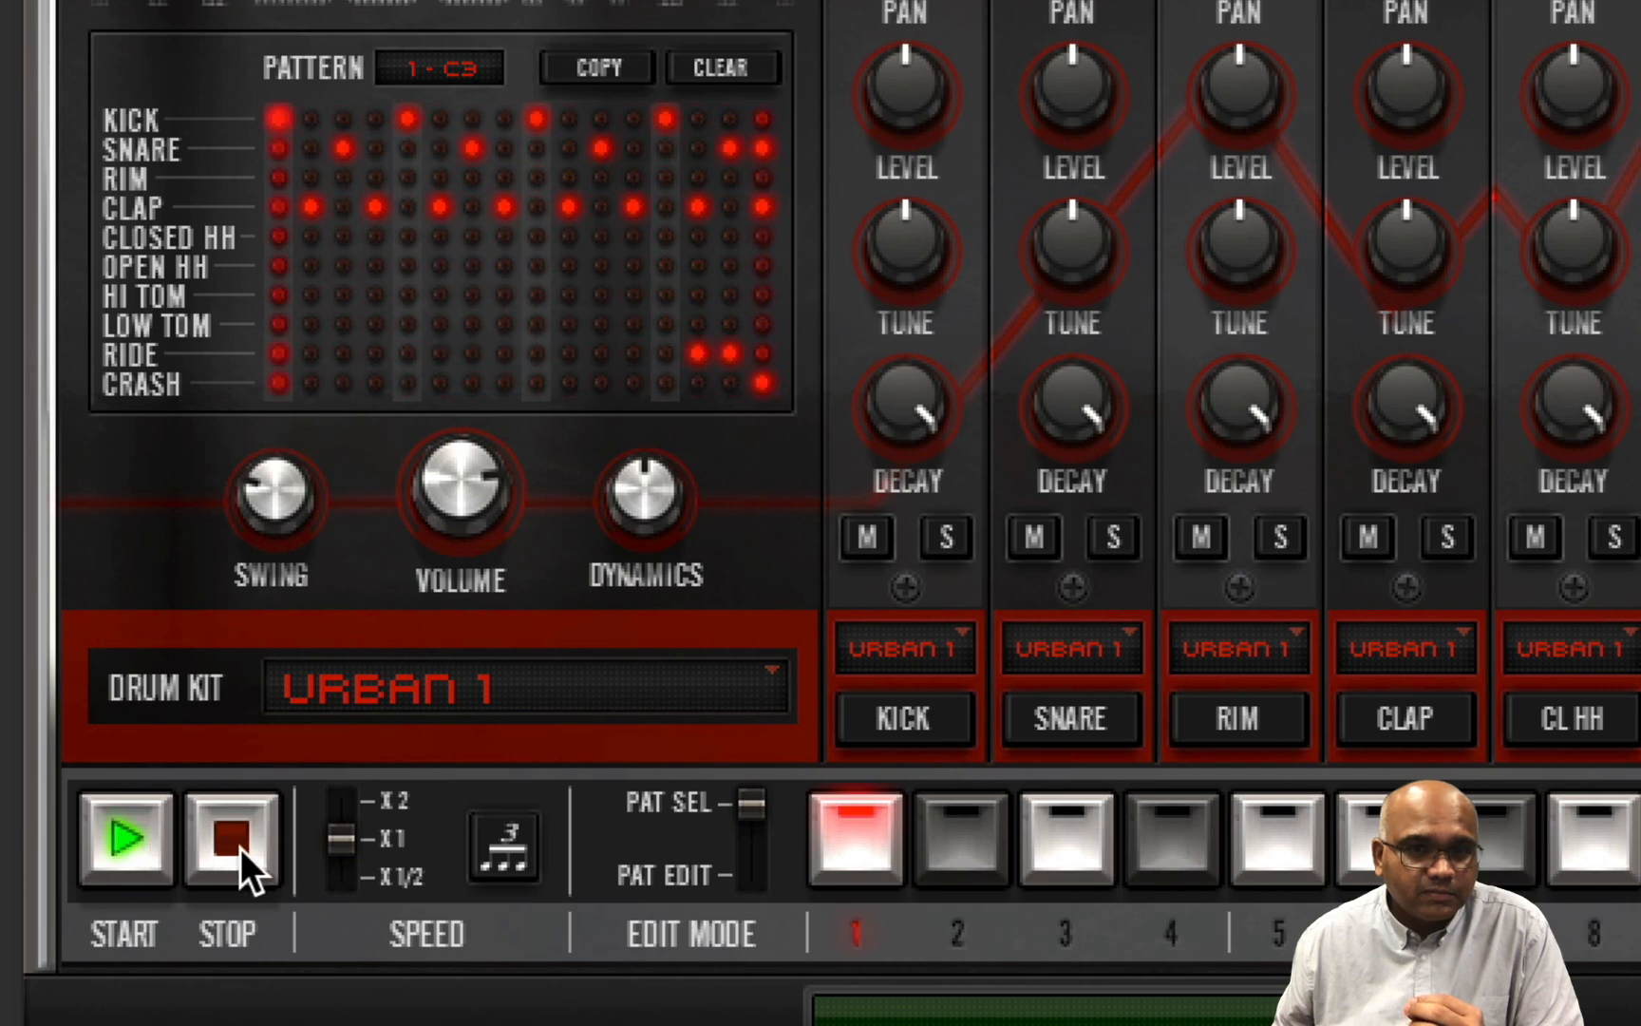
pyautogui.click(239, 847)
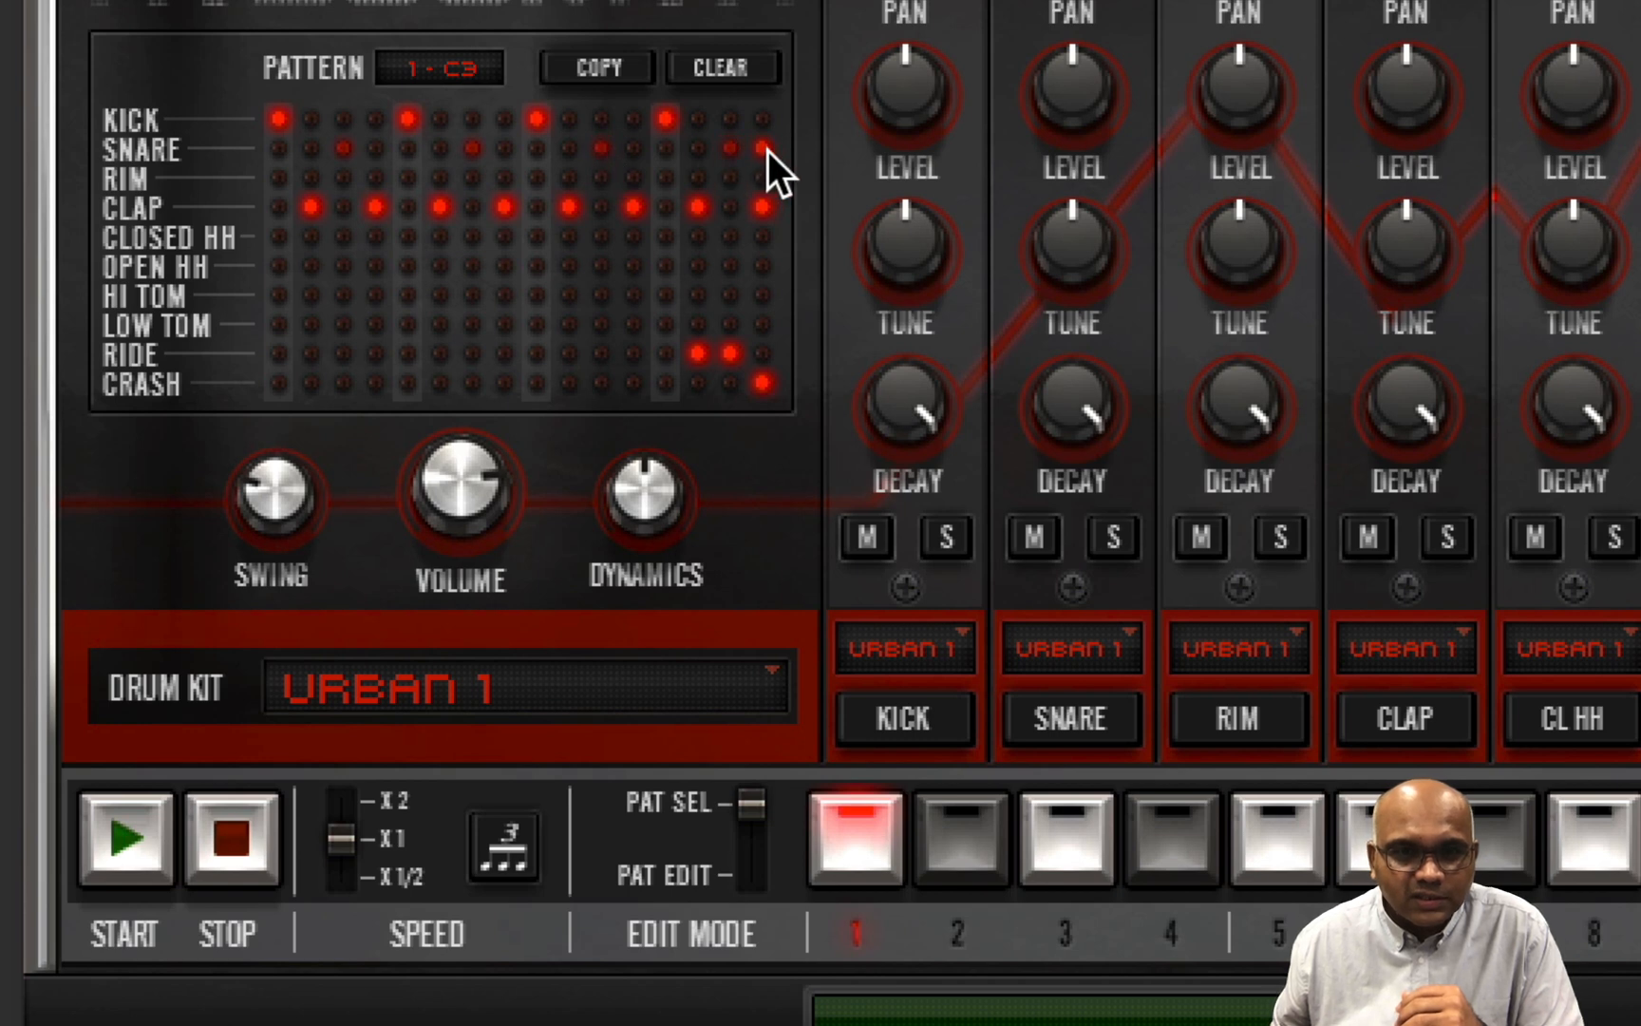
# - Audition pattern 1 with the Urban 1 kit twice, stopping playback after each listen
pyautogui.click(149, 851)
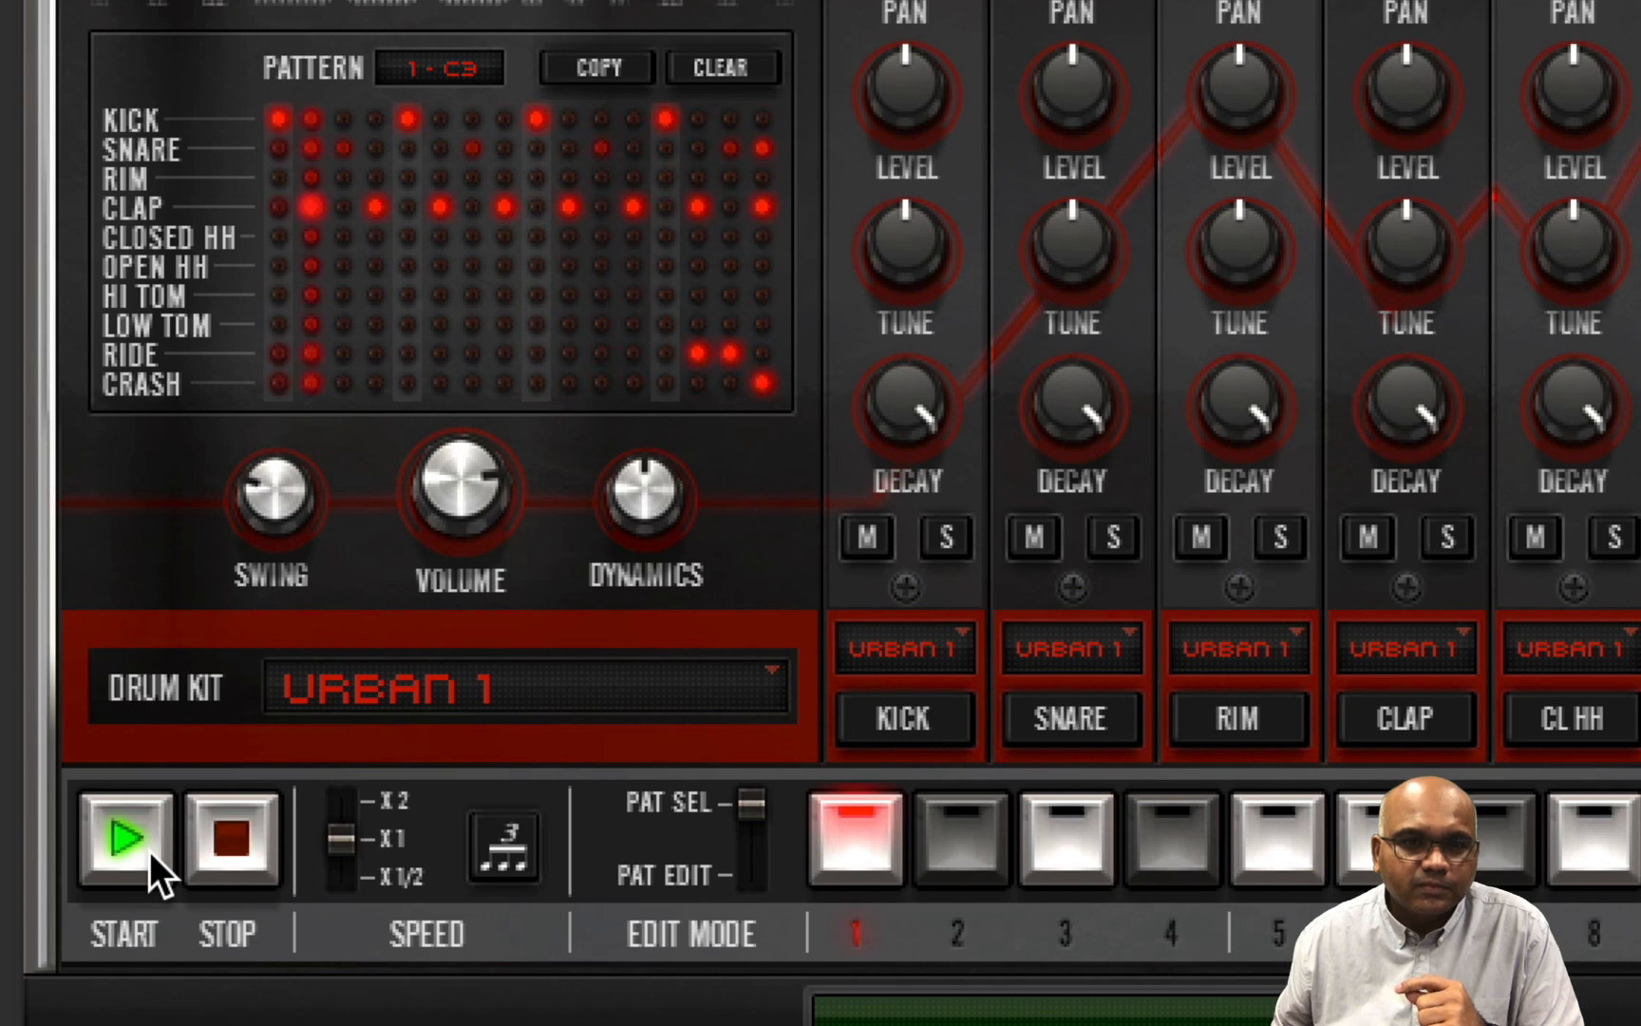
pyautogui.click(222, 847)
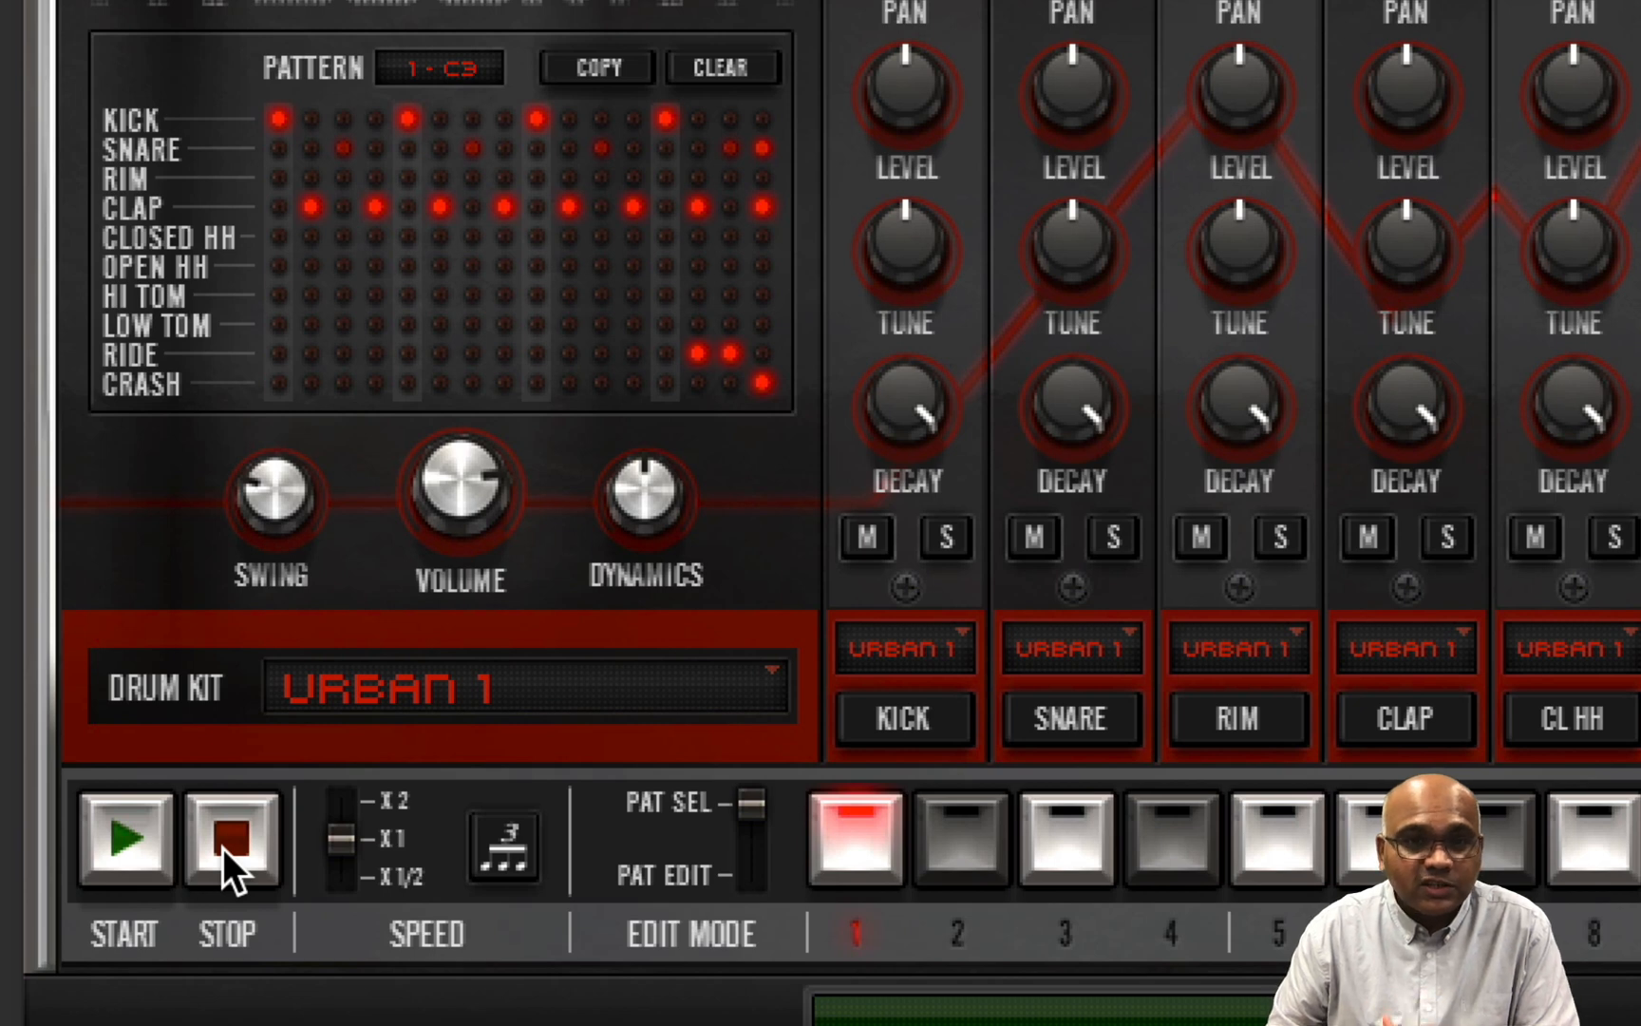
pyautogui.press('space')
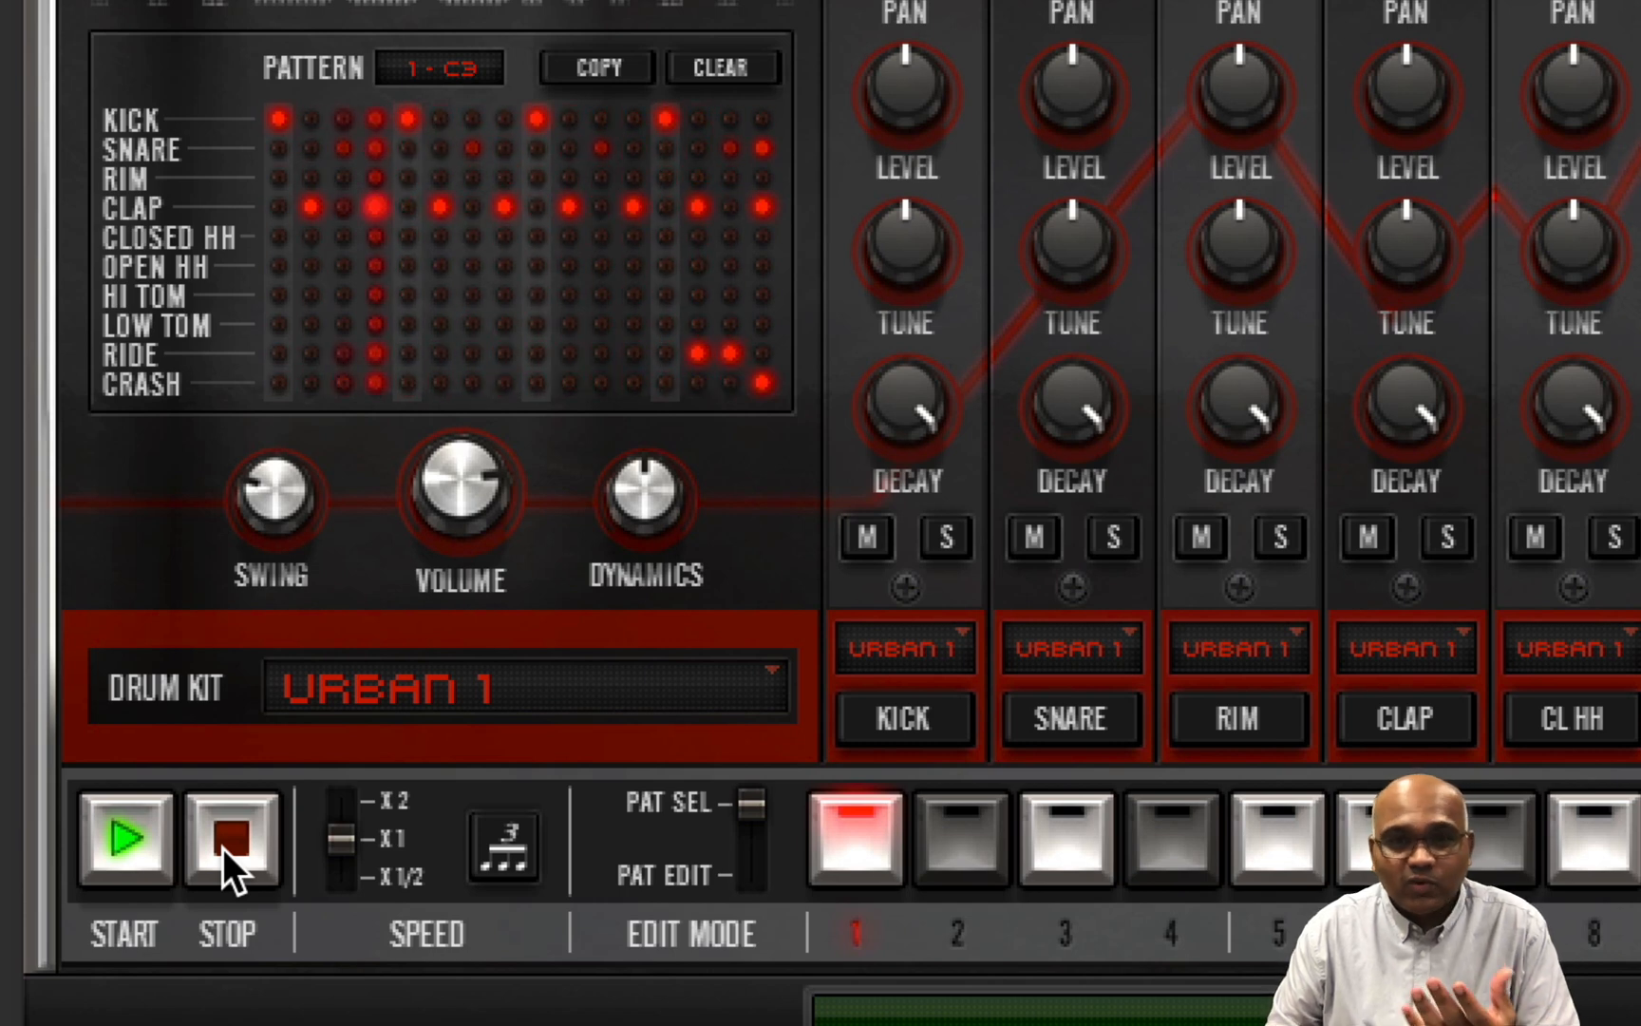
pyautogui.click(222, 847)
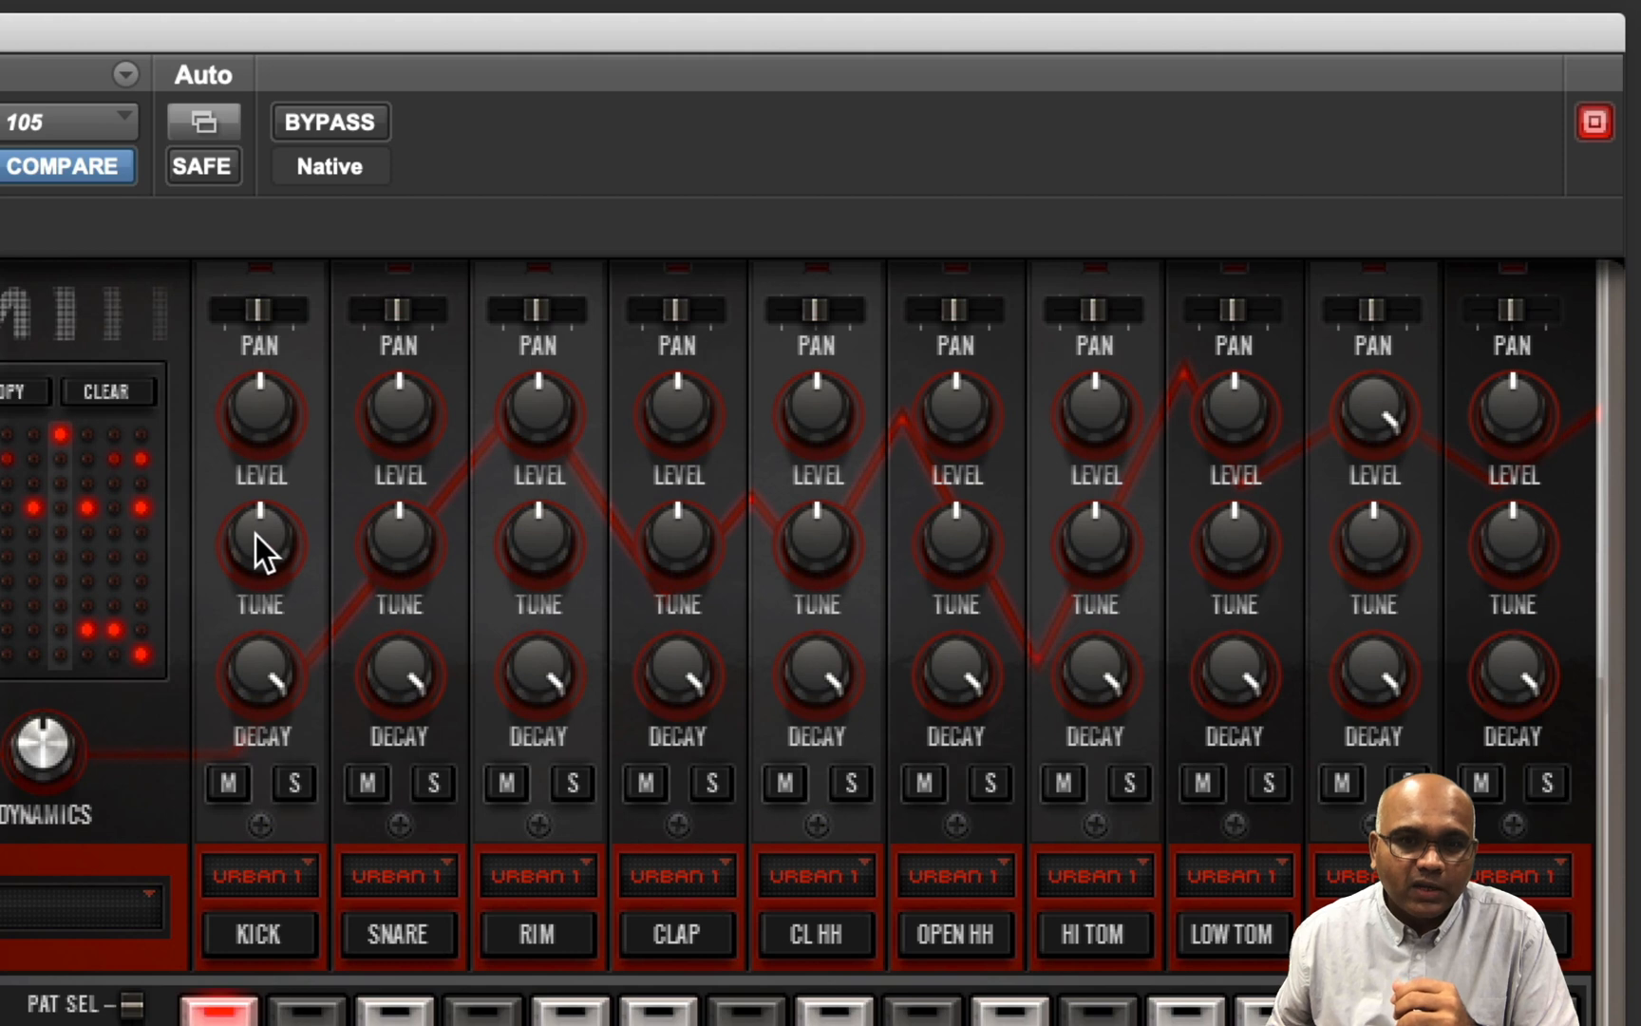
# - Tune the kick lower, the snare slightly higher and the crash higher
pyautogui.moveTo(255, 534); pyautogui.dragTo(252, 583)
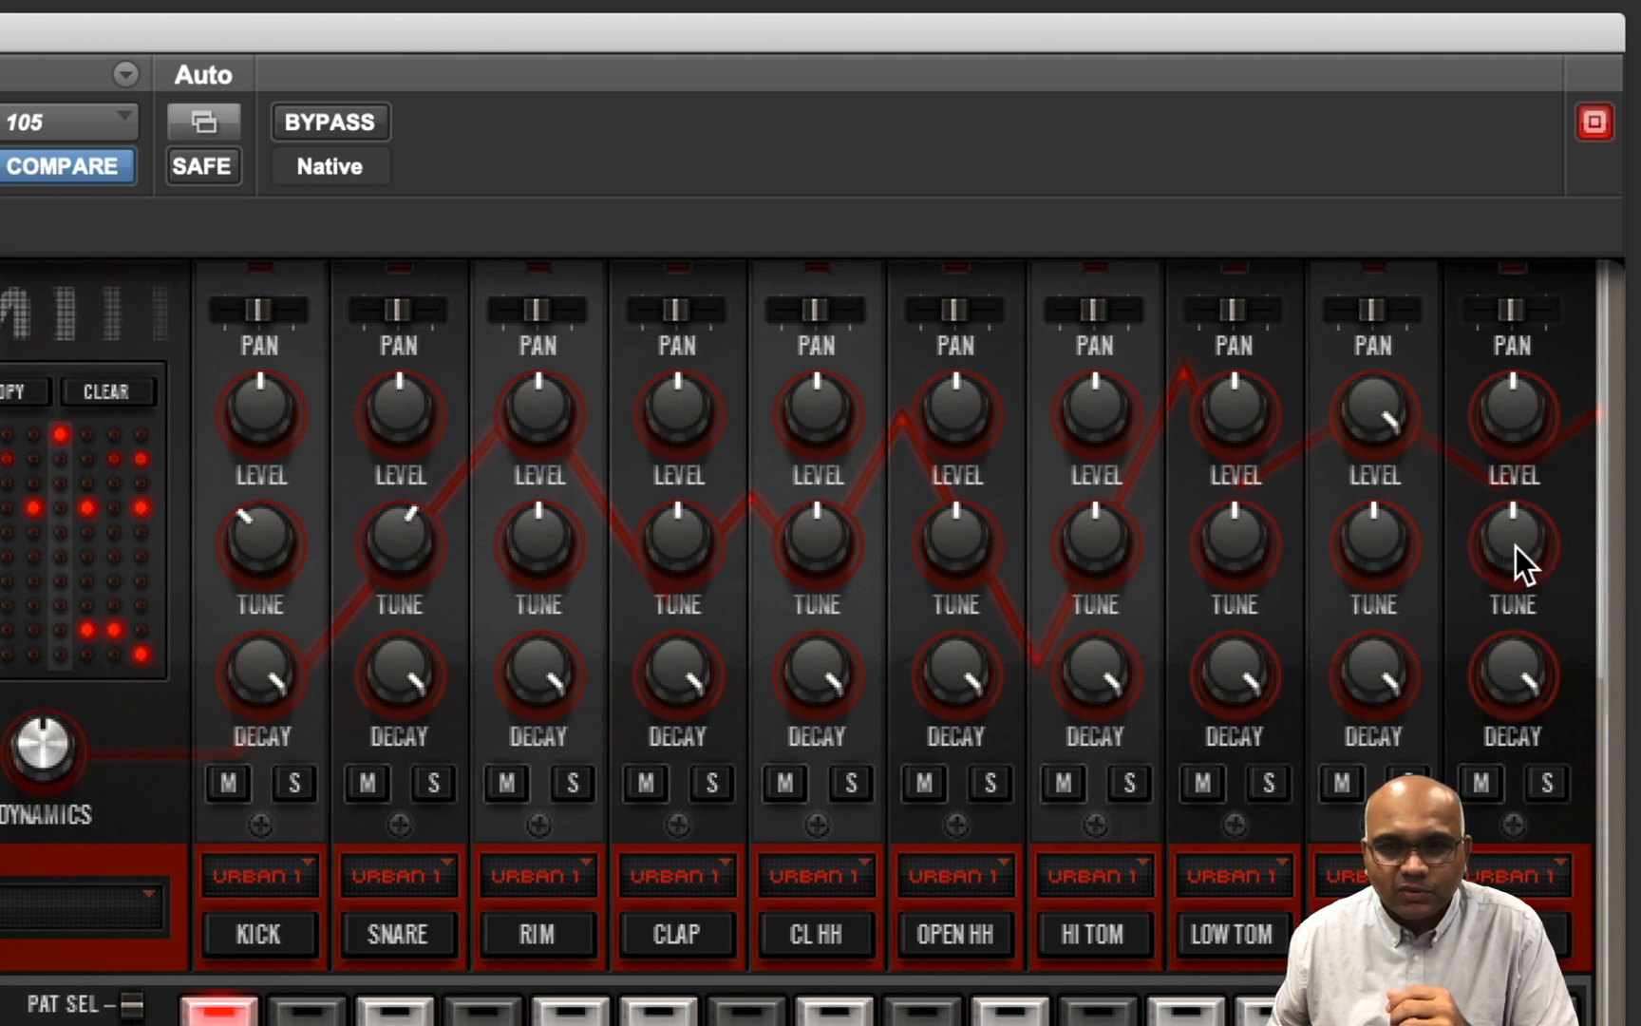
pyautogui.moveTo(1515, 547); pyautogui.dragTo(1529, 428)
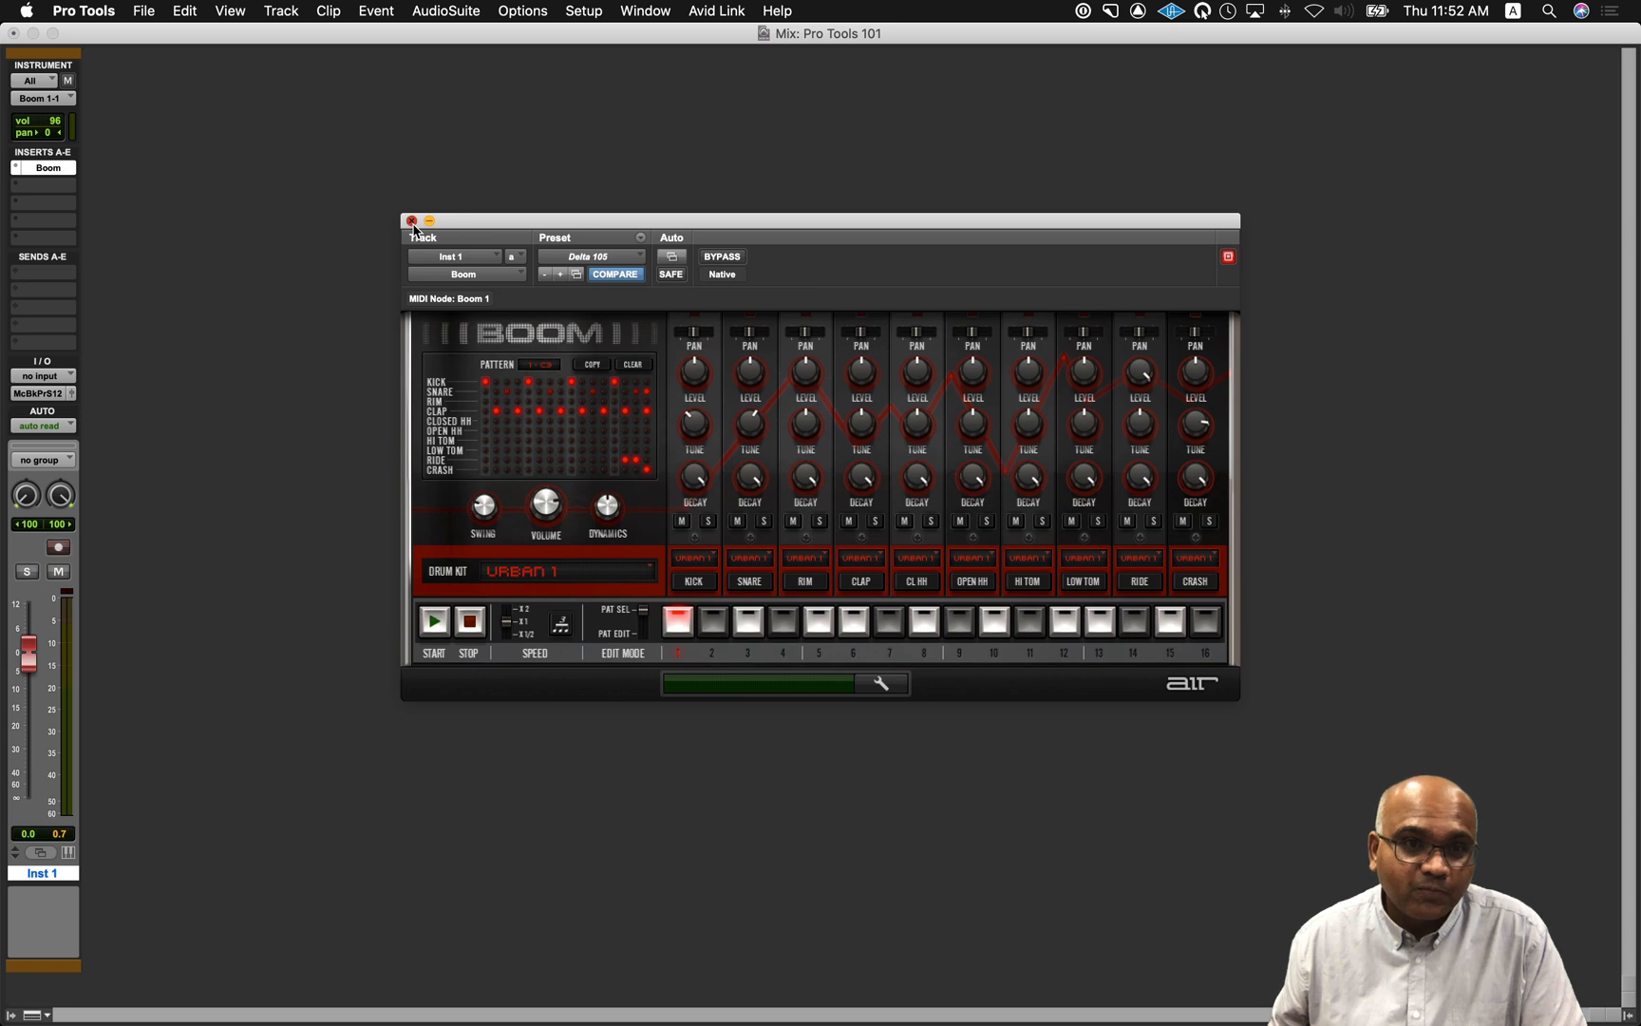
# - Close Boom and replace it on the first insert of track Inst 1 with the multichannel instrument Falcon (stereo)
pyautogui.click(412, 222)
pyautogui.click(17, 169)
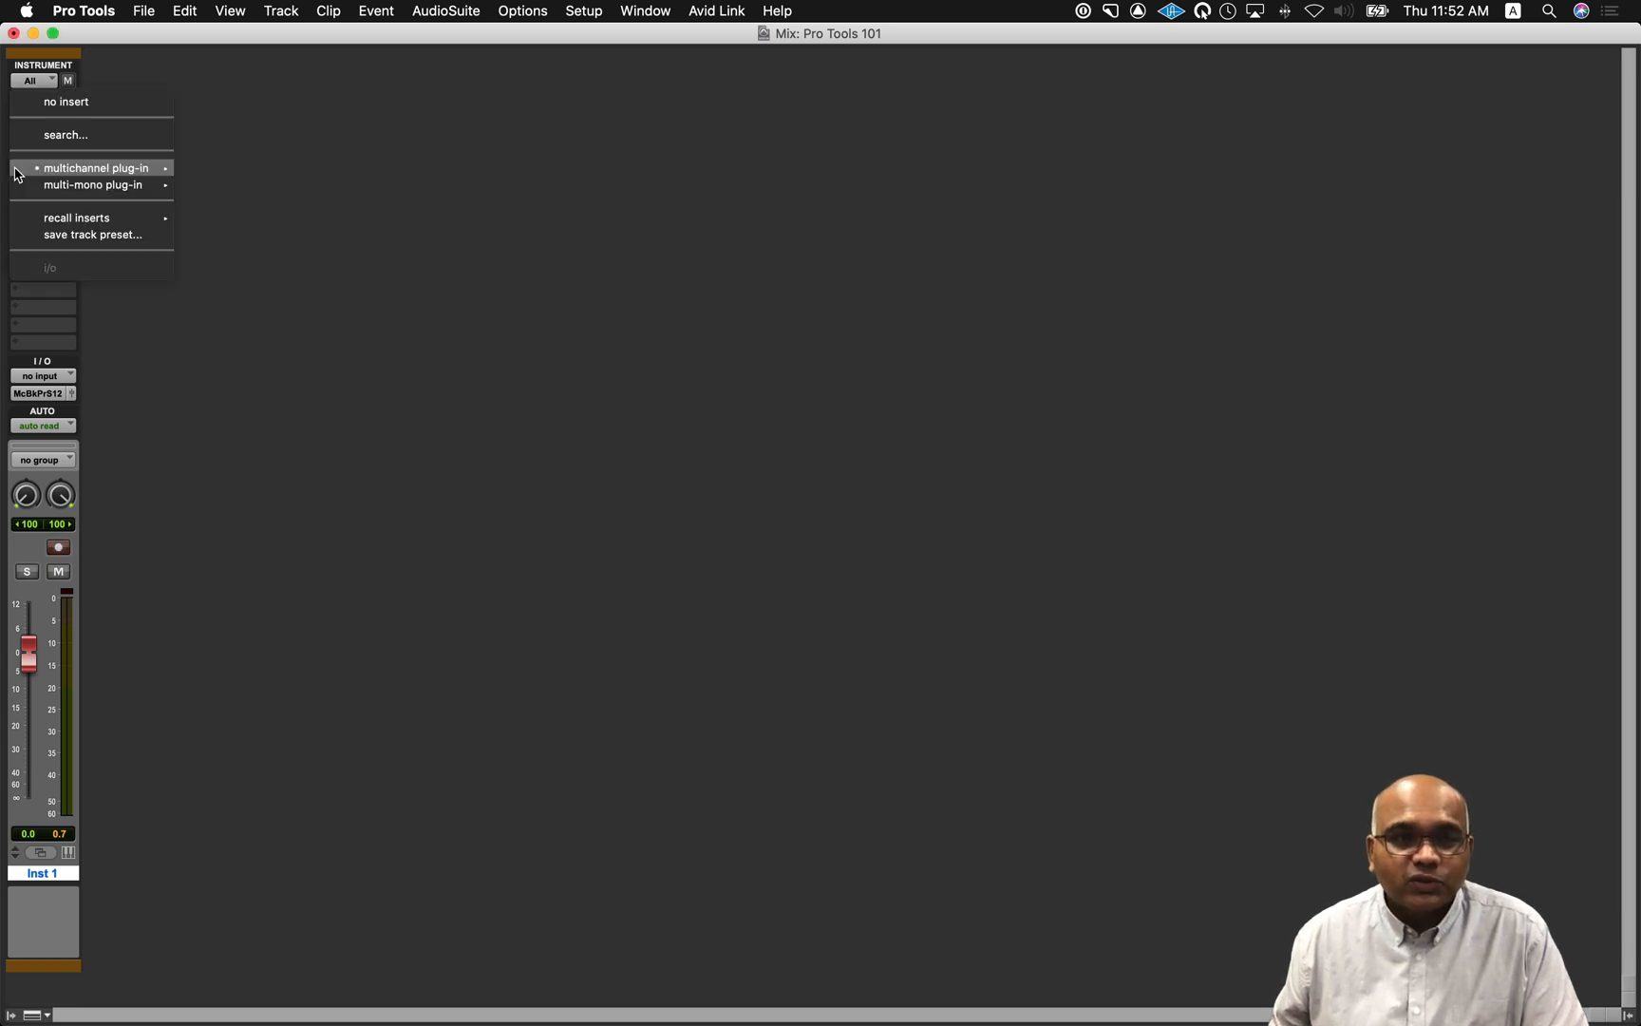
pyautogui.click(81, 102)
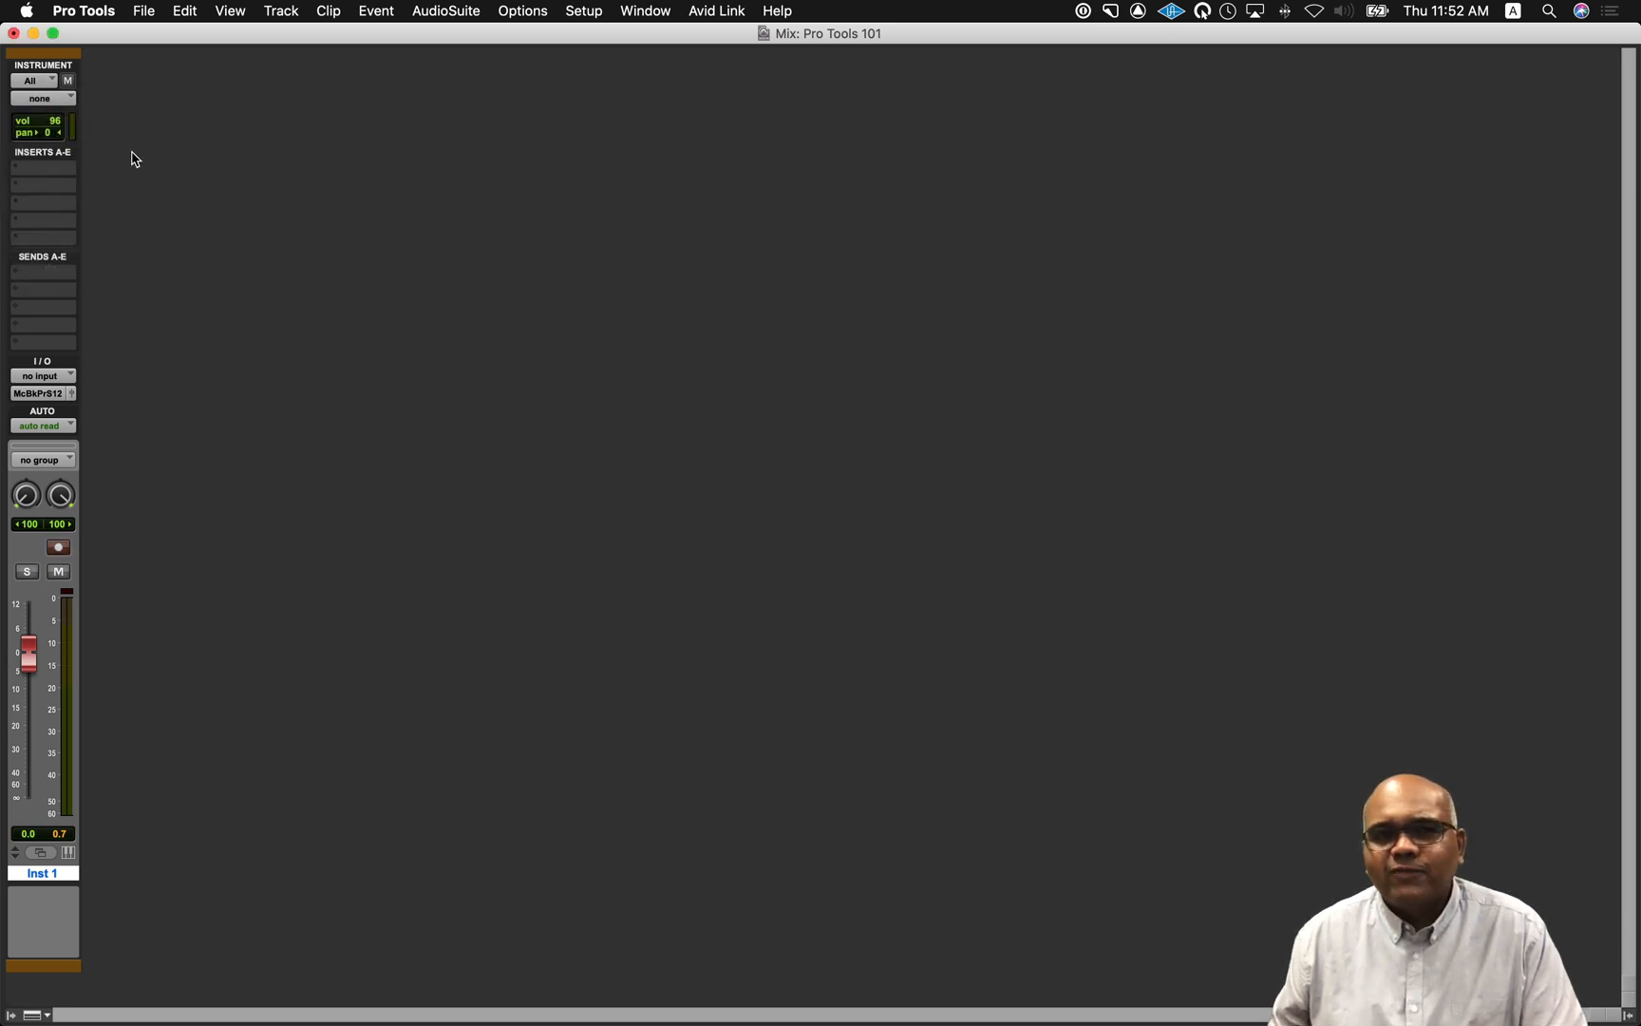
pyautogui.click(68, 174)
pyautogui.moveTo(142, 169)
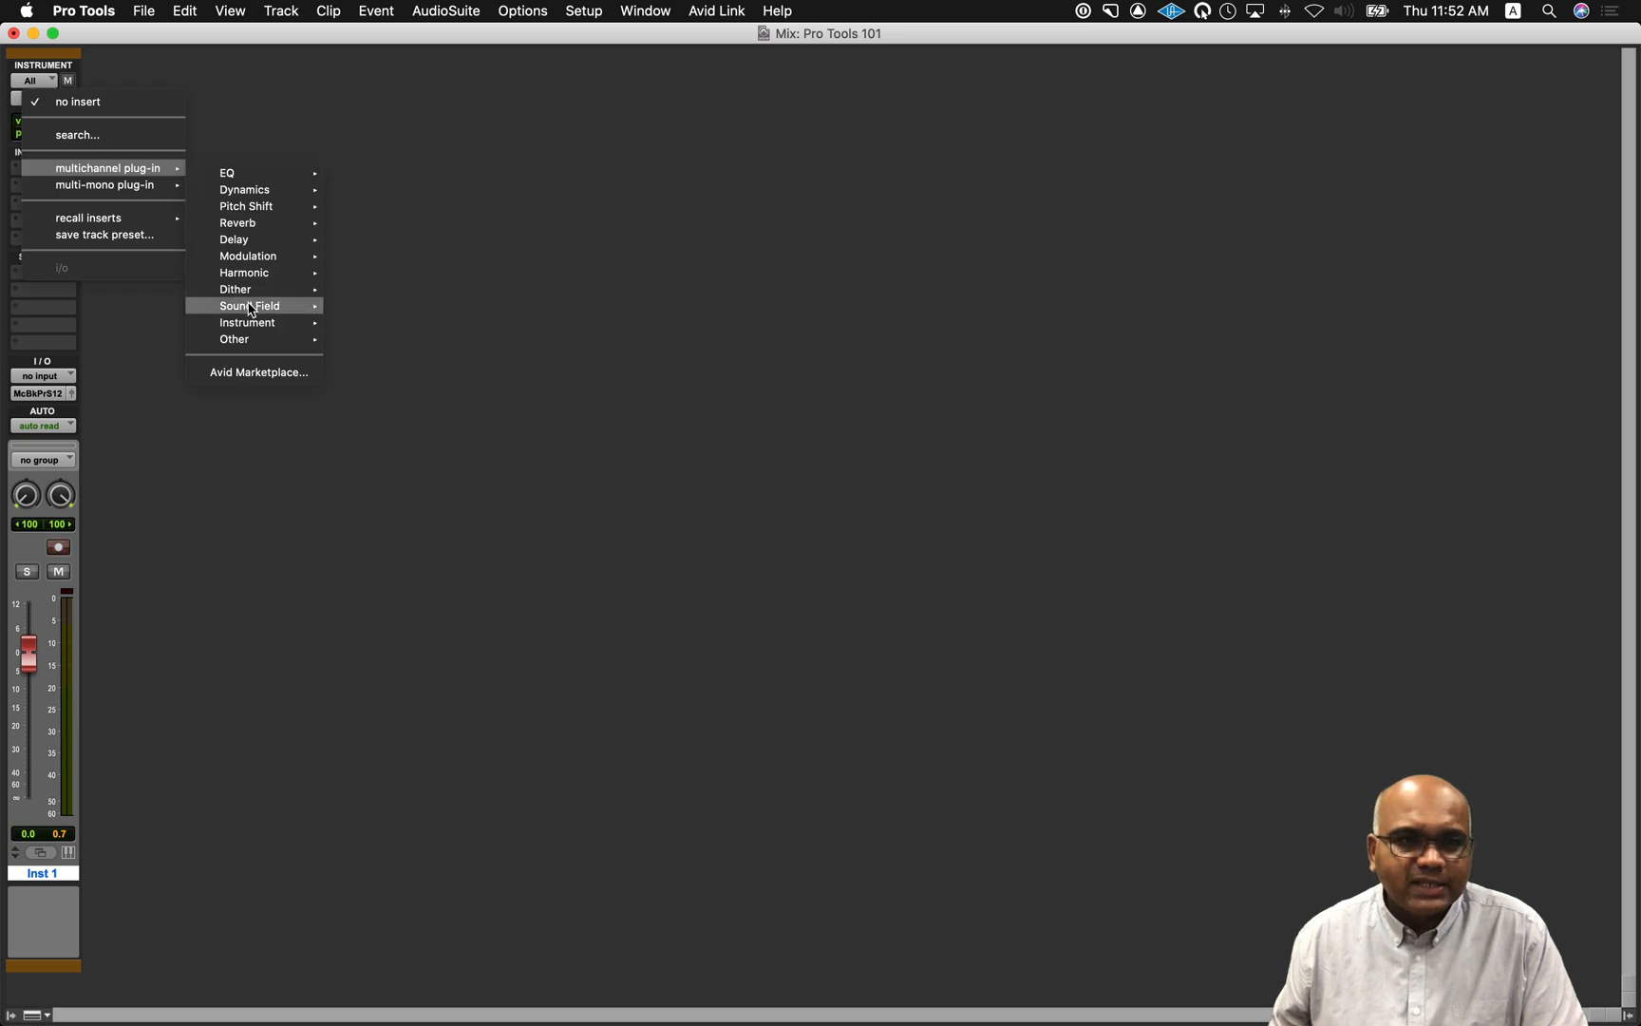
pyautogui.moveTo(278, 323)
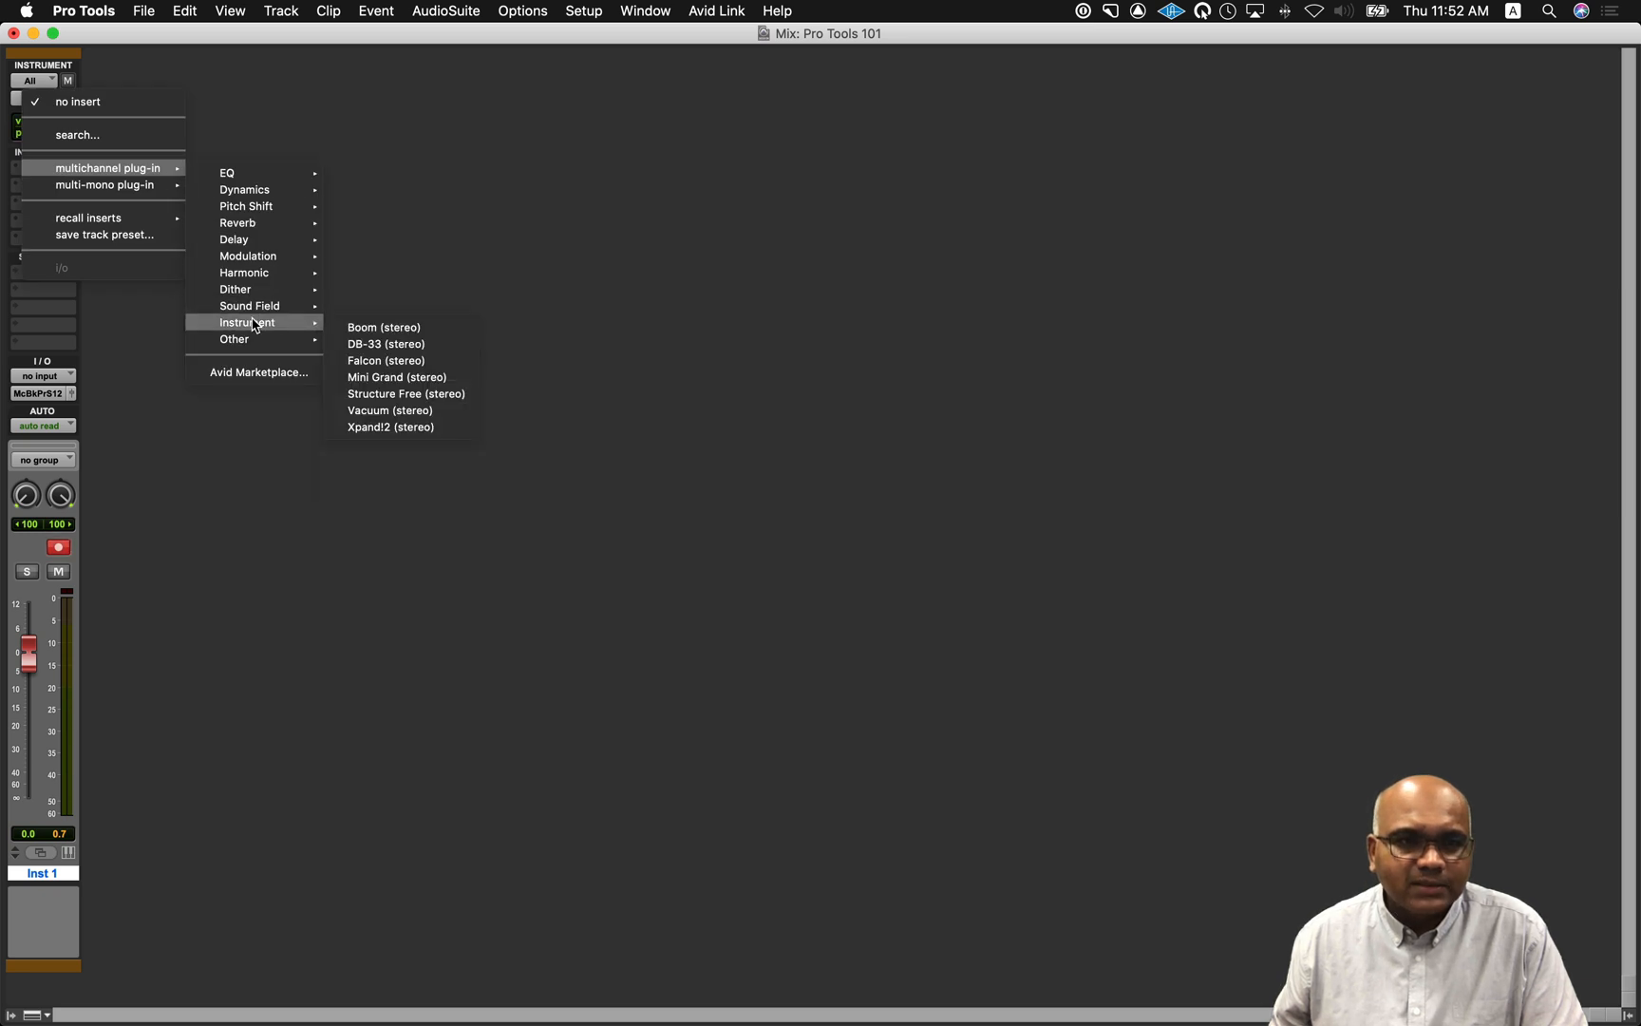
pyautogui.click(359, 362)
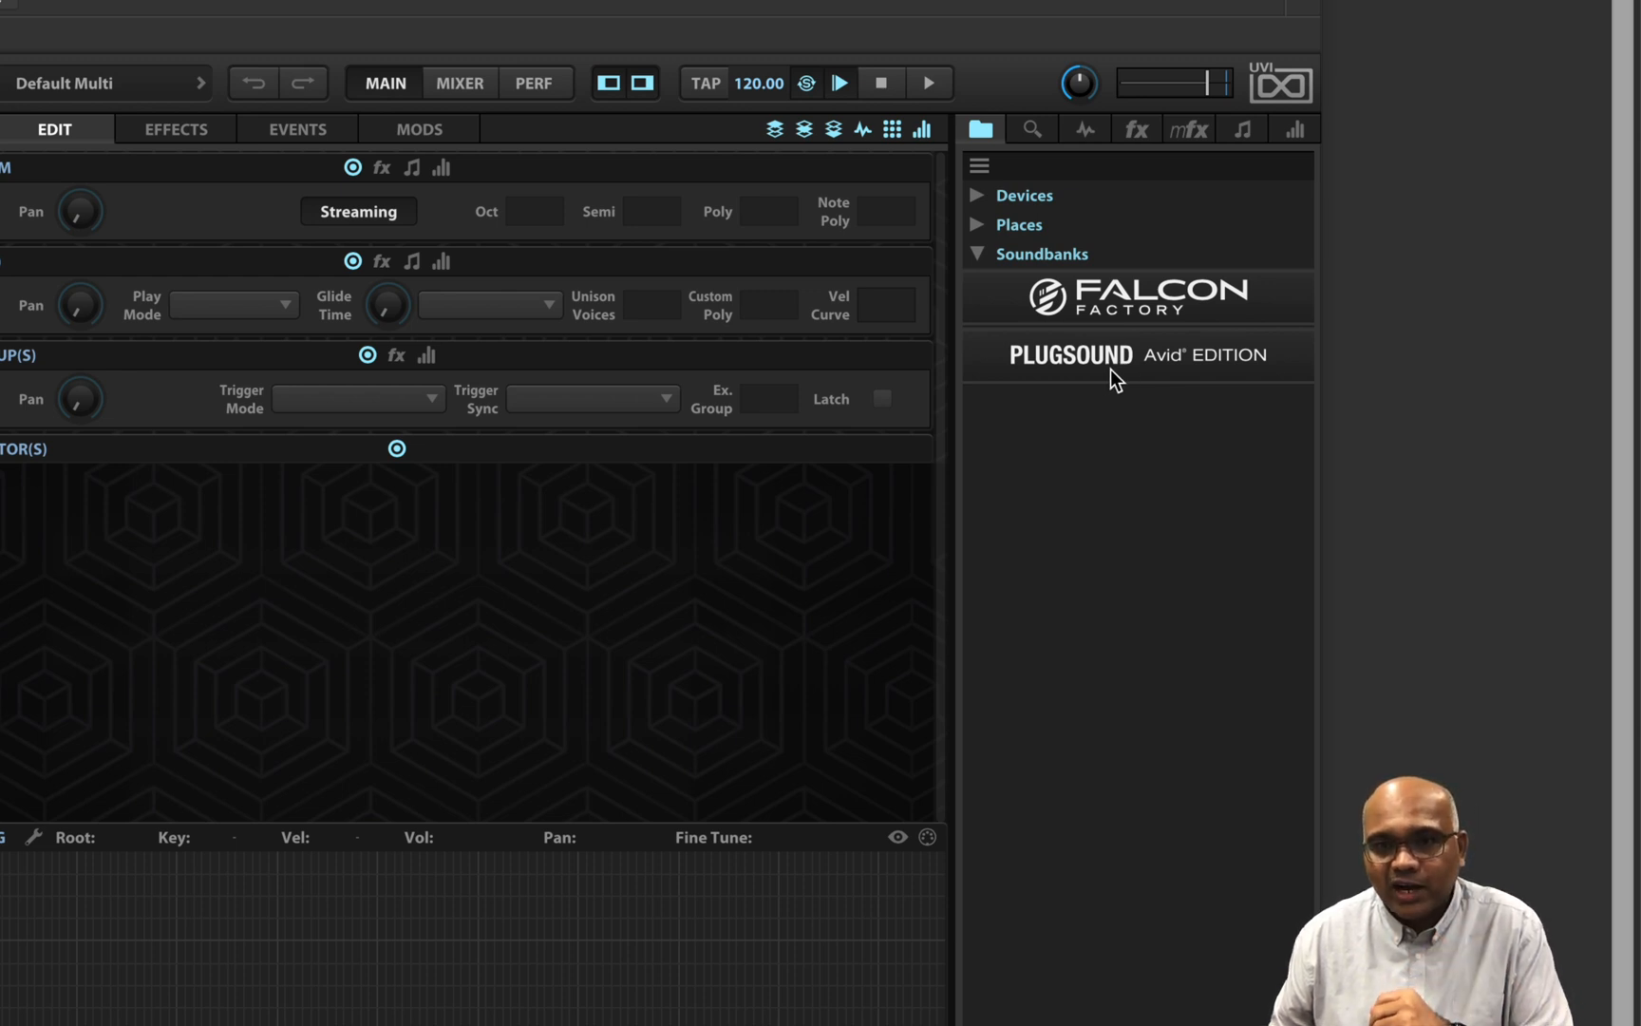
# - Load the Dark Knight 1.4 program from the Animated folder of the Falcon Factory soundbank
pyautogui.click(1121, 310)
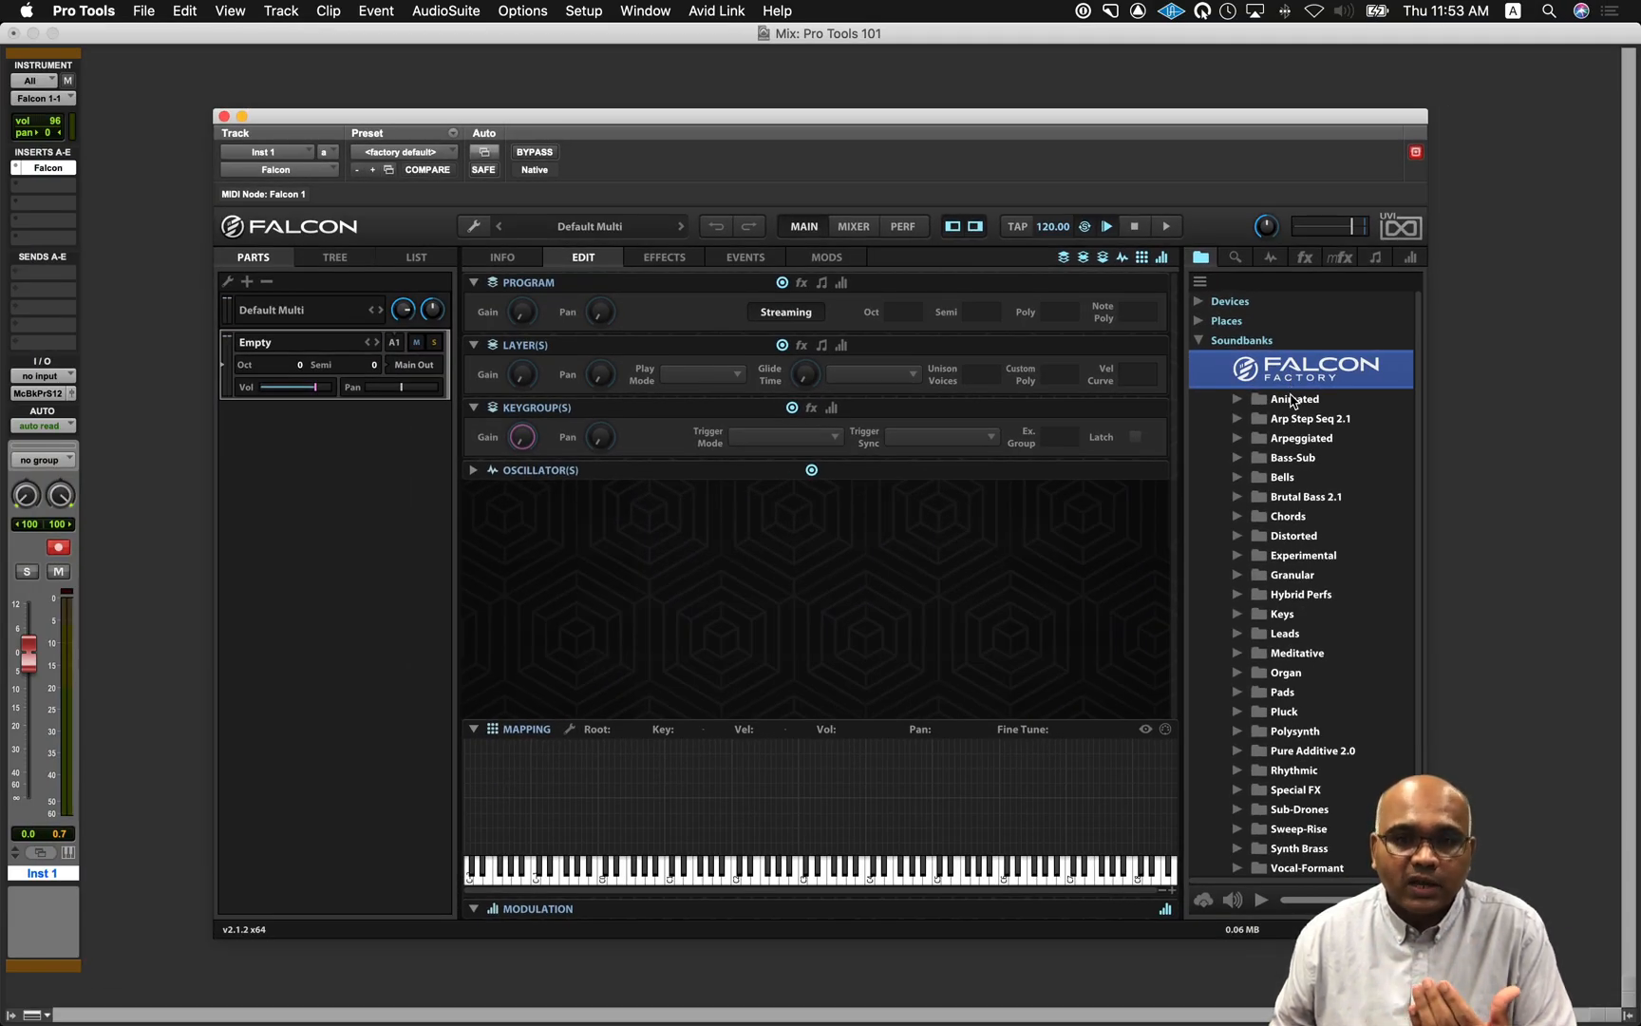
pyautogui.click(1238, 400)
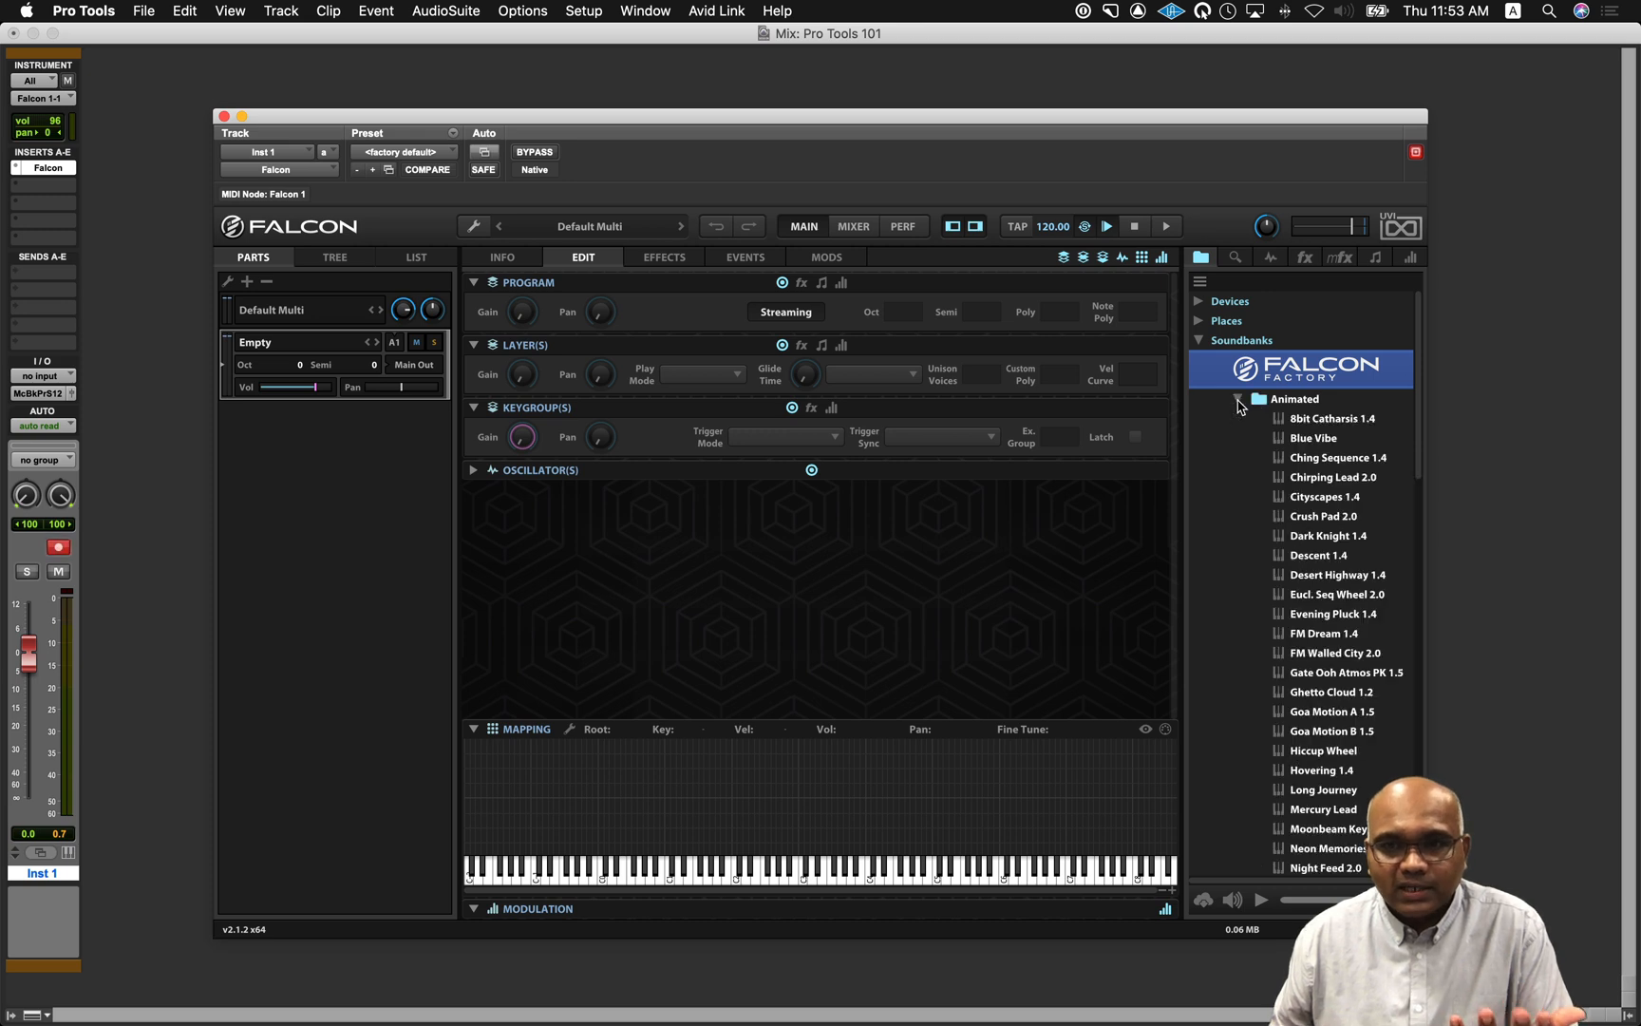
pyautogui.doubleClick(1328, 537)
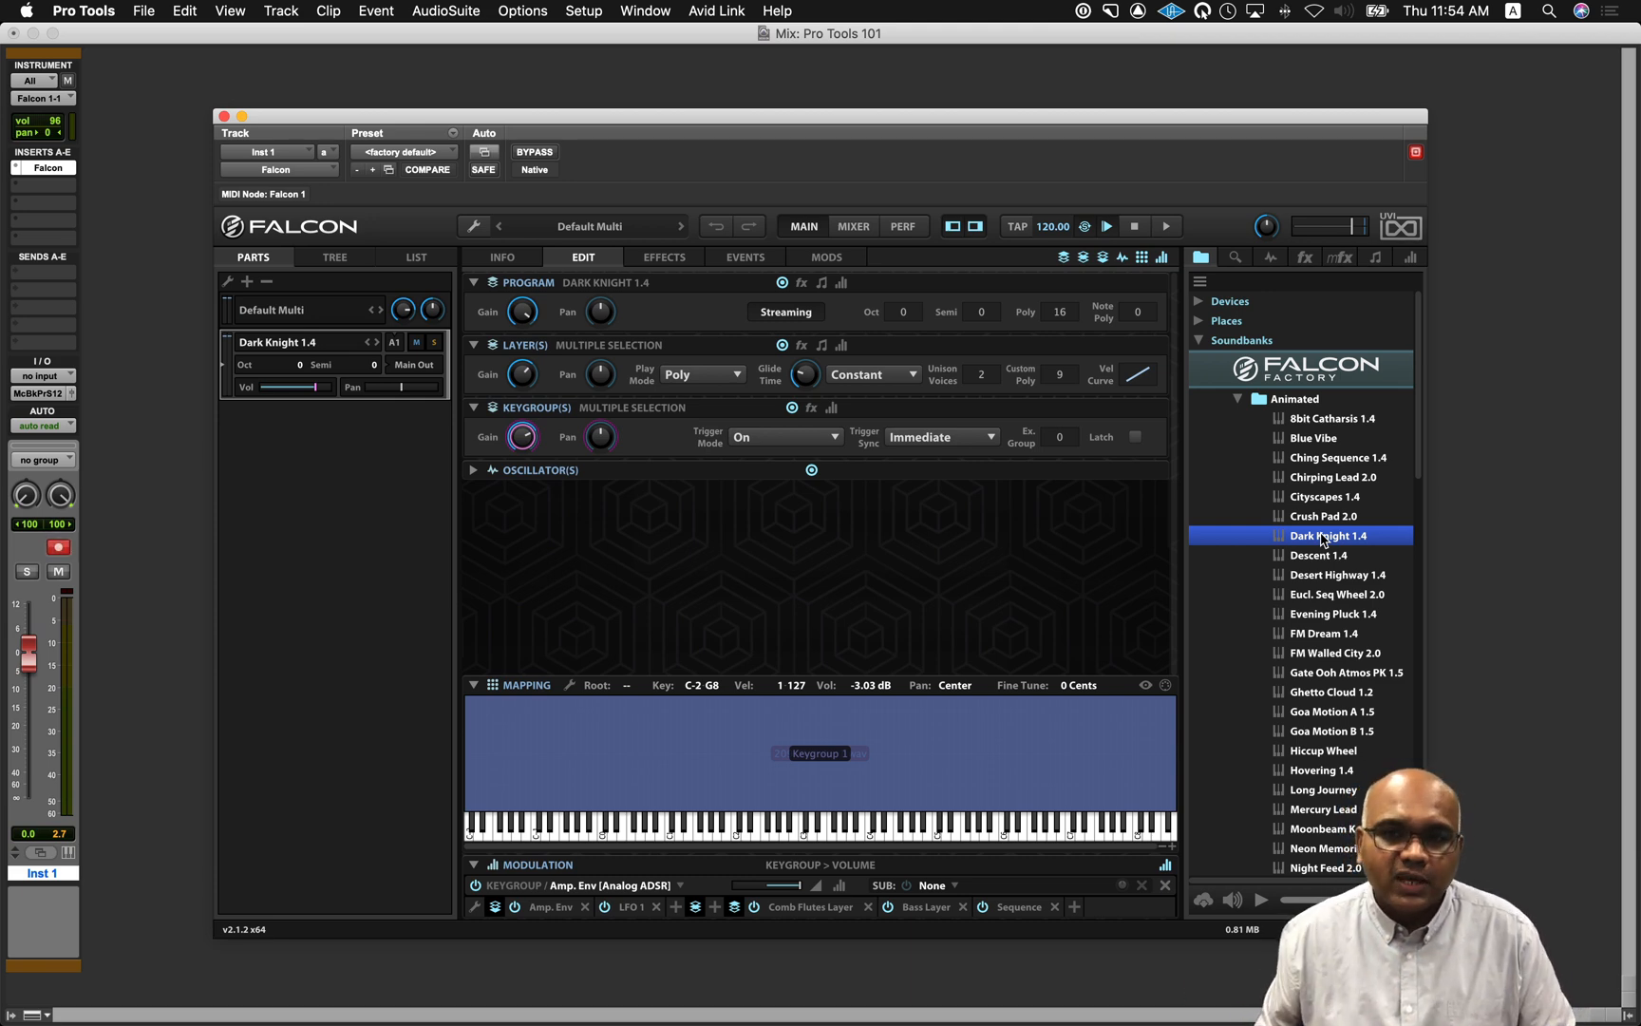
# - Load Violin Long from Strings Solo under 05-Orchestral in the Plugsound Avid Edition soundbank, with Falcon Factory collapsed
pyautogui.click(1237, 400)
pyautogui.click(1273, 380)
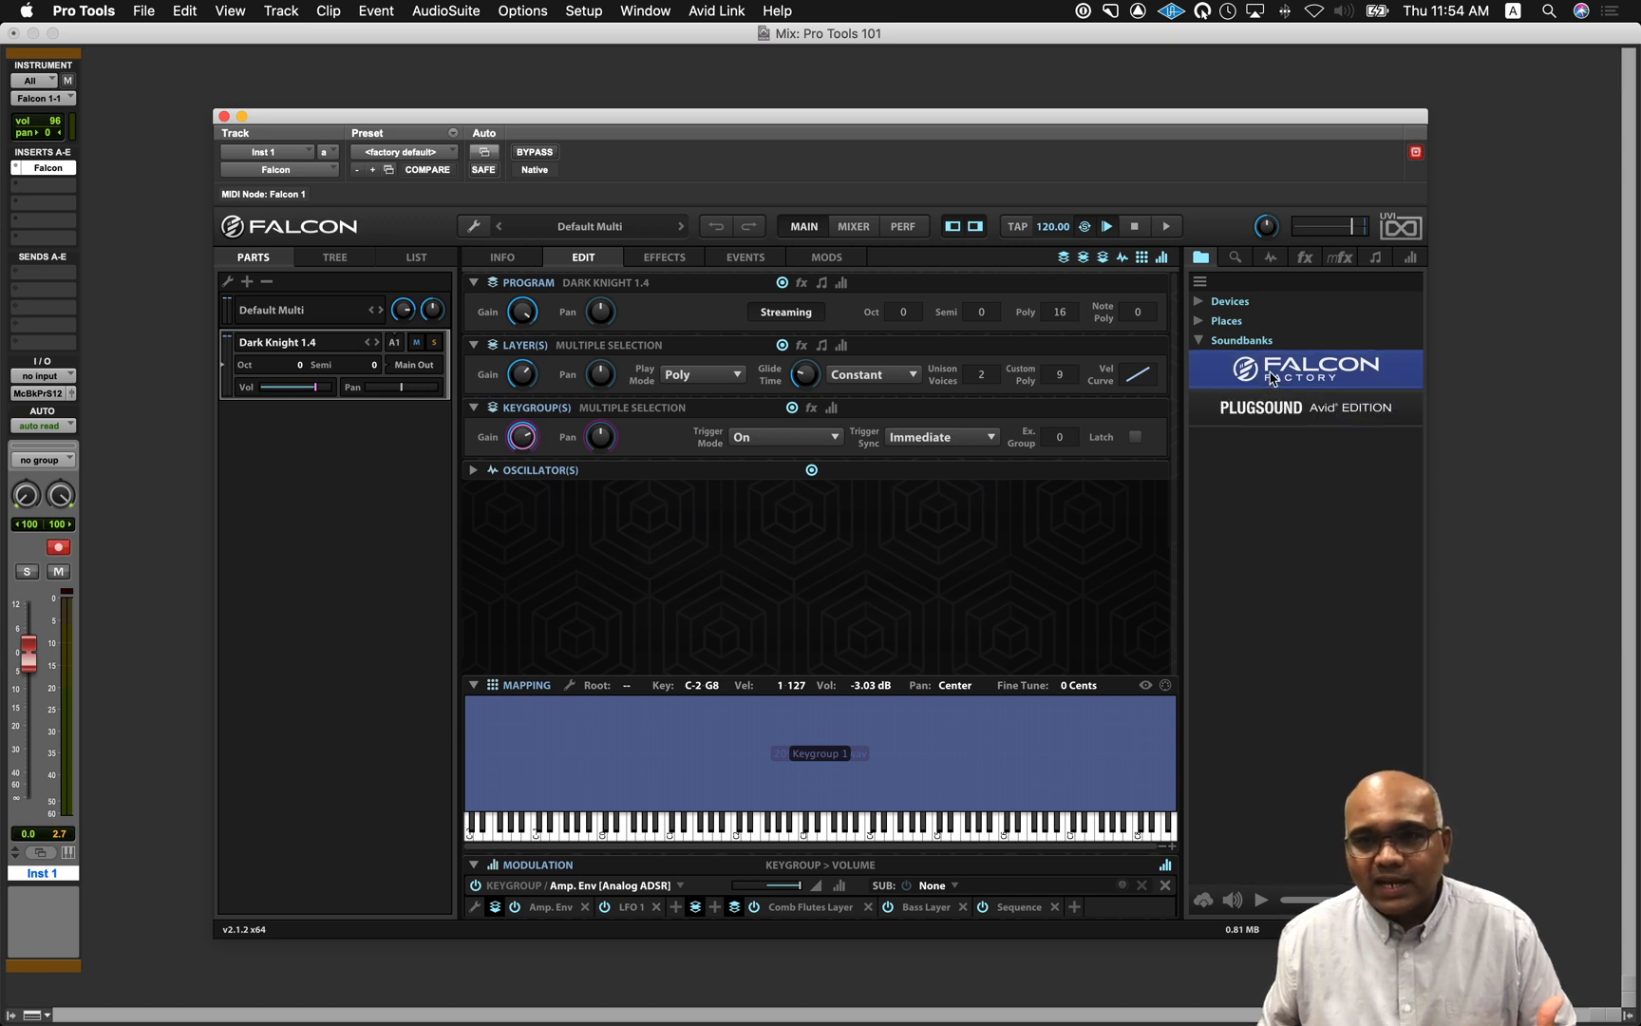
pyautogui.click(1288, 418)
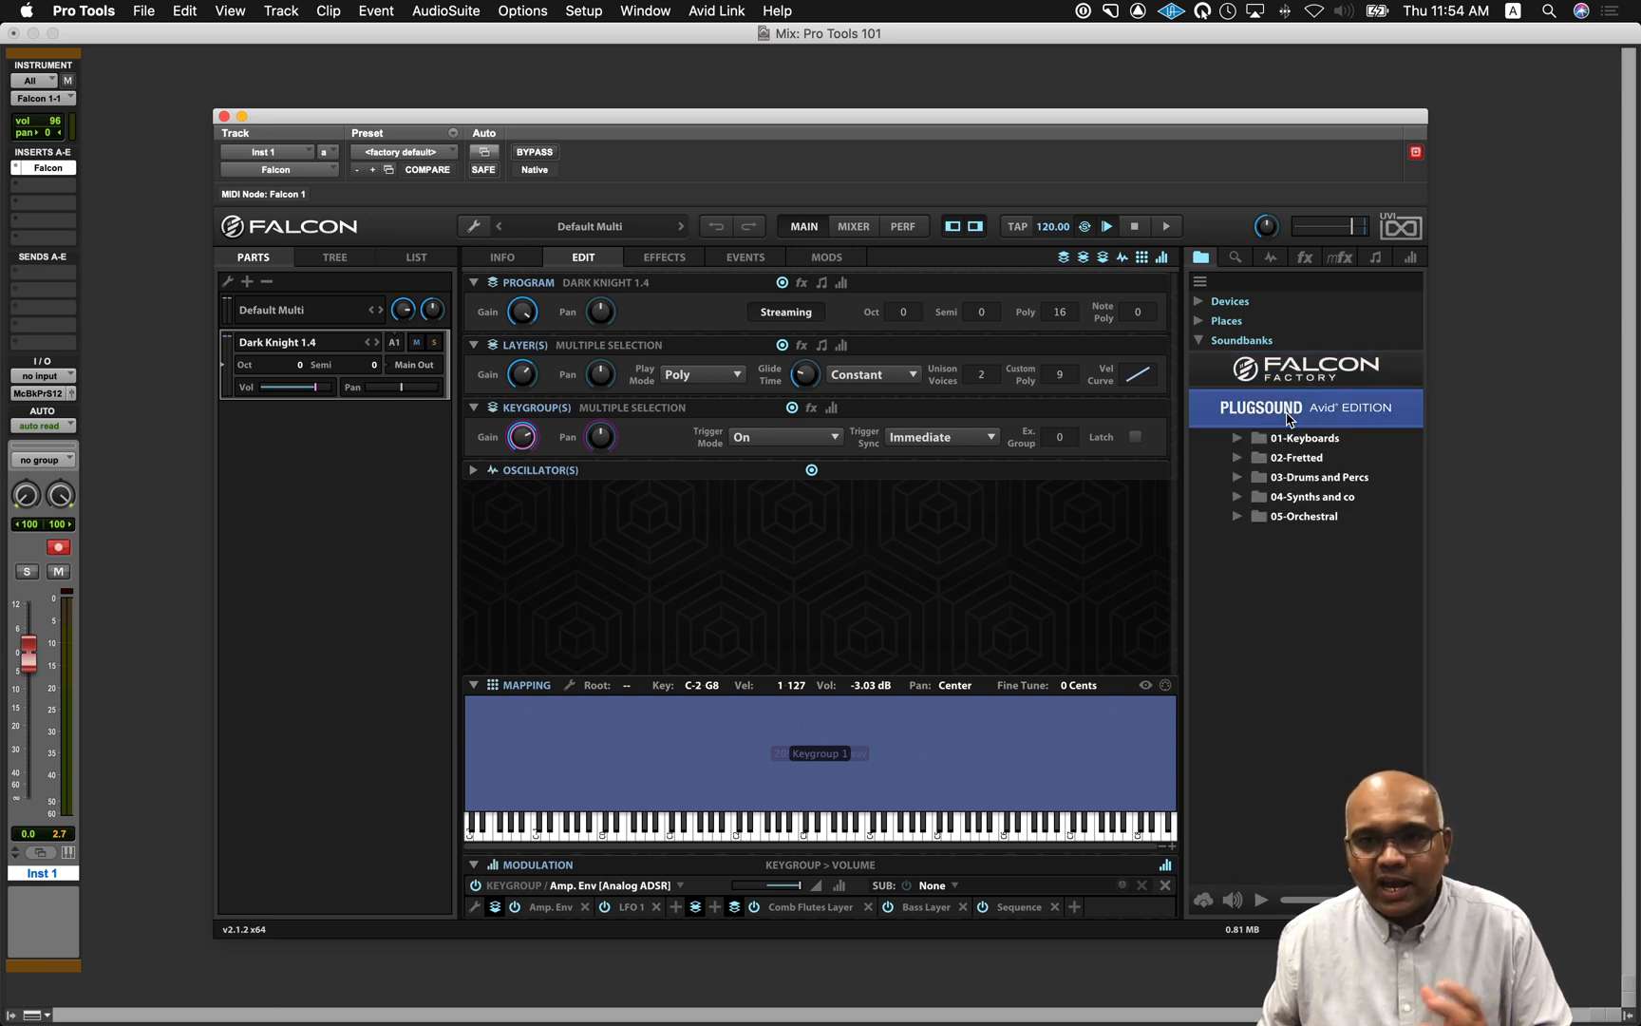
pyautogui.click(1236, 517)
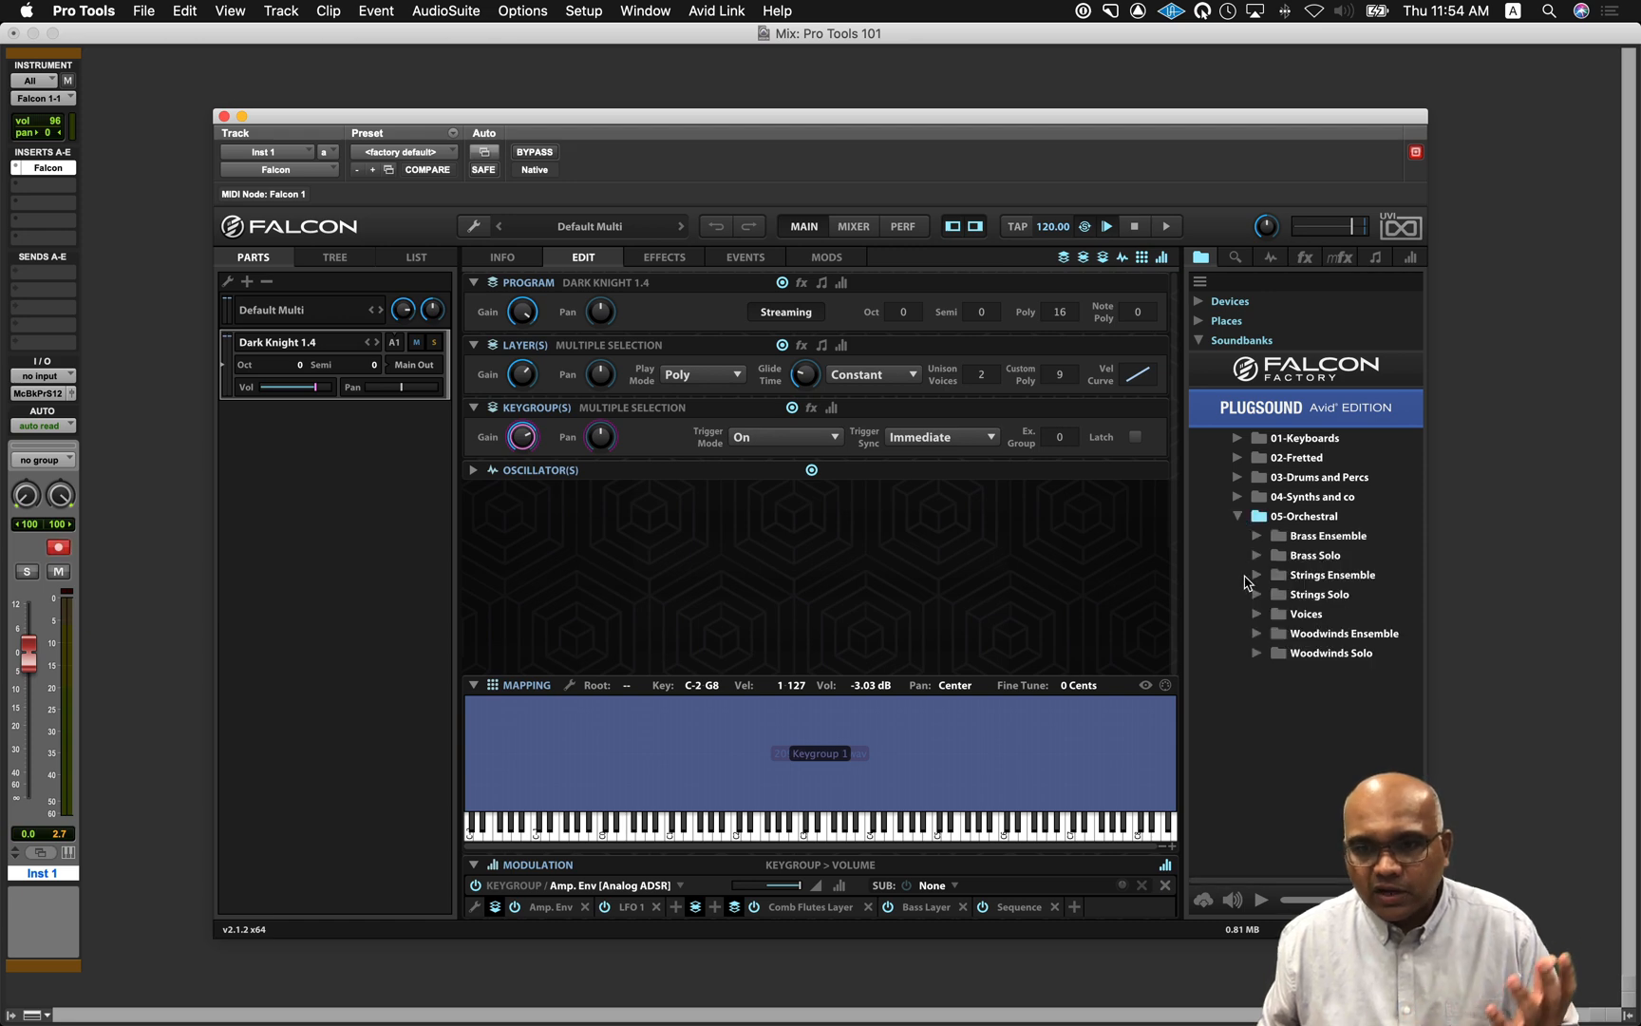
pyautogui.click(1256, 595)
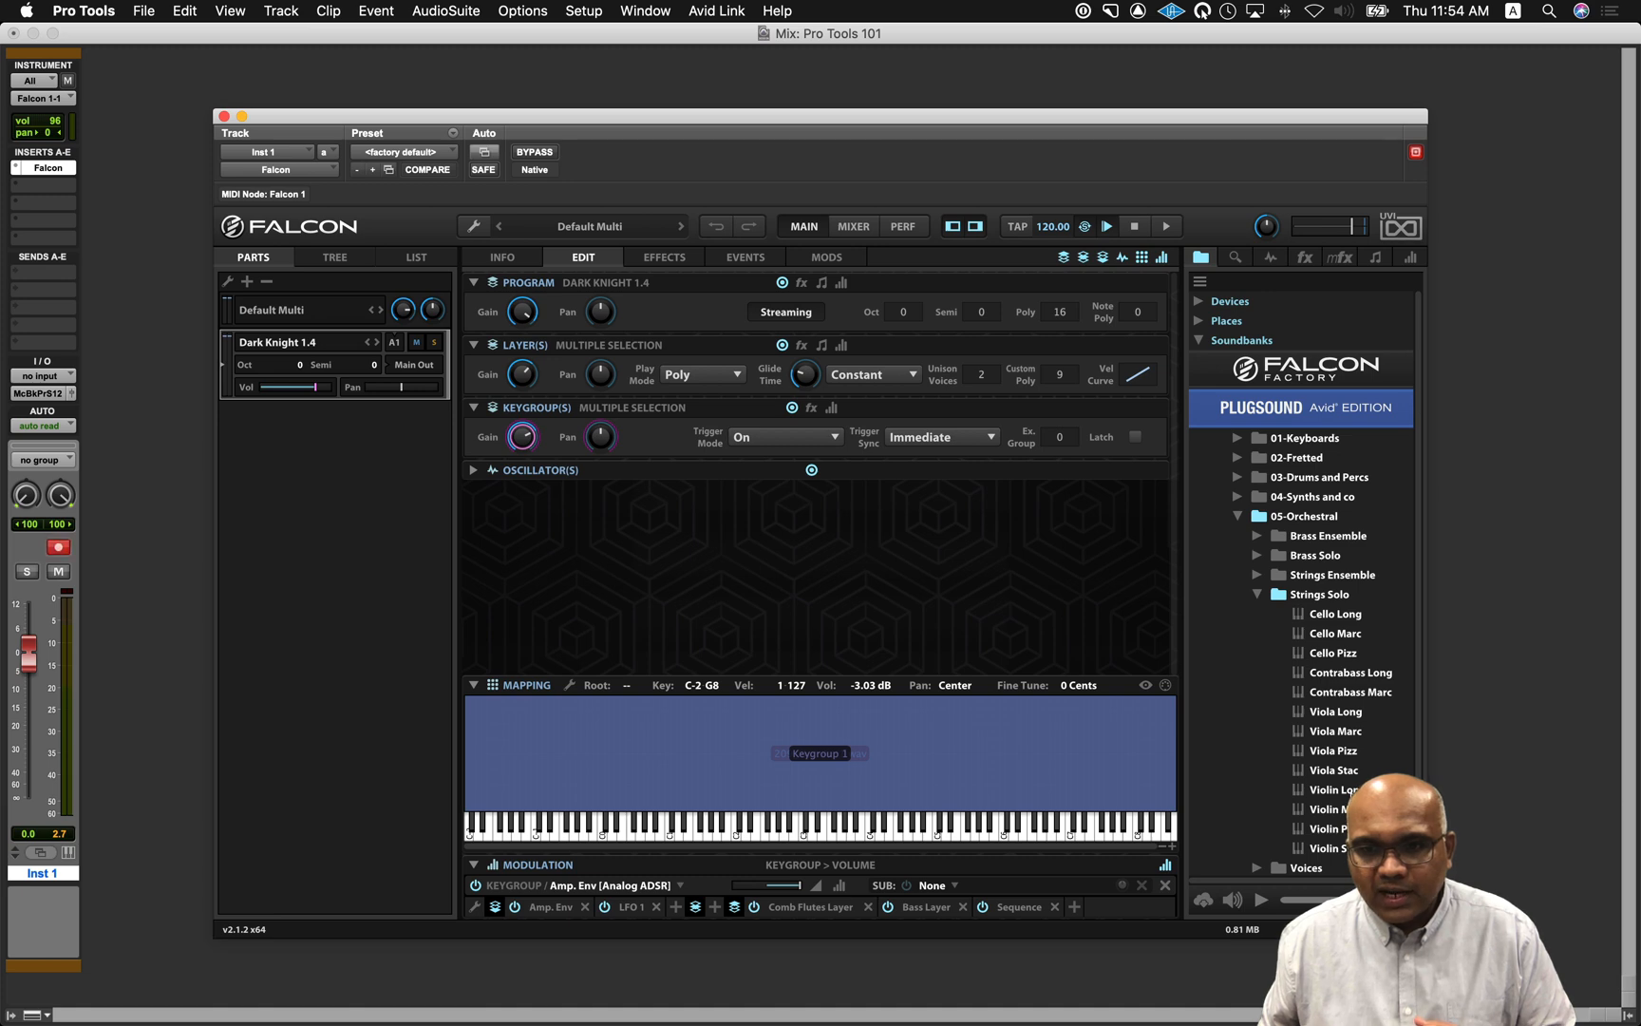
pyautogui.doubleClick(1349, 790)
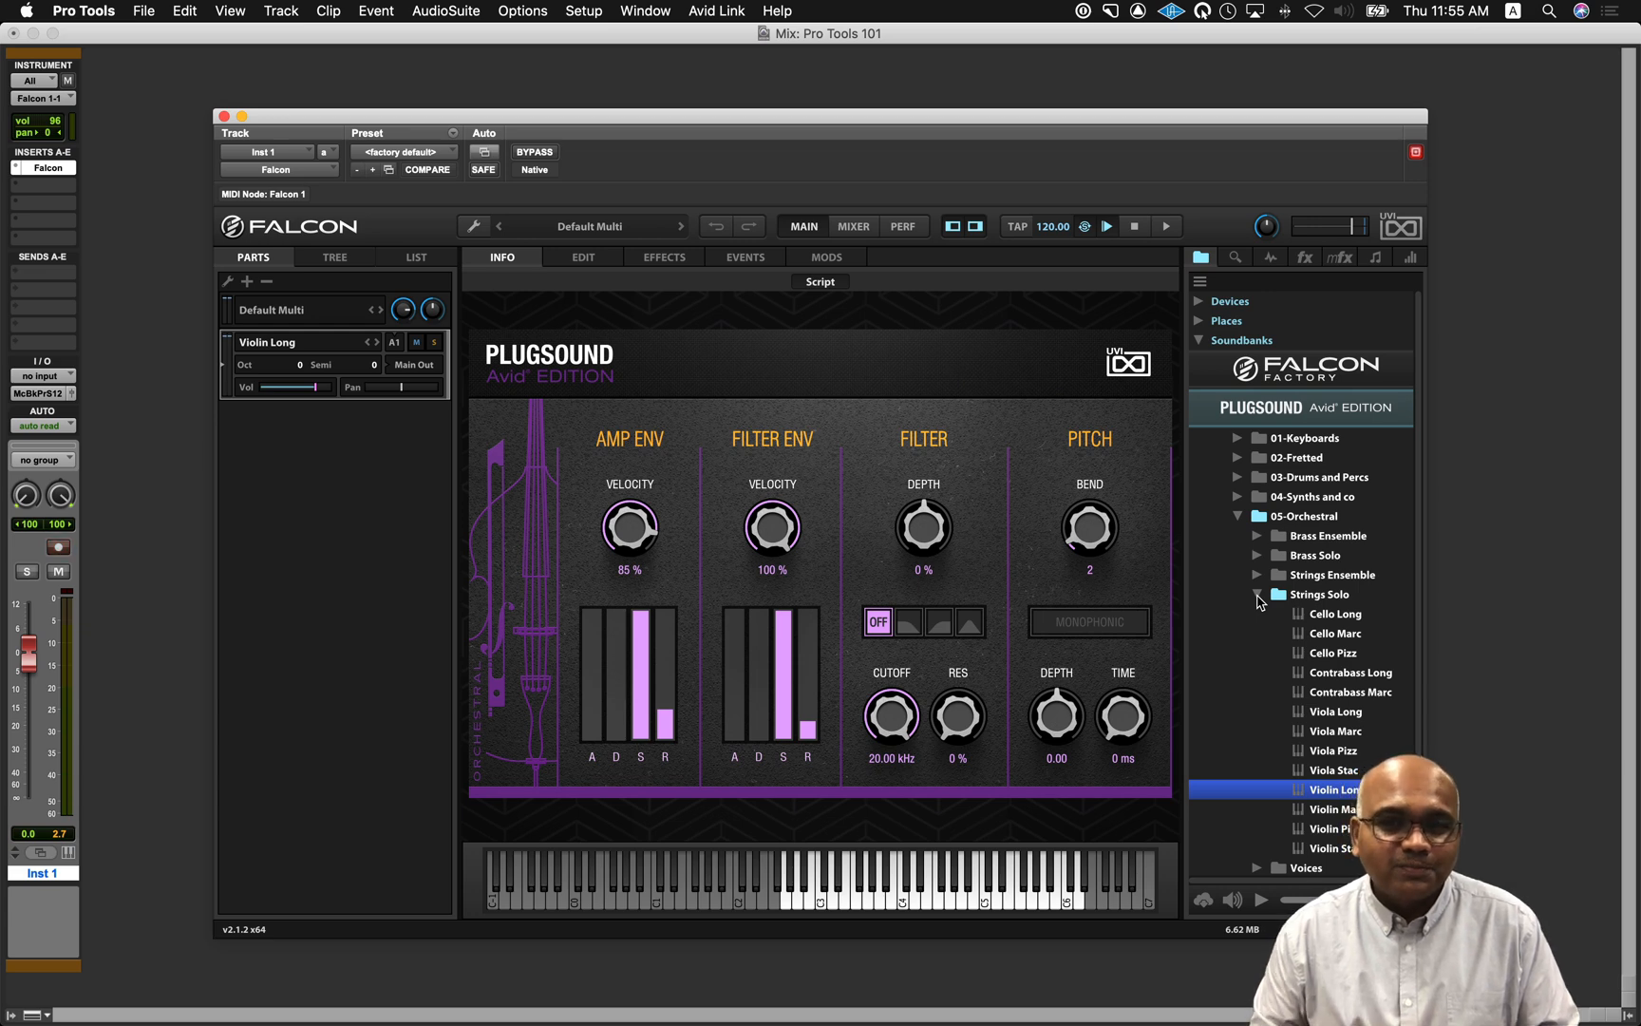
# - Collapse the Strings Solo and 05-Orchestral folders and the Plugsound Avid Edition soundbank
pyautogui.click(1257, 595)
pyautogui.click(1237, 516)
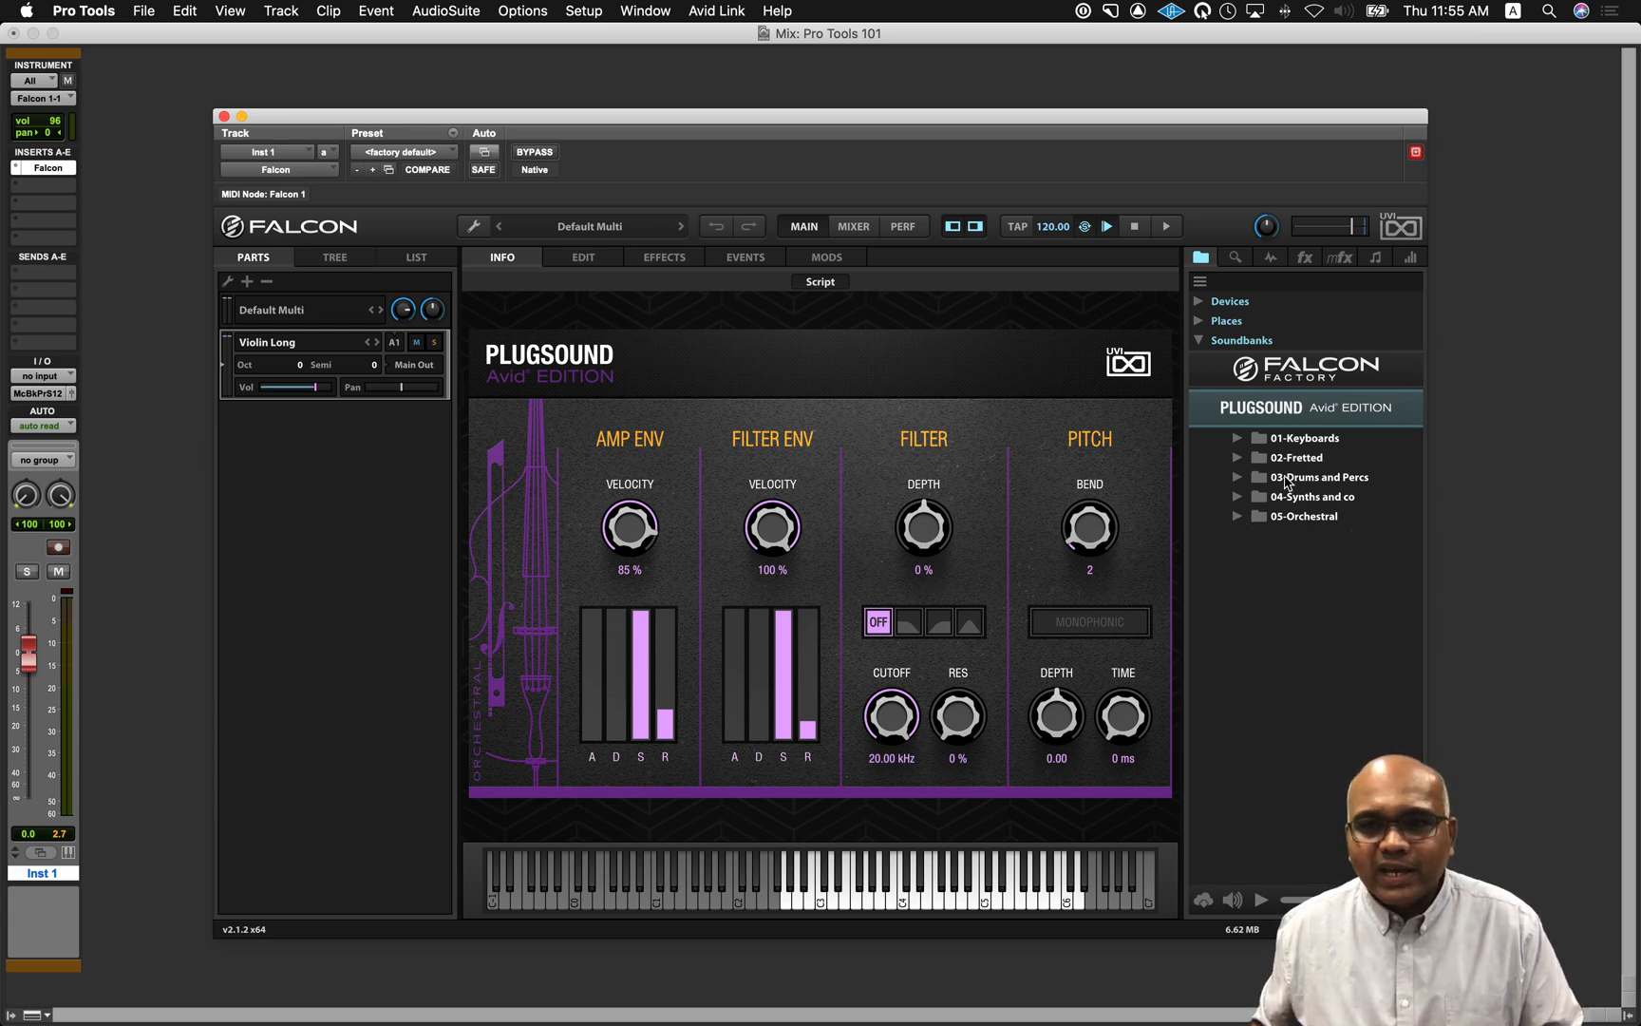
pyautogui.click(1283, 416)
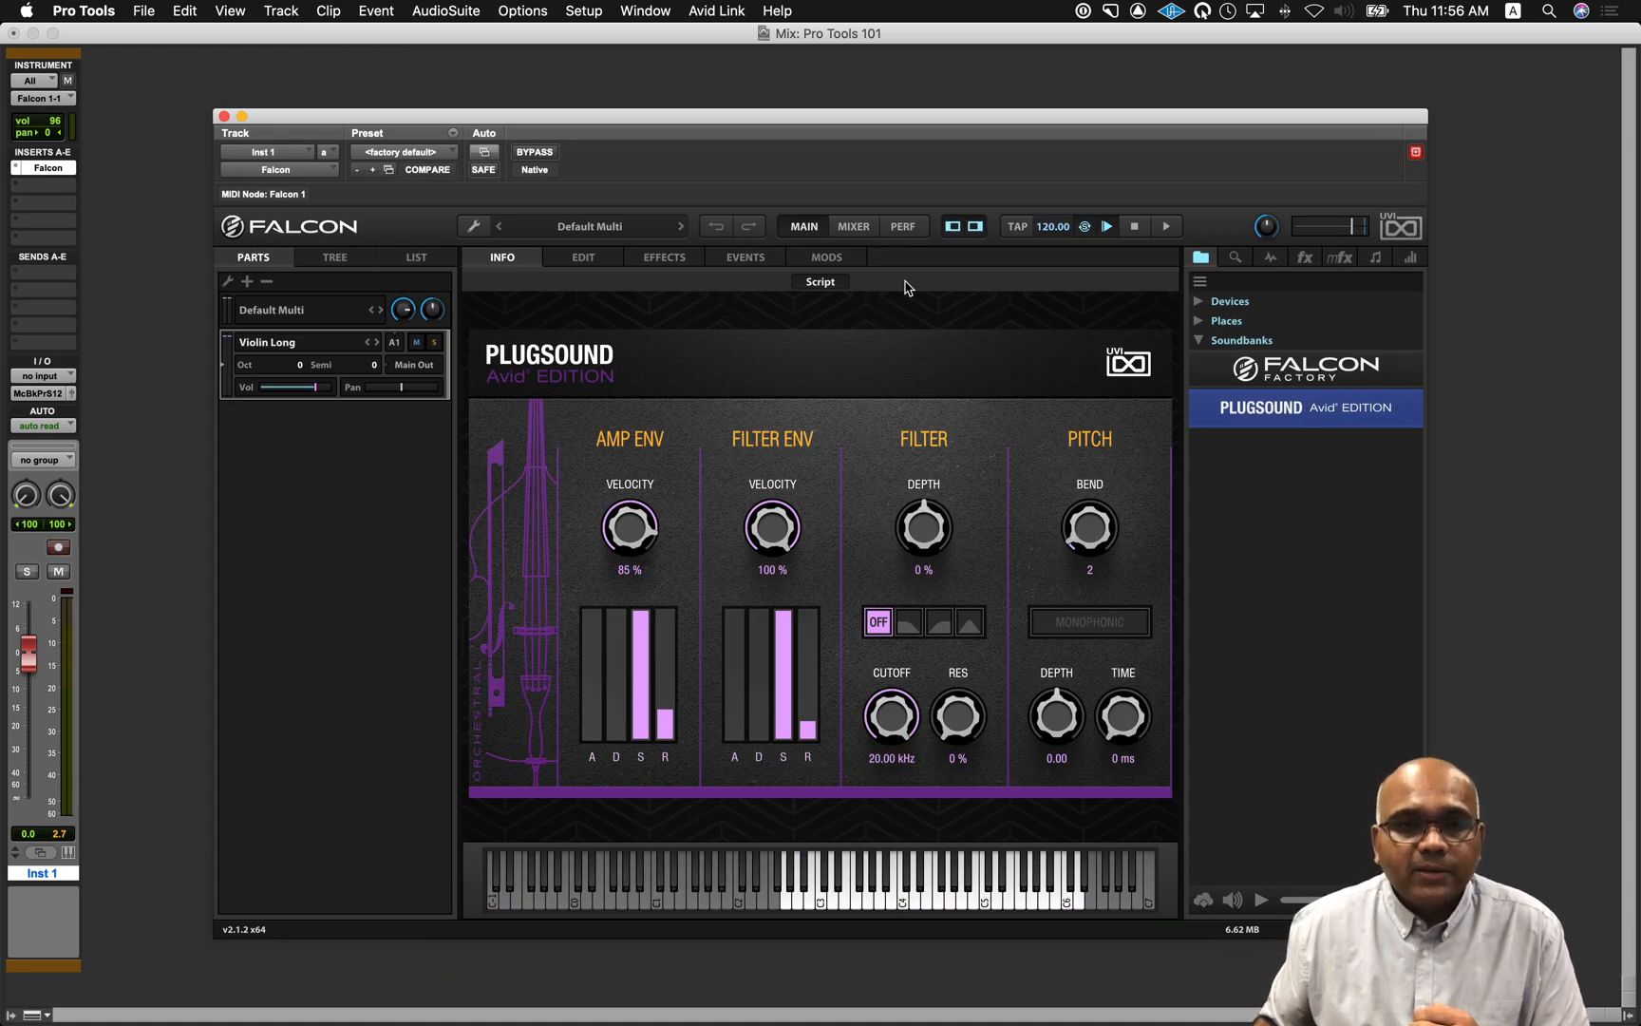
# - Point Falcon's first SoundBanks search path in the preferences to Macintosh HD/Library/Application Support/UVI/Falcon
pyautogui.click(473, 226)
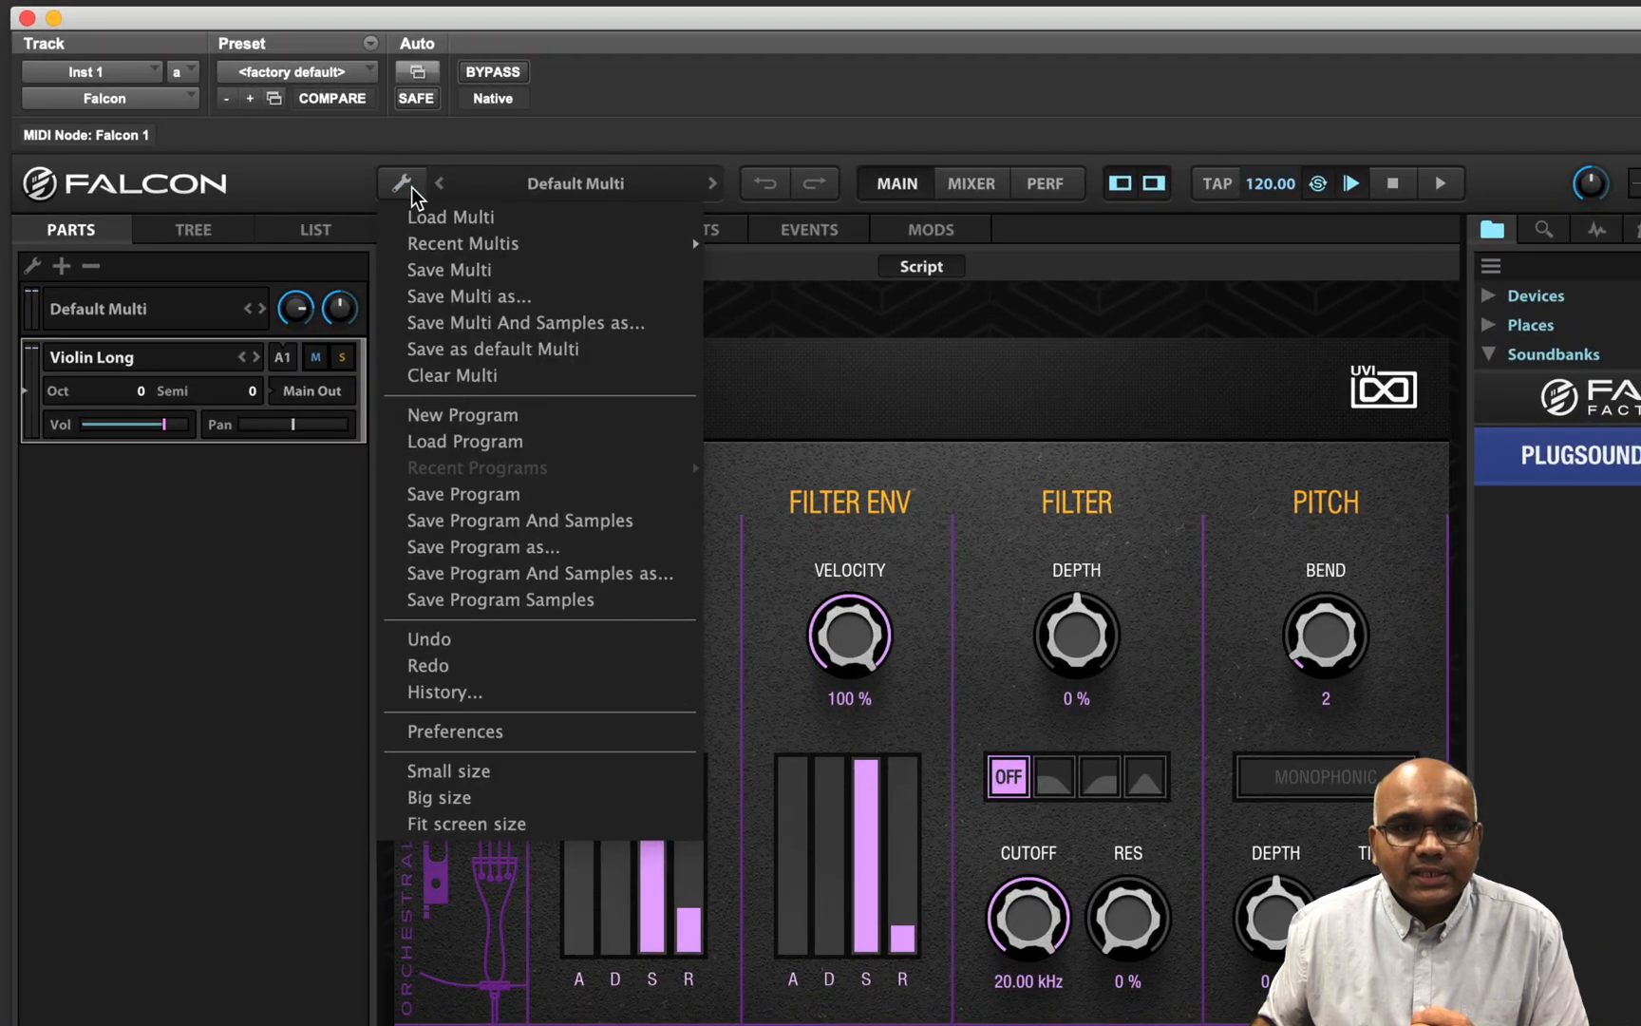
pyautogui.click(567, 731)
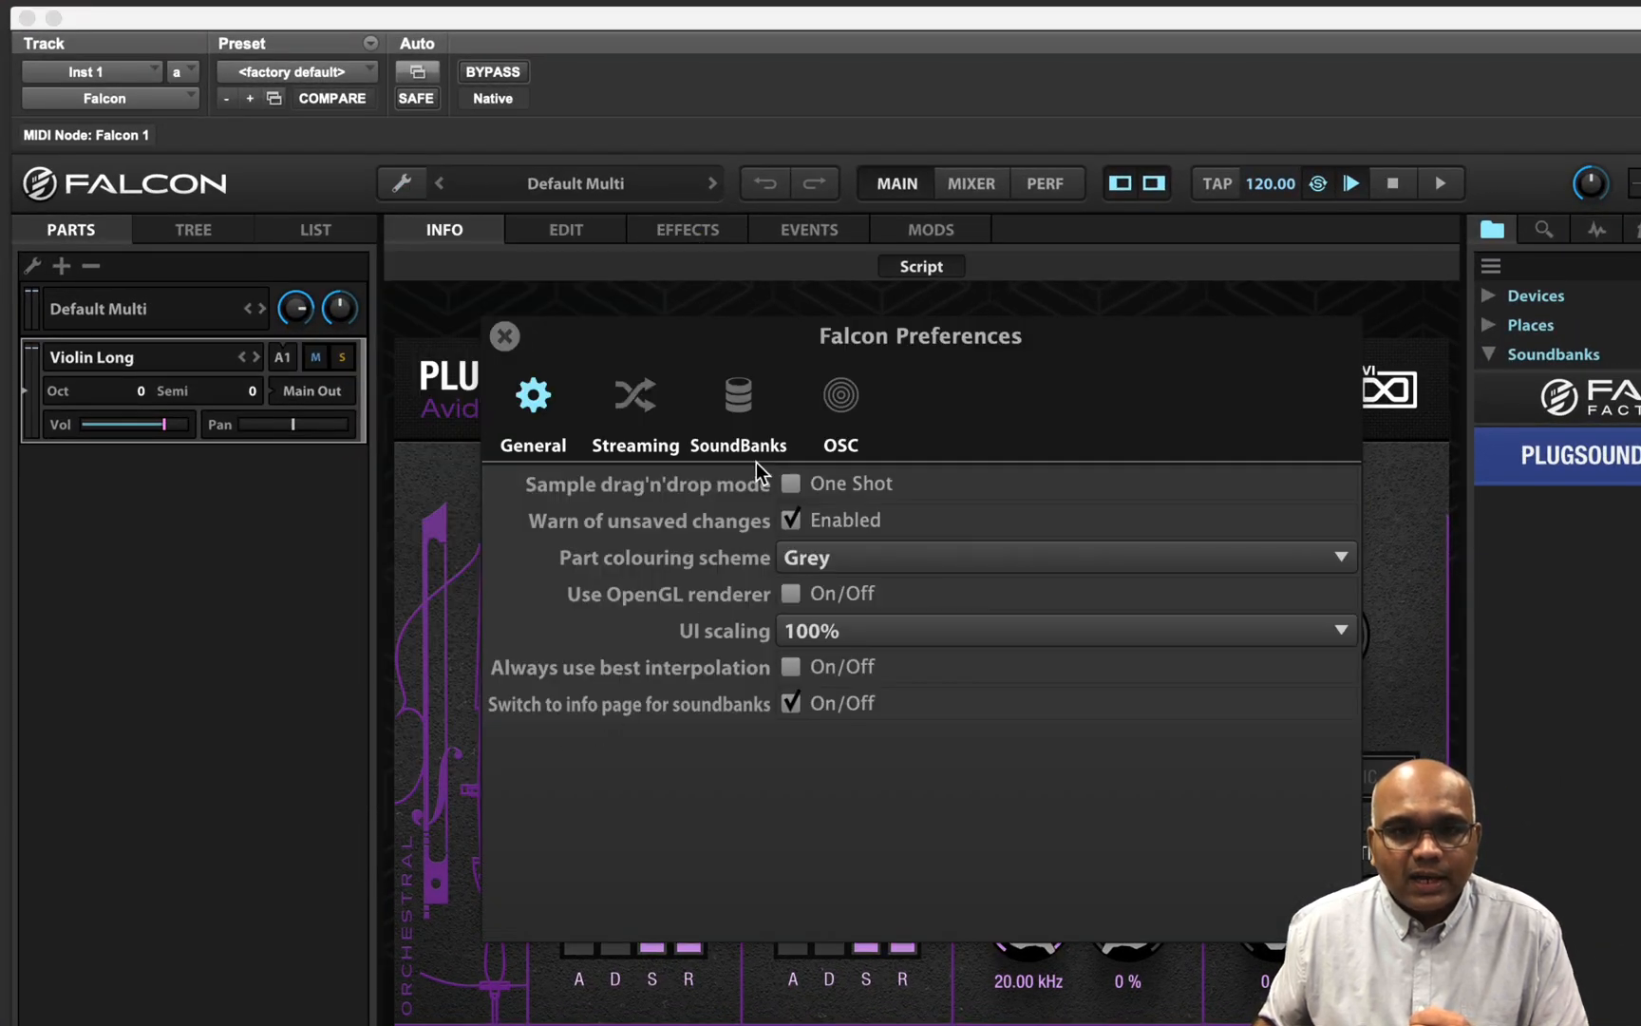
pyautogui.click(749, 407)
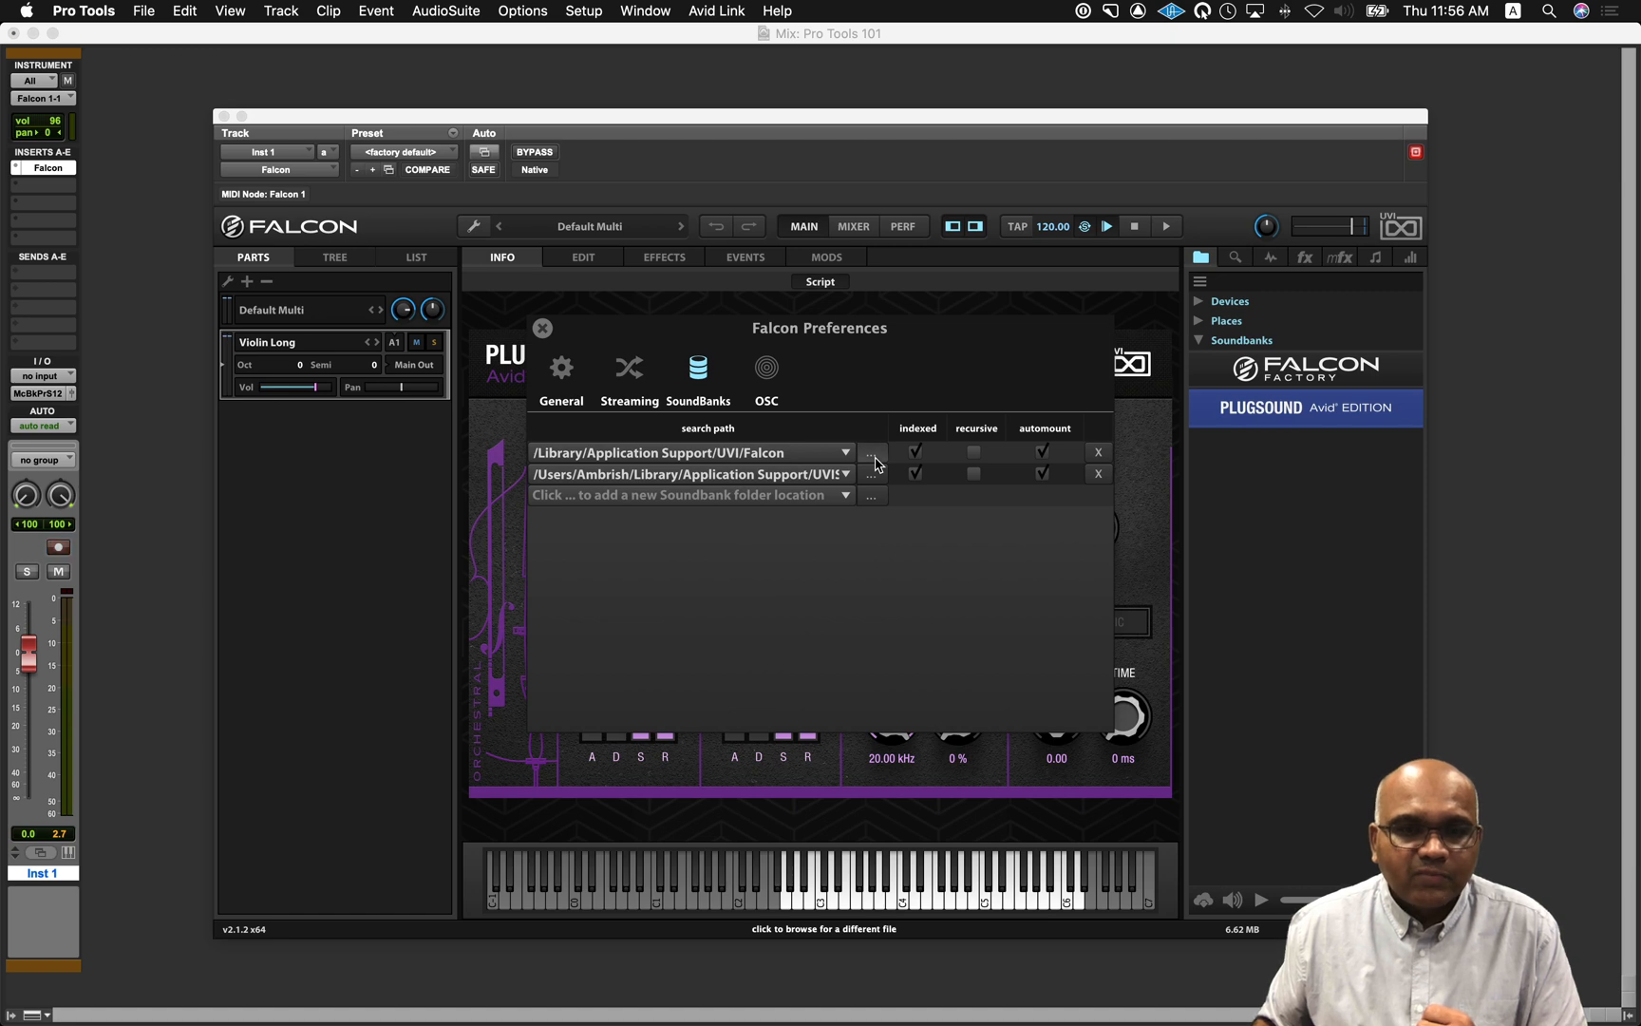
pyautogui.click(874, 458)
pyautogui.click(346, 450)
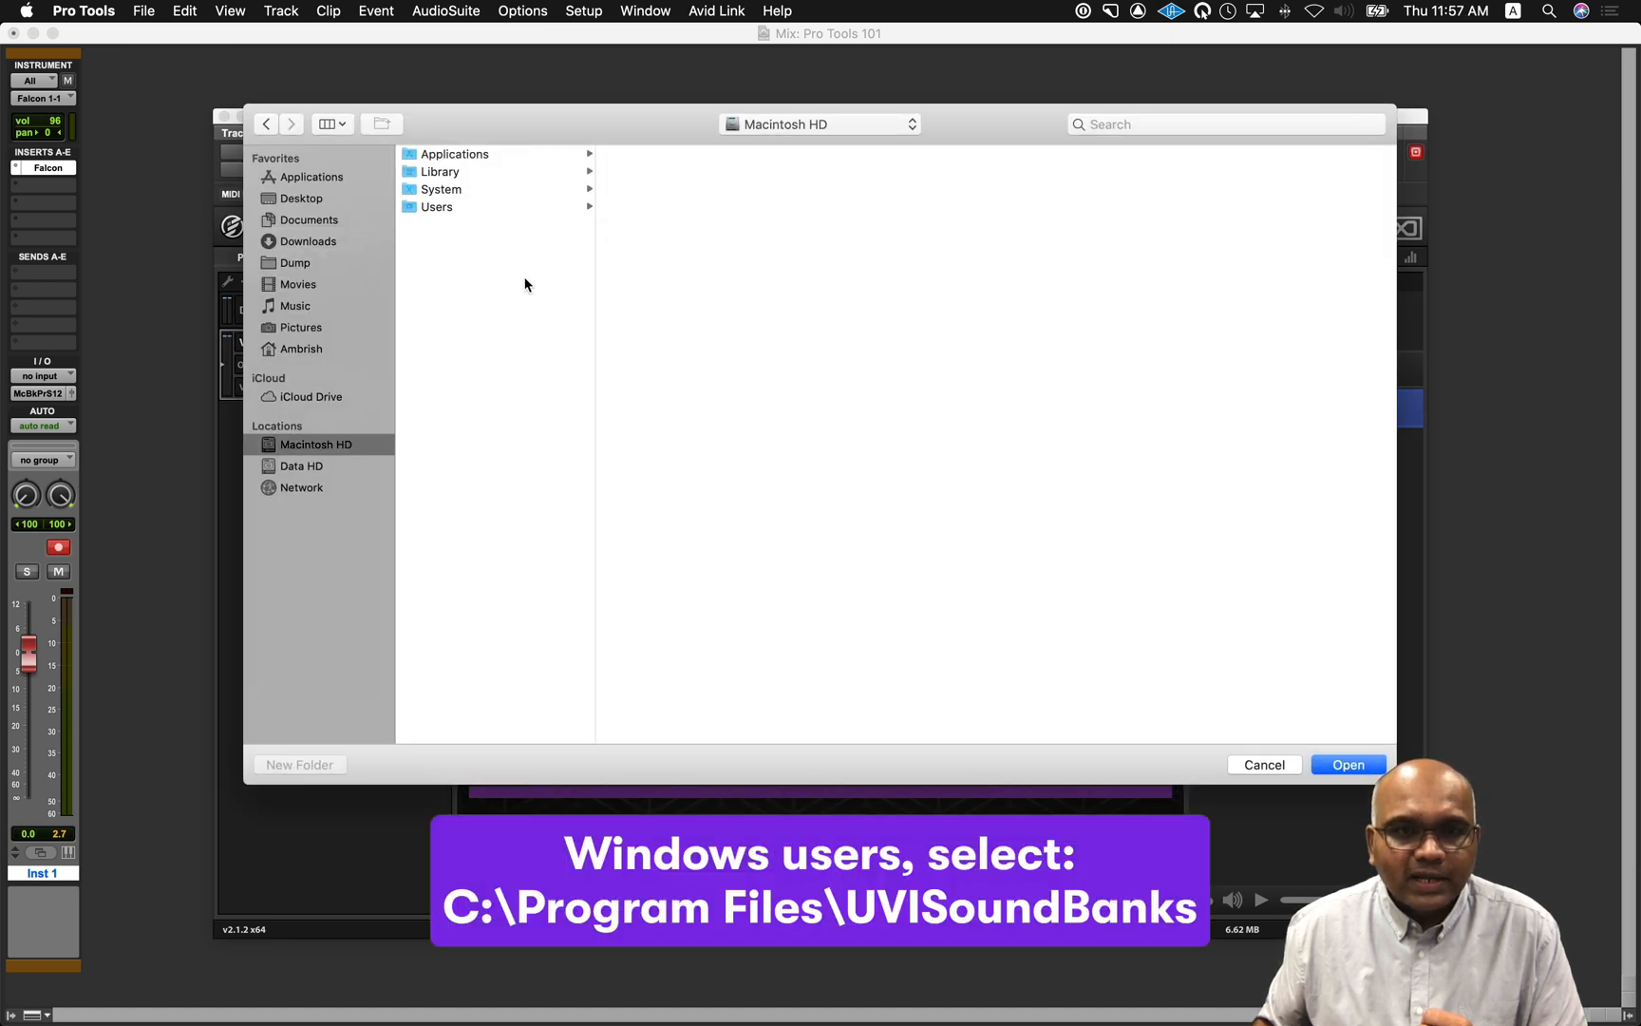
pyautogui.click(515, 171)
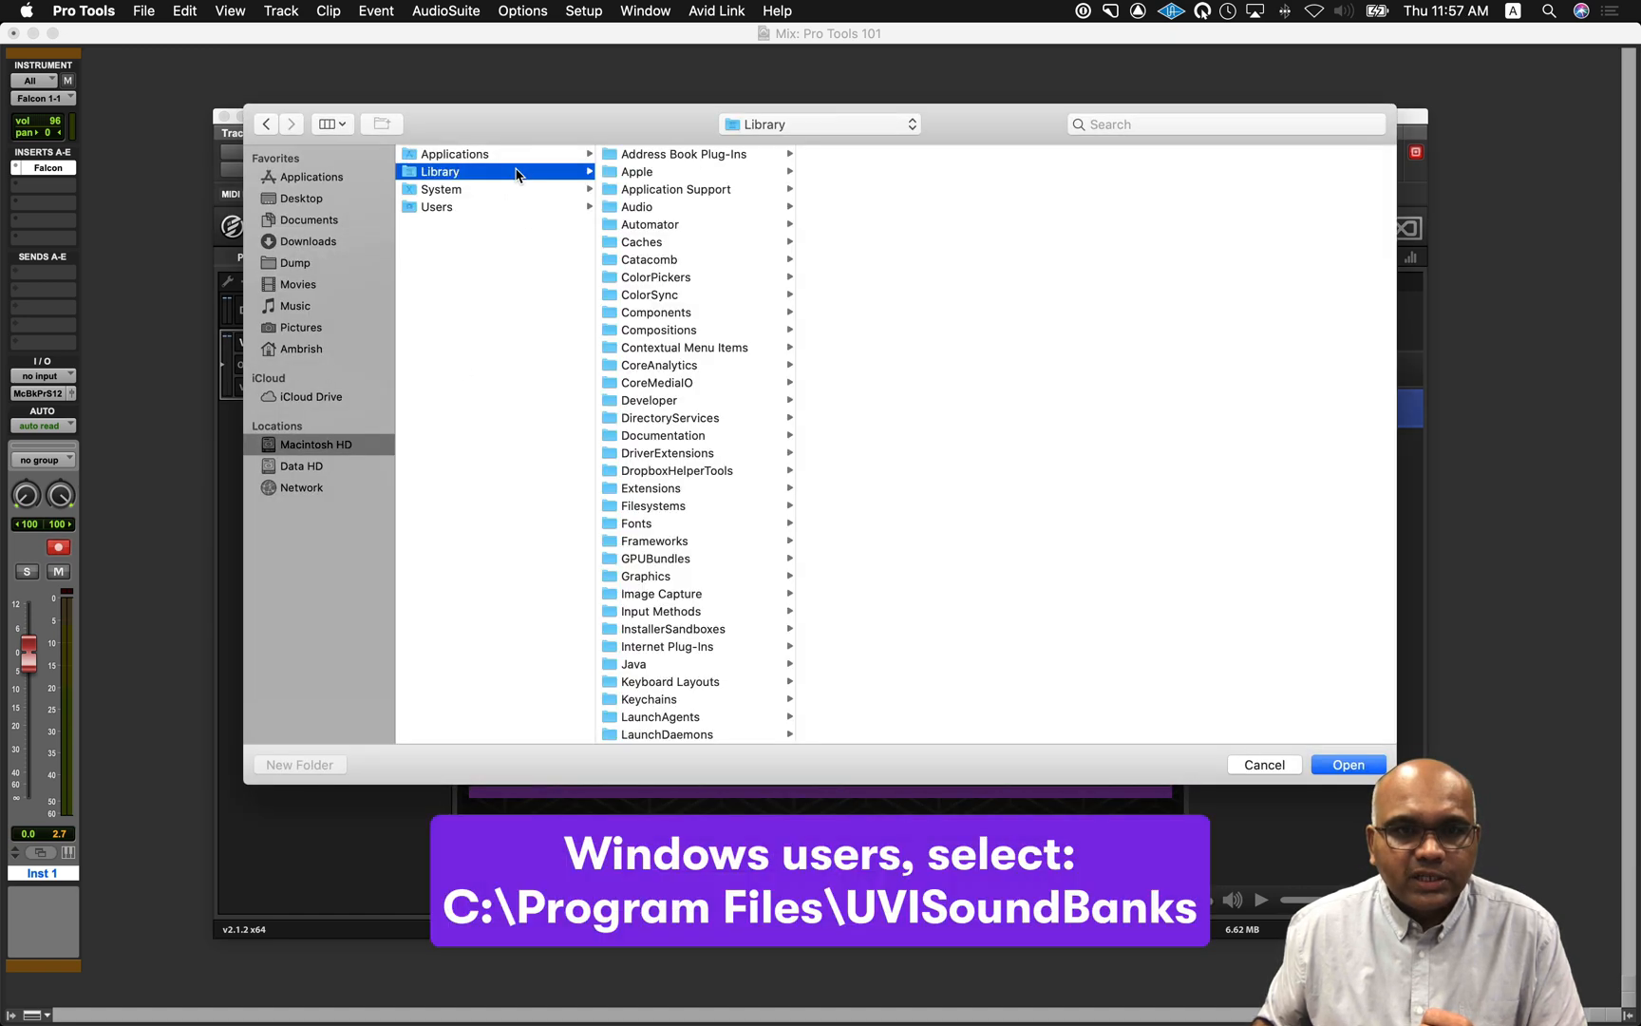
pyautogui.click(667, 188)
pyautogui.click(847, 662)
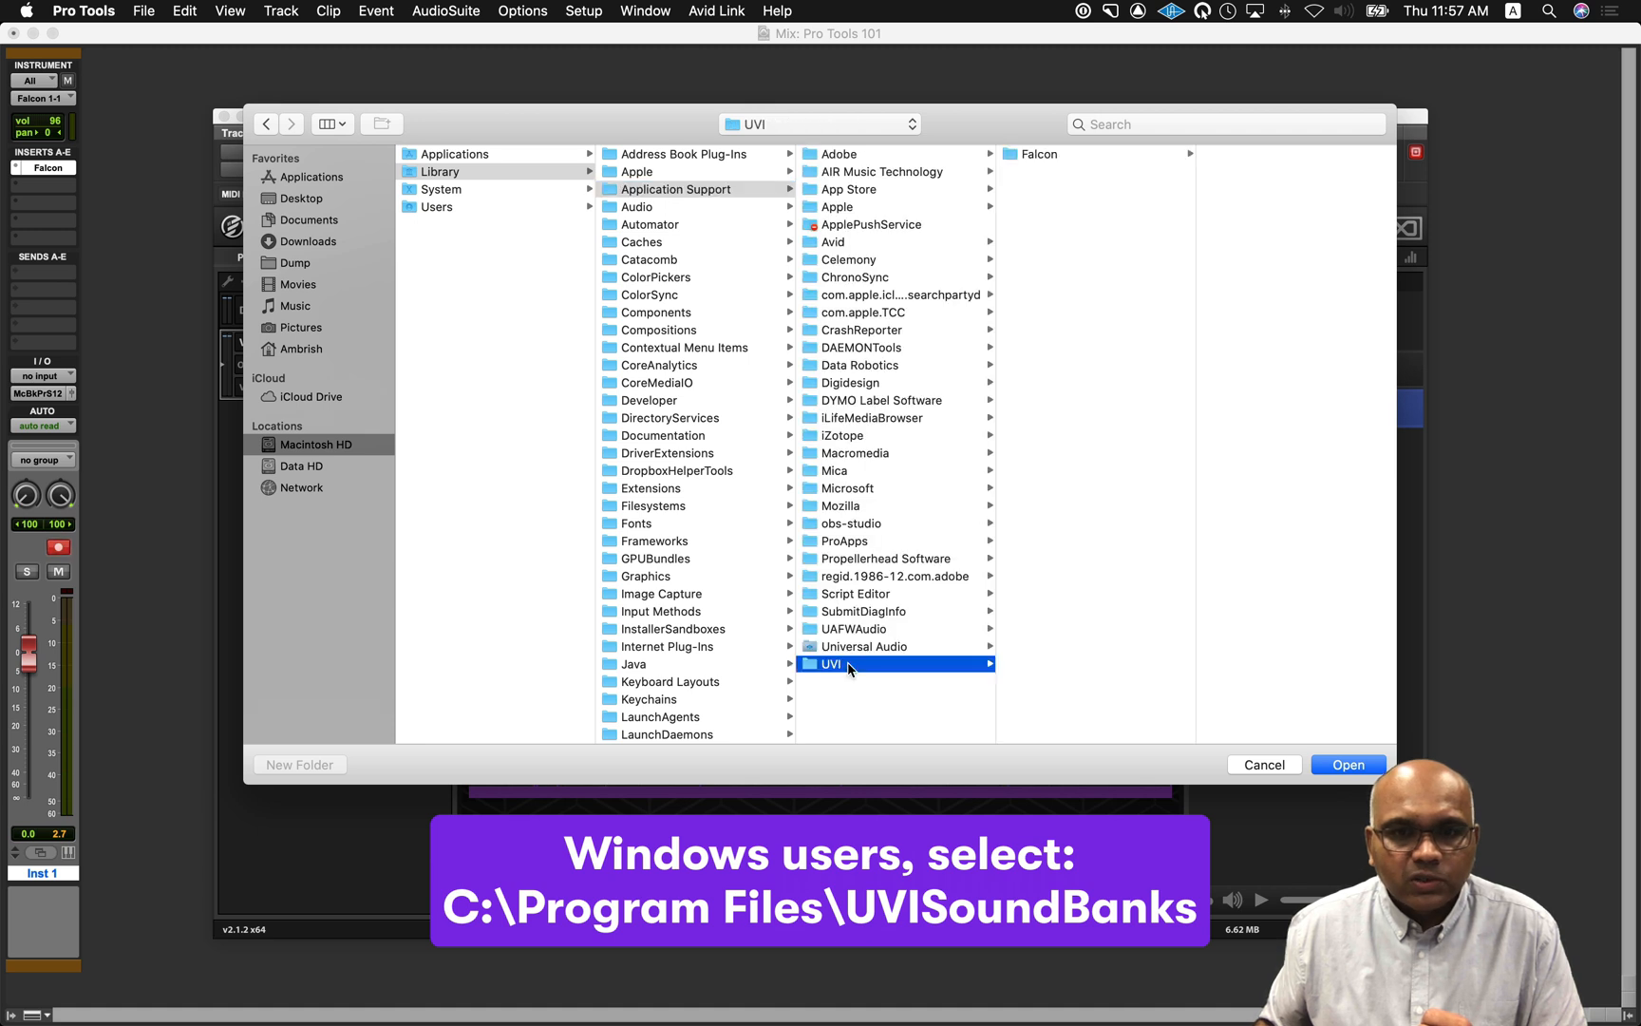
pyautogui.click(1124, 157)
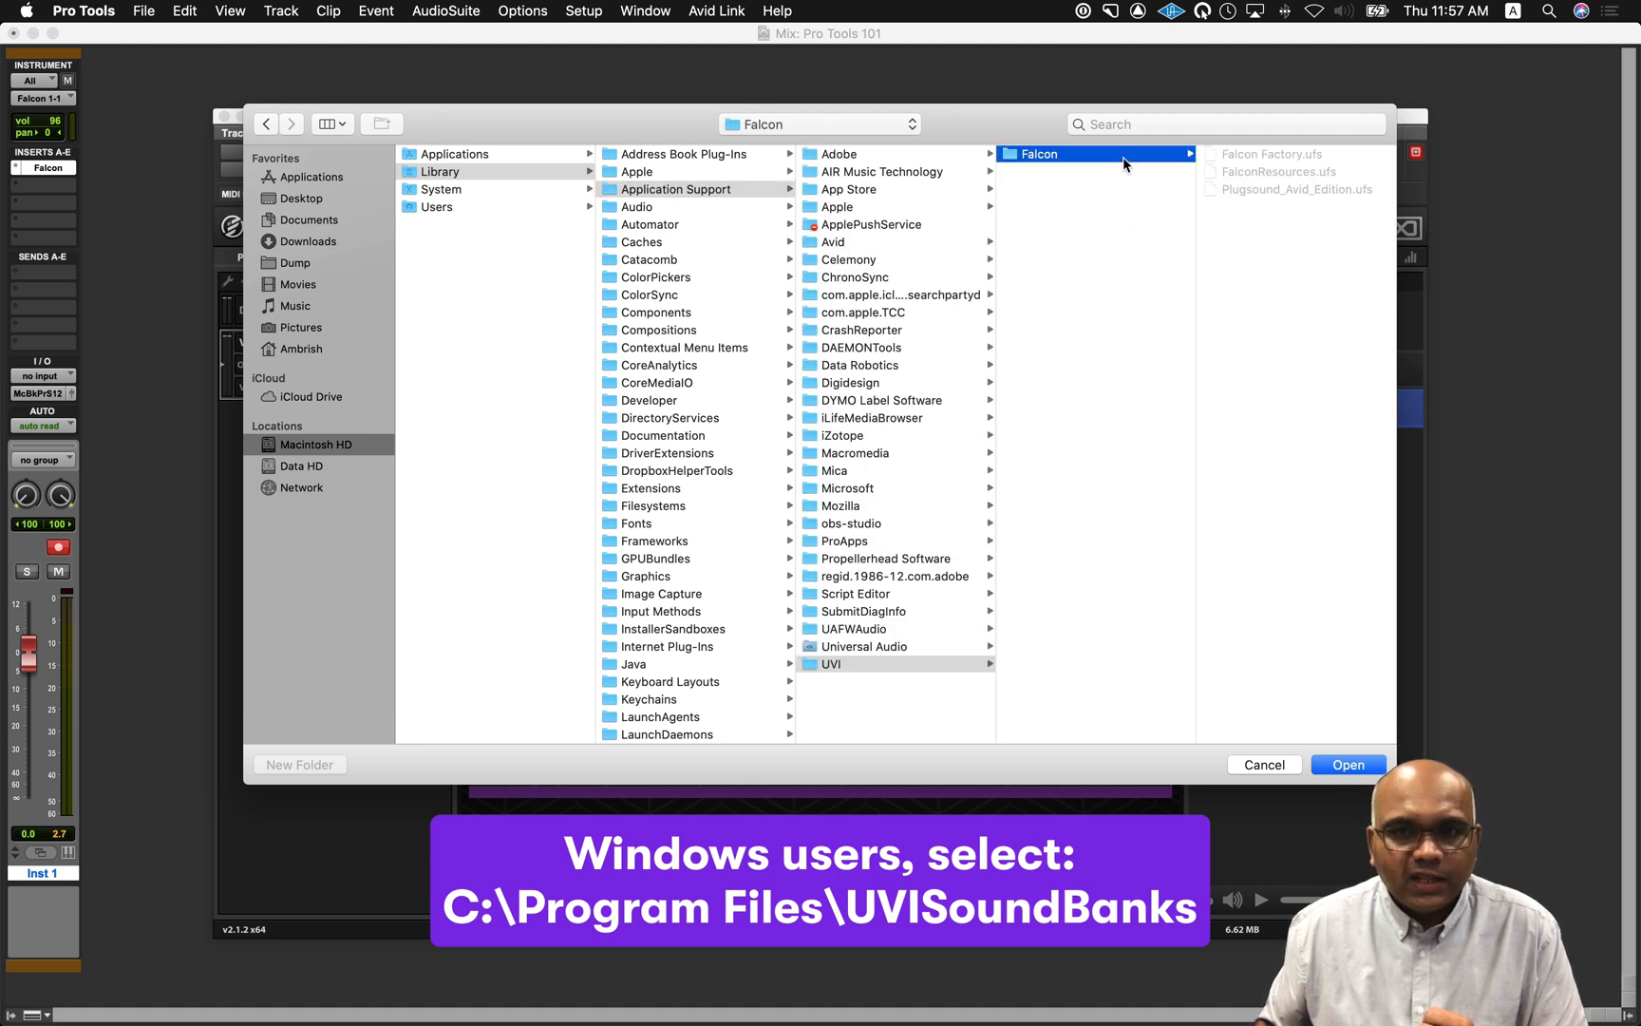
pyautogui.click(1348, 765)
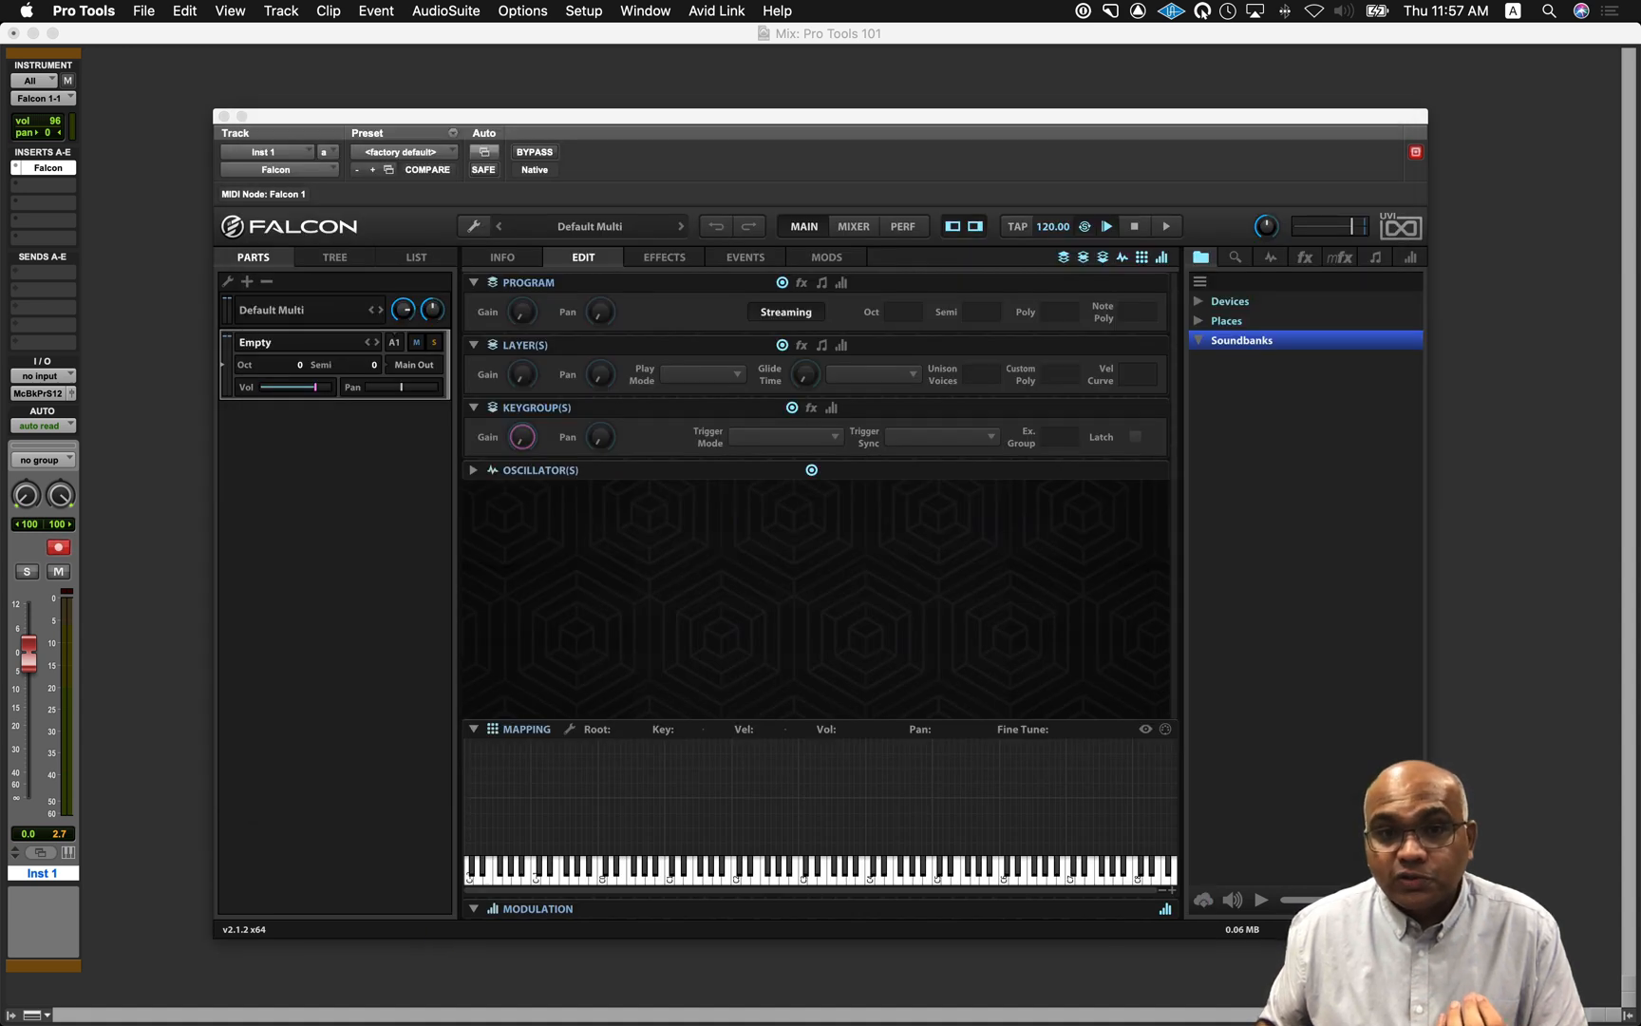
# - Remove Falcon from the first insert of track Inst 1 and reinsert it as the multichannel instrument Falcon (stereo)
pyautogui.click(16, 171)
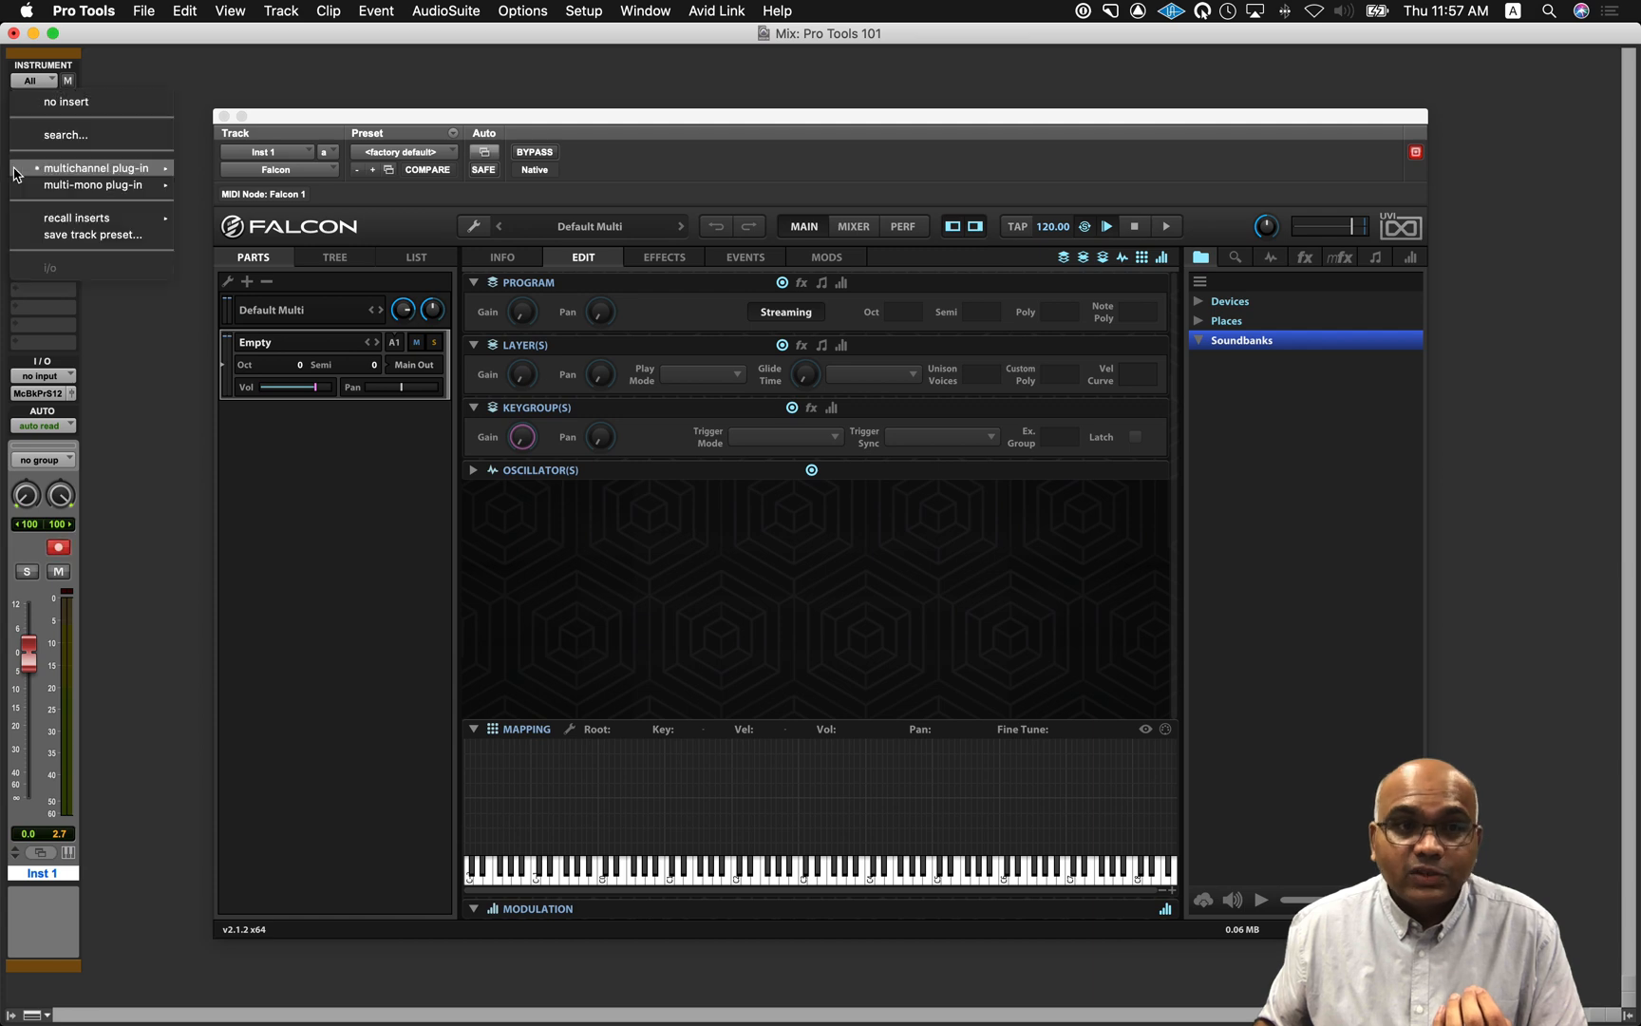
pyautogui.click(86, 102)
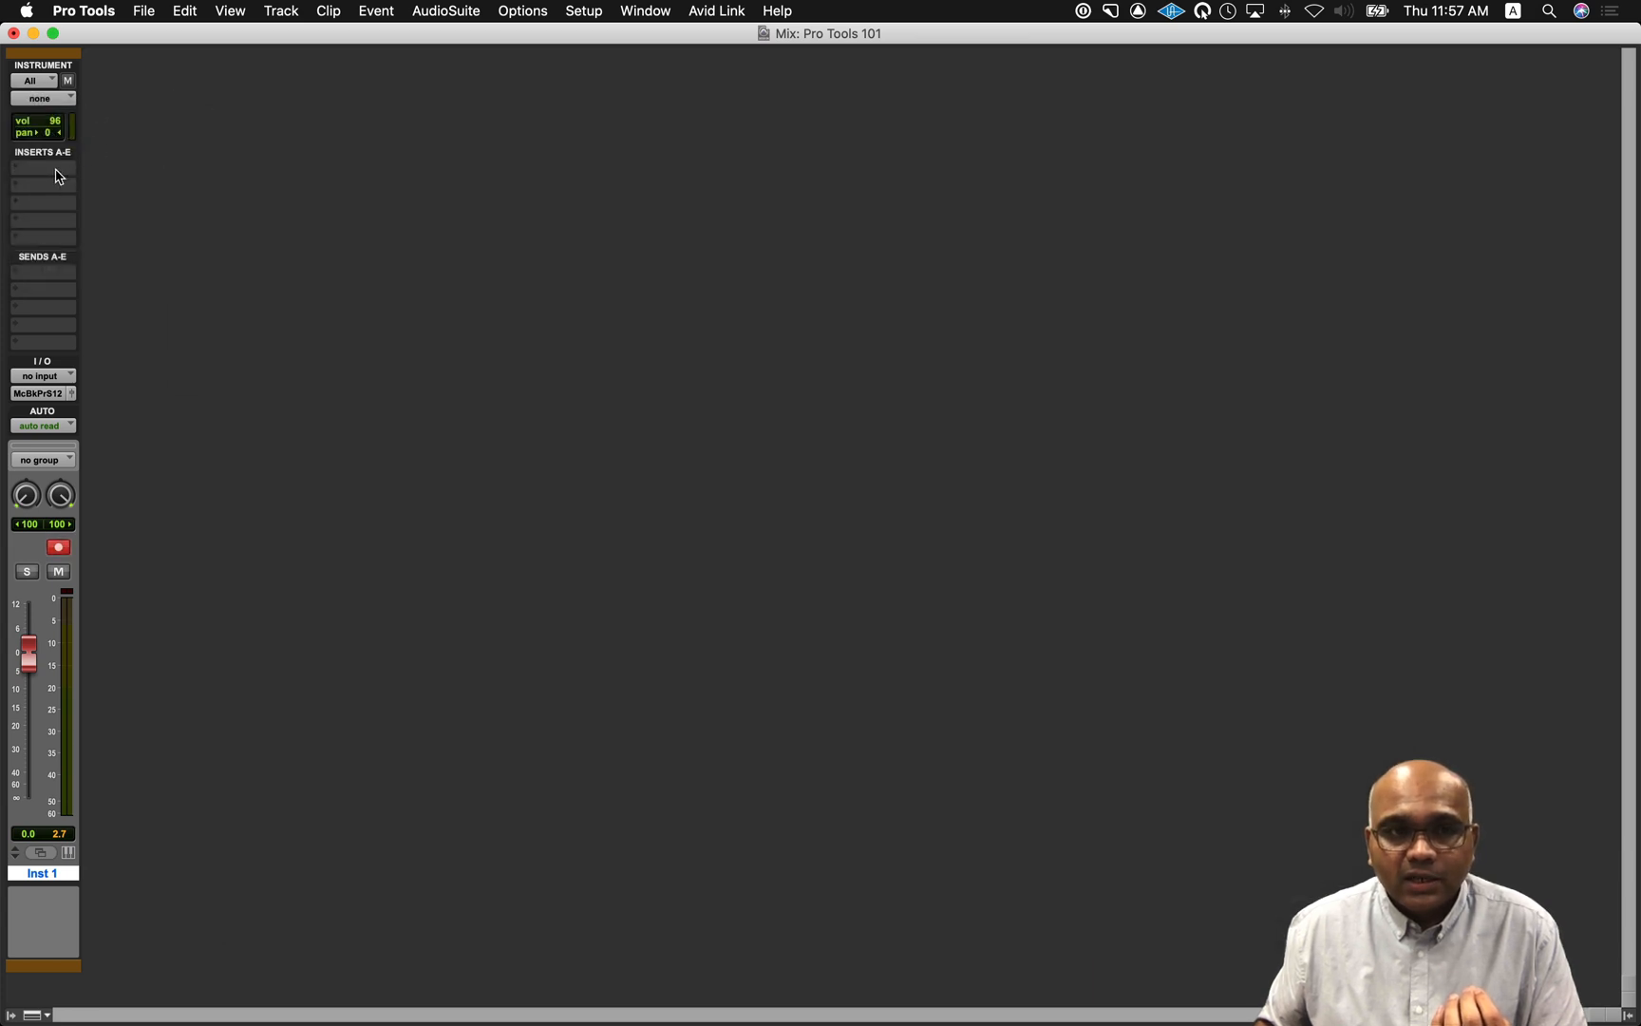
pyautogui.click(57, 172)
pyautogui.moveTo(105, 168)
pyautogui.moveTo(296, 339)
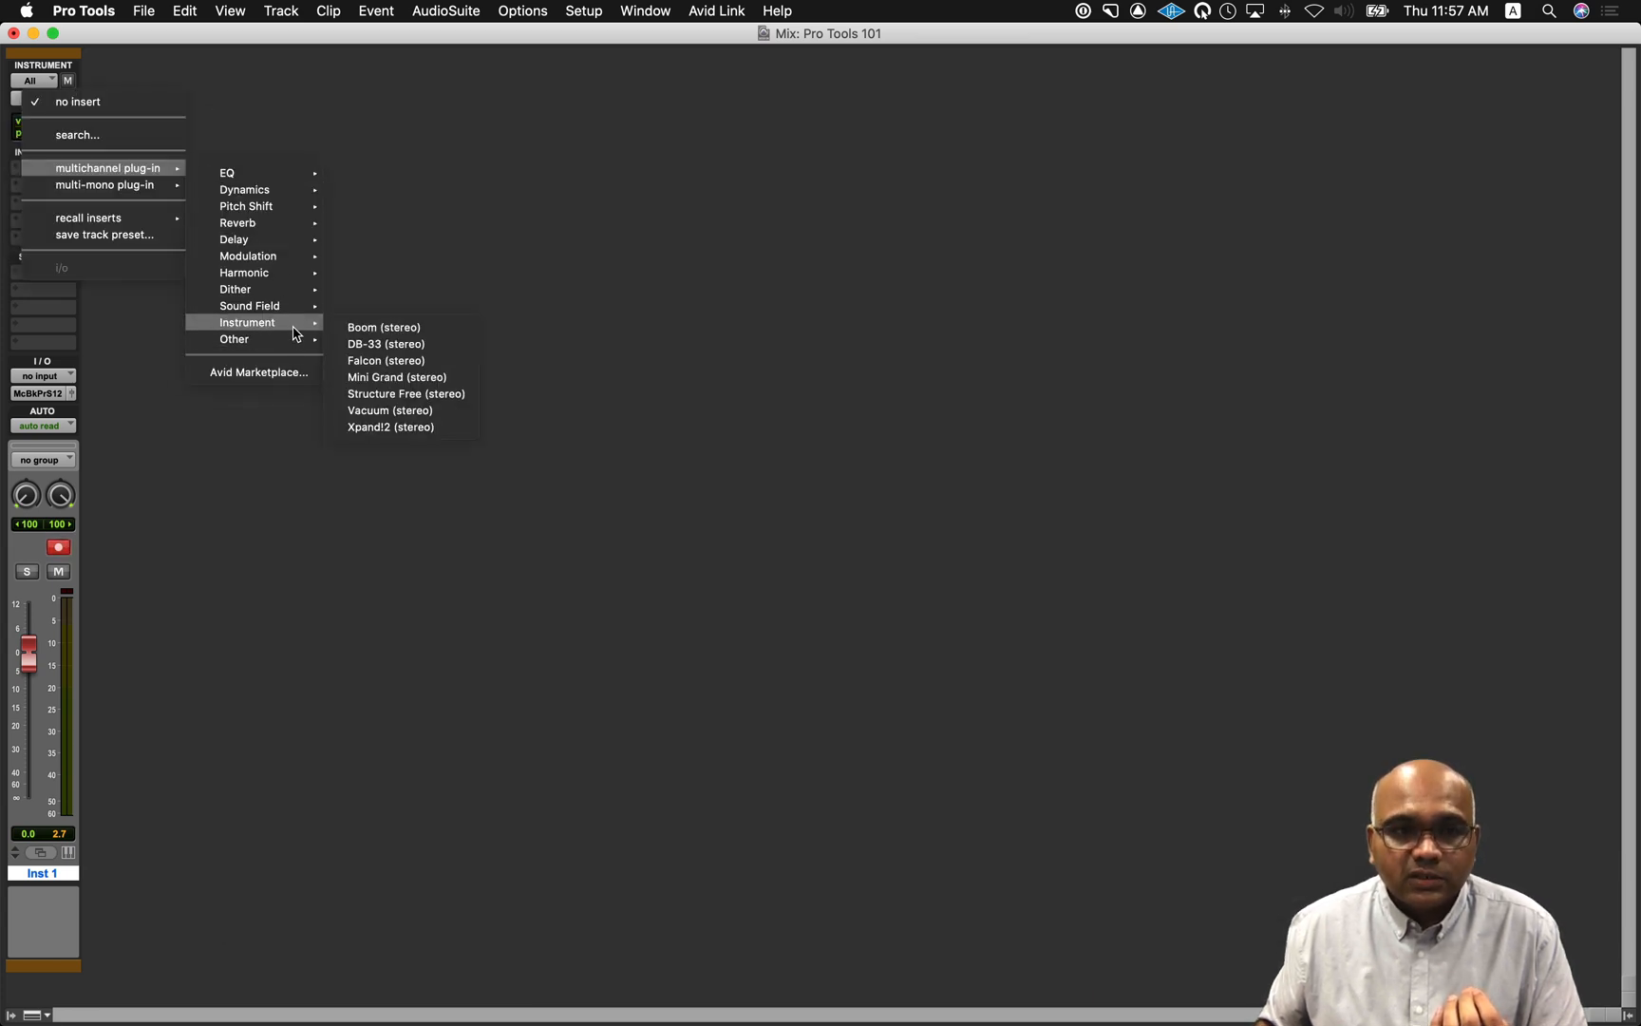
pyautogui.click(427, 369)
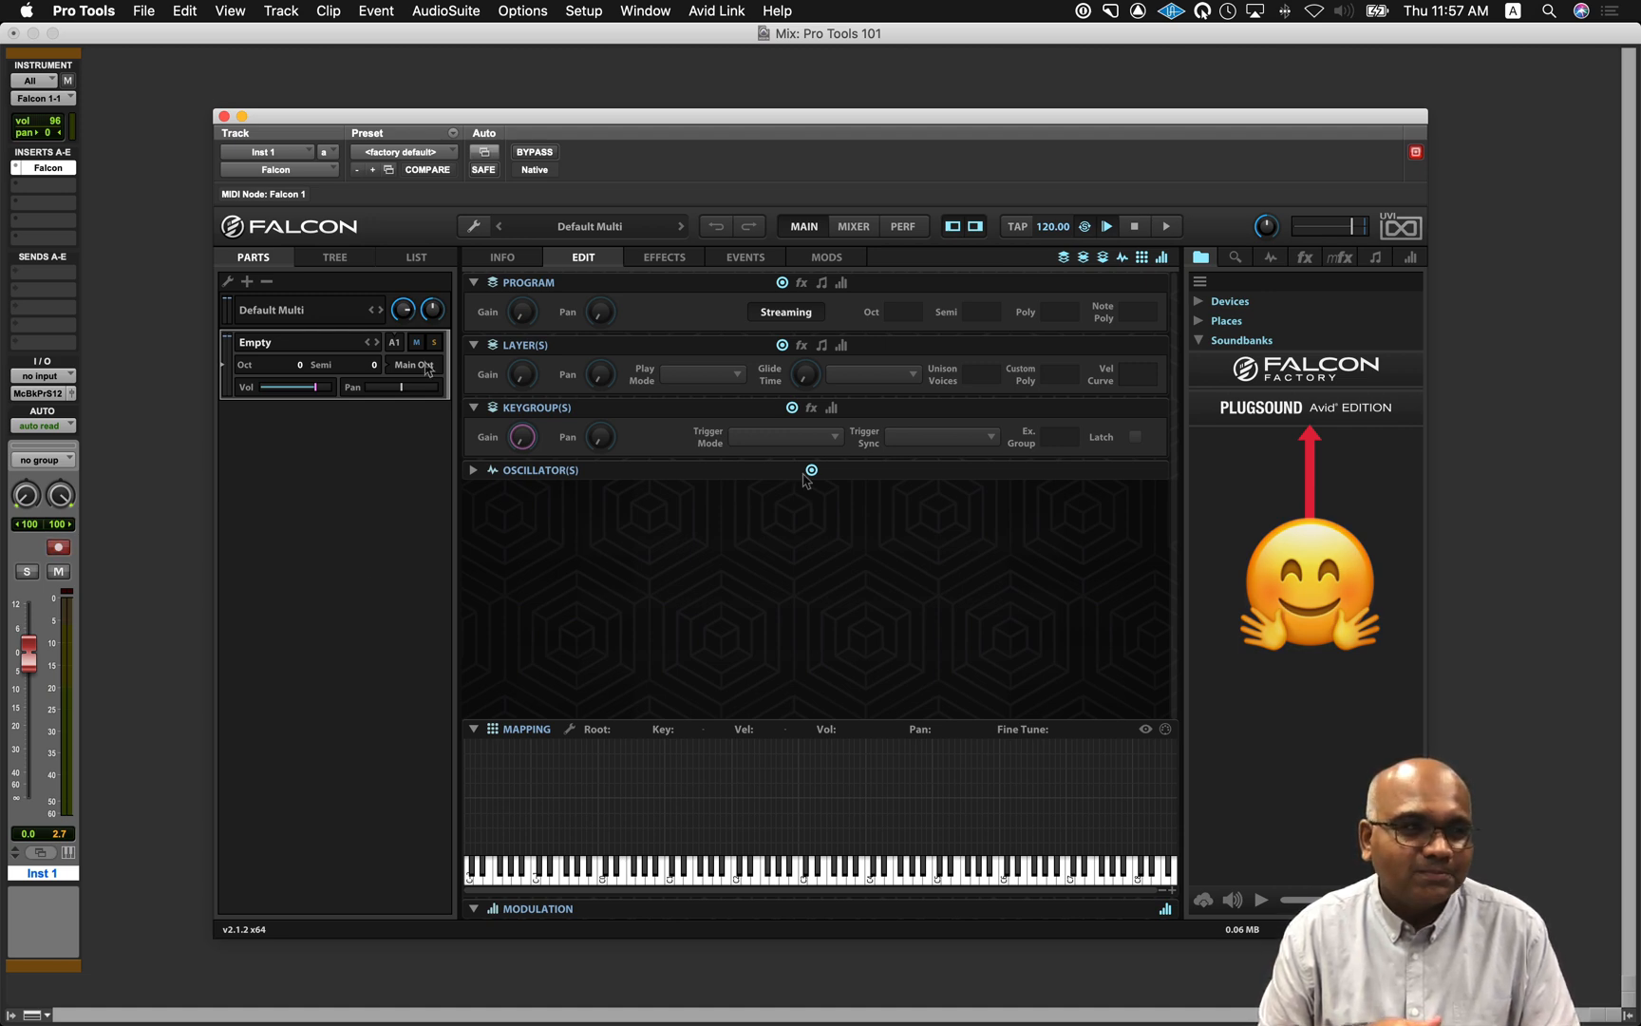
# - Load Violin Stac from Strings Solo under 05-Orchestral in the Plugsound Avid Edition soundbank
pyautogui.click(1306, 408)
pyautogui.click(1236, 515)
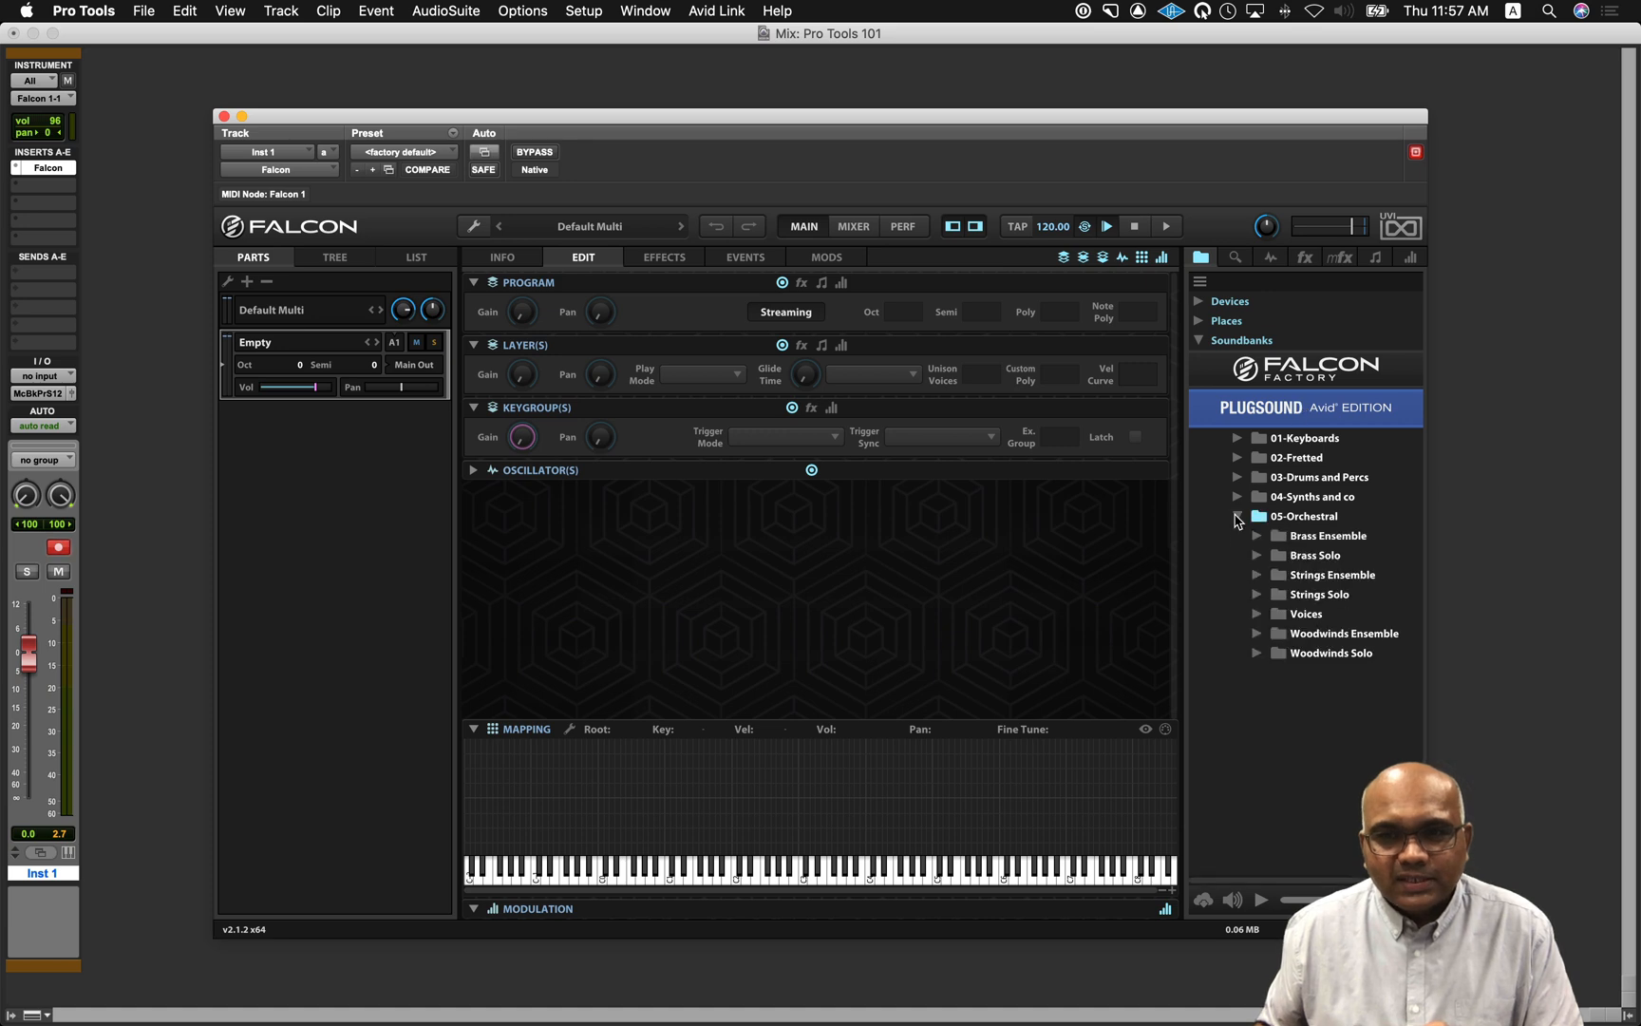
pyautogui.click(1257, 595)
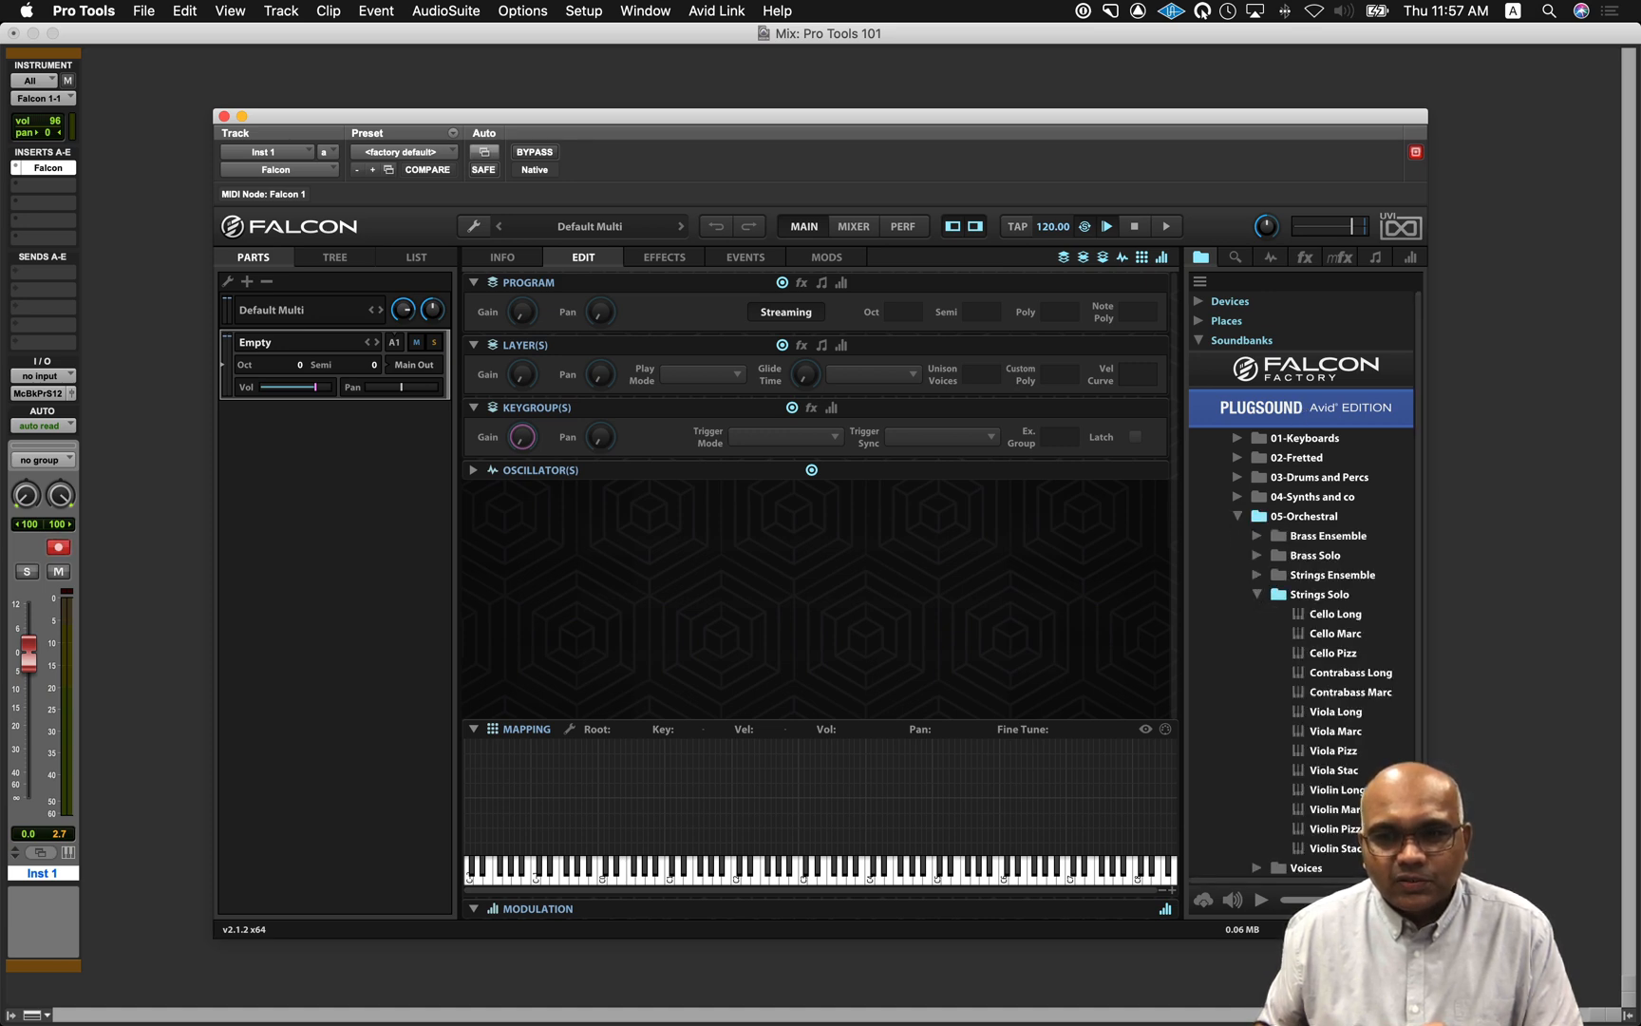
pyautogui.doubleClick(1357, 848)
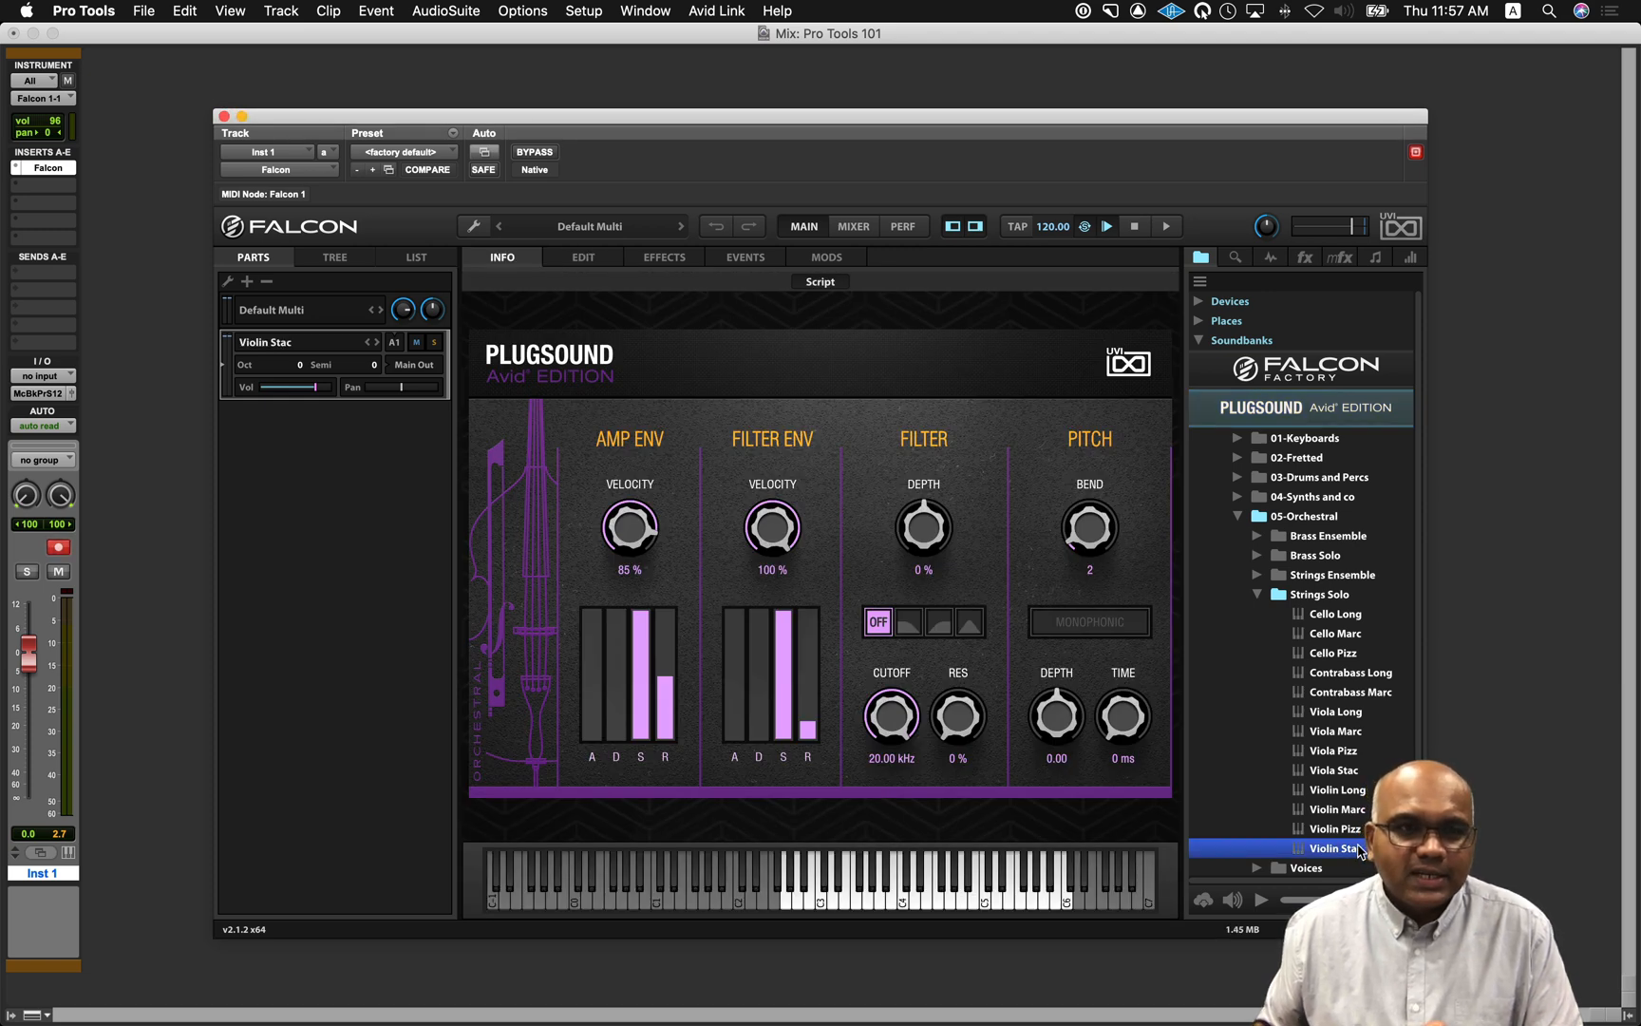
# - Close the Falcon plug-in window and switch from the Mix window to the Edit window
pyautogui.click(117, 567)
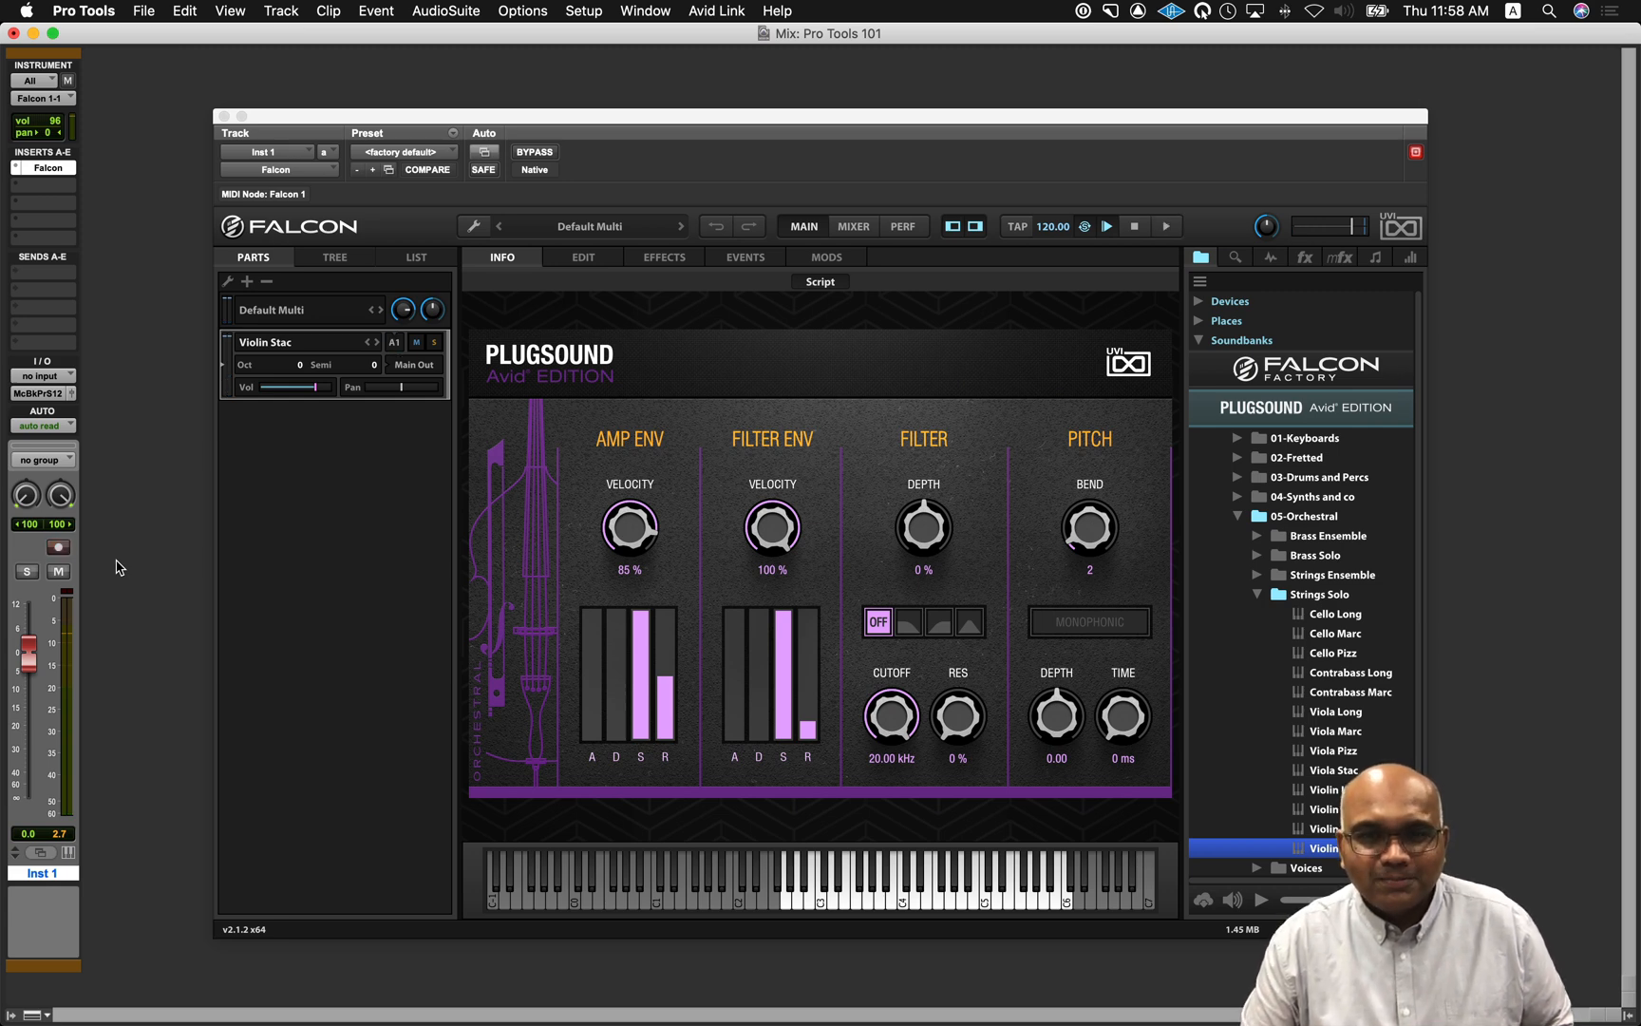
pyautogui.click(225, 116)
pyautogui.press('super+equal')
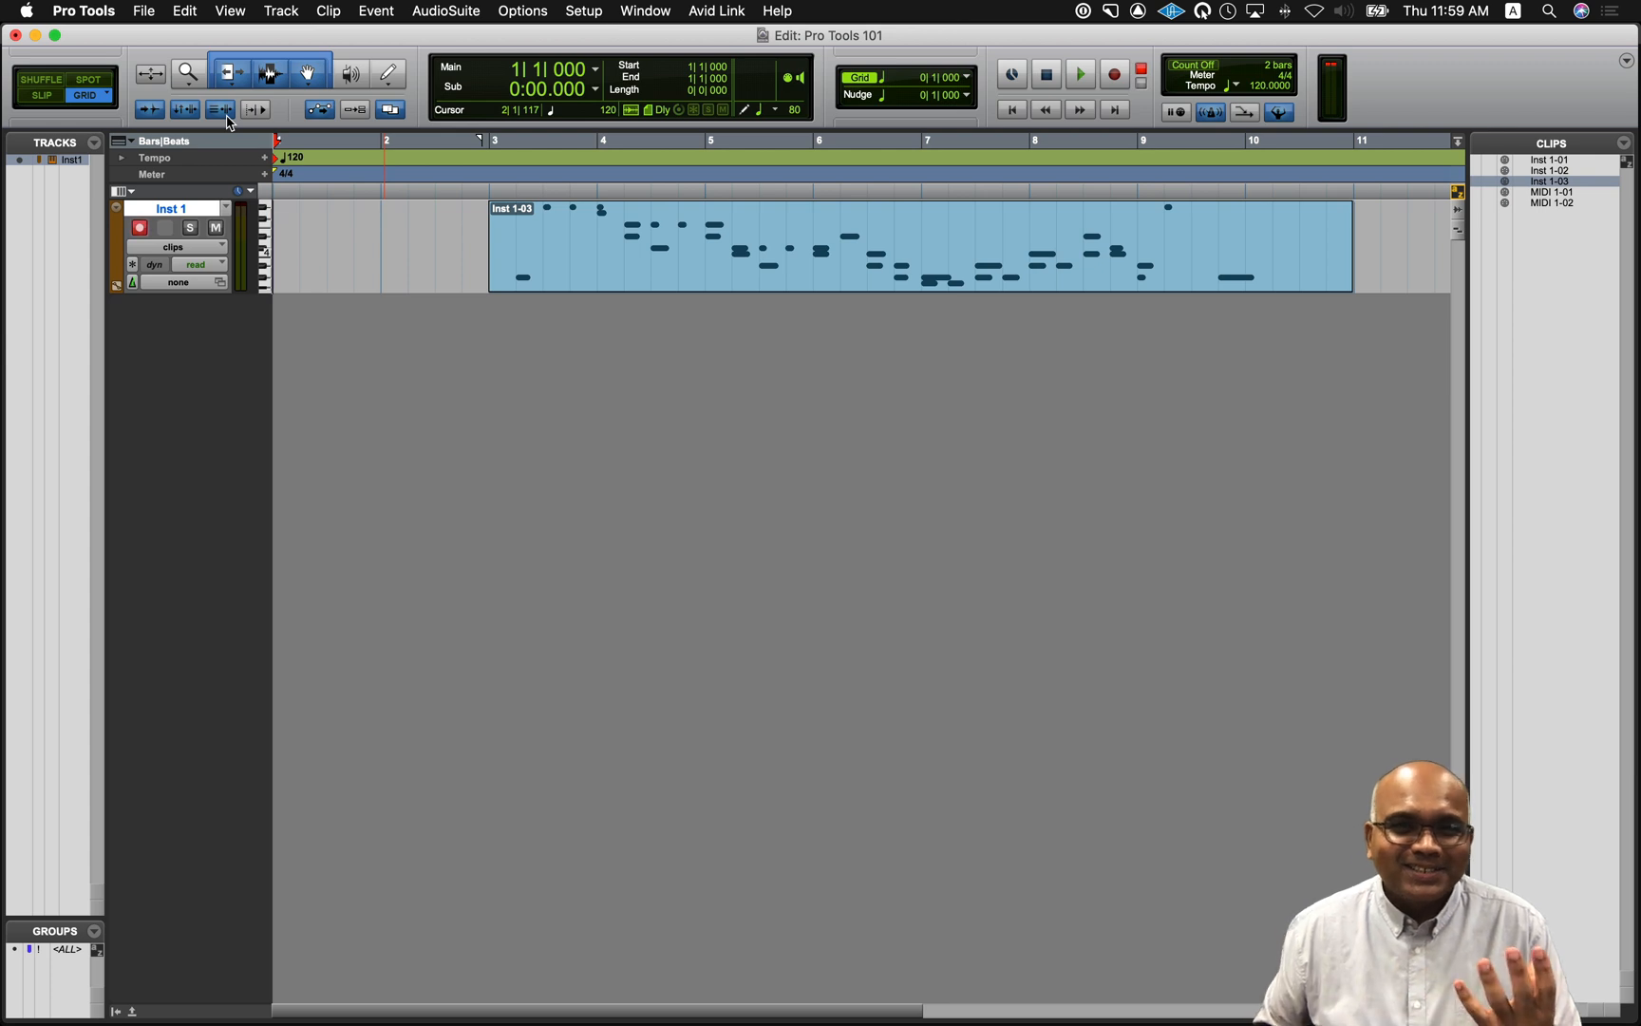
# - Check the Input Quantize settings in Event Operations and close them
pyautogui.click(376, 11)
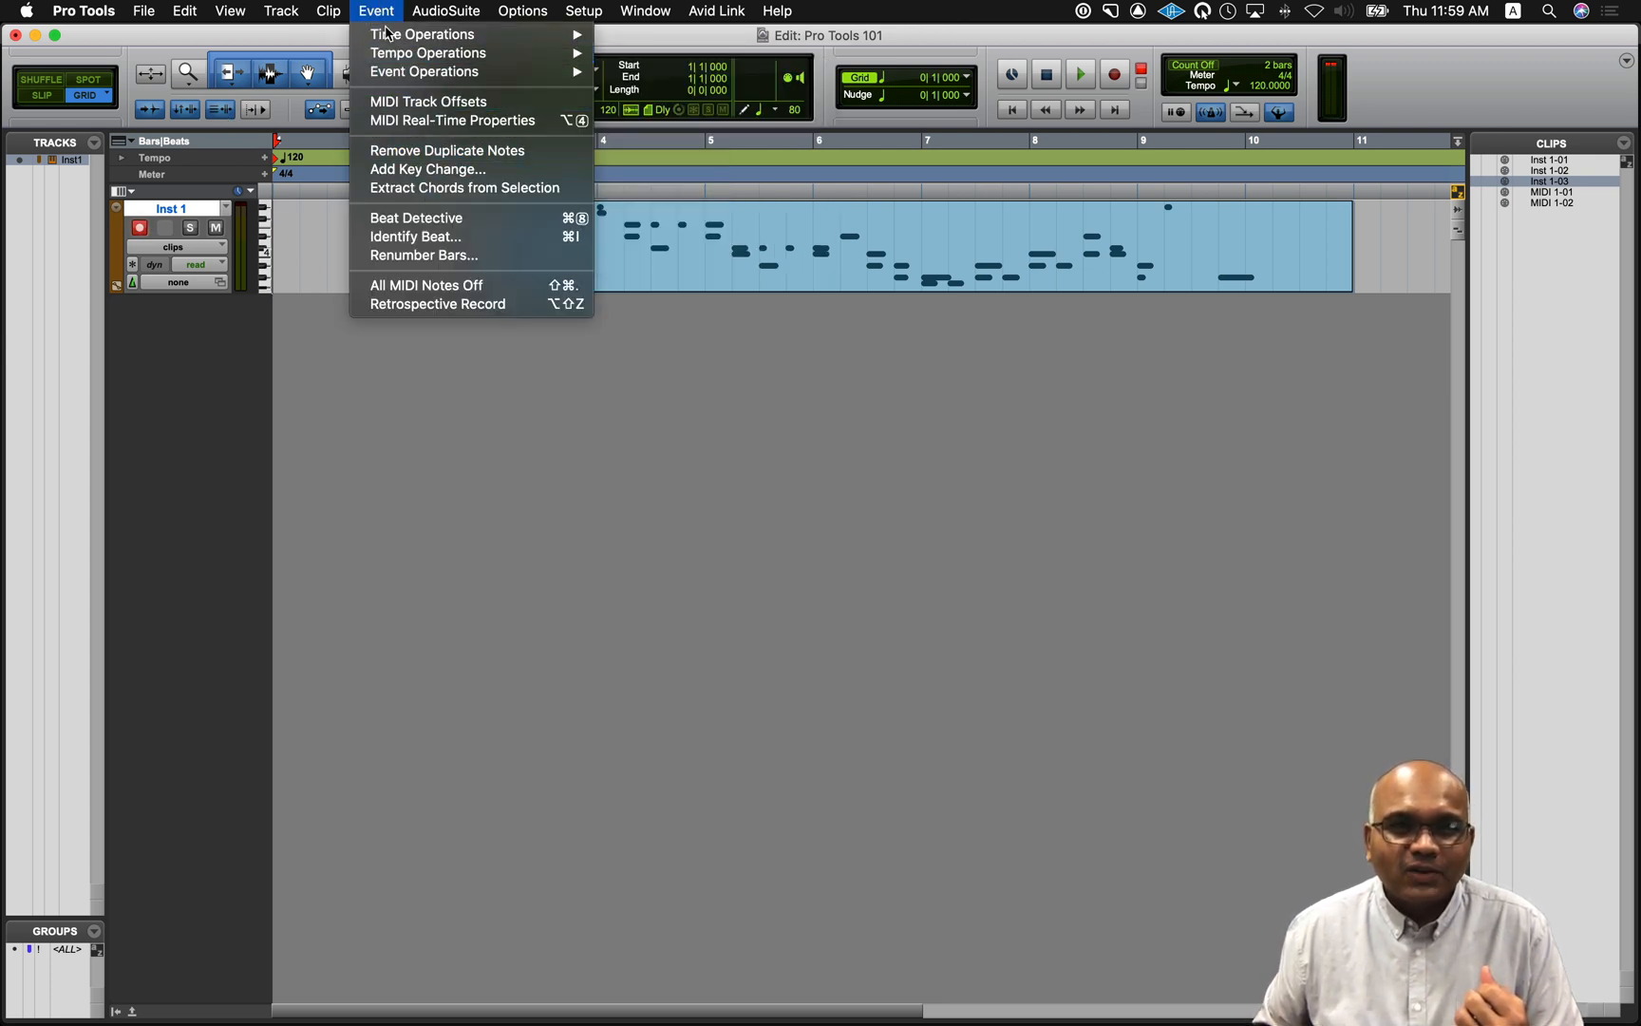
pyautogui.moveTo(396, 76)
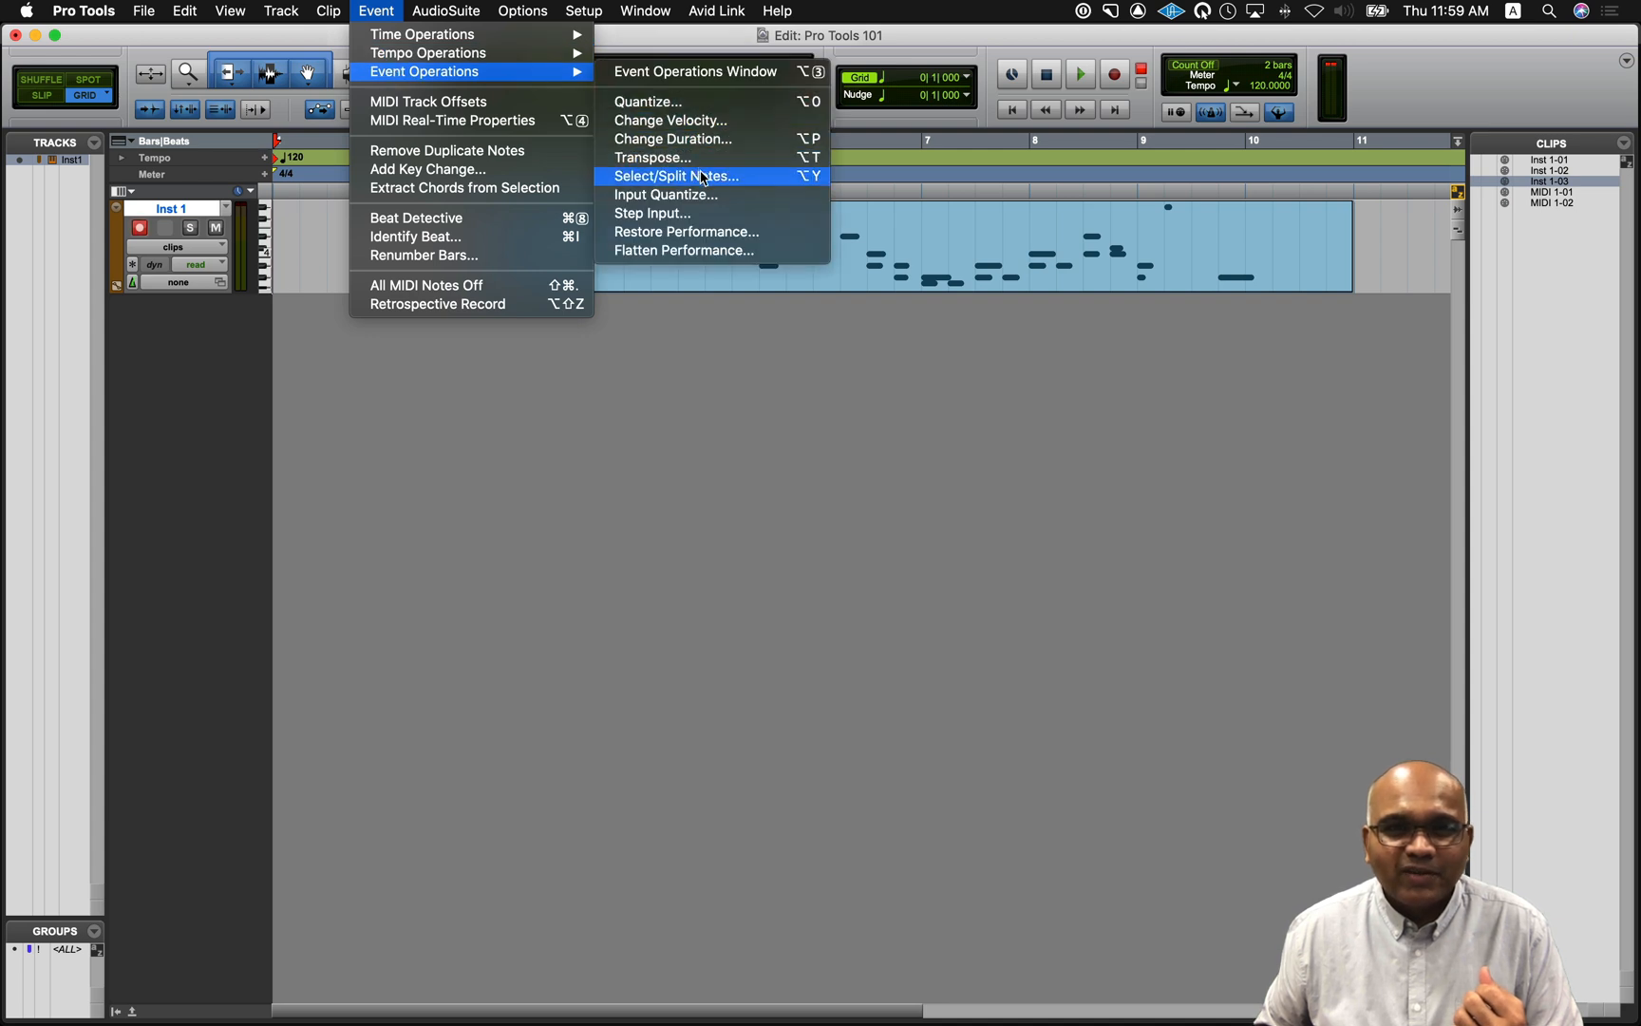
pyautogui.click(706, 199)
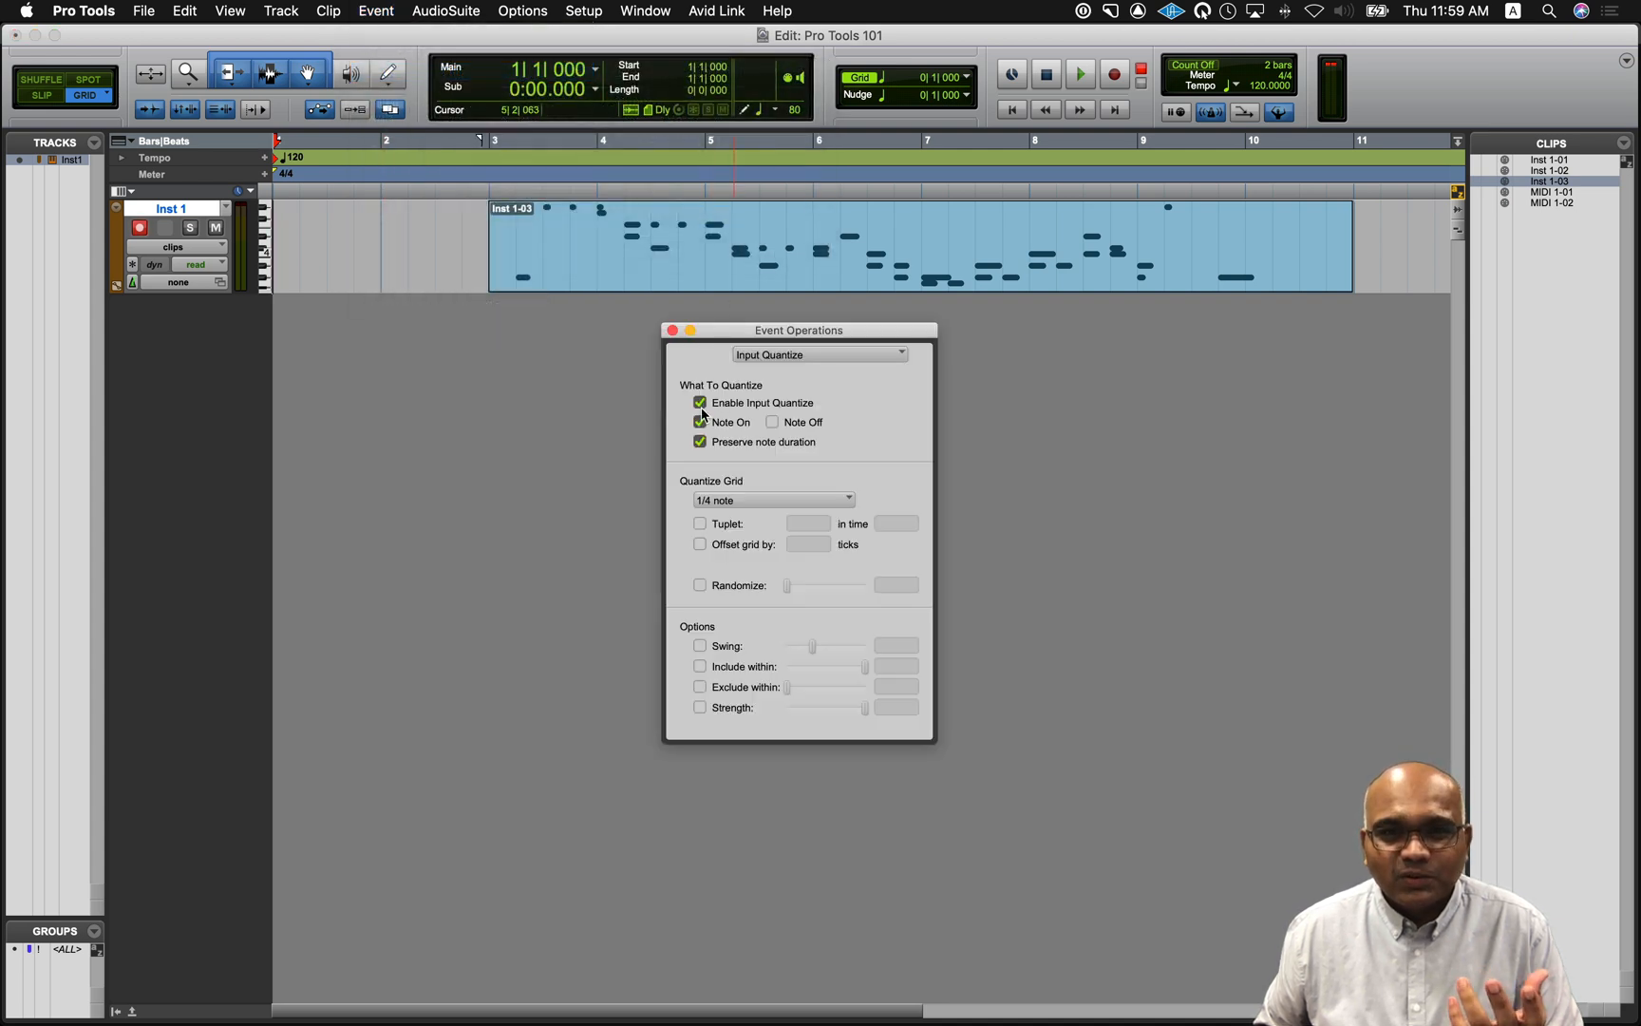
pyautogui.click(672, 330)
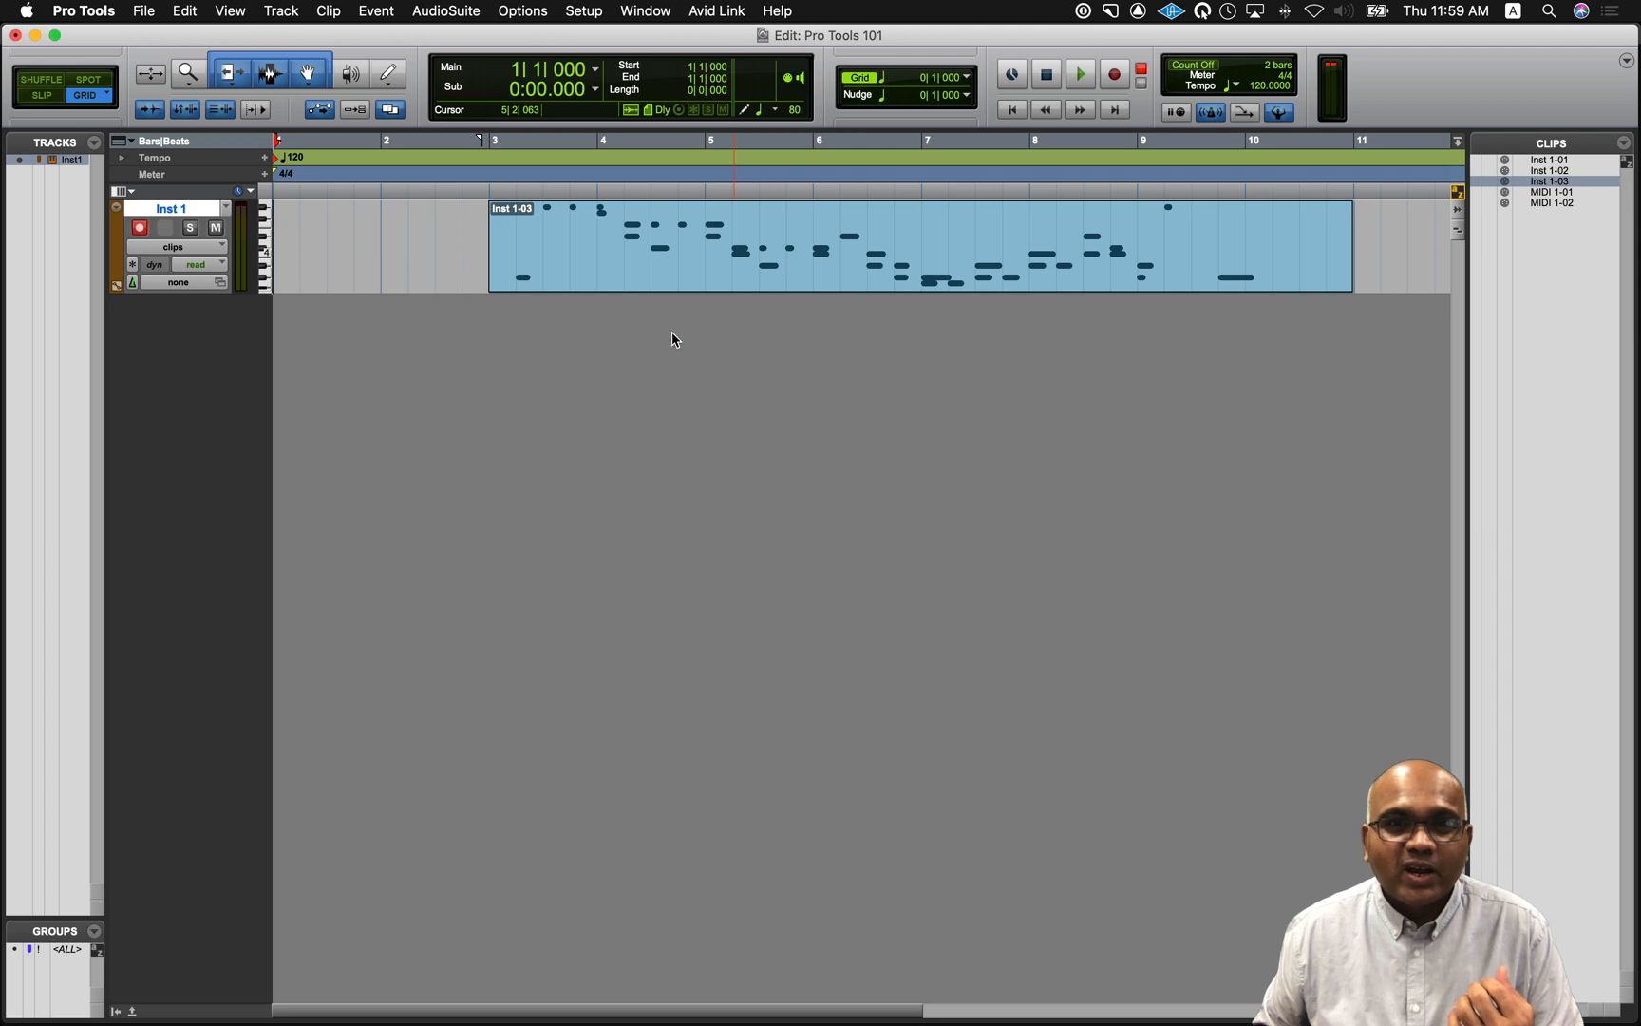